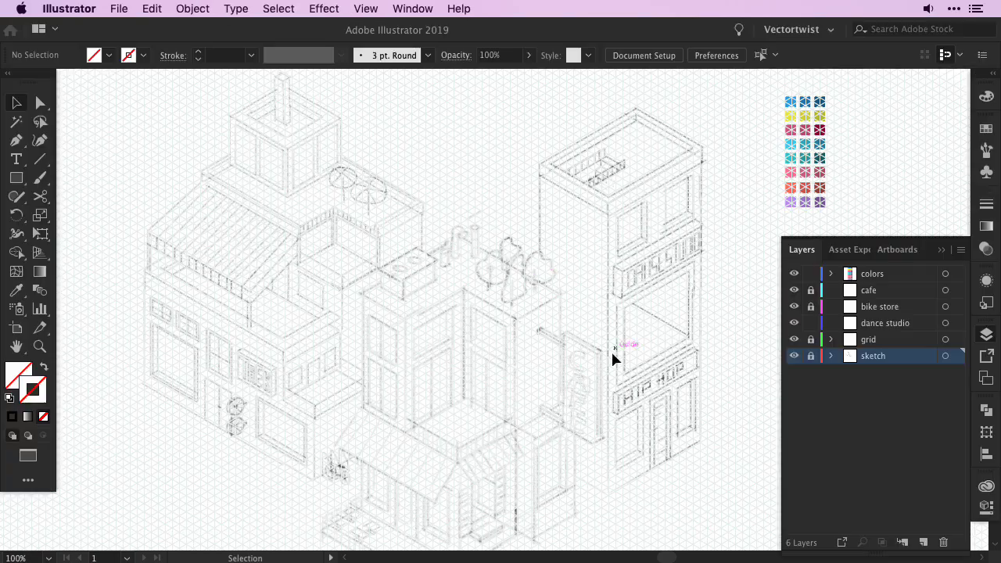
Step: Trace the dance studio's right window as a maroon outline with the Pen tool
{"action": "key", "text": "p"}
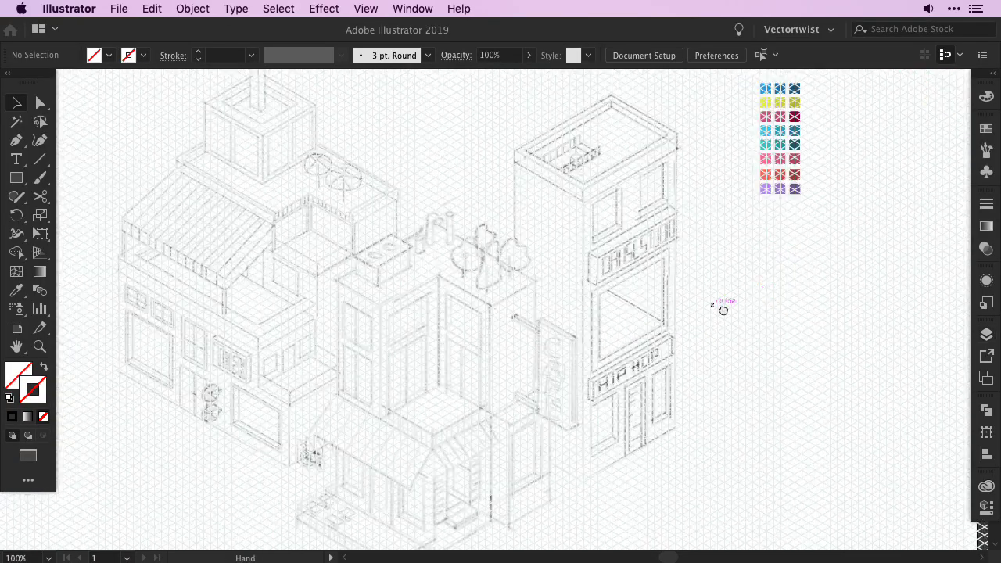
{"action": "left_click", "coordinate": [824, 117]}
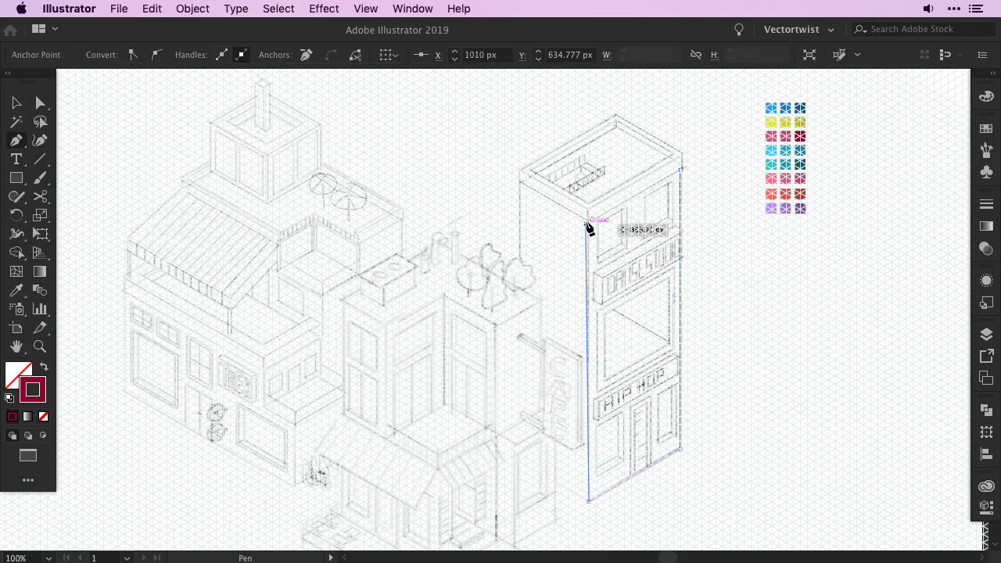
{"action": "key", "text": "z"}
{"action": "left_click", "coordinate": [554, 171]}
{"action": "key", "text": "p"}
{"action": "left_click", "coordinate": [362, 278]}
{"action": "left_click", "coordinate": [629, 125]}
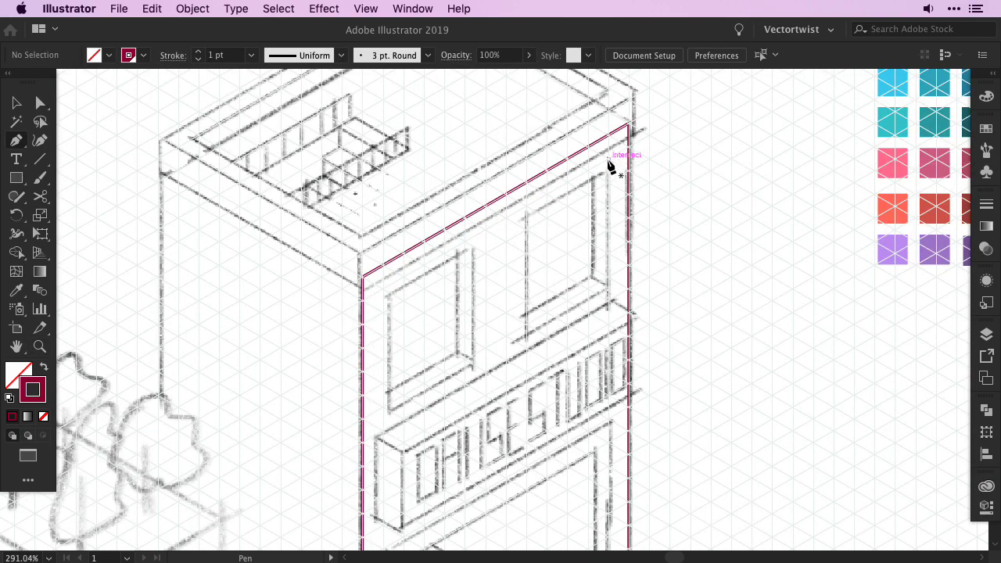
{"action": "left_click", "coordinate": [526, 205]}
{"action": "left_click", "coordinate": [528, 348]}
{"action": "left_click", "coordinate": [525, 321]}
{"action": "left_click", "coordinate": [606, 278]}
Step: Duplicate the window outline onto the left window
{"action": "left_click", "coordinate": [606, 161]}
{"action": "key", "text": "v"}
{"action": "left_click_drag", "start_coordinate": [526, 253], "coordinate": [385, 338]}
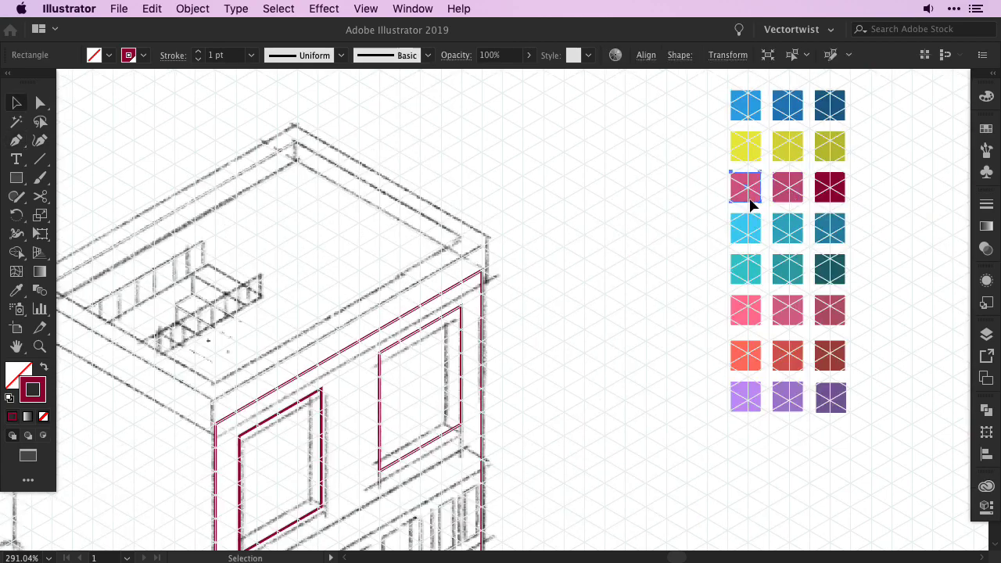
Step: Draw the tower's side wall as a pink-filled shape
{"action": "left_click", "coordinate": [748, 201]}
{"action": "key", "text": "p"}
{"action": "left_click", "coordinate": [422, 383]}
{"action": "left_click", "coordinate": [220, 270]}
{"action": "scroll", "coordinate": [284, 317], "scroll_direction": "down", "scroll_amount": 10}
{"action": "scroll", "coordinate": [311, 315], "scroll_direction": "down", "scroll_amount": 10}
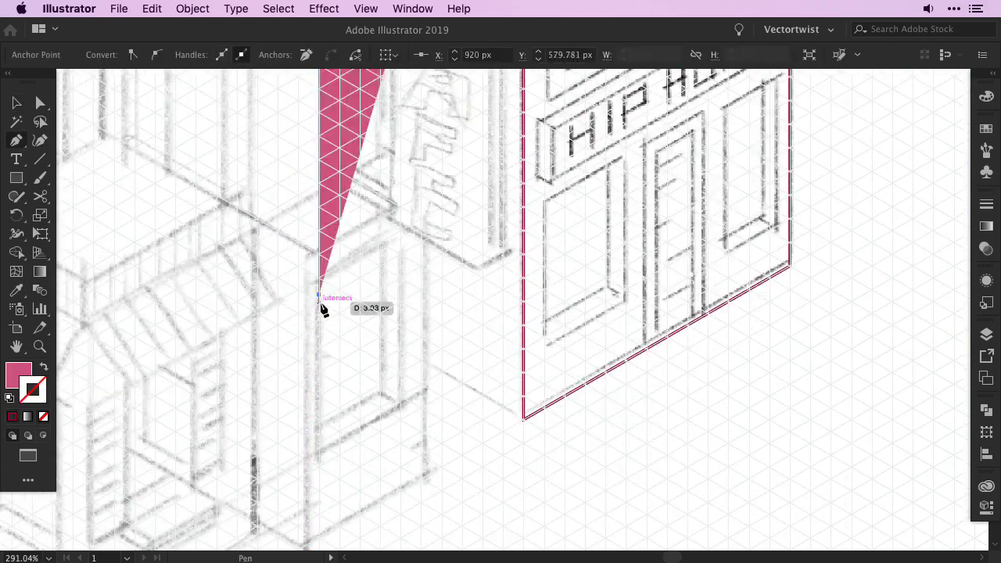
{"action": "left_click", "coordinate": [319, 302]}
{"action": "left_click", "coordinate": [523, 419]}
{"action": "key", "text": "v"}
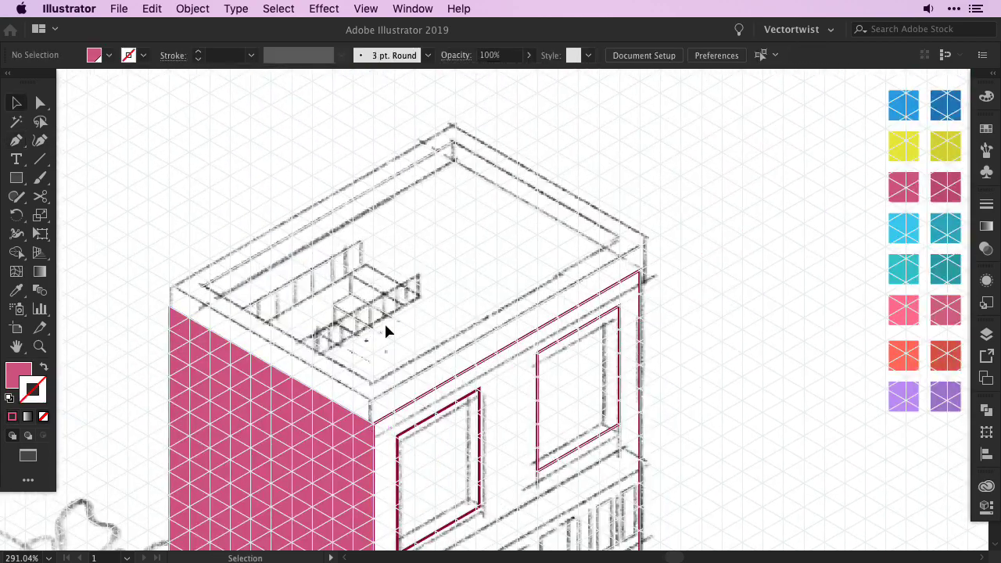
{"action": "left_click_drag", "start_coordinate": [386, 331], "coordinate": [561, 226]}
Step: Swap fill and stroke, then outline the large window's frame in maroon
{"action": "key", "text": "shift+x"}
{"action": "key", "text": "p"}
{"action": "left_click", "coordinate": [416, 232]}
{"action": "left_click", "coordinate": [568, 143]}
{"action": "left_click", "coordinate": [568, 305]}
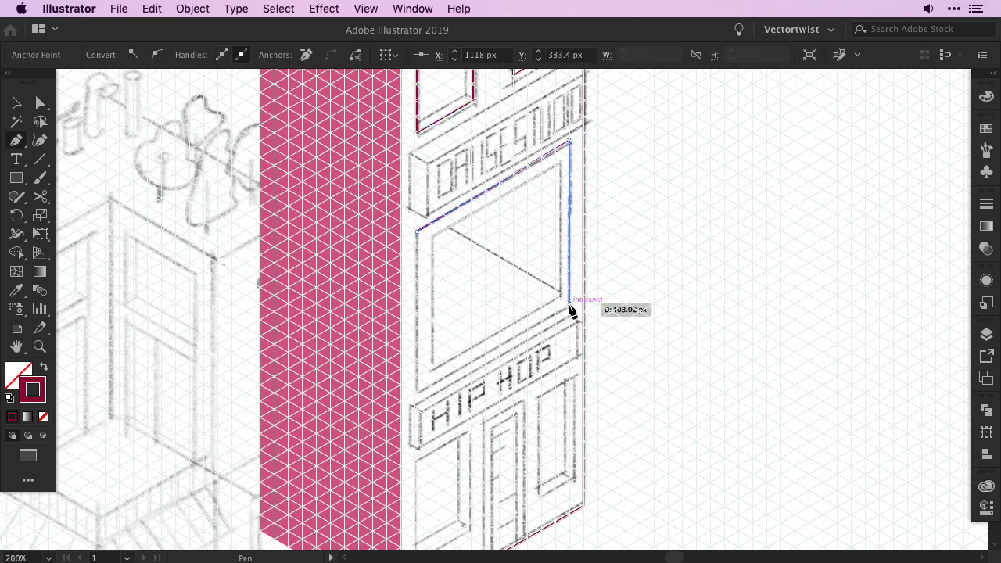
{"action": "left_click", "coordinate": [414, 391]}
{"action": "left_click", "coordinate": [417, 232]}
Step: Outline the left and right doors in maroon
{"action": "scroll", "coordinate": [433, 235], "scroll_direction": "down", "scroll_amount": 5}
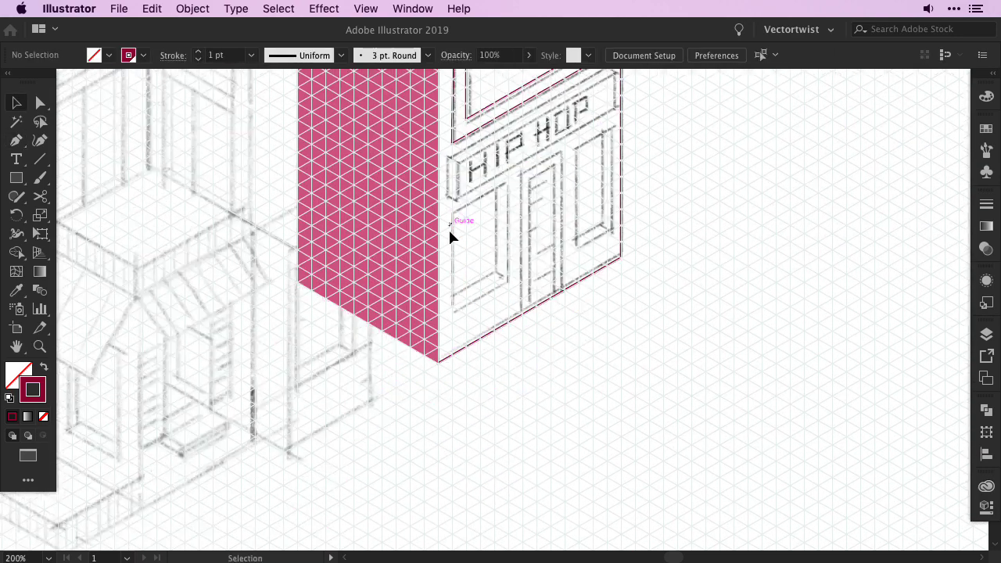
{"action": "left_click", "coordinate": [494, 185]}
{"action": "left_click", "coordinate": [494, 298]}
{"action": "left_click", "coordinate": [452, 320]}
{"action": "left_click", "coordinate": [452, 209]}
{"action": "left_click", "coordinate": [494, 185]}
{"action": "left_click", "coordinate": [554, 150]}
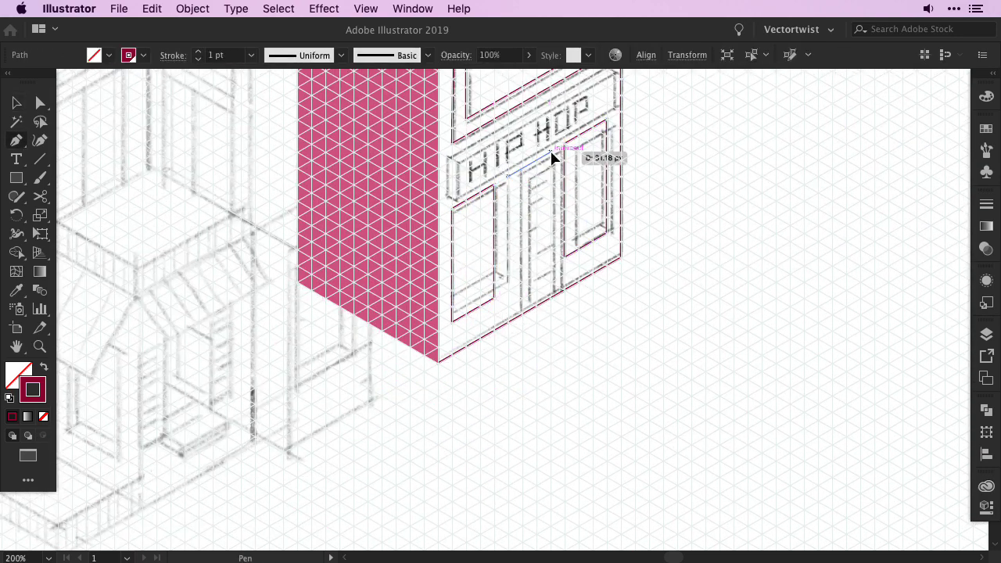
{"action": "left_click", "coordinate": [556, 301]}
Step: Return to the Selection tool and bring up the Layers panel
{"action": "key", "text": "v"}
{"action": "scroll", "coordinate": [628, 284], "scroll_direction": "up", "scroll_amount": 5}
{"action": "scroll", "coordinate": [336, 245], "scroll_direction": "up", "scroll_amount": 4}
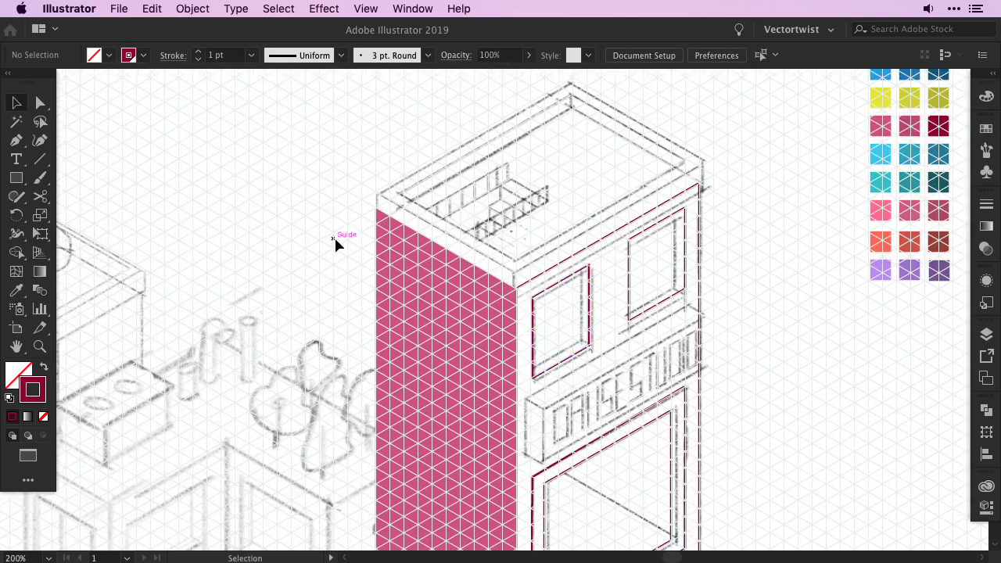
{"action": "left_click", "coordinate": [985, 334]}
Step: Hide the sketch layer and draw the tower's pink top face
{"action": "left_click", "coordinate": [793, 356]}
{"action": "scroll", "coordinate": [631, 229], "scroll_direction": "up", "scroll_amount": 2}
{"action": "scroll", "coordinate": [632, 230], "scroll_direction": "right", "scroll_amount": 2}
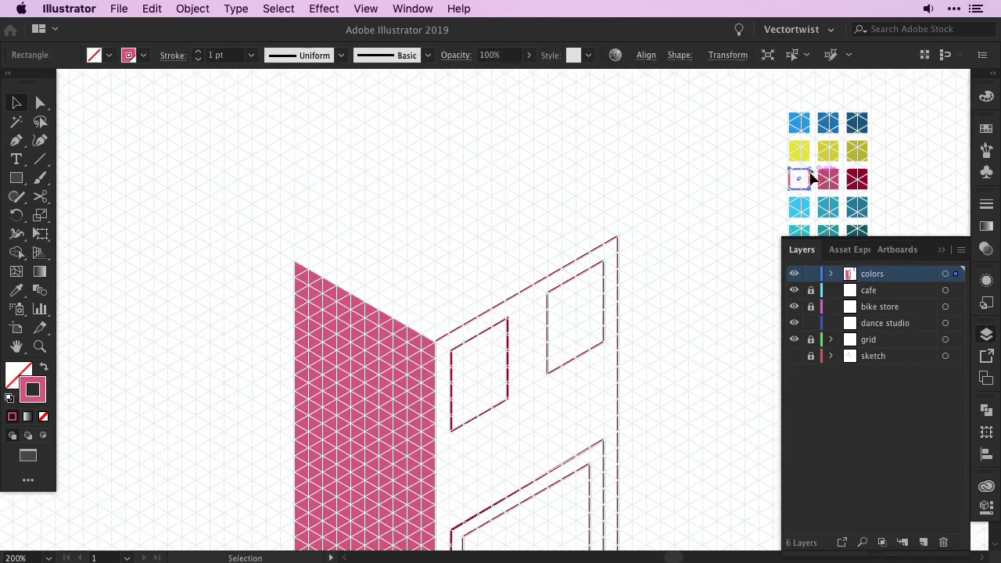
{"action": "left_click", "coordinate": [295, 263]}
{"action": "left_click", "coordinate": [479, 156]}
{"action": "left_click", "coordinate": [618, 236]}
{"action": "left_click", "coordinate": [435, 342]}
{"action": "left_click", "coordinate": [295, 263]}
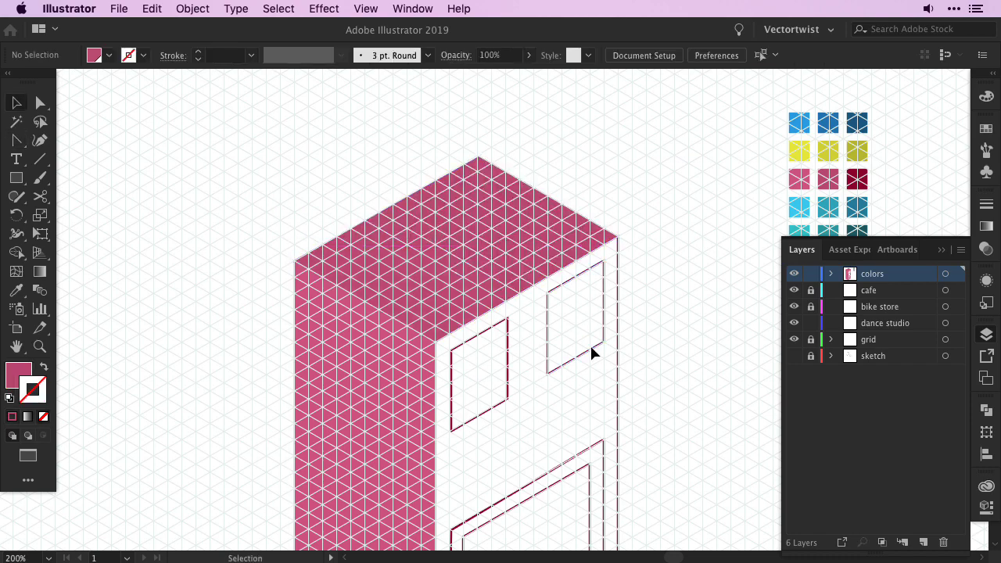
Step: Fill the two small windows light grey with no outline
{"action": "scroll", "coordinate": [453, 224], "scroll_direction": "down", "scroll_amount": 5}
{"action": "scroll", "coordinate": [454, 224], "scroll_direction": "up", "scroll_amount": 2}
{"action": "left_click", "coordinate": [523, 224]}
{"action": "scroll", "coordinate": [523, 212], "scroll_direction": "up", "scroll_amount": 3}
{"action": "left_click", "coordinate": [986, 128]}
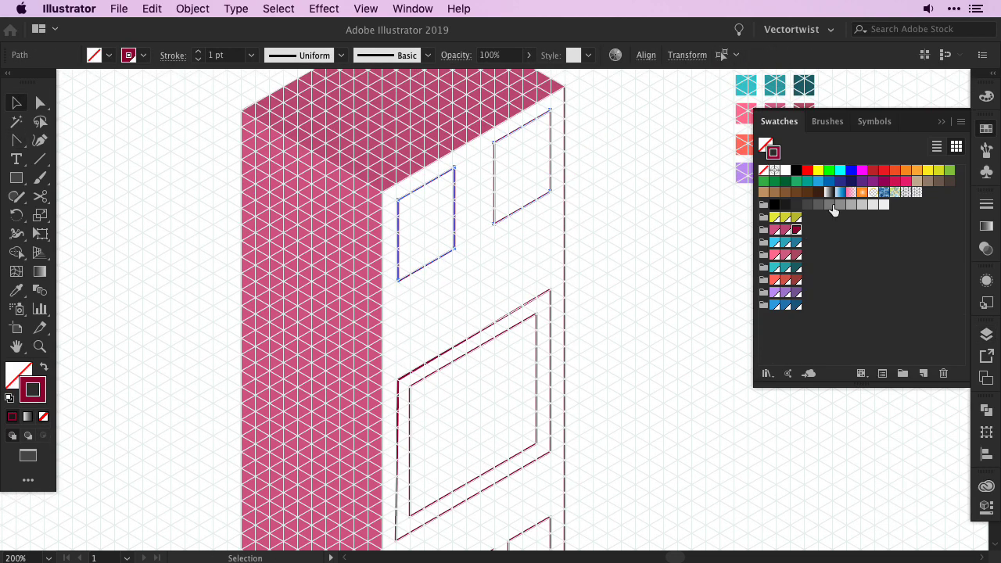
{"action": "left_click", "coordinate": [861, 204]}
{"action": "key", "text": "shift+x"}
{"action": "scroll", "coordinate": [509, 174], "scroll_direction": "down", "scroll_amount": 3}
Step: Fill the big window's outer frame blue and hide the grid
{"action": "left_click", "coordinate": [554, 241]}
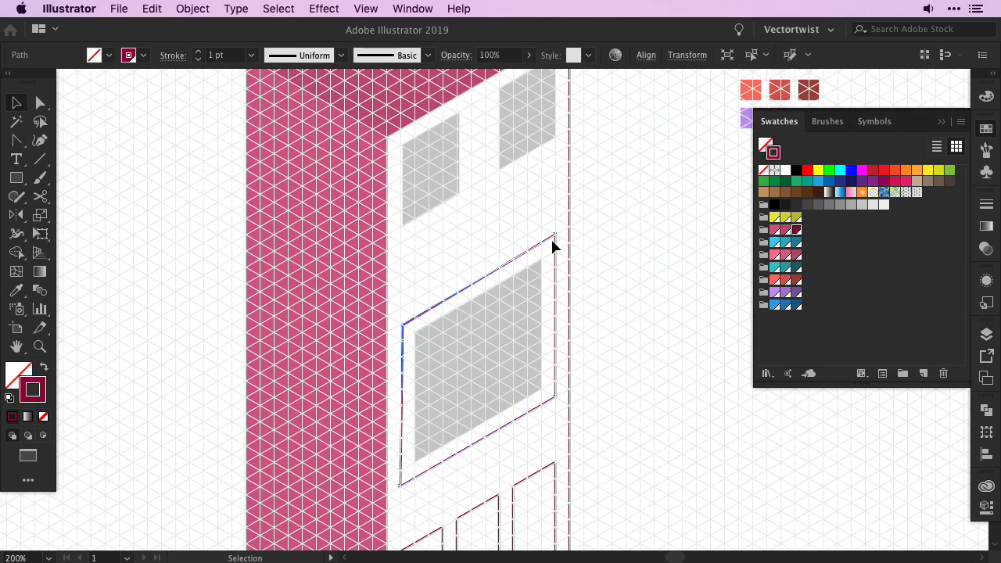
{"action": "left_click", "coordinate": [793, 248]}
{"action": "scroll", "coordinate": [552, 183], "scroll_direction": "down", "scroll_amount": 3}
{"action": "scroll", "coordinate": [566, 286], "scroll_direction": "up", "scroll_amount": 3}
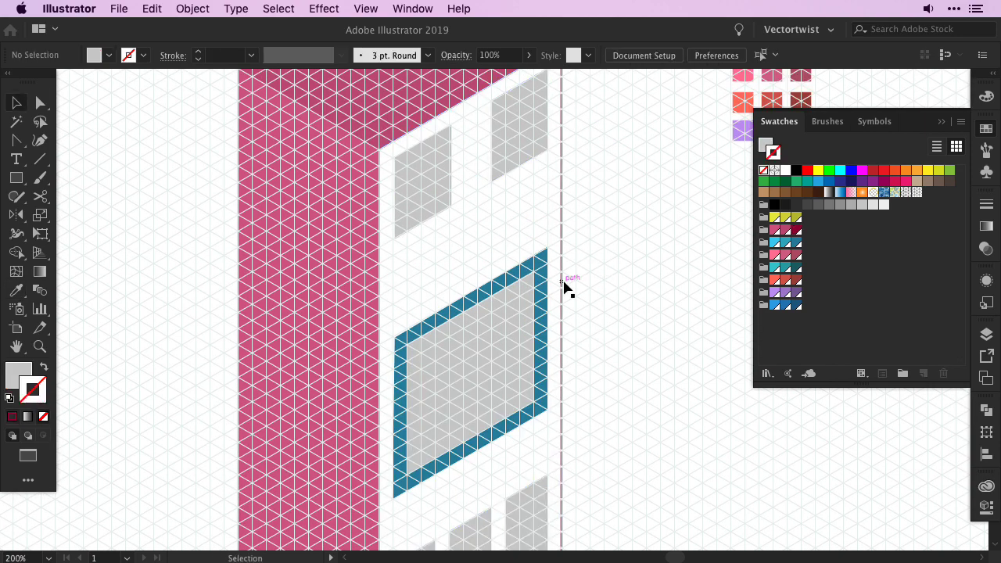
{"action": "key", "text": "ctrl+apostrophe"}
{"action": "scroll", "coordinate": [630, 158], "scroll_direction": "down", "scroll_amount": 3}
{"action": "scroll", "coordinate": [631, 158], "scroll_direction": "up", "scroll_amount": 3}
Step: Add an offset border around the windows using Object > Path > Offset Path
{"action": "left_click", "coordinate": [193, 8]}
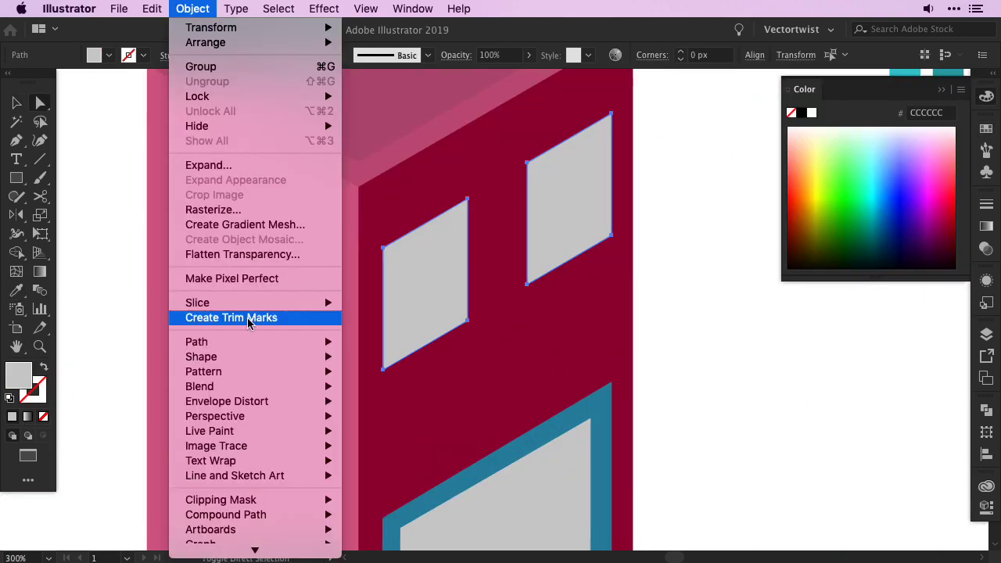
{"action": "left_click", "coordinate": [398, 383]}
{"action": "left_click", "coordinate": [593, 316]}
{"action": "left_click", "coordinate": [763, 318]}
{"action": "key", "text": "v"}
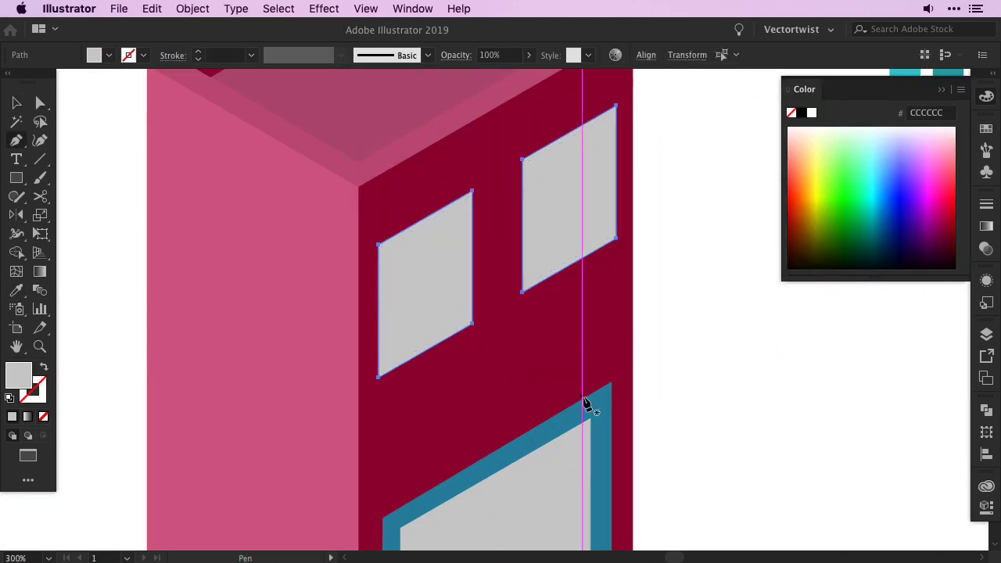
{"action": "left_click", "coordinate": [689, 375]}
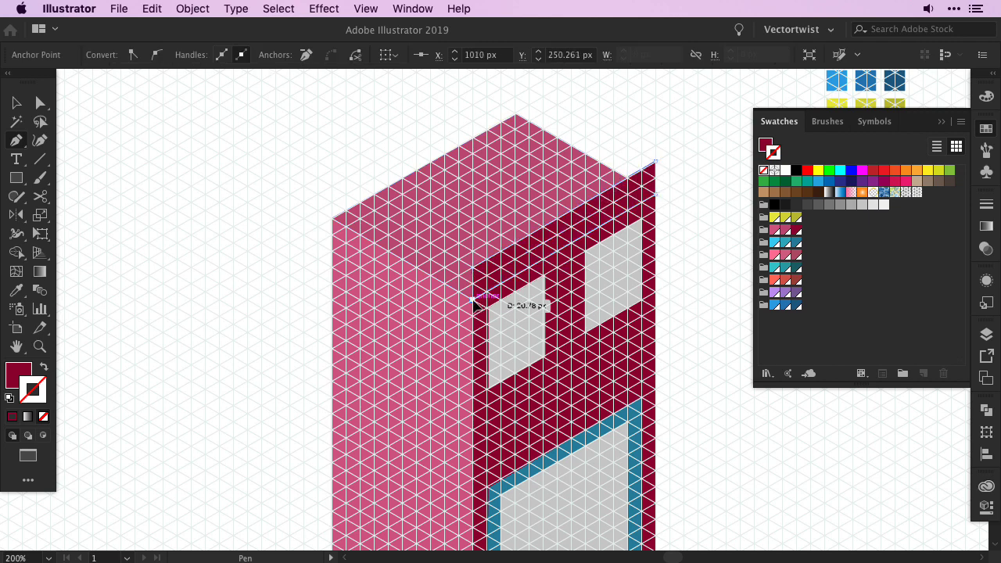
Step: Pen-draw the roof shape across the tower's top
{"action": "key", "text": "p"}
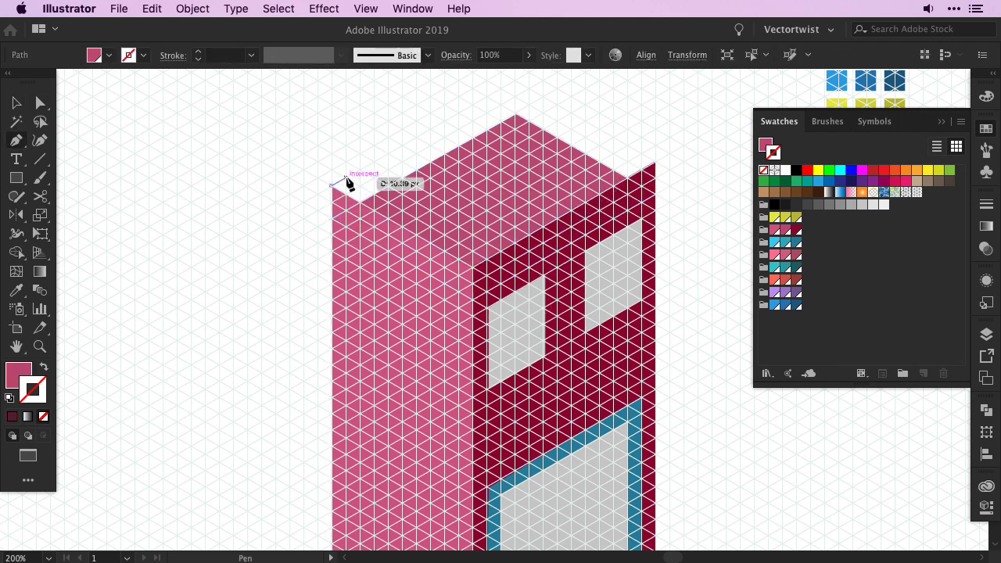
{"action": "left_click", "coordinate": [335, 188]}
{"action": "left_click", "coordinate": [651, 160]}
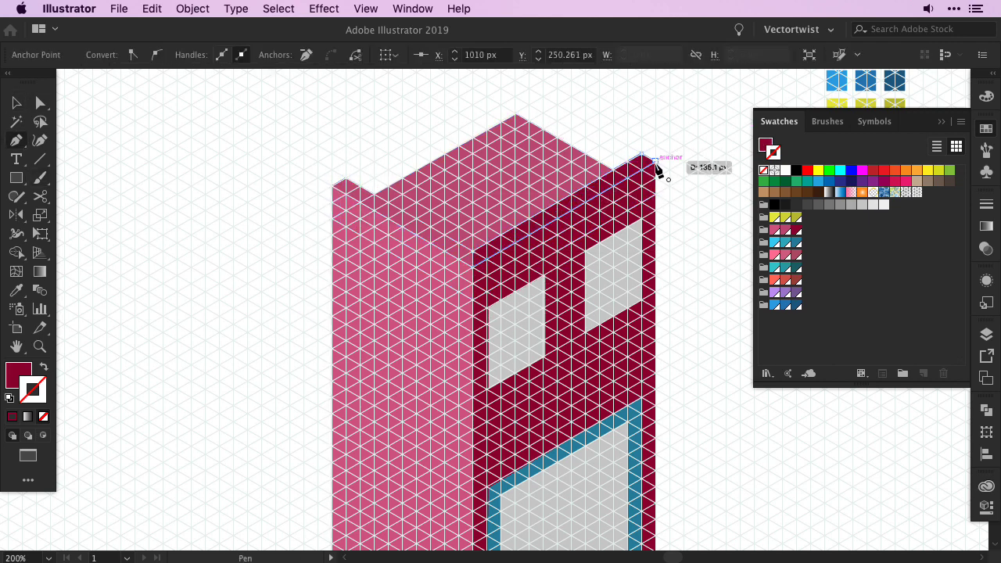
{"action": "key", "text": "v"}
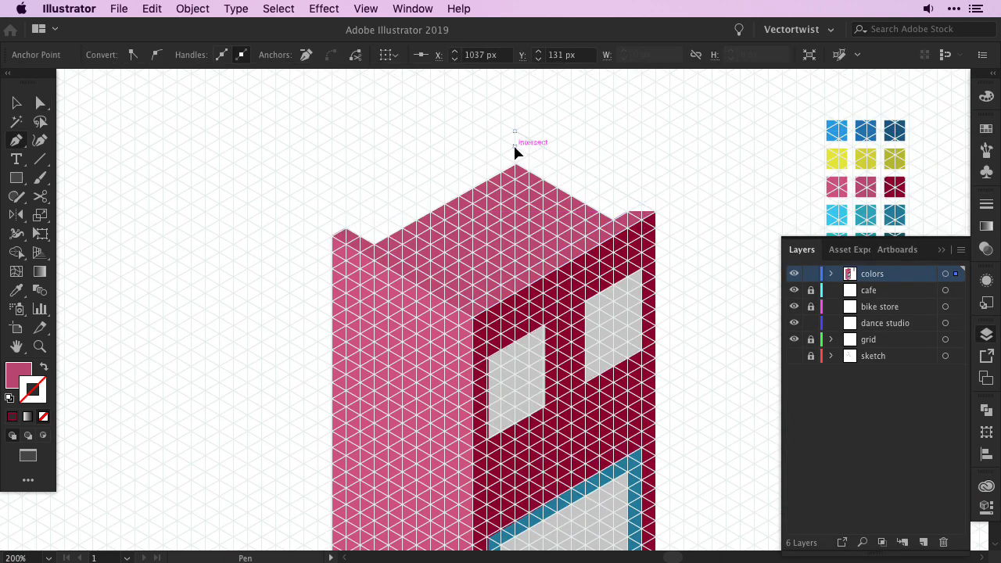
{"action": "left_click", "coordinate": [514, 133]}
{"action": "left_click", "coordinate": [334, 233]}
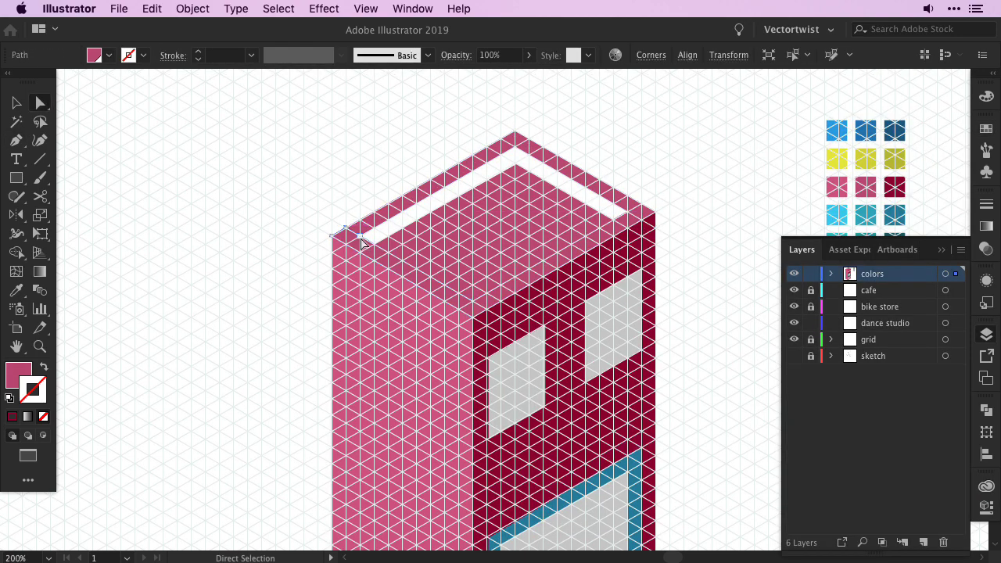
Step: Sample dark red and draw the roof's dark ledge strip
{"action": "key", "text": "i"}
{"action": "left_click", "coordinate": [554, 302]}
{"action": "key", "text": "p"}
{"action": "left_click", "coordinate": [513, 167]}
{"action": "left_click", "coordinate": [521, 150]}
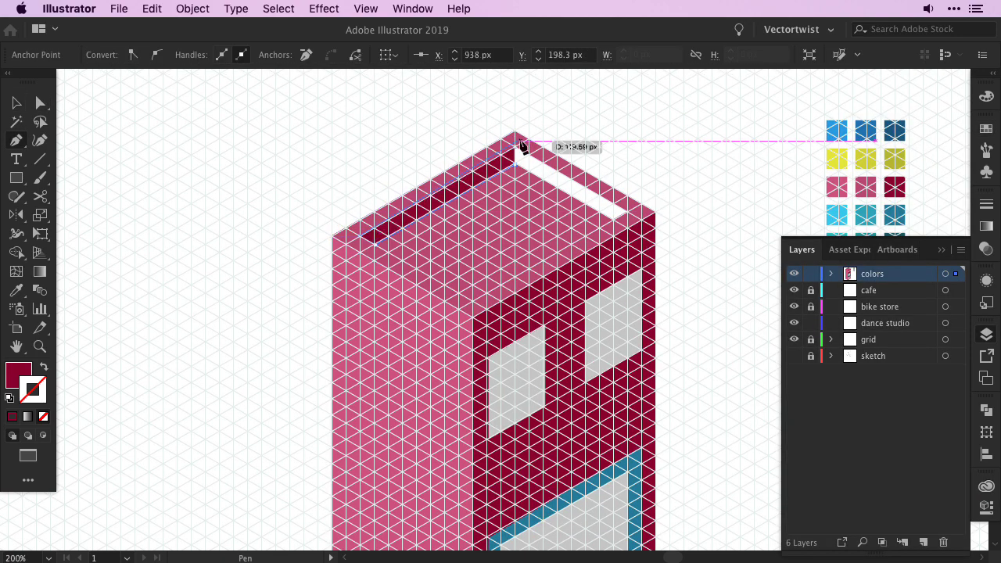
{"action": "left_click", "coordinate": [313, 323], "text": "ctrl"}
{"action": "left_click", "coordinate": [514, 152]}
{"action": "key", "text": "ctrl+semicolon"}
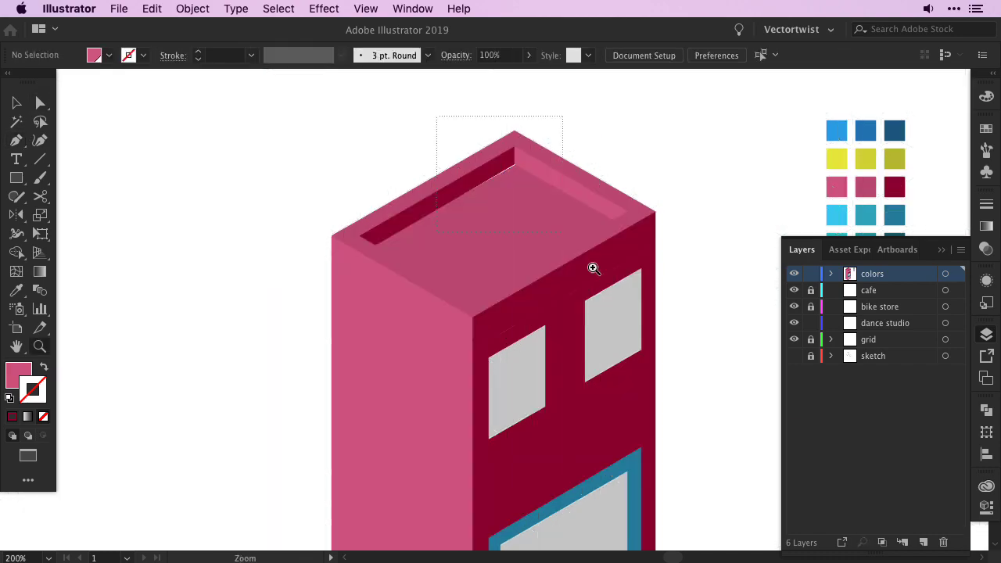
{"action": "scroll", "coordinate": [372, 226], "scroll_direction": "up", "scroll_amount": 5}
{"action": "left_click", "coordinate": [372, 226]}
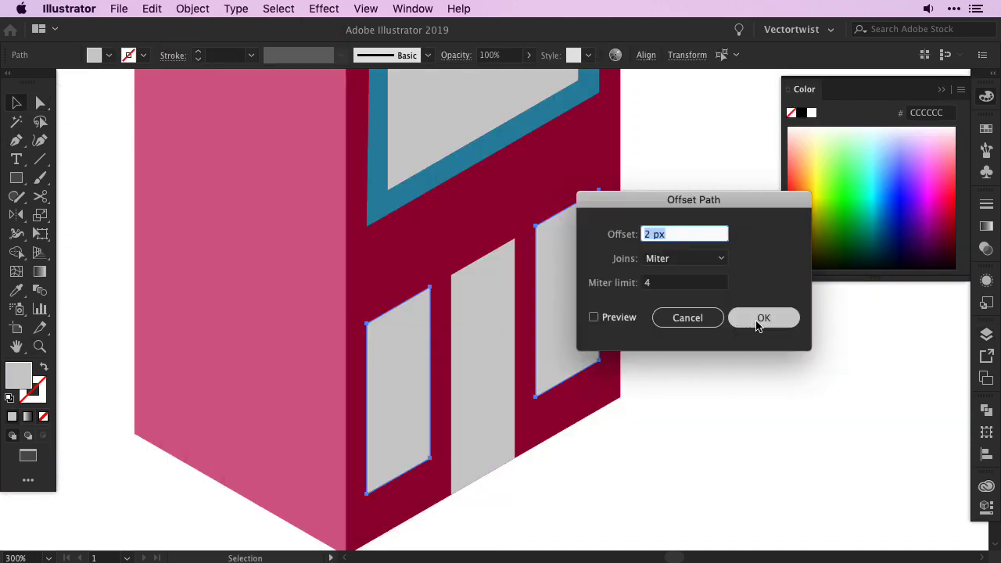
Step: Offset a border around the door, realign its corner point, and copy the light blue frame
{"action": "left_click", "coordinate": [764, 317]}
{"action": "left_click", "coordinate": [193, 9]}
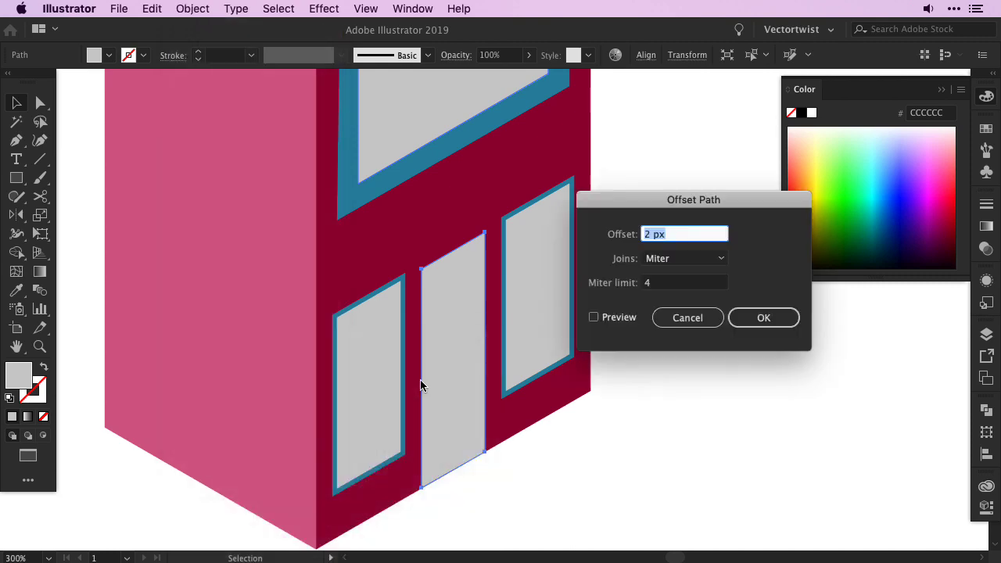
{"action": "left_click", "coordinate": [763, 317]}
{"action": "key", "text": "a"}
{"action": "left_click", "coordinate": [491, 458]}
{"action": "left_click_drag", "start_coordinate": [411, 413], "coordinate": [542, 258]}
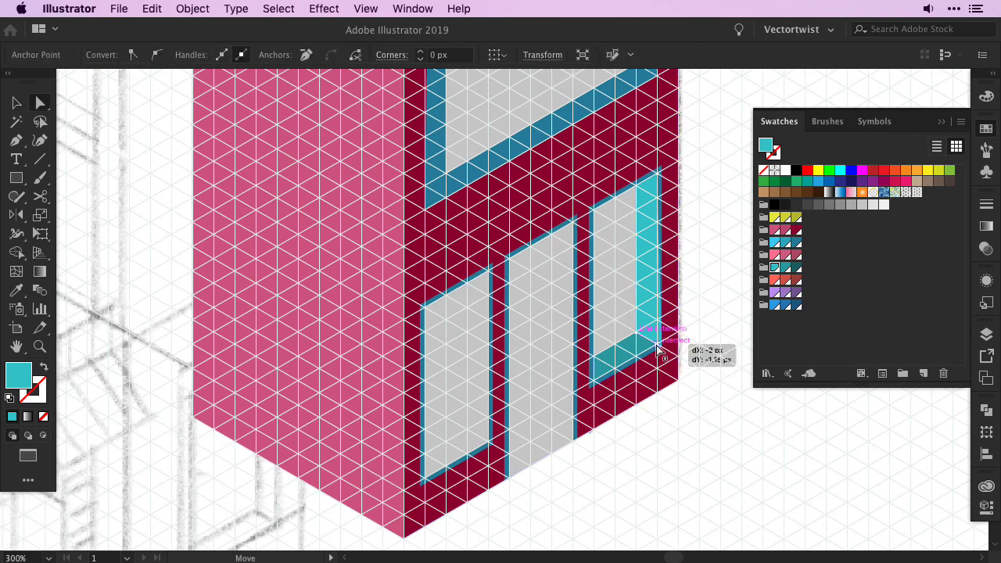
{"action": "left_click_drag", "start_coordinate": [681, 344], "coordinate": [480, 431]}
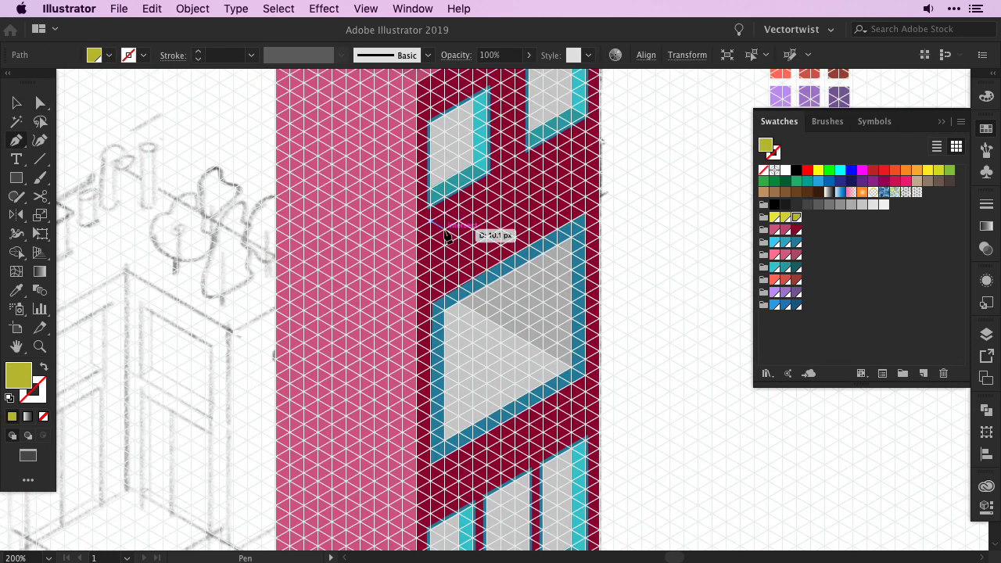
Step: Draw the chunky yellow isometric sign band above the large window
{"action": "left_click", "coordinate": [588, 136]}
{"action": "left_click", "coordinate": [436, 224]}
{"action": "left_click", "coordinate": [643, 163], "text": "ctrl"}
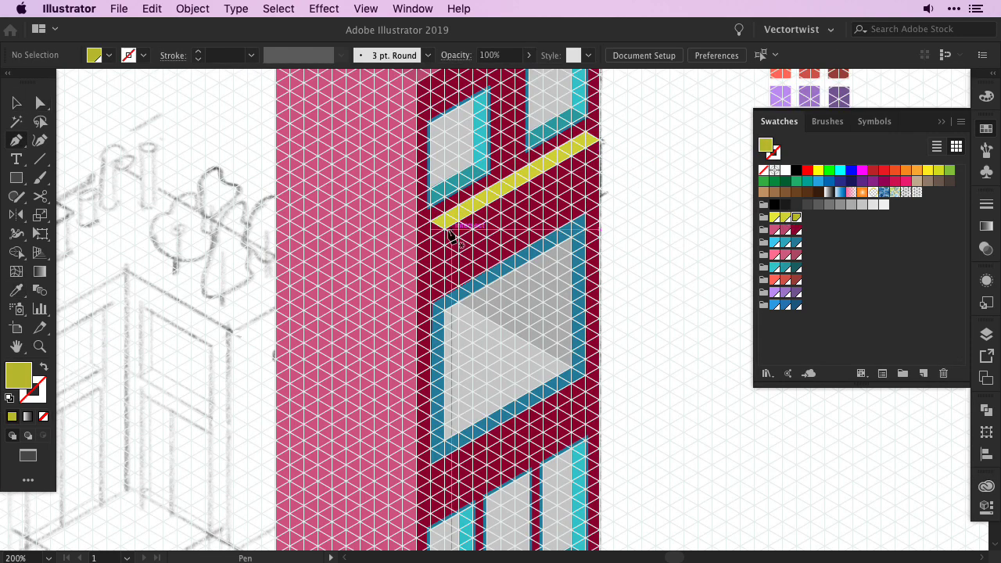
{"action": "left_click", "coordinate": [440, 276]}
{"action": "left_click", "coordinate": [602, 195]}
{"action": "left_click", "coordinate": [440, 230]}
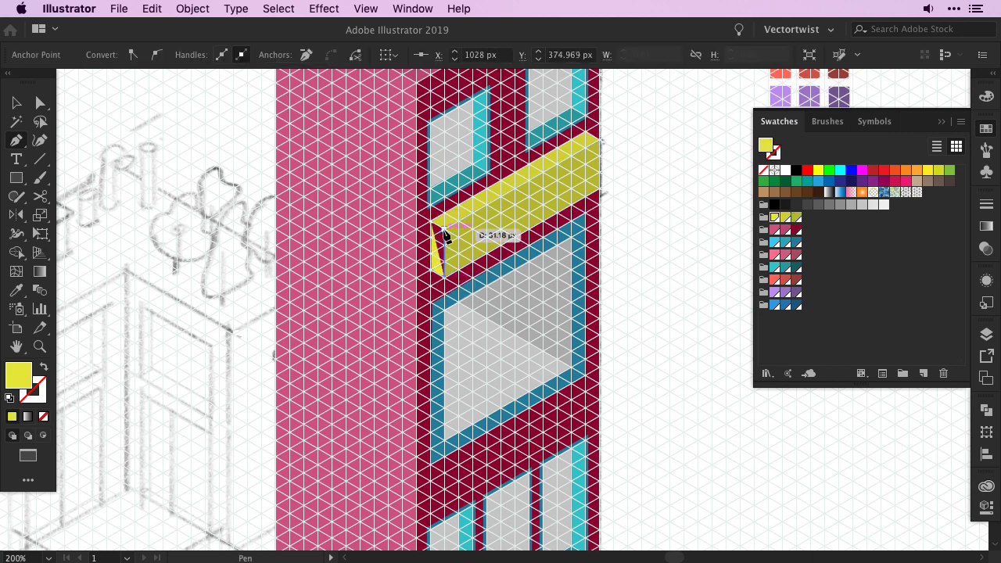
{"action": "left_click", "coordinate": [646, 280], "text": "ctrl"}
{"action": "scroll", "coordinate": [646, 280], "scroll_direction": "down", "scroll_amount": 4}
Step: Draw a thin yellow band below the window and drag its lower edge down to thicken it
{"action": "key", "text": "p"}
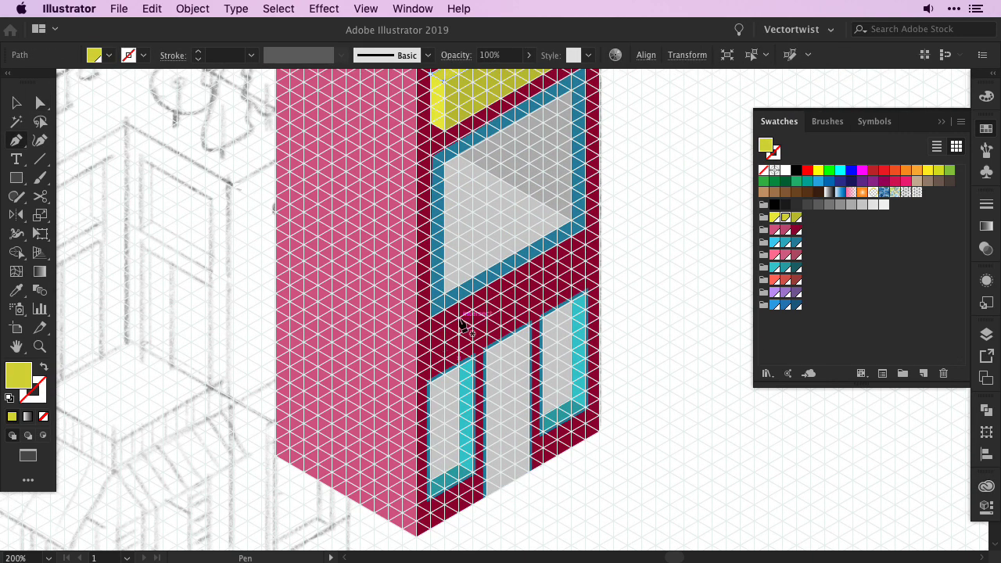
{"action": "left_click", "coordinate": [462, 303]}
{"action": "left_click", "coordinate": [564, 249]}
{"action": "left_click", "coordinate": [572, 257]}
{"action": "left_click", "coordinate": [470, 309]}
{"action": "left_click", "coordinate": [462, 303]}
{"action": "left_click", "coordinate": [585, 273], "text": "ctrl"}
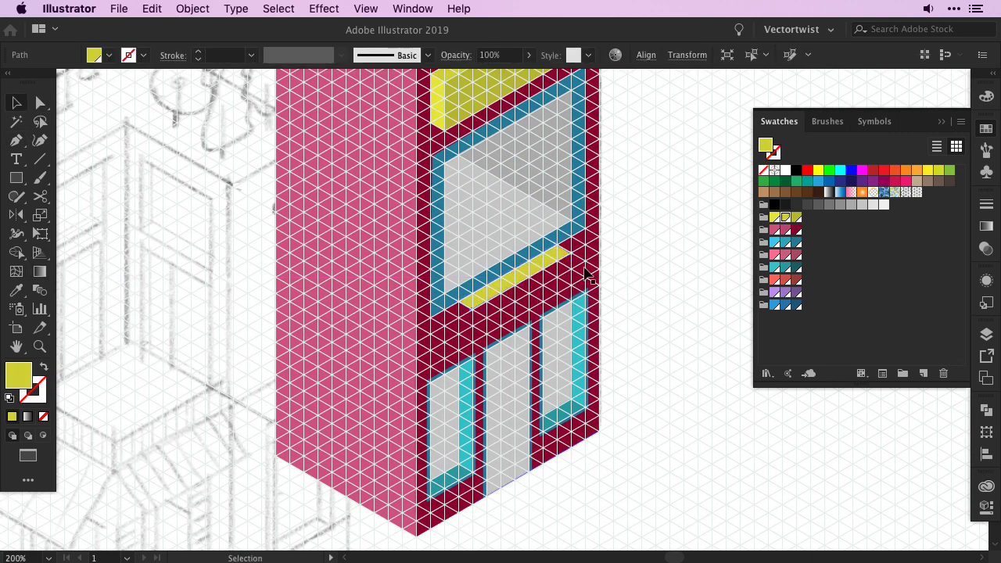
{"action": "key", "text": "a"}
{"action": "left_click_drag", "start_coordinate": [547, 269], "coordinate": [547, 301]}
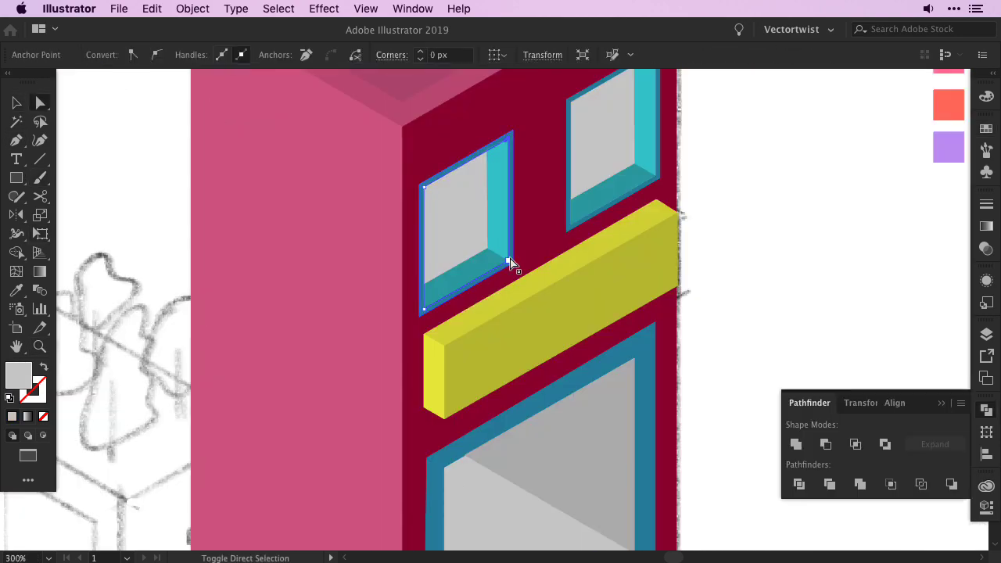
Step: Reshape the window glass into thin reflection slivers blended with Soft Light
{"action": "left_click_drag", "start_coordinate": [509, 263], "coordinate": [457, 290]}
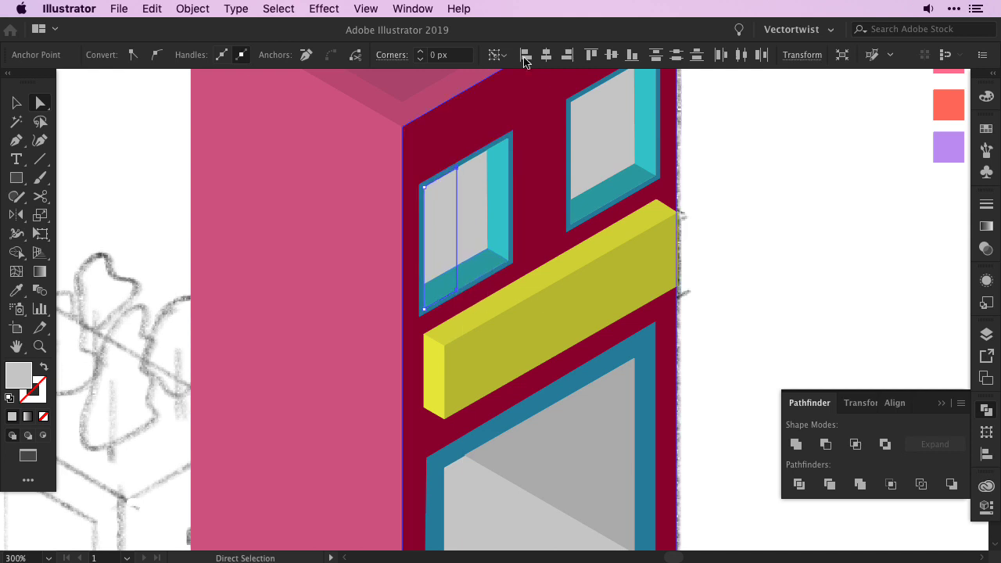
{"action": "left_click", "coordinate": [826, 386]}
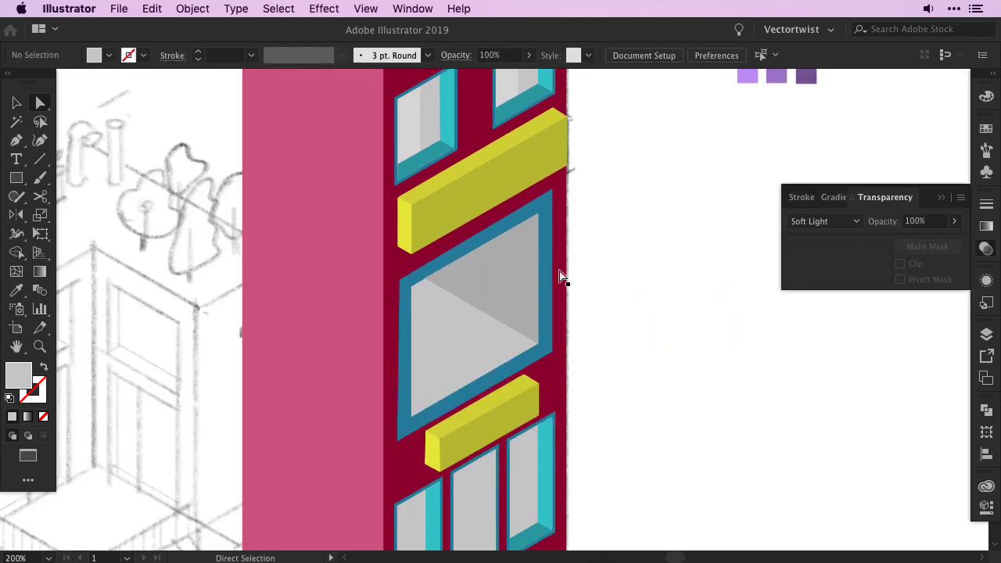
{"action": "left_click_drag", "start_coordinate": [437, 279], "coordinate": [412, 380]}
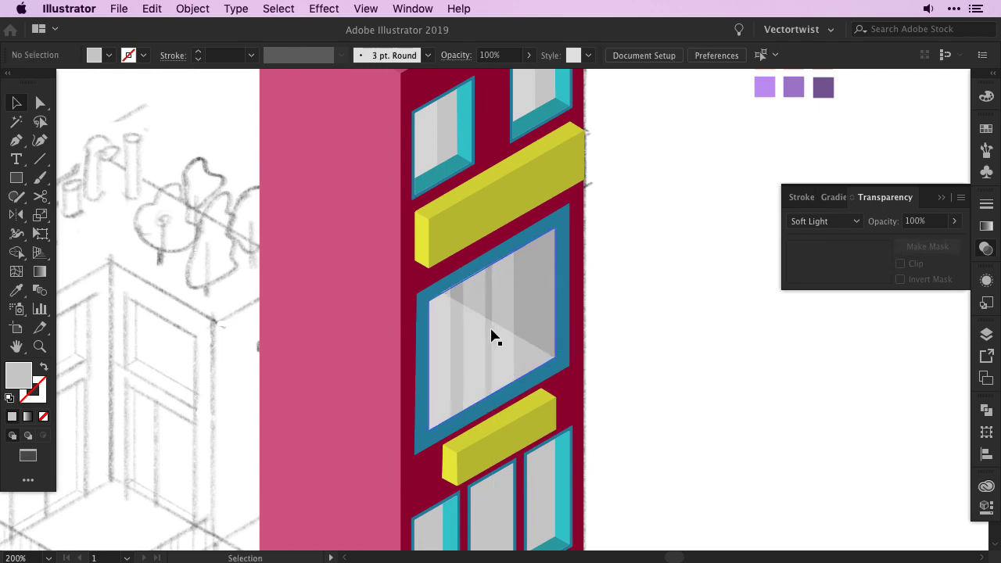
{"action": "left_click", "coordinate": [494, 337]}
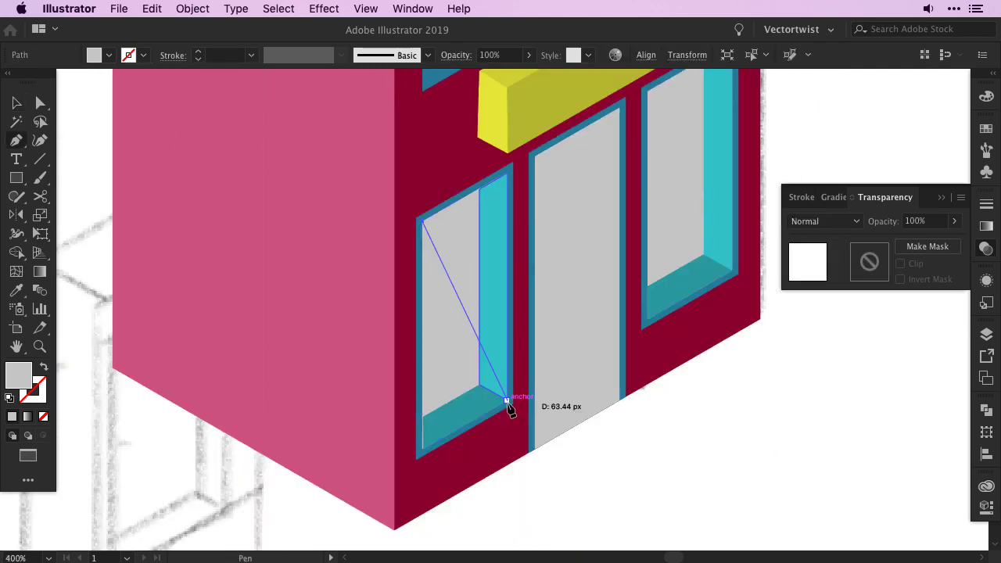
{"action": "left_click", "coordinate": [509, 400]}
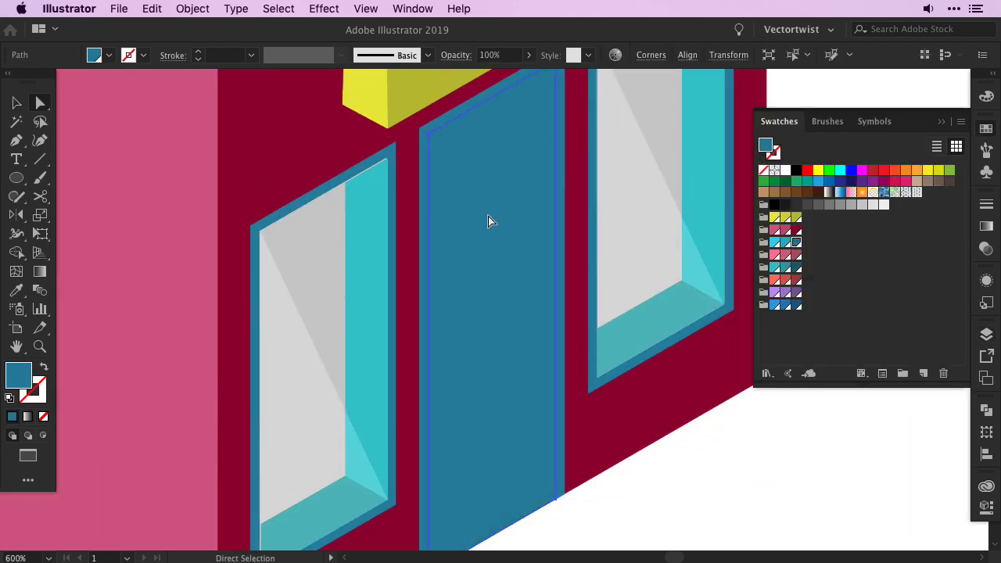
{"action": "left_click", "coordinate": [475, 262]}
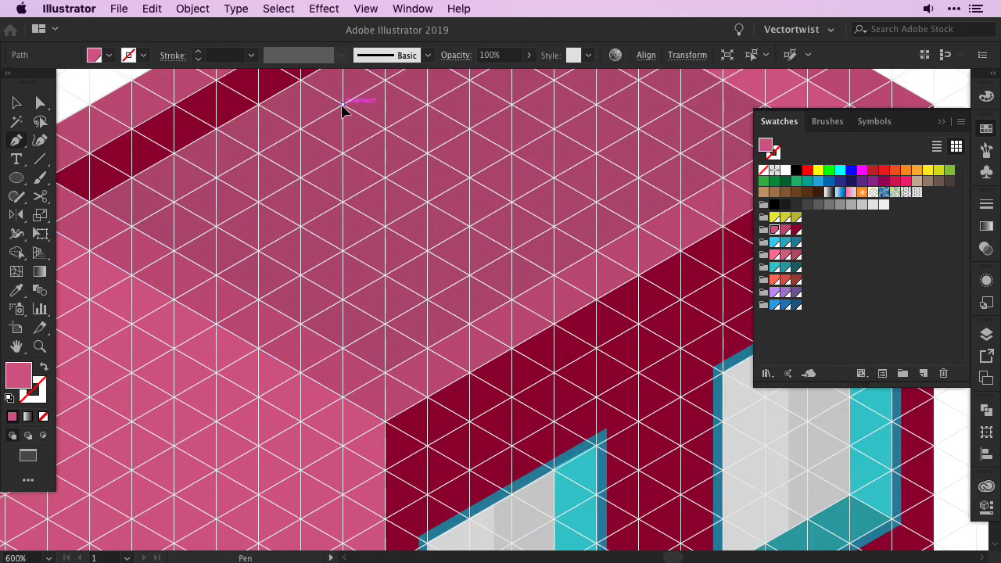
Step: Draw a pink rhombus on the roof and scale it to 50%
{"action": "left_click", "coordinate": [342, 105]}
{"action": "left_click", "coordinate": [467, 180]}
{"action": "left_click", "coordinate": [384, 230]}
{"action": "left_click", "coordinate": [301, 187]}
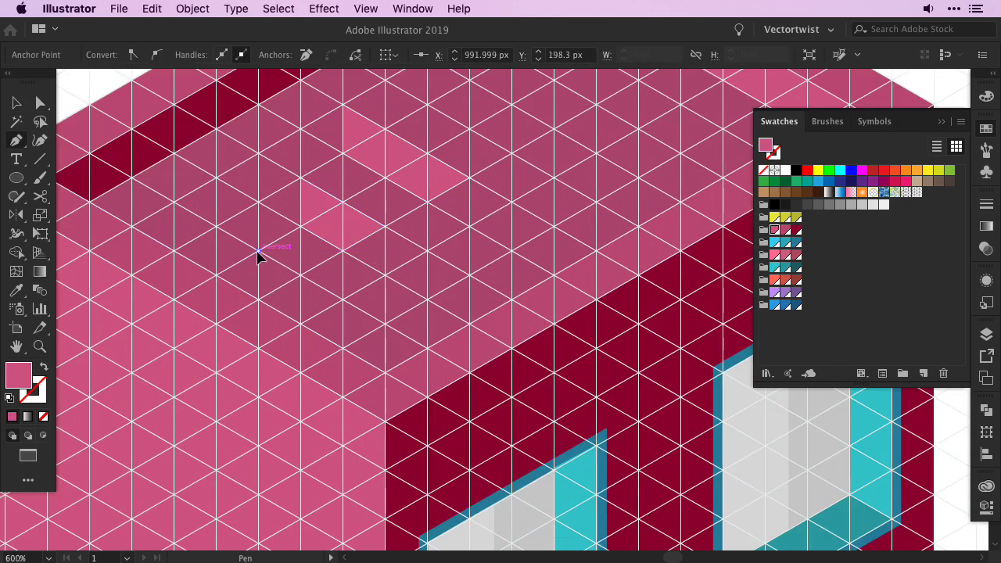
{"action": "left_click", "coordinate": [334, 224]}
{"action": "key", "text": "s"}
{"action": "key", "text": "Return"}
{"action": "type", "text": "50"}
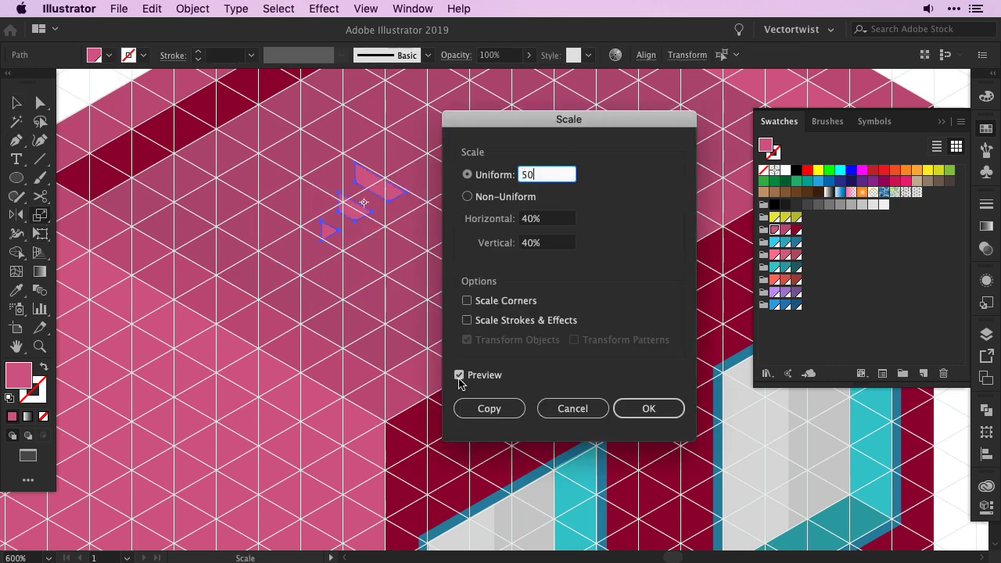
{"action": "key", "text": "Return"}
{"action": "key", "text": "v"}
{"action": "left_click", "coordinate": [366, 218]}
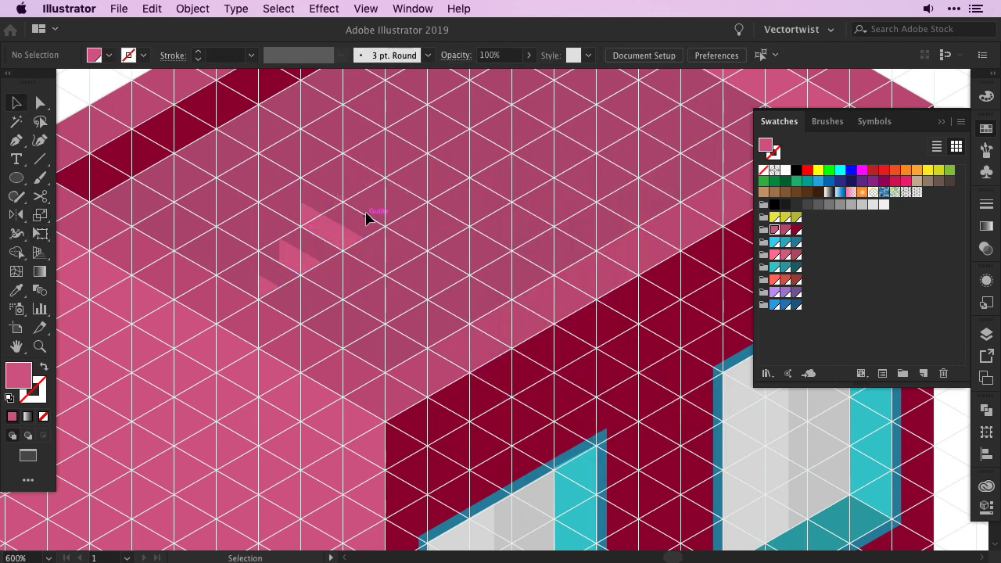
Step: Draw the hatch's dark red inner wall inside the rhombus
{"action": "key", "text": "i"}
{"action": "left_click", "coordinate": [426, 422]}
{"action": "key", "text": "p"}
{"action": "left_click", "coordinate": [300, 204]}
{"action": "left_click", "coordinate": [279, 239]}
{"action": "left_click", "coordinate": [258, 297]}
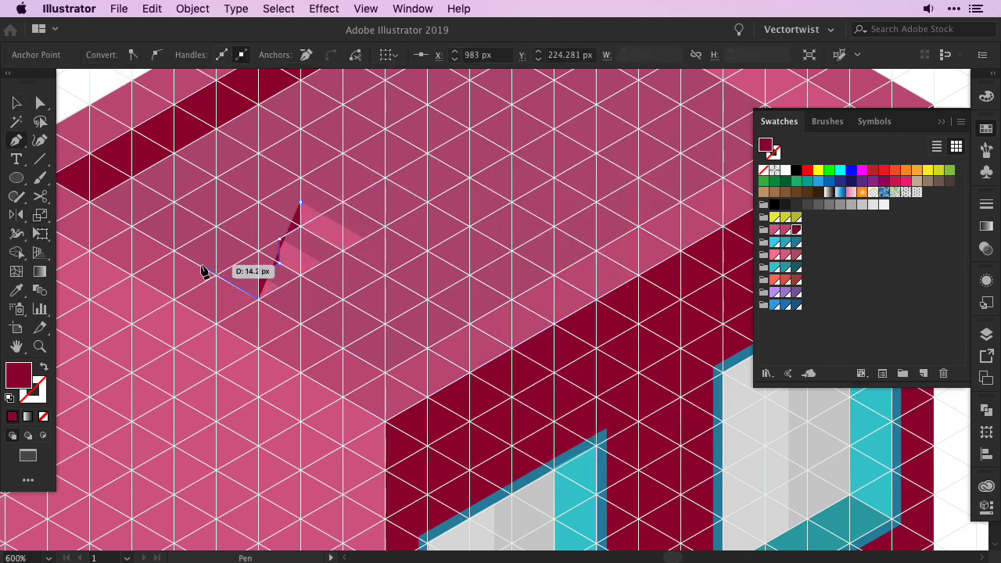
{"action": "left_click", "coordinate": [202, 266]}
{"action": "left_click", "coordinate": [299, 204]}
{"action": "left_click", "coordinate": [341, 312], "text": "ctrl"}
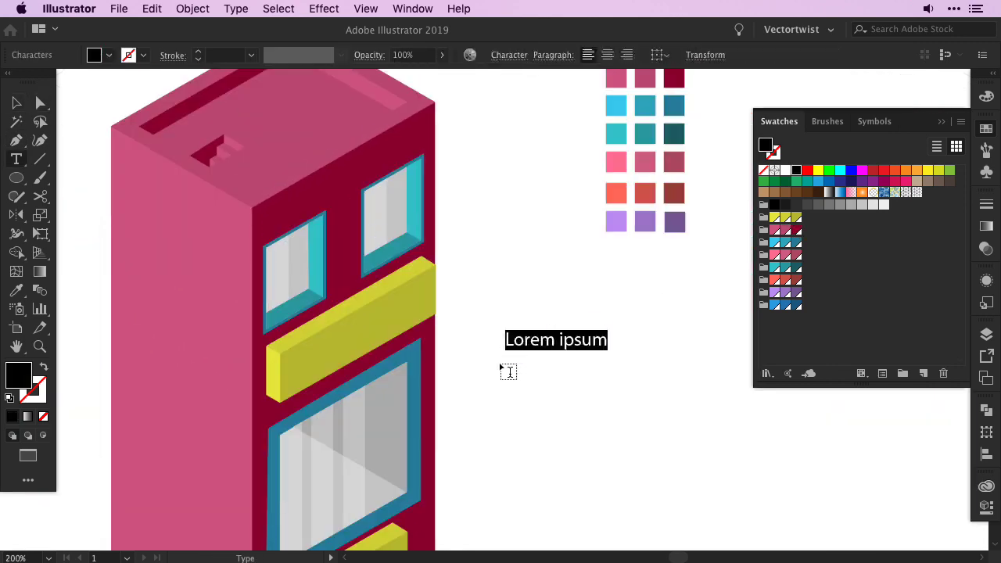
Step: Type DANCE STUDIO and extrude it with 3D Extrude & Bevel in the Isometric Right view
{"action": "type", "text": "DANCE STUDIO"}
{"action": "left_click", "coordinate": [323, 9]}
{"action": "left_click", "coordinate": [563, 103]}
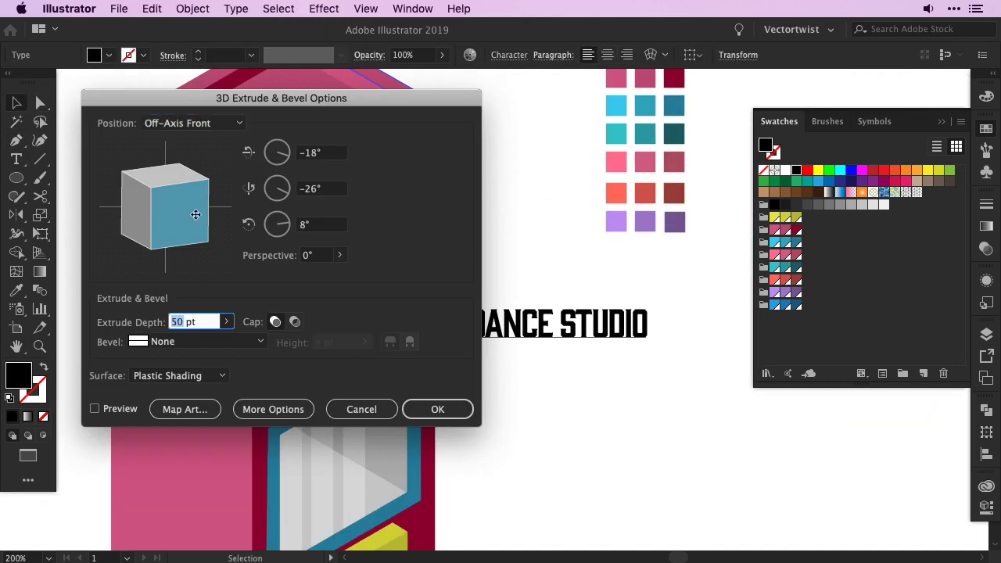
{"action": "left_click", "coordinate": [193, 123]}
{"action": "left_click", "coordinate": [95, 409]}
{"action": "left_click", "coordinate": [179, 375]}
{"action": "left_click", "coordinate": [437, 409]}
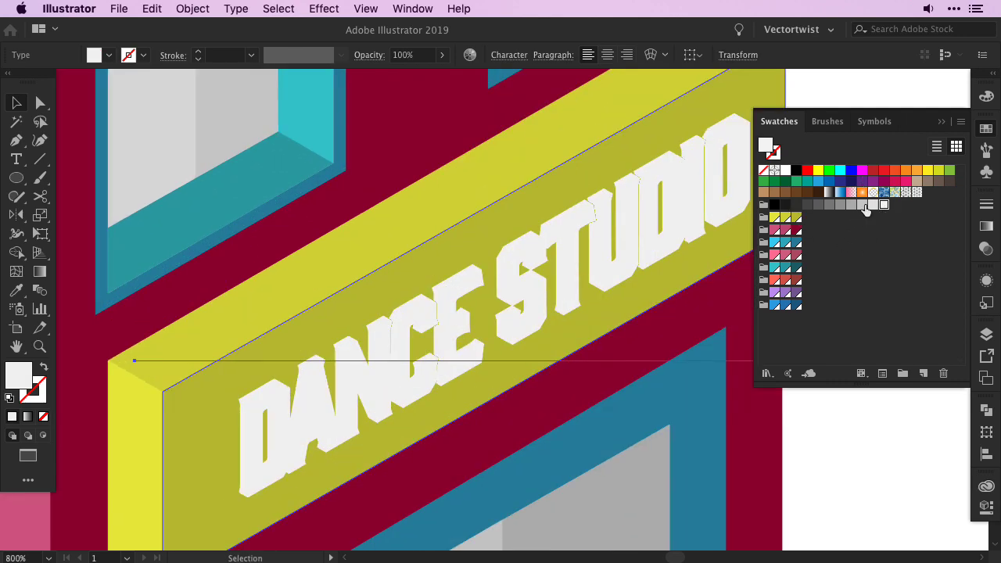
Step: Recolour the DANCE STUDIO text from a swatch and set its font to Futura
{"action": "left_click", "coordinate": [796, 242]}
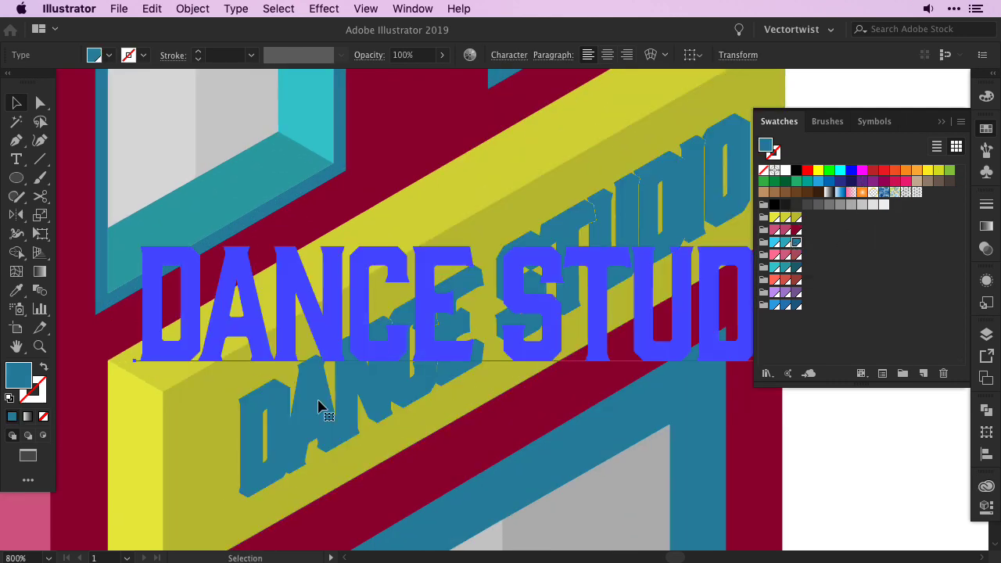
{"action": "key", "text": "ctrl+minus"}
{"action": "key", "text": "ctrl+minus"}
{"action": "key", "text": "ctrl+minus"}
{"action": "left_click", "coordinate": [509, 55]}
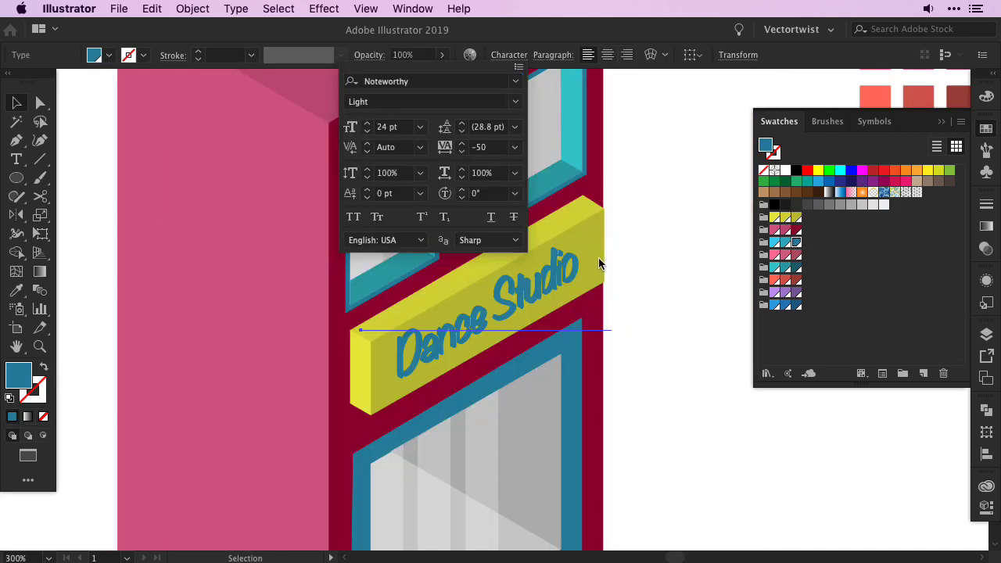
{"action": "left_click", "coordinate": [515, 81]}
{"action": "scroll", "coordinate": [727, 219], "scroll_direction": "down", "scroll_amount": 5}
{"action": "left_click", "coordinate": [567, 220]}
Step: Style the text Condensed Medium, All Caps, 0 tracking, 25 pt, and place it on the yellow sign
{"action": "left_click", "coordinate": [515, 102]}
{"action": "left_click", "coordinate": [407, 140]}
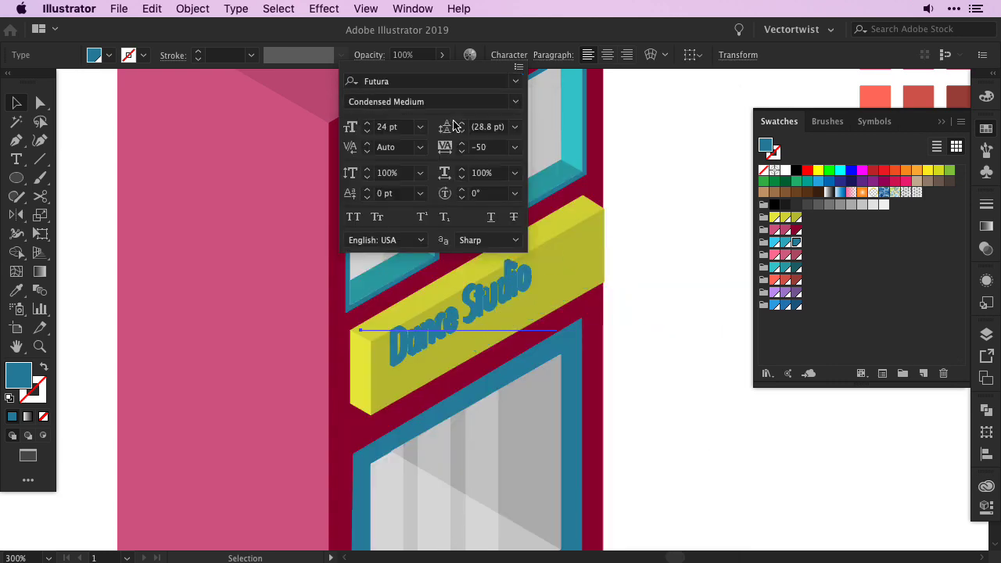
{"action": "left_click", "coordinate": [353, 217]}
{"action": "left_click", "coordinate": [514, 147]}
{"action": "left_click", "coordinate": [527, 271]}
{"action": "left_click", "coordinate": [367, 123]}
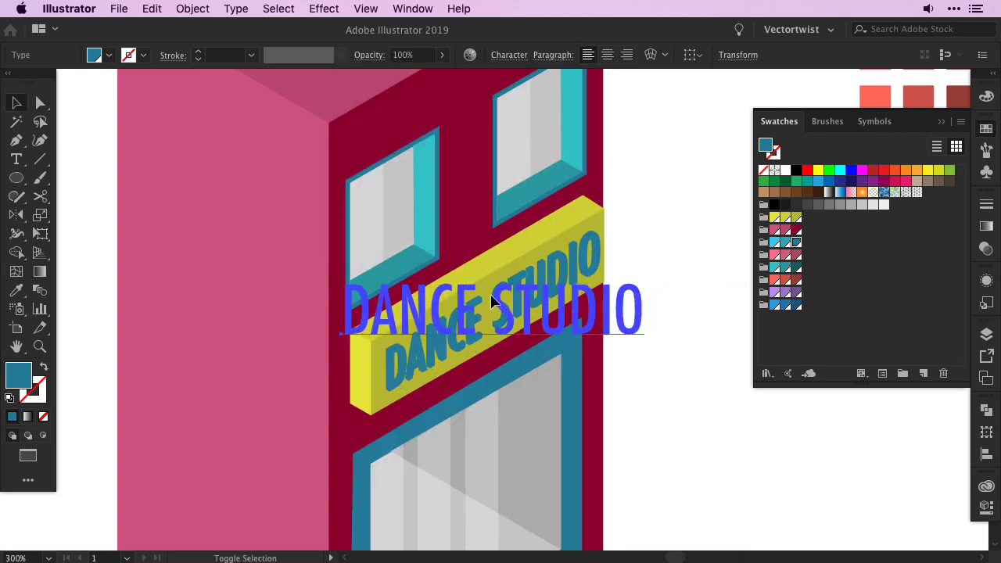
{"action": "left_click_drag", "start_coordinate": [568, 298], "coordinate": [567, 298]}
Step: Re-edit the 3D extrusion to use Diffuse shading with extra lighting options
{"action": "left_click", "coordinate": [986, 280]}
{"action": "left_click", "coordinate": [860, 290]}
{"action": "left_click_drag", "start_coordinate": [279, 96], "coordinate": [740, 99]}
{"action": "left_click", "coordinate": [637, 377]}
{"action": "left_click", "coordinate": [640, 428]}
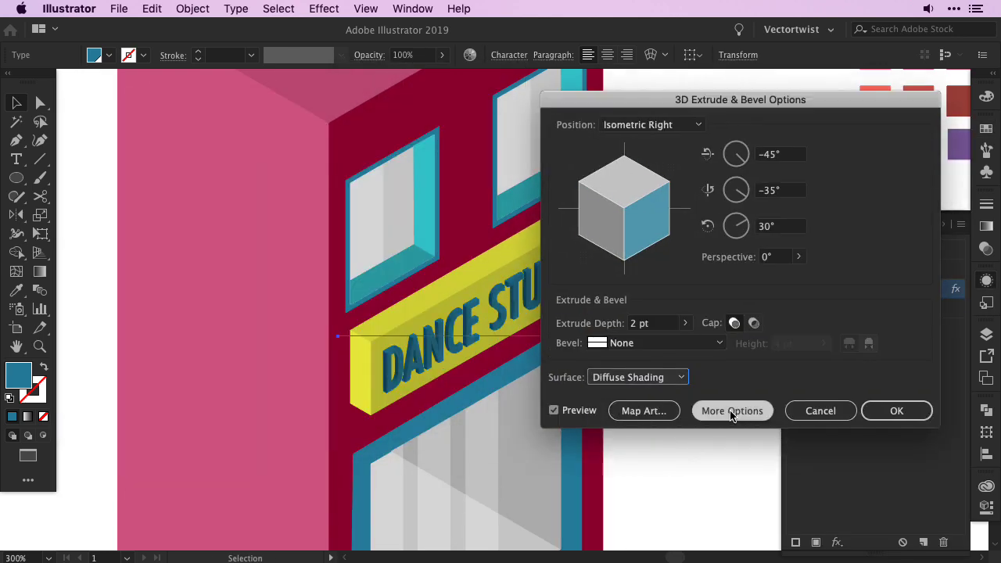
{"action": "left_click", "coordinate": [732, 411]}
{"action": "left_click", "coordinate": [954, 529]}
Step: Copy the sign text onto the lower ledge and retype it as HIP HOP
{"action": "key", "text": "ctrl+1"}
{"action": "key", "text": "ctrl+plus"}
{"action": "key", "text": "ctrl+plus"}
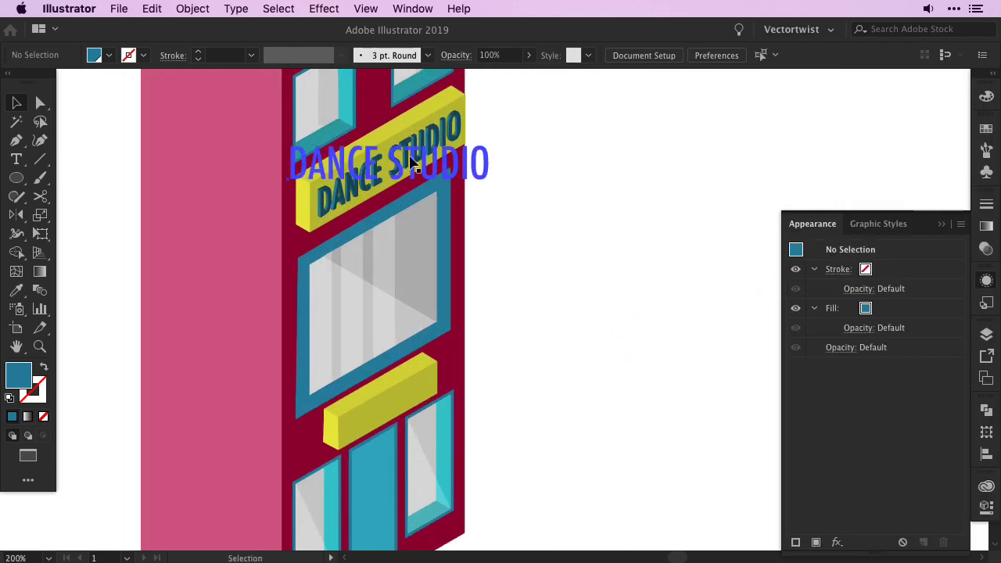
{"action": "triple_click", "coordinate": [591, 307]}
{"action": "mouse_move", "coordinate": [391, 160]}
{"action": "left_mouse_down"}
{"action": "mouse_move", "coordinate": [592, 308]}
{"action": "mouse_move", "coordinate": [423, 395]}
{"action": "left_mouse_up"}
{"action": "type", "text": "HIP HOP"}
{"action": "key", "text": "Escape"}
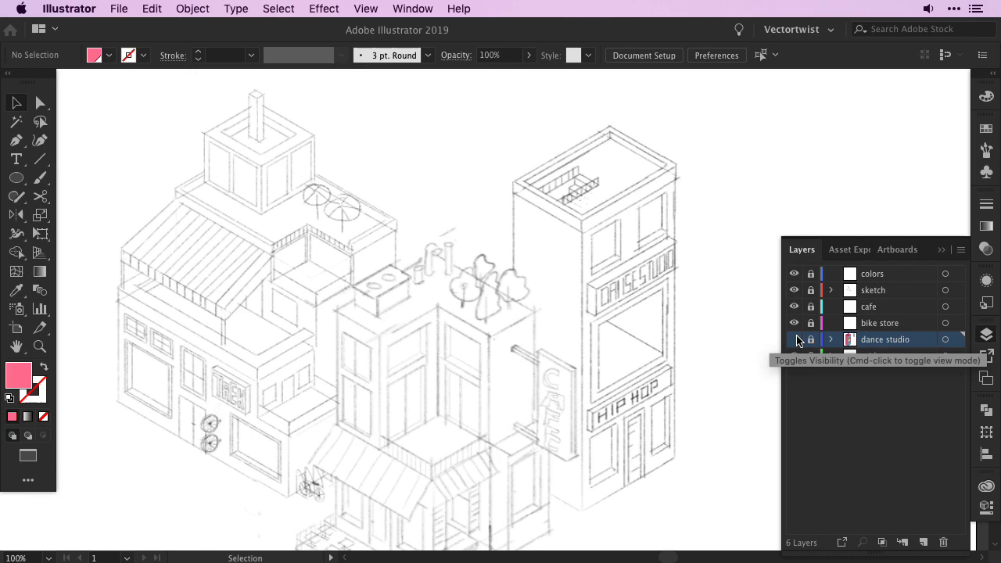
Step: Unlock the cafe layer, show the dance studio layer, and sample the dark blue colour
{"action": "left_click", "coordinate": [810, 307]}
{"action": "left_click", "coordinate": [899, 307]}
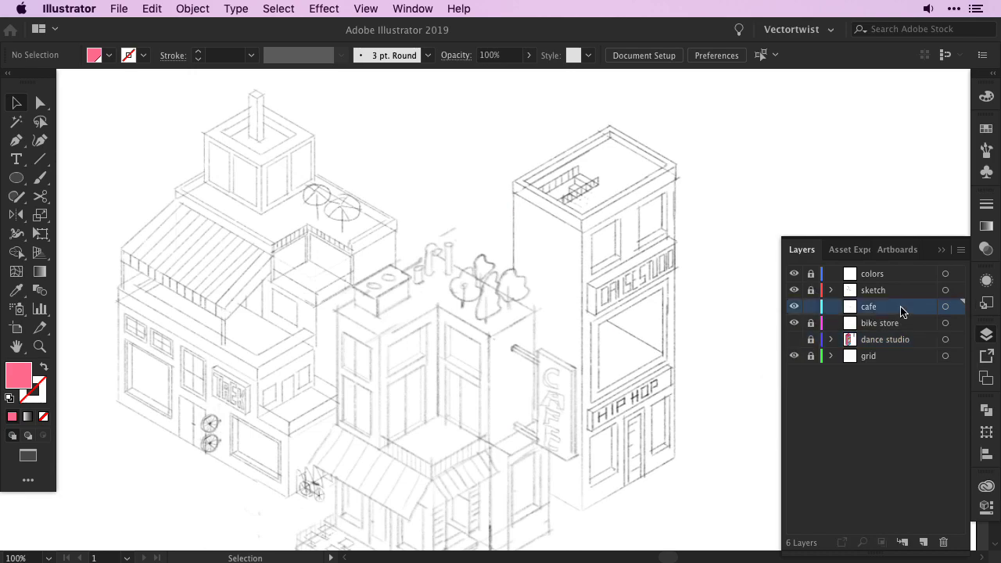
{"action": "left_click", "coordinate": [793, 340]}
{"action": "key", "text": "ctrl+plus"}
{"action": "scroll", "coordinate": [380, 268], "scroll_direction": "right", "scroll_amount": 10}
{"action": "scroll", "coordinate": [380, 269], "scroll_direction": "up", "scroll_amount": 5}
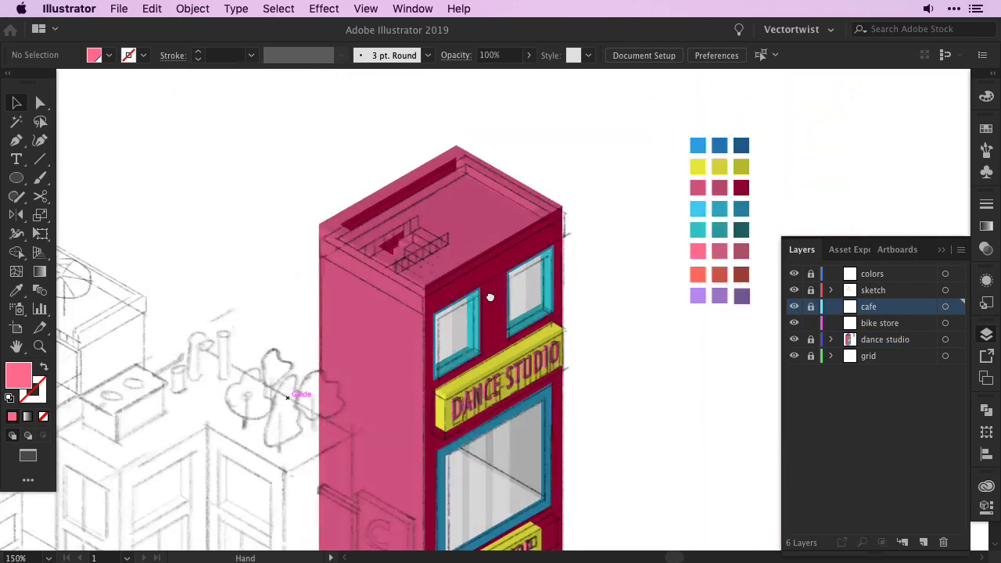
{"action": "key", "text": "o"}
{"action": "key", "text": "i"}
{"action": "left_click", "coordinate": [713, 161]}
Step: Draw the outline of the bike store's tall stepped side panel with the Pen tool
{"action": "scroll", "coordinate": [637, 212], "scroll_direction": "left", "scroll_amount": 10}
{"action": "key", "text": "p"}
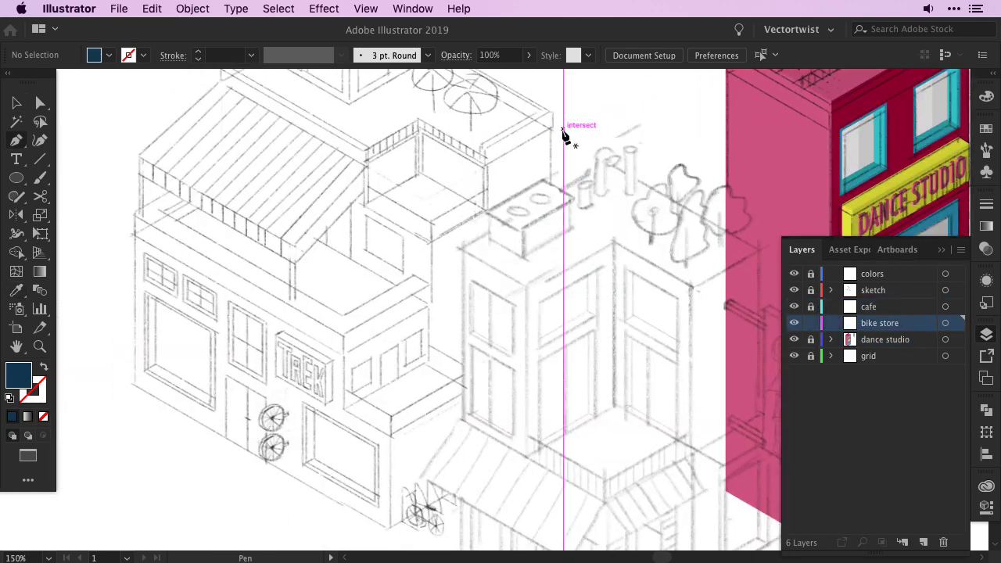
{"action": "left_click", "coordinate": [545, 449]}
{"action": "left_click", "coordinate": [389, 525]}
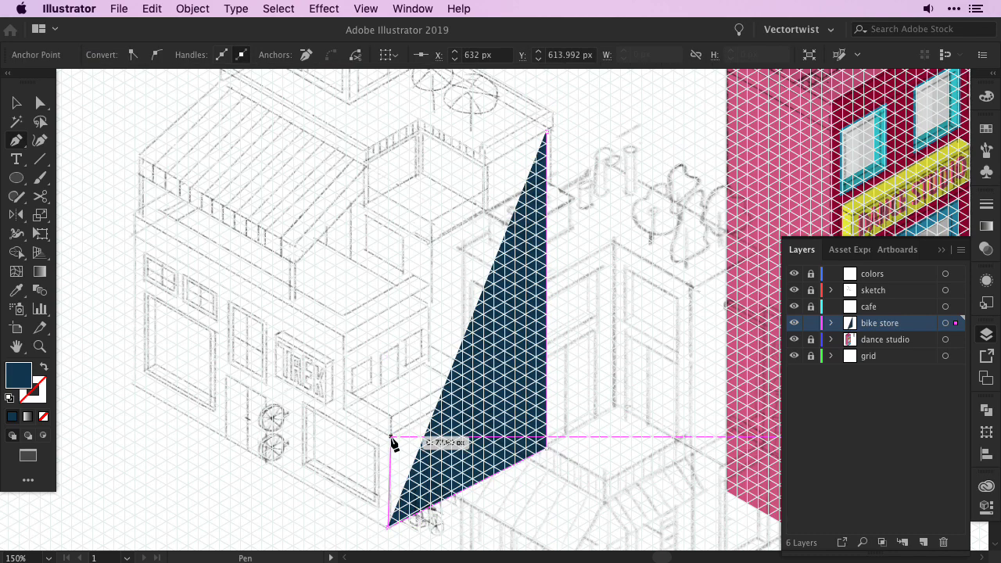
{"action": "left_click", "coordinate": [390, 435]}
{"action": "key", "text": "shift+x"}
{"action": "left_click", "coordinate": [548, 131]}
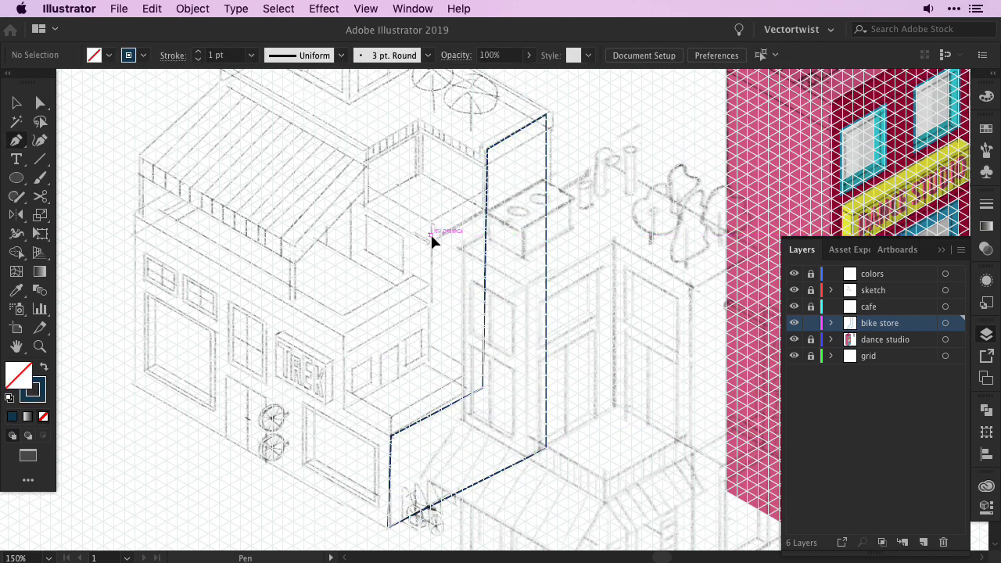
{"action": "left_click", "coordinate": [431, 233]}
Step: Fill the wall shape dark blue with no stroke, then recolour it with a teal swatch
{"action": "key", "text": "v"}
{"action": "key", "text": "shift+x"}
{"action": "key", "text": "ctrl+shift+a"}
{"action": "key", "text": "ctrl+semicolon"}
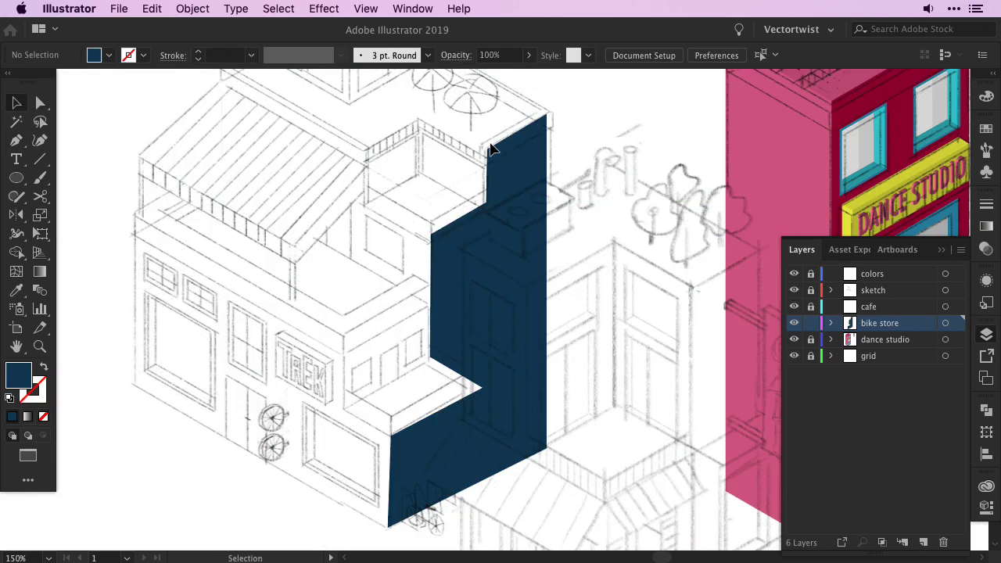
{"action": "key", "text": "ctrl+semicolon"}
{"action": "left_click", "coordinate": [986, 127]}
{"action": "key", "text": "ctrl+z"}
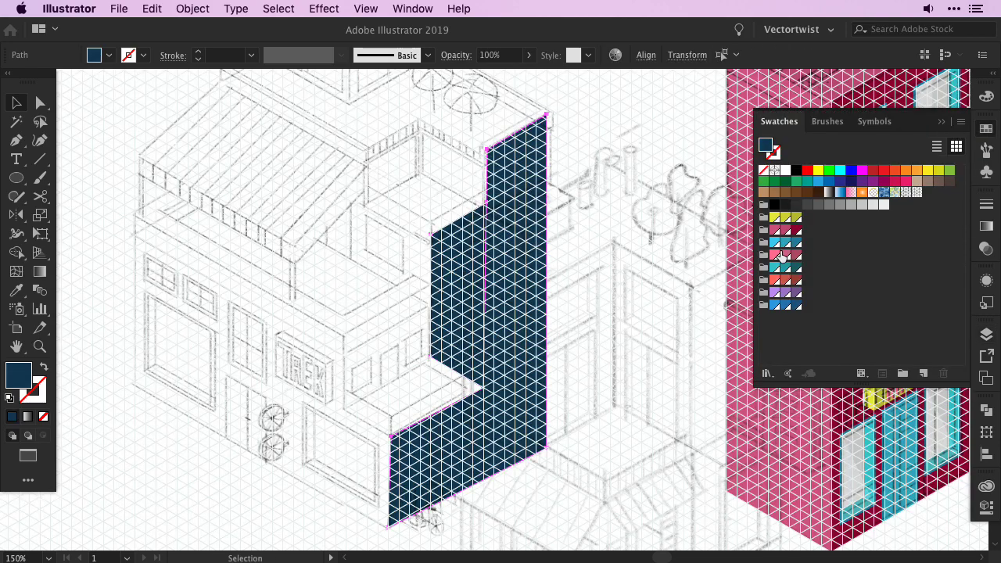
{"action": "left_click", "coordinate": [796, 242]}
{"action": "key", "text": "ctrl+shift+a"}
Step: With a cyan stroke and no fill, trace the upper storey's edge along the facade
{"action": "key", "text": "p"}
{"action": "key", "text": "shift+x"}
{"action": "left_click", "coordinate": [430, 305]}
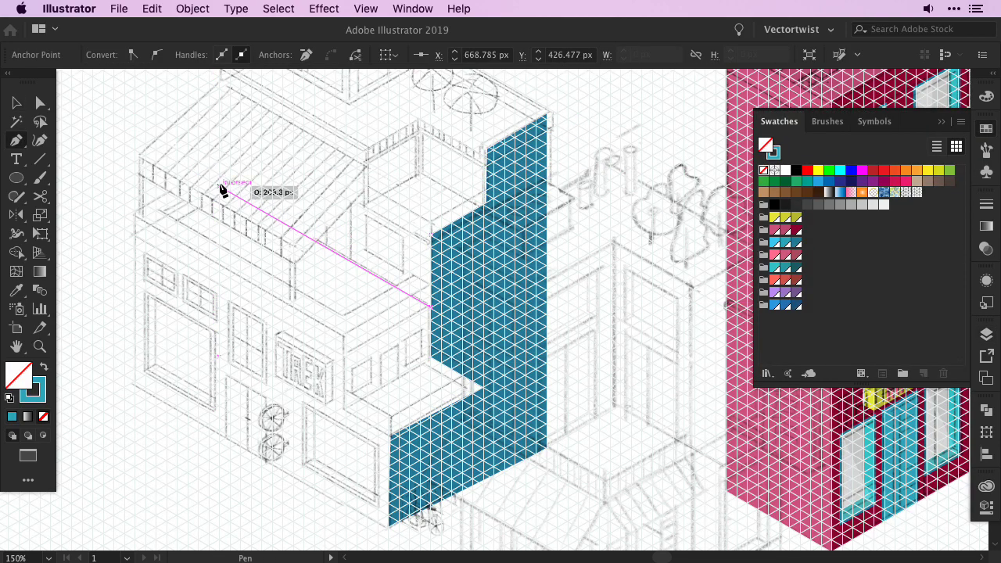
{"action": "left_click", "coordinate": [219, 180]}
{"action": "scroll", "coordinate": [222, 156], "scroll_direction": "up", "scroll_amount": 2}
{"action": "left_click", "coordinate": [225, 121]}
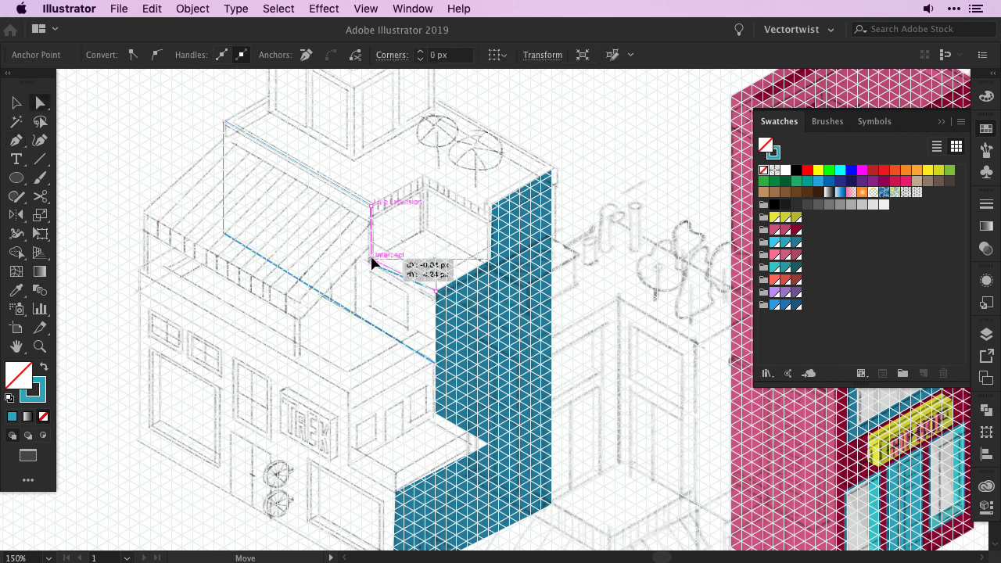
{"action": "scroll", "coordinate": [258, 384], "scroll_direction": "down", "scroll_amount": 2}
{"action": "scroll", "coordinate": [257, 384], "scroll_direction": "left", "scroll_amount": 2}
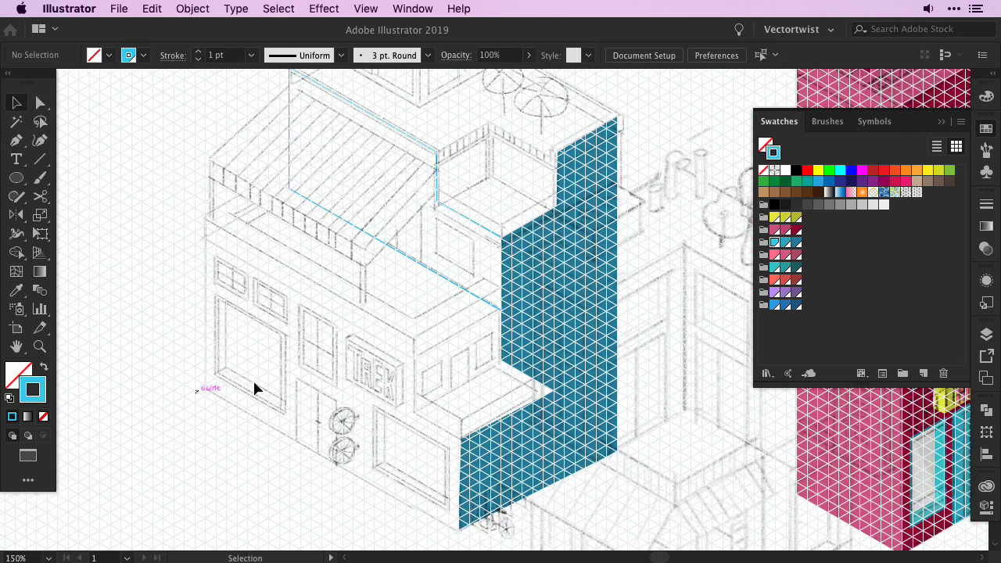
{"action": "left_click", "coordinate": [416, 360]}
{"action": "left_click", "coordinate": [203, 236]}
{"action": "key", "text": "c"}
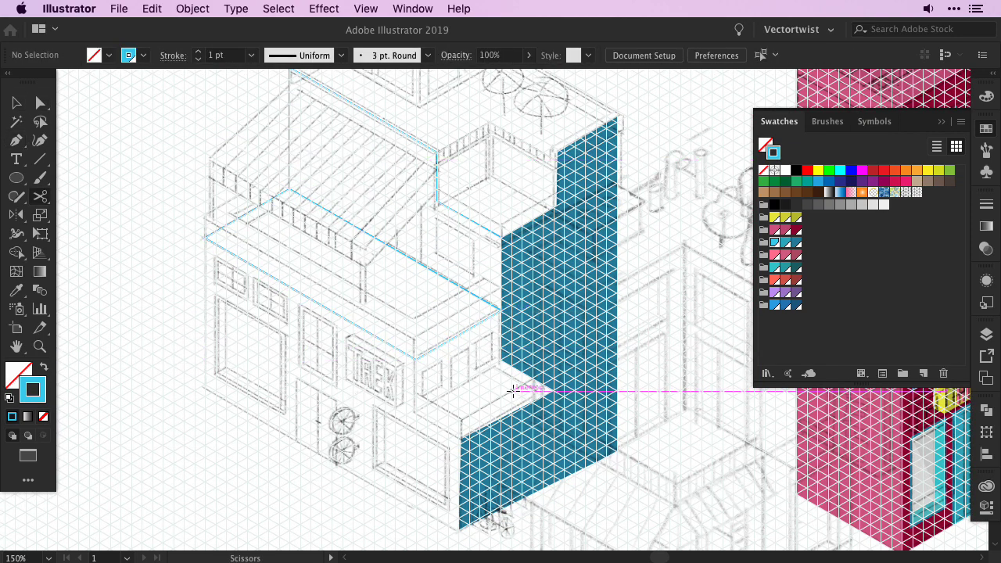
Step: Trace the balcony ledge and align its corner with the blue wall's edge
{"action": "left_click", "coordinate": [501, 361]}
{"action": "left_click", "coordinate": [554, 391]}
{"action": "left_click", "coordinate": [462, 438]}
{"action": "key", "text": "ctrl+plus"}
{"action": "key", "text": "ctrl+plus"}
{"action": "key", "text": "ctrl+plus"}
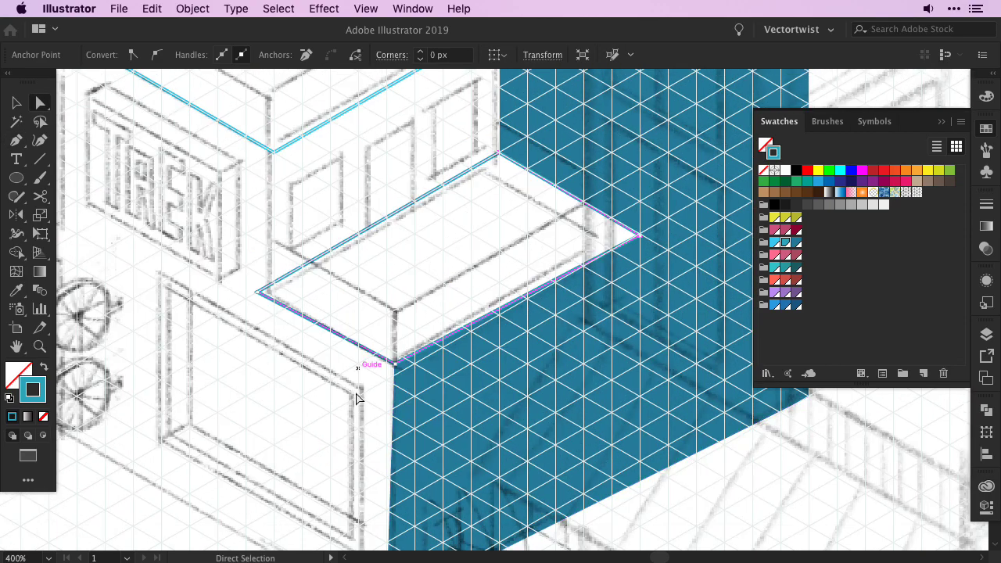
{"action": "left_click_drag", "start_coordinate": [395, 367], "coordinate": [387, 378]}
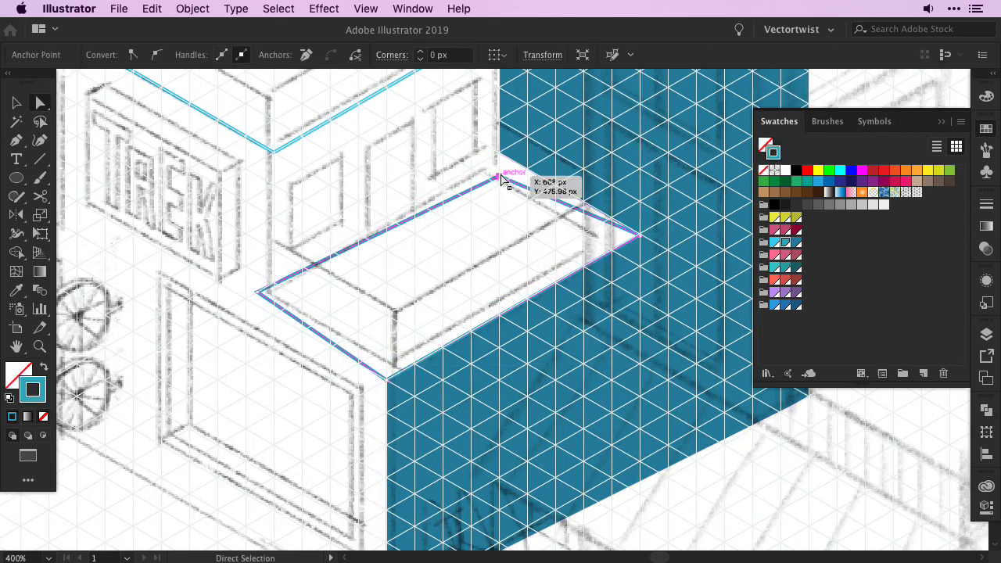
{"action": "scroll", "coordinate": [480, 201], "scroll_direction": "left", "scroll_amount": 5}
{"action": "key", "text": "ctrl+minus"}
{"action": "scroll", "coordinate": [227, 145], "scroll_direction": "down", "scroll_amount": 3}
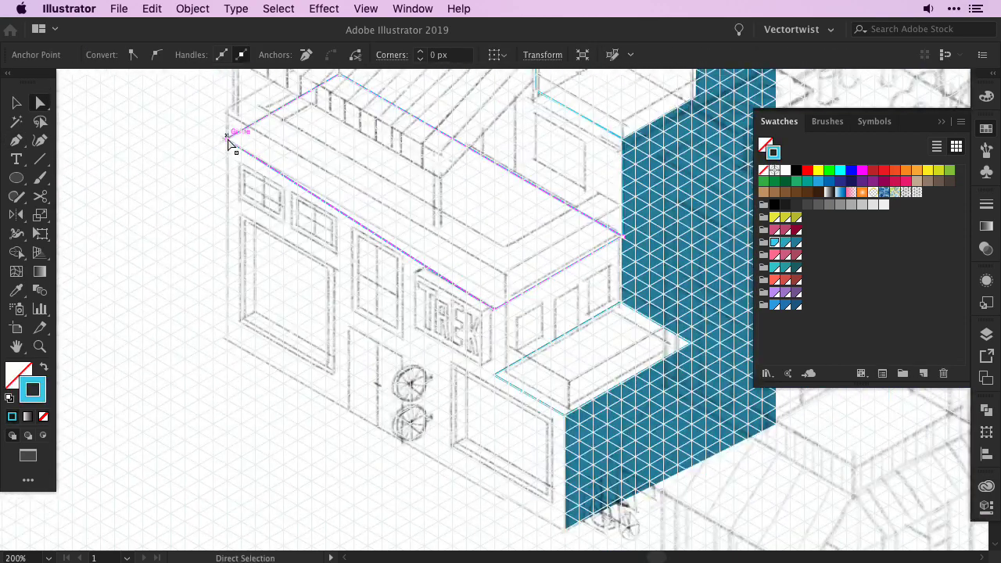
{"action": "left_click_drag", "start_coordinate": [565, 426], "coordinate": [504, 376]}
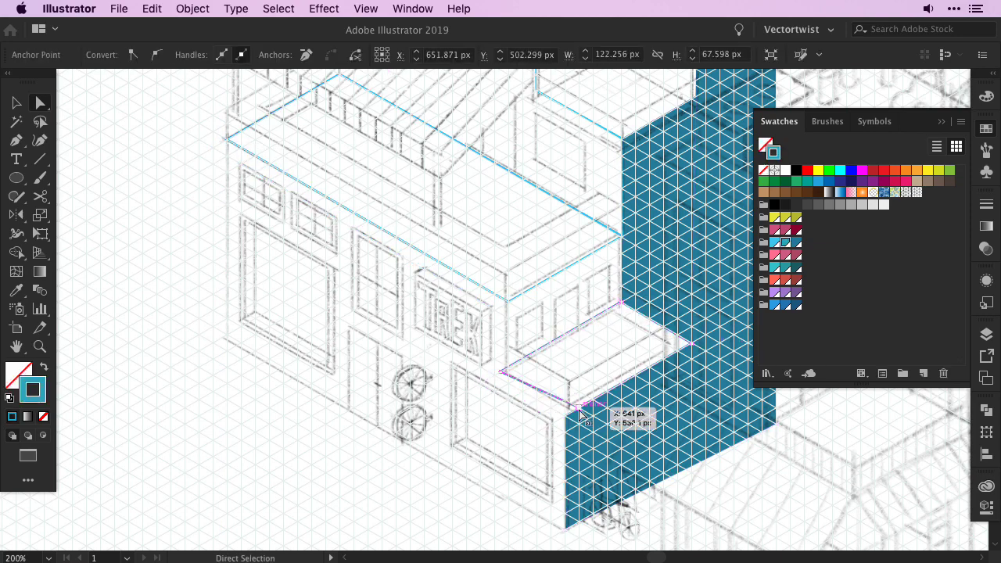
{"action": "key", "text": "ctrl+z"}
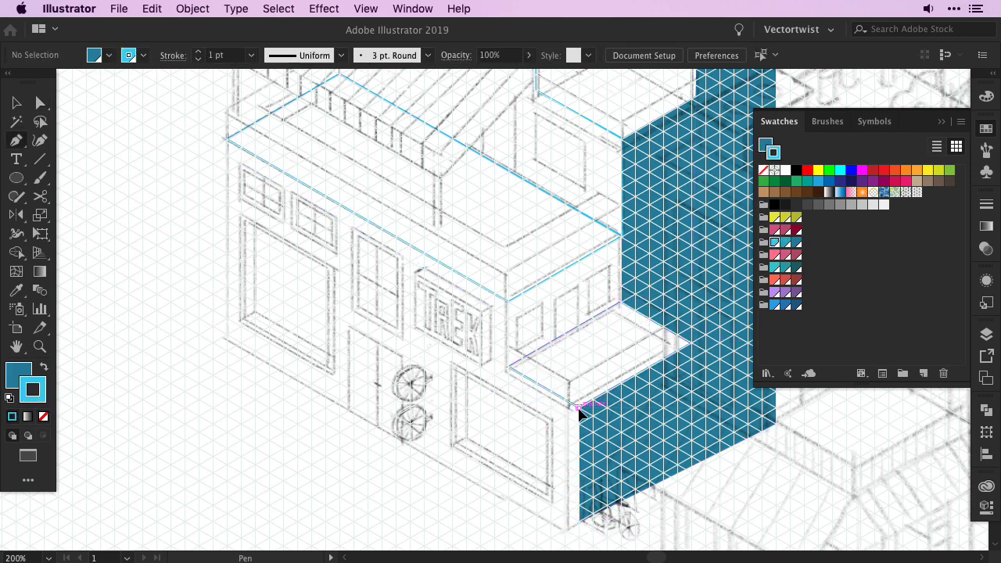
Step: Trace the facade's base edge as an unfilled cyan outline
{"action": "left_click", "coordinate": [579, 408]}
{"action": "left_click", "coordinate": [228, 321]}
{"action": "key", "text": "slash"}
{"action": "left_click", "coordinate": [507, 317]}
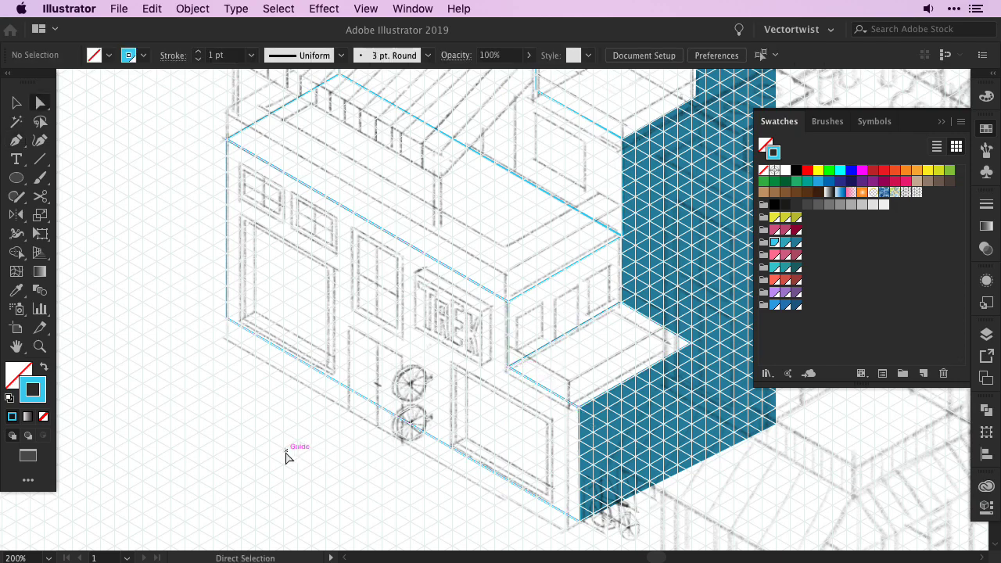
{"action": "scroll", "coordinate": [351, 391], "scroll_direction": "down", "scroll_amount": 5}
{"action": "scroll", "coordinate": [352, 391], "scroll_direction": "right", "scroll_amount": 4}
Step: Select the blue wall shape and the traced facade outline, and drag to adjust them
{"action": "left_click", "coordinate": [411, 329], "text": "ctrl"}
{"action": "scroll", "coordinate": [608, 225], "scroll_direction": "up", "scroll_amount": 3}
{"action": "scroll", "coordinate": [469, 225], "scroll_direction": "left", "scroll_amount": 5}
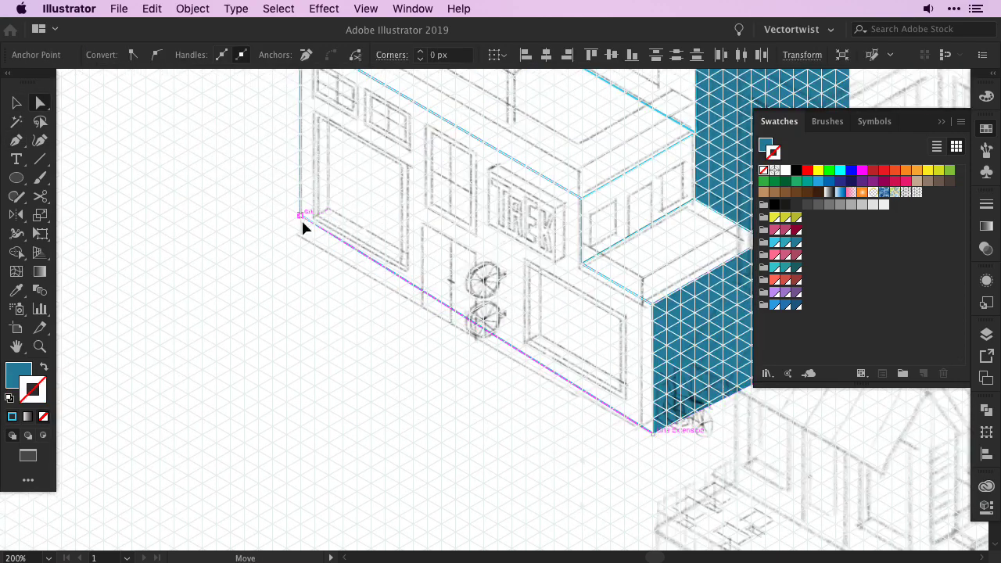
{"action": "left_click", "coordinate": [305, 235]}
{"action": "scroll", "coordinate": [367, 223], "scroll_direction": "up", "scroll_amount": 8}
{"action": "mouse_move", "coordinate": [388, 214]}
{"action": "left_mouse_down"}
{"action": "mouse_move", "coordinate": [720, 468]}
{"action": "mouse_move", "coordinate": [617, 339]}
{"action": "mouse_move", "coordinate": [540, 273]}
{"action": "left_mouse_up"}
Step: Trace the large front window and the lower shop window in cyan
{"action": "scroll", "coordinate": [545, 148], "scroll_direction": "down", "scroll_amount": 5}
{"action": "key", "text": "p"}
{"action": "left_click", "coordinate": [241, 257]}
{"action": "left_click", "coordinate": [386, 342]}
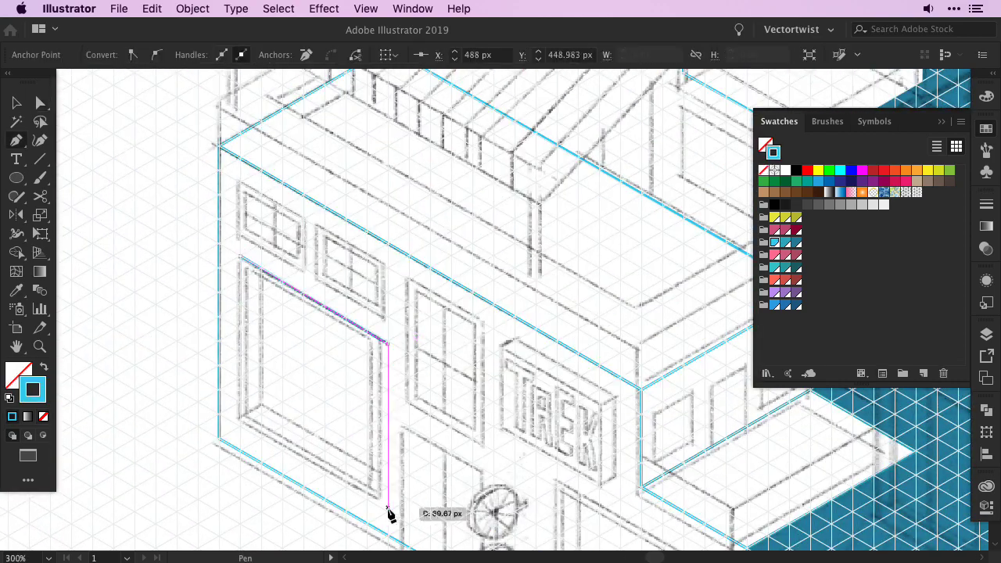
{"action": "scroll", "coordinate": [229, 274], "scroll_direction": "down", "scroll_amount": 5}
{"action": "scroll", "coordinate": [229, 273], "scroll_direction": "right", "scroll_amount": 4}
{"action": "left_click", "coordinate": [400, 269]}
{"action": "left_click", "coordinate": [548, 355]}
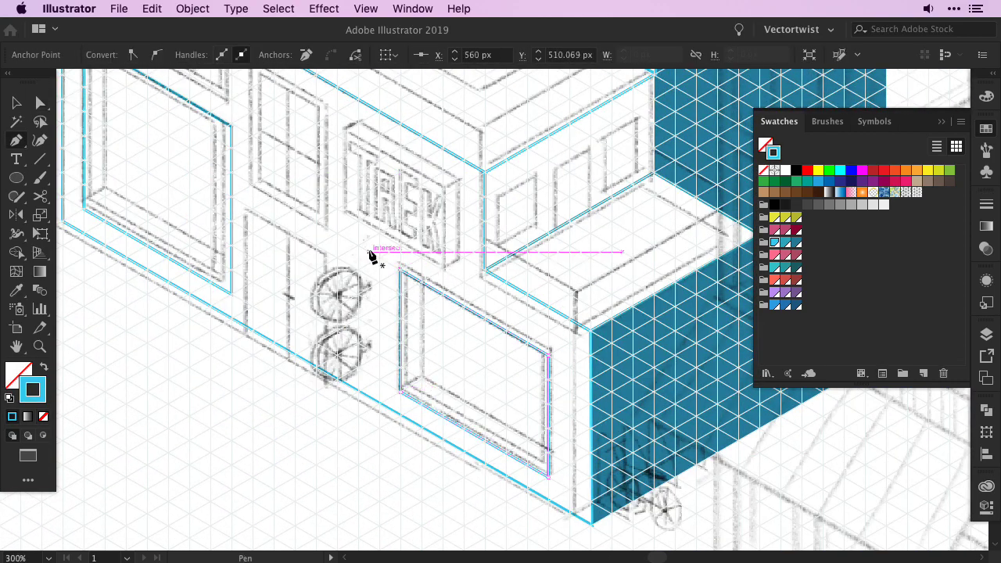
{"action": "scroll", "coordinate": [370, 256], "scroll_direction": "up", "scroll_amount": 5}
{"action": "scroll", "coordinate": [370, 256], "scroll_direction": "left", "scroll_amount": 3}
Step: Outline the bike store's door
{"action": "left_click", "coordinate": [182, 199]}
{"action": "left_click", "coordinate": [183, 147]}
{"action": "key", "text": "v"}
{"action": "scroll", "coordinate": [229, 362], "scroll_direction": "down", "scroll_amount": 3}
{"action": "scroll", "coordinate": [229, 361], "scroll_direction": "right", "scroll_amount": 1}
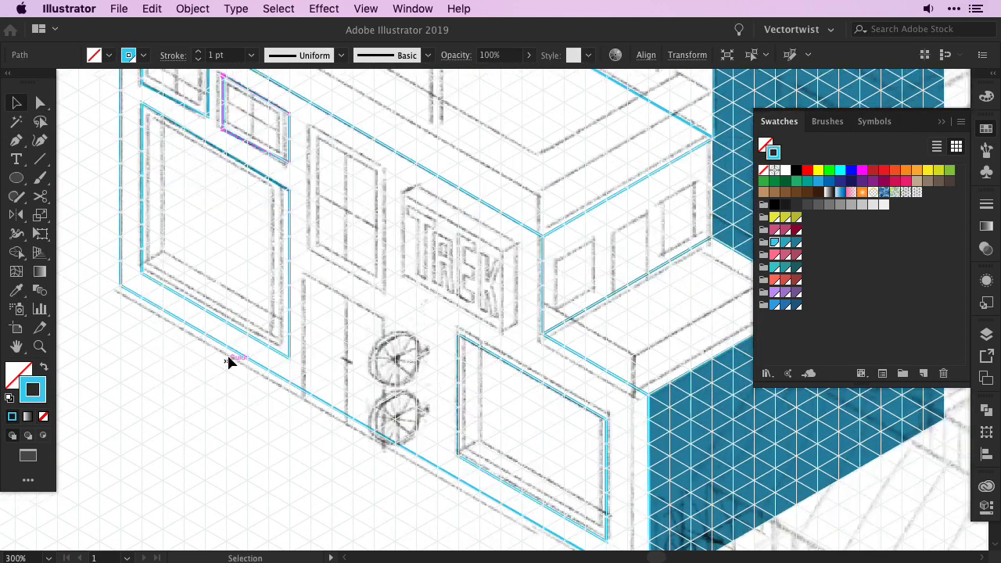
{"action": "left_click", "coordinate": [309, 403]}
{"action": "left_click", "coordinate": [383, 442]}
{"action": "left_click", "coordinate": [374, 313]}
Step: Outline the upper window and the small balcony window
{"action": "left_click", "coordinate": [308, 274]}
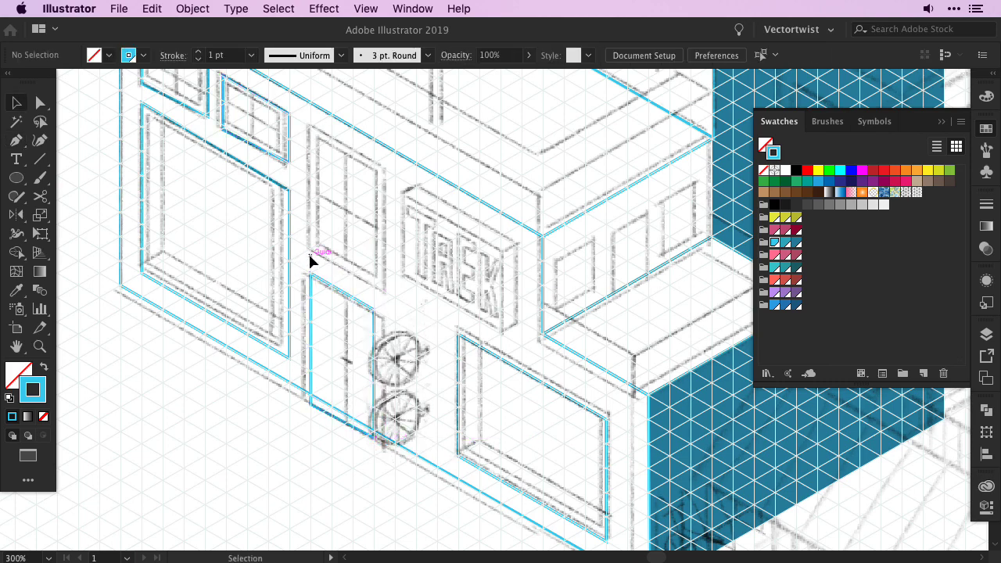
{"action": "left_click", "coordinate": [310, 251]}
{"action": "left_click", "coordinate": [311, 125]}
{"action": "left_click", "coordinate": [311, 261]}
{"action": "scroll", "coordinate": [316, 270], "scroll_direction": "right", "scroll_amount": 5}
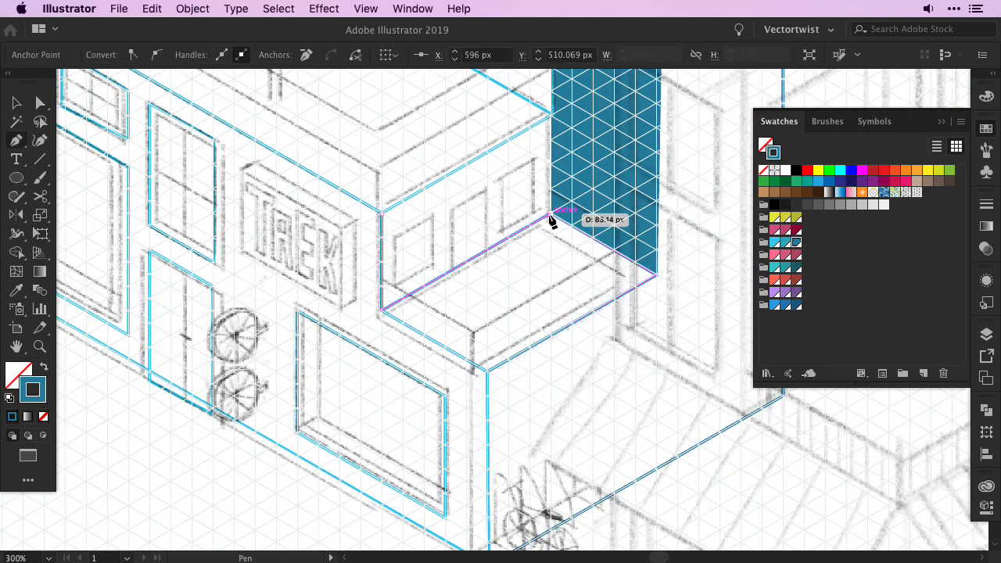
{"action": "left_click", "coordinate": [444, 274]}
{"action": "left_click", "coordinate": [445, 202]}
{"action": "left_click", "coordinate": [486, 249]}
{"action": "left_click", "coordinate": [486, 180]}
{"action": "left_click", "coordinate": [444, 201]}
Step: Outline the next balcony window frame and copy it to the neighbouring window
{"action": "left_click", "coordinate": [393, 231]}
{"action": "left_click", "coordinate": [431, 209]}
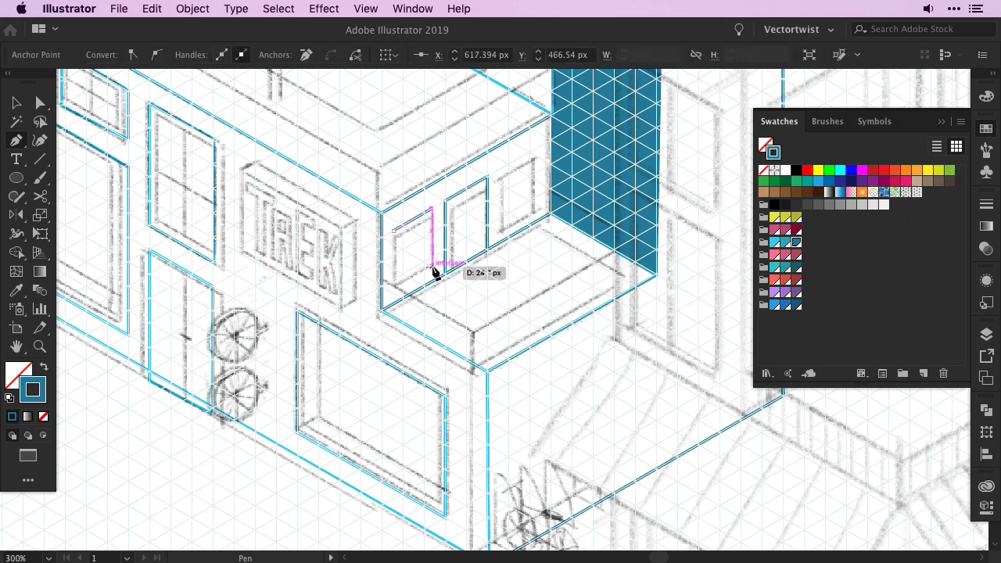
{"action": "left_click", "coordinate": [395, 287]}
{"action": "left_click", "coordinate": [393, 230]}
{"action": "key", "text": "v"}
{"action": "left_click_drag", "start_coordinate": [430, 223], "coordinate": [478, 198]}
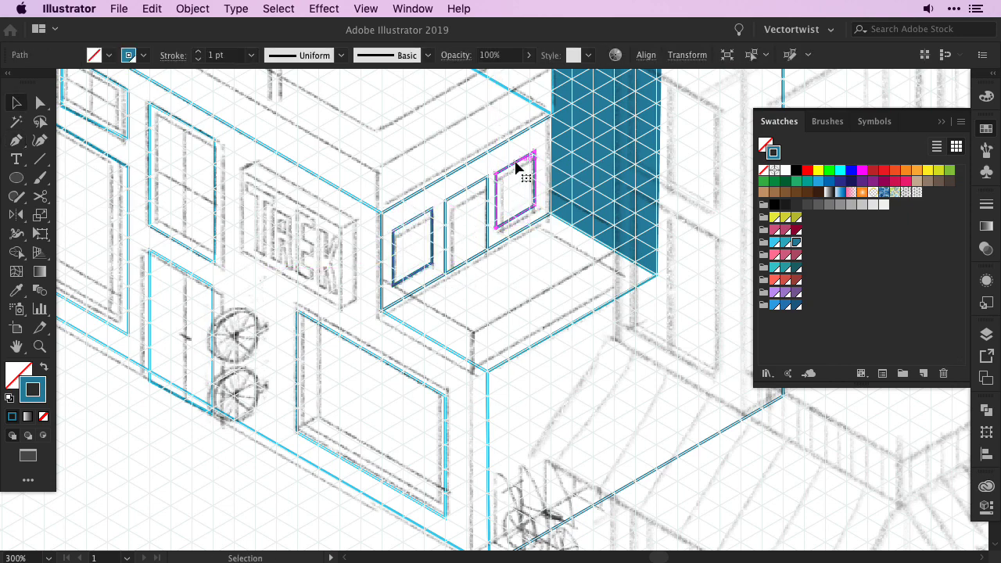
Step: Trace the rooftop terrace wall and snap its corner into place
{"action": "key", "text": "p"}
{"action": "scroll", "coordinate": [412, 391], "scroll_direction": "right", "scroll_amount": 5}
{"action": "scroll", "coordinate": [384, 235], "scroll_direction": "up", "scroll_amount": 5}
{"action": "left_click", "coordinate": [378, 224]}
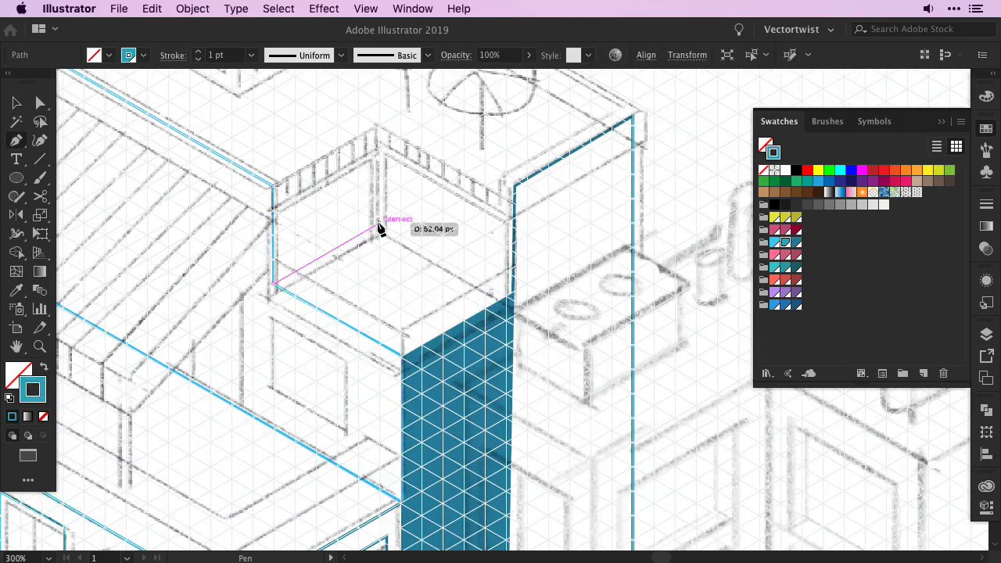
{"action": "key", "text": "a"}
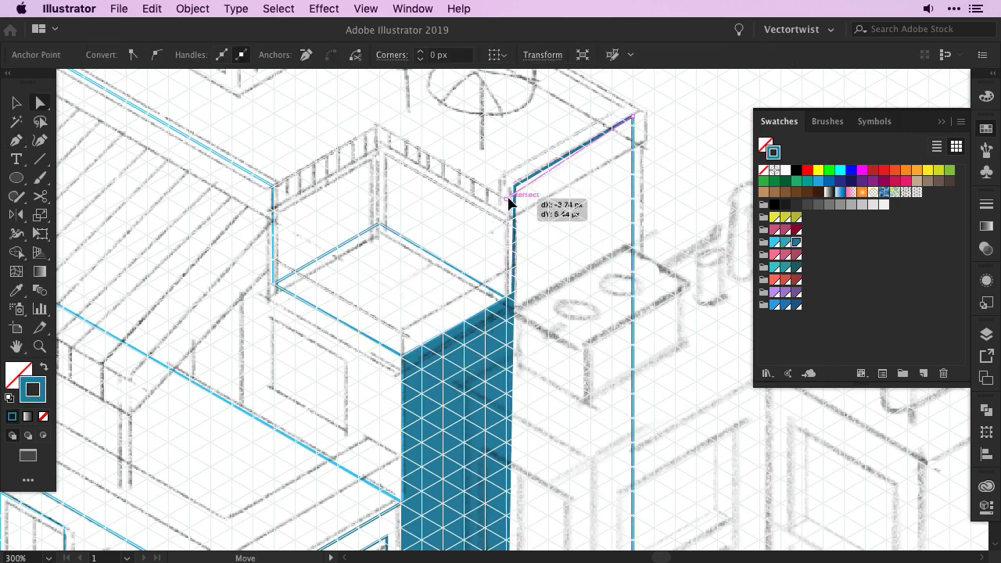
{"action": "left_click_drag", "start_coordinate": [516, 184], "coordinate": [662, 122]}
{"action": "scroll", "coordinate": [572, 289], "scroll_direction": "down", "scroll_amount": 10}
Step: Trace the terrace's inner wall and align the roof-edge corner to the sketch
{"action": "key", "text": "p"}
{"action": "scroll", "coordinate": [571, 289], "scroll_direction": "up", "scroll_amount": 10}
{"action": "left_click", "coordinate": [447, 235]}
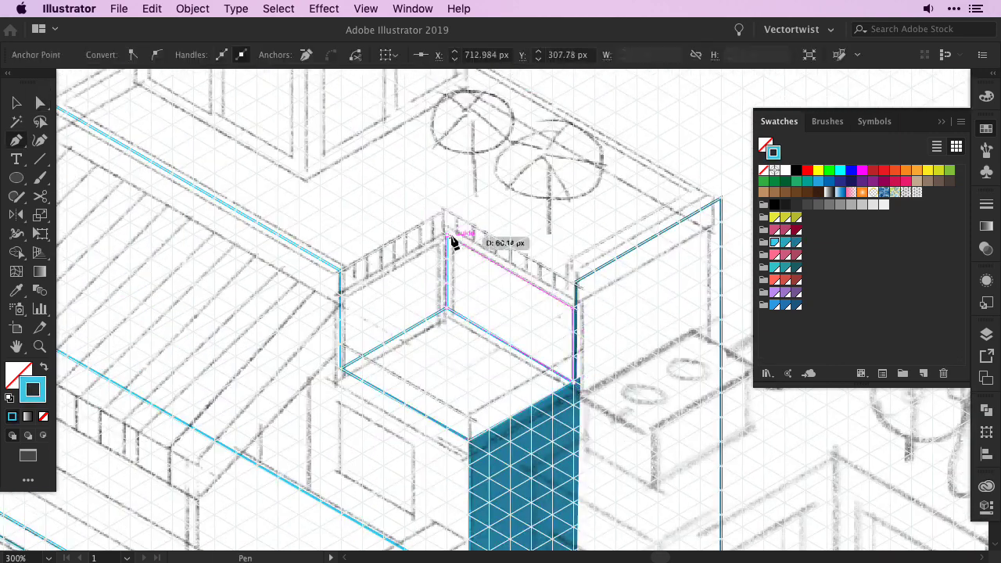
{"action": "left_click", "coordinate": [446, 310]}
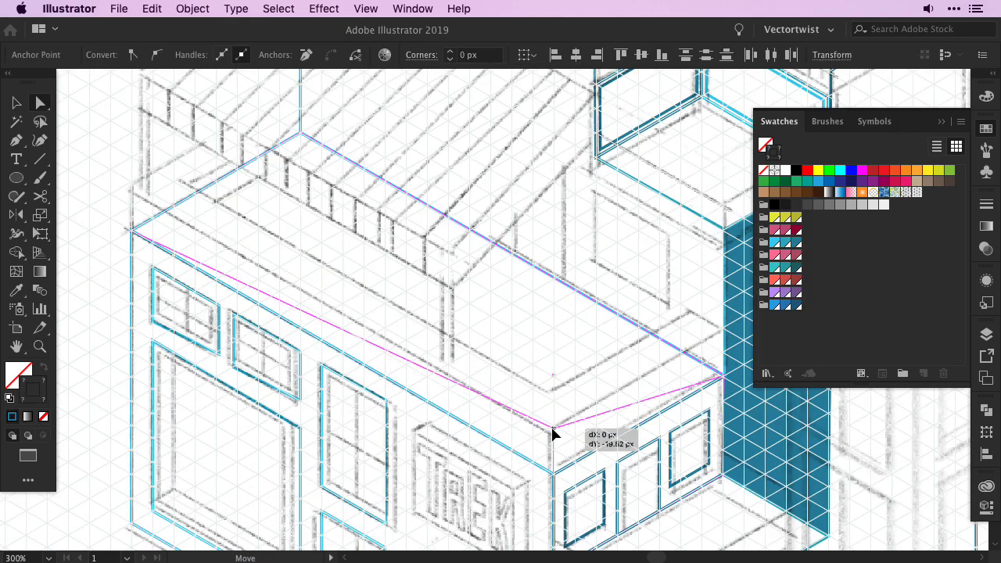
{"action": "mouse_move", "coordinate": [134, 234]}
{"action": "left_mouse_down"}
{"action": "mouse_move", "coordinate": [129, 206]}
{"action": "mouse_move", "coordinate": [134, 229]}
{"action": "left_mouse_up"}
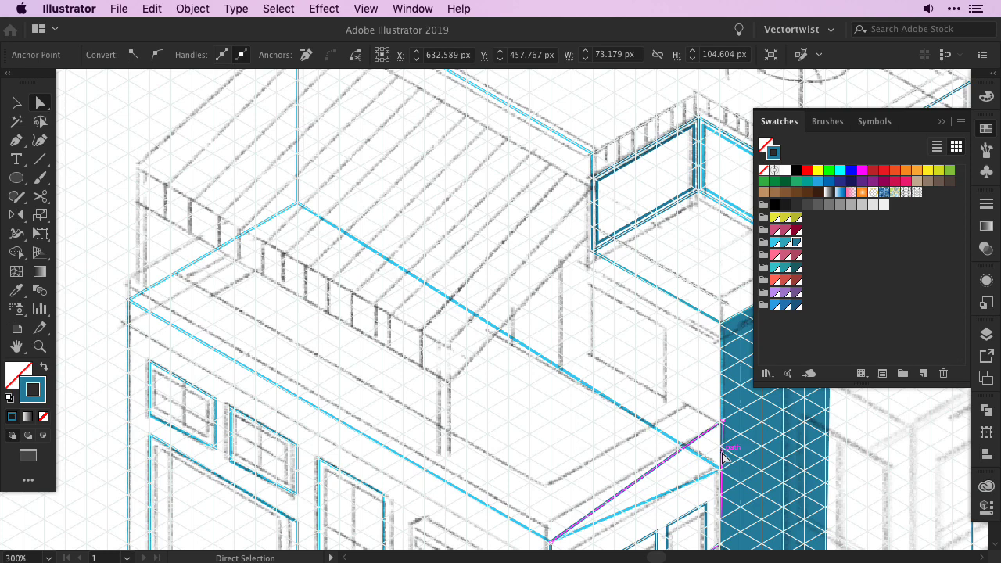
Step: Adjust the roof line and top-face corner of the bike store's upper block
{"action": "left_click_drag", "start_coordinate": [719, 469], "coordinate": [719, 450]}
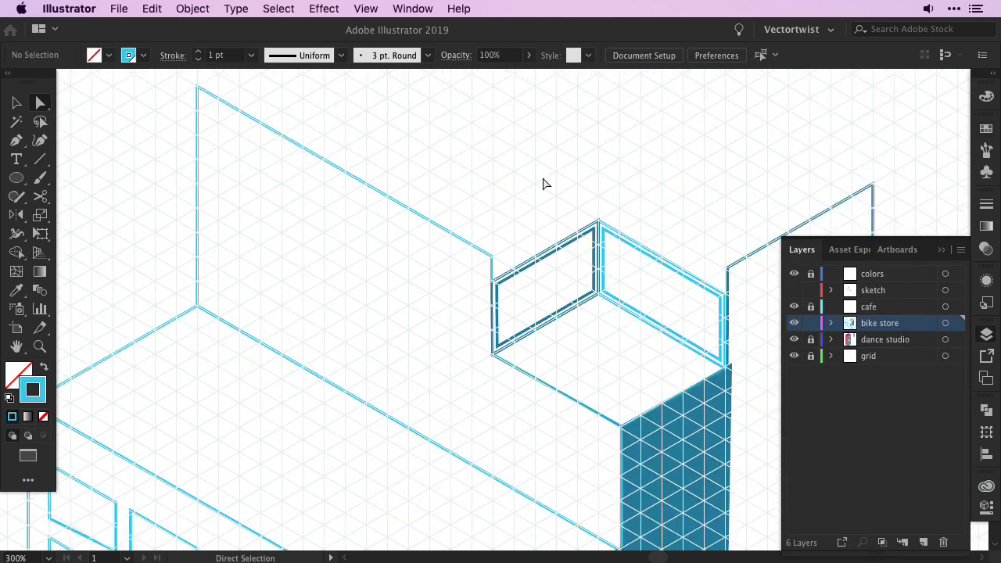
{"action": "key", "text": "p"}
{"action": "left_click", "coordinate": [374, 374]}
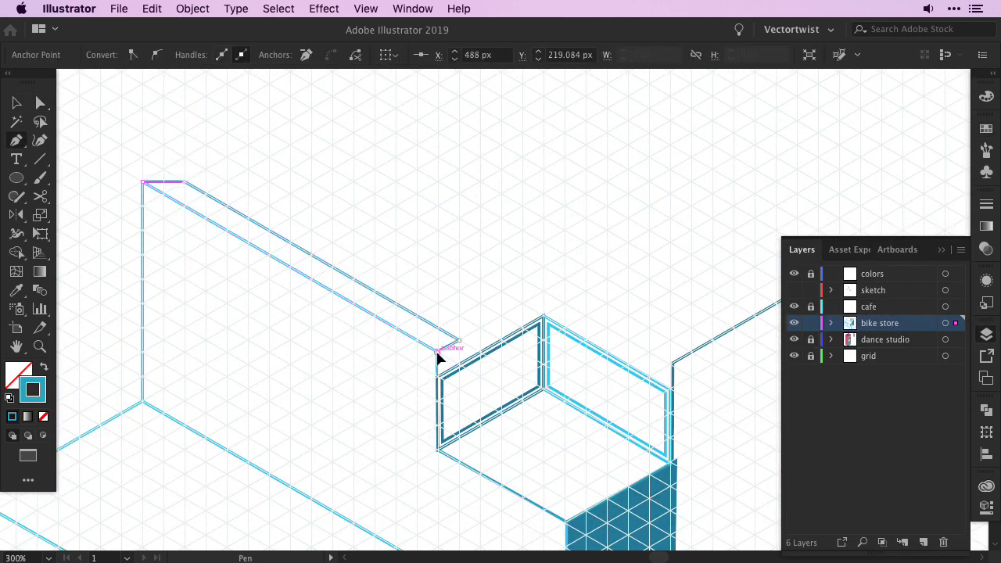
{"action": "left_click_drag", "start_coordinate": [178, 190], "coordinate": [395, 205]}
{"action": "scroll", "coordinate": [409, 352], "scroll_direction": "down", "scroll_amount": 3}
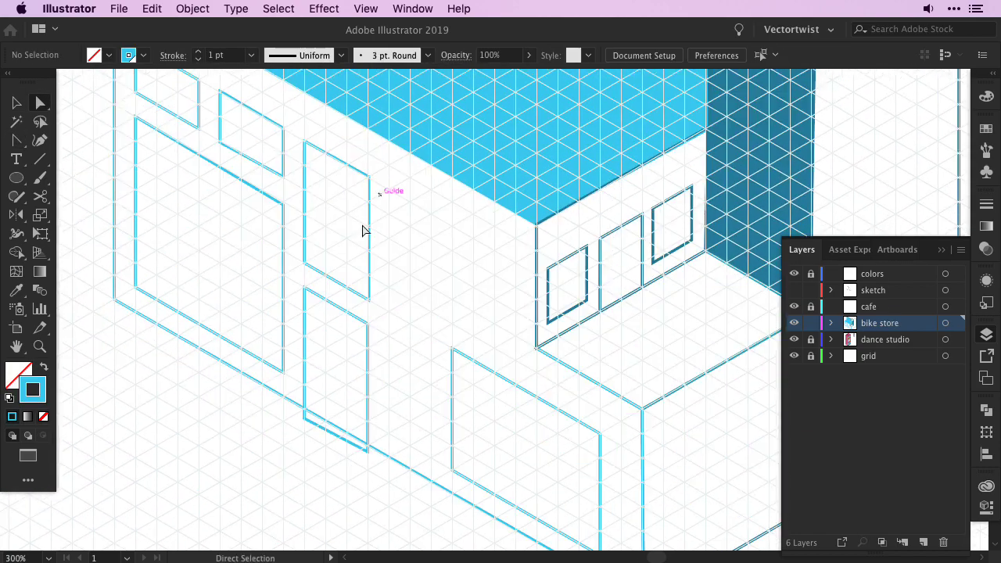
{"action": "key", "text": "v"}
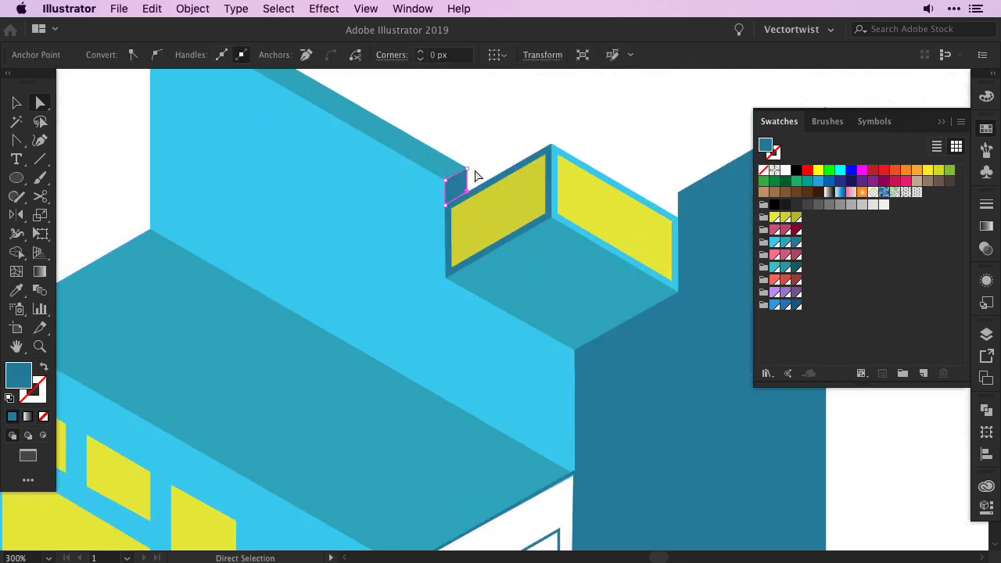
{"action": "left_click_drag", "start_coordinate": [475, 175], "coordinate": [447, 179]}
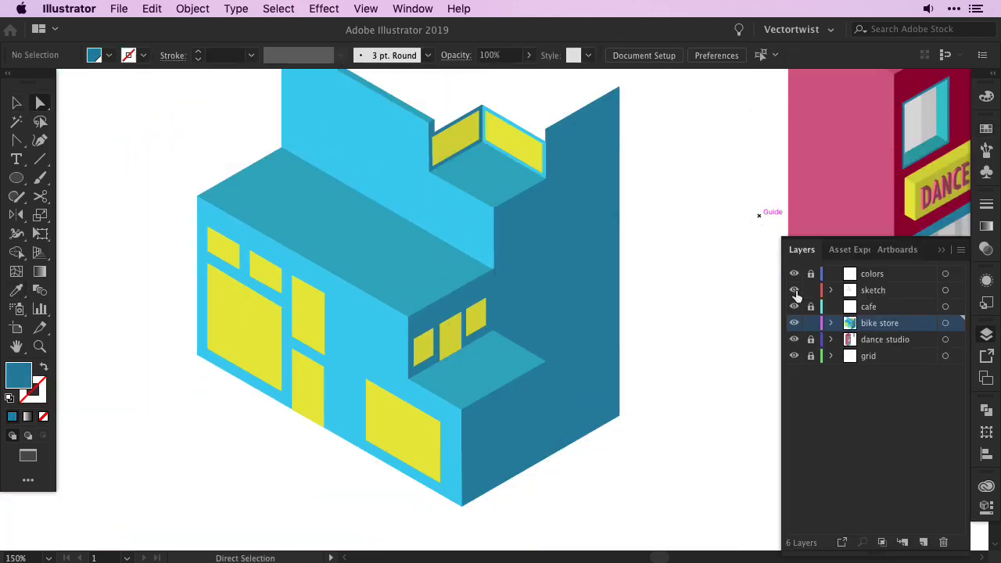
Step: With the sketch layer hidden, raise the dark strip's bottom corners to open a gap above the lower roof
{"action": "left_click", "coordinate": [794, 290]}
{"action": "left_click", "coordinate": [793, 291]}
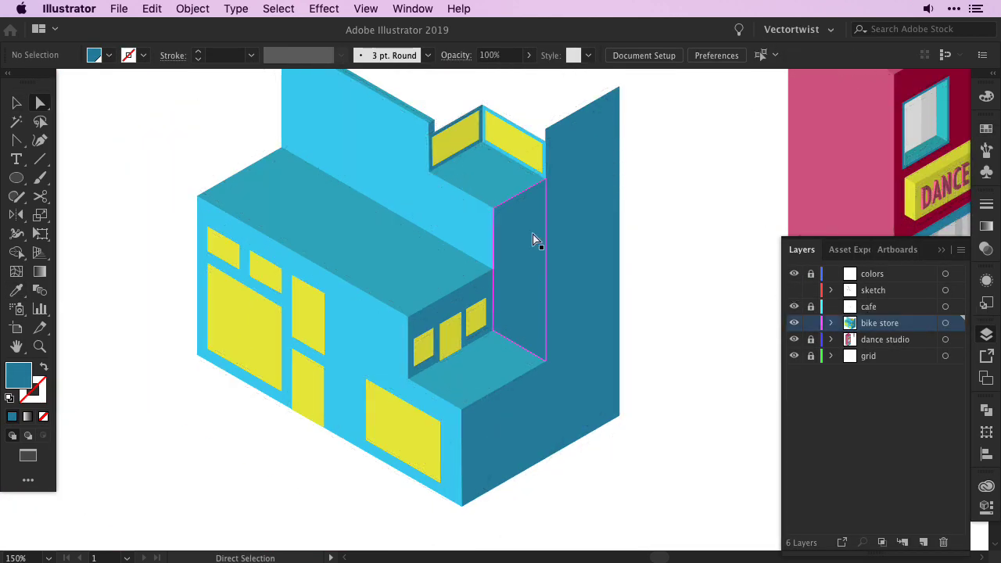
{"action": "left_click_drag", "start_coordinate": [545, 358], "coordinate": [543, 256]}
{"action": "left_click_drag", "start_coordinate": [492, 333], "coordinate": [498, 275]}
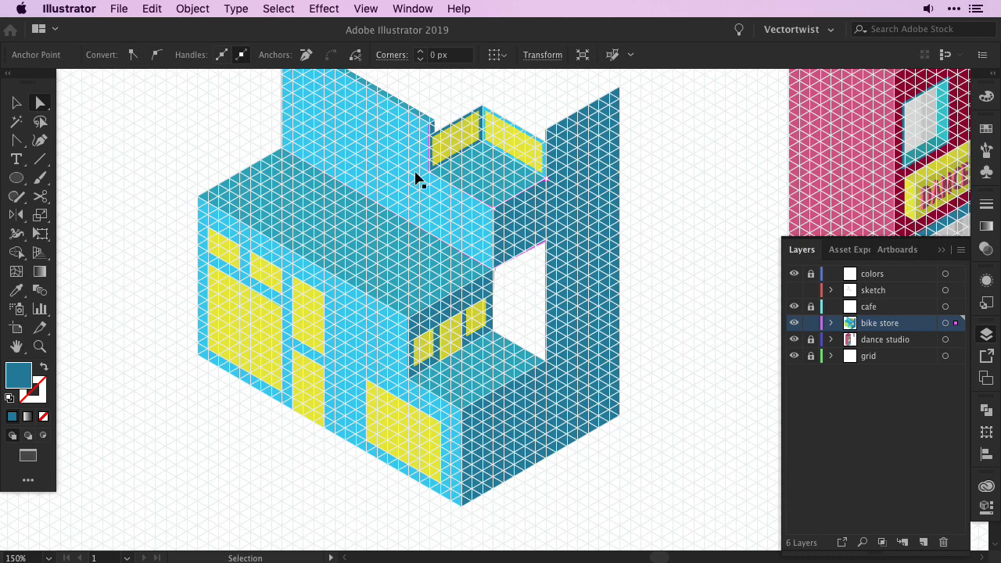
Step: Draw the teal ledge face filling the gap on the isometric grid
{"action": "key", "text": "ctrl+plus"}
{"action": "key", "text": "ctrl+plus"}
{"action": "key", "text": "ctrl+plus"}
{"action": "left_click_drag", "start_coordinate": [476, 331], "coordinate": [379, 272]}
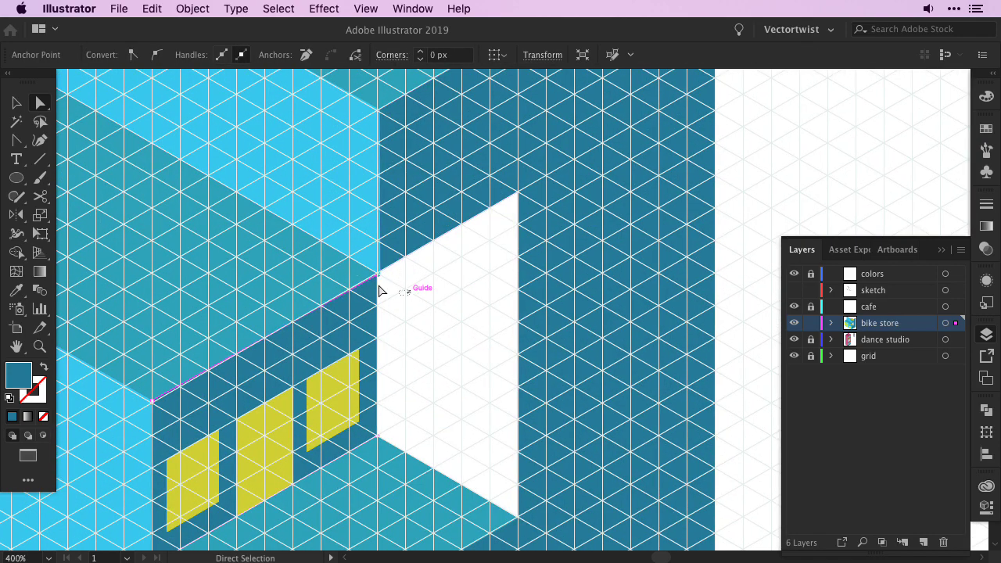
{"action": "left_click_drag", "start_coordinate": [453, 365], "coordinate": [488, 230]}
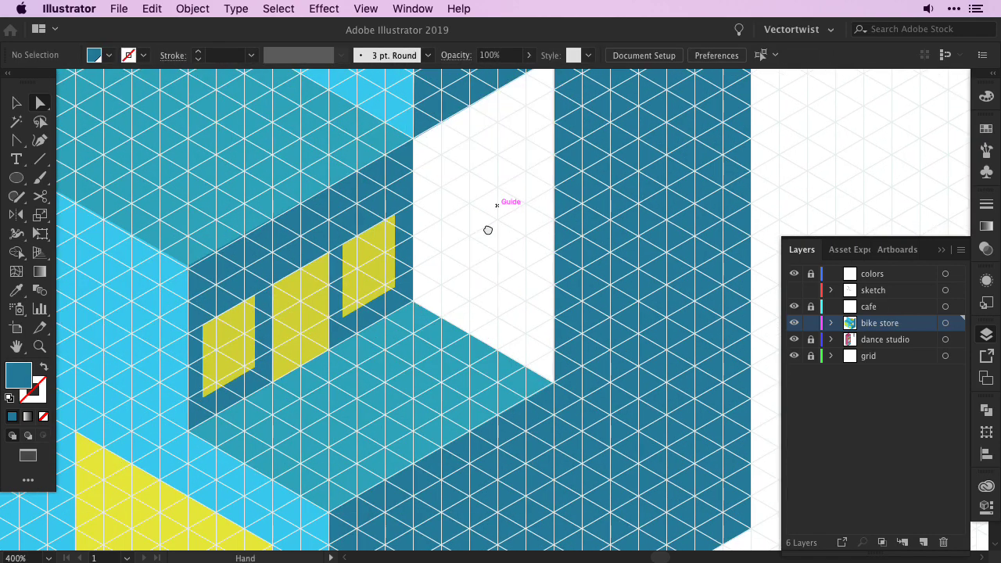
{"action": "left_click", "coordinate": [556, 225]}
{"action": "scroll", "coordinate": [519, 224], "scroll_direction": "up", "scroll_amount": 5}
{"action": "left_click", "coordinate": [662, 311]}
{"action": "key", "text": "a"}
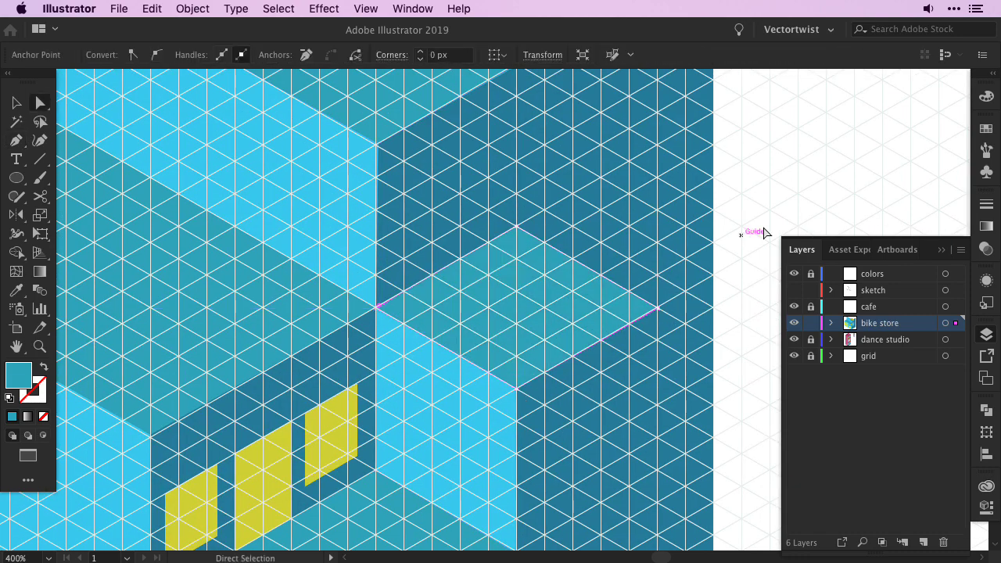
{"action": "key", "text": "ctrl+minus"}
{"action": "key", "text": "p"}
Step: Draw the four-cornered cyan step wall face at the stepped building corner
{"action": "left_click", "coordinate": [591, 209]}
{"action": "left_click", "coordinate": [591, 422]}
{"action": "left_click", "coordinate": [409, 526]}
{"action": "left_click", "coordinate": [409, 396]}
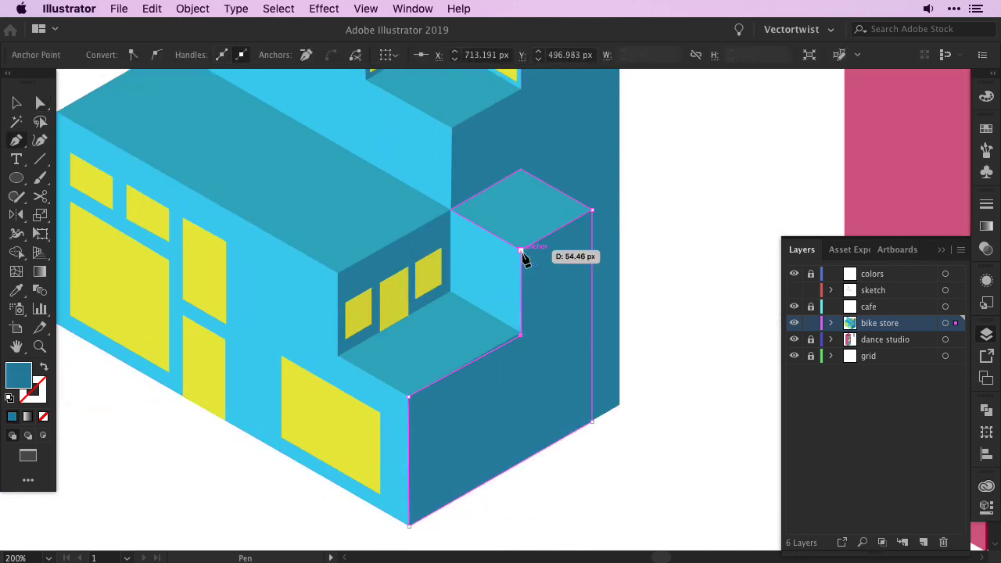
{"action": "key", "text": "a"}
{"action": "scroll", "coordinate": [664, 224], "scroll_direction": "up", "scroll_amount": 5}
{"action": "scroll", "coordinate": [811, 230], "scroll_direction": "up", "scroll_amount": 5}
{"action": "scroll", "coordinate": [418, 303], "scroll_direction": "up", "scroll_amount": 3}
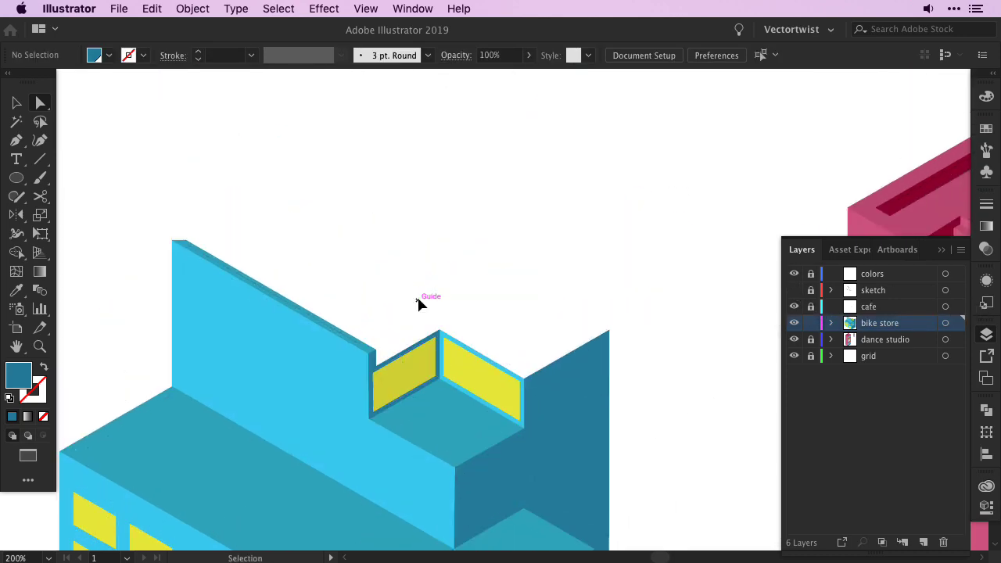
Step: Snap the teal panel's corner to the isometric grid
{"action": "key", "text": "ctrl+apostrophe"}
{"action": "scroll", "coordinate": [418, 304], "scroll_direction": "up", "scroll_amount": 3}
{"action": "scroll", "coordinate": [263, 429], "scroll_direction": "up", "scroll_amount": 5}
{"action": "mouse_move", "coordinate": [446, 357]}
{"action": "left_mouse_down"}
{"action": "mouse_move", "coordinate": [449, 226]}
{"action": "mouse_move", "coordinate": [504, 334]}
{"action": "mouse_move", "coordinate": [443, 368]}
{"action": "left_mouse_up"}
{"action": "mouse_move", "coordinate": [516, 191]}
{"action": "left_mouse_down"}
{"action": "mouse_move", "coordinate": [508, 335]}
{"action": "mouse_move", "coordinate": [447, 291]}
{"action": "mouse_move", "coordinate": [383, 289]}
{"action": "mouse_move", "coordinate": [439, 160]}
{"action": "left_mouse_up"}
Step: Raise the dark wall's top corner and draw the first thin strip along the rooftop edge
{"action": "key", "text": "ctrl+minus"}
{"action": "key", "text": "ctrl+minus"}
{"action": "key", "text": "ctrl+minus"}
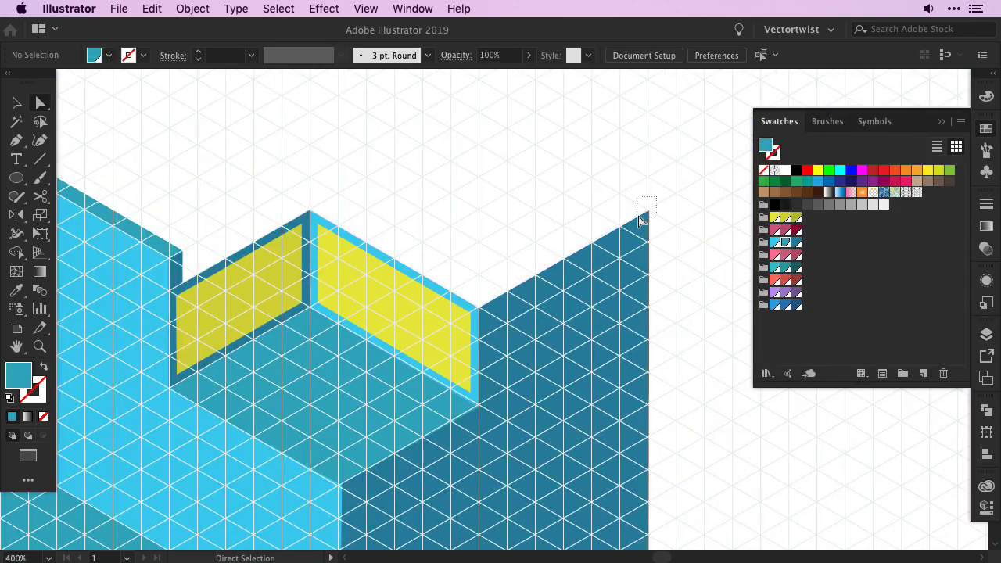
{"action": "left_click_drag", "start_coordinate": [482, 313], "coordinate": [477, 283]}
{"action": "key", "text": "p"}
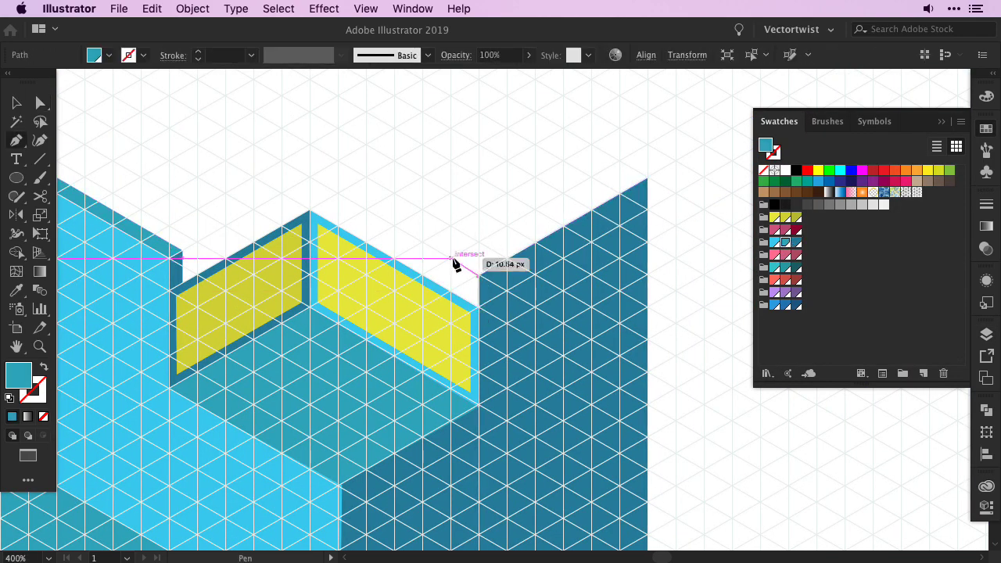
{"action": "left_click", "coordinate": [451, 258]}
{"action": "left_click", "coordinate": [590, 178]}
{"action": "left_click_drag", "start_coordinate": [609, 190], "coordinate": [626, 179]}
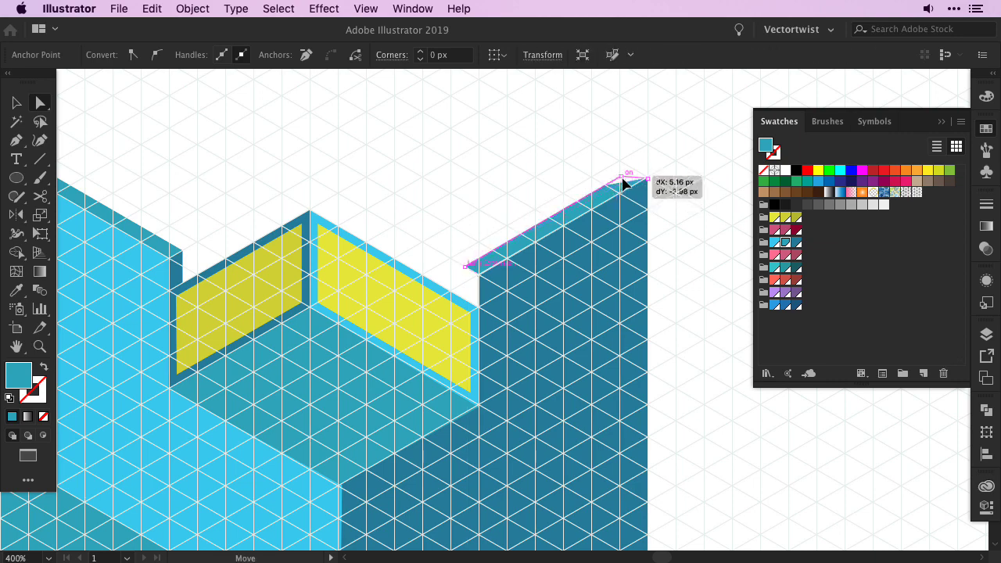
{"action": "left_click_drag", "start_coordinate": [159, 122], "coordinate": [460, 286]}
{"action": "key", "text": "p"}
{"action": "left_click", "coordinate": [808, 474]}
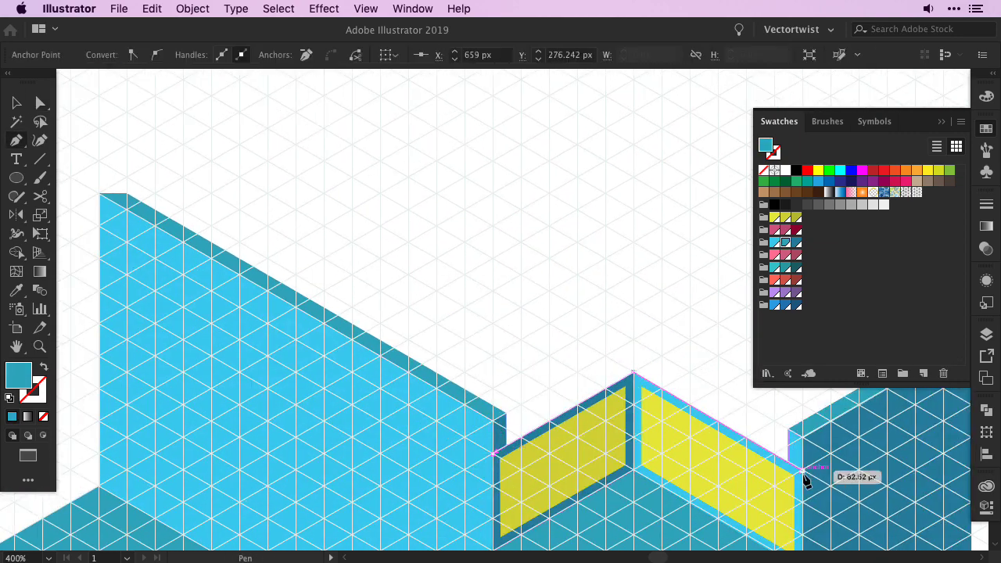
{"action": "left_click", "coordinate": [384, 156]}
{"action": "key", "text": "v"}
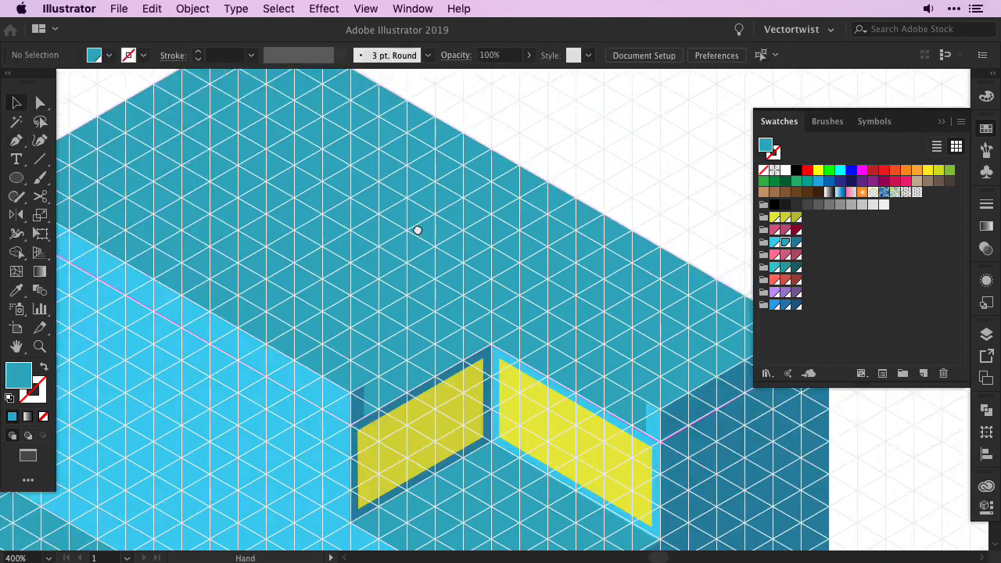
Step: Close the cyan rim strip filling the white gap along the roof
{"action": "scroll", "coordinate": [413, 227], "scroll_direction": "right", "scroll_amount": 5}
{"action": "scroll", "coordinate": [446, 237], "scroll_direction": "up", "scroll_amount": 5}
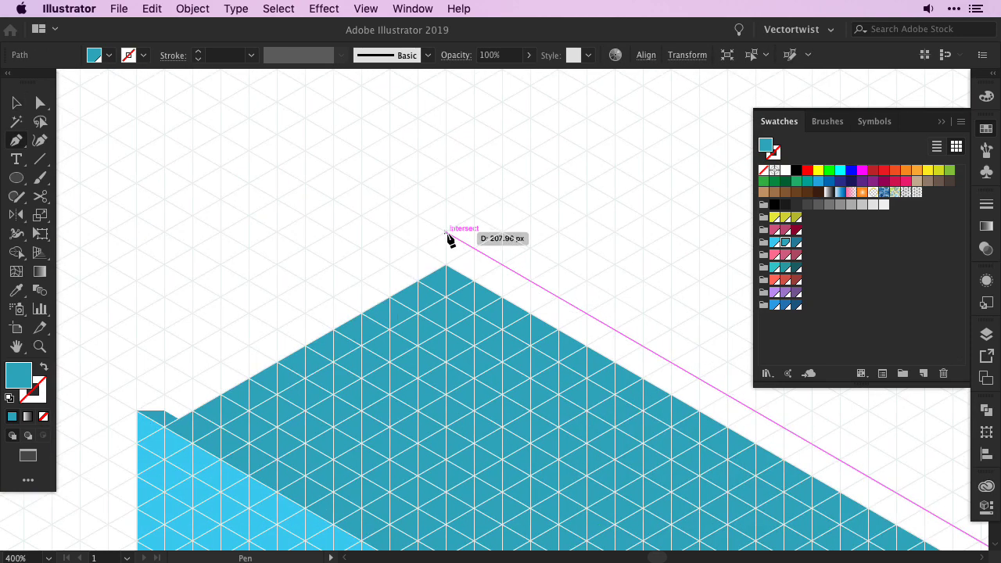
{"action": "key", "text": "p"}
{"action": "scroll", "coordinate": [610, 313], "scroll_direction": "down", "scroll_amount": 5}
{"action": "left_click", "coordinate": [580, 329]}
{"action": "scroll", "coordinate": [579, 328], "scroll_direction": "up", "scroll_amount": 5}
{"action": "scroll", "coordinate": [579, 328], "scroll_direction": "left", "scroll_amount": 5}
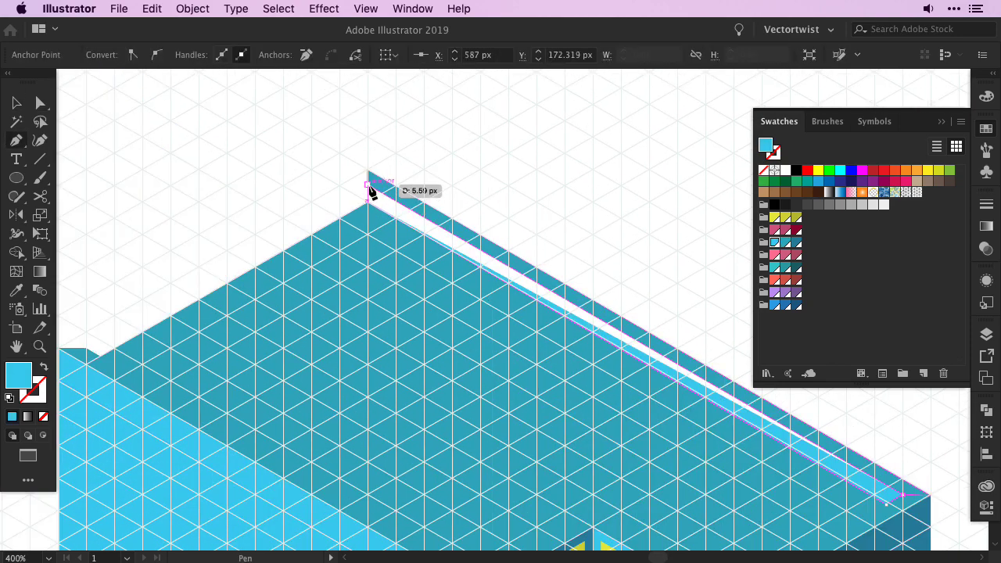
{"action": "key", "text": "a"}
{"action": "key", "text": "ctrl+shift+a"}
Step: Close the dark teal strip along the top edge and adjust its left corner
{"action": "scroll", "coordinate": [878, 499], "scroll_direction": "down", "scroll_amount": 2}
{"action": "scroll", "coordinate": [877, 499], "scroll_direction": "left", "scroll_amount": 2}
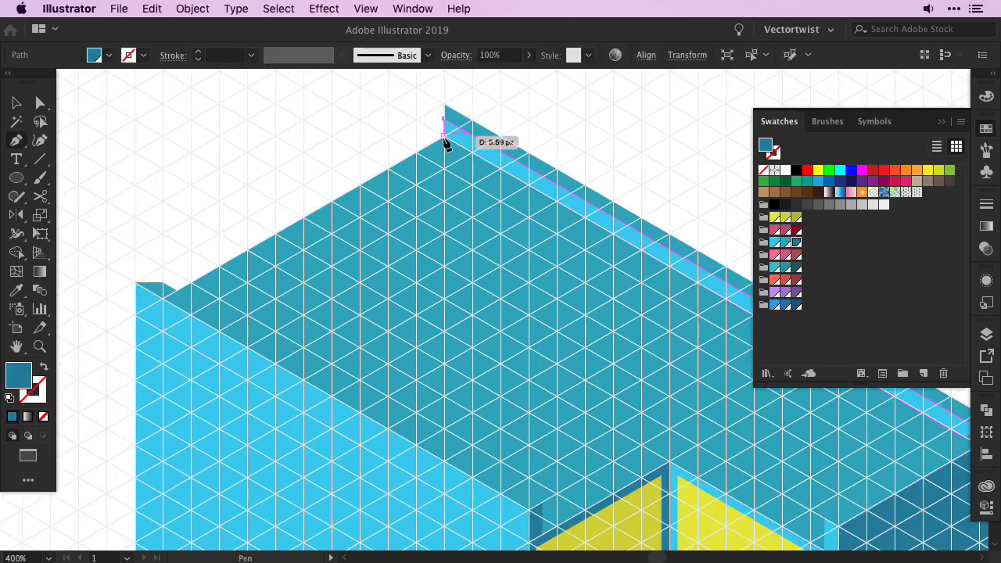
{"action": "left_click", "coordinate": [444, 140]}
{"action": "key", "text": "a"}
{"action": "left_click_drag", "start_coordinate": [174, 292], "coordinate": [167, 278]}
{"action": "key", "text": "ctrl+shift+a"}
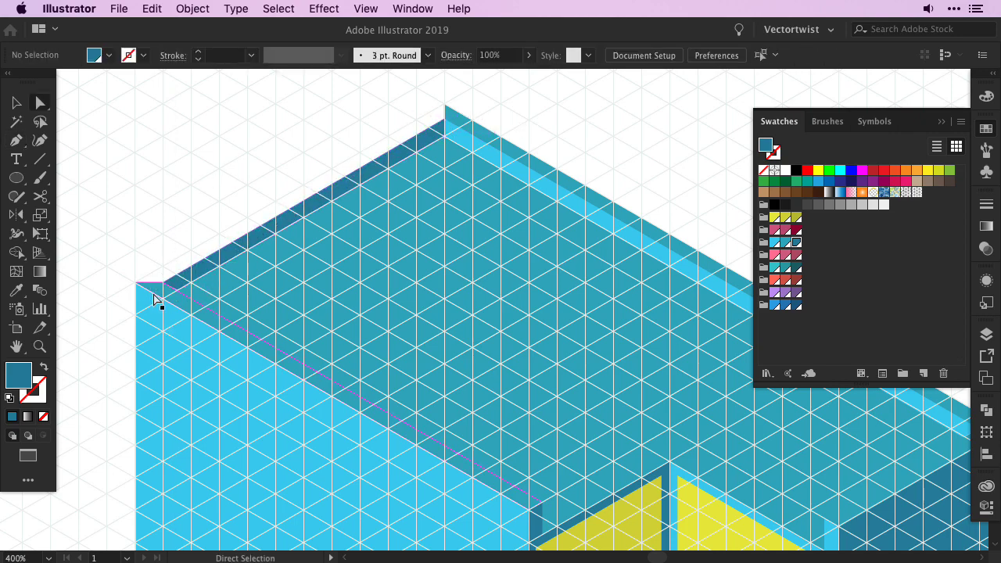
{"action": "left_click", "coordinate": [444, 110]}
{"action": "key", "text": "a"}
{"action": "key", "text": "ctrl+shift+a"}
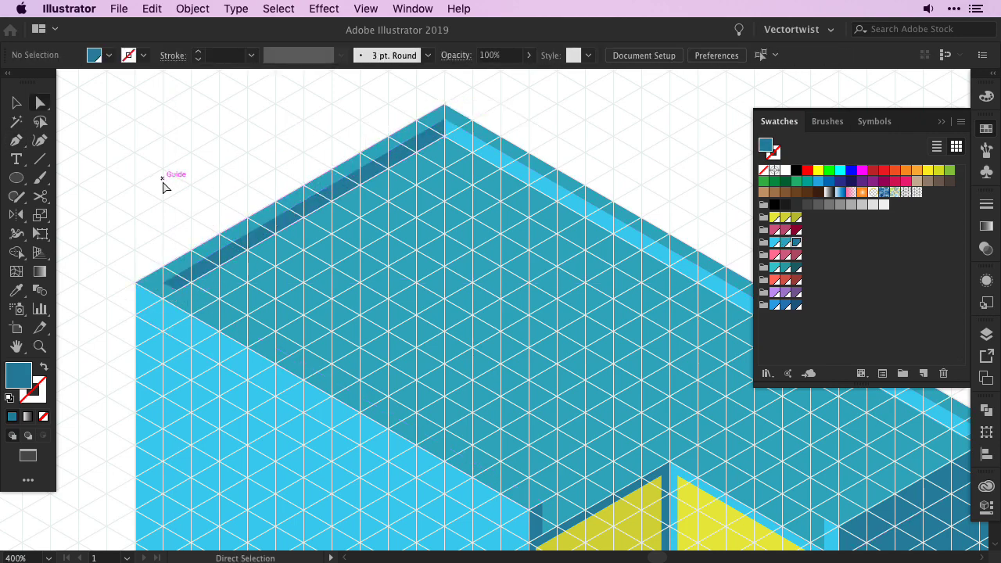
{"action": "key", "text": "ctrl+minus"}
{"action": "key", "text": "ctrl+minus"}
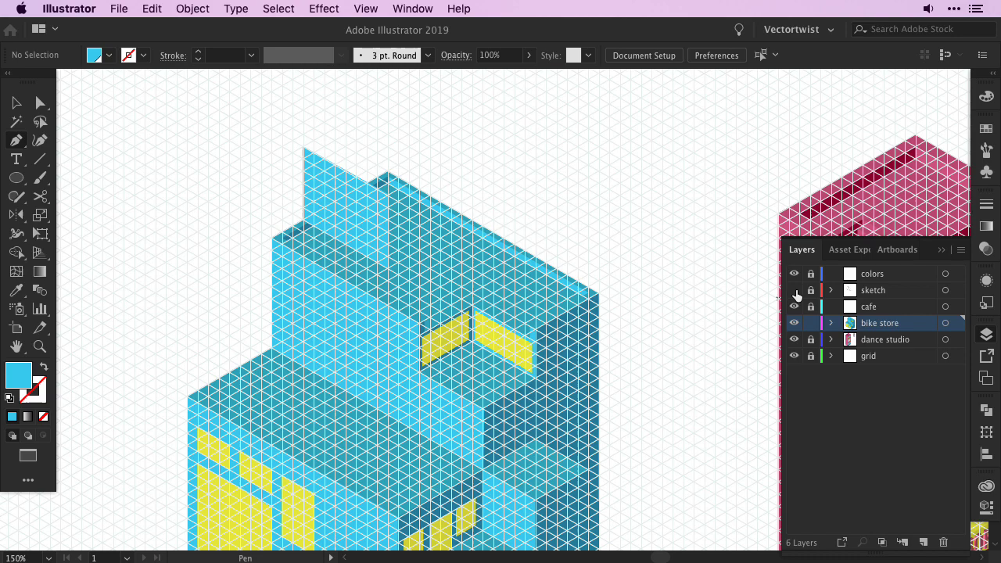
Step: Check the sketch layer for reference and undo an accidental panel move
{"action": "left_click", "coordinate": [793, 290]}
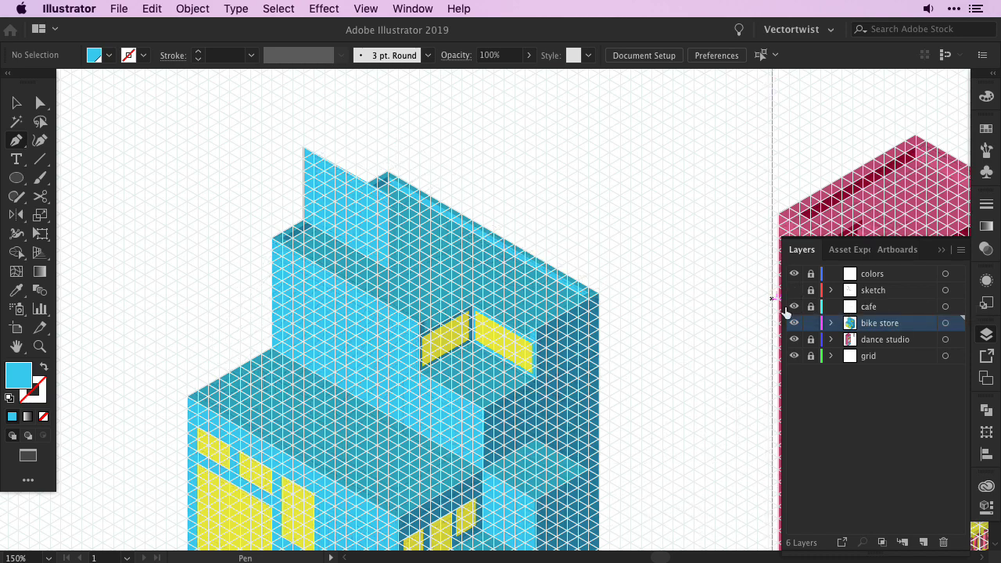
{"action": "mouse_move", "coordinate": [364, 237]}
{"action": "left_mouse_down"}
{"action": "mouse_move", "coordinate": [227, 299]}
{"action": "mouse_move", "coordinate": [365, 240]}
{"action": "left_mouse_up"}
{"action": "key", "text": "a"}
{"action": "key", "text": "ctrl+shift+a"}
{"action": "left_click", "coordinate": [411, 297]}
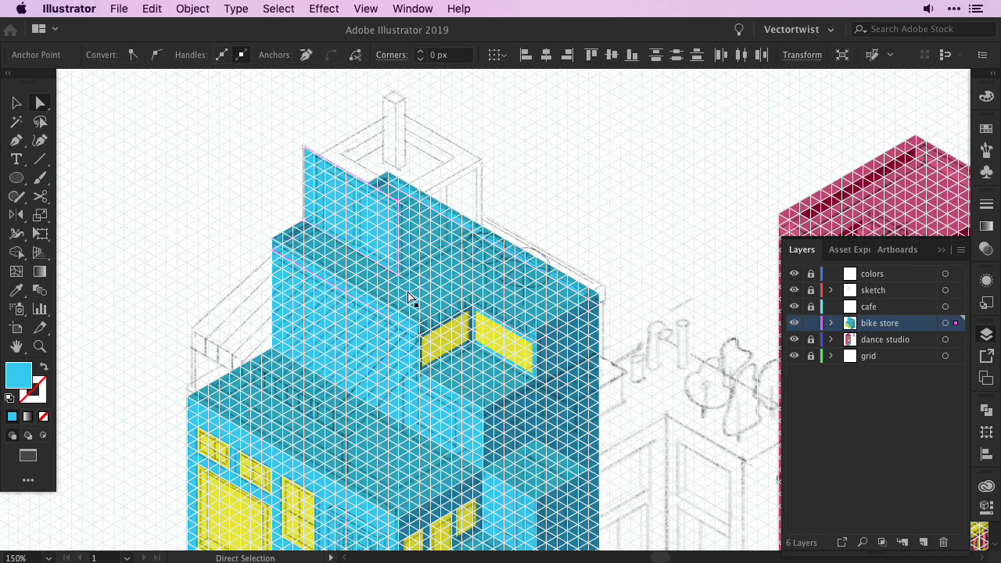
{"action": "left_click", "coordinate": [602, 233]}
{"action": "left_click", "coordinate": [810, 323]}
{"action": "left_click", "coordinate": [794, 289]}
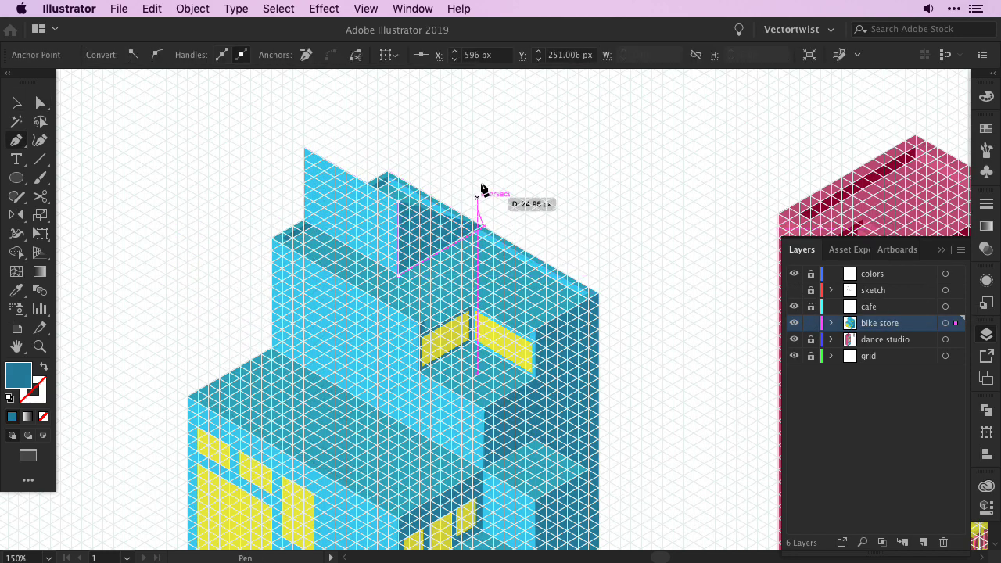
Step: Draw the upper tower's top face and align its corners
{"action": "left_click", "coordinate": [484, 153]}
{"action": "left_click", "coordinate": [388, 98]}
{"action": "left_click", "coordinate": [302, 145]}
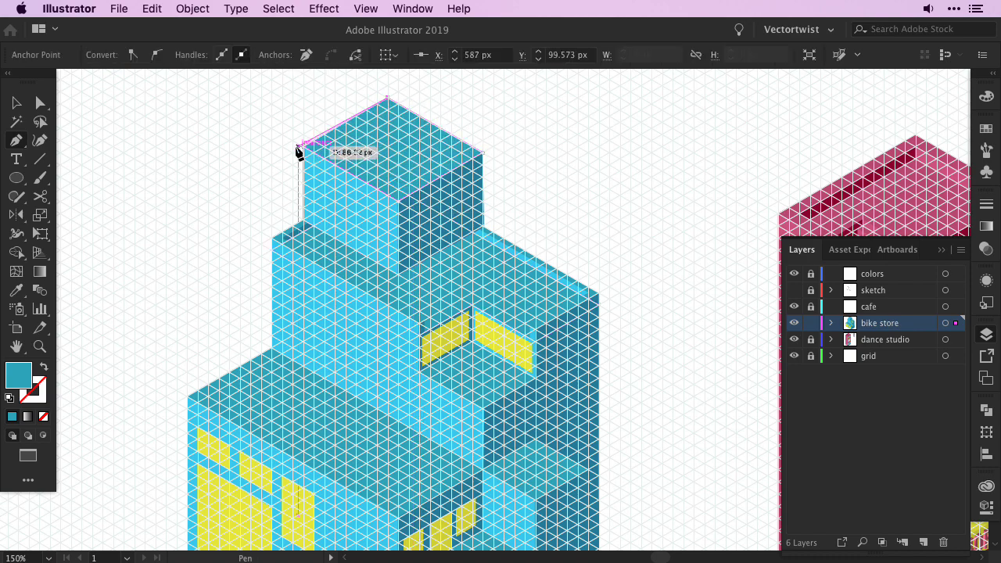
{"action": "left_click", "coordinate": [313, 187], "text": "ctrl"}
{"action": "left_click", "coordinate": [305, 225], "text": "ctrl"}
{"action": "key", "text": "ctrl+="}
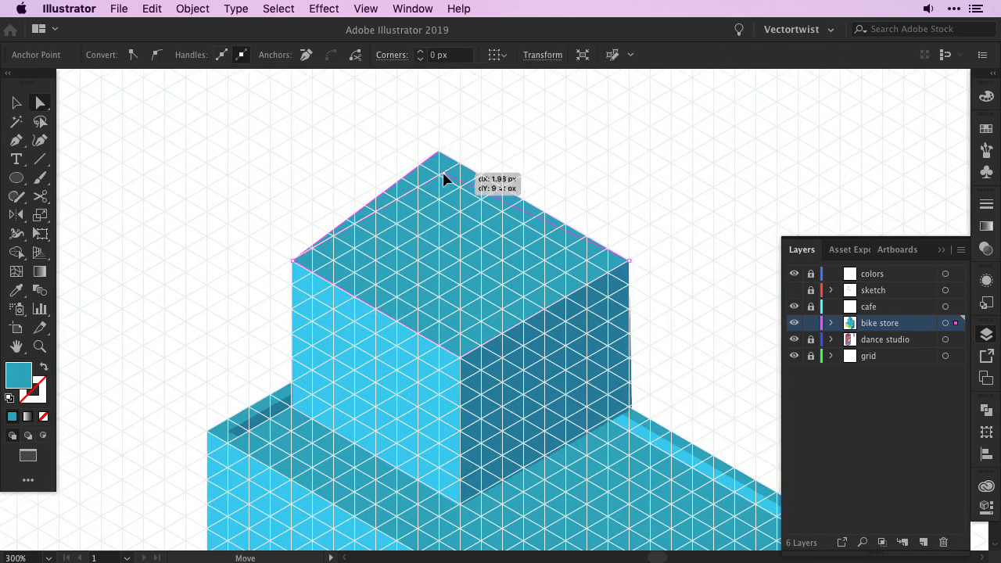
{"action": "left_click_drag", "start_coordinate": [408, 89], "coordinate": [386, 98]}
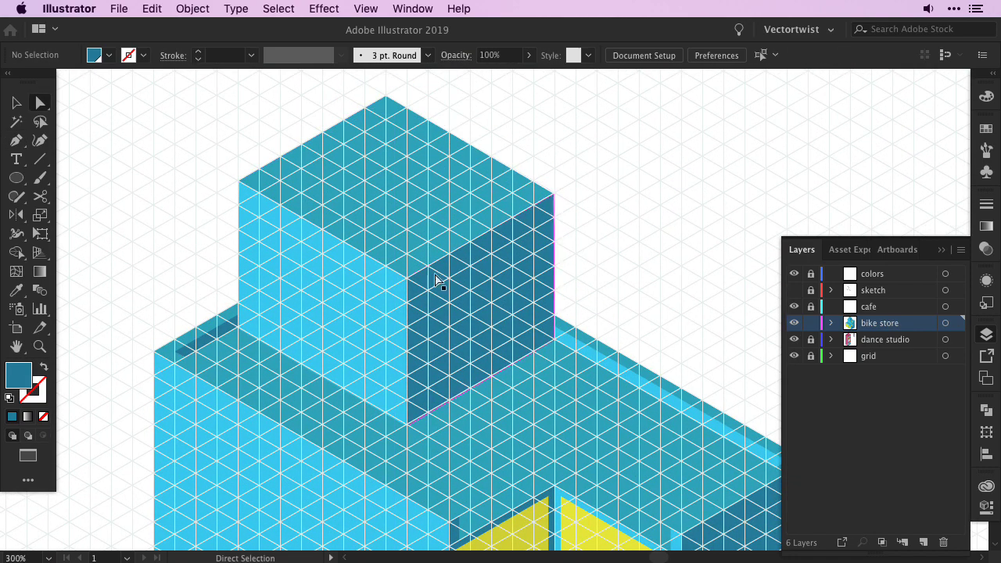
{"action": "left_click_drag", "start_coordinate": [409, 265], "coordinate": [406, 252]}
{"action": "left_click_drag", "start_coordinate": [387, 100], "coordinate": [386, 145]}
{"action": "left_click_drag", "start_coordinate": [260, 167], "coordinate": [303, 193]}
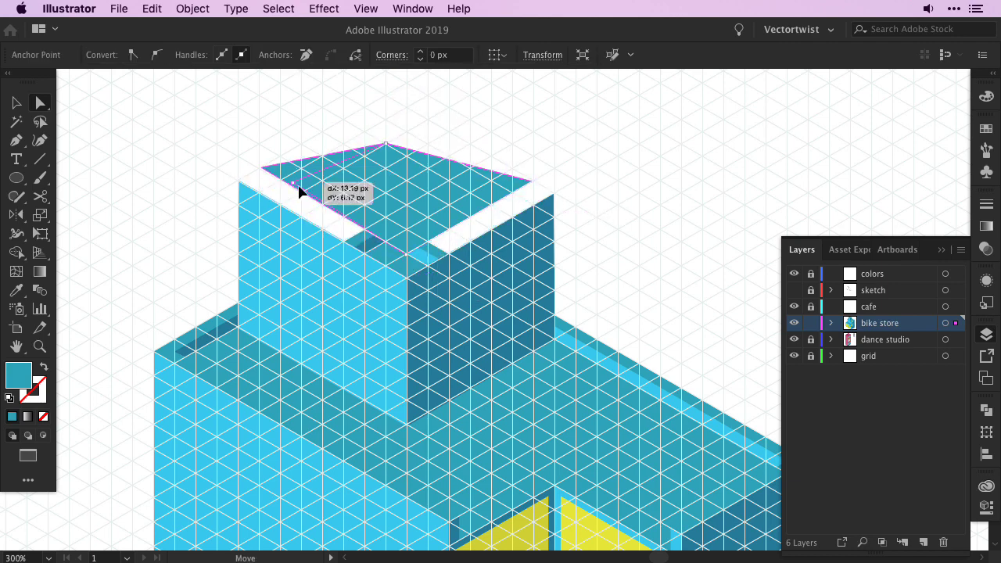
{"action": "left_click", "coordinate": [491, 151]}
Step: Add the back rim strip and a teal top face on the tower
{"action": "key", "text": "p"}
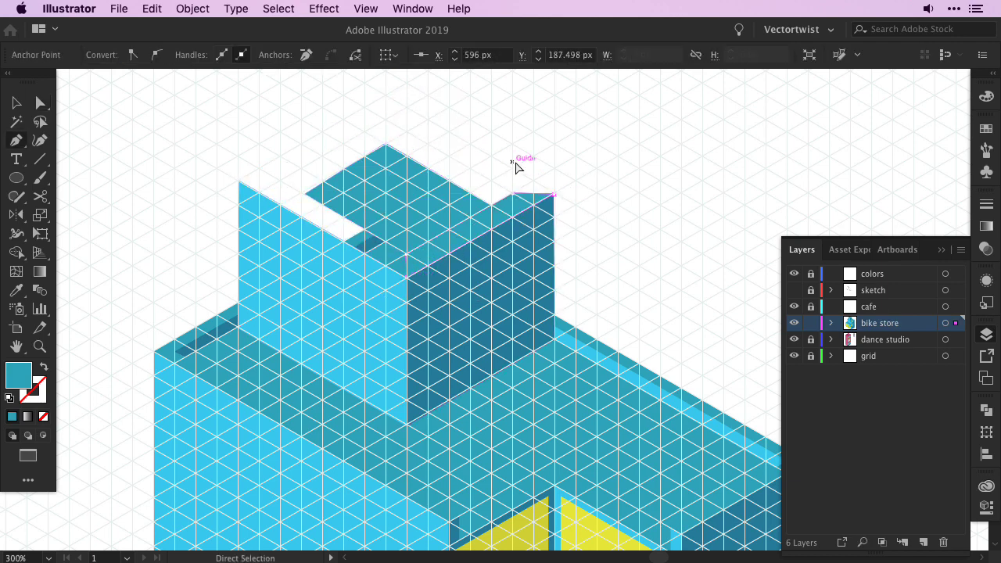
{"action": "left_click_drag", "start_coordinate": [516, 198], "coordinate": [549, 193]}
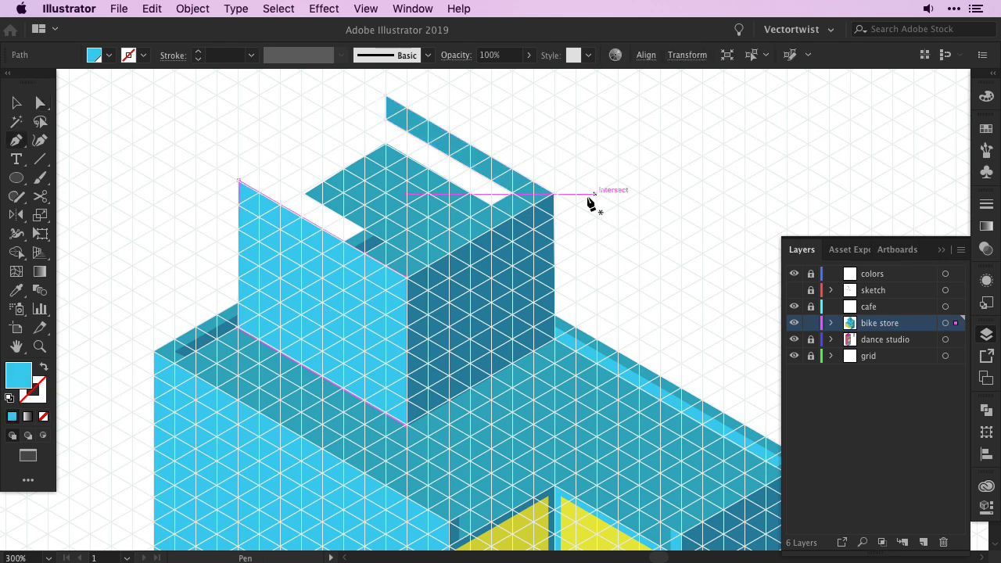
{"action": "left_click", "coordinate": [388, 149]}
{"action": "key", "text": "a"}
{"action": "left_click", "coordinate": [473, 283]}
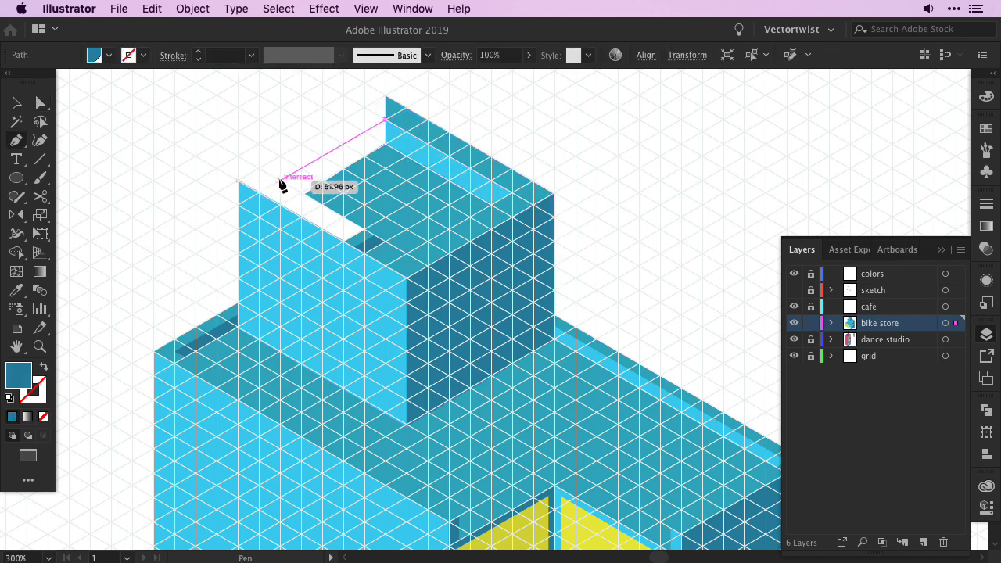
{"action": "left_click", "coordinate": [281, 181]}
{"action": "key", "text": "a"}
{"action": "left_click", "coordinate": [313, 196]}
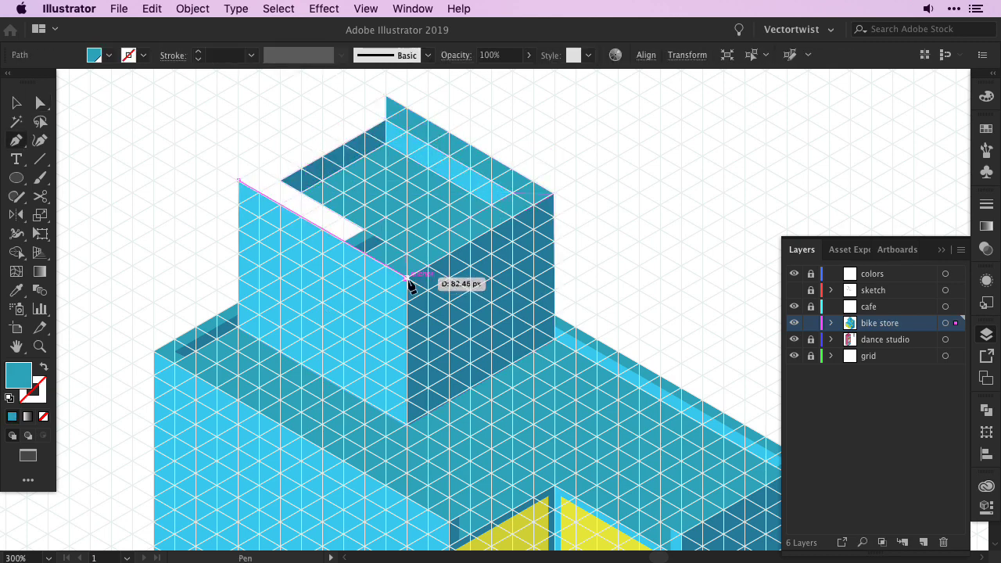
{"action": "left_click", "coordinate": [240, 182]}
{"action": "key", "text": "a"}
{"action": "left_click", "coordinate": [581, 190]}
{"action": "scroll", "coordinate": [704, 250], "scroll_direction": "right", "scroll_amount": 3}
{"action": "scroll", "coordinate": [704, 250], "scroll_direction": "down", "scroll_amount": 1}
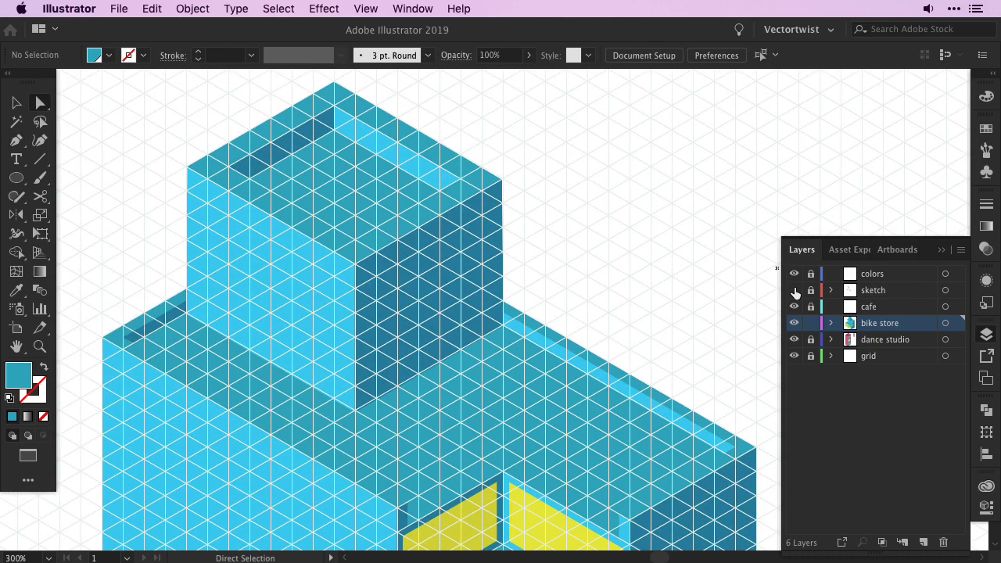
Step: Free-transform the upper block into a thin roof column and place a copy beside it
{"action": "left_click", "coordinate": [794, 294]}
{"action": "left_click", "coordinate": [540, 192]}
{"action": "key", "text": "e"}
{"action": "mouse_move", "coordinate": [573, 89]}
{"action": "left_mouse_down"}
{"action": "mouse_move", "coordinate": [473, 194]}
{"action": "mouse_move", "coordinate": [415, 279]}
{"action": "mouse_move", "coordinate": [415, 380]}
{"action": "left_mouse_up"}
{"action": "scroll", "coordinate": [127, 201], "scroll_direction": "left", "scroll_amount": 5}
{"action": "left_click_drag", "start_coordinate": [417, 235], "coordinate": [333, 204]}
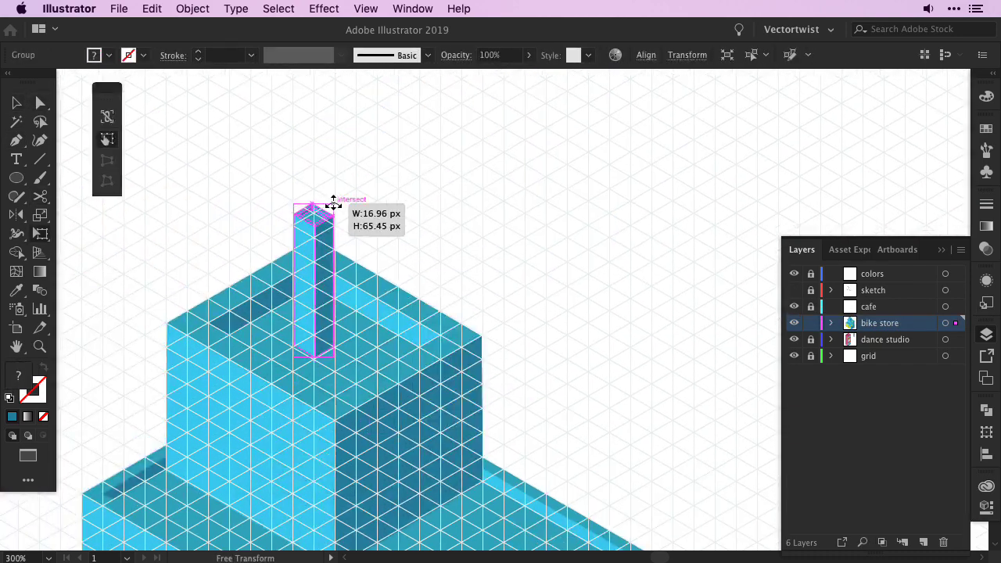
{"action": "key", "text": "v"}
{"action": "left_click", "coordinate": [545, 211]}
{"action": "left_click_drag", "start_coordinate": [359, 290], "coordinate": [340, 276]}
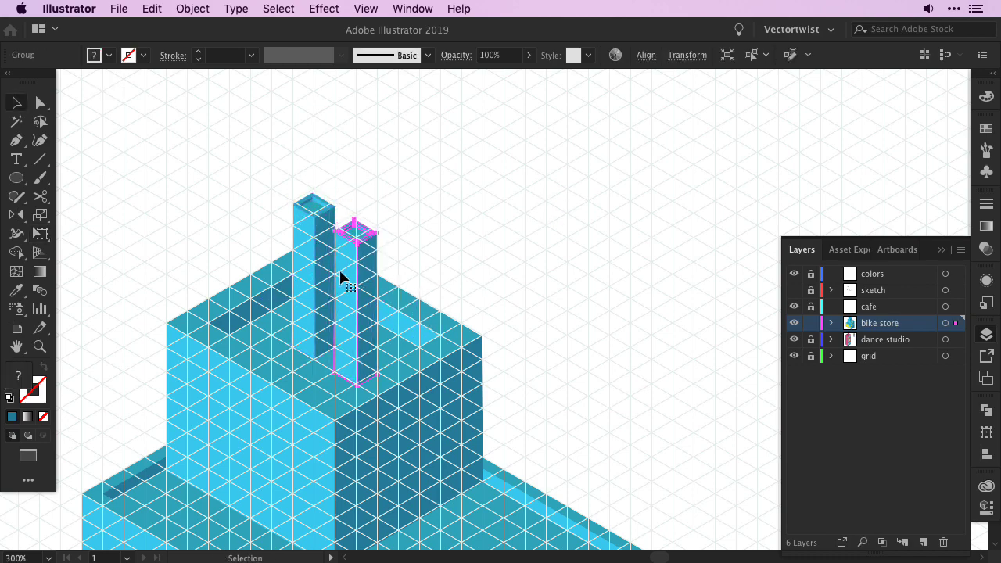
{"action": "left_click_drag", "start_coordinate": [300, 305], "coordinate": [290, 256]}
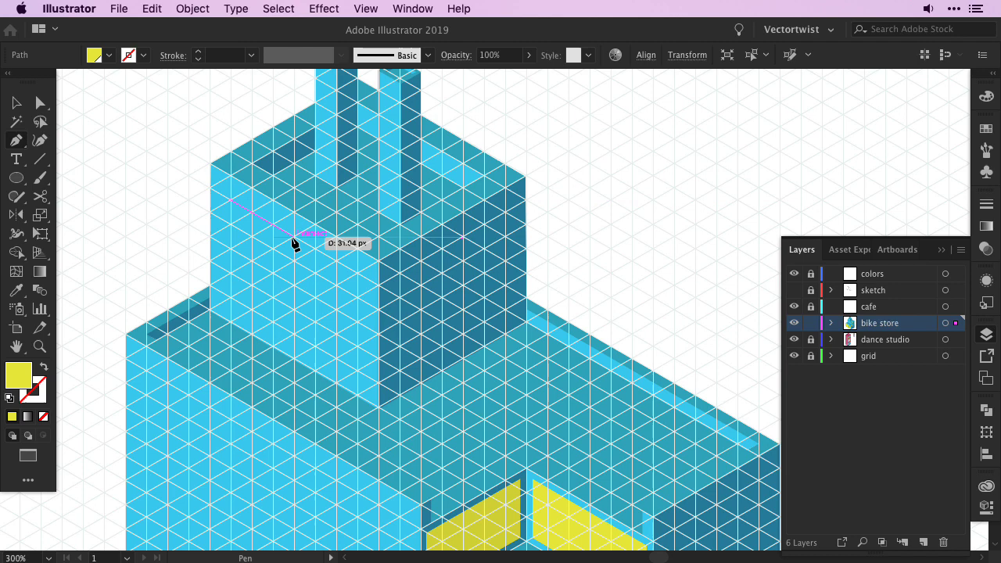
Step: Duplicate the yellow window to the right and draw a window on the side wall
{"action": "left_click", "coordinate": [283, 230]}
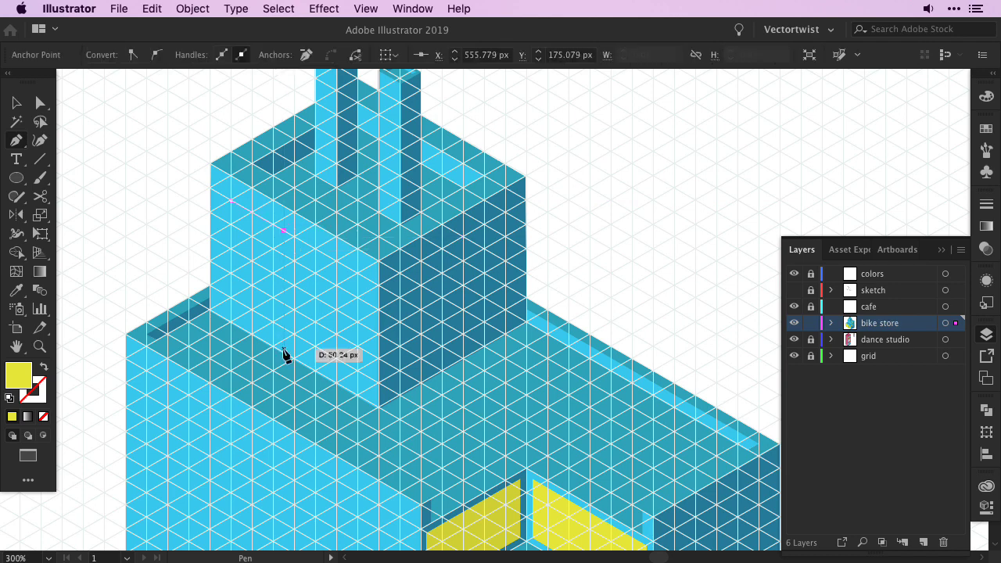
{"action": "left_click_drag", "start_coordinate": [266, 335], "coordinate": [338, 377], "text": "alt"}
{"action": "key", "text": "p"}
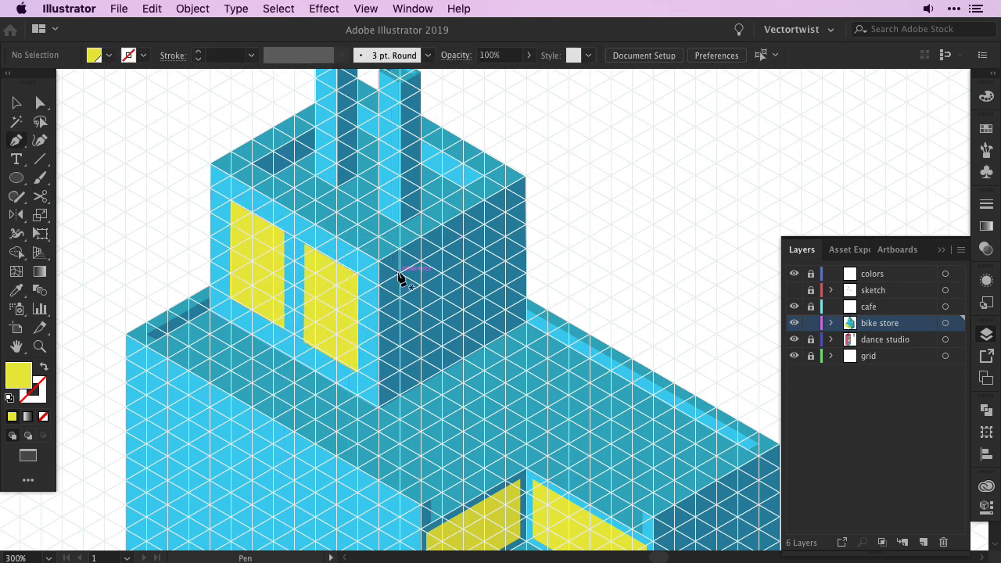
{"action": "left_click", "coordinate": [399, 272]}
{"action": "left_click", "coordinate": [442, 251]}
{"action": "left_click", "coordinate": [442, 344]}
{"action": "left_click", "coordinate": [402, 369]}
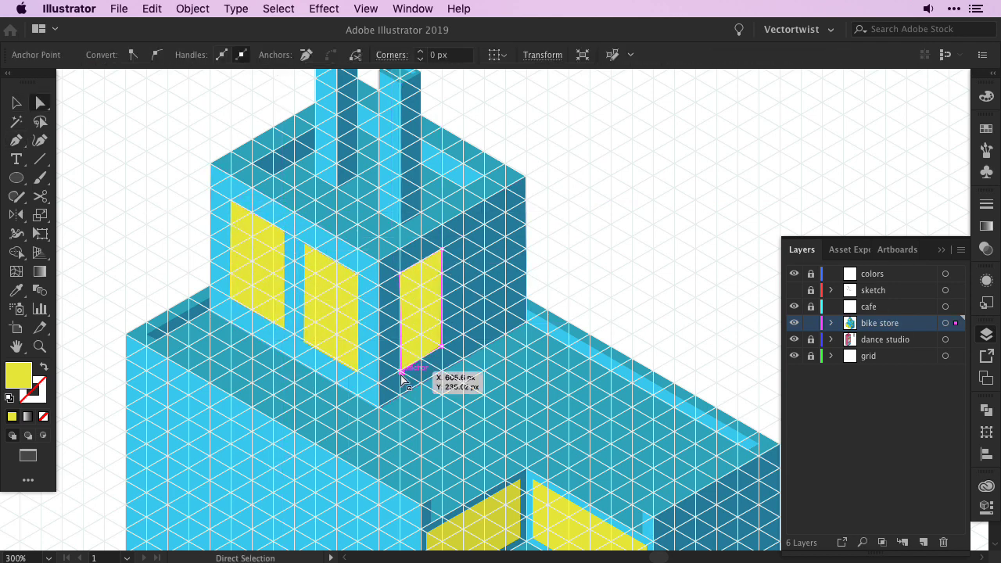
Step: Draw a yellow window parallelogram on the lower side wall
{"action": "key", "text": "ctrl+plus"}
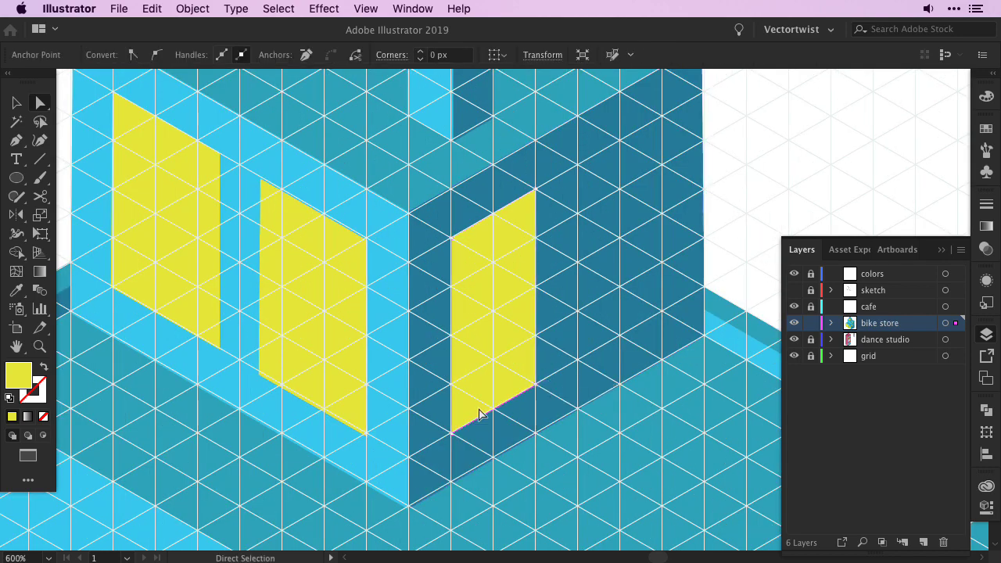
{"action": "key", "text": "ctrl+minus"}
{"action": "key", "text": "ctrl+minus"}
{"action": "key", "text": "ctrl+plus"}
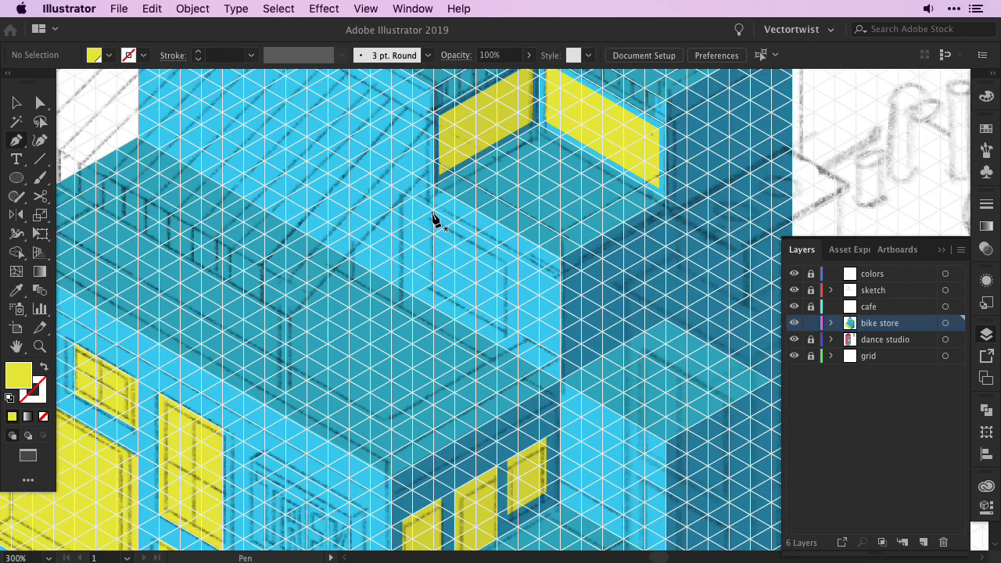
{"action": "left_click", "coordinate": [432, 211]}
{"action": "left_click", "coordinate": [518, 258]}
{"action": "left_click", "coordinate": [518, 335]}
{"action": "left_click", "coordinate": [432, 286]}
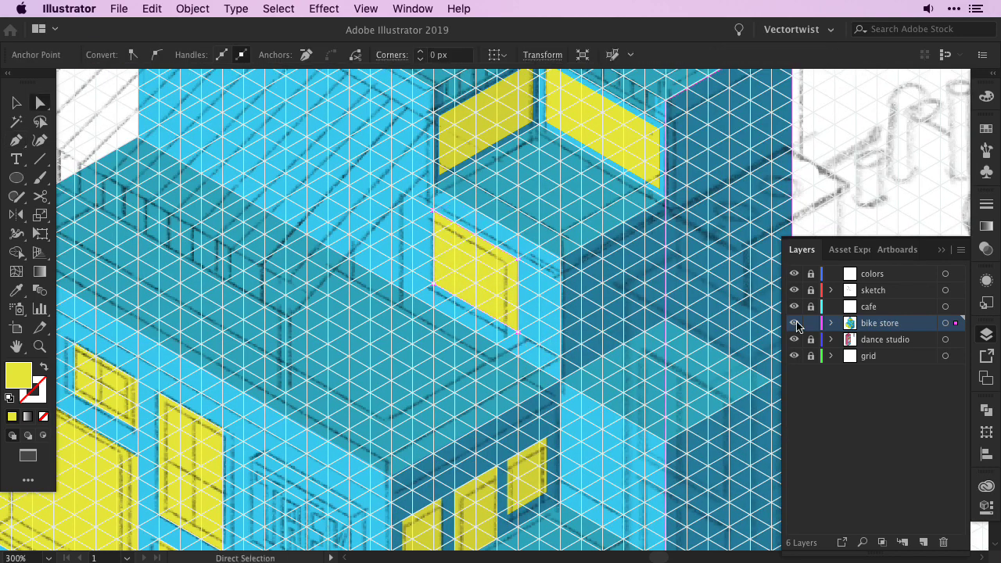
Step: Shape the dark teal ledge strip to fill the gap along the lower roof edge
{"action": "left_click", "coordinate": [793, 290]}
{"action": "key", "text": "ctrl+minus"}
{"action": "key", "text": "ctrl+plus"}
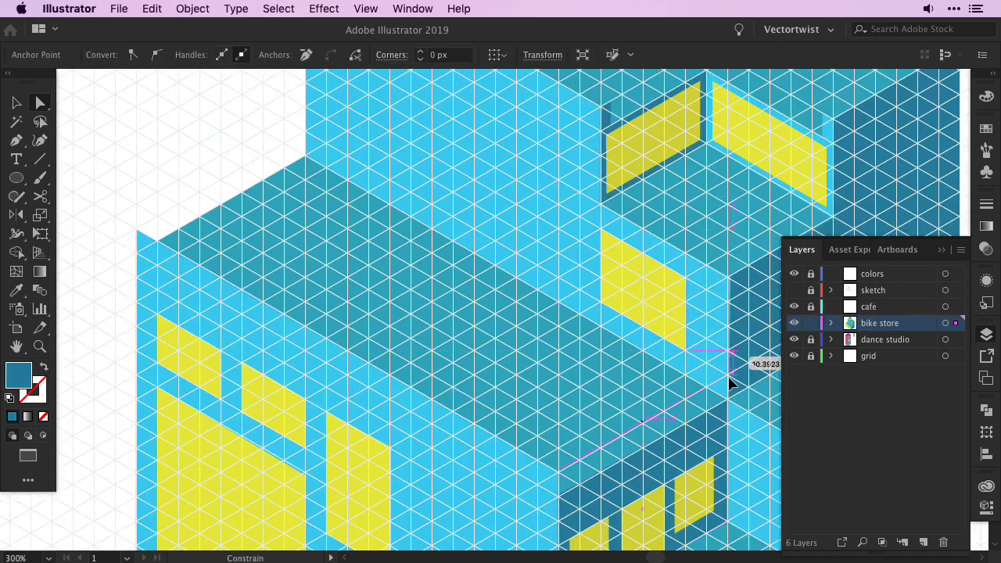
{"action": "left_click_drag", "start_coordinate": [560, 477], "coordinate": [560, 483]}
{"action": "left_click", "coordinate": [120, 147]}
{"action": "mouse_move", "coordinate": [148, 230]}
{"action": "left_mouse_down"}
{"action": "mouse_move", "coordinate": [137, 224]}
{"action": "mouse_move", "coordinate": [308, 131]}
{"action": "left_mouse_up"}
{"action": "key", "text": "p"}
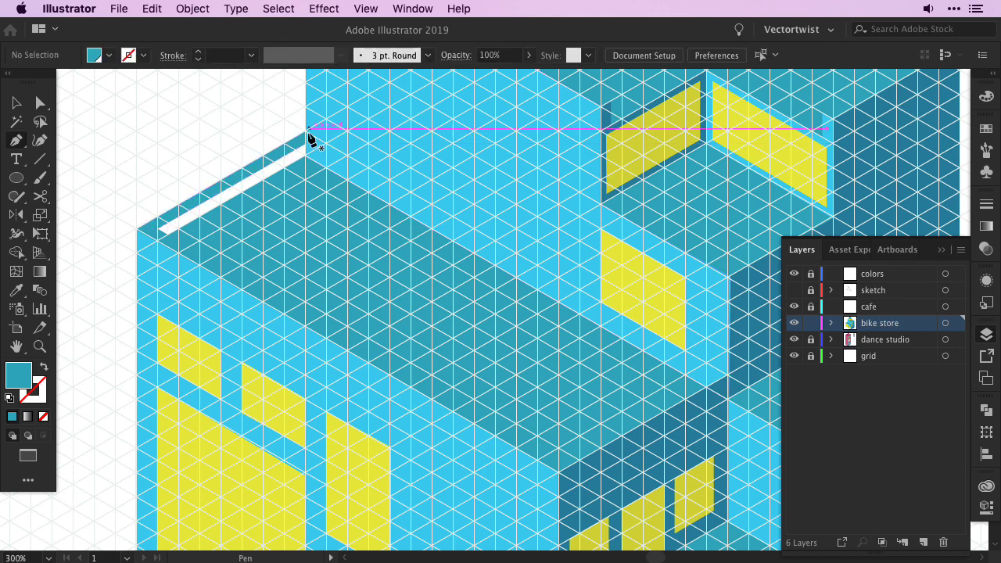
{"action": "left_click", "coordinate": [560, 473]}
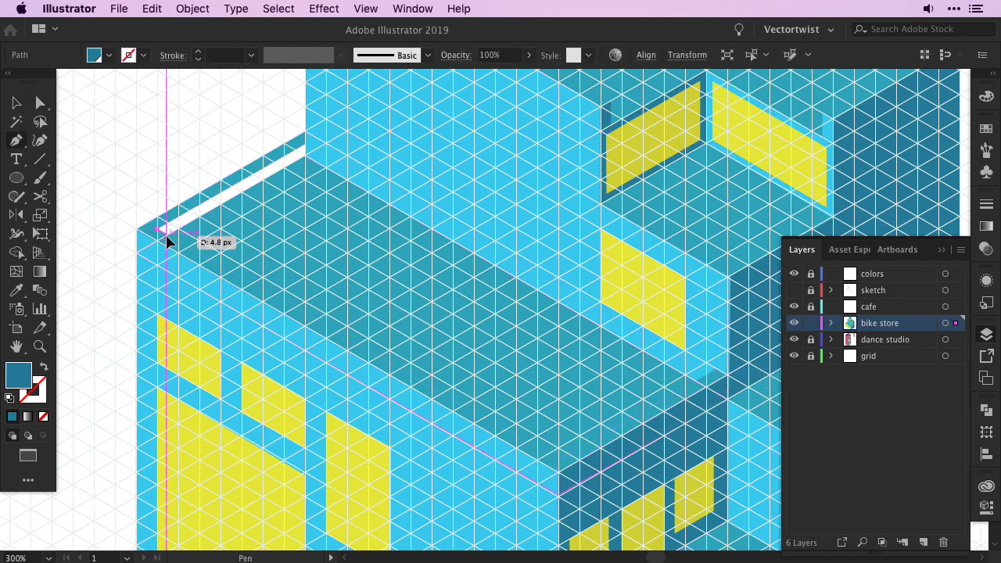
{"action": "left_click_drag", "start_coordinate": [168, 235], "coordinate": [305, 152]}
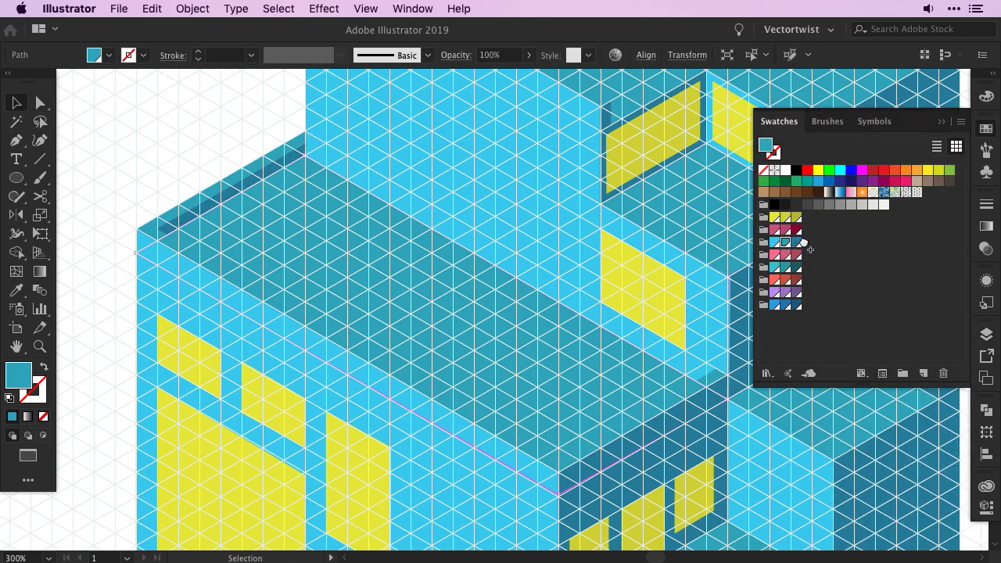
Step: Drag the R 37, G 123, B 142 teal fill into the blue swatch group and confirm its options
{"action": "double_click", "coordinate": [14, 376]}
{"action": "key", "text": "Return"}
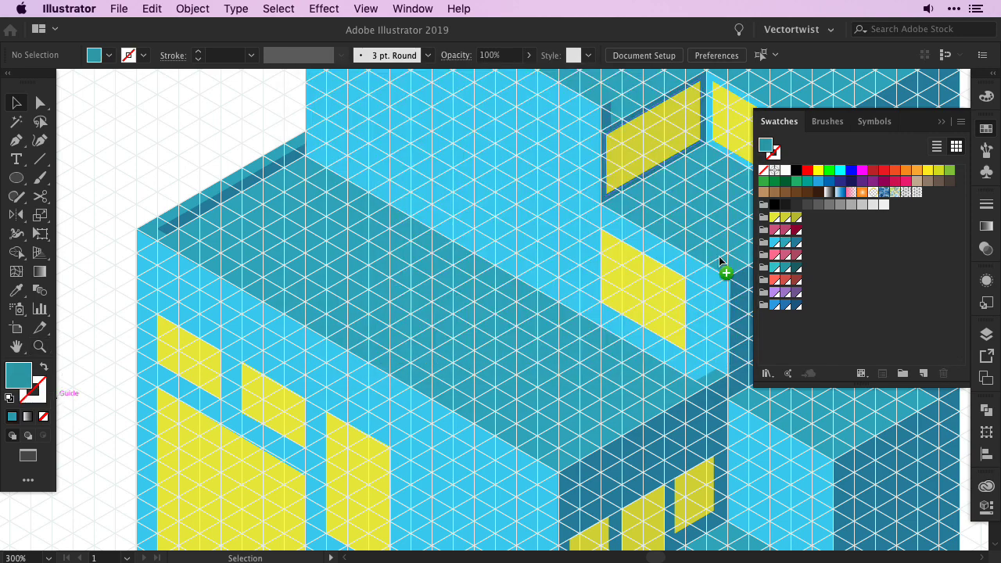
{"action": "left_click_drag", "start_coordinate": [18, 376], "coordinate": [807, 242]}
{"action": "double_click", "coordinate": [808, 242]}
{"action": "key", "text": "Return"}
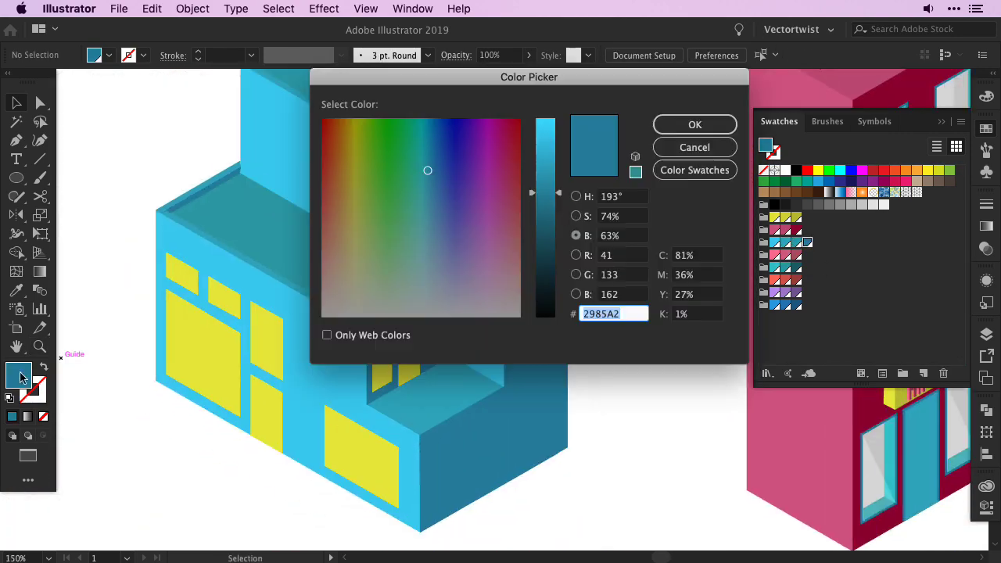
{"action": "key", "text": "Return"}
{"action": "left_click_drag", "start_coordinate": [18, 375], "coordinate": [818, 242]}
{"action": "double_click", "coordinate": [818, 242]}
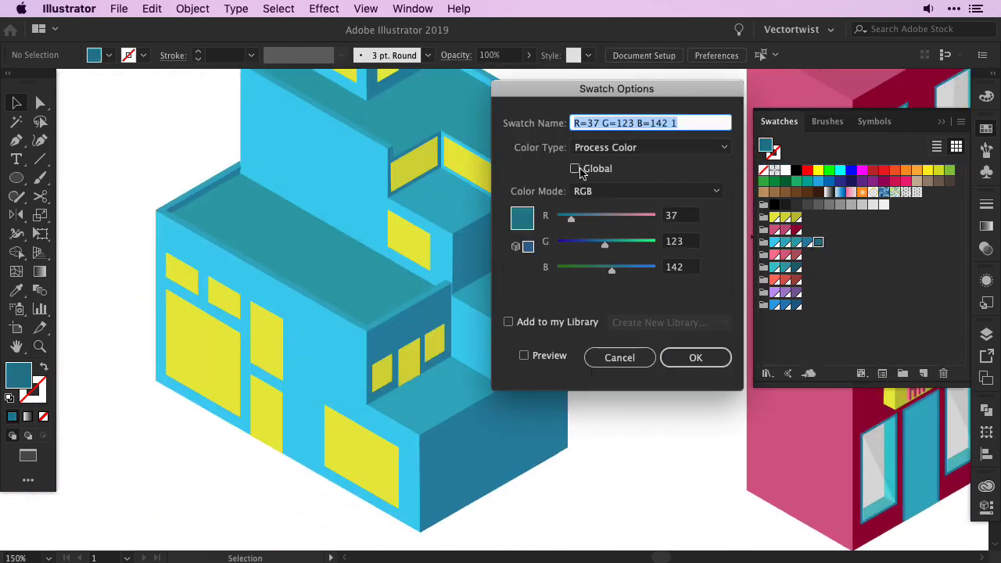
{"action": "key", "text": "Return"}
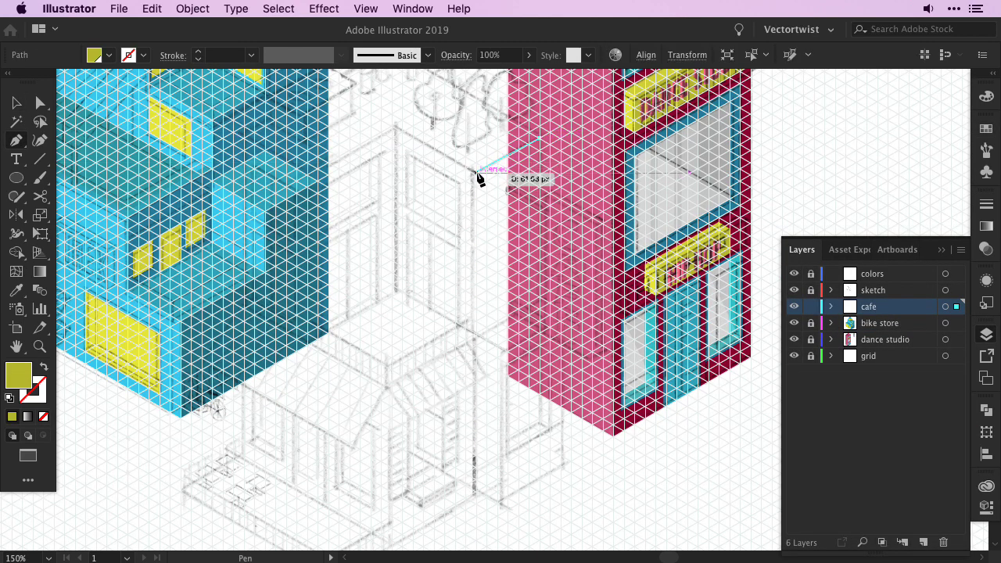
Step: Pen-draw an olive-yellow cafe wall panel and the side block's front face
{"action": "left_click", "coordinate": [476, 171]}
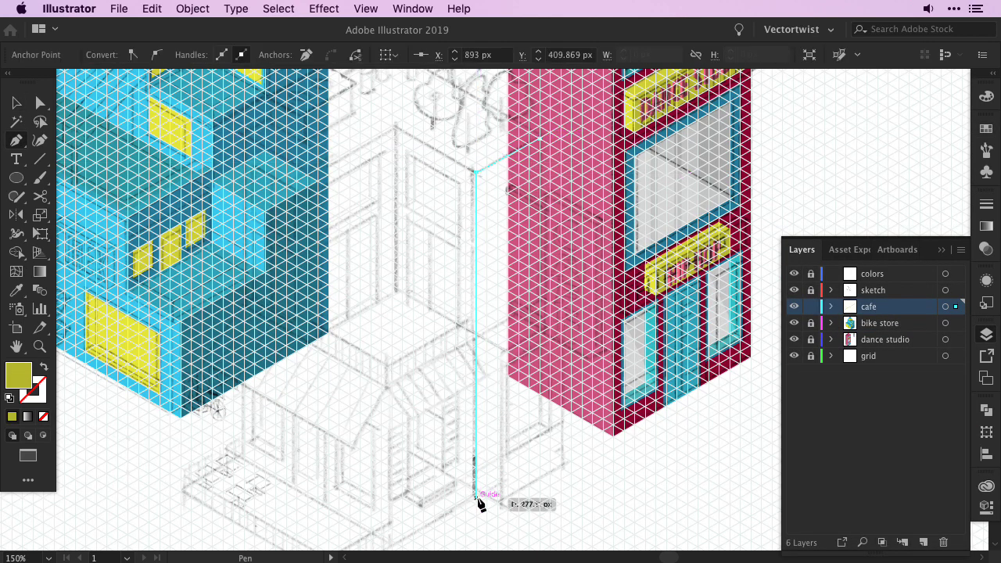
{"action": "left_click", "coordinate": [475, 494]}
{"action": "left_click", "coordinate": [540, 455]}
{"action": "left_click", "coordinate": [986, 129]}
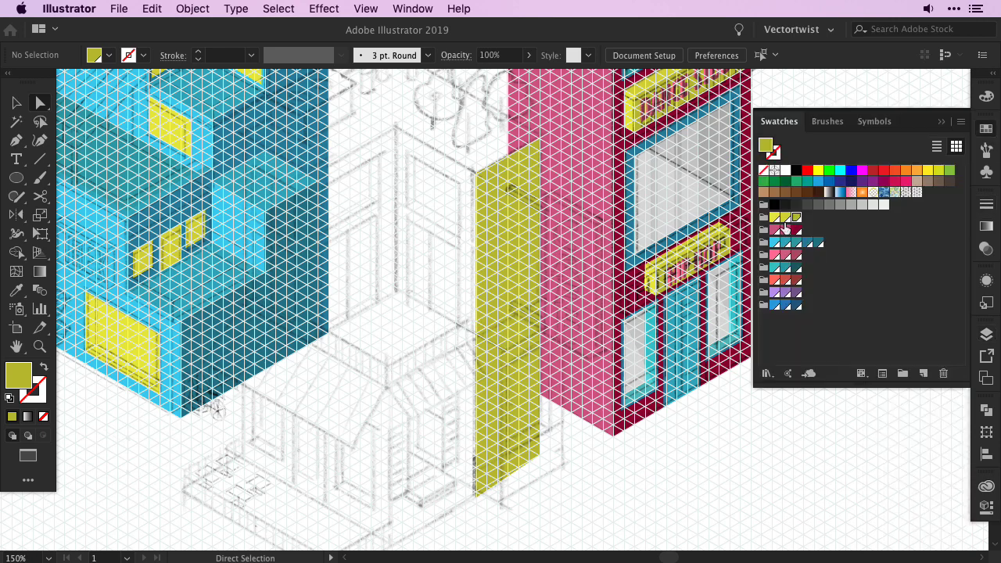
{"action": "left_click", "coordinate": [540, 300]}
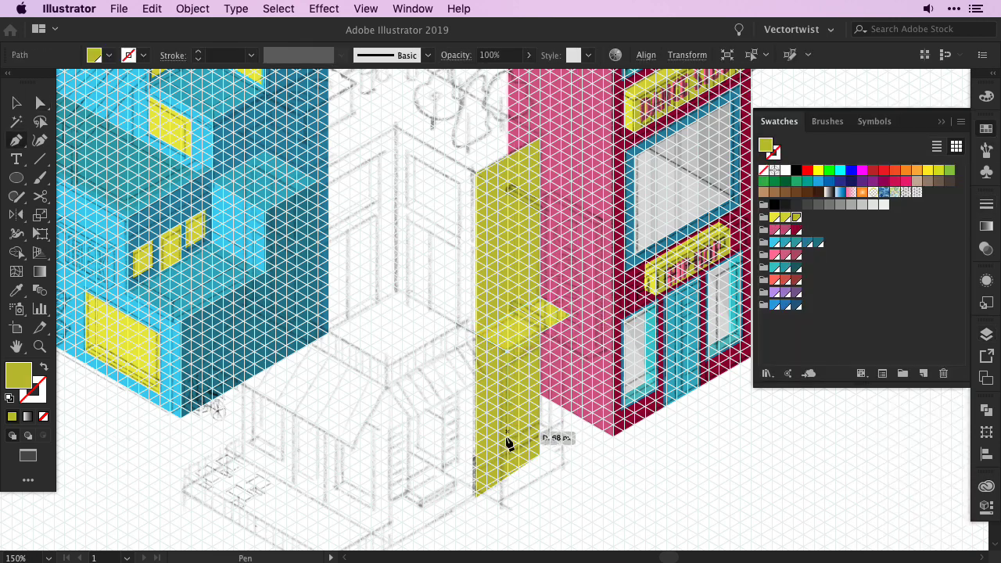
{"action": "left_click", "coordinate": [507, 497]}
{"action": "left_click", "coordinate": [573, 463]}
{"action": "left_click", "coordinate": [603, 462], "text": "super"}
Step: Draw a purple window panel on the side block
{"action": "left_click", "coordinate": [785, 293]}
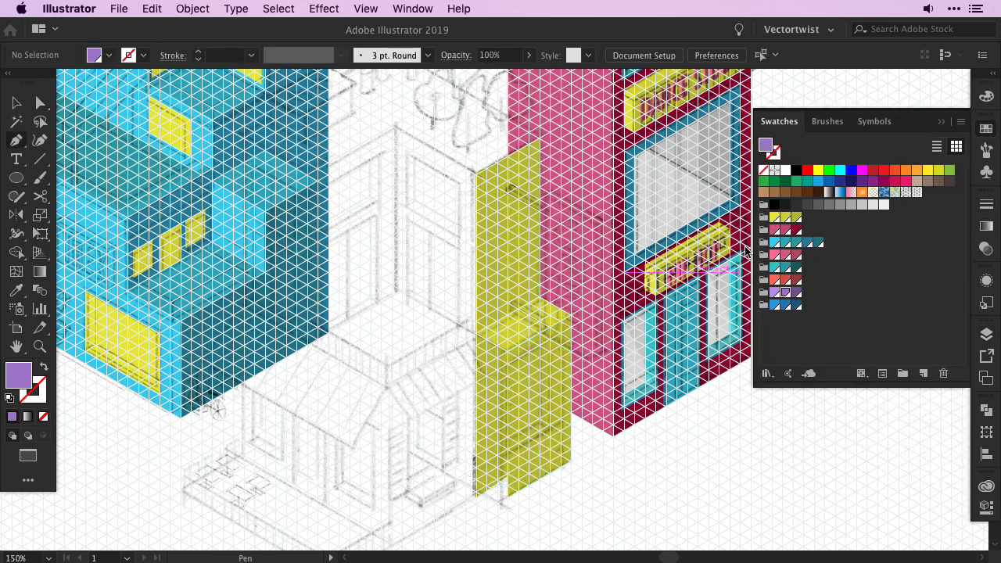
{"action": "left_click", "coordinate": [517, 350]}
{"action": "left_click", "coordinate": [562, 337]}
{"action": "left_click", "coordinate": [561, 426]}
{"action": "left_click", "coordinate": [517, 452]}
{"action": "left_click", "coordinate": [518, 349]}
Step: Draw the cafe's yellow front wall and left wall shapes
{"action": "left_click", "coordinate": [501, 387]}
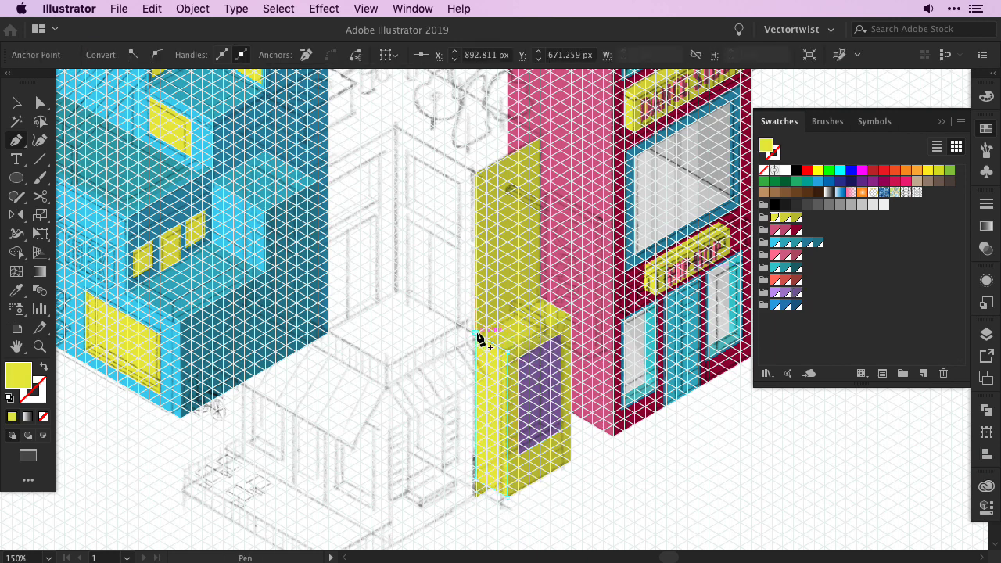
{"action": "scroll", "coordinate": [479, 337], "scroll_direction": "down", "scroll_amount": 5}
{"action": "scroll", "coordinate": [480, 338], "scroll_direction": "left", "scroll_amount": 4}
{"action": "left_click", "coordinate": [501, 258], "text": "super"}
{"action": "left_click", "coordinate": [502, 389]}
{"action": "left_click", "coordinate": [501, 243]}
{"action": "left_click", "coordinate": [589, 196]}
{"action": "left_click", "coordinate": [588, 343]}
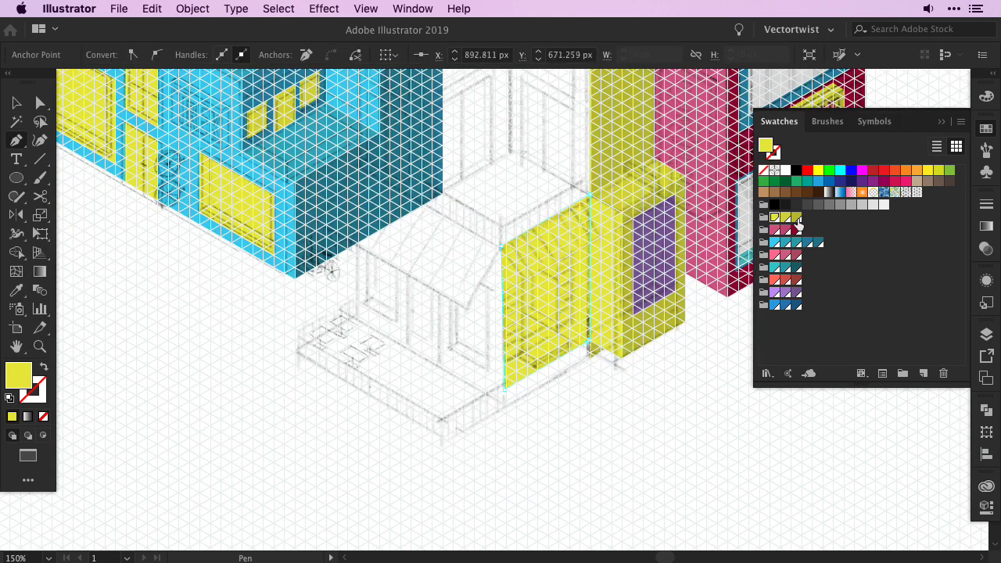
{"action": "left_click", "coordinate": [501, 258], "text": "super"}
{"action": "left_click", "coordinate": [358, 247]}
{"action": "left_click", "coordinate": [357, 315]}
Step: Adjust a wall corner with Direct Selection to match the sketch, then select the olive top face
{"action": "key", "text": "a"}
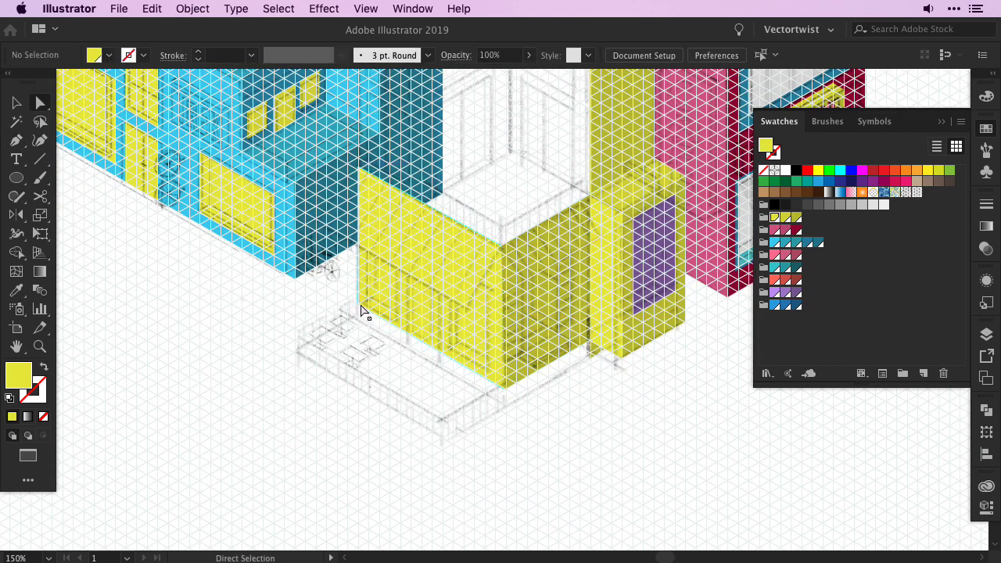
{"action": "mouse_move", "coordinate": [357, 314]}
{"action": "left_mouse_down"}
{"action": "mouse_move", "coordinate": [360, 323]}
{"action": "mouse_move", "coordinate": [357, 313]}
{"action": "left_mouse_up"}
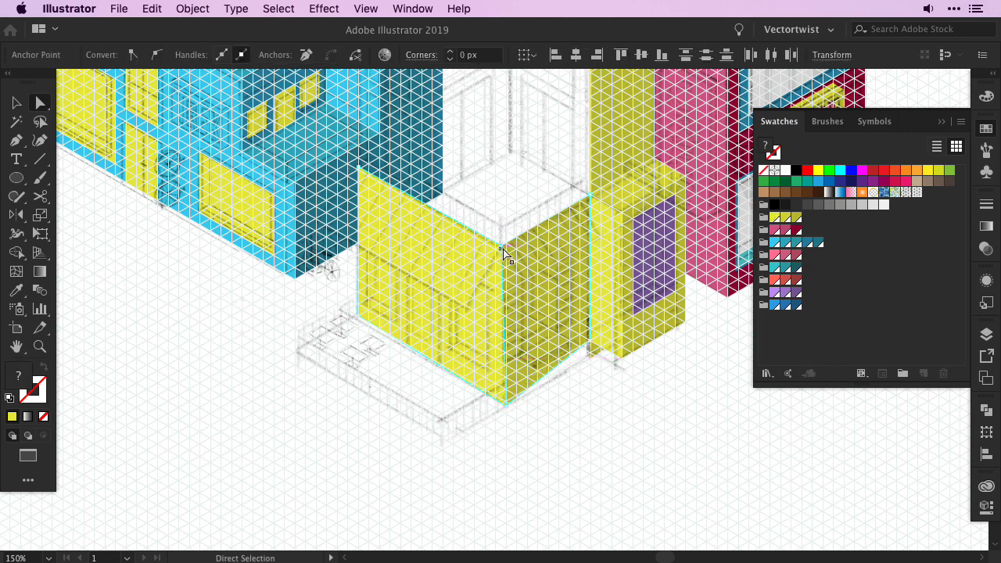
{"action": "left_click", "coordinate": [601, 215]}
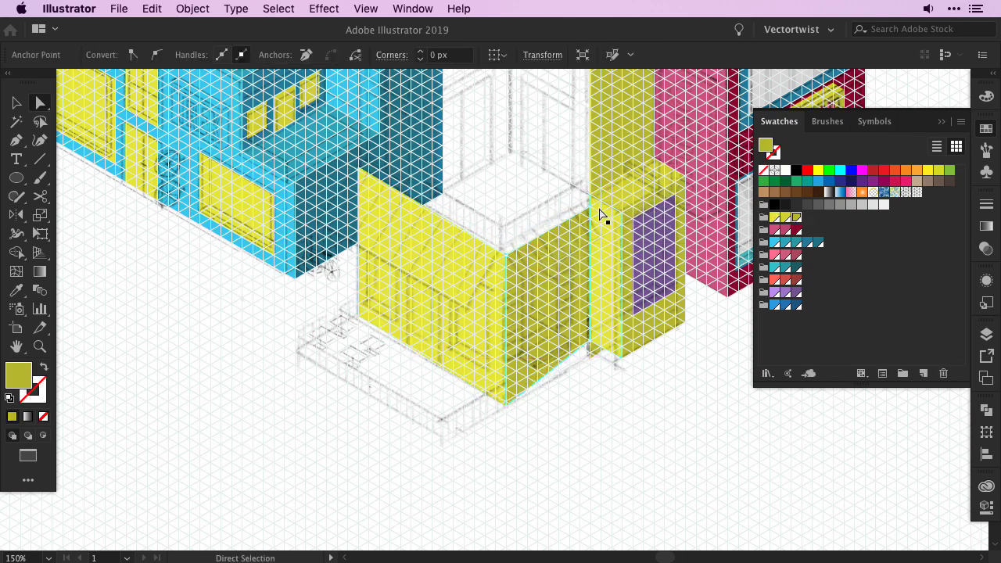
{"action": "left_click", "coordinate": [633, 227], "text": "shift"}
{"action": "left_click", "coordinate": [623, 193]}
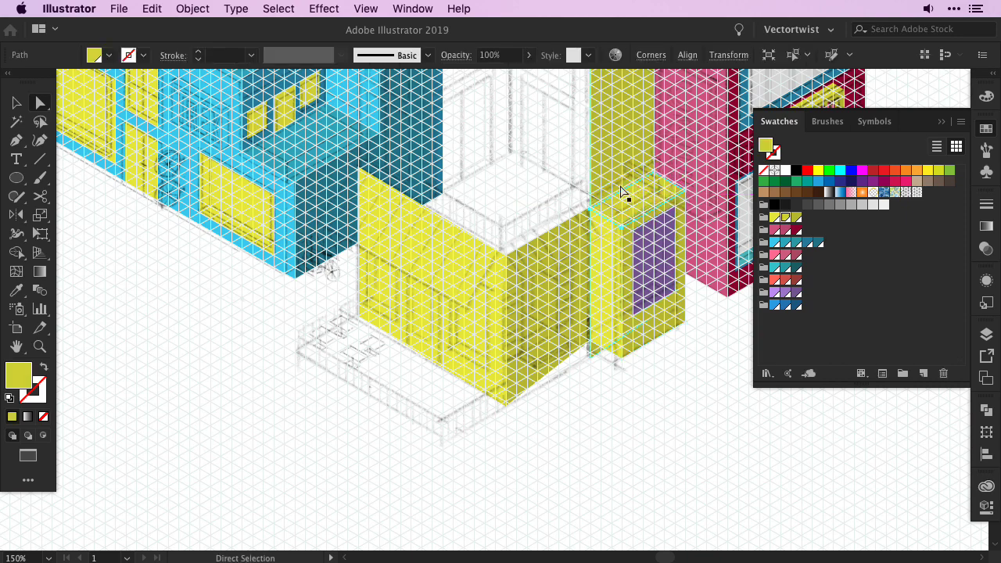
Step: Clear the selection, return to the Pen tool, and hide the bike store layer
{"action": "scroll", "coordinate": [592, 346], "scroll_direction": "up", "scroll_amount": 3}
{"action": "key", "text": "ctrl+shift+a"}
{"action": "key", "text": "p"}
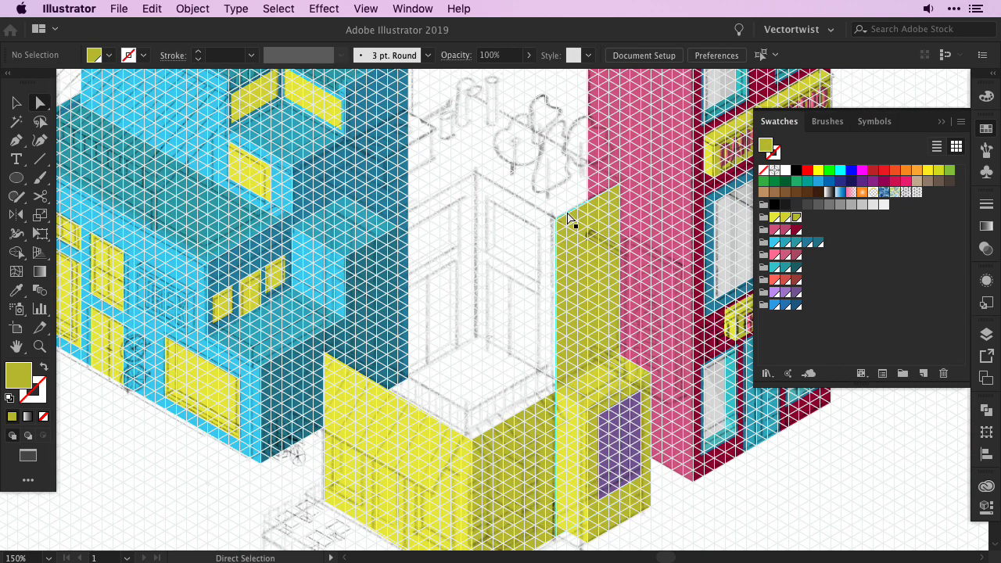
{"action": "left_click", "coordinate": [986, 334]}
{"action": "left_click", "coordinate": [793, 323]}
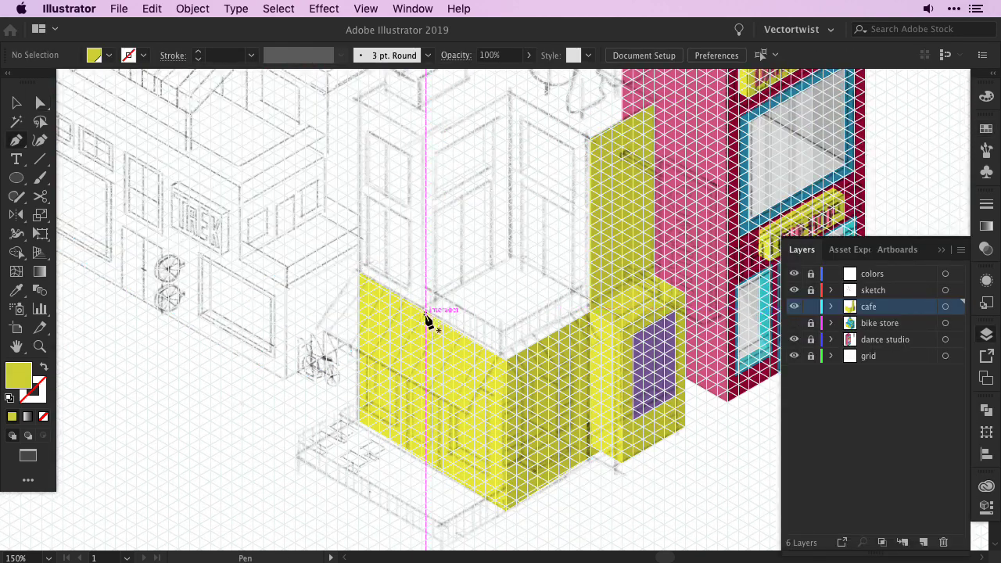
Step: Close the new top face and draw the upper storey's left wall face
{"action": "left_click", "coordinate": [504, 267]}
{"action": "left_click", "coordinate": [423, 309]}
{"action": "key", "text": "ctrl+shift+a"}
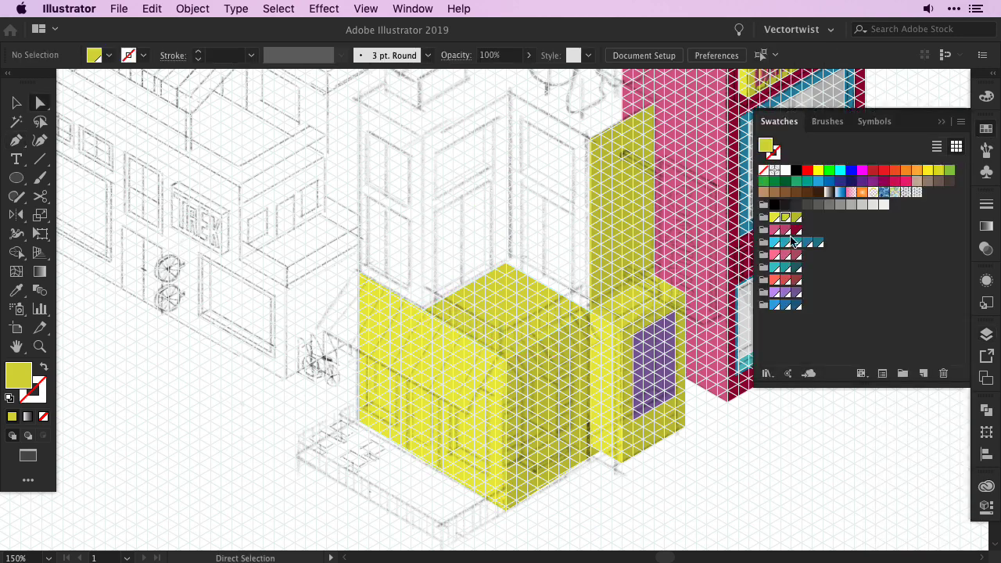
{"action": "left_click", "coordinate": [424, 308]}
{"action": "left_click", "coordinate": [425, 143]}
{"action": "left_click", "coordinate": [358, 105]}
{"action": "left_click", "coordinate": [358, 274]}
{"action": "left_click", "coordinate": [424, 308]}
{"action": "key", "text": "a"}
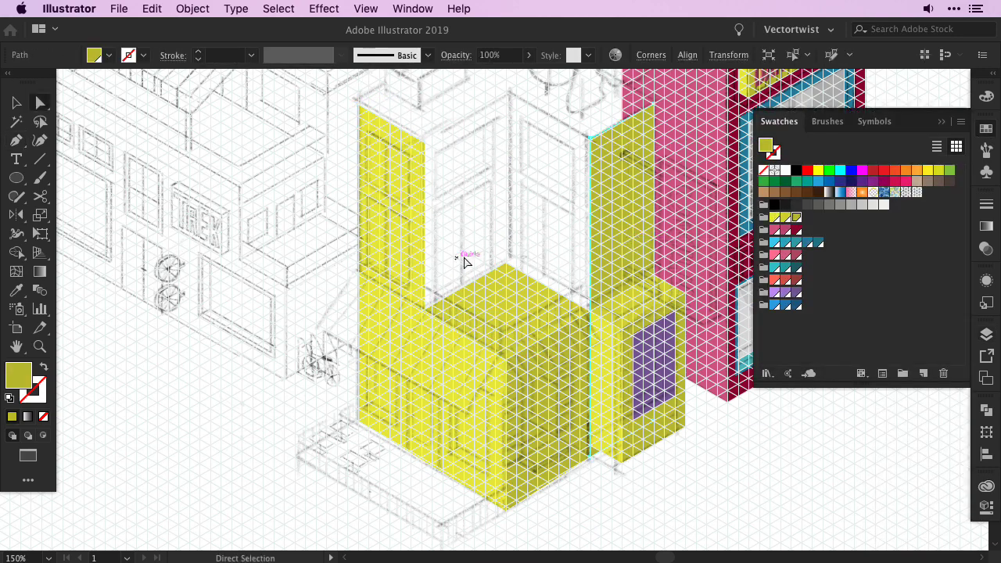
{"action": "left_click", "coordinate": [425, 309]}
{"action": "key", "text": "ctrl+shift+a"}
Step: Draw the upper storey's right wall face and anchor the upper face's top corner
{"action": "left_click", "coordinate": [591, 313]}
{"action": "left_click", "coordinate": [506, 267]}
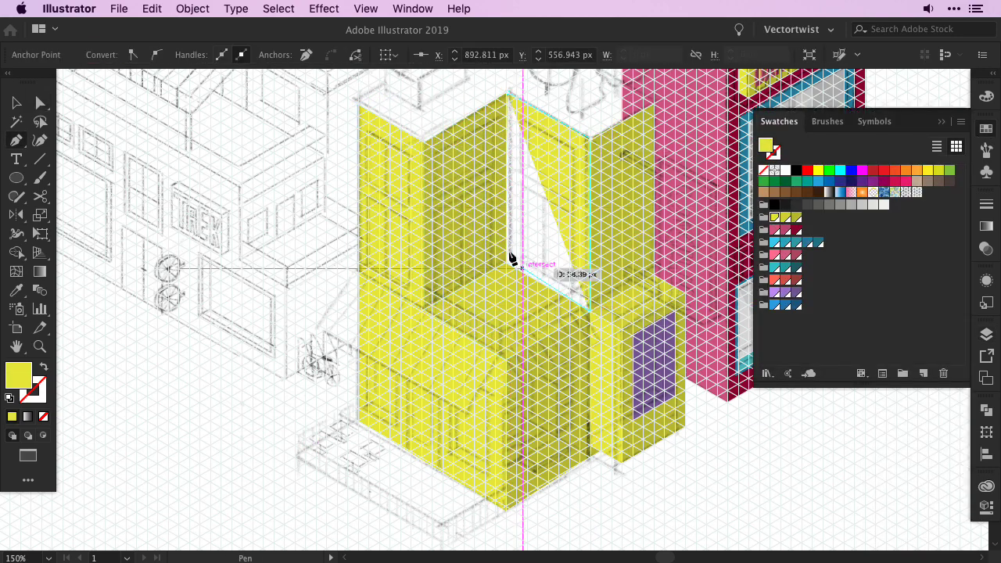
{"action": "left_click", "coordinate": [506, 94]}
{"action": "key", "text": "a"}
{"action": "key", "text": "p"}
{"action": "scroll", "coordinate": [506, 110], "scroll_direction": "up", "scroll_amount": 3}
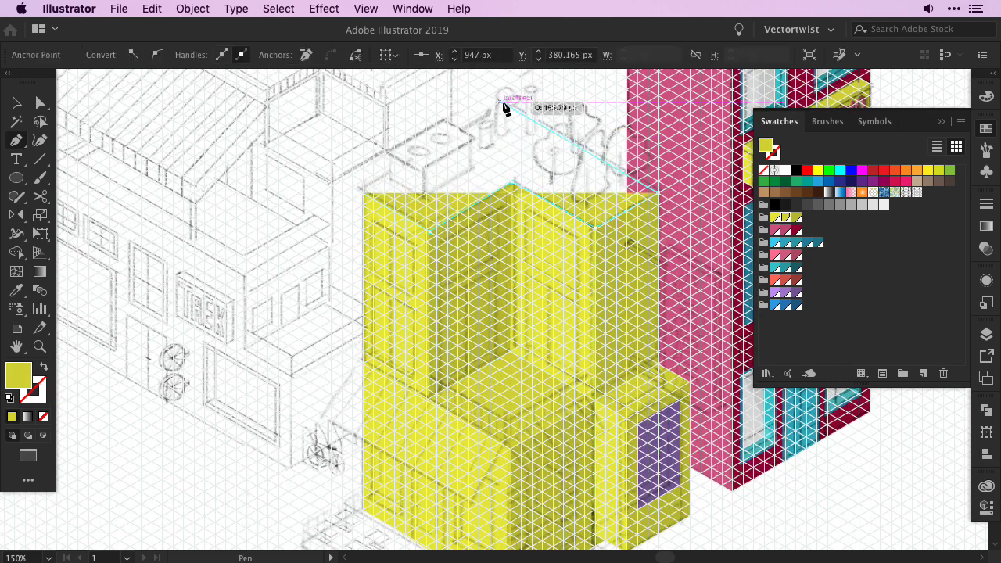
{"action": "left_click", "coordinate": [504, 104]}
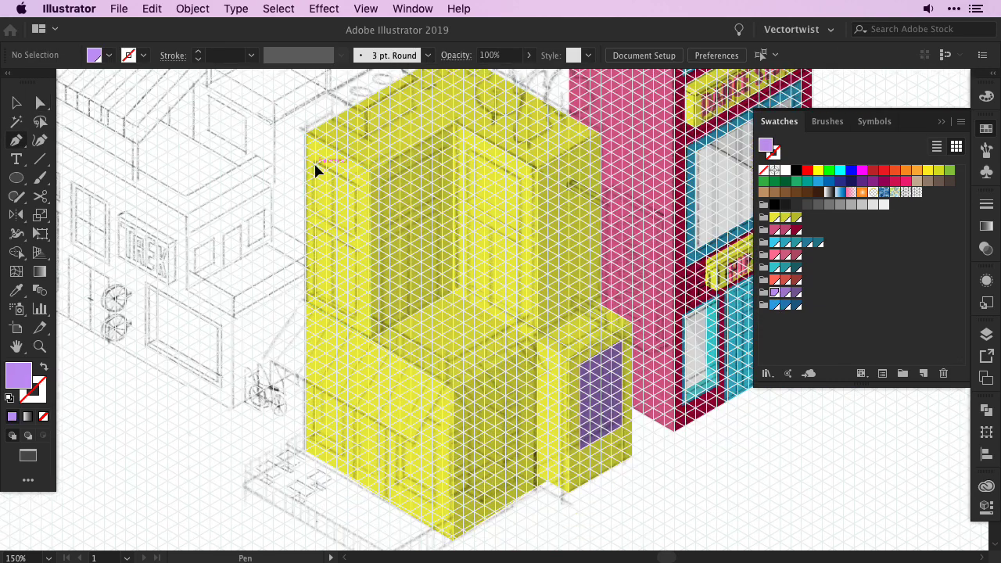
Step: Draw a purple window on the wall and Alt-drag a copy to its right
{"action": "left_click", "coordinate": [317, 166]}
{"action": "left_click", "coordinate": [317, 312]}
{"action": "left_click", "coordinate": [315, 373]}
{"action": "left_click", "coordinate": [347, 390]}
{"action": "left_click", "coordinate": [347, 459]}
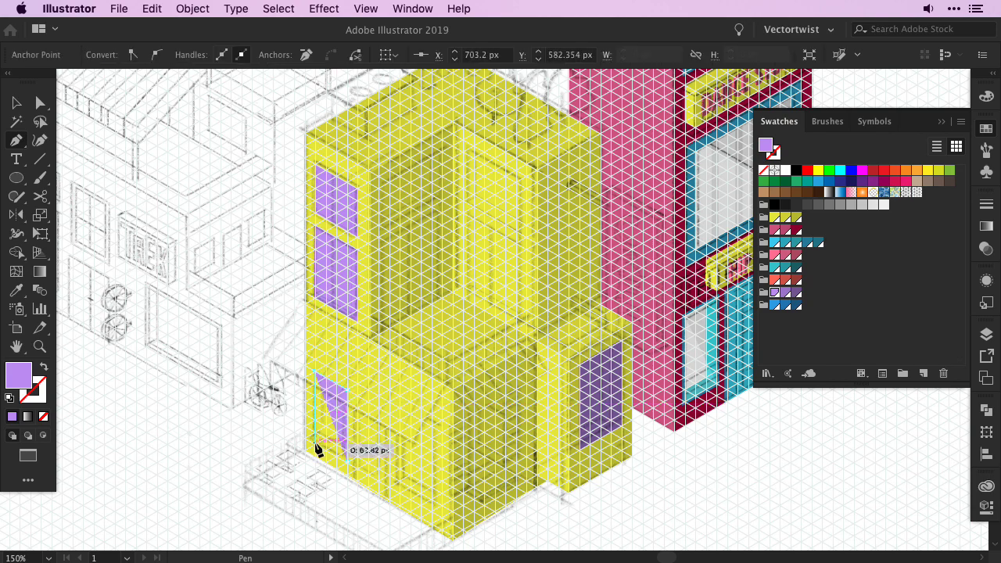
{"action": "left_click", "coordinate": [315, 448]}
{"action": "key", "text": "v"}
{"action": "left_click_drag", "start_coordinate": [347, 429], "coordinate": [387, 457]}
{"action": "key", "text": "p"}
Step: Outline another lower-wall window and an upper purple window
{"action": "left_click", "coordinate": [357, 411]}
{"action": "left_click", "coordinate": [356, 481]}
{"action": "left_click", "coordinate": [389, 498]}
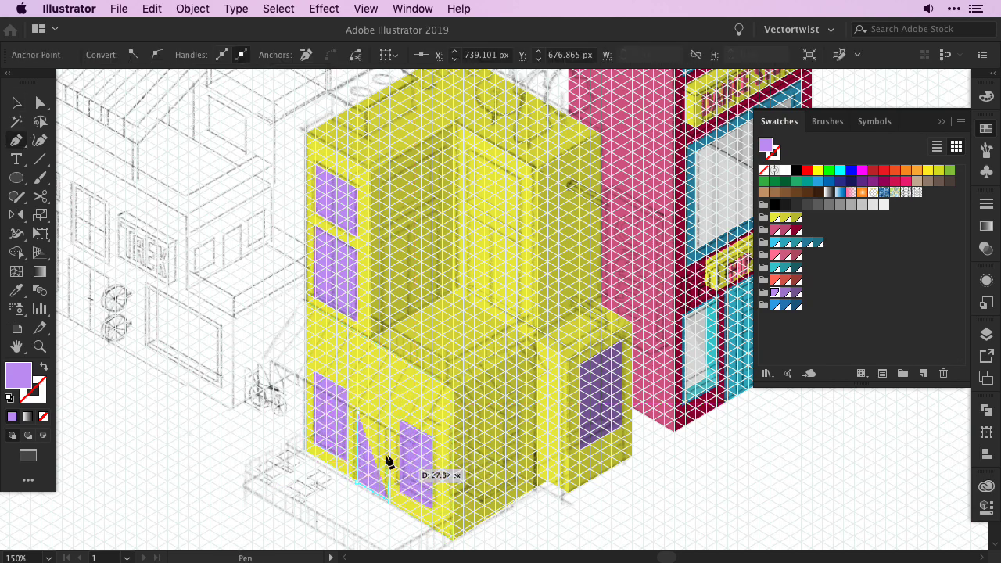
{"action": "left_click", "coordinate": [356, 410]}
{"action": "left_click", "coordinate": [378, 187]}
{"action": "left_click", "coordinate": [441, 152]}
{"action": "left_click", "coordinate": [441, 187]}
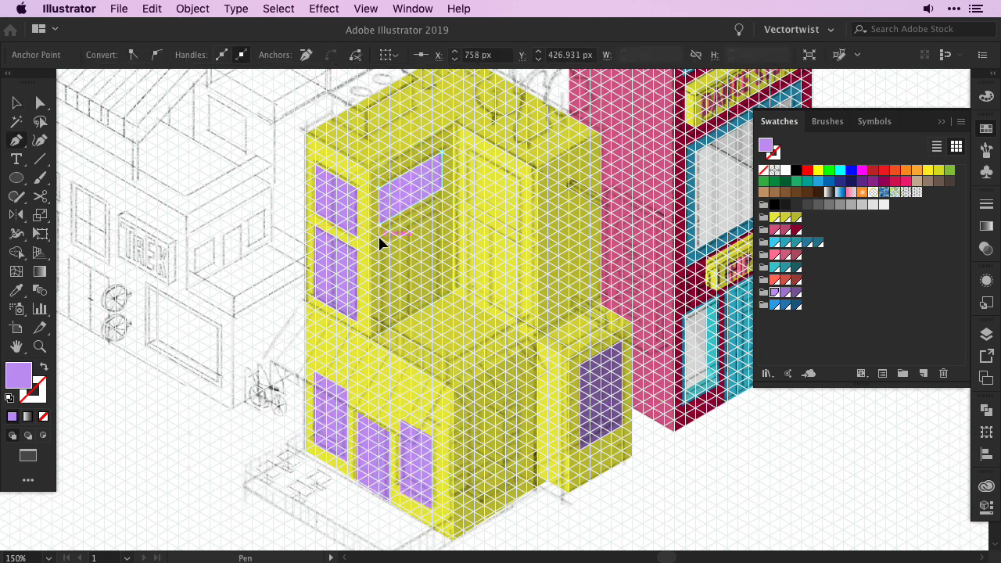
{"action": "left_click", "coordinate": [379, 235]}
{"action": "left_click", "coordinate": [379, 187]}
{"action": "left_click", "coordinate": [379, 333]}
Step: Add an upper-right purple window and a window on the lower-right wall
{"action": "left_click", "coordinate": [471, 156]}
{"action": "left_click", "coordinate": [518, 190]}
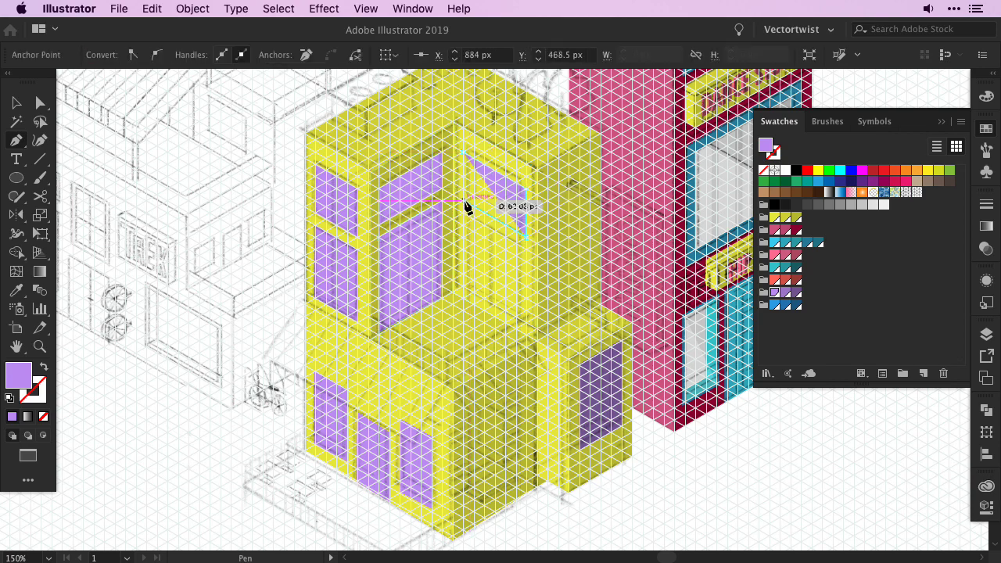
{"action": "left_click", "coordinate": [467, 206]}
{"action": "left_click", "coordinate": [526, 341]}
{"action": "left_click_drag", "start_coordinate": [625, 380], "coordinate": [435, 306]}
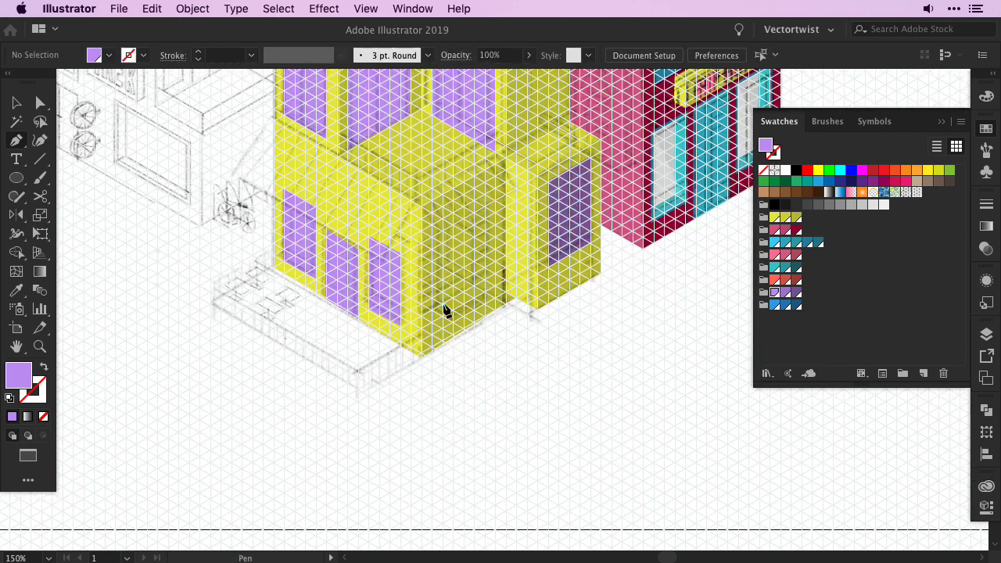
{"action": "left_click", "coordinate": [463, 414]}
{"action": "left_click", "coordinate": [505, 407]}
{"action": "left_click_drag", "start_coordinate": [503, 458], "coordinate": [509, 476]}
Step: Switch the fill to olive yellow and start a new face along the top edge
{"action": "left_click", "coordinate": [794, 218]}
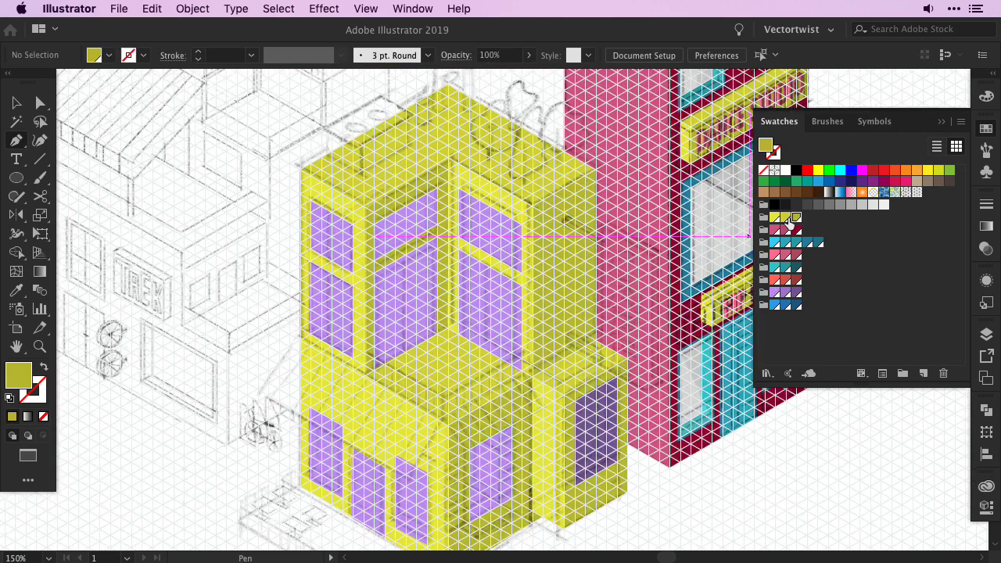
{"action": "left_click", "coordinate": [365, 185]}
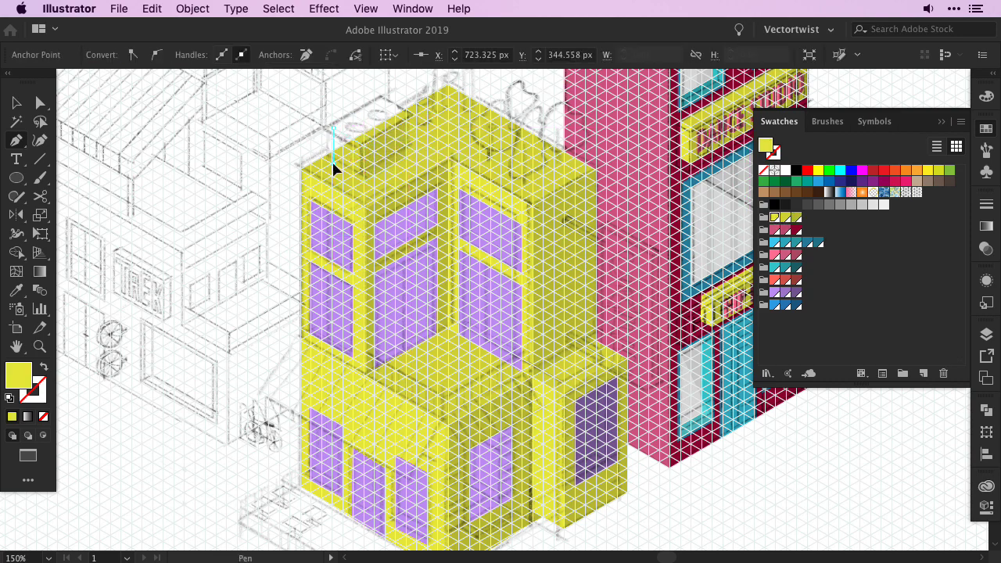
{"action": "left_click", "coordinate": [331, 130]}
{"action": "left_click", "coordinate": [386, 95]}
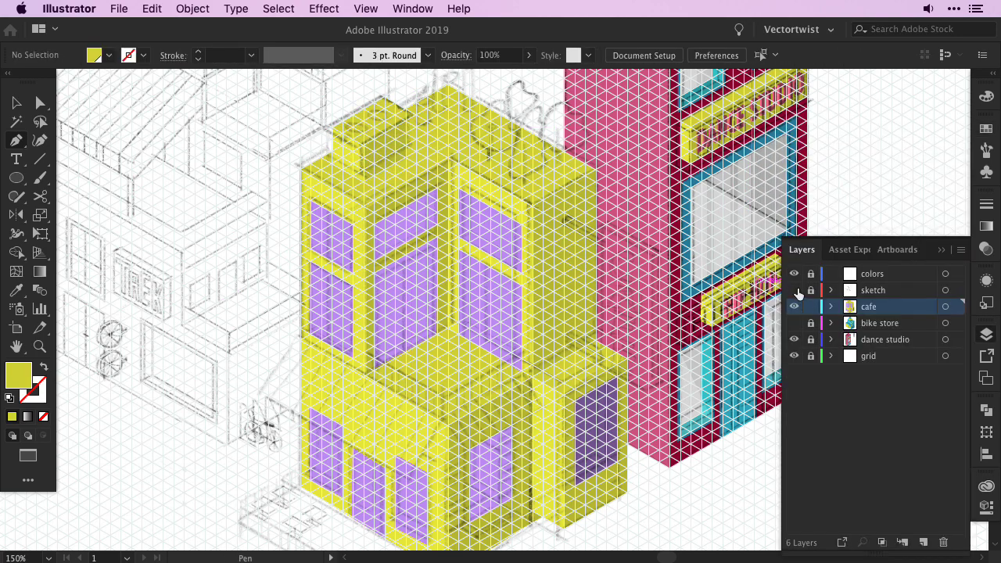
Step: Snap the top, front-left and darker right face corners together to close gaps
{"action": "scroll", "coordinate": [373, 201], "scroll_direction": "up", "scroll_amount": 5}
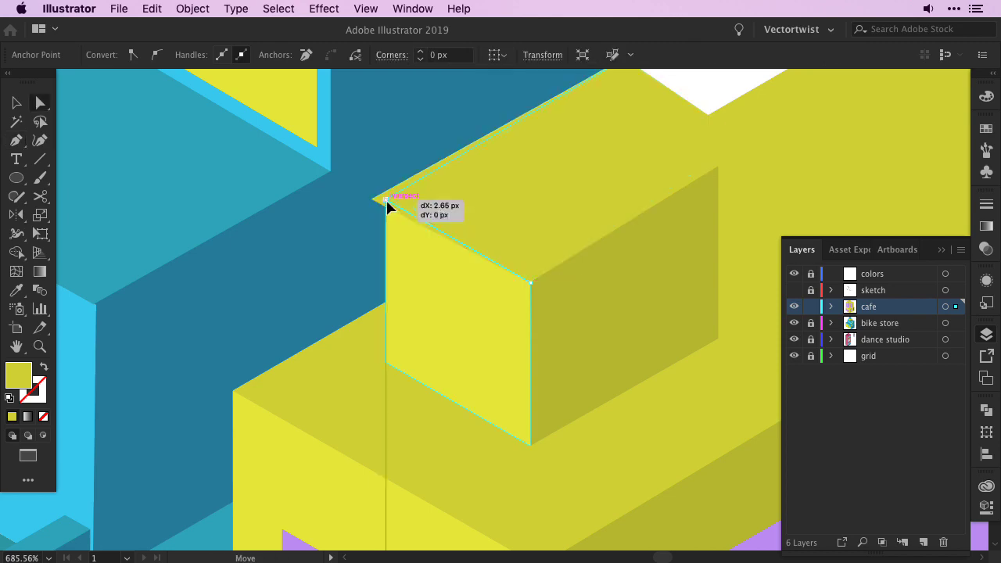
{"action": "scroll", "coordinate": [578, 182], "scroll_direction": "right", "scroll_amount": 5}
{"action": "scroll", "coordinate": [579, 182], "scroll_direction": "up", "scroll_amount": 1}
{"action": "left_click_drag", "start_coordinate": [413, 131], "coordinate": [405, 125]}
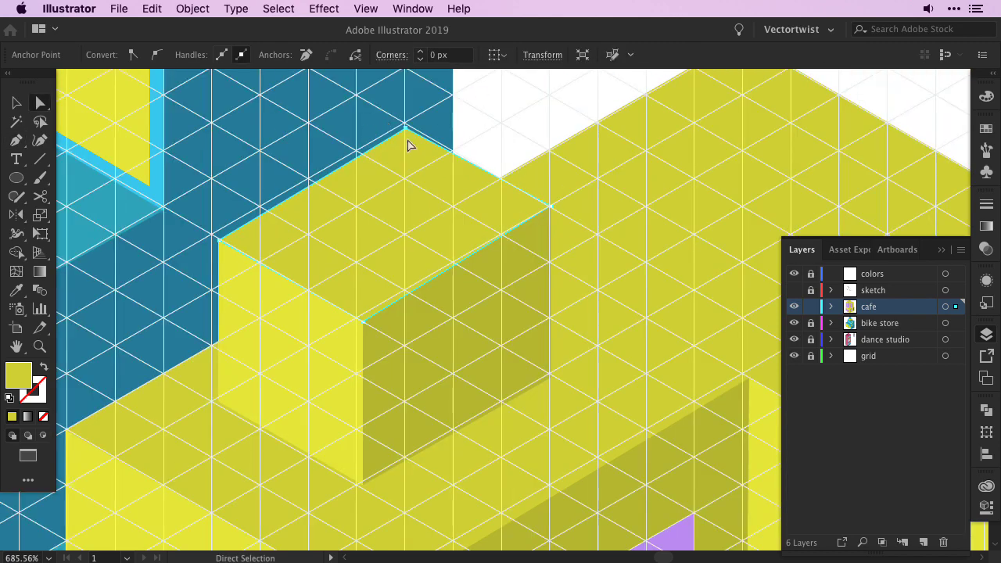
{"action": "left_click", "coordinate": [219, 238]}
{"action": "left_click_drag", "start_coordinate": [355, 489], "coordinate": [354, 483]}
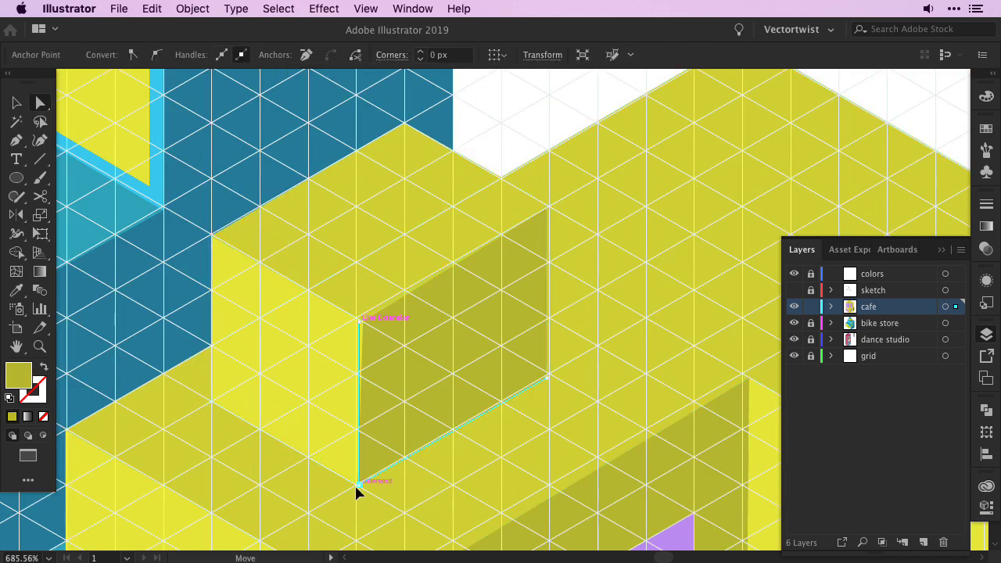
{"action": "left_click", "coordinate": [365, 328]}
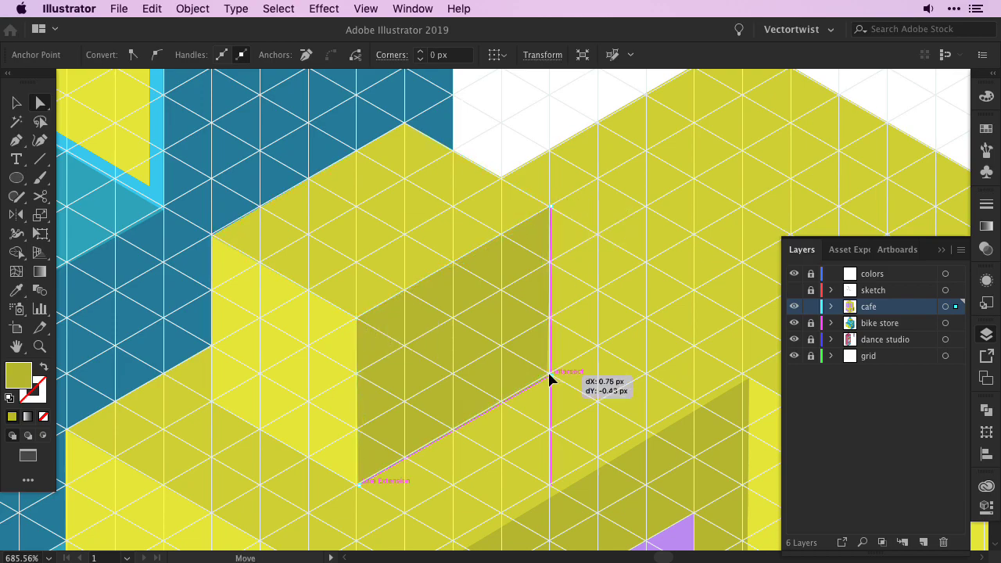
{"action": "left_click_drag", "start_coordinate": [549, 380], "coordinate": [551, 378]}
Step: Slide anchors to close the wall seam gap and move window corners onto the grid
{"action": "scroll", "coordinate": [559, 224], "scroll_direction": "down", "scroll_amount": 5}
{"action": "scroll", "coordinate": [495, 440], "scroll_direction": "up", "scroll_amount": 4}
{"action": "left_click", "coordinate": [456, 335]}
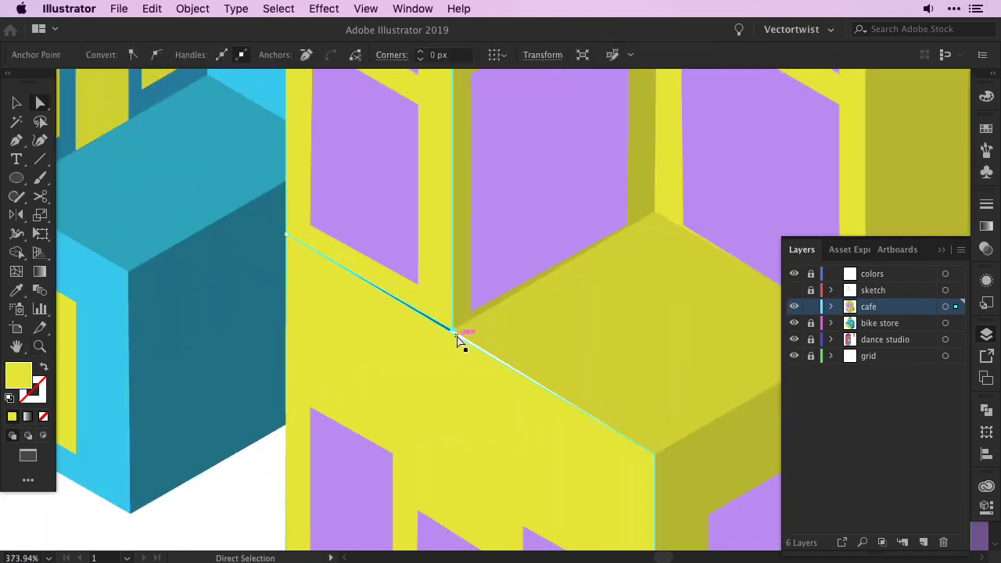
{"action": "scroll", "coordinate": [455, 334], "scroll_direction": "up", "scroll_amount": 4}
{"action": "left_click_drag", "start_coordinate": [480, 309], "coordinate": [480, 313]}
{"action": "left_click_drag", "start_coordinate": [179, 164], "coordinate": [174, 174]}
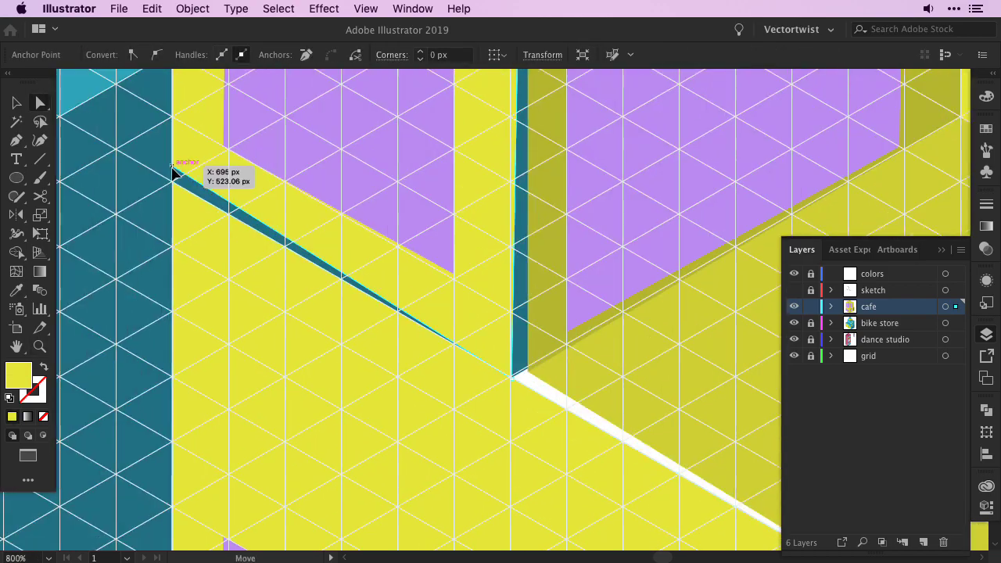
{"action": "mouse_move", "coordinate": [528, 379]}
{"action": "left_mouse_down"}
{"action": "mouse_move", "coordinate": [478, 273]}
{"action": "mouse_move", "coordinate": [458, 163]}
{"action": "mouse_move", "coordinate": [554, 224]}
{"action": "mouse_move", "coordinate": [552, 208]}
{"action": "mouse_move", "coordinate": [413, 258]}
{"action": "mouse_move", "coordinate": [617, 202]}
{"action": "mouse_move", "coordinate": [523, 297]}
{"action": "mouse_move", "coordinate": [284, 367]}
{"action": "mouse_move", "coordinate": [239, 266]}
{"action": "mouse_move", "coordinate": [500, 108]}
{"action": "mouse_move", "coordinate": [510, 340]}
{"action": "left_mouse_up"}
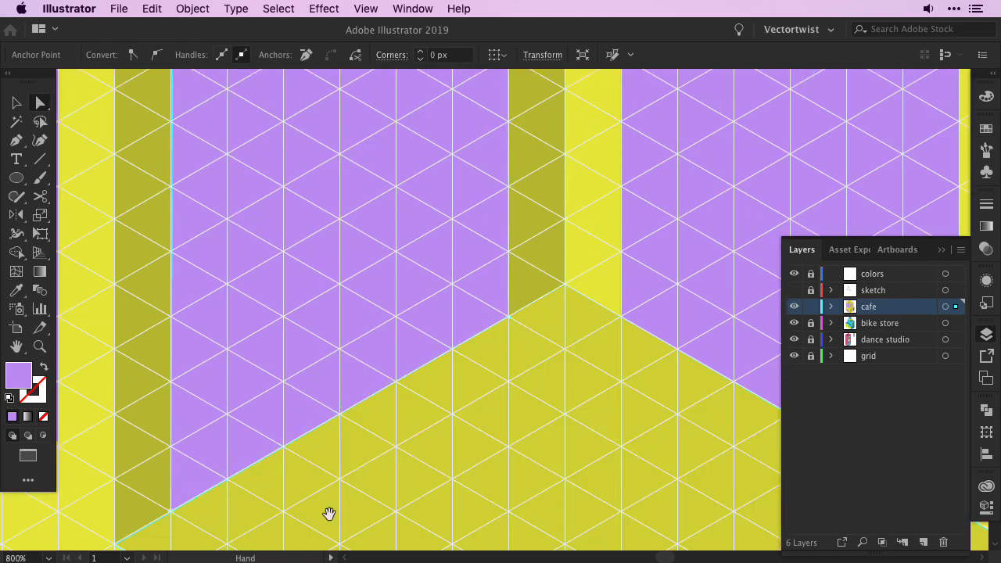
{"action": "mouse_move", "coordinate": [329, 513]}
{"action": "left_mouse_down"}
{"action": "mouse_move", "coordinate": [576, 156]}
{"action": "mouse_move", "coordinate": [612, 258]}
{"action": "left_mouse_up"}
{"action": "mouse_move", "coordinate": [348, 384]}
{"action": "left_mouse_down"}
{"action": "mouse_move", "coordinate": [195, 451]}
{"action": "mouse_move", "coordinate": [440, 430]}
{"action": "mouse_move", "coordinate": [320, 279]}
{"action": "mouse_move", "coordinate": [306, 323]}
{"action": "left_mouse_up"}
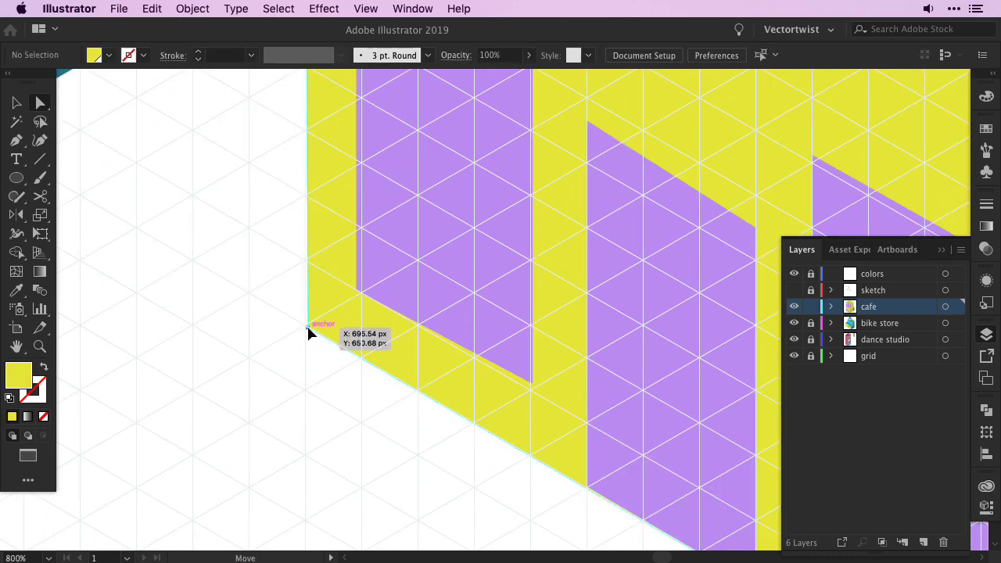
Step: Pull a yellow face's corner in to close the remaining white gap
{"action": "scroll", "coordinate": [360, 406], "scroll_direction": "up", "scroll_amount": 3}
{"action": "scroll", "coordinate": [360, 407], "scroll_direction": "right", "scroll_amount": 3}
{"action": "scroll", "coordinate": [352, 312], "scroll_direction": "up", "scroll_amount": 2}
{"action": "scroll", "coordinate": [439, 245], "scroll_direction": "left", "scroll_amount": 3}
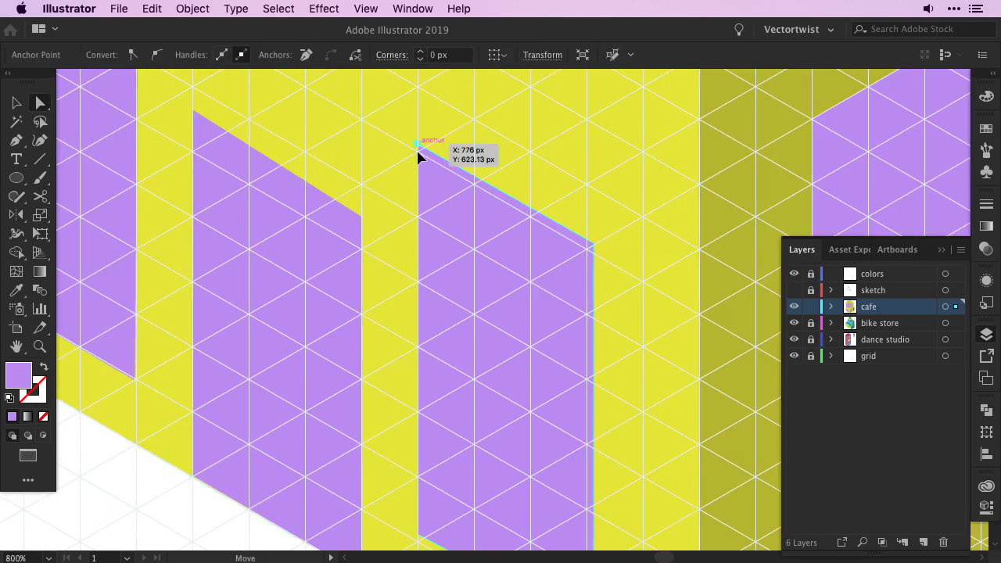
{"action": "scroll", "coordinate": [420, 151], "scroll_direction": "down", "scroll_amount": 5}
{"action": "scroll", "coordinate": [392, 342], "scroll_direction": "up", "scroll_amount": 5}
{"action": "scroll", "coordinate": [414, 217], "scroll_direction": "up", "scroll_amount": 2}
{"action": "left_click", "coordinate": [172, 280]}
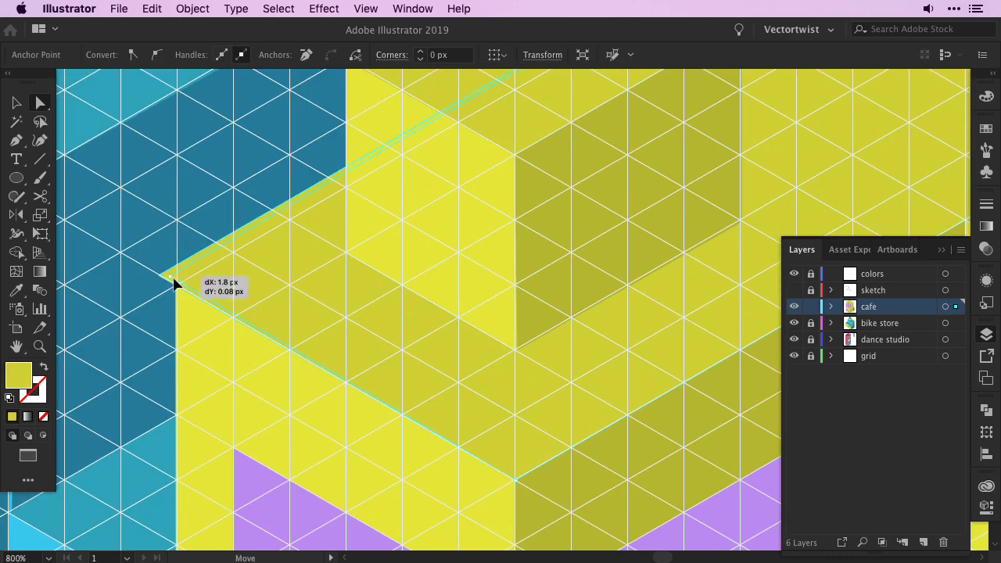
{"action": "scroll", "coordinate": [172, 279], "scroll_direction": "up", "scroll_amount": 5}
{"action": "scroll", "coordinate": [470, 232], "scroll_direction": "right", "scroll_amount": 5}
{"action": "left_click_drag", "start_coordinate": [243, 359], "coordinate": [259, 366]}
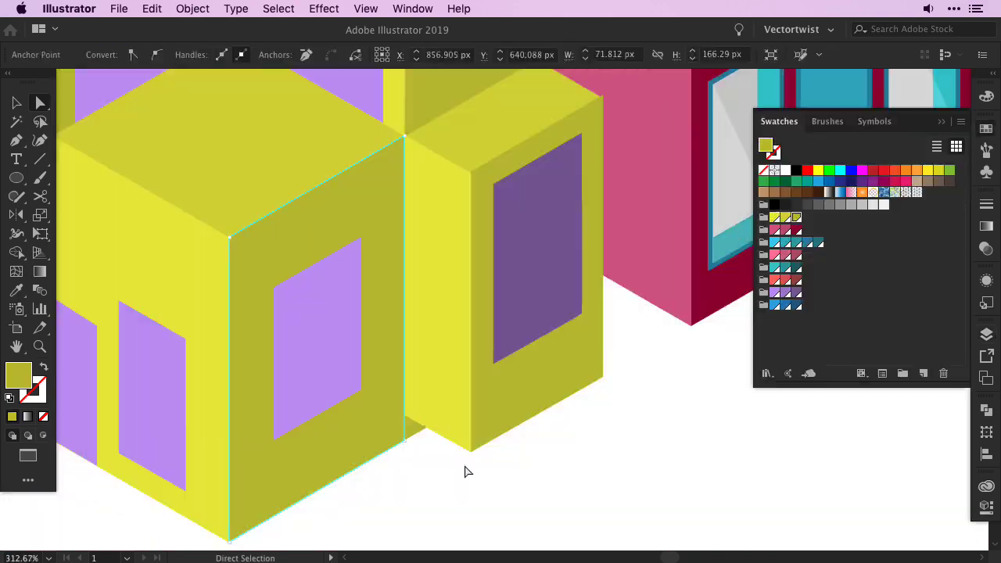
{"action": "left_click", "coordinate": [414, 434]}
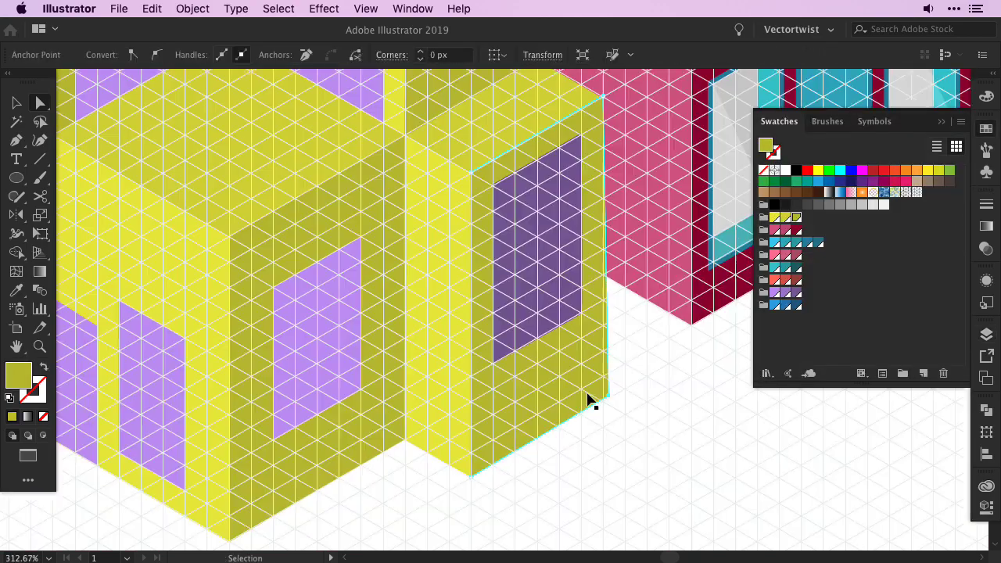
Step: Nudge the right yellow box's edge into alignment using Lasso, then begin a window shading shape
{"action": "scroll", "coordinate": [602, 409], "scroll_direction": "up", "scroll_amount": 4}
{"action": "left_click_drag", "start_coordinate": [614, 232], "coordinate": [480, 290]}
{"action": "key", "text": "q"}
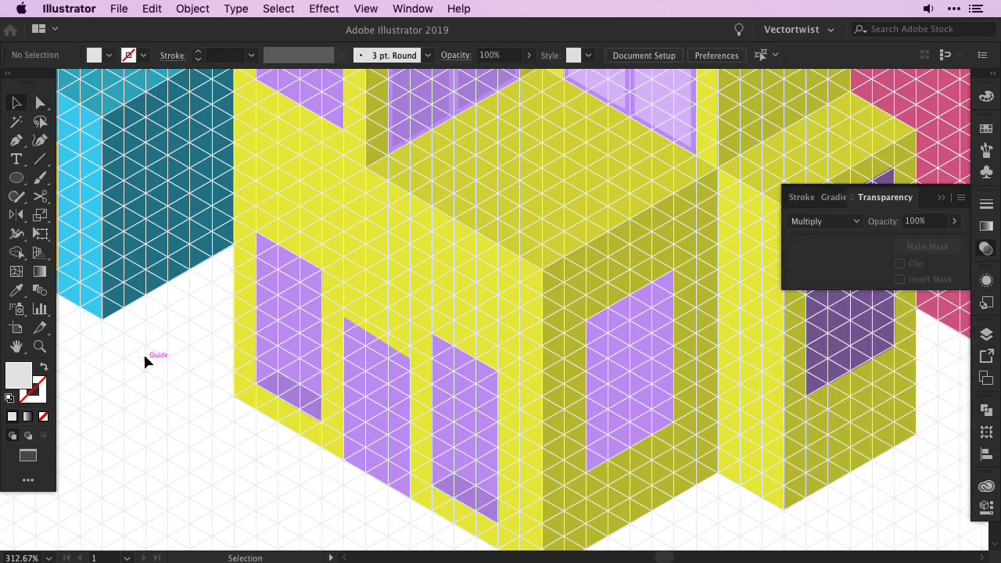
{"action": "left_click", "coordinate": [278, 371]}
{"action": "left_click", "coordinate": [257, 233]}
Step: Copy the dark side panel into the other ground-floor windows and select the shading shape below
{"action": "left_click_drag", "start_coordinate": [435, 421], "coordinate": [352, 409]}
{"action": "key", "text": "a"}
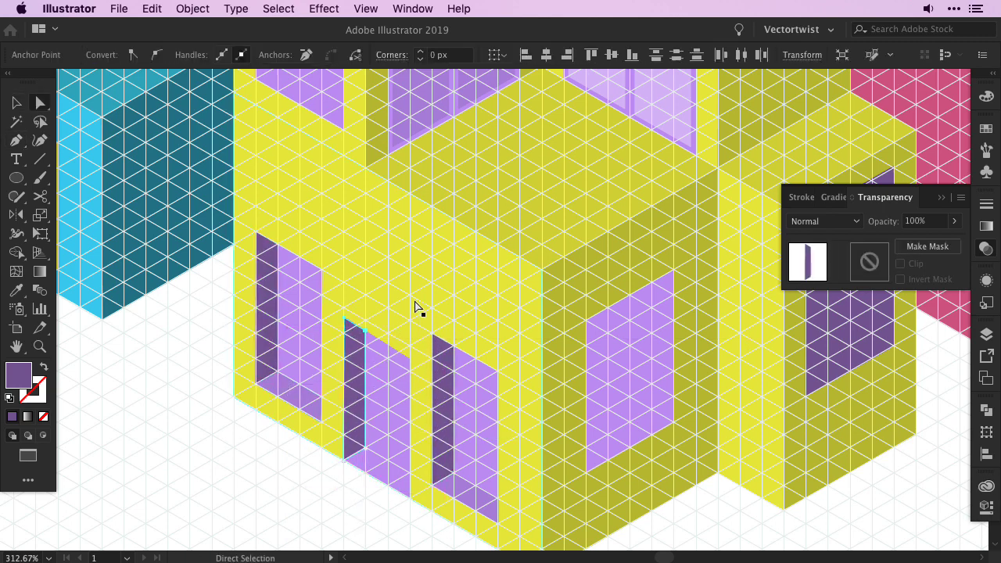
{"action": "left_click", "coordinate": [375, 486]}
{"action": "left_click", "coordinate": [986, 128]}
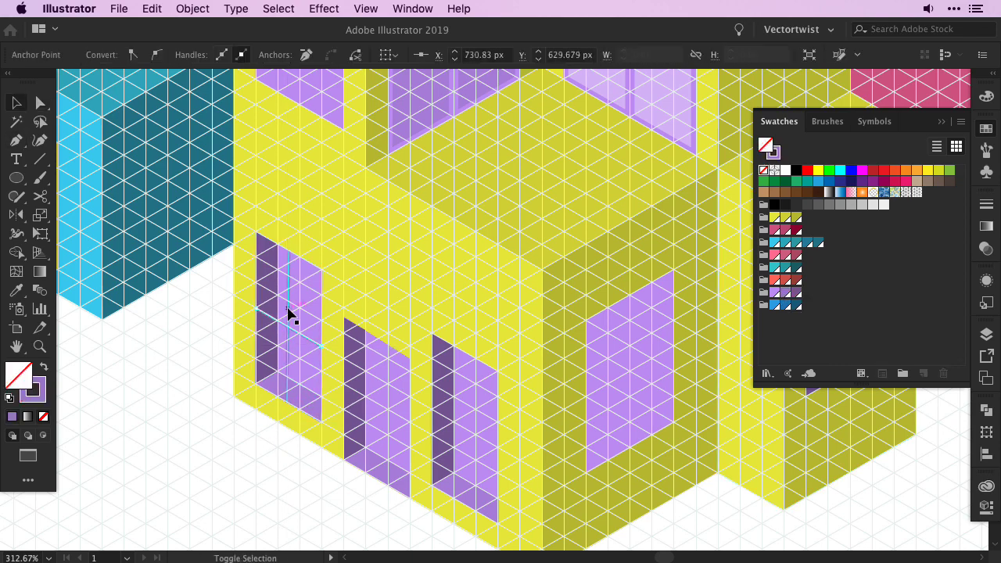
{"action": "key", "text": "ctrl+F10"}
{"action": "key", "text": "v"}
Step: Eyedrop the left window's cross mullions onto the third front window
{"action": "left_click", "coordinate": [307, 288]}
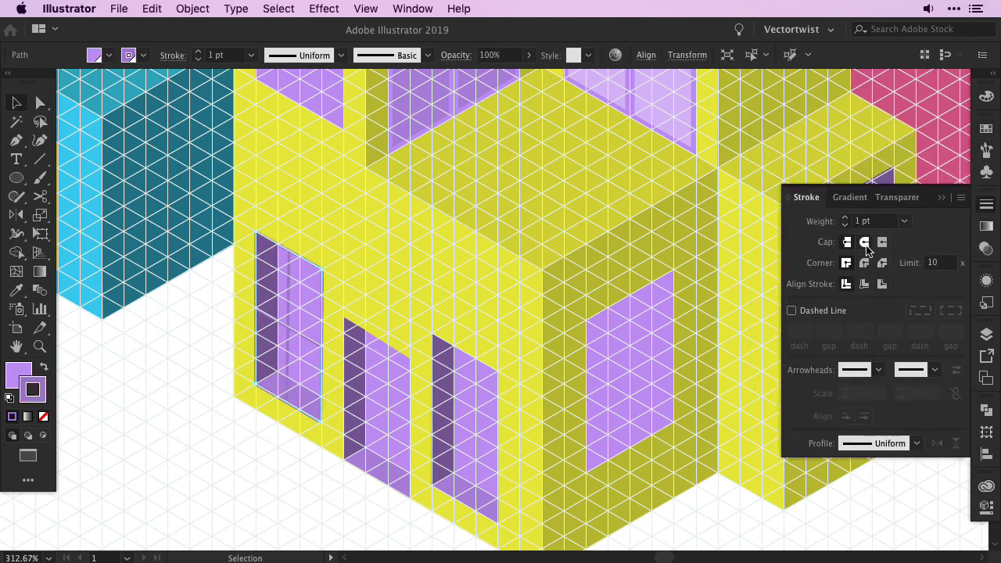
{"action": "key", "text": "ctrl+apostrophe"}
{"action": "left_click", "coordinate": [477, 438]}
{"action": "key", "text": "i"}
{"action": "left_click", "coordinate": [313, 284]}
{"action": "key", "text": "v"}
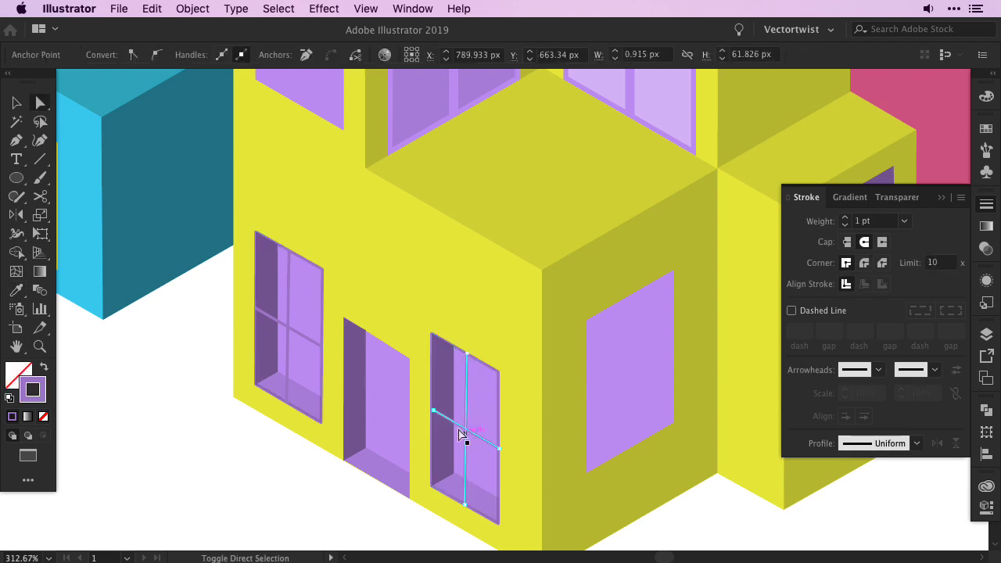
{"action": "key", "text": "ctrl+shift+a"}
Step: Drag the dark purple side window's bottom edge down to make it taller
{"action": "scroll", "coordinate": [462, 398], "scroll_direction": "right", "scroll_amount": 5}
{"action": "left_click_drag", "start_coordinate": [579, 418], "coordinate": [577, 461]}
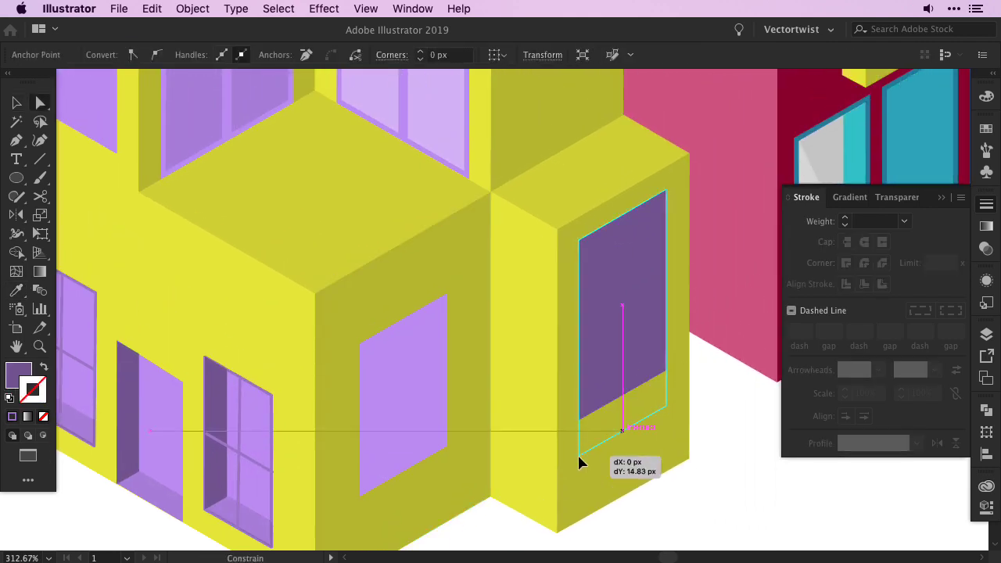
{"action": "key", "text": "a"}
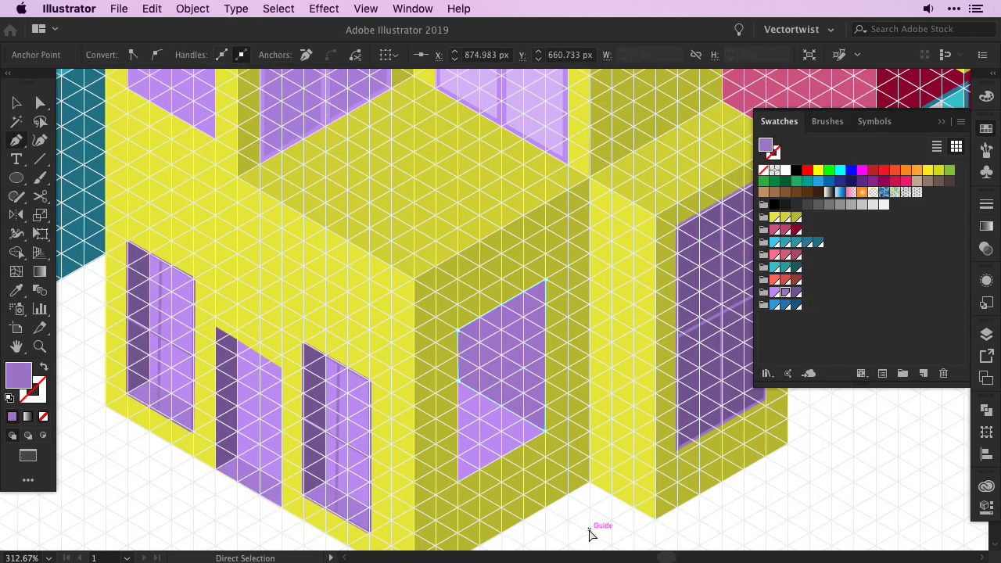
Step: Draw a light-purple ledge under the middle-block window and offset its path 2 px
{"action": "left_click", "coordinate": [546, 434]}
{"action": "left_click", "coordinate": [795, 294]}
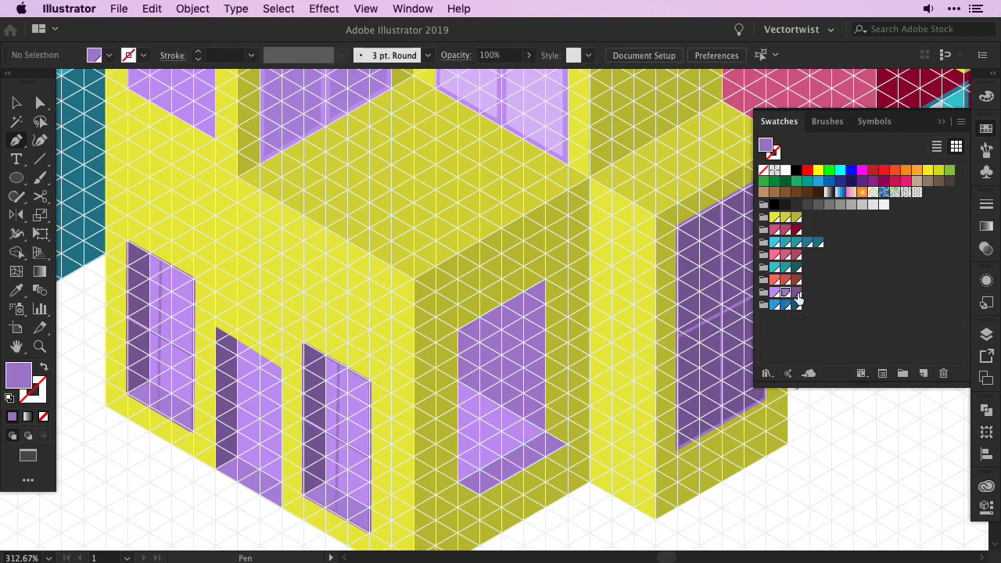
{"action": "left_click", "coordinate": [774, 293]}
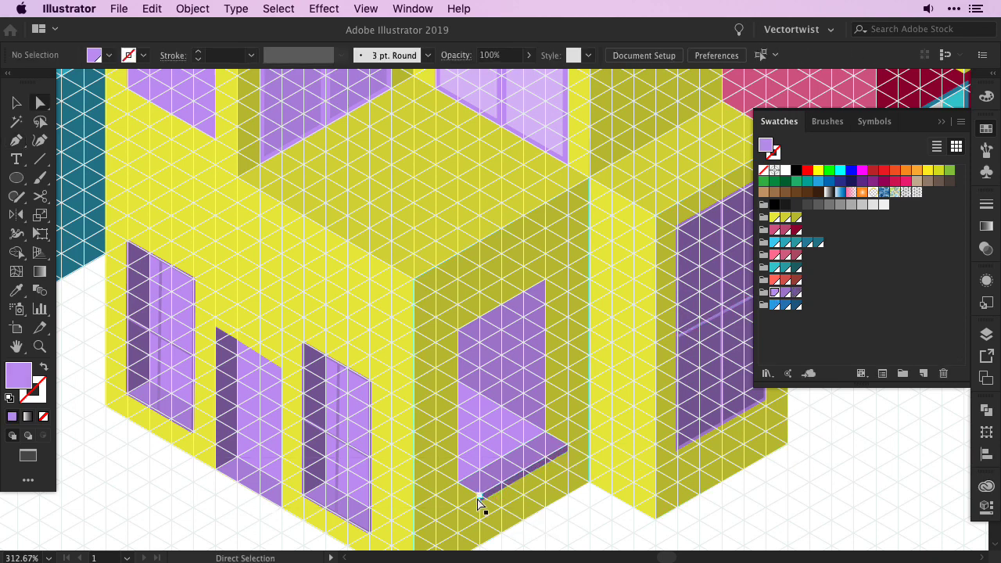
{"action": "key", "text": "p"}
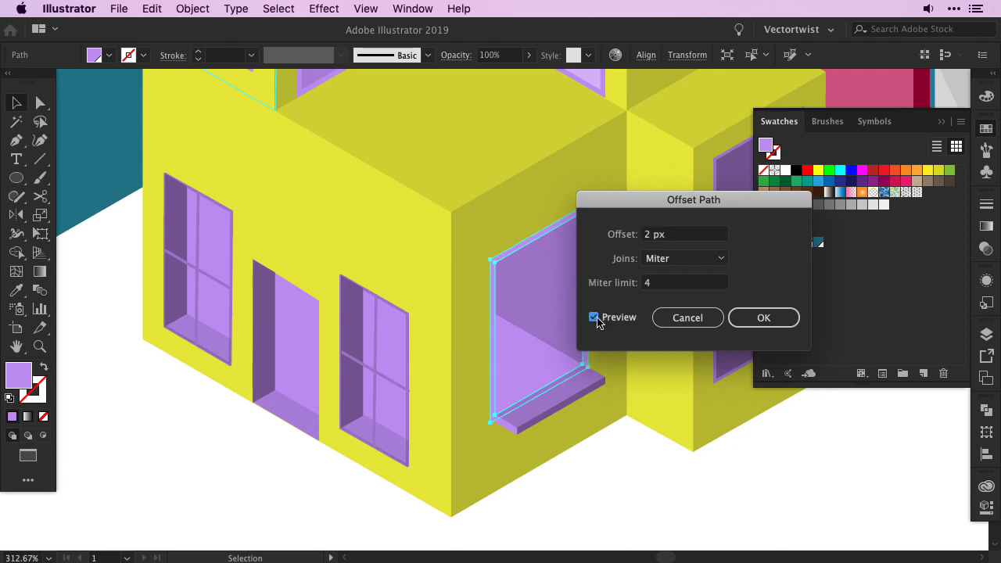
{"action": "key", "text": "Return"}
Step: Zoom in and nudge the ledge into place just below the window
{"action": "key", "text": "a"}
{"action": "left_click", "coordinate": [505, 429]}
{"action": "scroll", "coordinate": [505, 429], "scroll_direction": "up", "scroll_amount": 5}
{"action": "left_click_drag", "start_coordinate": [408, 370], "coordinate": [393, 381]}
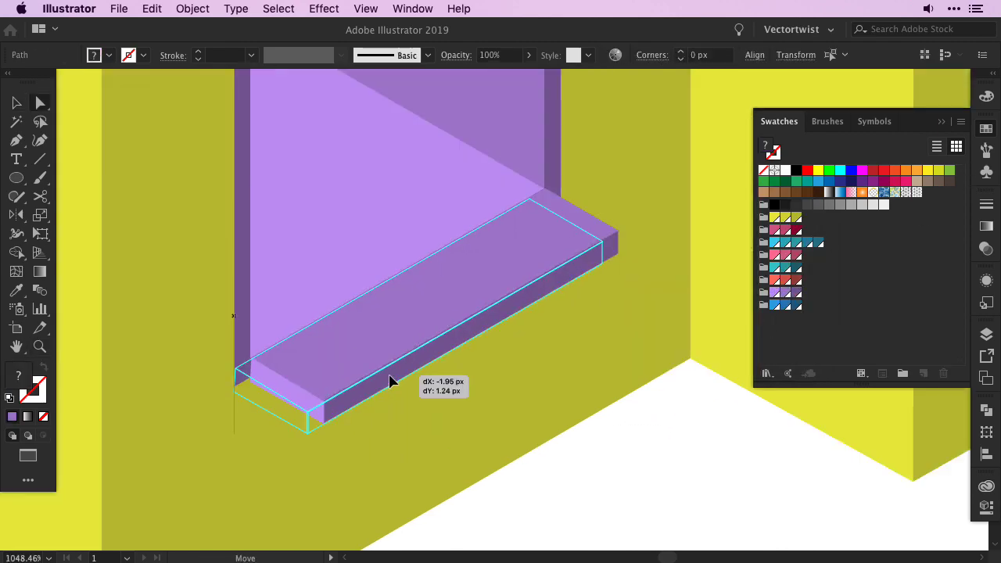
{"action": "left_click", "coordinate": [238, 375]}
Step: Pull the ledge's top corner outward along the isometric grid, then hide the grid
{"action": "key", "text": "ctrl+;"}
{"action": "left_click", "coordinate": [235, 374]}
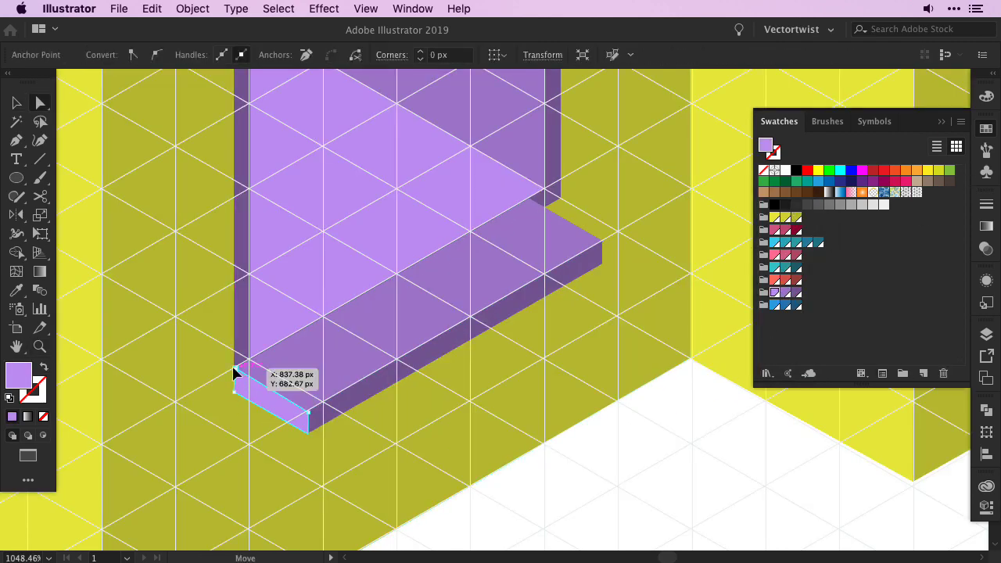
{"action": "left_click", "coordinate": [320, 375]}
{"action": "left_click_drag", "start_coordinate": [550, 188], "coordinate": [552, 188]}
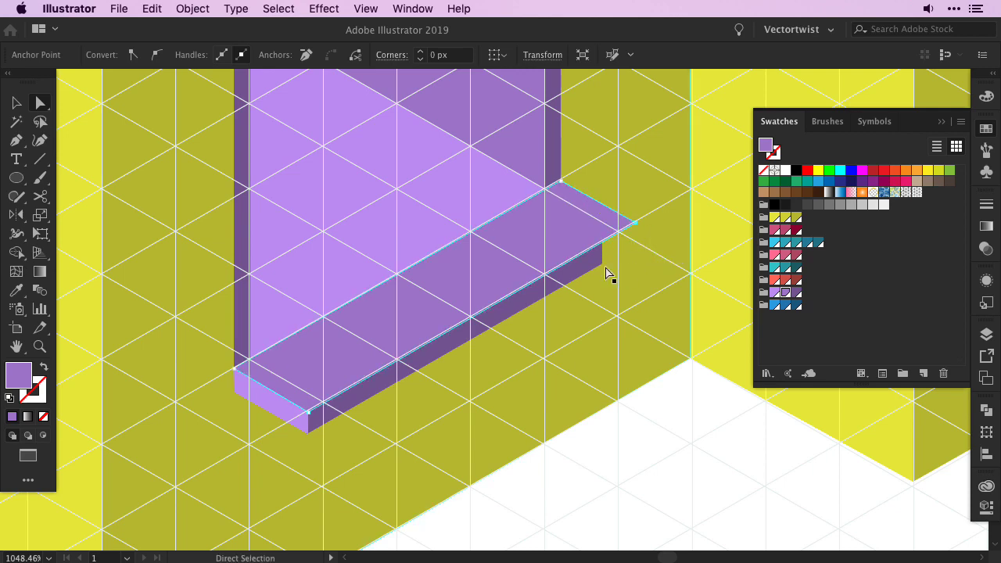
{"action": "key", "text": "ctrl+shift+a"}
{"action": "key", "text": "ctrl+;"}
{"action": "key", "text": "ctrl+minus"}
{"action": "key", "text": "ctrl+minus"}
{"action": "key", "text": "ctrl+minus"}
Step: Shape a triangular reflection sliver across the tall right-hand window
{"action": "left_click_drag", "start_coordinate": [582, 316], "coordinate": [398, 418]}
{"action": "left_click", "coordinate": [552, 258]}
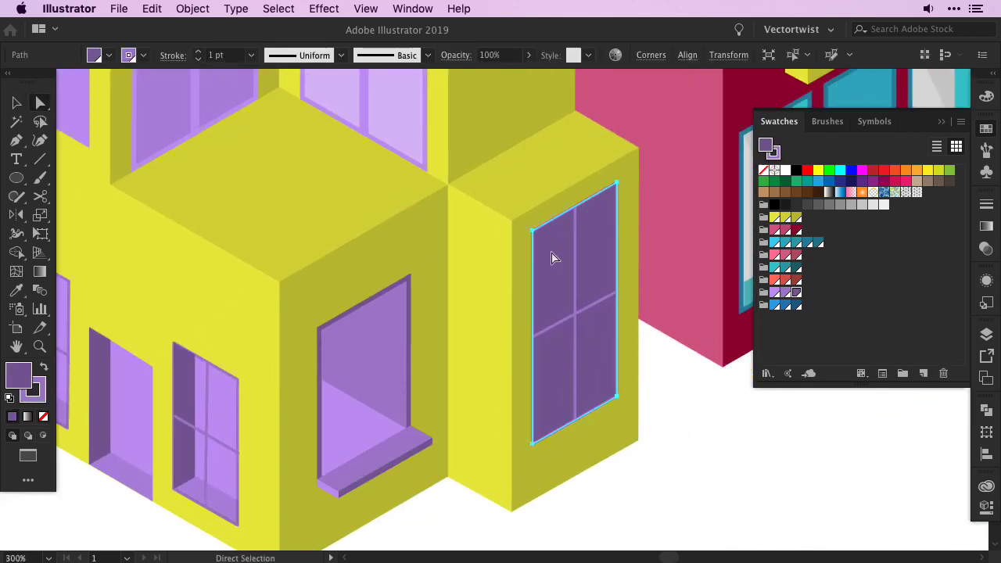
{"action": "left_click", "coordinate": [618, 188]}
{"action": "key", "text": "a"}
{"action": "left_click_drag", "start_coordinate": [618, 396], "coordinate": [566, 427]}
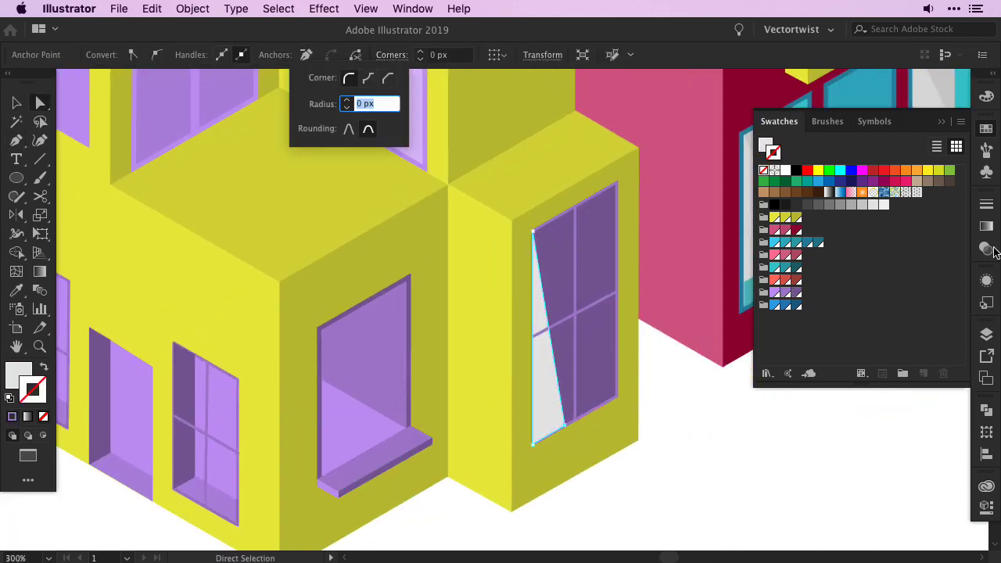
{"action": "key", "text": "ctrl+shift+F10"}
{"action": "key", "text": "p"}
{"action": "left_click", "coordinate": [566, 211]}
{"action": "left_click", "coordinate": [616, 183]}
{"action": "left_click", "coordinate": [618, 399]}
Step: Set the reflection to Soft Light and copy it onto the left and third front windows
{"action": "left_click", "coordinate": [825, 222]}
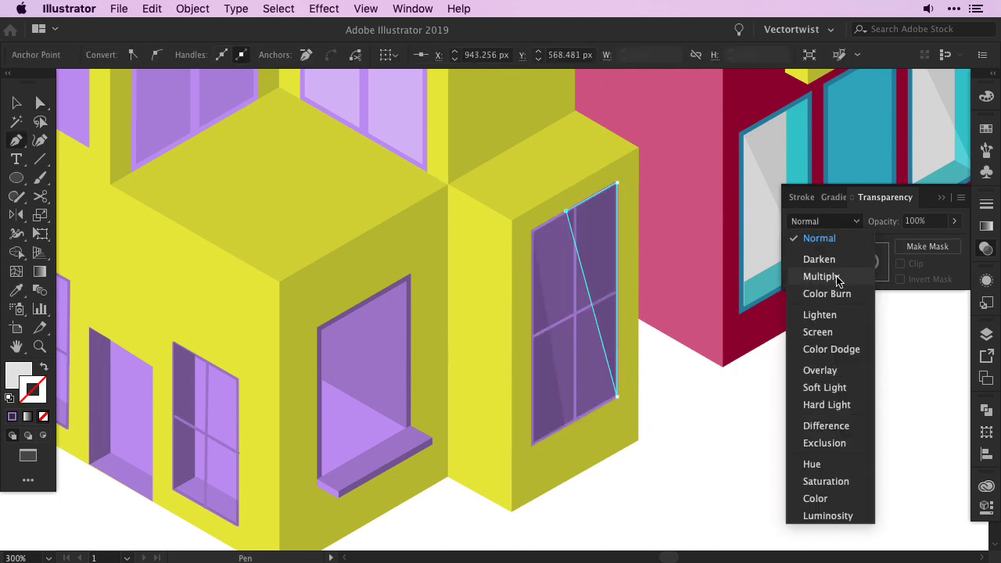
{"action": "left_click", "coordinate": [833, 276]}
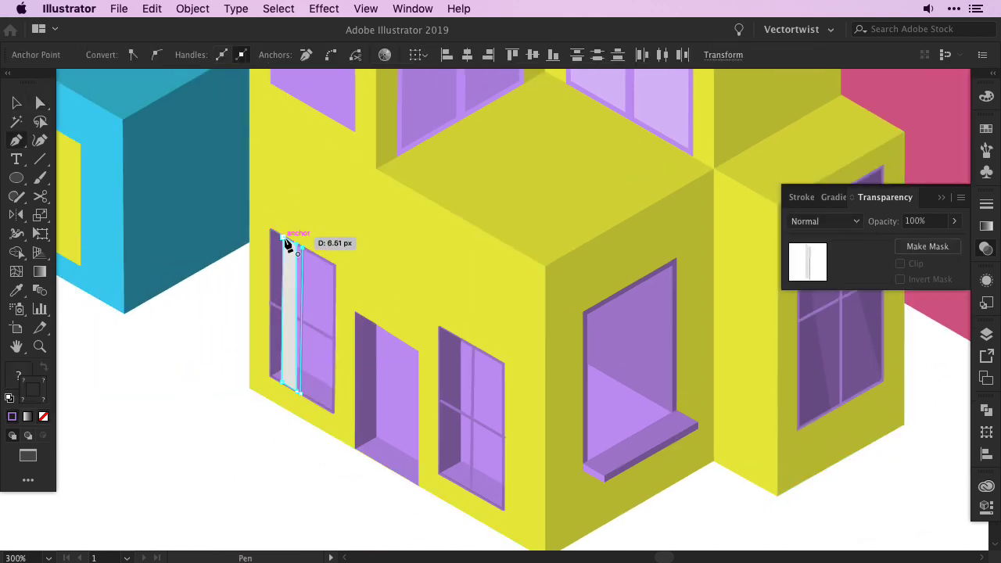
{"action": "left_click", "coordinate": [825, 222]}
{"action": "left_click", "coordinate": [813, 334]}
{"action": "left_click", "coordinate": [237, 422]}
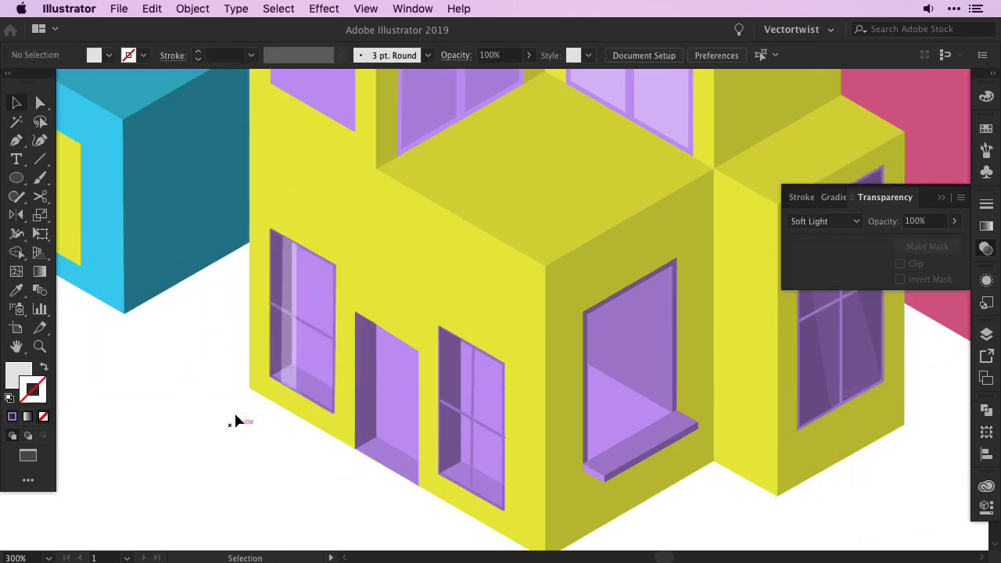
{"action": "left_click_drag", "start_coordinate": [311, 369], "coordinate": [287, 377]}
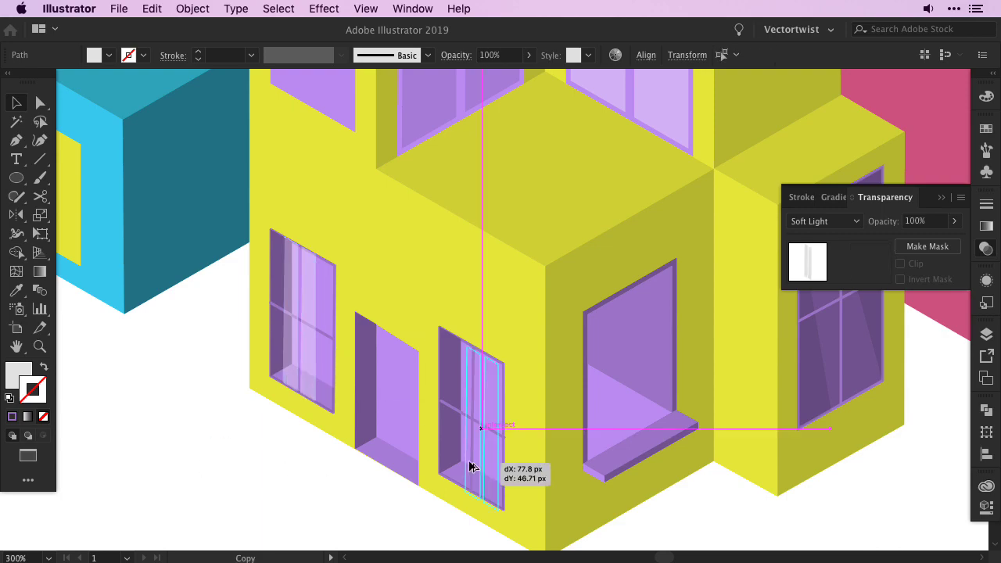
{"action": "left_click_drag", "start_coordinate": [469, 467], "coordinate": [469, 467]}
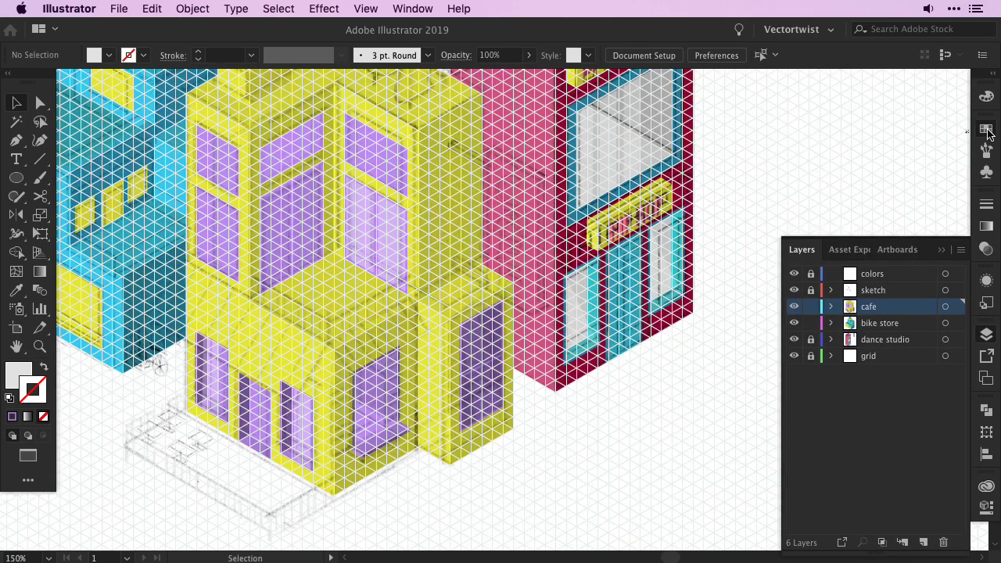
Step: Extrude the red ellipse into a 3D cylinder, then select the rod's end anchors
{"action": "left_click", "coordinate": [987, 130]}
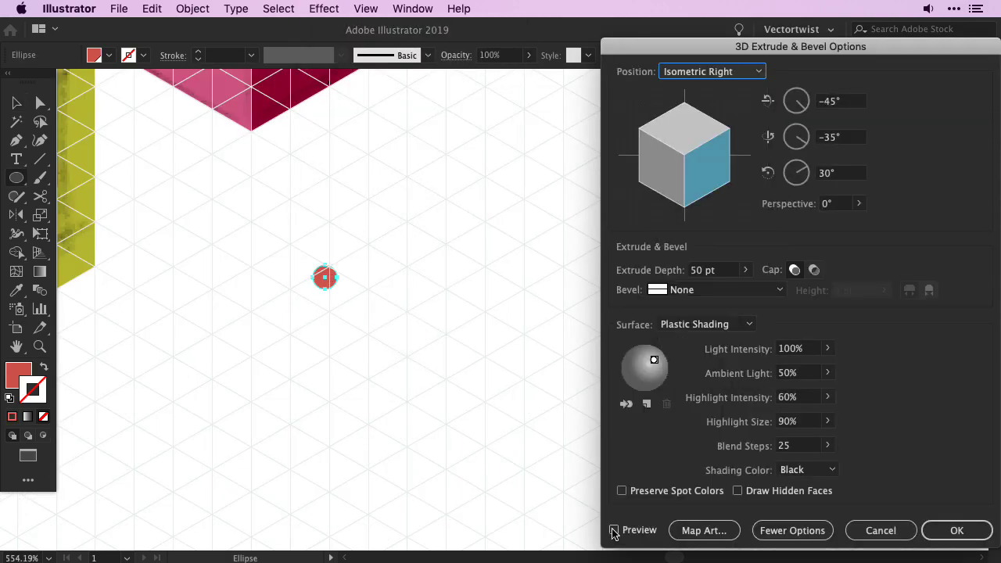
{"action": "left_click", "coordinate": [613, 530]}
{"action": "key", "text": "Return"}
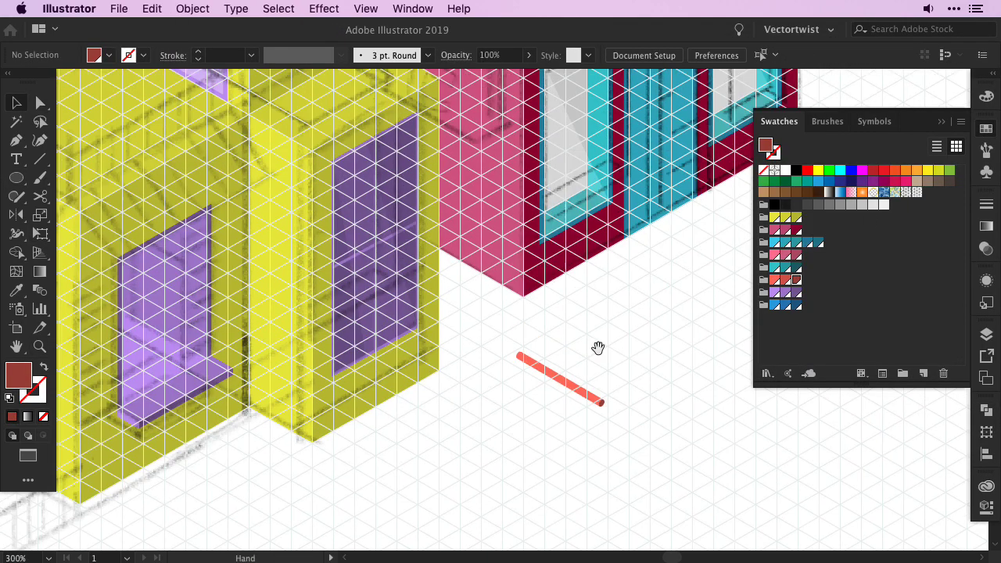
{"action": "key", "text": "a"}
{"action": "left_click", "coordinate": [530, 362]}
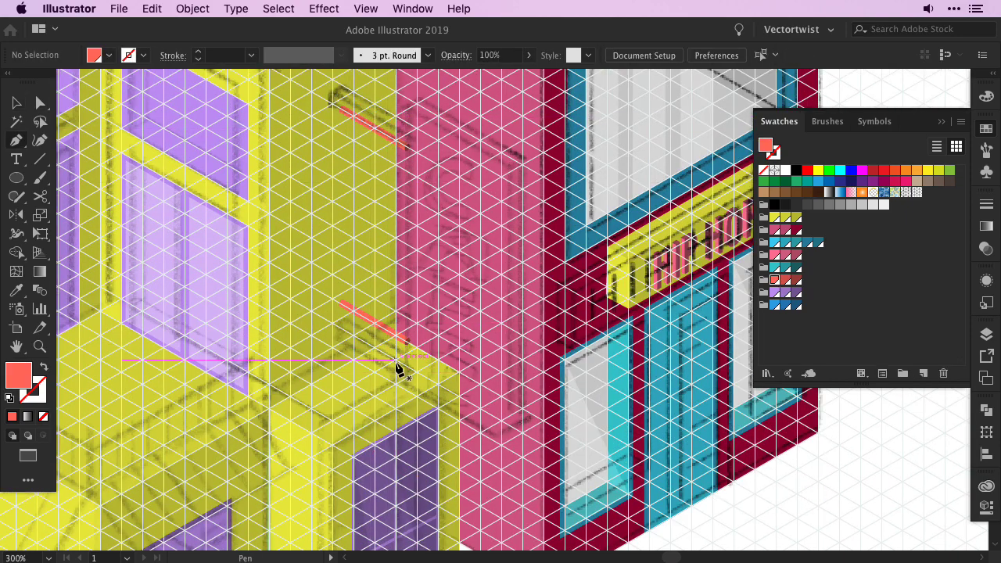
Step: Draw the four-cornered coral awning shape with the Pen tool
{"action": "left_click", "coordinate": [395, 361]}
{"action": "left_click", "coordinate": [500, 420]}
{"action": "left_click", "coordinate": [501, 154]}
{"action": "left_click", "coordinate": [395, 93]}
Step: Move the red rod up about 30 px and bring up the Blend tool step settings
{"action": "key", "text": "v"}
{"action": "left_click_drag", "start_coordinate": [380, 132], "coordinate": [380, 108]}
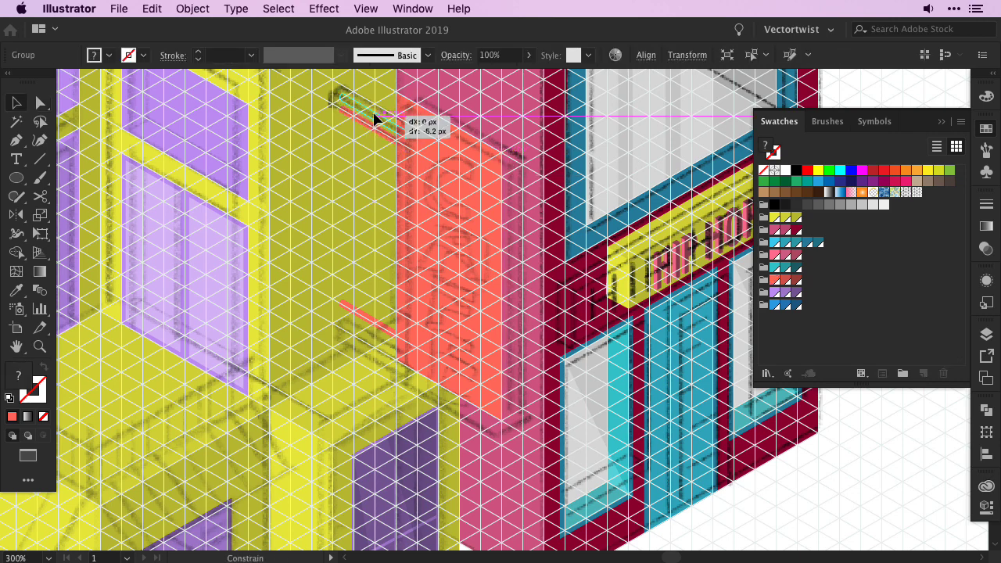
{"action": "left_click", "coordinate": [555, 293]}
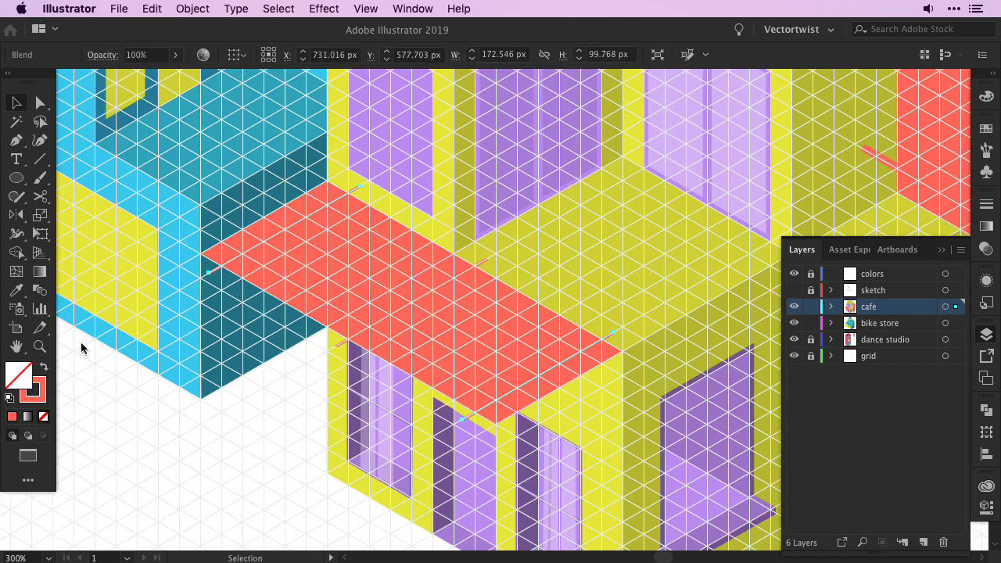
{"action": "double_click", "coordinate": [40, 290]}
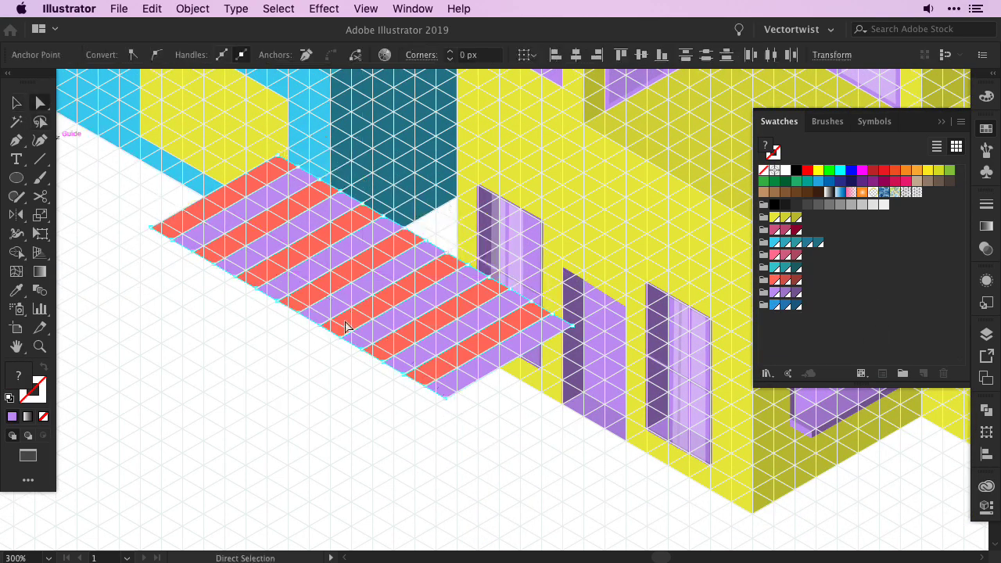
Step: Skew the striped blend into isometric shape and blend the two drawn purple lines
{"action": "left_click_drag", "start_coordinate": [346, 323], "coordinate": [469, 465]}
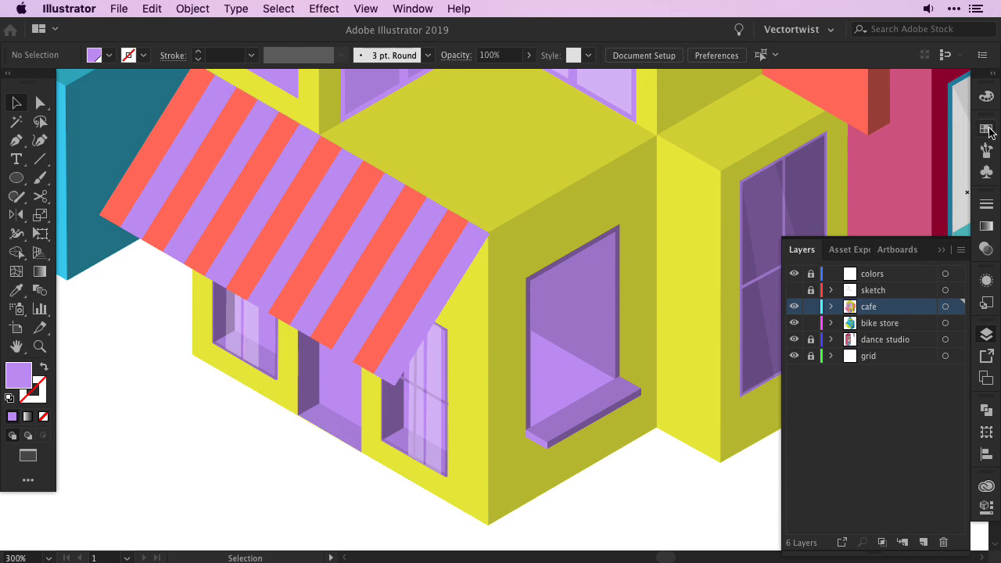
{"action": "left_click", "coordinate": [986, 130]}
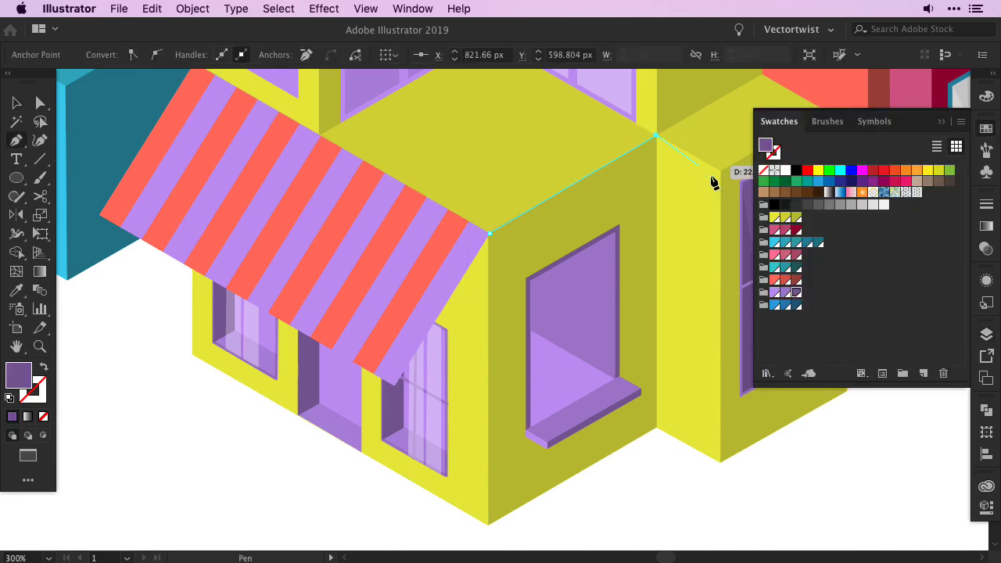
{"action": "key", "text": "v"}
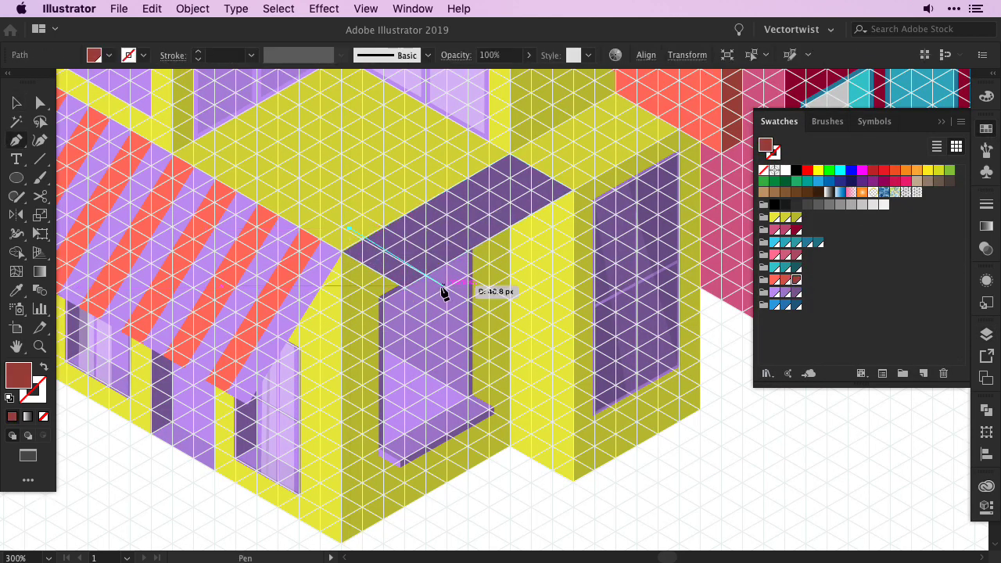
{"action": "left_click", "coordinate": [442, 291]}
{"action": "key", "text": "ctrl+a"}
{"action": "double_click", "coordinate": [40, 290]}
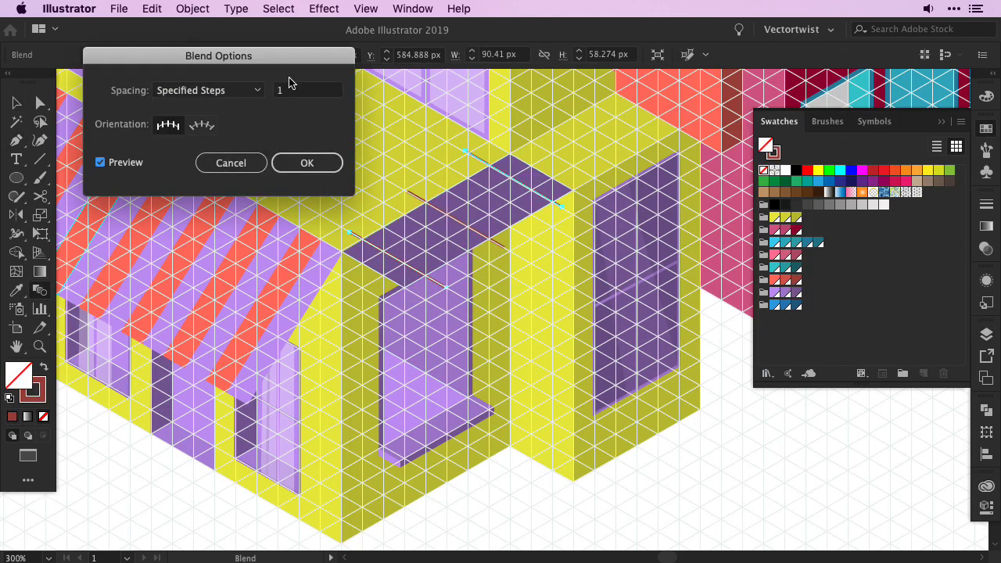
{"action": "key", "text": "Escape"}
{"action": "key", "text": "Delete"}
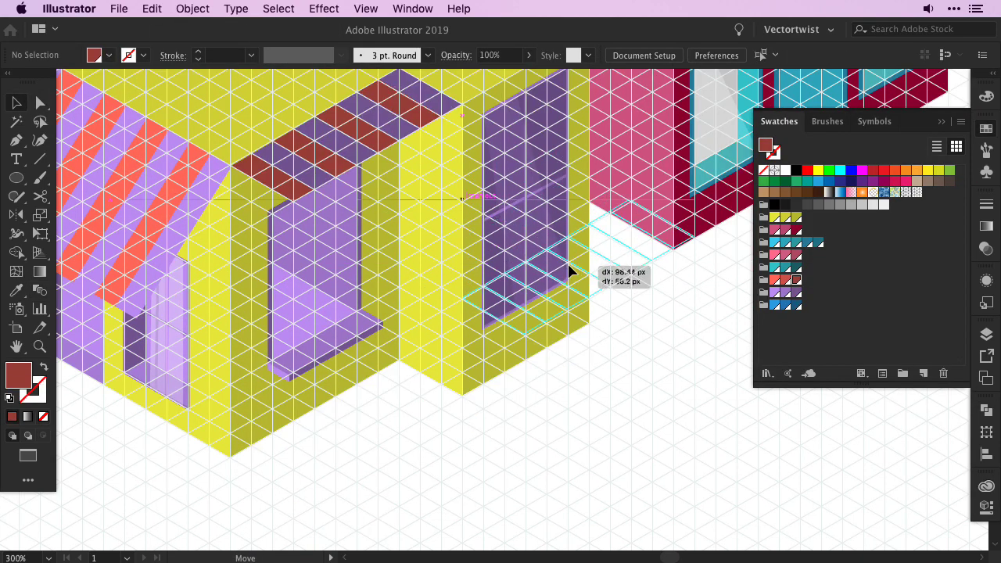
Step: Move the striped face above the window, rotate it 30°, and shorten it into a thin strip
{"action": "left_click_drag", "start_coordinate": [607, 324], "coordinate": [421, 305]}
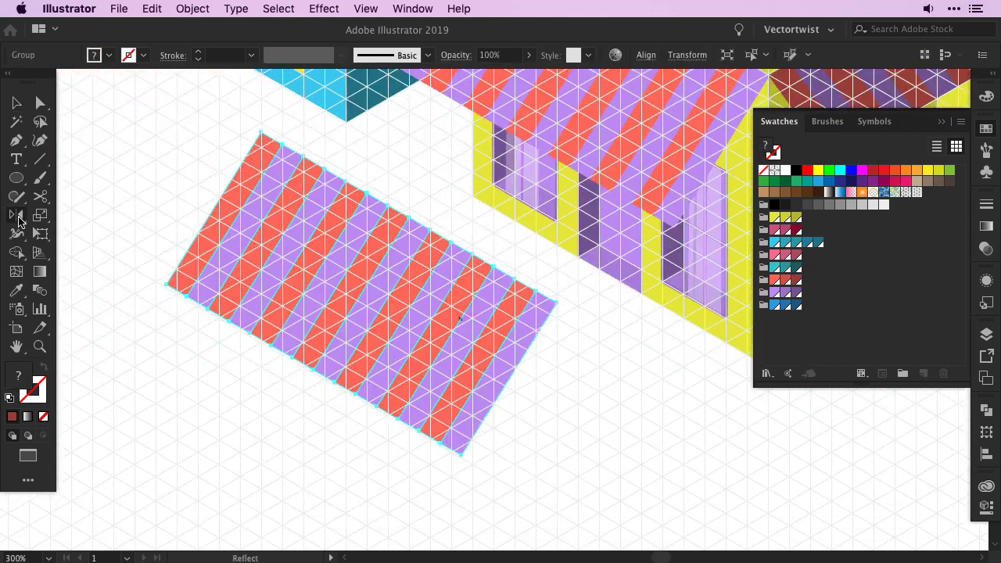
{"action": "type", "text": "30"}
{"action": "key", "text": "Return"}
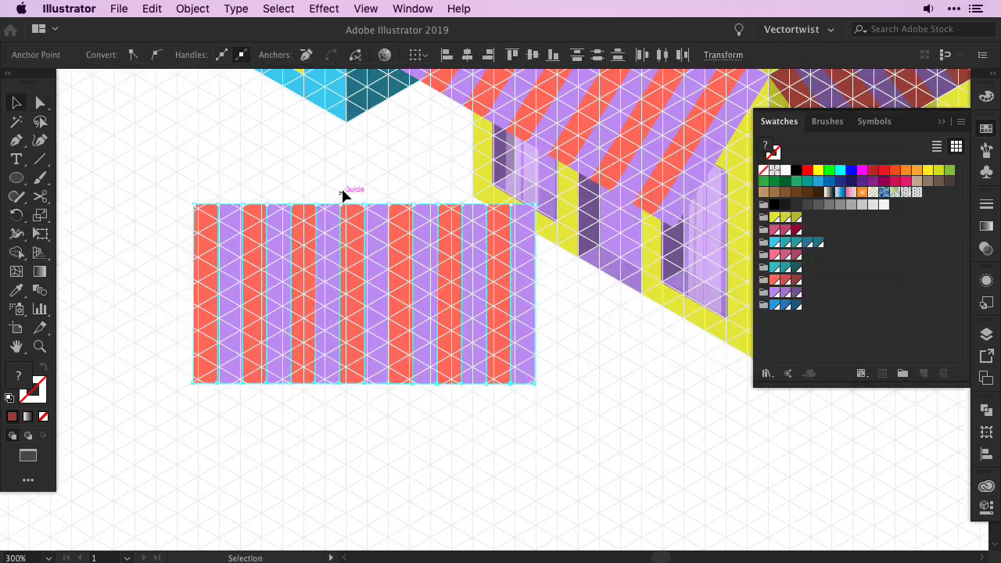
{"action": "left_click_drag", "start_coordinate": [523, 389], "coordinate": [388, 250]}
Step: Rotate the strip -15° and fit it along the awning's front edge
{"action": "key", "text": "v"}
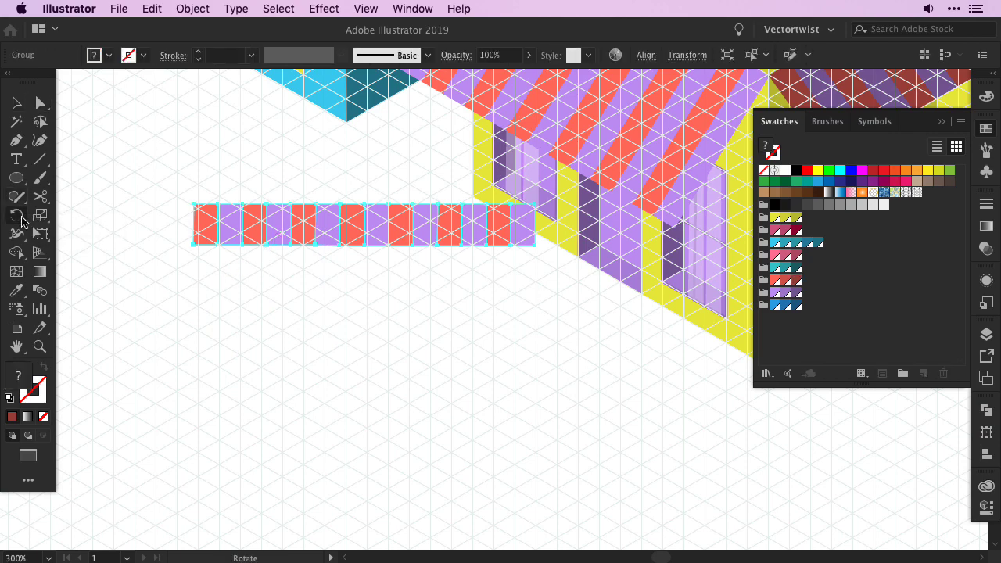
{"action": "double_click", "coordinate": [16, 215]}
{"action": "type", "text": "-15"}
{"action": "key", "text": "Tab"}
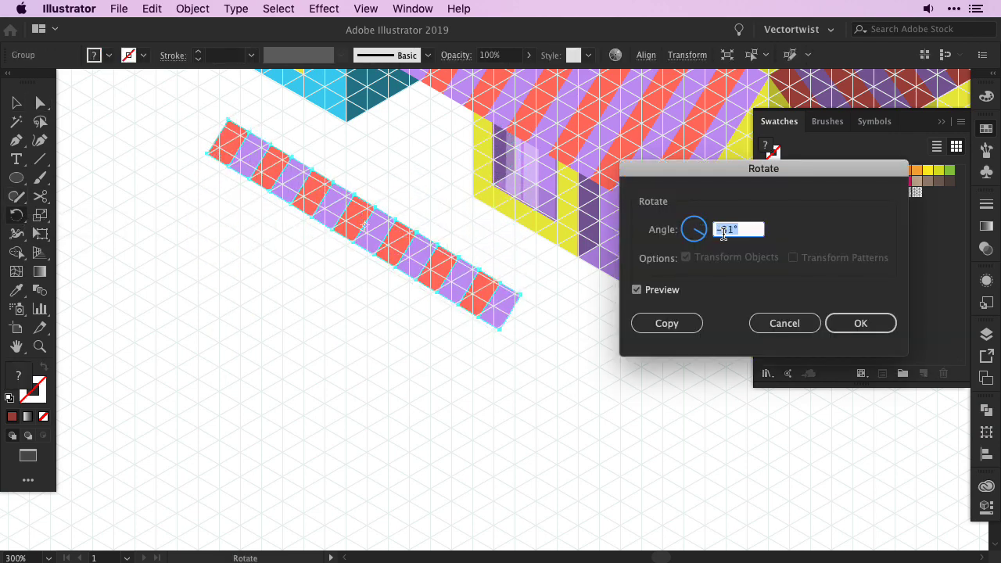
{"action": "key", "text": "Return"}
{"action": "left_click_drag", "start_coordinate": [521, 339], "coordinate": [557, 314]}
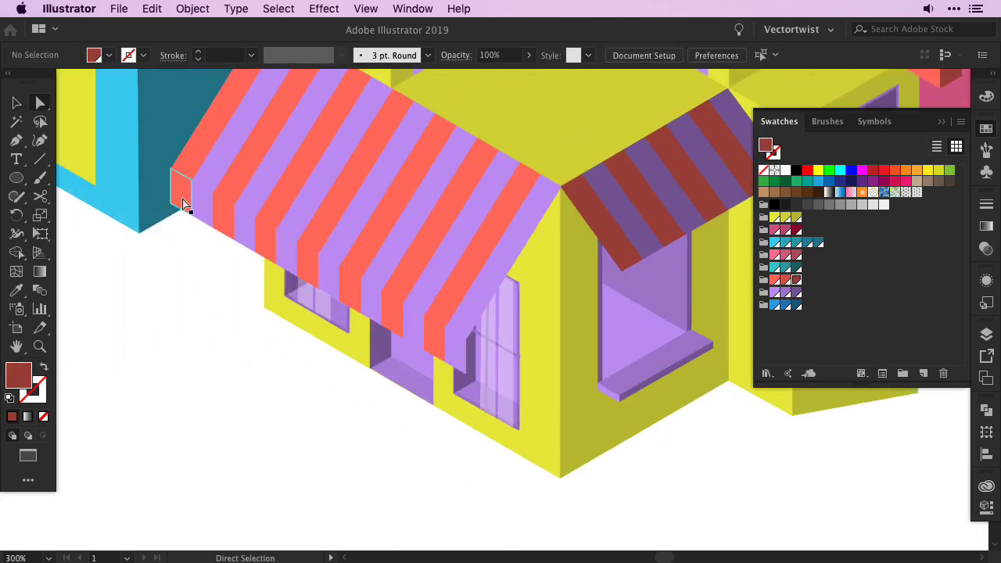
Step: Recolour both awnings' red stripes to a darker red
{"action": "left_click", "coordinate": [386, 255]}
{"action": "left_click", "coordinate": [280, 169]}
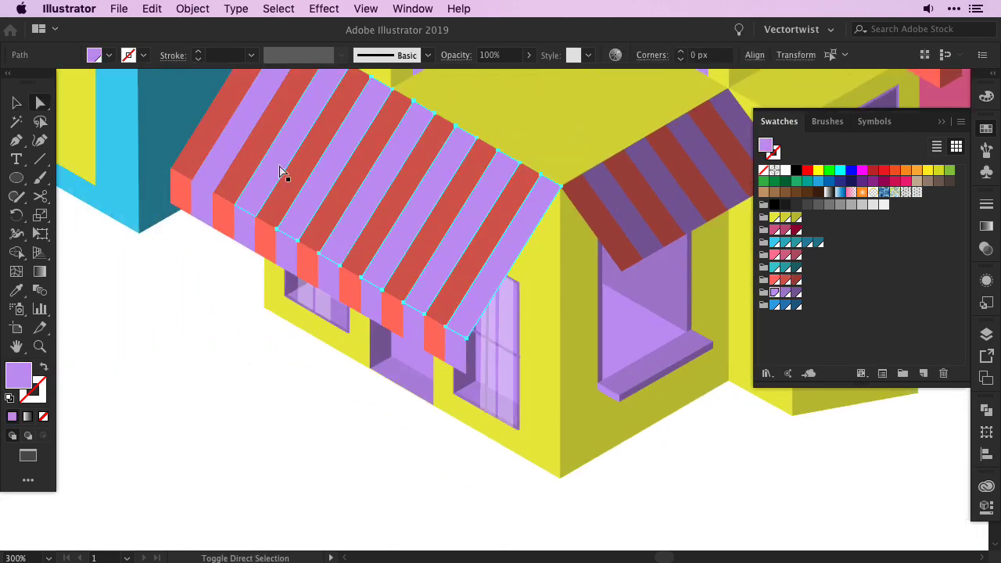
{"action": "scroll", "coordinate": [518, 451], "scroll_direction": "right", "scroll_amount": 5}
{"action": "left_click", "coordinate": [477, 225]}
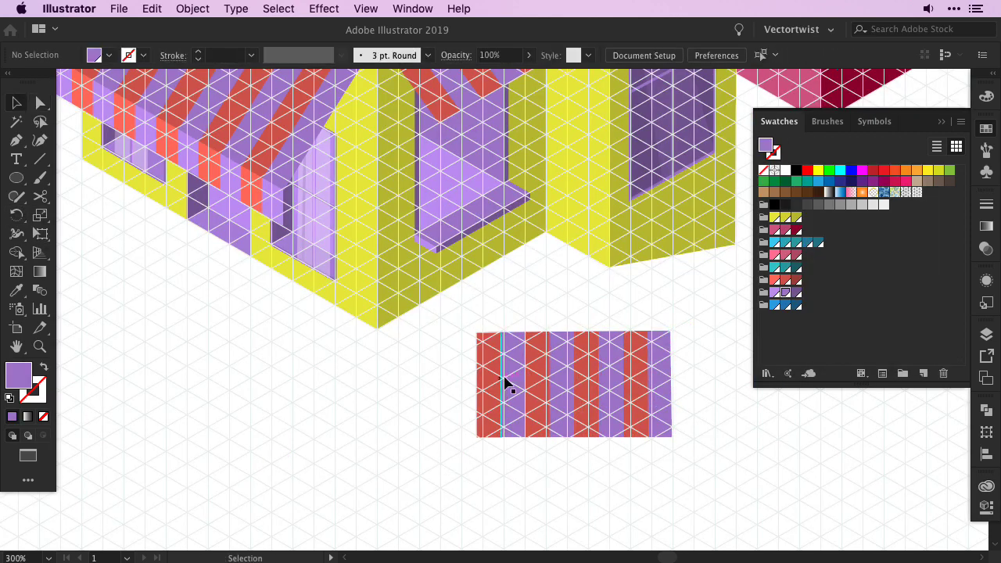
Step: Rotate the striped rectangle 60° and shift its end anchors to form the side valance
{"action": "left_click", "coordinate": [506, 383]}
{"action": "key", "text": "r"}
{"action": "key", "text": "Return"}
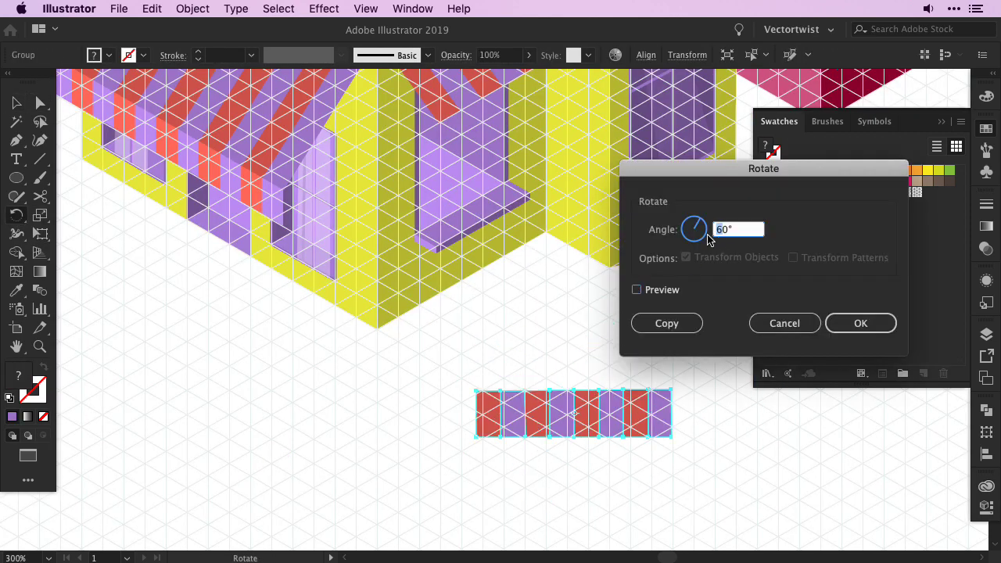
{"action": "left_click_drag", "start_coordinate": [690, 368], "coordinate": [697, 364]}
{"action": "left_click_drag", "start_coordinate": [487, 495], "coordinate": [478, 498]}
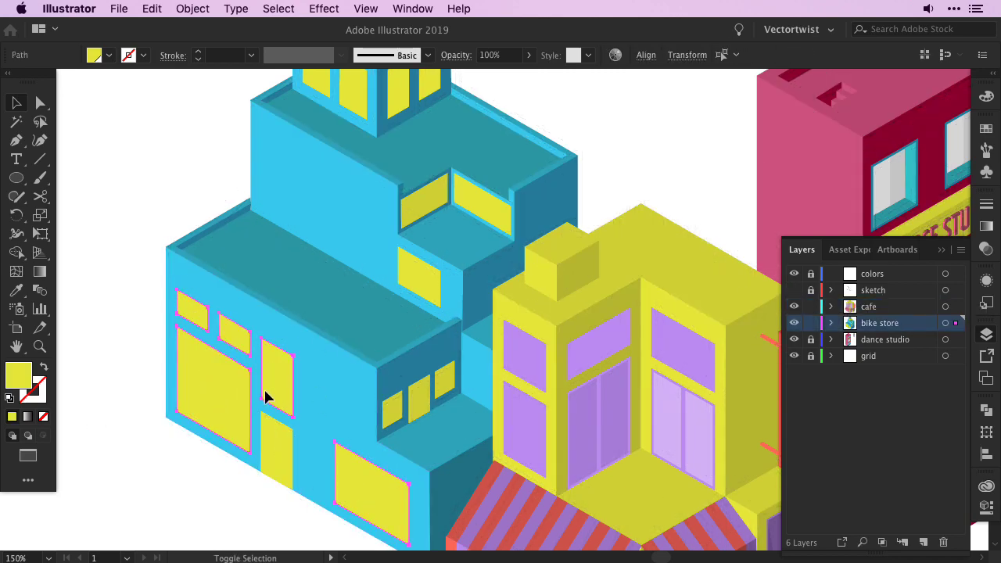
Step: Inset the bike store windows with a -1 px offset path and grey panes
{"action": "left_click", "coordinate": [193, 8]}
{"action": "left_click", "coordinate": [371, 398]}
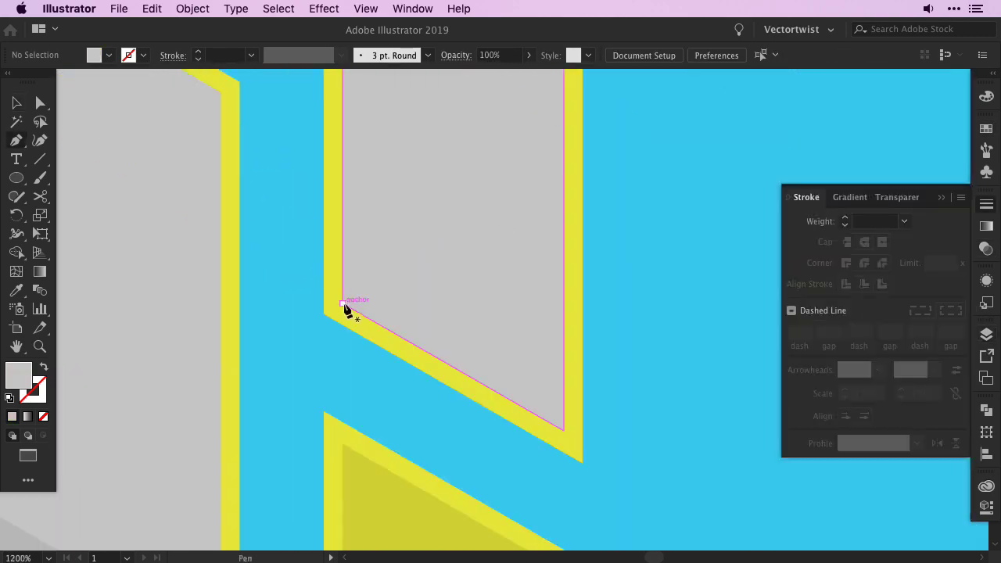
{"action": "left_click_drag", "start_coordinate": [344, 305], "coordinate": [362, 300]}
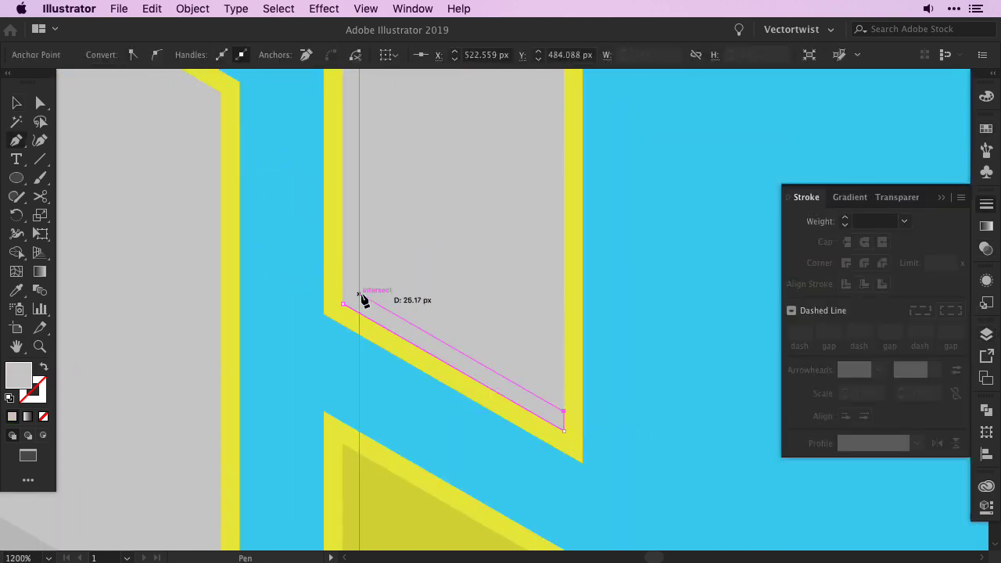
{"action": "left_click", "coordinate": [906, 199]}
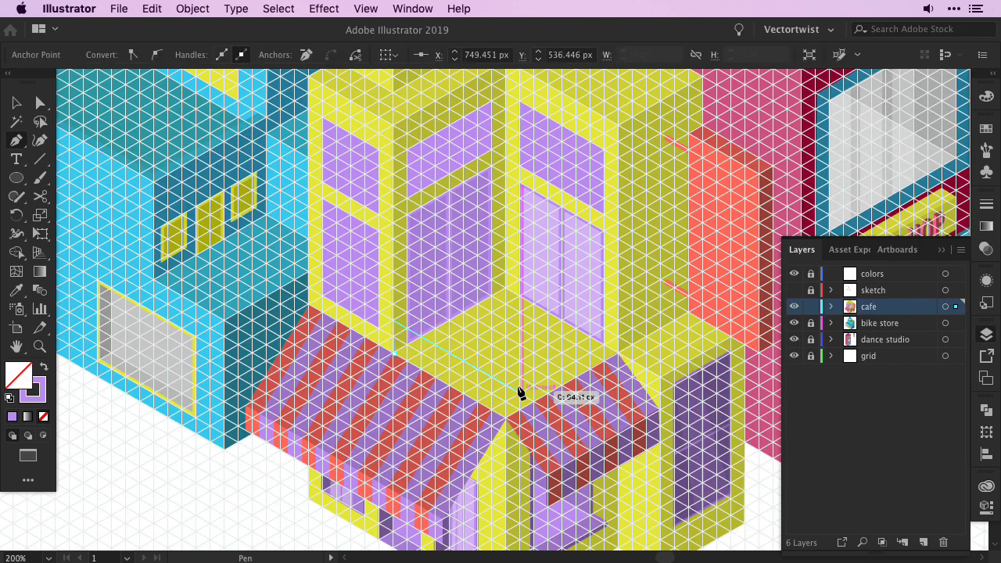
Step: Stroke the two railing lines purple and blend them with 20 specified steps
{"action": "left_click", "coordinate": [796, 292]}
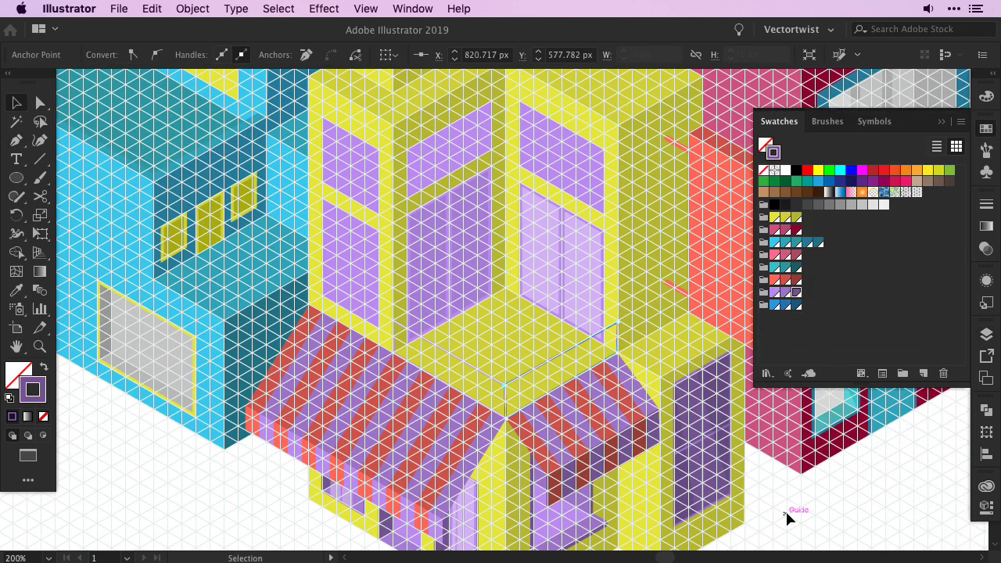
{"action": "key", "text": "alt+ctrl+b"}
{"action": "double_click", "coordinate": [40, 290]}
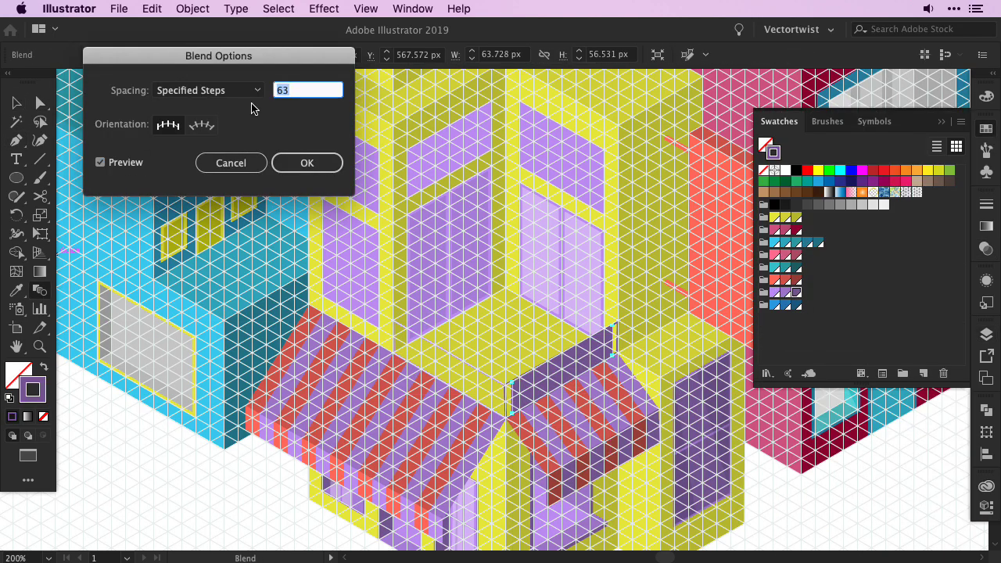
{"action": "type", "text": "20"}
{"action": "left_click", "coordinate": [101, 161]}
{"action": "left_click", "coordinate": [308, 161]}
{"action": "scroll", "coordinate": [528, 386], "scroll_direction": "up", "scroll_amount": 5}
Step: Lengthen the bottom of the railing's end post with Direct Selection
{"action": "key", "text": "a"}
{"action": "left_click_drag", "start_coordinate": [419, 201], "coordinate": [420, 384]}
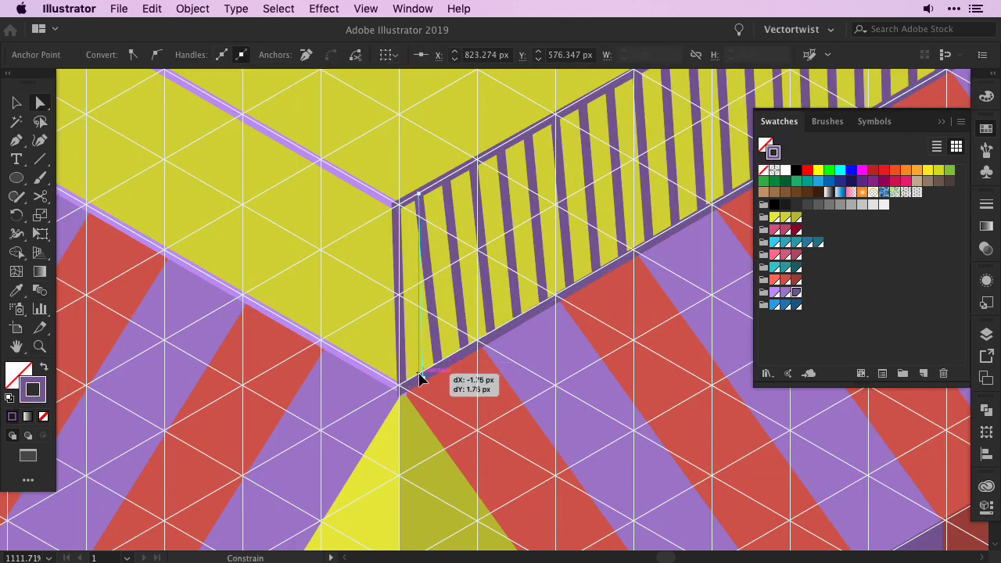
{"action": "scroll", "coordinate": [420, 384], "scroll_direction": "up", "scroll_amount": 3}
{"action": "scroll", "coordinate": [473, 454], "scroll_direction": "down", "scroll_amount": 5}
Step: Reflect a vertical copy of the railing onto the balcony's other side
{"action": "left_click", "coordinate": [380, 330]}
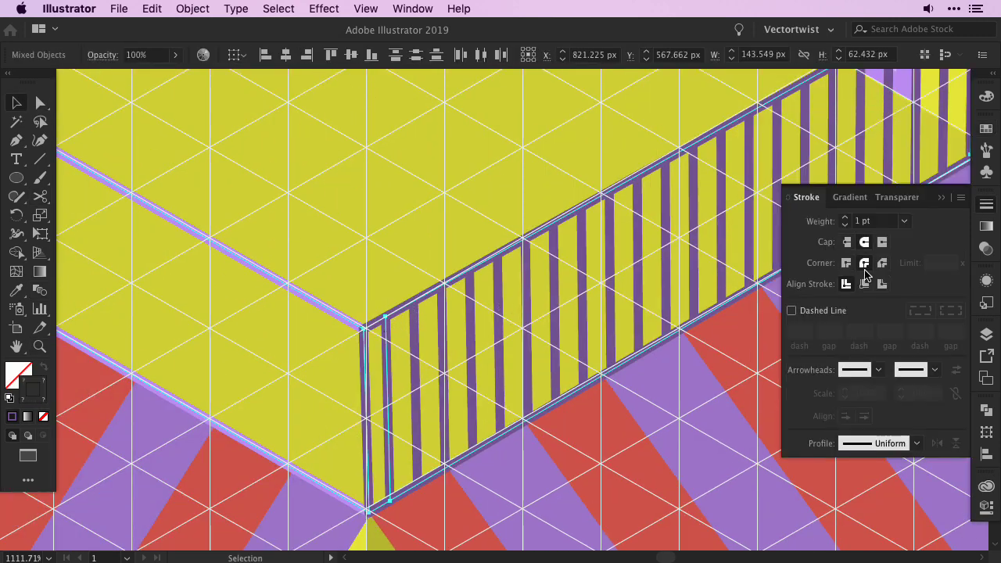
{"action": "double_click", "coordinate": [17, 219]}
{"action": "left_click", "coordinate": [747, 352]}
{"action": "mouse_move", "coordinate": [649, 123]}
{"action": "left_mouse_down"}
{"action": "mouse_move", "coordinate": [485, 319]}
{"action": "mouse_move", "coordinate": [529, 440]}
{"action": "left_mouse_up"}
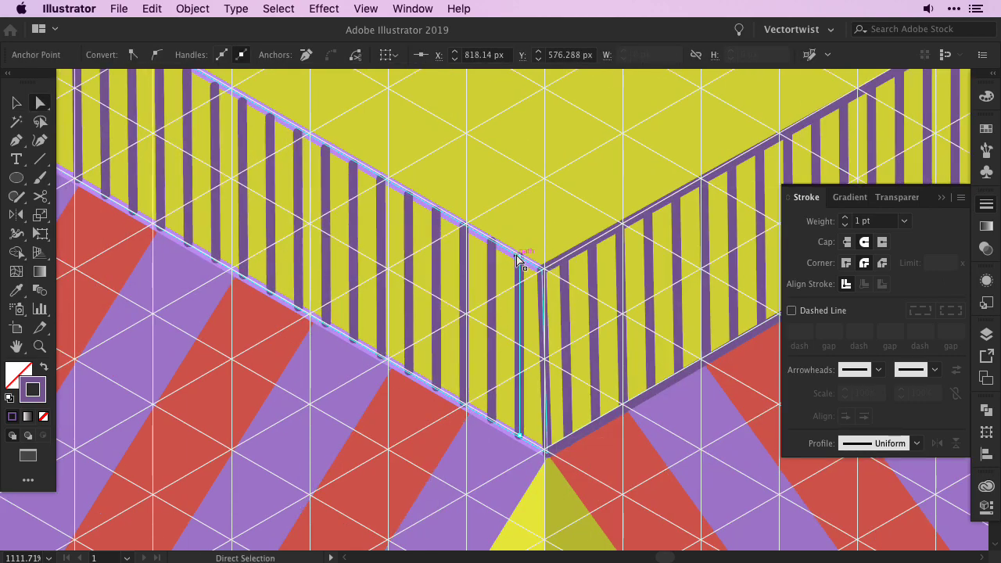
{"action": "scroll", "coordinate": [258, 100], "scroll_direction": "up", "scroll_amount": 3}
Step: Shift the dark window panel and corner anchors to form the left window's recessed sill
{"action": "left_click", "coordinate": [256, 99]}
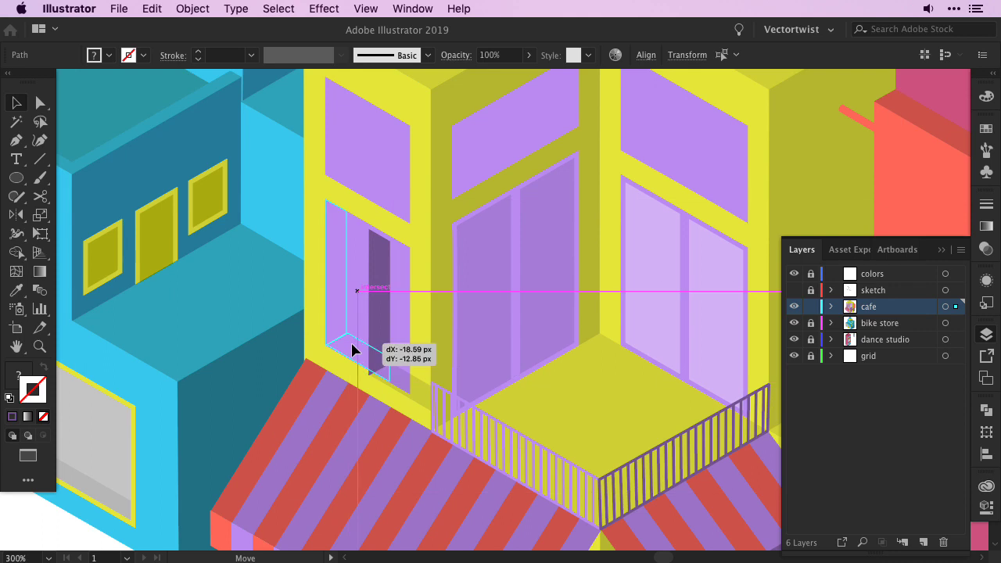
{"action": "left_click_drag", "start_coordinate": [354, 350], "coordinate": [353, 350]}
{"action": "key", "text": "a"}
{"action": "left_click_drag", "start_coordinate": [403, 372], "coordinate": [410, 376]}
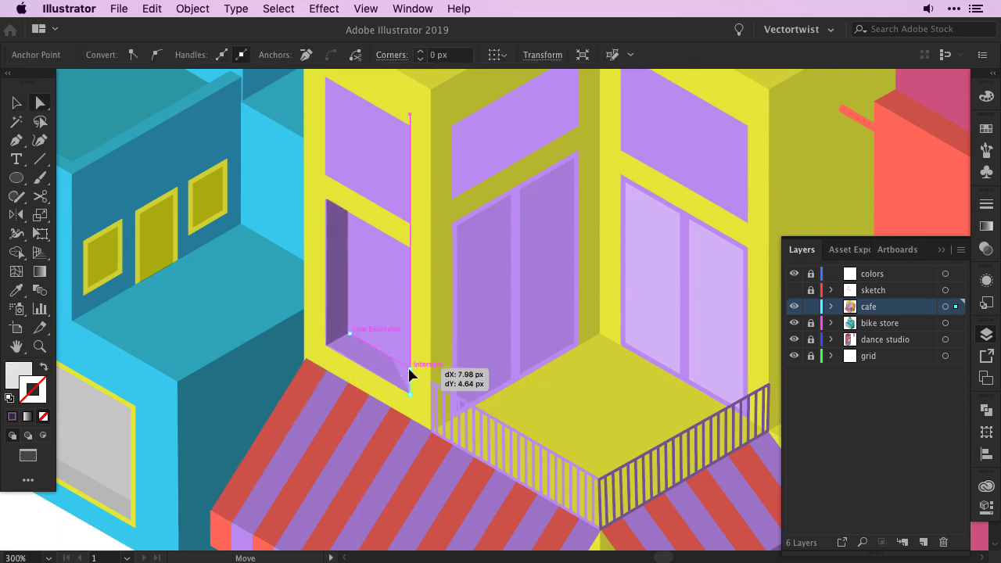
{"action": "left_click", "coordinate": [347, 344]}
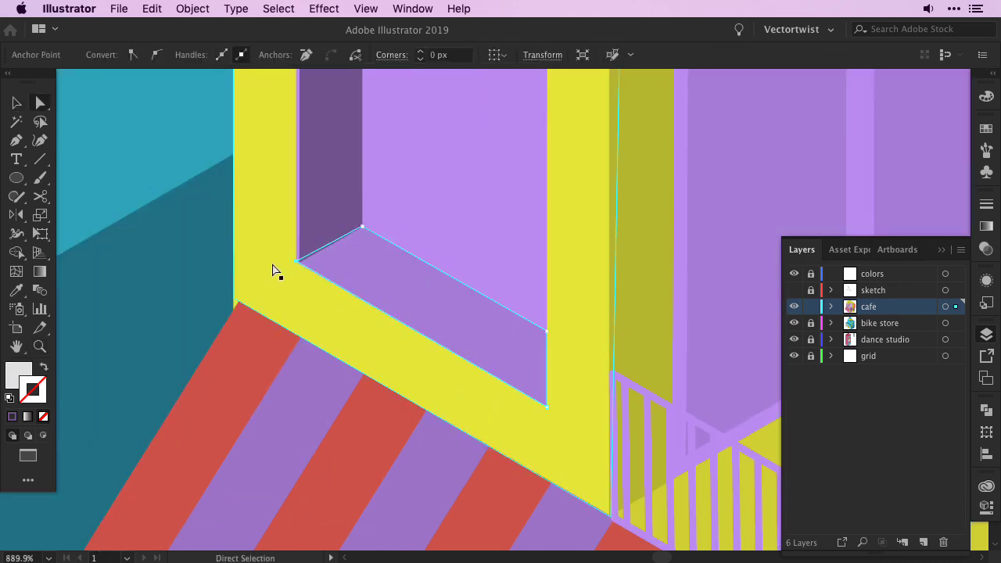
{"action": "key", "text": "ctrl+minus"}
{"action": "key", "text": "ctrl+minus"}
{"action": "key", "text": "ctrl+minus"}
{"action": "key", "text": "ctrl+minus"}
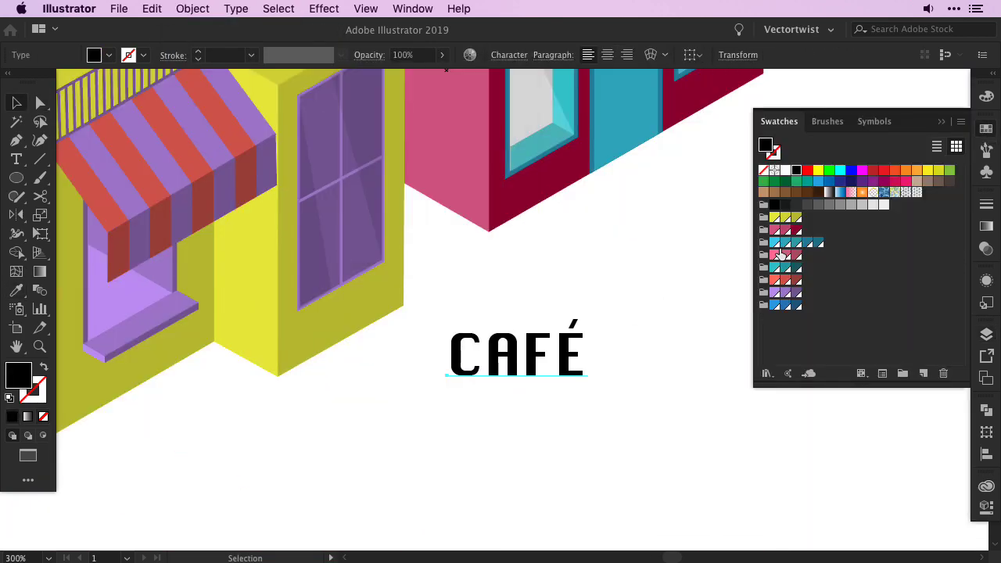
Step: Extrude the CAFÉ text in 3D, Isometric Left position, 4 pt depth
{"action": "left_click", "coordinate": [324, 8]}
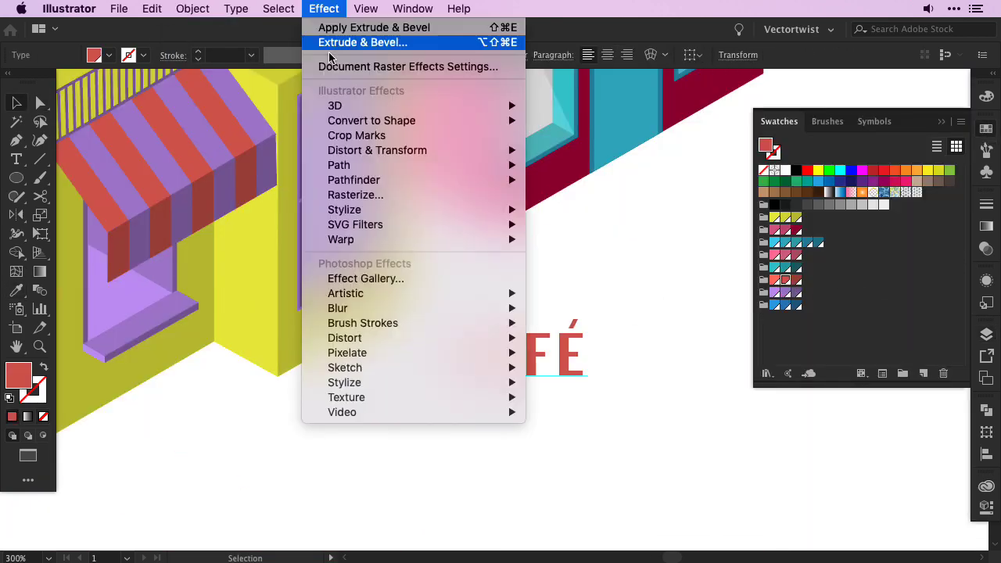
{"action": "left_click", "coordinate": [329, 44]}
{"action": "left_click", "coordinate": [712, 71]}
{"action": "left_click", "coordinate": [731, 326]}
{"action": "double_click", "coordinate": [708, 270]}
{"action": "type", "text": "4"}
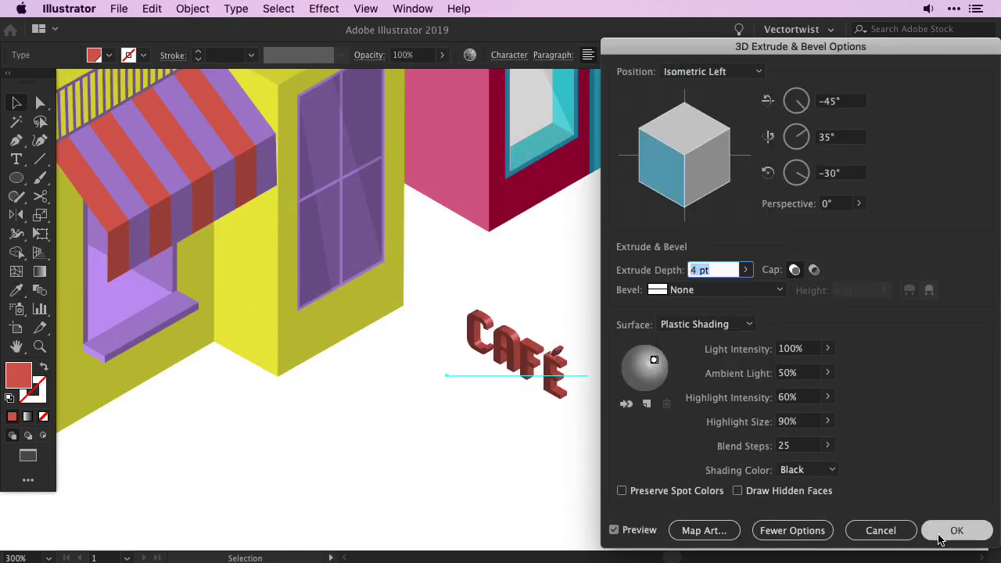
{"action": "left_click", "coordinate": [939, 539]}
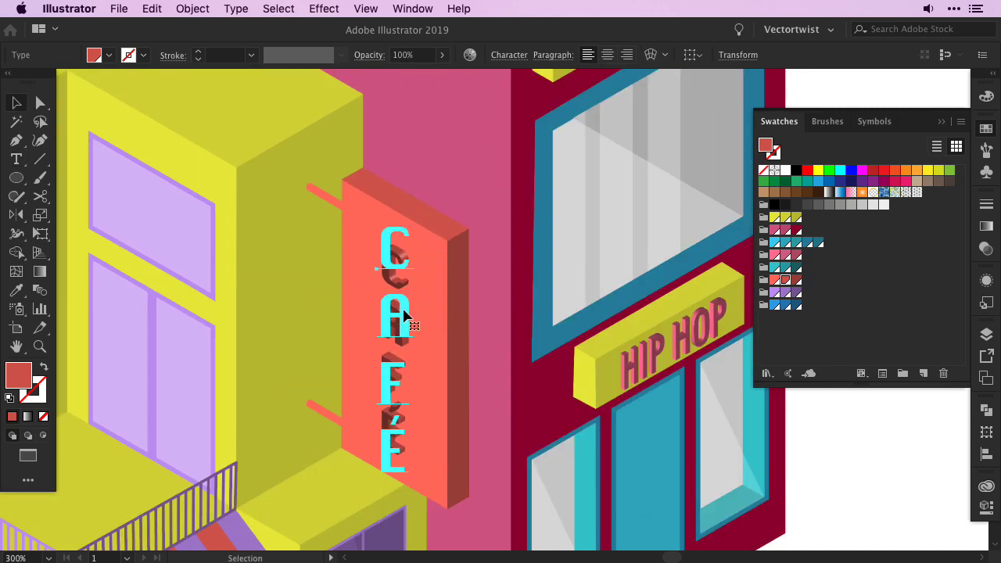
Step: Set the CAFÉ letters to Arial Black at 34 pt in lilac and reconfirm the 3D extrusion
{"action": "left_click", "coordinate": [509, 55]}
{"action": "left_click", "coordinate": [412, 9]}
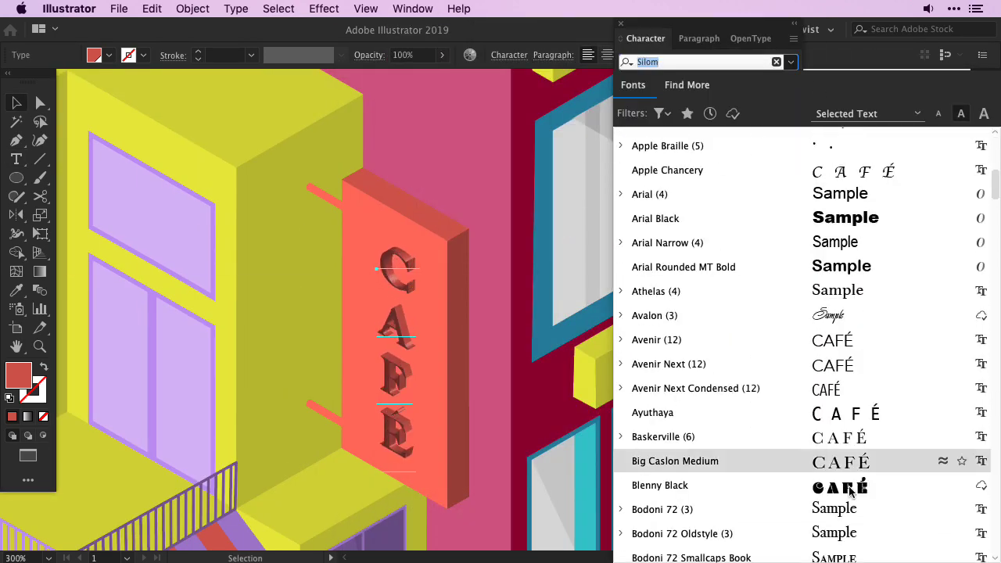
{"action": "scroll", "coordinate": [853, 328], "scroll_direction": "down", "scroll_amount": 10}
{"action": "scroll", "coordinate": [899, 258], "scroll_direction": "down", "scroll_amount": 3}
{"action": "scroll", "coordinate": [860, 274], "scroll_direction": "down", "scroll_amount": 4}
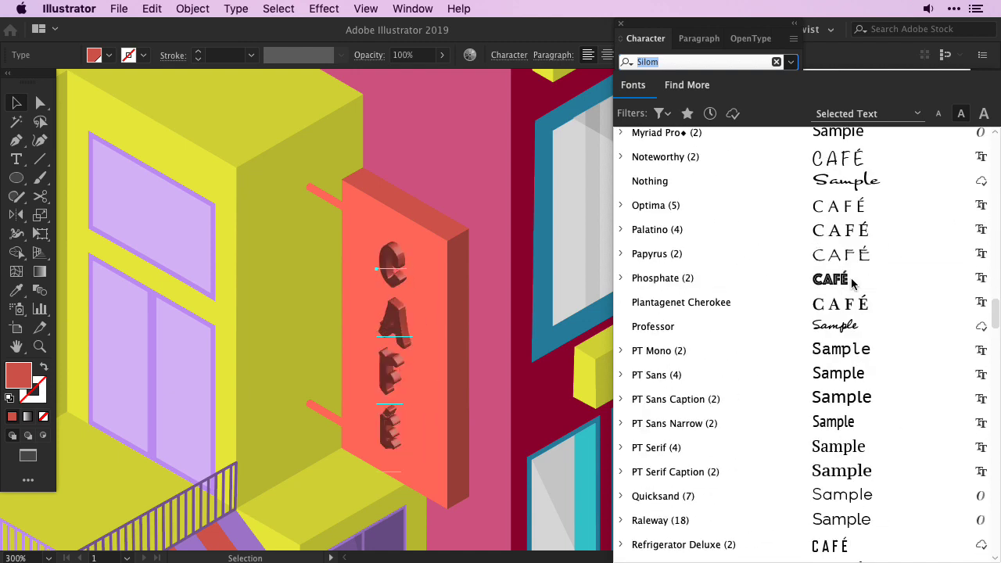
{"action": "key", "text": "Escape"}
{"action": "left_click", "coordinate": [790, 108]}
{"action": "left_click", "coordinate": [817, 340]}
{"action": "left_click", "coordinate": [642, 105]}
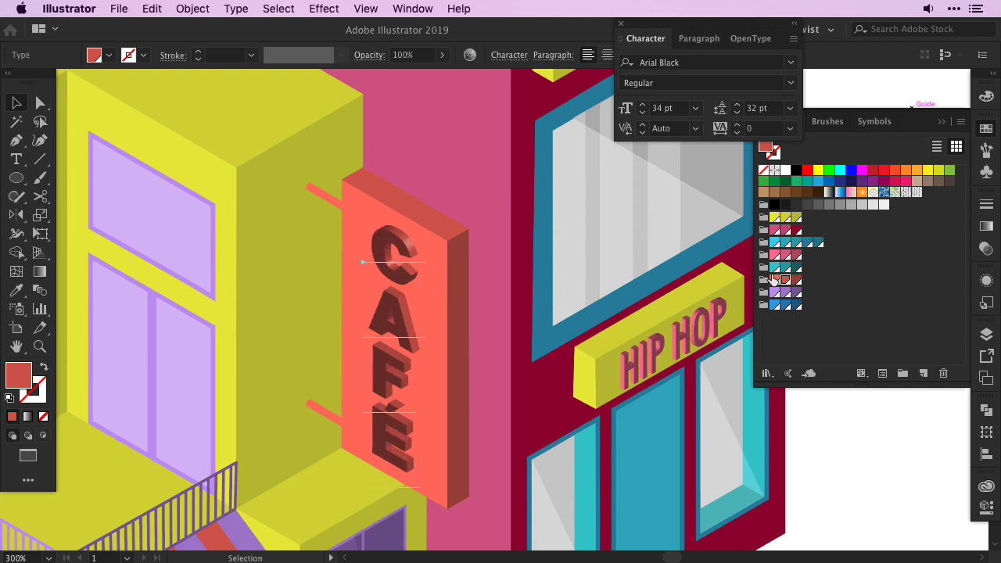
{"action": "left_click", "coordinate": [898, 289]}
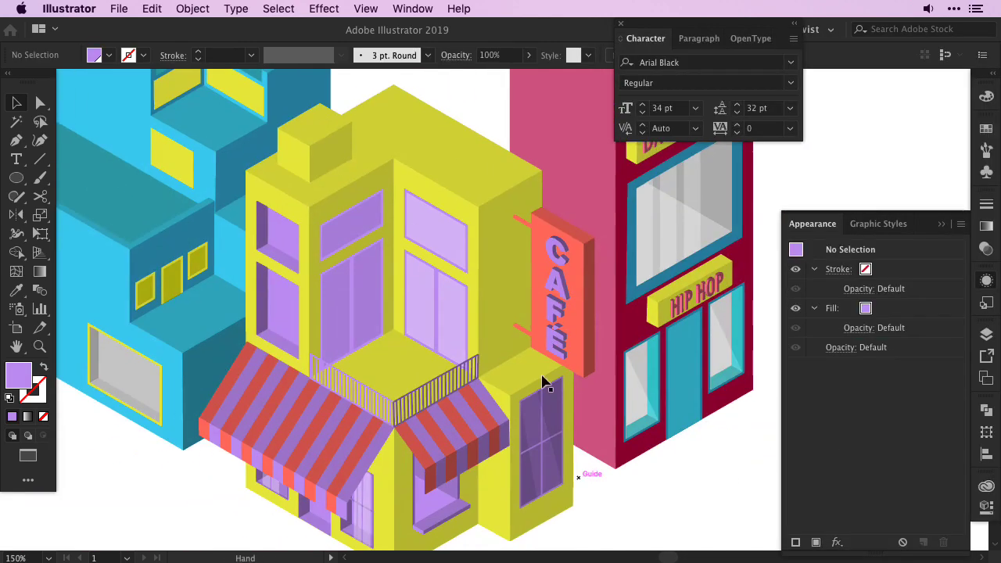
{"action": "left_click", "coordinate": [590, 262]}
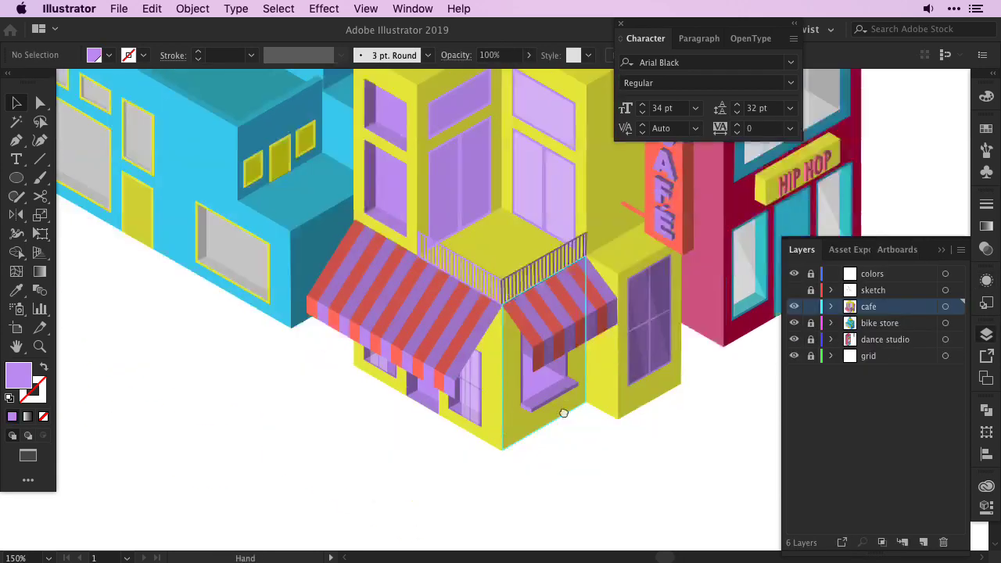
Step: Draw the patio base's side face with the Pen and turn it into a purple outline
{"action": "left_click", "coordinate": [784, 225]}
{"action": "left_click", "coordinate": [286, 397]}
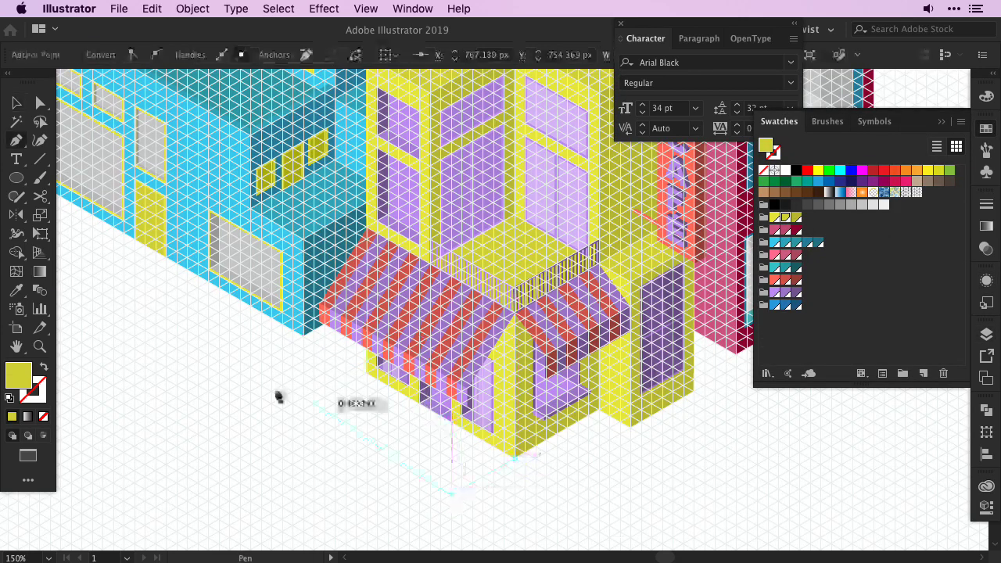
{"action": "left_click", "coordinate": [344, 362]}
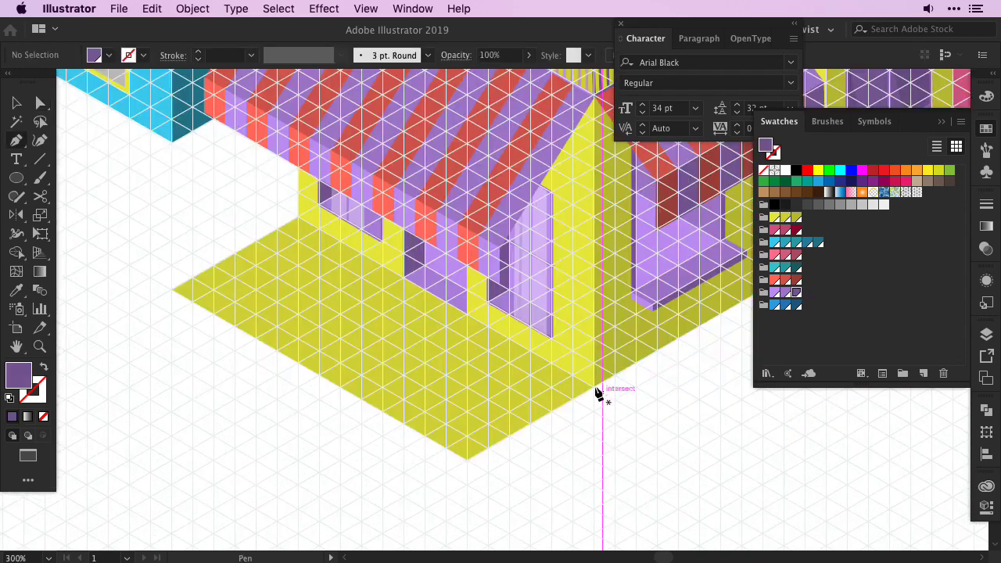
{"action": "left_click", "coordinate": [596, 387]}
{"action": "left_click", "coordinate": [469, 458]}
{"action": "left_click", "coordinate": [469, 410]}
{"action": "left_click", "coordinate": [592, 344]}
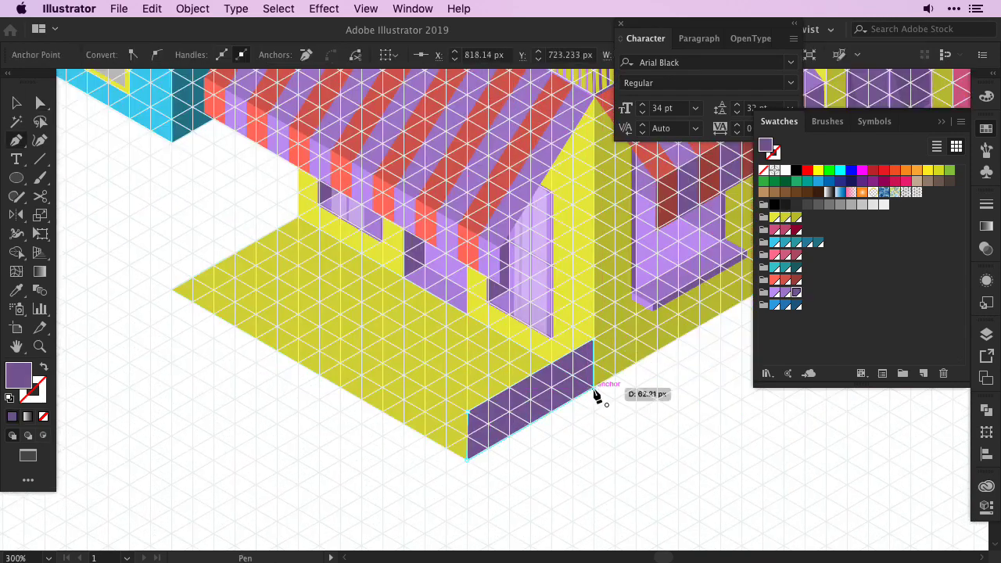
{"action": "left_click", "coordinate": [596, 387]}
{"action": "left_click", "coordinate": [469, 457]}
{"action": "left_click", "coordinate": [172, 286]}
{"action": "key", "text": "shift+x"}
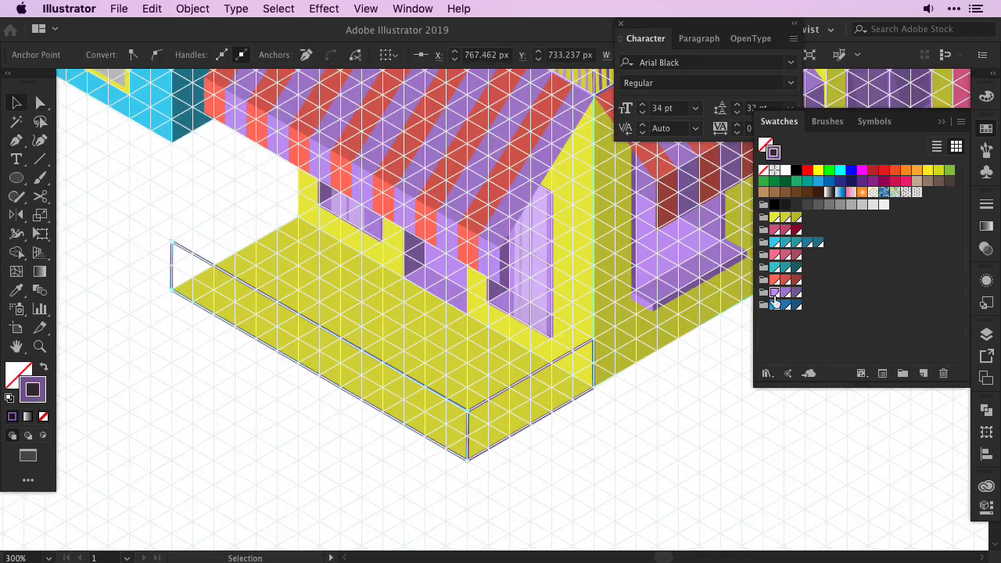
Step: Copy the outline face upward as the top rail and draw a vertical rail line
{"action": "key", "text": "v"}
{"action": "left_click_drag", "start_coordinate": [470, 410], "coordinate": [207, 225]}
{"action": "left_click_drag", "start_coordinate": [318, 312], "coordinate": [318, 399]}
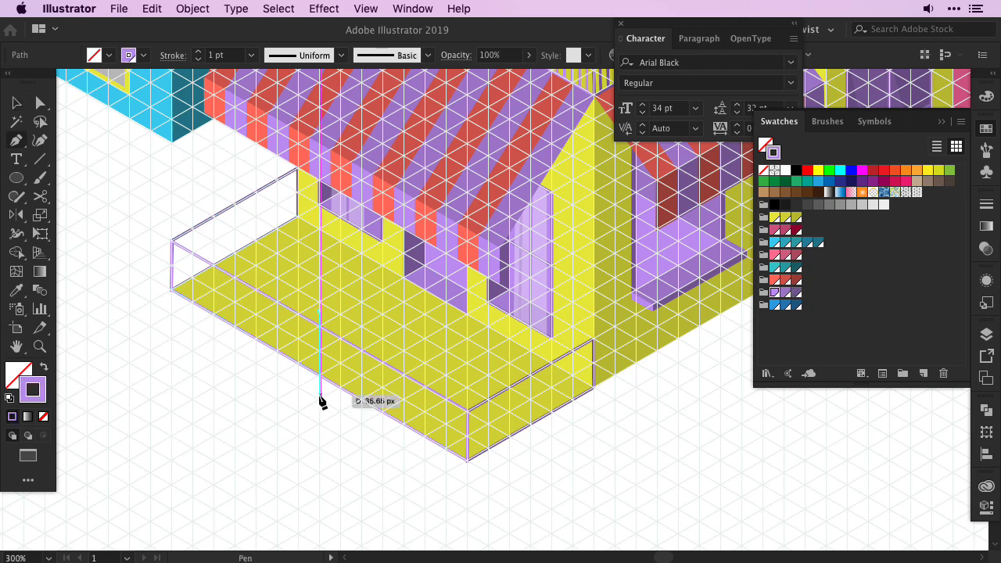
{"action": "left_click_drag", "start_coordinate": [318, 344], "coordinate": [361, 383]}
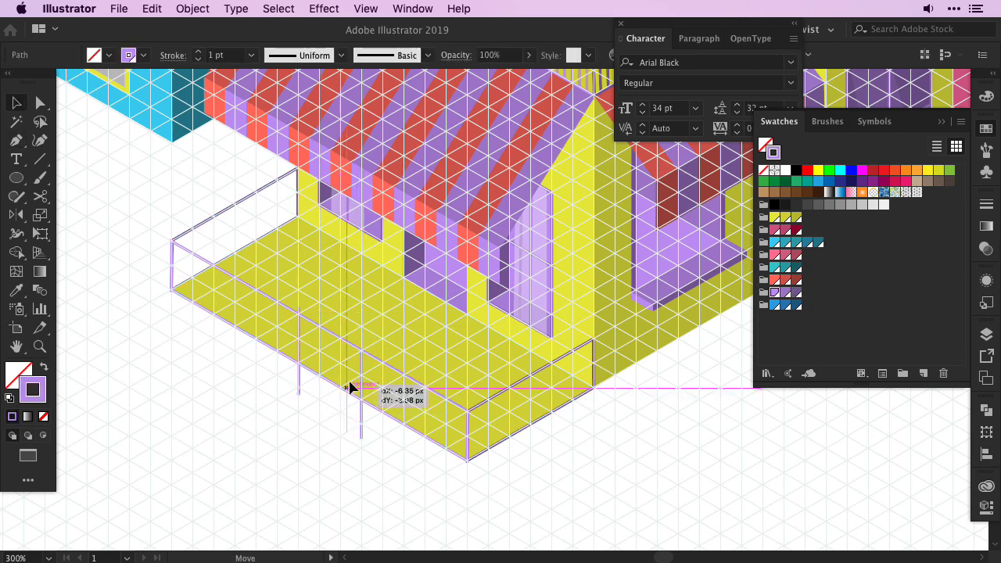
Step: Hide the isometric grid and blend the two vertical rail lines together
{"action": "key", "text": "ctrl+shift+F9"}
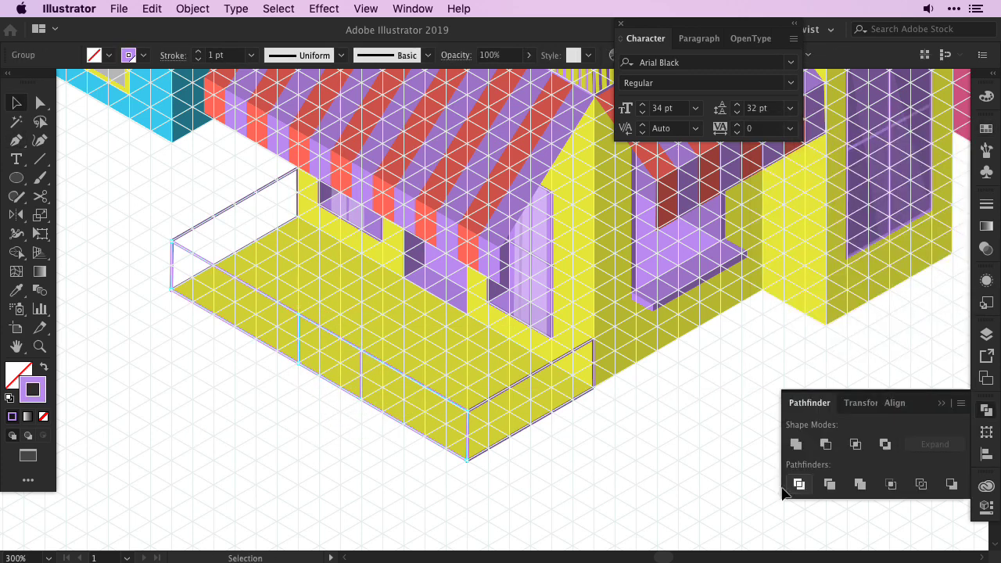
{"action": "key", "text": "ctrl+semicolon"}
{"action": "left_click_drag", "start_coordinate": [225, 381], "coordinate": [253, 429]}
{"action": "left_click", "coordinate": [550, 440]}
{"action": "left_click", "coordinate": [577, 423], "text": "shift"}
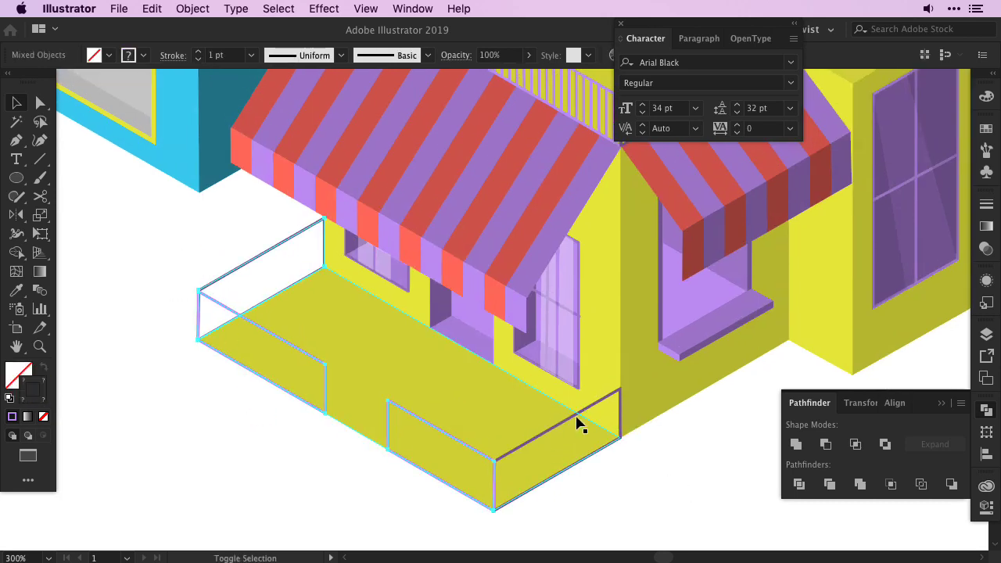
{"action": "key", "text": "ctrl+alt+b"}
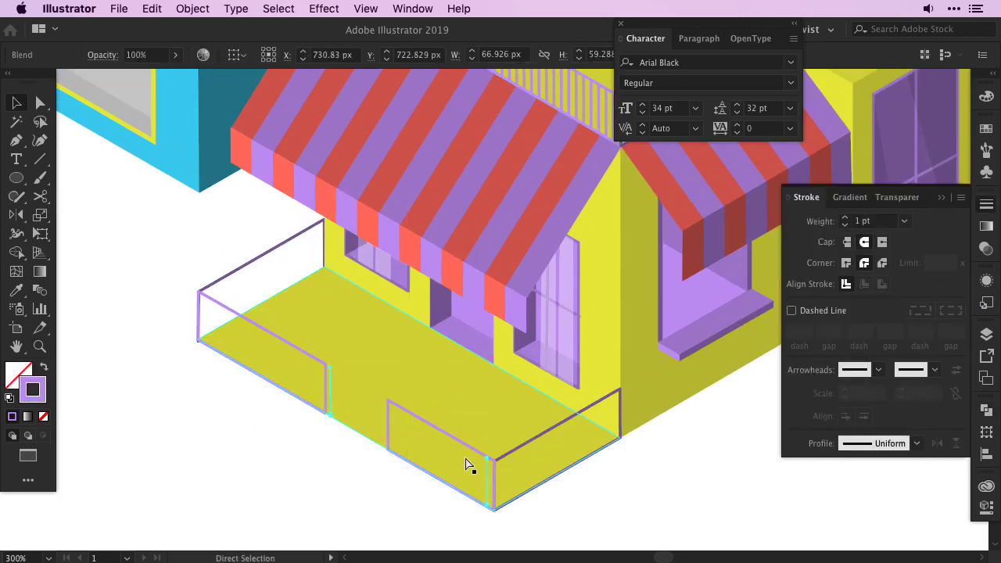
Step: Set the rail blend's Blend Options to 8 steps
{"action": "key", "text": "a"}
{"action": "left_click", "coordinate": [393, 407]}
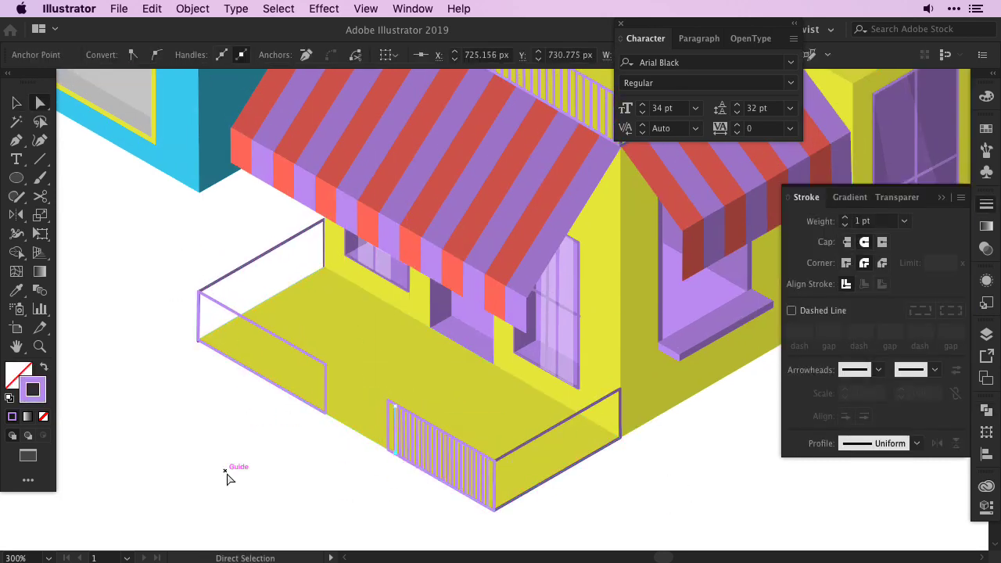
{"action": "key", "text": "v"}
{"action": "double_click", "coordinate": [40, 290]}
{"action": "type", "text": "8"}
{"action": "key", "text": "Return"}
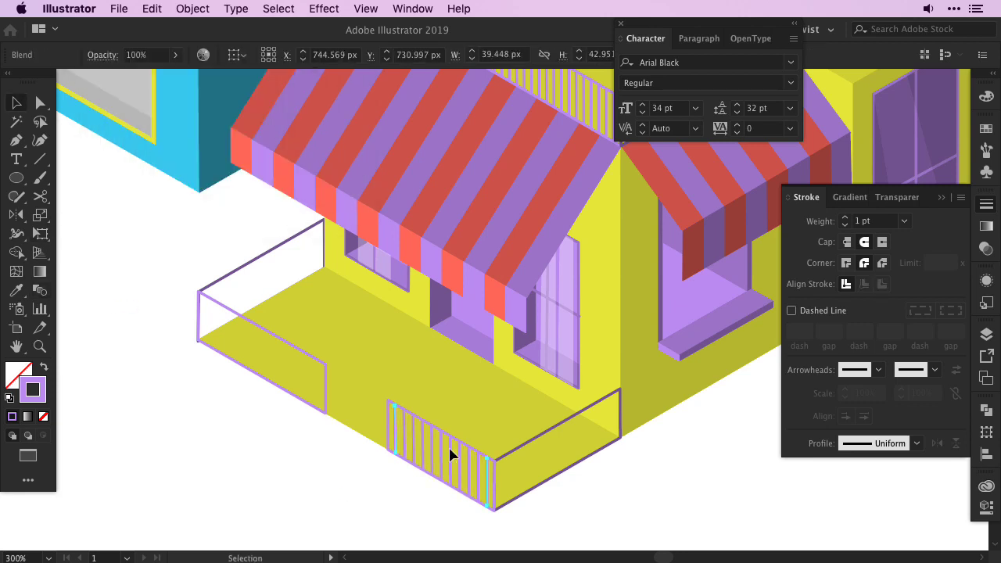
Step: Nudge the blend's left rail, reconfirm blend spacing, and copy the rail blend to the front railing
{"action": "key", "text": "a"}
{"action": "left_click_drag", "start_coordinate": [269, 442], "coordinate": [312, 380]}
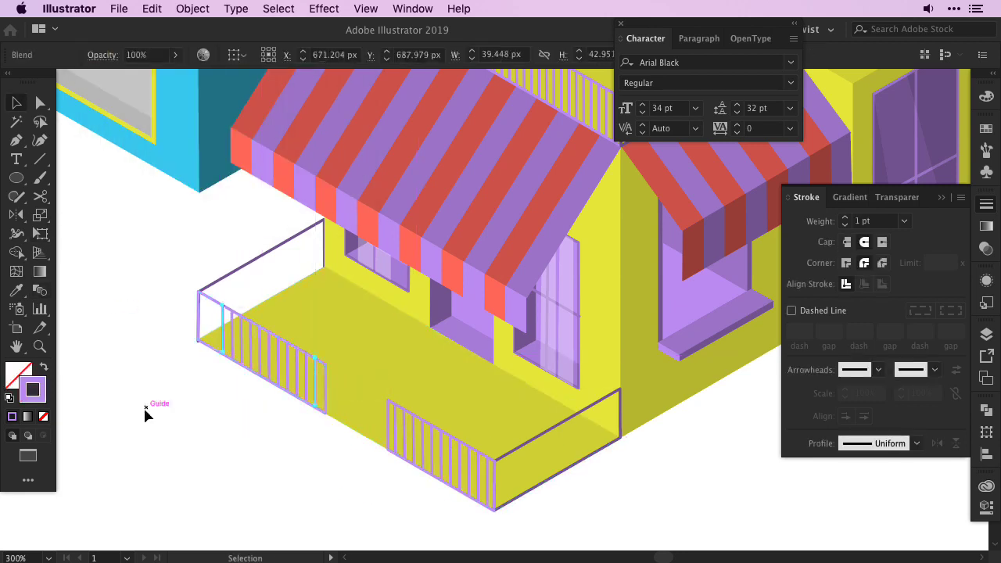
{"action": "left_click", "coordinate": [214, 359]}
{"action": "left_click", "coordinate": [78, 268], "text": "alt"}
{"action": "key", "text": "Return"}
{"action": "scroll", "coordinate": [529, 415], "scroll_direction": "right", "scroll_amount": 5}
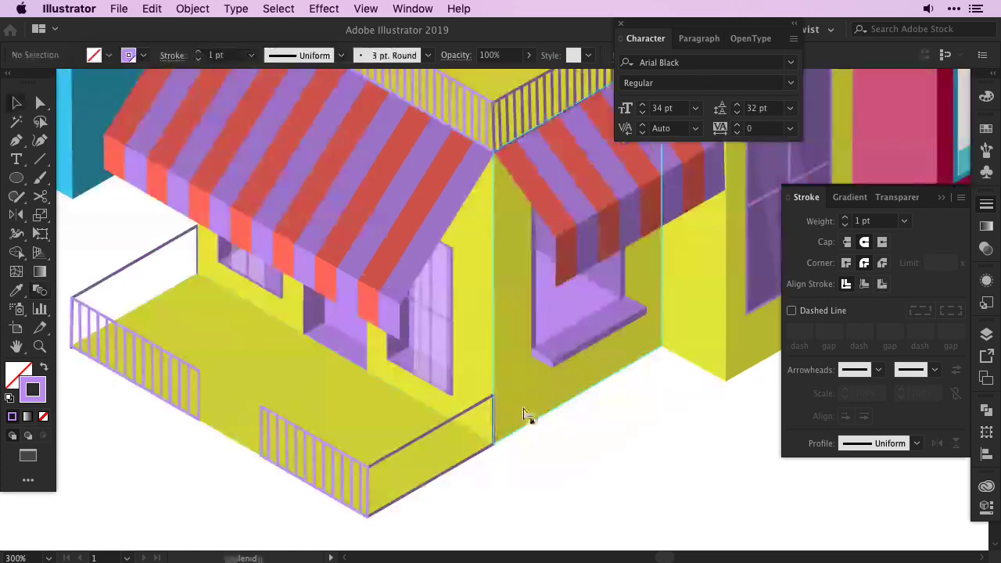
{"action": "key", "text": "v"}
{"action": "mouse_move", "coordinate": [432, 347]}
{"action": "left_mouse_down"}
{"action": "mouse_move", "coordinate": [399, 463]}
{"action": "mouse_move", "coordinate": [380, 475]}
{"action": "mouse_move", "coordinate": [473, 442]}
{"action": "mouse_move", "coordinate": [217, 286]}
{"action": "left_mouse_up"}
Step: Reapply the blend settings to the copied back-left railing blend
{"action": "key", "text": "a"}
{"action": "left_click", "coordinate": [369, 504]}
{"action": "key", "text": "v"}
{"action": "double_click", "coordinate": [40, 289]}
{"action": "key", "text": "Return"}
{"action": "scroll", "coordinate": [500, 313], "scroll_direction": "left", "scroll_amount": 3}
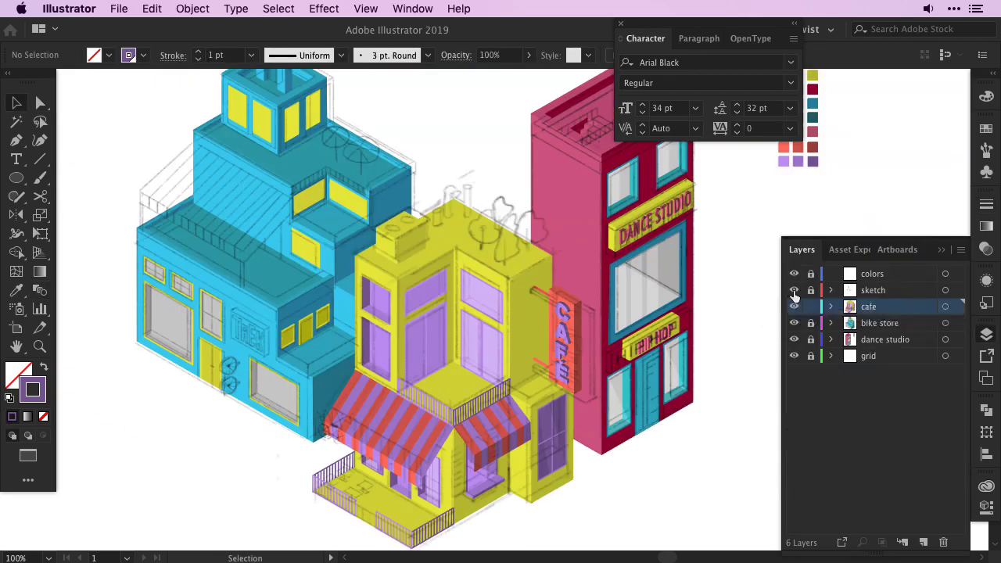
Step: Hide the sketch layer and copy the striped awning onto the blue bike store's layer
{"action": "left_click", "coordinate": [793, 290]}
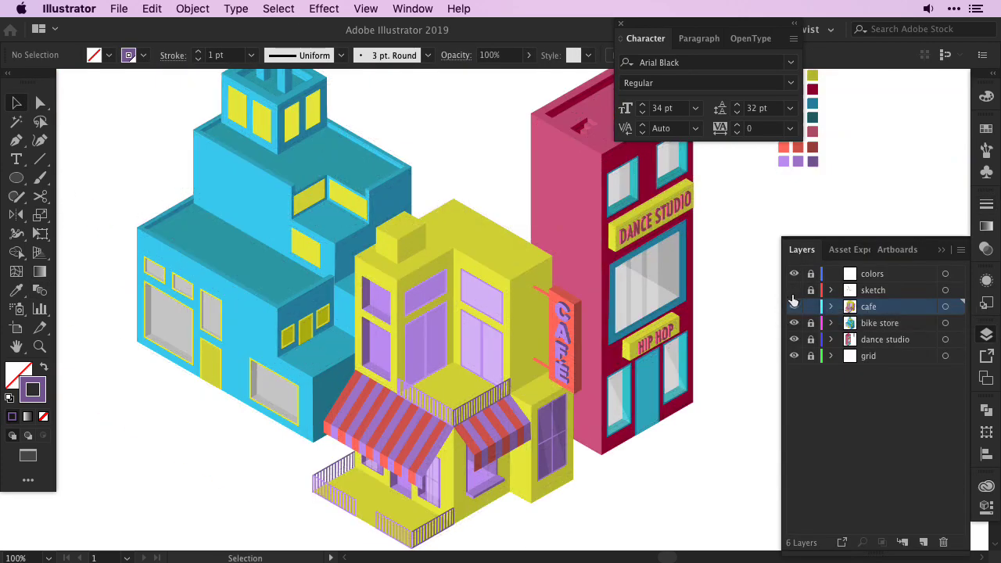
{"action": "left_click", "coordinate": [792, 291]}
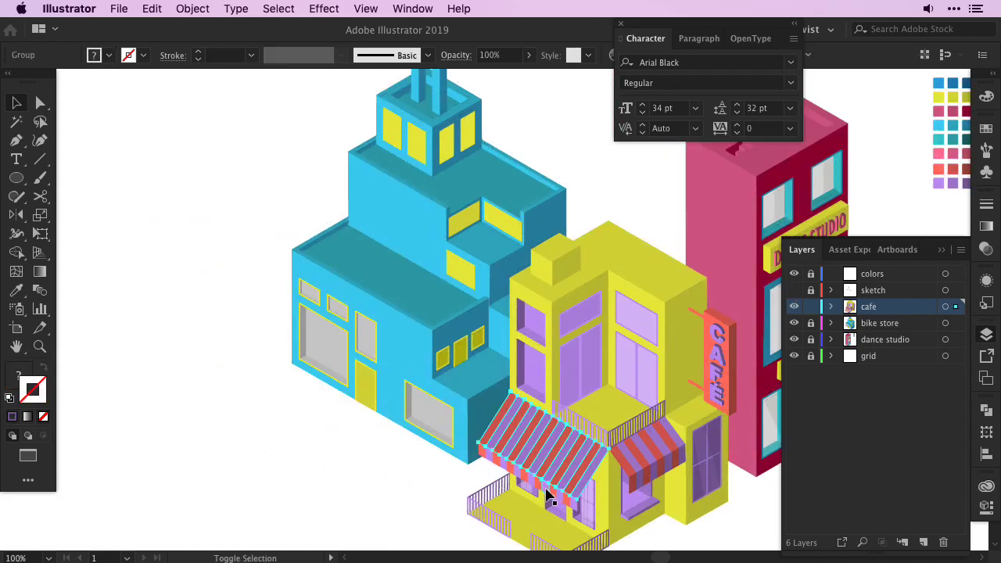
{"action": "left_click_drag", "start_coordinate": [570, 464], "coordinate": [406, 242]}
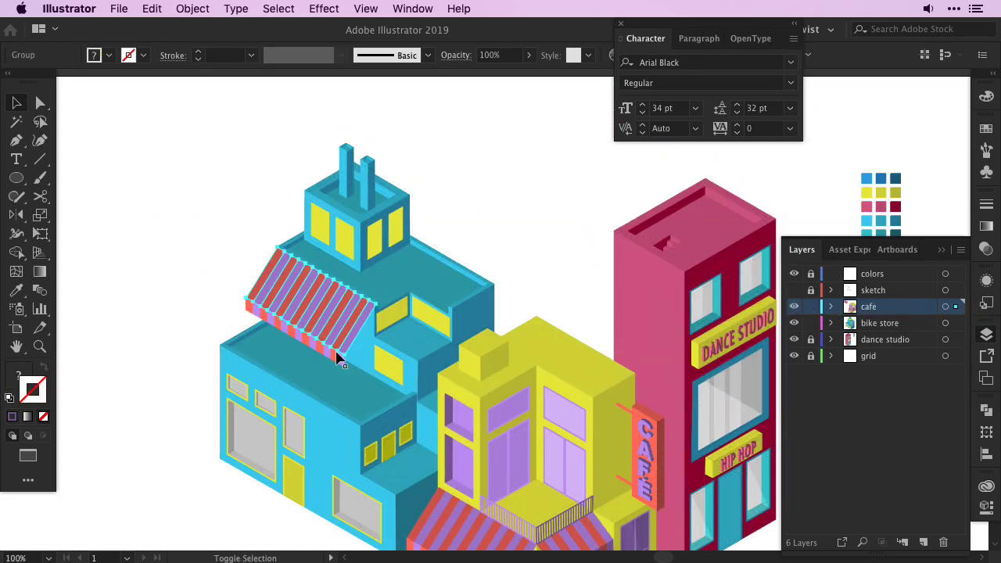
{"action": "left_click_drag", "start_coordinate": [956, 306], "coordinate": [956, 322]}
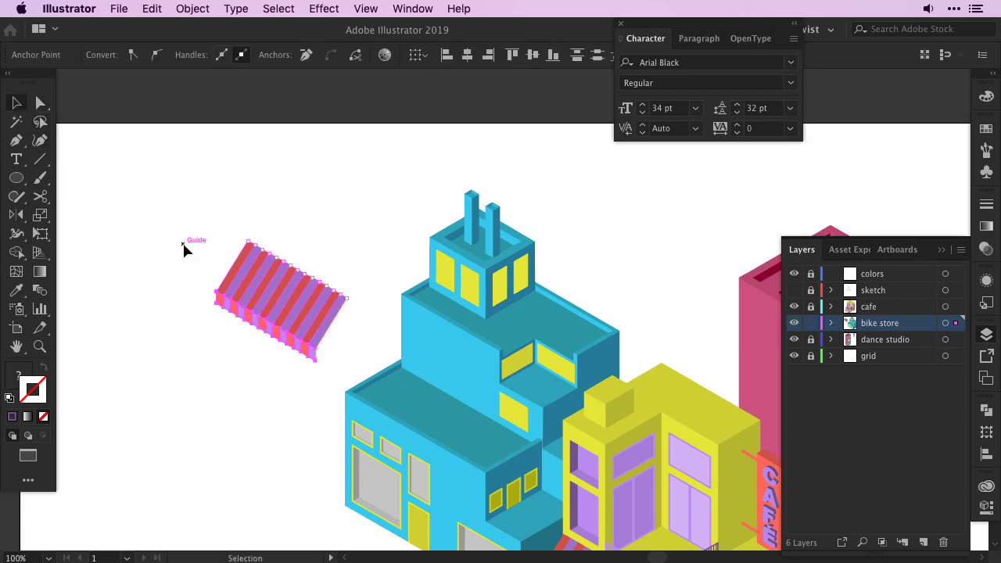
Step: Zoom in on the awning copy and try stretching its front edge, then undo it
{"action": "left_click_drag", "start_coordinate": [182, 245], "coordinate": [446, 376]}
{"action": "key", "text": "ctrl+plus"}
{"action": "key", "text": "ctrl+plus"}
{"action": "key", "text": "ctrl+plus"}
{"action": "scroll", "coordinate": [321, 386], "scroll_direction": "down", "scroll_amount": 5}
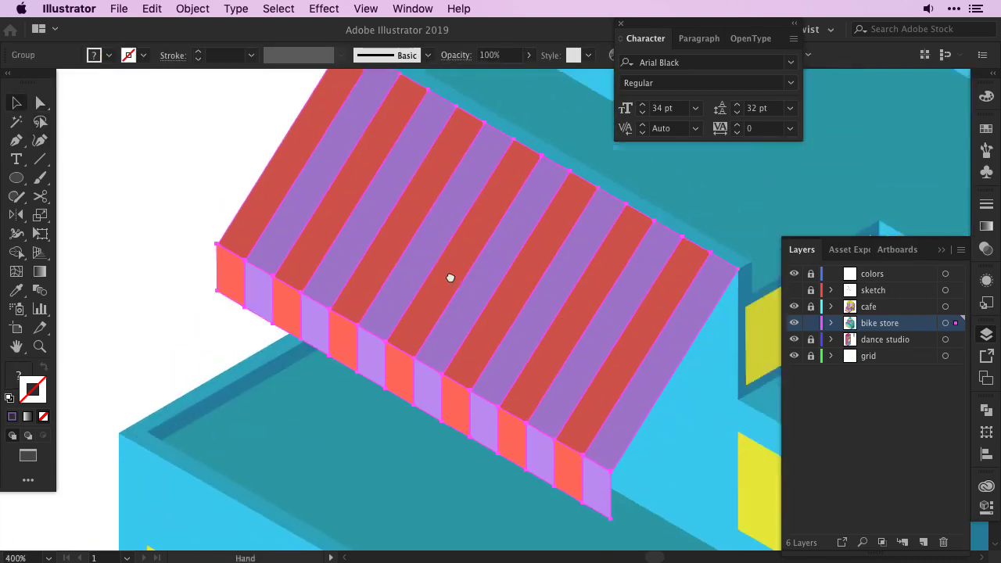
{"action": "double_click", "coordinate": [449, 276]}
{"action": "key", "text": "q"}
{"action": "left_click_drag", "start_coordinate": [147, 227], "coordinate": [578, 475]}
{"action": "key", "text": "ctrl+minus"}
{"action": "key", "text": "ctrl+minus"}
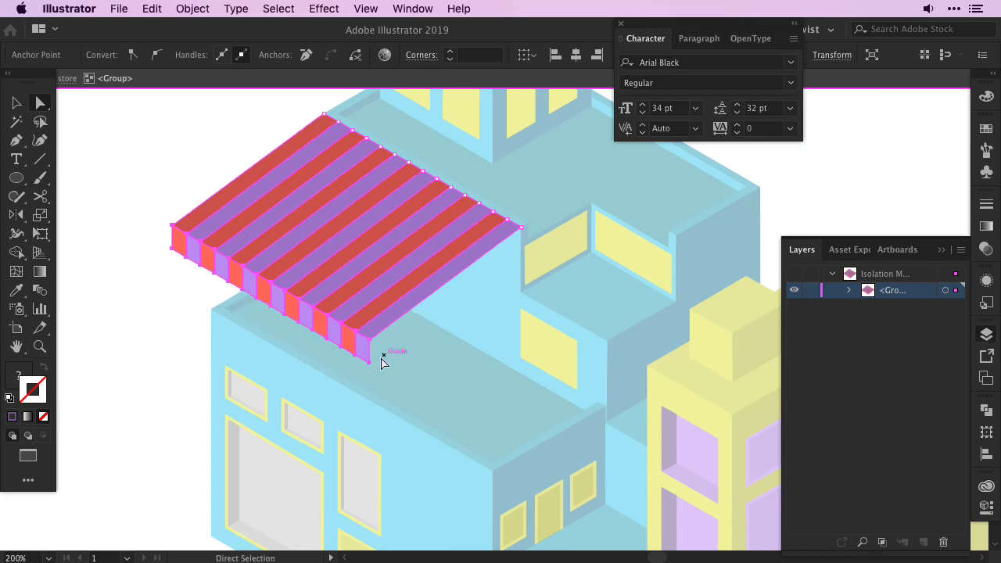
{"action": "left_click_drag", "start_coordinate": [364, 346], "coordinate": [405, 383]}
{"action": "key", "text": "ctrl+z"}
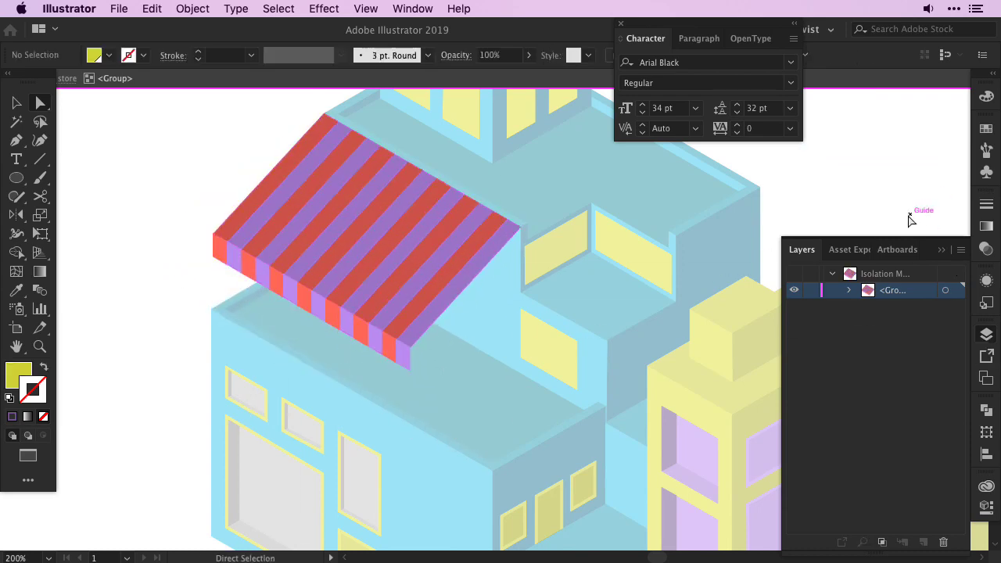
{"action": "double_click", "coordinate": [909, 216]}
Step: Recolour the awning stripes to yellow and teal from the Swatches panel
{"action": "left_click", "coordinate": [984, 128]}
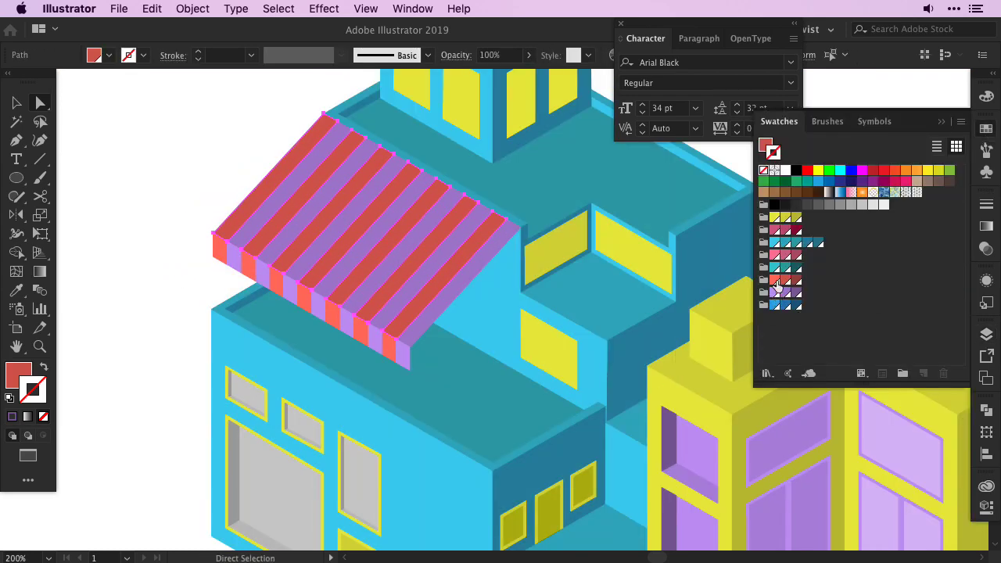
{"action": "left_click", "coordinate": [784, 223]}
{"action": "left_click", "coordinate": [429, 281]}
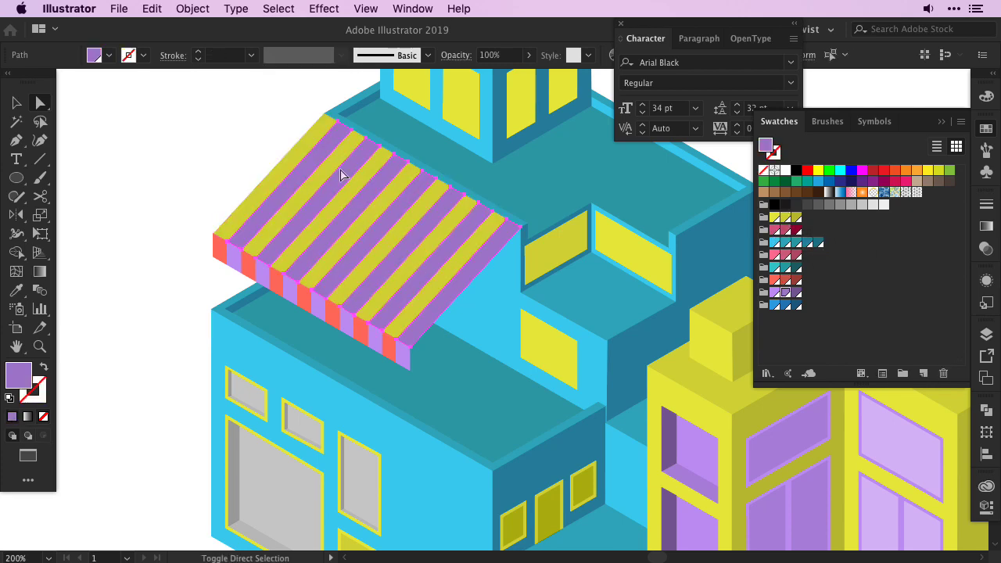
{"action": "left_click", "coordinate": [795, 229]}
{"action": "left_click", "coordinate": [775, 280]}
{"action": "left_click", "coordinate": [784, 242]}
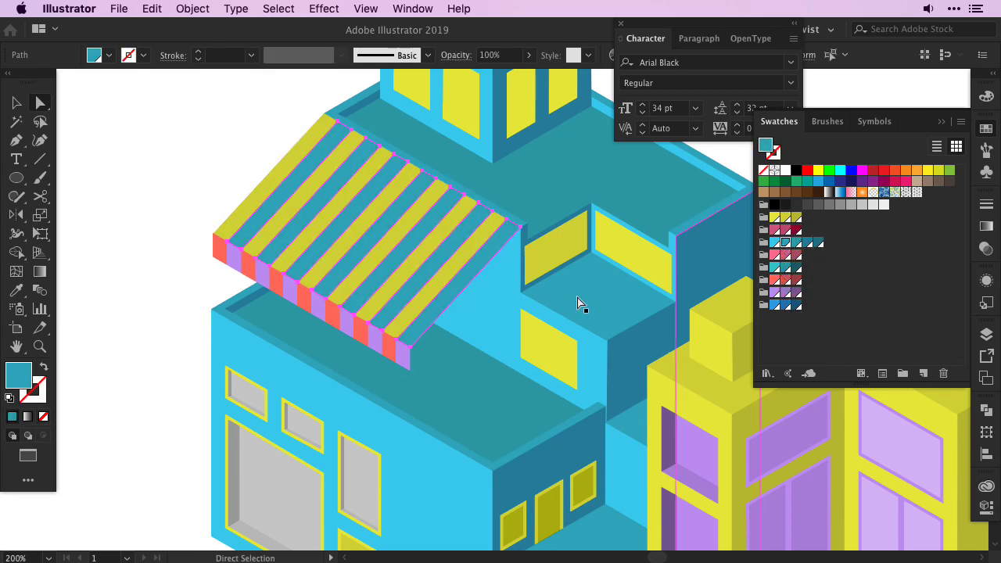
{"action": "left_click", "coordinate": [774, 217]}
{"action": "left_click", "coordinate": [185, 413]}
Step: Shrink a copied pillar into a thin support post with Free Transform
{"action": "scroll", "coordinate": [525, 349], "scroll_direction": "down", "scroll_amount": 3}
{"action": "scroll", "coordinate": [158, 333], "scroll_direction": "down", "scroll_amount": 3}
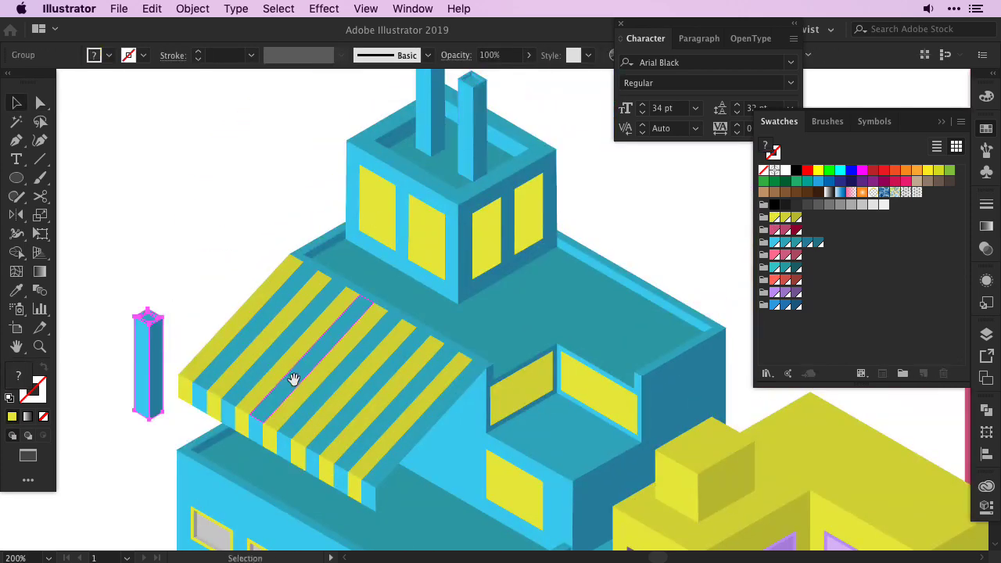
{"action": "key", "text": "a"}
{"action": "scroll", "coordinate": [148, 367], "scroll_direction": "up", "scroll_amount": 10}
{"action": "left_click_drag", "start_coordinate": [362, 303], "coordinate": [362, 303]}
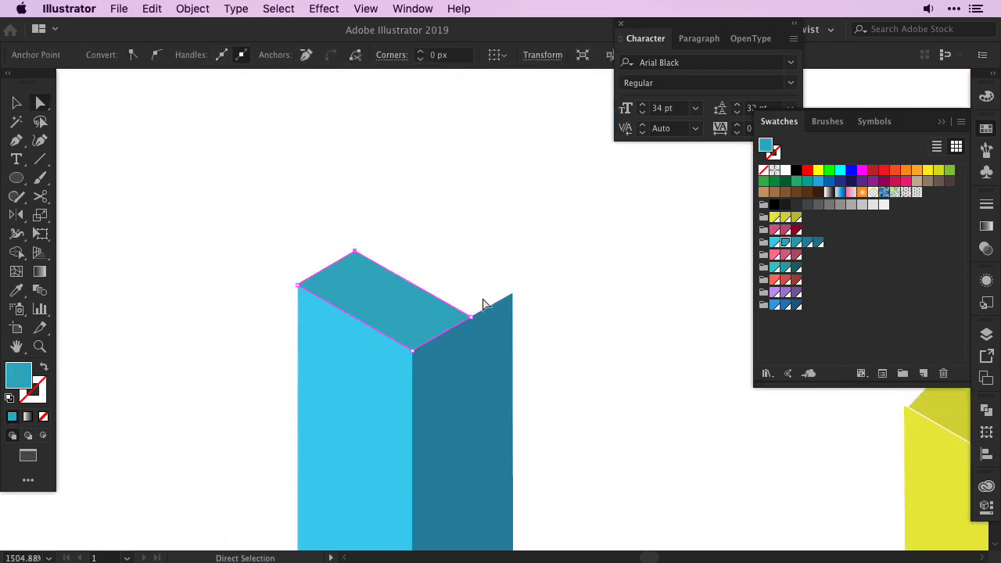
{"action": "scroll", "coordinate": [447, 248], "scroll_direction": "down", "scroll_amount": 3}
{"action": "scroll", "coordinate": [501, 255], "scroll_direction": "down", "scroll_amount": 3}
{"action": "left_click", "coordinate": [469, 352]}
{"action": "key", "text": "e"}
{"action": "left_click_drag", "start_coordinate": [436, 470], "coordinate": [431, 384]}
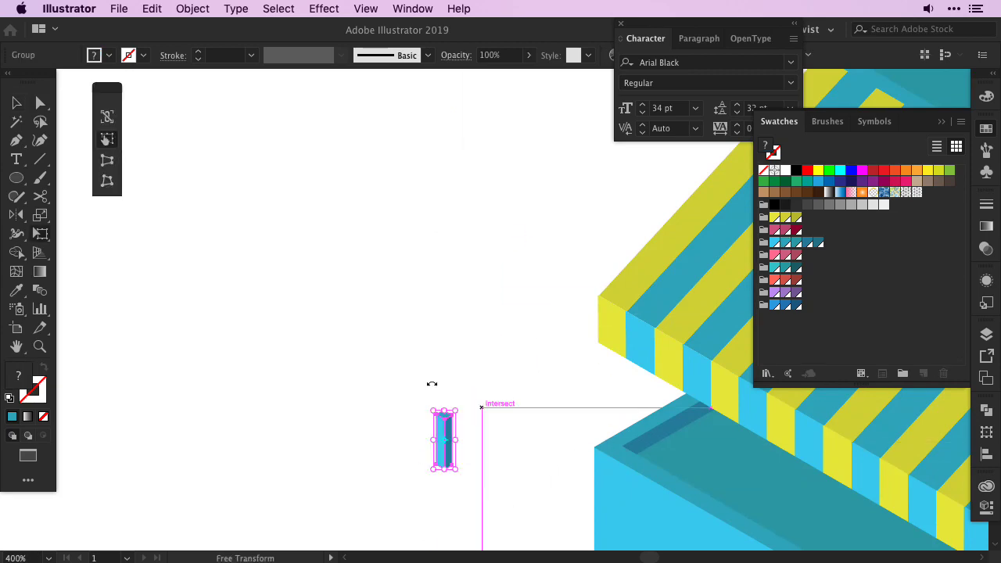
{"action": "key", "text": "v"}
Step: Place the thin post beneath the bike store awning's front corner
{"action": "scroll", "coordinate": [431, 384], "scroll_direction": "down", "scroll_amount": 3}
{"action": "scroll", "coordinate": [394, 306], "scroll_direction": "right", "scroll_amount": 3}
{"action": "mouse_move", "coordinate": [309, 324]}
{"action": "left_mouse_down"}
{"action": "mouse_move", "coordinate": [414, 258]}
{"action": "mouse_move", "coordinate": [393, 268]}
{"action": "left_mouse_up"}
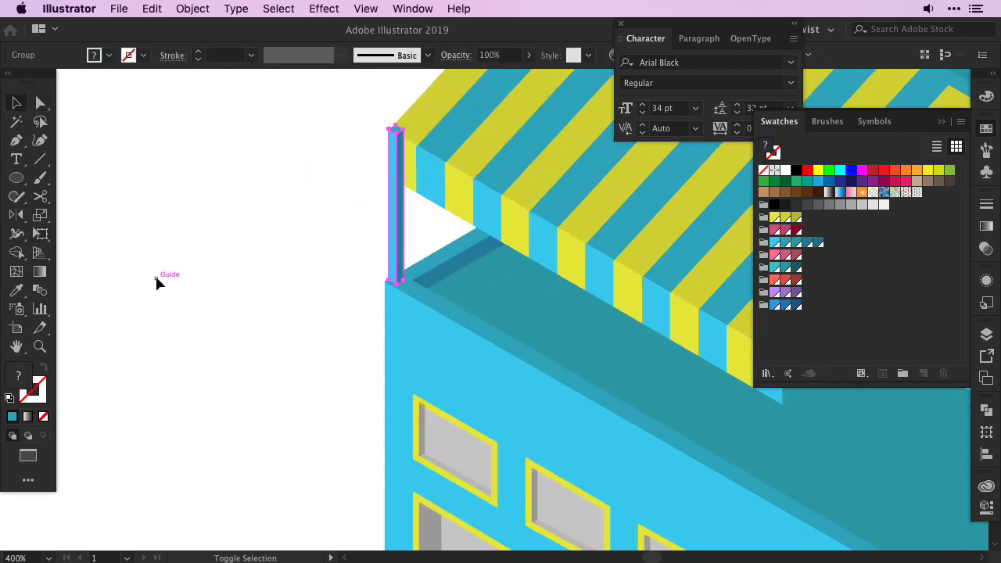
{"action": "left_click", "coordinate": [395, 168]}
{"action": "left_click_drag", "start_coordinate": [471, 233], "coordinate": [304, 320]}
{"action": "scroll", "coordinate": [303, 321], "scroll_direction": "down", "scroll_amount": 2}
{"action": "left_click", "coordinate": [273, 273]}
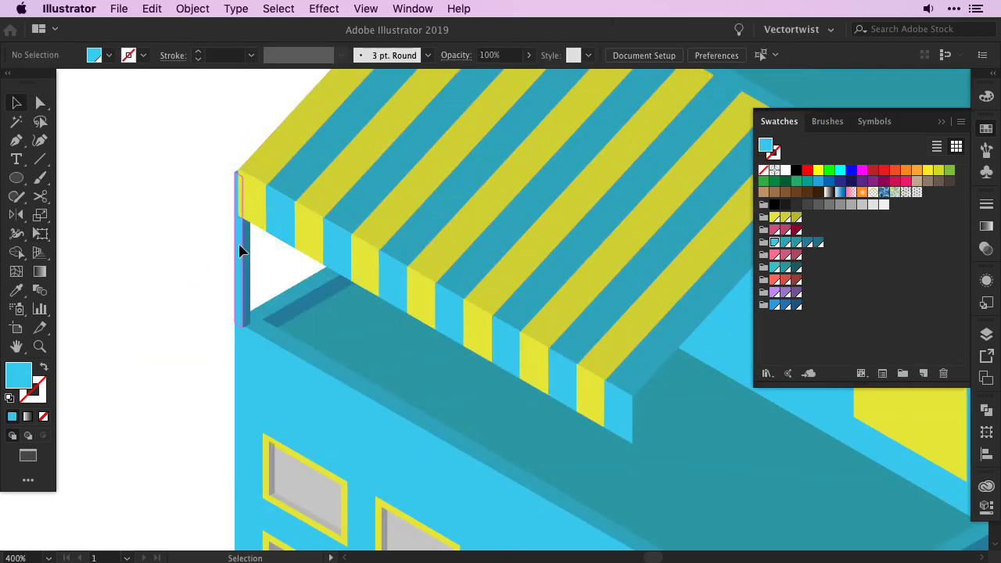
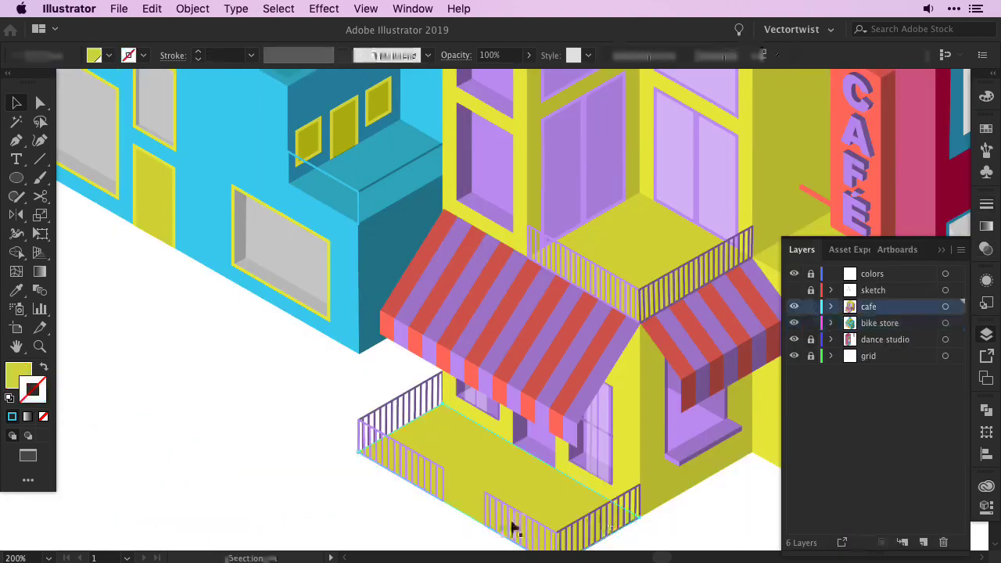
Step: Move the dance studio onto its sketch outline on the street
{"action": "left_click", "coordinate": [514, 529]}
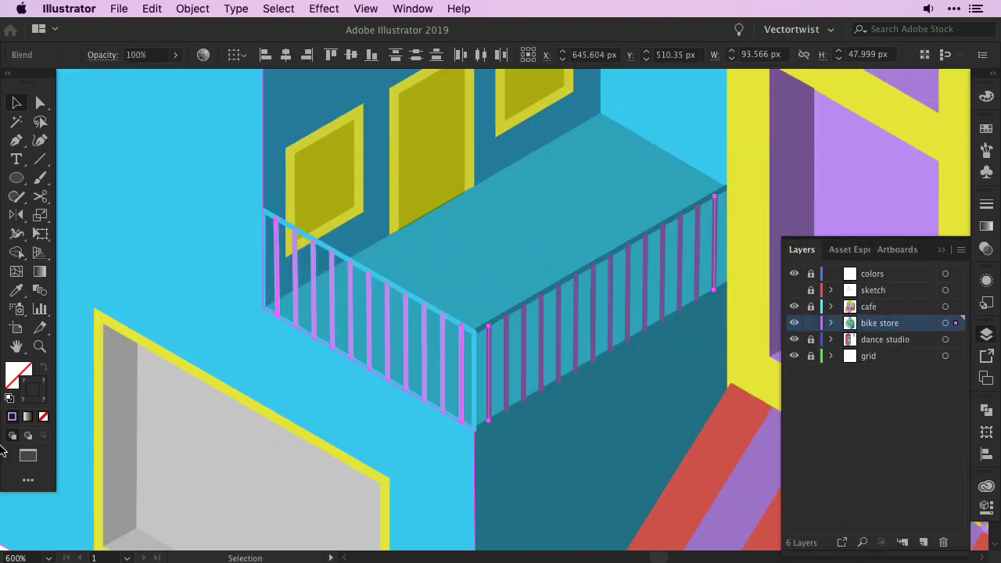
{"action": "key", "text": "a"}
{"action": "left_click_drag", "start_coordinate": [469, 430], "coordinate": [497, 398]}
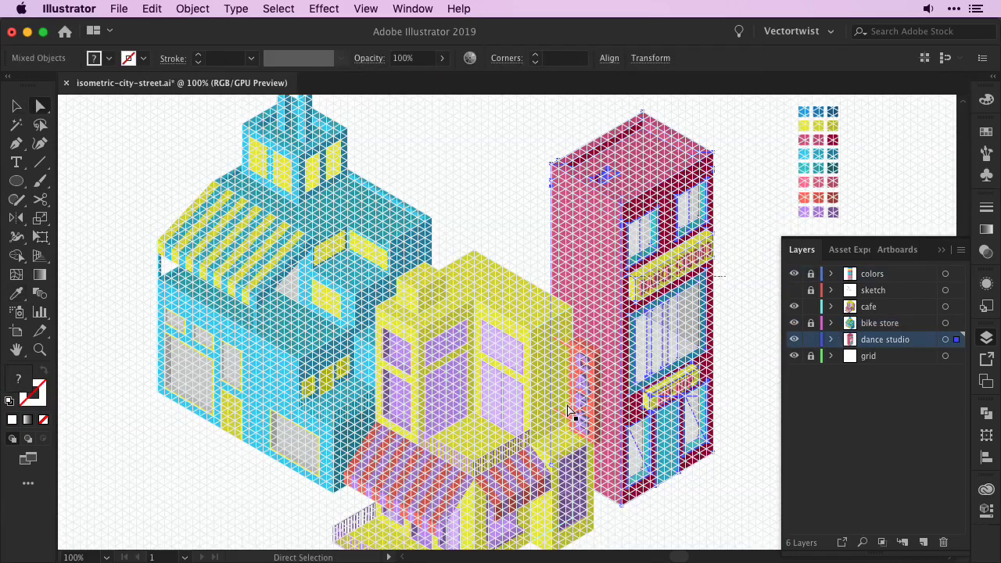
{"action": "left_click_drag", "start_coordinate": [670, 474], "coordinate": [720, 445]}
Step: Scale up the cafe group with Free Transform and move it into place
{"action": "left_click", "coordinate": [945, 307]}
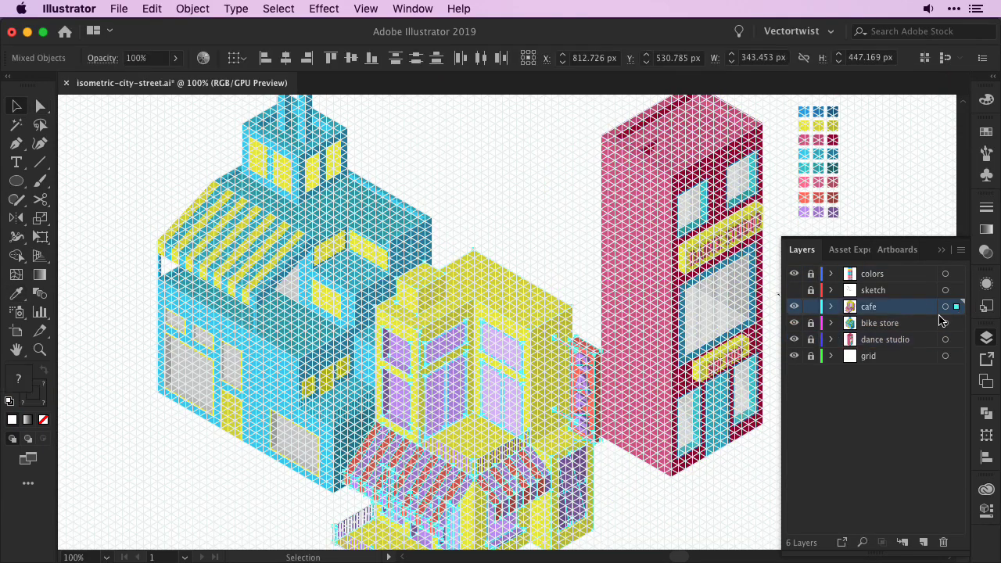
{"action": "key", "text": "e"}
{"action": "left_click_drag", "start_coordinate": [602, 249], "coordinate": [648, 201]}
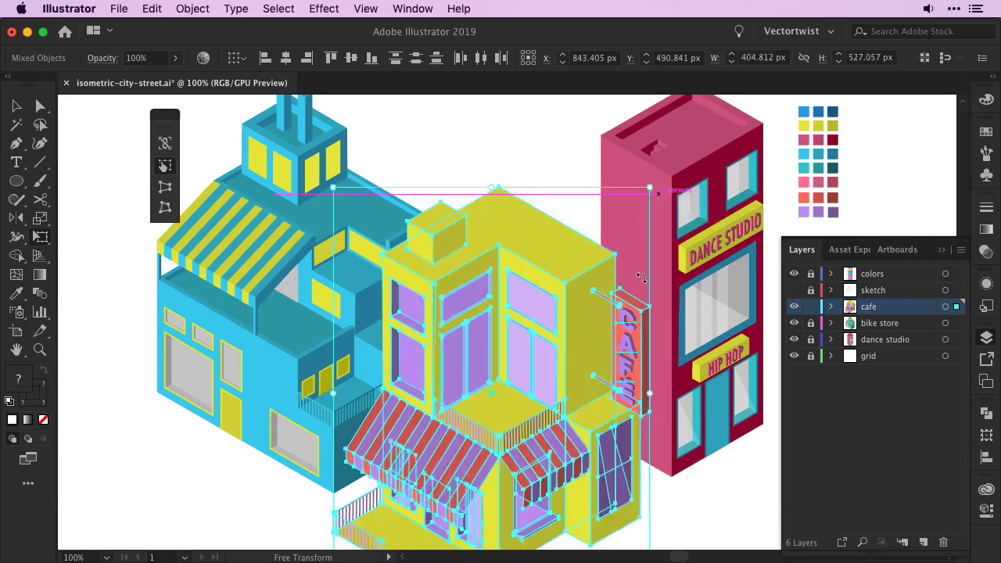
{"action": "key", "text": "v"}
{"action": "key", "text": "ctrl+apostrophe"}
{"action": "mouse_move", "coordinate": [592, 414]}
{"action": "left_mouse_down"}
{"action": "mouse_move", "coordinate": [610, 422]}
{"action": "mouse_move", "coordinate": [592, 431]}
{"action": "left_mouse_up"}
{"action": "key", "text": "e"}
{"action": "left_click_drag", "start_coordinate": [323, 495], "coordinate": [322, 509]}
Step: Drag the bike store building to the left beside the cafe
{"action": "left_click", "coordinate": [458, 527]}
{"action": "key", "text": "ctrl+apostrophe"}
{"action": "scroll", "coordinate": [666, 464], "scroll_direction": "up", "scroll_amount": 2}
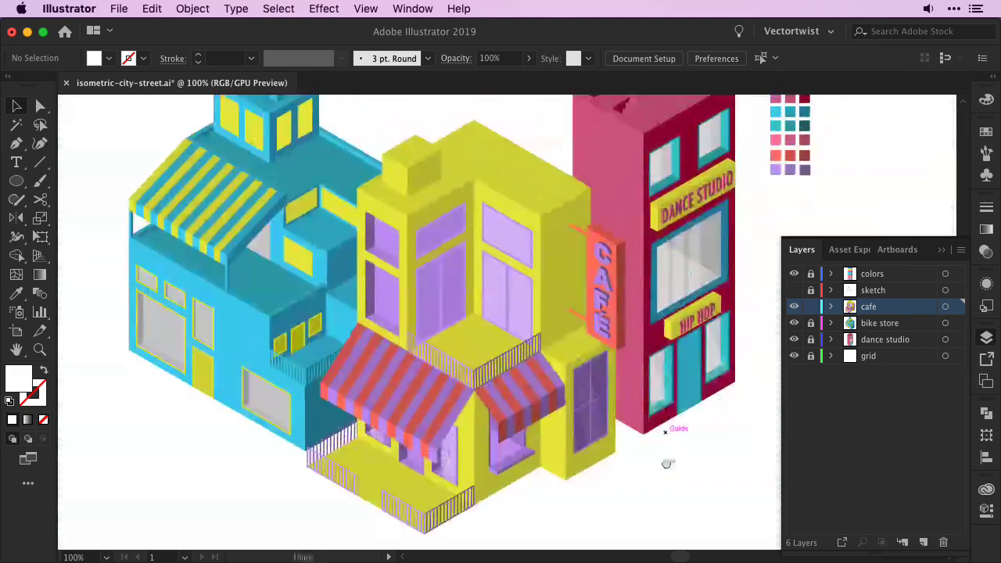
{"action": "left_click", "coordinate": [946, 323]}
{"action": "key", "text": "ctrl+apostrophe"}
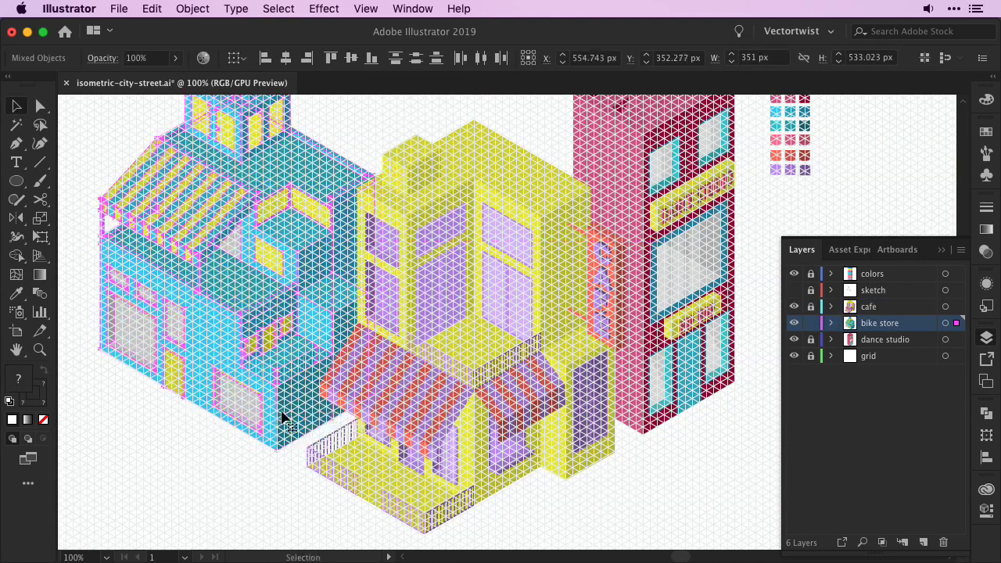
{"action": "left_click_drag", "start_coordinate": [286, 403], "coordinate": [8, 433]}
Step: Hide the isometric grid and select a yellow cafe face with Direct Selection
{"action": "key", "text": "ctrl+shift+a"}
{"action": "key", "text": "ctrl+apostrophe"}
{"action": "key", "text": "a"}
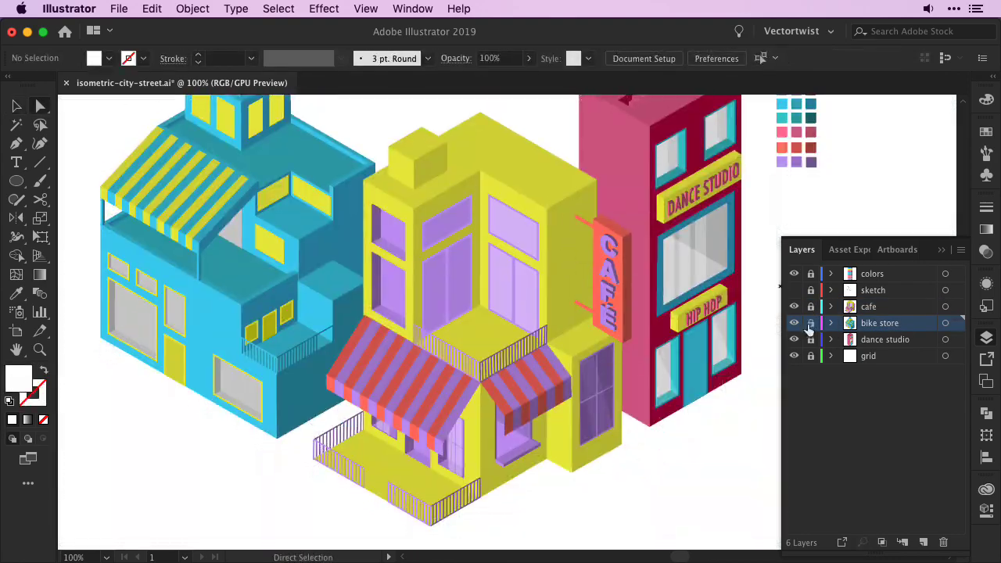
{"action": "left_click", "coordinate": [491, 426]}
Step: Fill the cafe's yellow faces with purple
{"action": "left_click", "coordinate": [796, 294]}
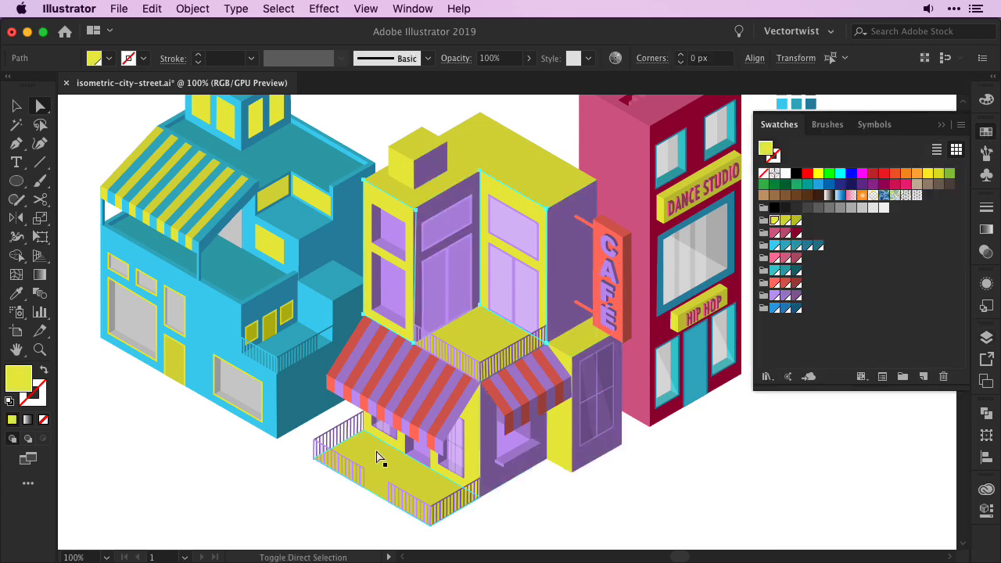
{"action": "key", "text": "ctrl+shift+z"}
{"action": "left_click", "coordinate": [684, 440]}
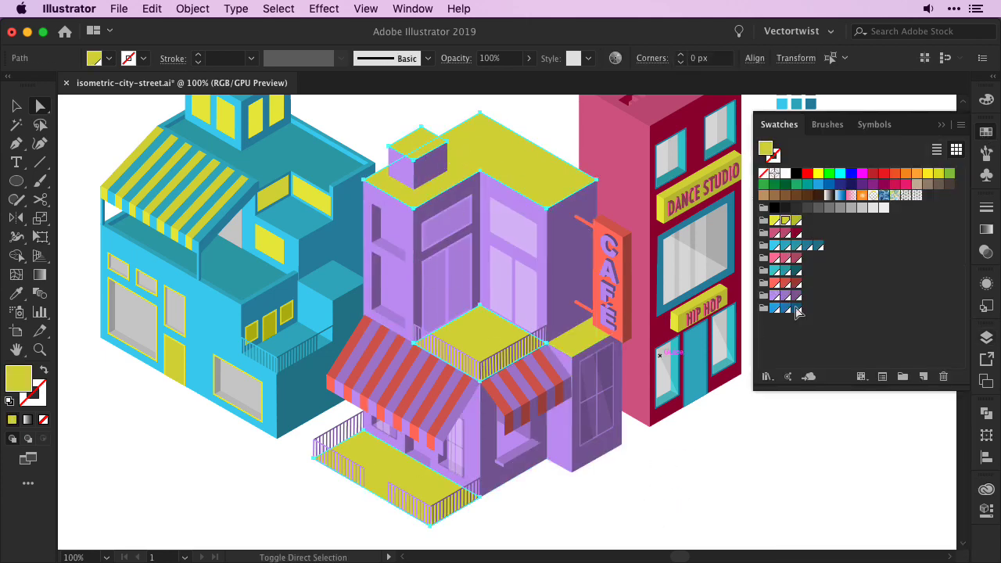
{"action": "key", "text": "ctrl+shift+z"}
{"action": "key", "text": "ctrl+shift+z"}
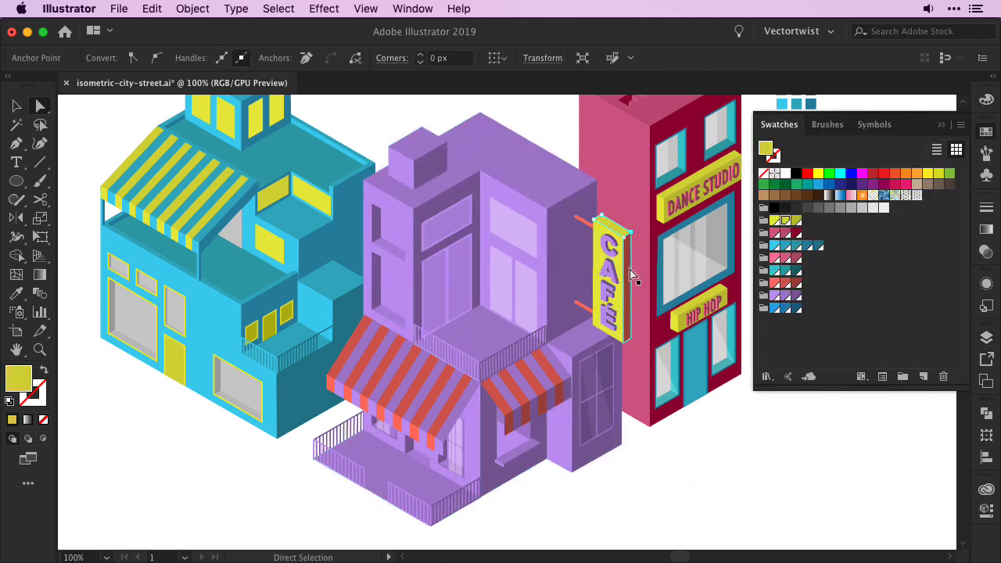
{"action": "key", "text": "ctrl+shift+a"}
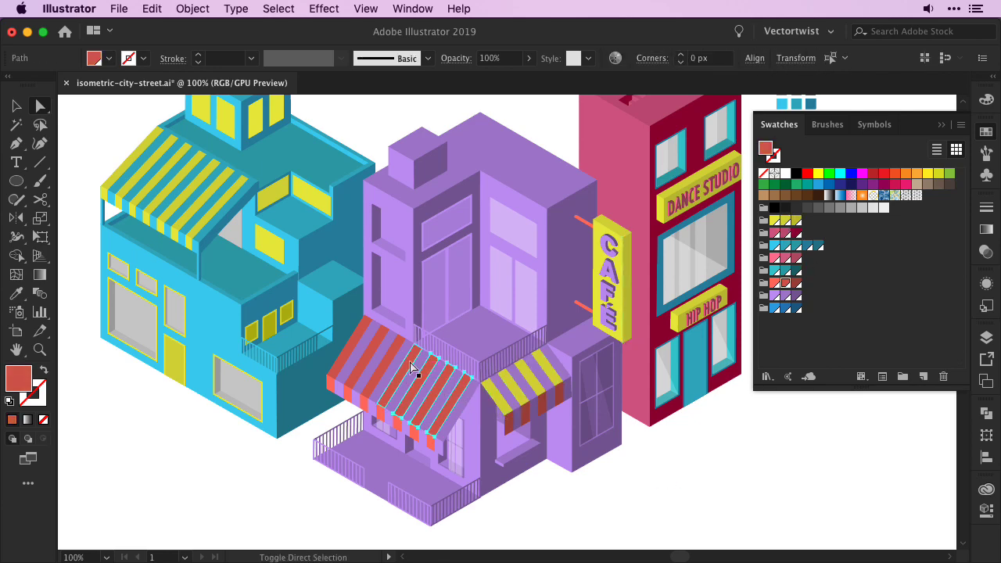
Step: Turn the upper awning's red stripes yellow and select the lower awning's red piece
{"action": "left_click", "coordinate": [377, 344]}
{"action": "left_click", "coordinate": [793, 220]}
{"action": "left_click", "coordinate": [512, 421]}
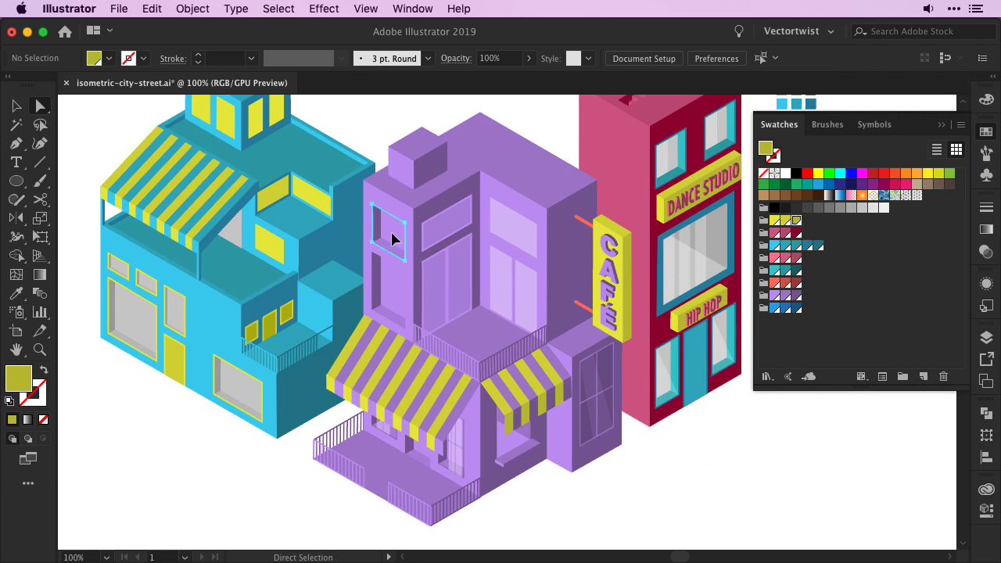
Step: Try a blending mode on the window glass, revert to Normal, and fill light grey
{"action": "left_click", "coordinate": [456, 58]}
{"action": "left_click", "coordinate": [326, 83]}
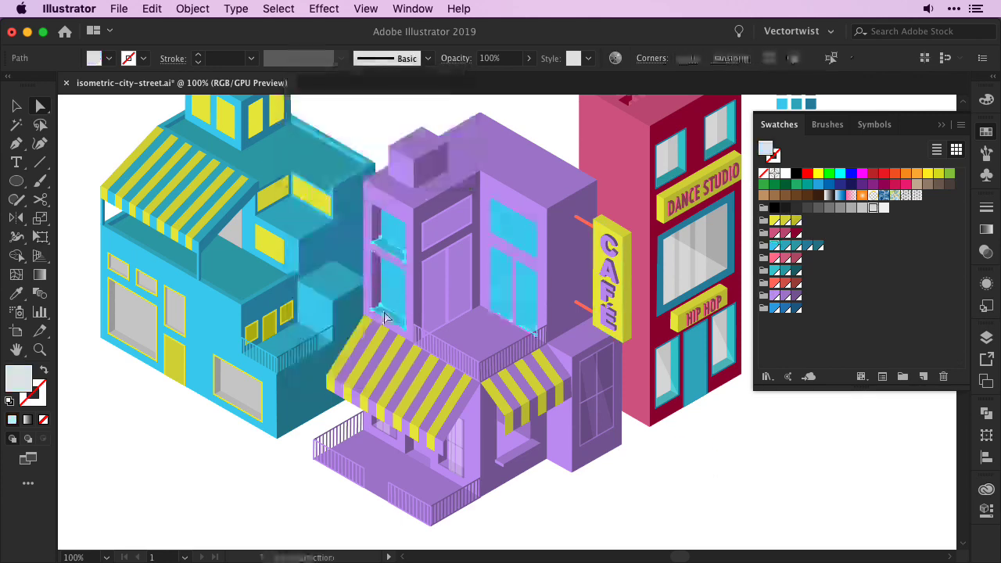
{"action": "left_click", "coordinate": [456, 58]}
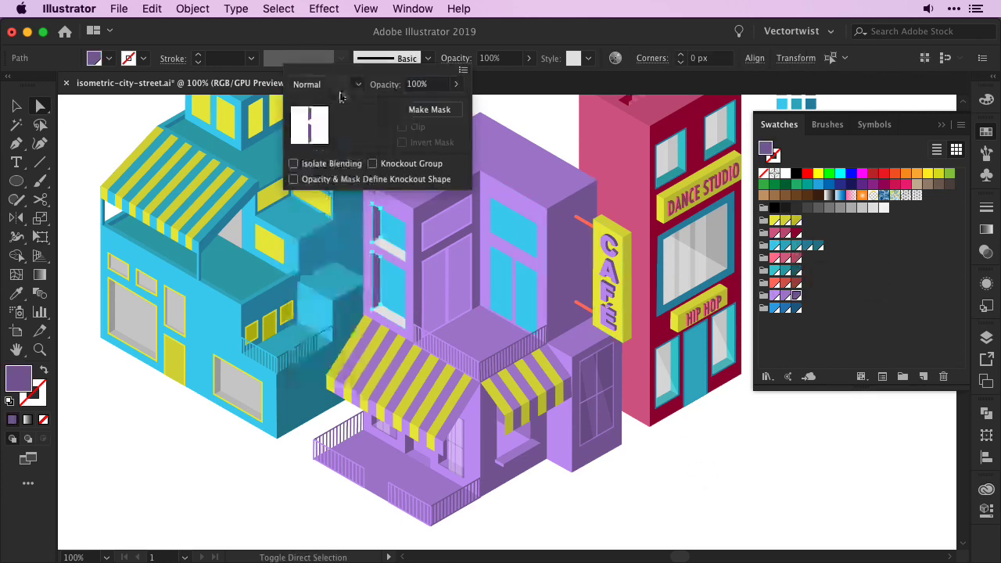
{"action": "left_click", "coordinate": [860, 208]}
Step: Fill the panel above the door and both door panels with teal
{"action": "left_click_drag", "start_coordinate": [404, 187], "coordinate": [686, 339]}
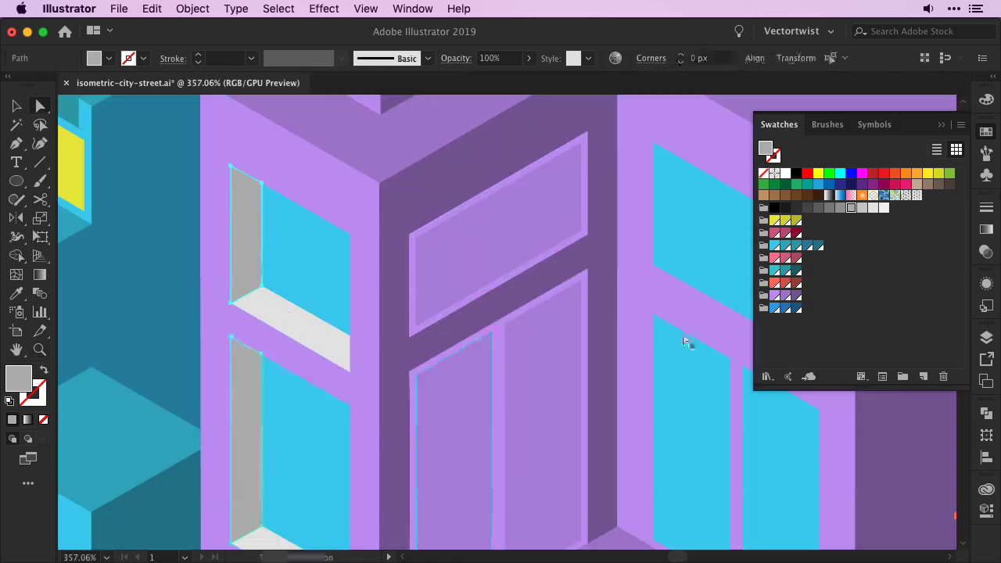
{"action": "key", "text": "a"}
{"action": "left_click", "coordinate": [313, 488]}
{"action": "left_click", "coordinate": [462, 150], "text": "shift"}
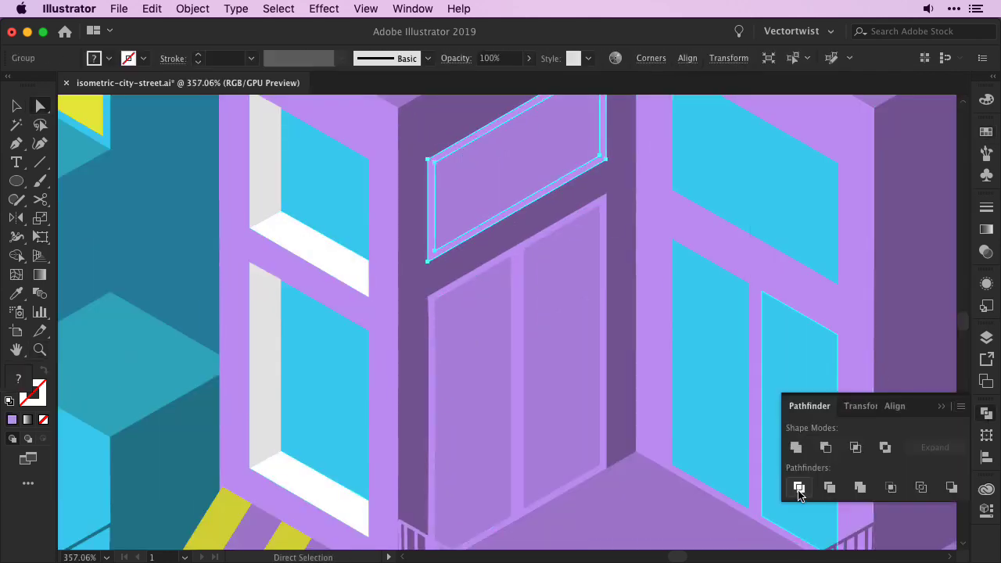
{"action": "left_click", "coordinate": [785, 246]}
{"action": "left_click", "coordinate": [456, 58]}
{"action": "left_click", "coordinate": [349, 233]}
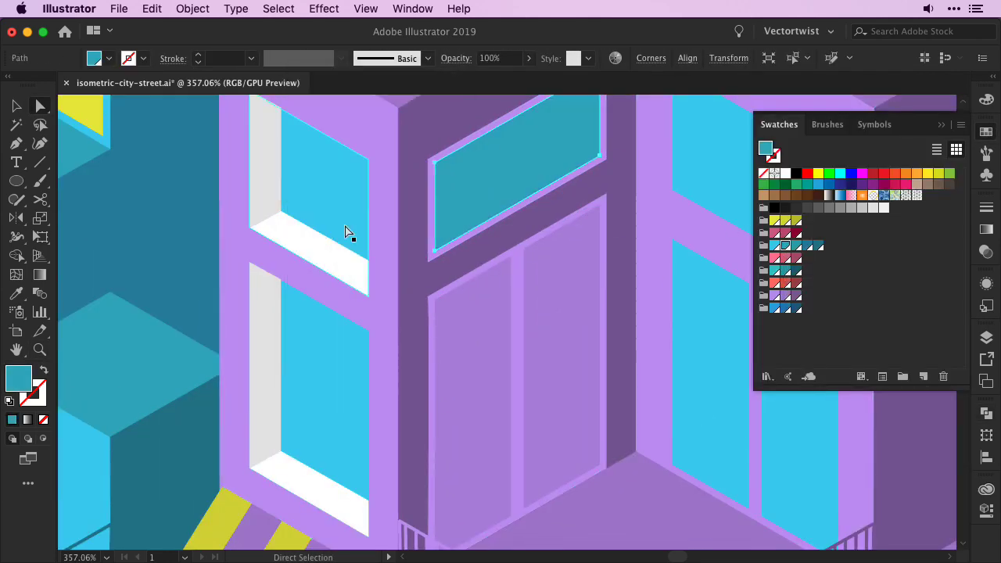
{"action": "left_click", "coordinate": [516, 265], "text": "alt"}
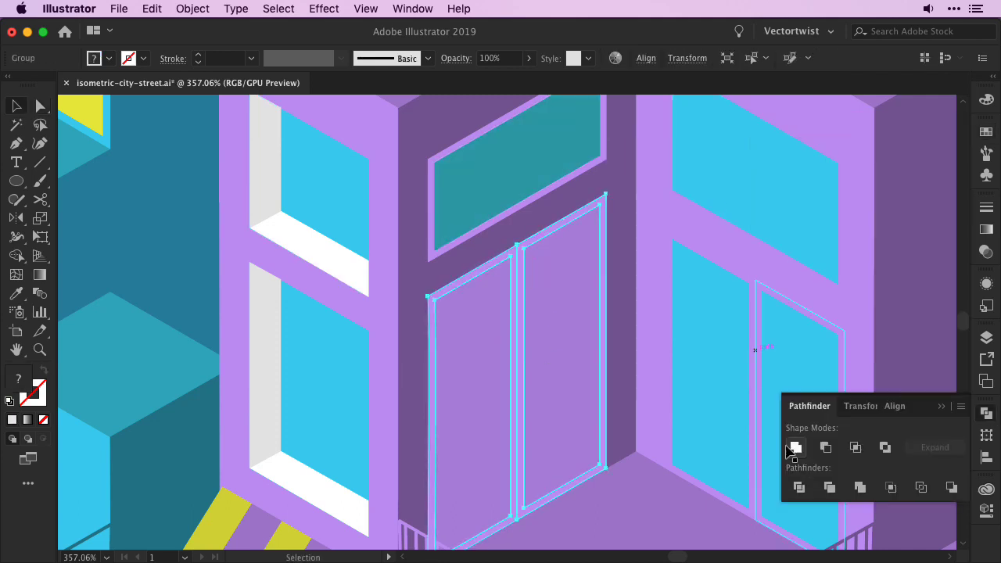
{"action": "key", "text": "ctrl+shift+F9"}
{"action": "left_click", "coordinate": [504, 171]}
Step: Give the upper right window's teal outline a grey colour
{"action": "scroll", "coordinate": [750, 347], "scroll_direction": "right", "scroll_amount": 3}
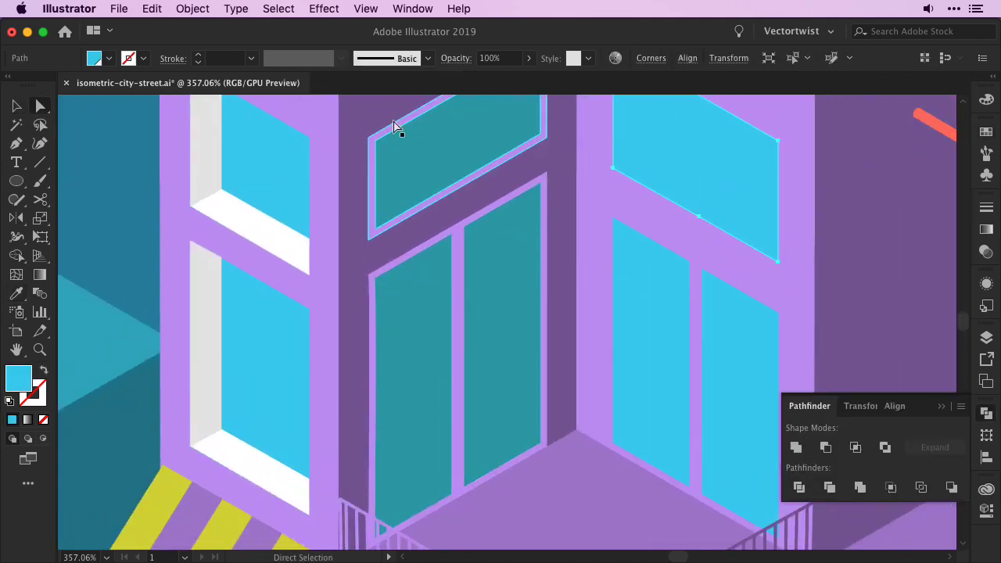
{"action": "left_click", "coordinate": [392, 141]}
{"action": "scroll", "coordinate": [740, 286], "scroll_direction": "up", "scroll_amount": 3}
{"action": "scroll", "coordinate": [741, 285], "scroll_direction": "right", "scroll_amount": 3}
{"action": "left_click", "coordinate": [495, 274]}
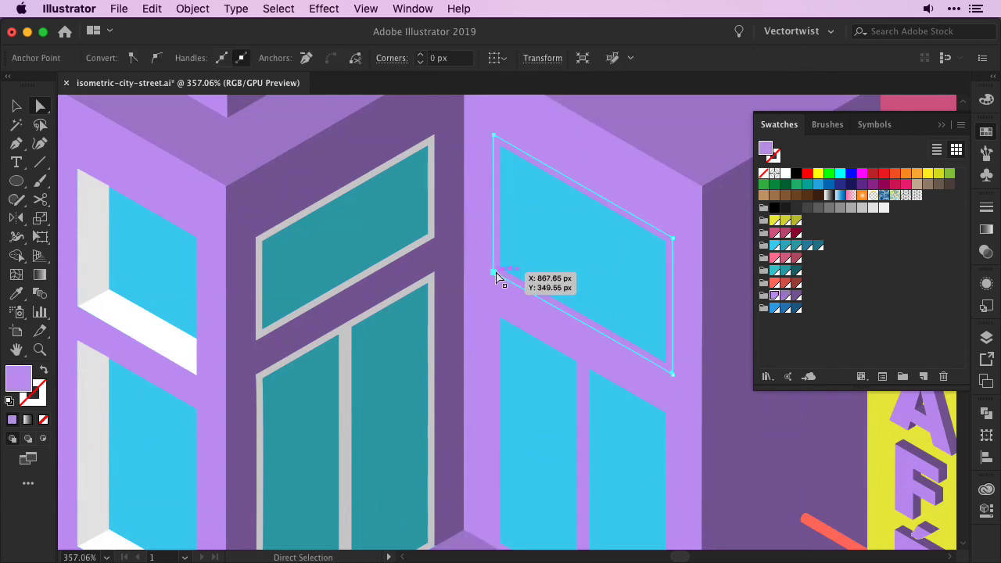
{"action": "key", "text": "ctrl+shift+F10"}
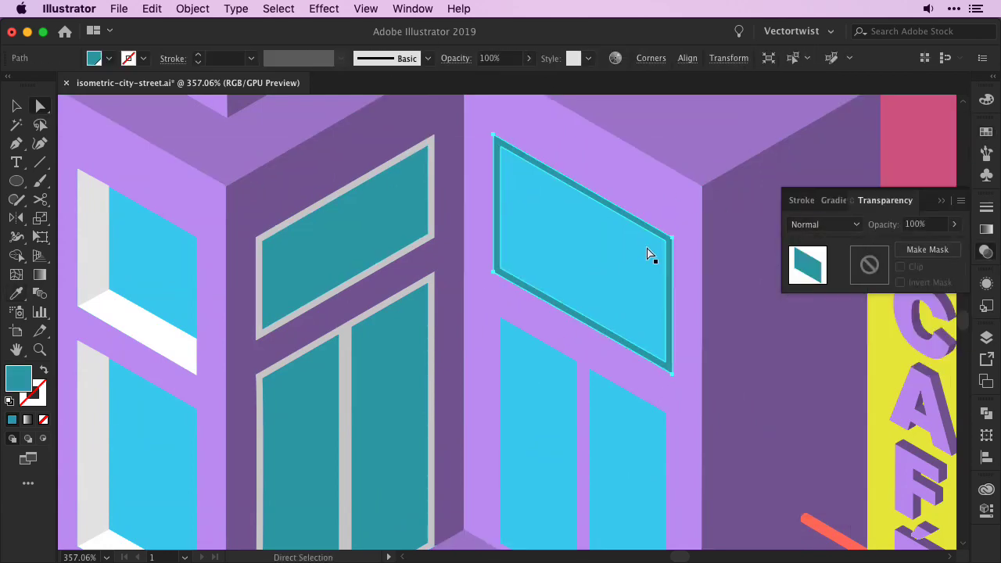
{"action": "left_click", "coordinate": [540, 368]}
Step: Select the upper window, the sign's mounting poles and the striped awning
{"action": "key", "text": "ctrl+minus"}
{"action": "key", "text": "ctrl+minus"}
{"action": "key", "text": "v"}
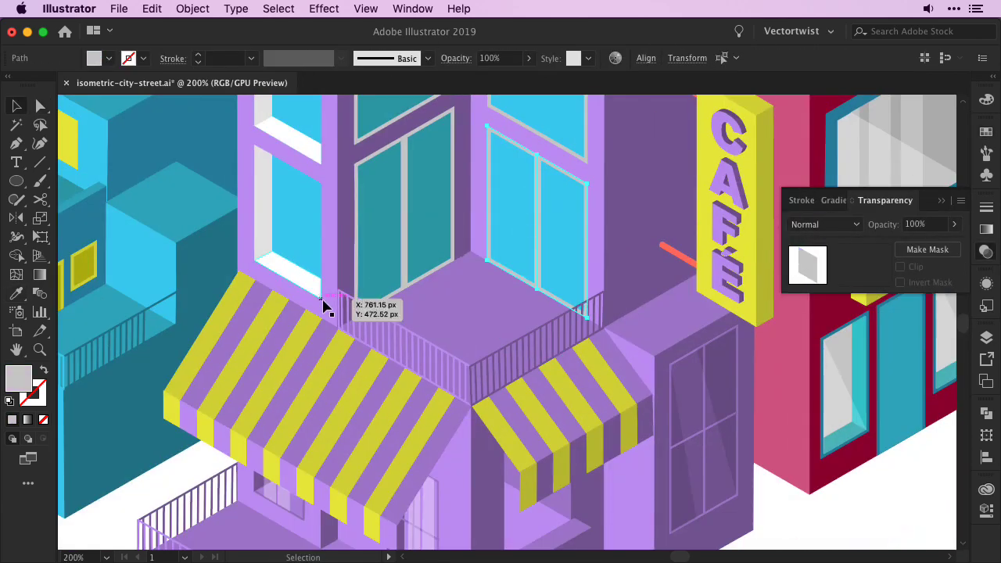
{"action": "left_click", "coordinate": [512, 151]}
{"action": "left_click", "coordinate": [661, 176]}
{"action": "key", "text": "ctrl+minus"}
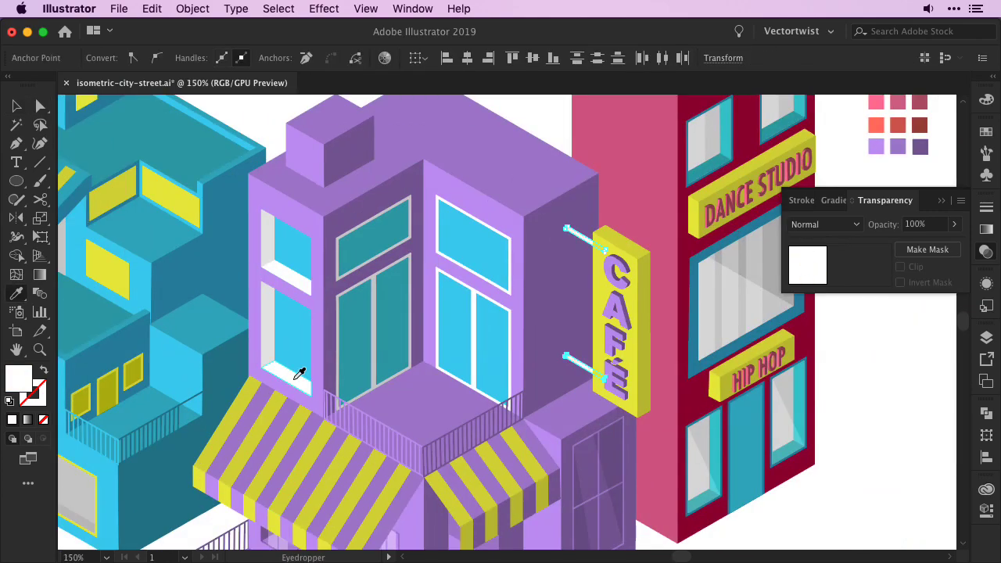
{"action": "scroll", "coordinate": [351, 406], "scroll_direction": "down", "scroll_amount": 5}
{"action": "left_click", "coordinate": [264, 369]}
Step: Fill the two lower windows white and select their bottom sills
{"action": "key", "text": "ctrl+plus"}
{"action": "key", "text": "ctrl+plus"}
{"action": "key", "text": "a"}
{"action": "left_click", "coordinate": [313, 258]}
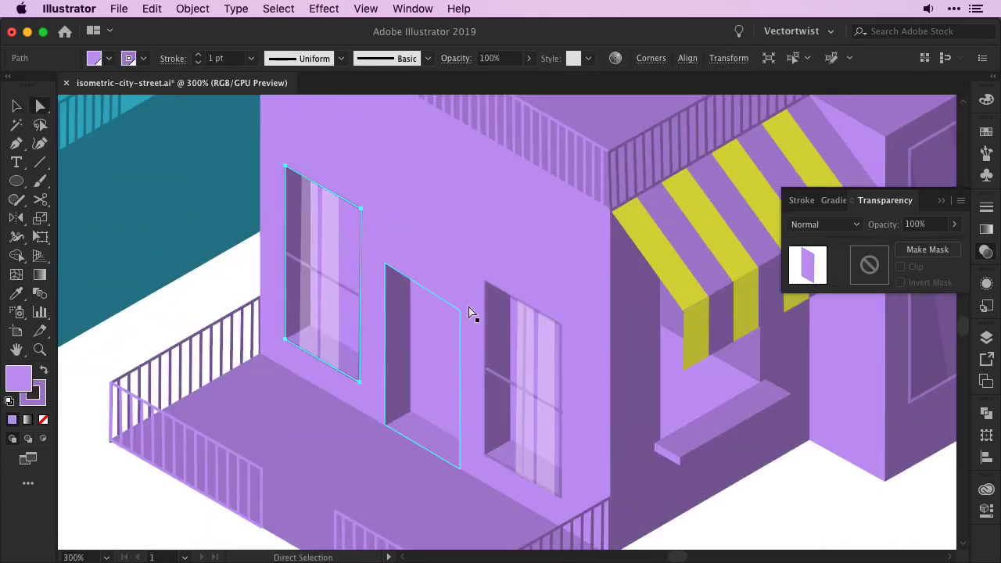
{"action": "left_click", "coordinate": [487, 286], "text": "shift"}
{"action": "left_click", "coordinate": [986, 131]}
{"action": "left_click", "coordinate": [884, 209]}
{"action": "left_click", "coordinate": [305, 356]}
{"action": "scroll", "coordinate": [442, 413], "scroll_direction": "up", "scroll_amount": 5}
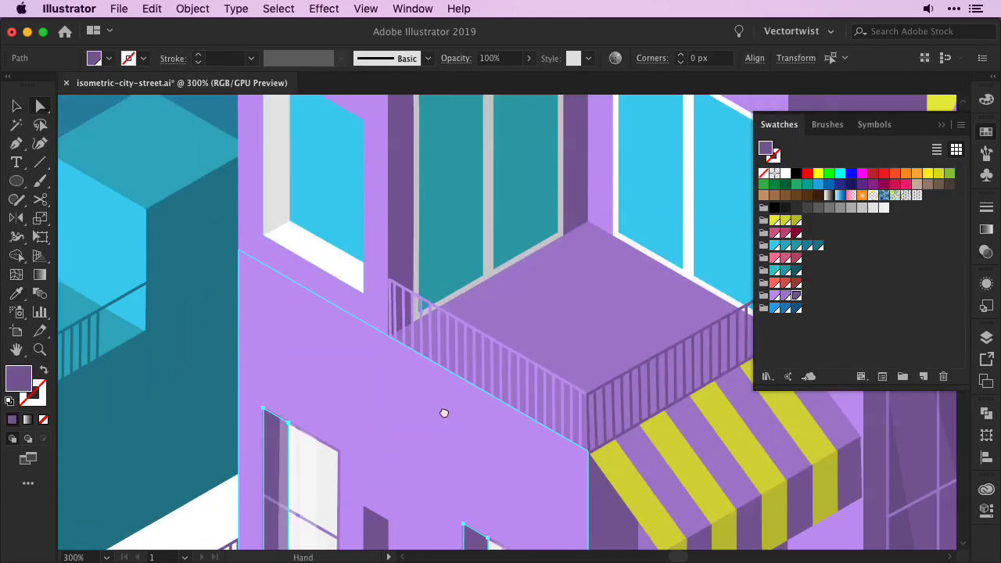
{"action": "scroll", "coordinate": [516, 255], "scroll_direction": "down", "scroll_amount": 4}
{"action": "left_click", "coordinate": [479, 488], "text": "shift"}
Step: Fill both whole lower windows white and check the left sill's transparency
{"action": "key", "text": "ctrl+shift+a"}
{"action": "key", "text": "v"}
{"action": "left_click", "coordinate": [492, 331]}
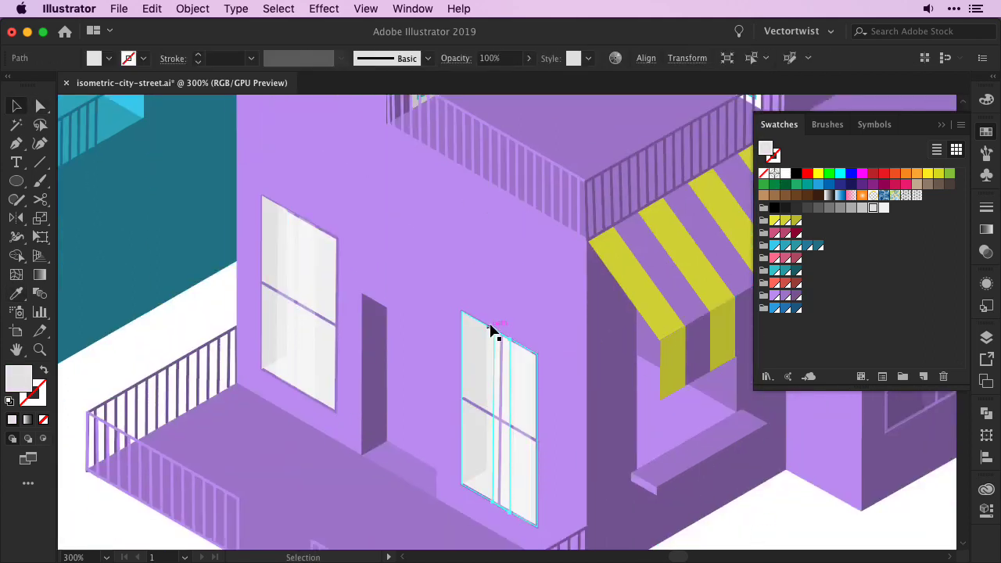
{"action": "left_click", "coordinate": [313, 313], "text": "shift"}
{"action": "left_click", "coordinate": [786, 175]}
{"action": "key", "text": "a"}
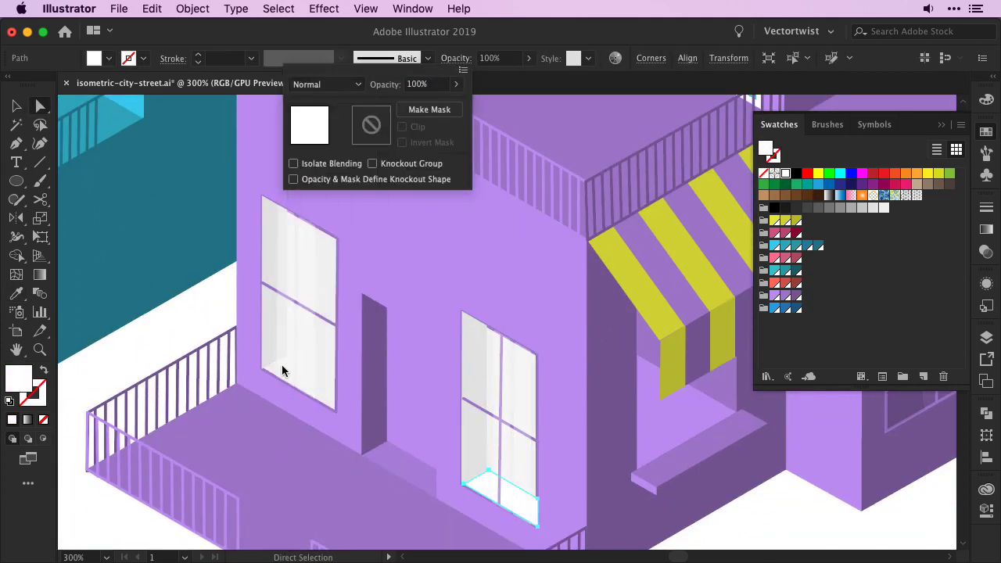
{"action": "left_click", "coordinate": [317, 387]}
{"action": "left_click", "coordinate": [456, 57]}
{"action": "left_click", "coordinate": [335, 309]}
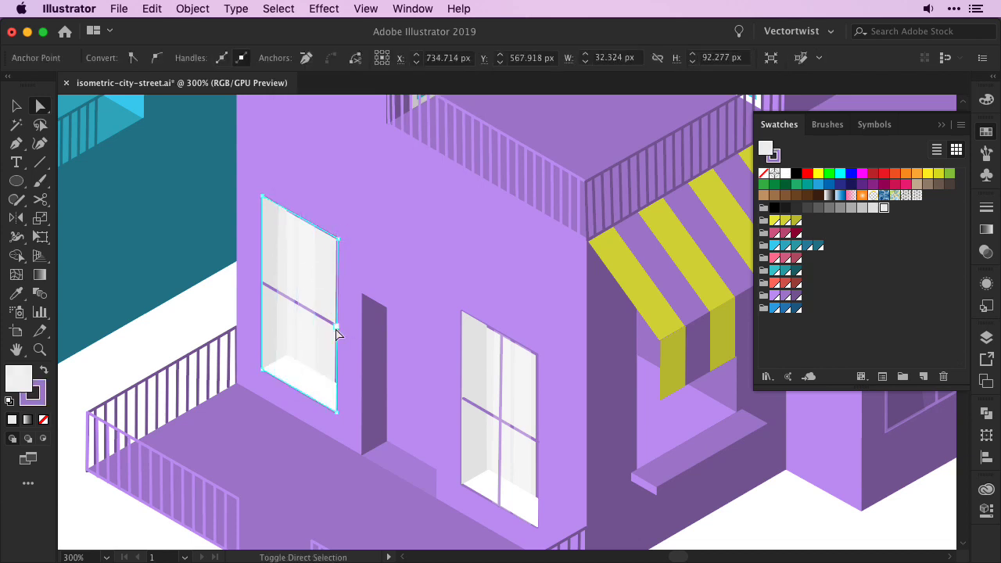
{"action": "left_click", "coordinate": [787, 518]}
Step: Select the right window's panes and the window jamb and frame shapes for editing
{"action": "left_click", "coordinate": [537, 448]}
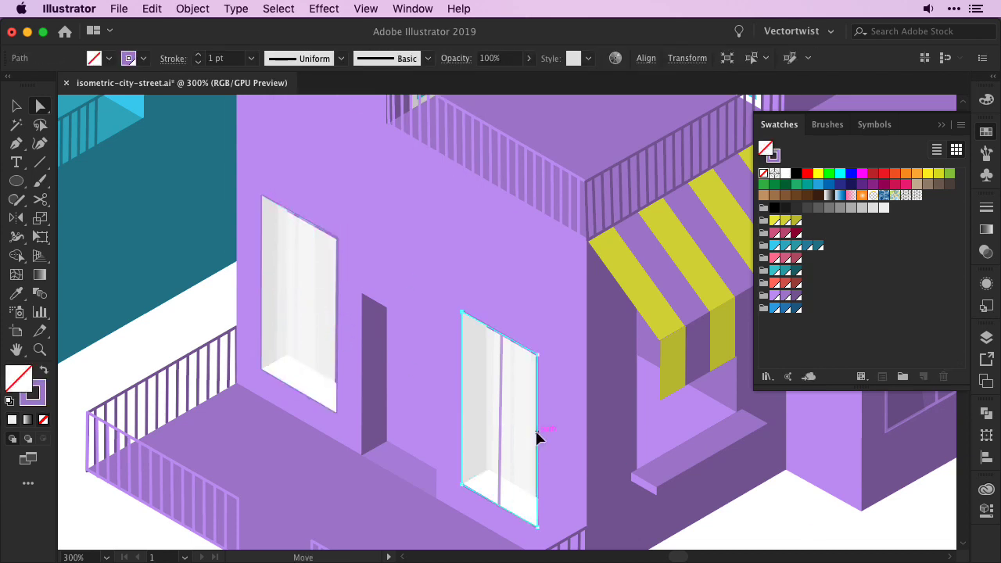
{"action": "mouse_move", "coordinate": [492, 380]}
{"action": "left_mouse_down"}
{"action": "mouse_move", "coordinate": [500, 387]}
{"action": "mouse_move", "coordinate": [492, 380]}
{"action": "left_mouse_up"}
{"action": "left_click", "coordinate": [473, 373]}
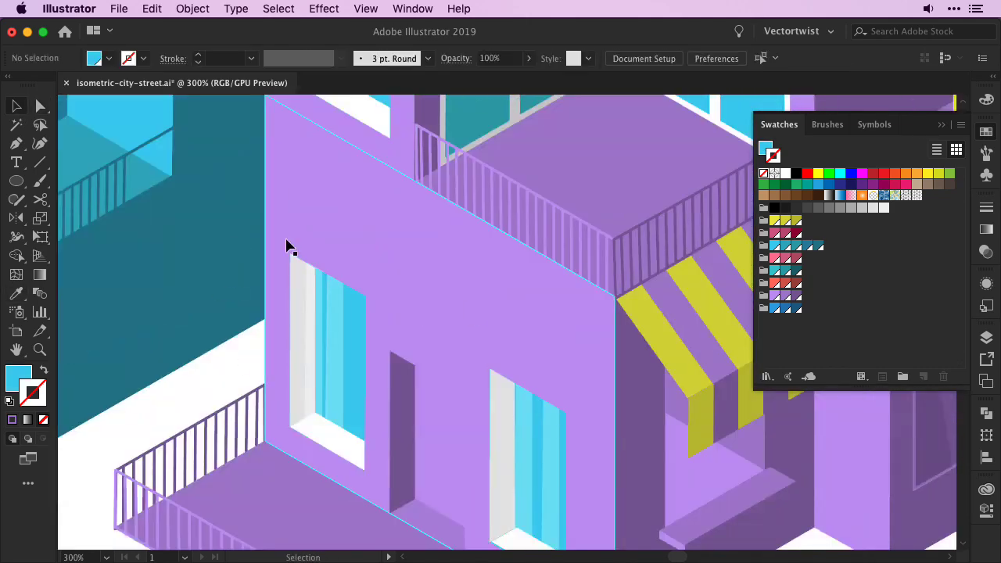
{"action": "left_click", "coordinate": [305, 266]}
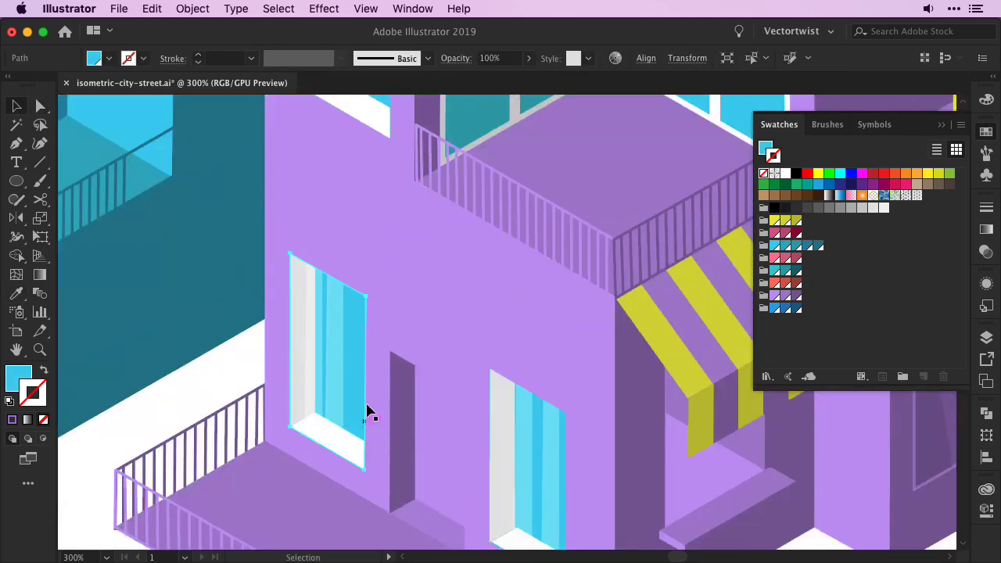
{"action": "left_click", "coordinate": [192, 8]}
{"action": "left_click", "coordinate": [391, 391]}
{"action": "key", "text": "Return"}
{"action": "key", "text": "a"}
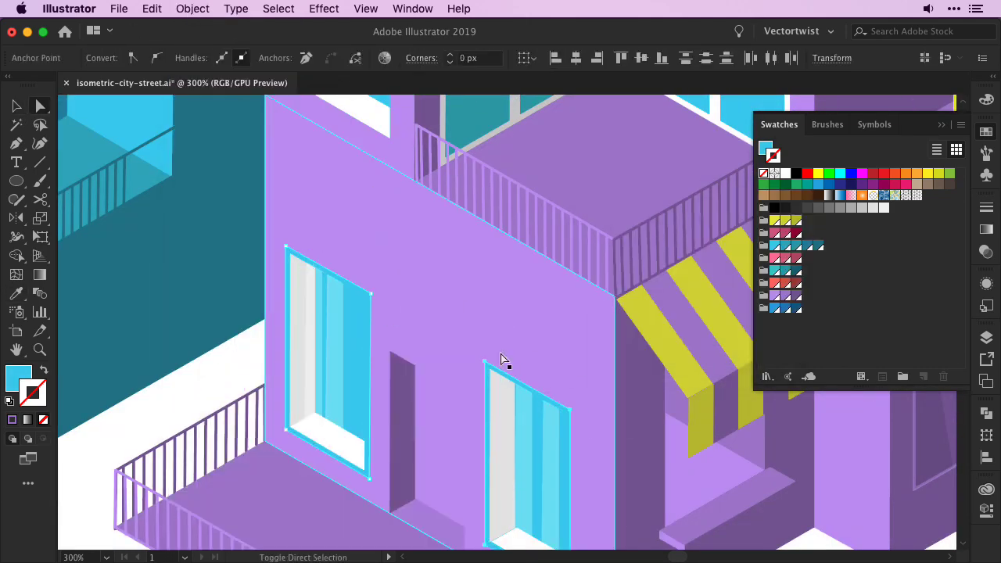
{"action": "key", "text": "v"}
Step: Nudge the window's inner glass strip and move the sill corner to meet the frame
{"action": "left_click", "coordinate": [373, 369]}
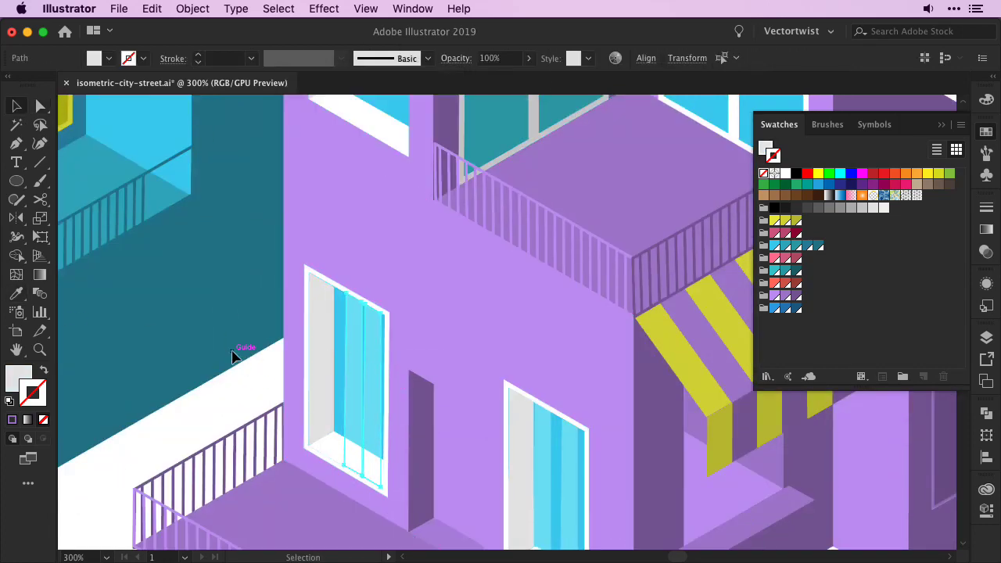
{"action": "scroll", "coordinate": [605, 445], "scroll_direction": "down", "scroll_amount": 3}
{"action": "left_click_drag", "start_coordinate": [479, 355], "coordinate": [488, 358]}
{"action": "scroll", "coordinate": [455, 329], "scroll_direction": "up", "scroll_amount": 5}
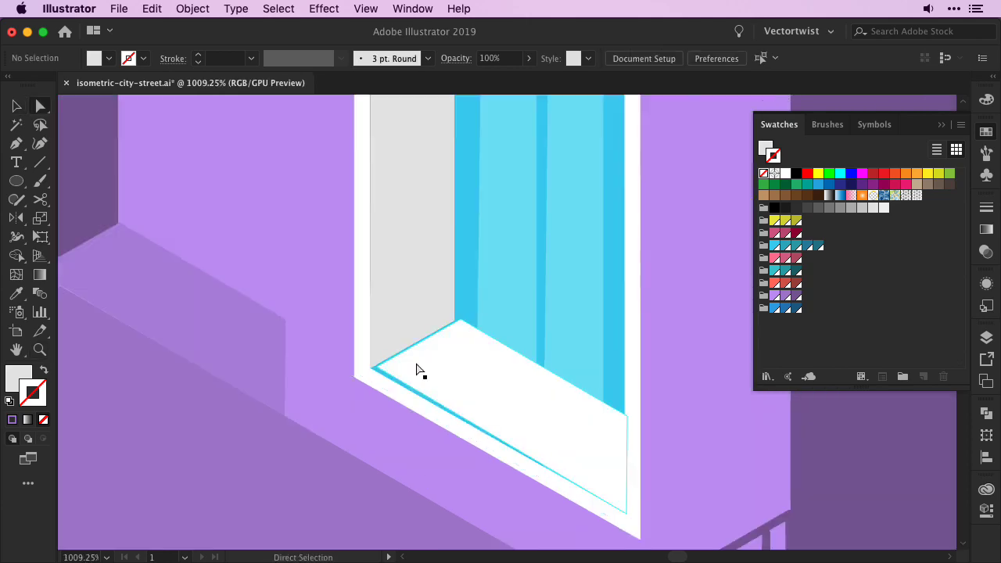
{"action": "left_click", "coordinate": [391, 364]}
{"action": "left_click_drag", "start_coordinate": [371, 375], "coordinate": [483, 331]}
{"action": "scroll", "coordinate": [483, 331], "scroll_direction": "down", "scroll_amount": 5}
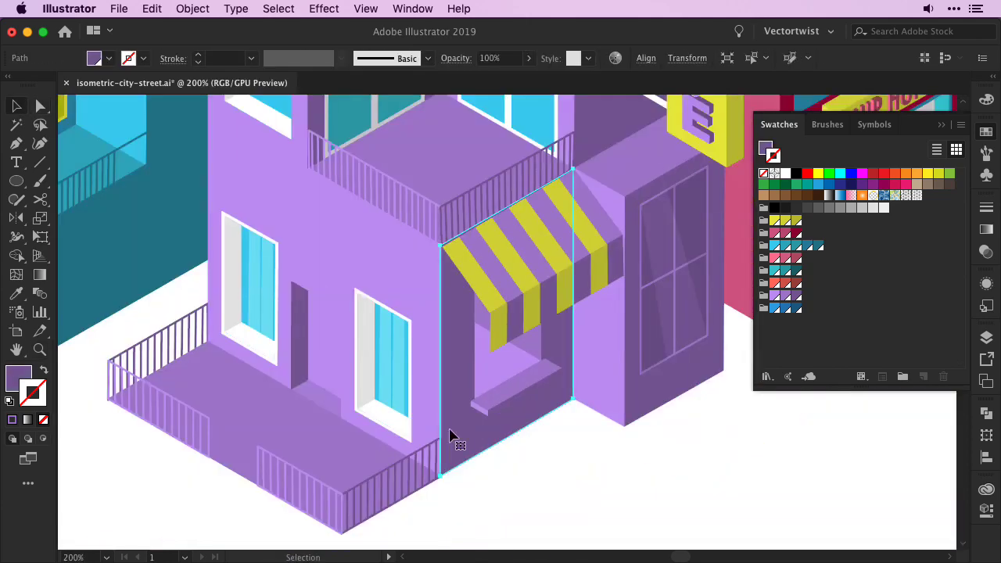
{"action": "scroll", "coordinate": [409, 240], "scroll_direction": "up", "scroll_amount": 6}
{"action": "scroll", "coordinate": [371, 377], "scroll_direction": "down", "scroll_amount": 5}
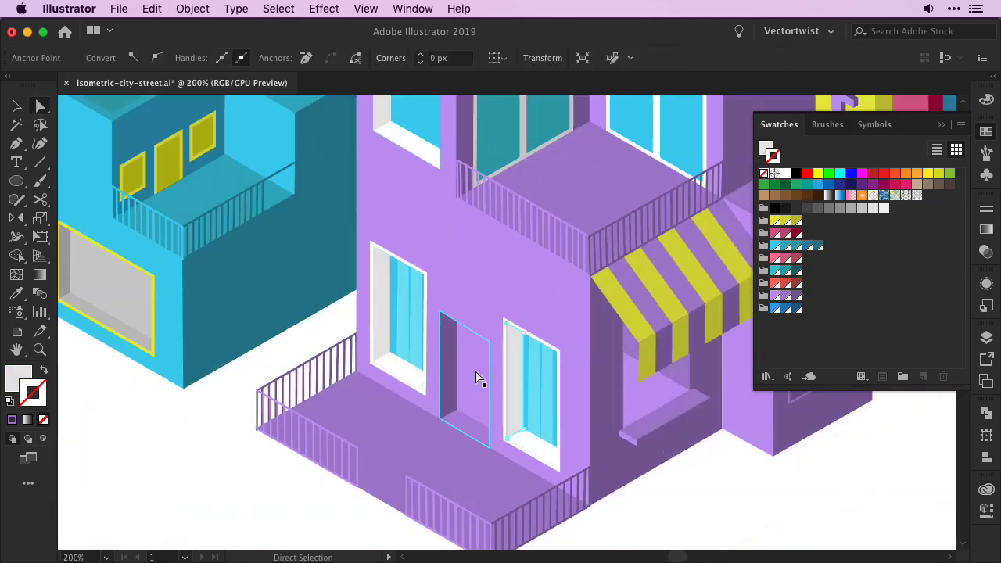
Step: Reorder the stacking of the door and awning shapes and adjust the door's top corner
{"action": "left_click", "coordinate": [451, 362]}
{"action": "scroll", "coordinate": [522, 418], "scroll_direction": "right", "scroll_amount": 5}
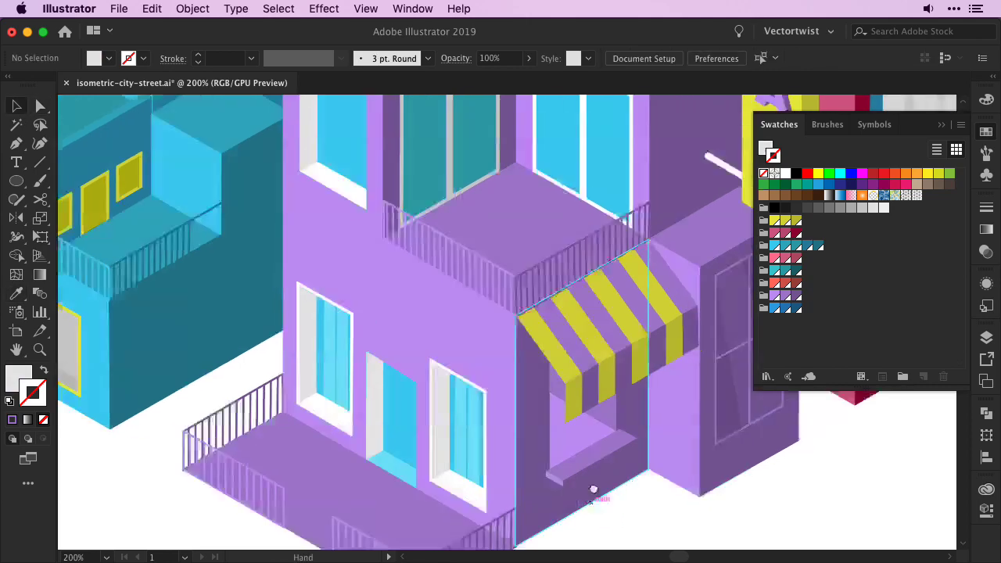
{"action": "left_click", "coordinate": [192, 9]}
{"action": "left_click", "coordinate": [212, 138]}
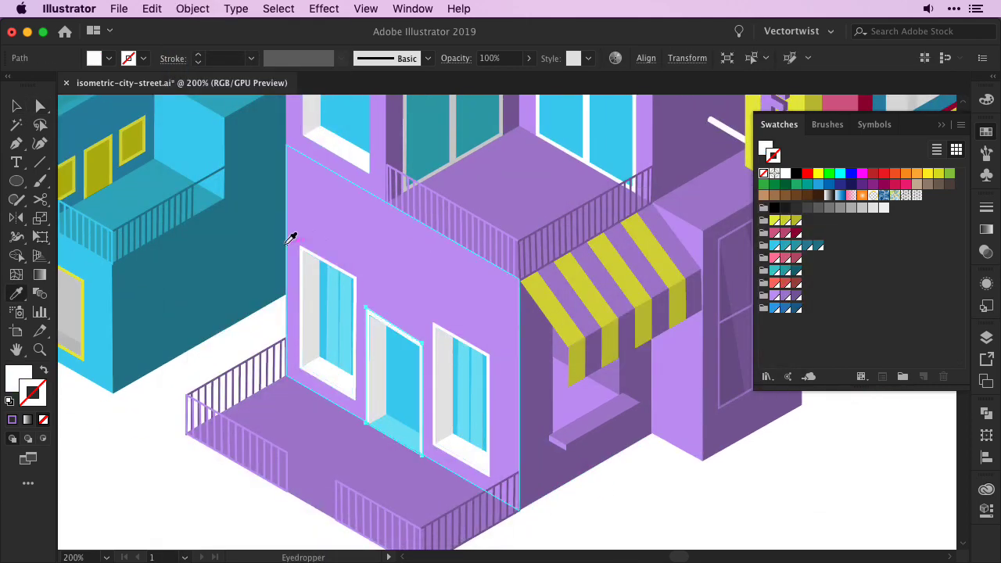
{"action": "key", "text": "a"}
{"action": "scroll", "coordinate": [351, 290], "scroll_direction": "up", "scroll_amount": 5}
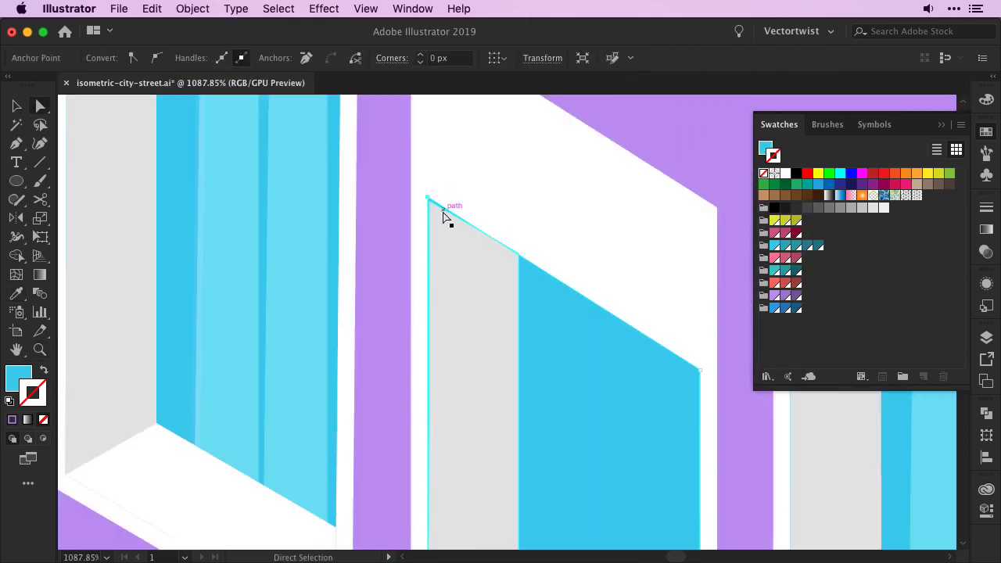
{"action": "left_click", "coordinate": [428, 197]}
{"action": "scroll", "coordinate": [440, 190], "scroll_direction": "down", "scroll_amount": 5}
{"action": "scroll", "coordinate": [243, 487], "scroll_direction": "right", "scroll_amount": 3}
{"action": "left_click", "coordinate": [670, 475]}
{"action": "key", "text": "v"}
{"action": "left_click", "coordinate": [524, 367]}
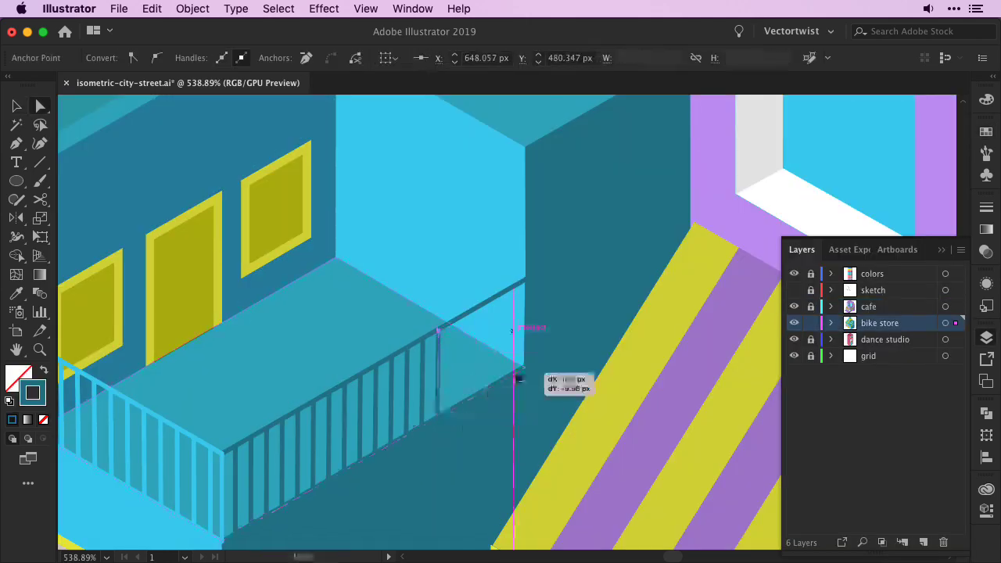
Step: Finish the yellow sign box faces on the bike store wall, with no stroke
{"action": "left_click_drag", "start_coordinate": [518, 375], "coordinate": [520, 289]}
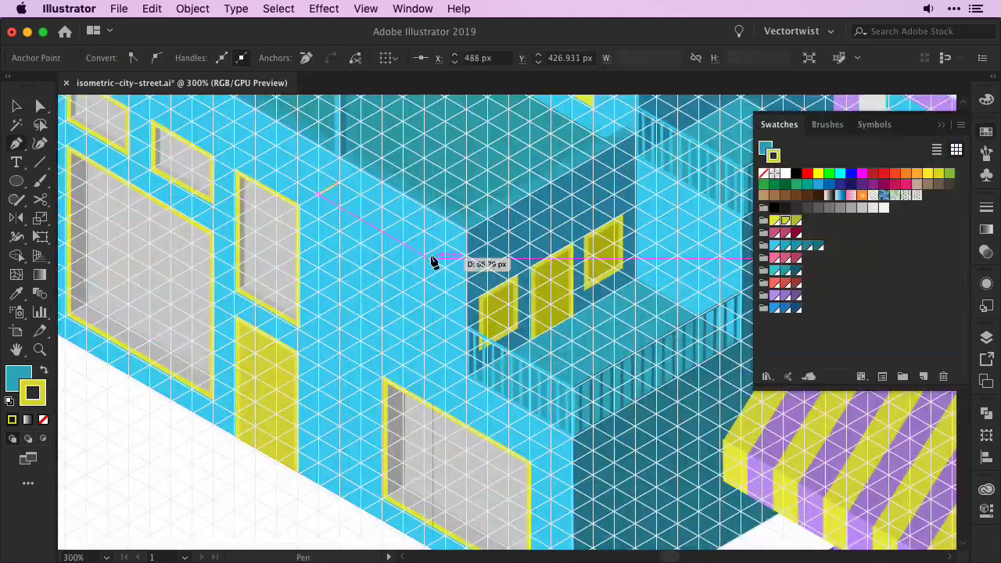
{"action": "left_click", "coordinate": [429, 256]}
{"action": "key", "text": "shift+x"}
{"action": "key", "text": "/"}
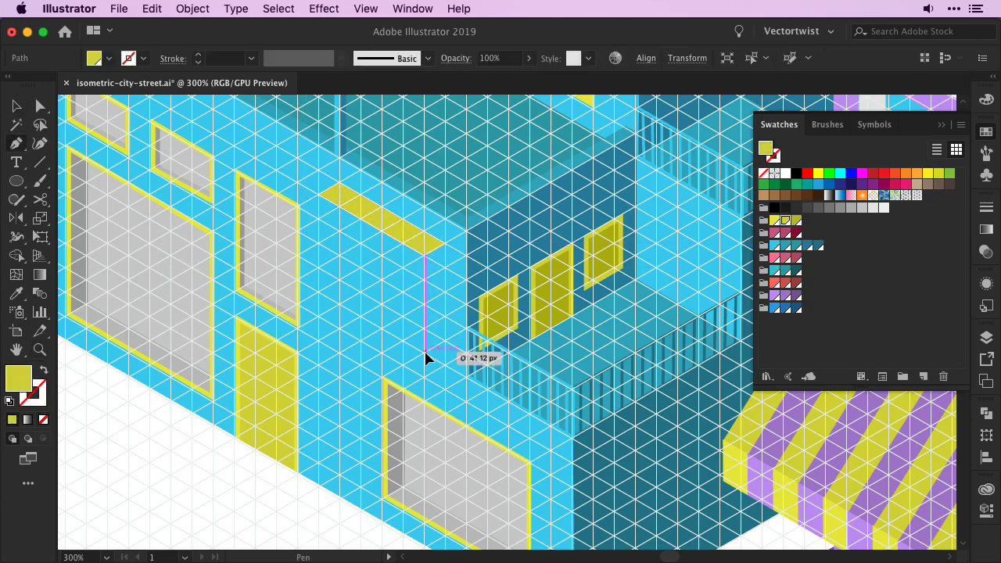
{"action": "left_click", "coordinate": [427, 352]}
{"action": "left_click", "coordinate": [318, 289]}
{"action": "left_click", "coordinate": [318, 197]}
{"action": "key", "text": "v"}
{"action": "left_click", "coordinate": [262, 500]}
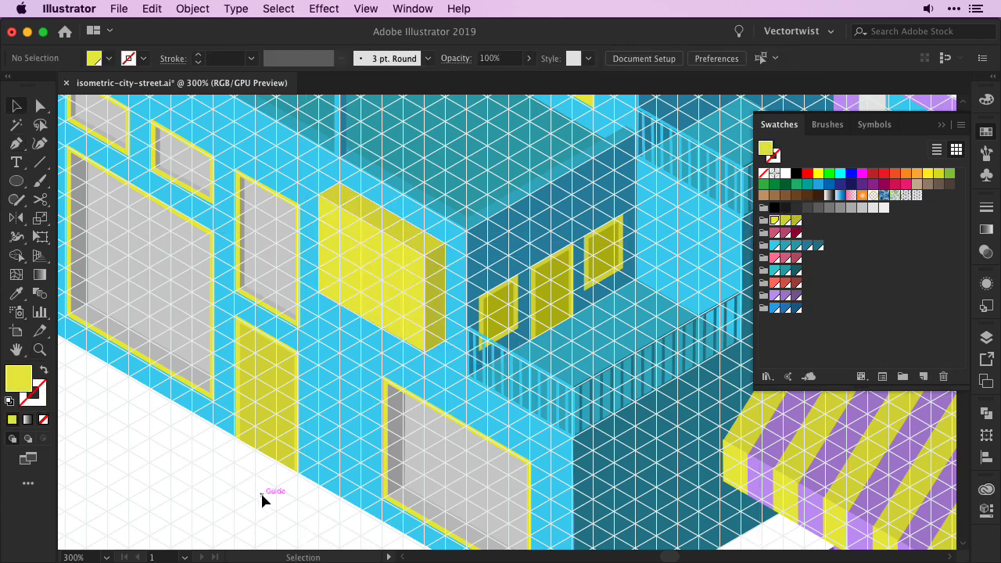
Step: Add the text 'TREK' in Arial Black, coloured pink
{"action": "left_click", "coordinate": [162, 449]}
{"action": "type", "text": "TREK"}
{"action": "key", "text": "Escape"}
{"action": "left_click", "coordinate": [509, 58]}
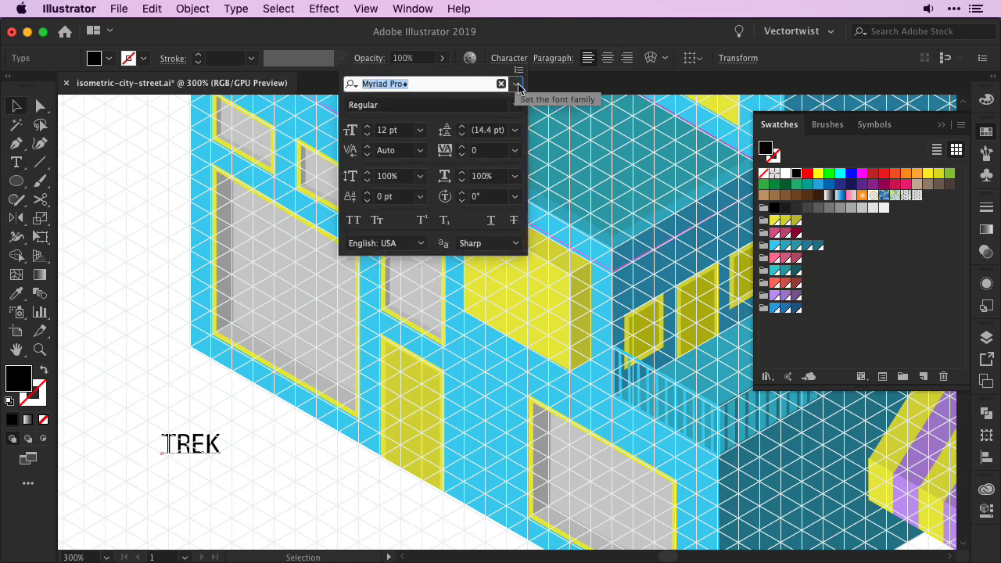
{"action": "left_click", "coordinate": [515, 83]}
{"action": "scroll", "coordinate": [597, 400], "scroll_direction": "down", "scroll_amount": 5}
{"action": "left_click", "coordinate": [597, 417]}
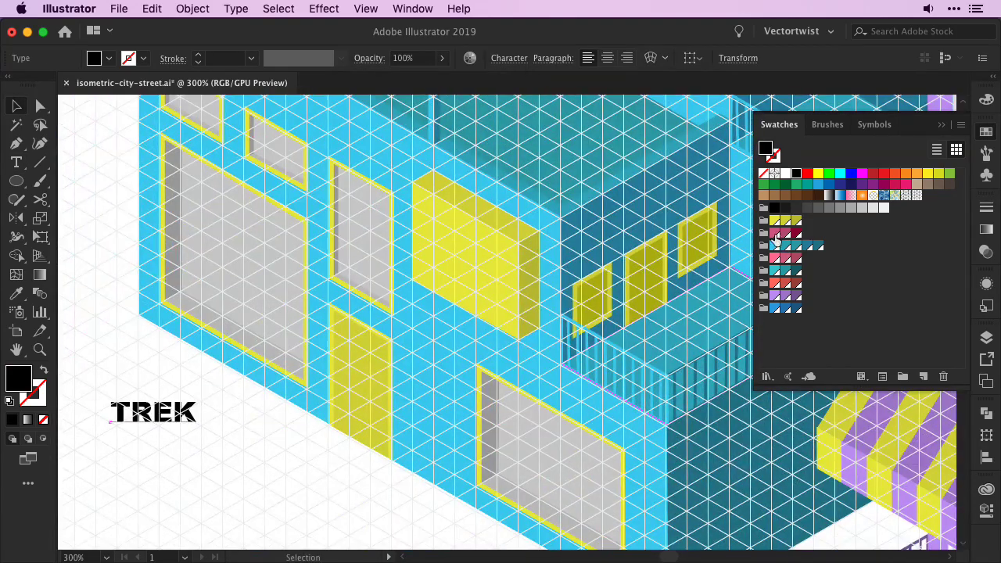
{"action": "left_click", "coordinate": [774, 233]}
Step: Apply a 3D Extrude & Bevel to TREK with an extrude depth of 2
{"action": "left_click", "coordinate": [324, 9]}
{"action": "left_click", "coordinate": [579, 104]}
{"action": "left_click", "coordinate": [614, 530]}
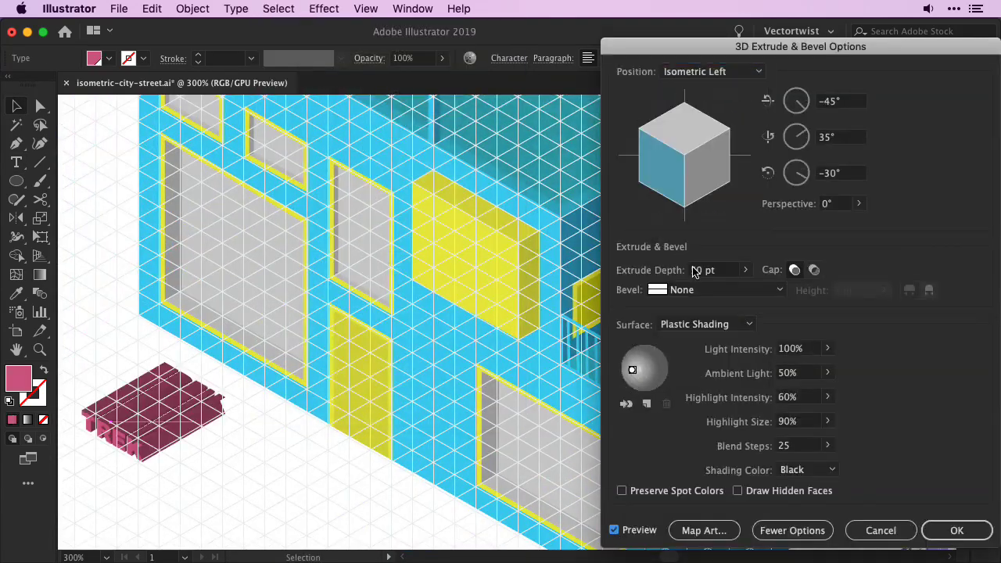
{"action": "left_click", "coordinate": [712, 270]}
{"action": "type", "text": "2"}
{"action": "key", "text": "Tab"}
{"action": "key", "text": "Return"}
Step: Move the 3D TREK onto the yellow sign and distort it to match the sign's angle
{"action": "left_click_drag", "start_coordinate": [152, 410], "coordinate": [461, 258]}
{"action": "key", "text": "e"}
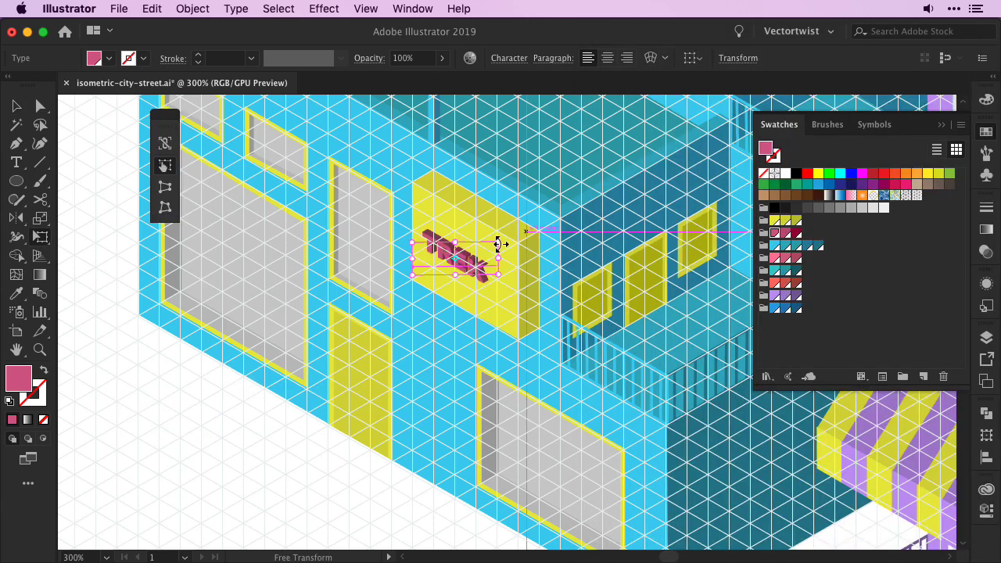
{"action": "left_click_drag", "start_coordinate": [529, 276], "coordinate": [508, 265]}
{"action": "key", "text": "v"}
{"action": "left_click", "coordinate": [212, 399]}
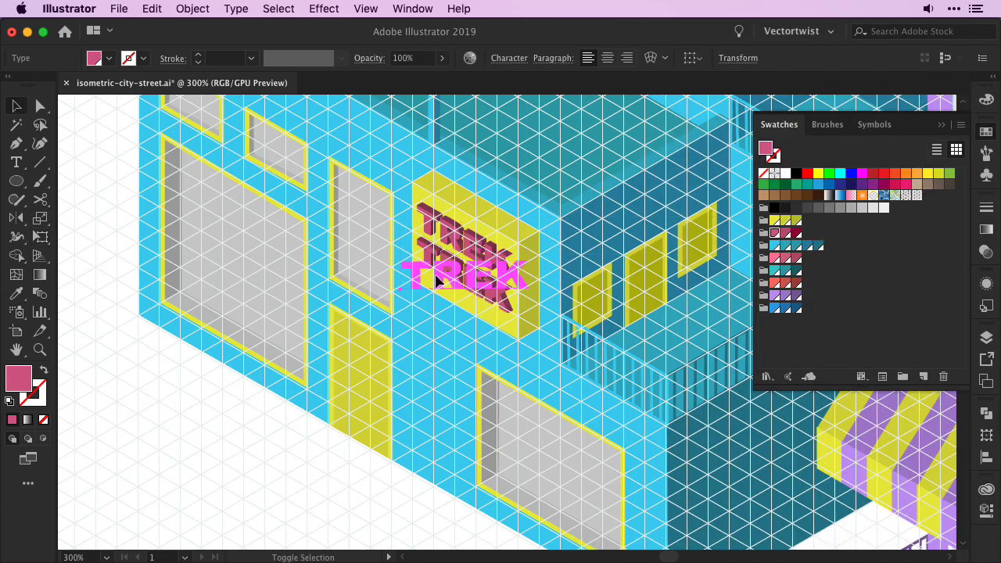
{"action": "key", "text": "ctrl+apostrophe"}
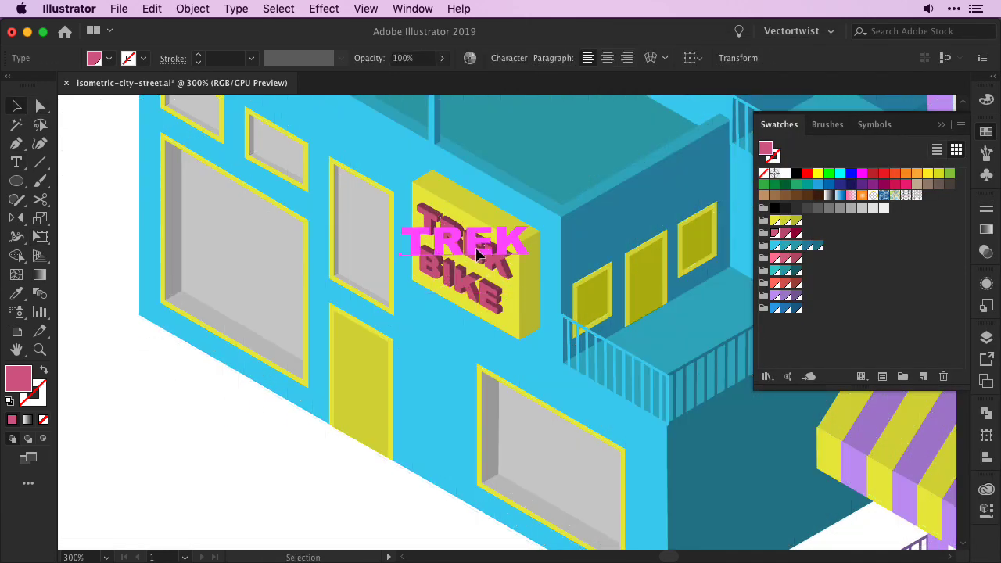
Step: Tighten the TREK BIKE letter tracking and change its text colour
{"action": "left_click", "coordinate": [509, 57]}
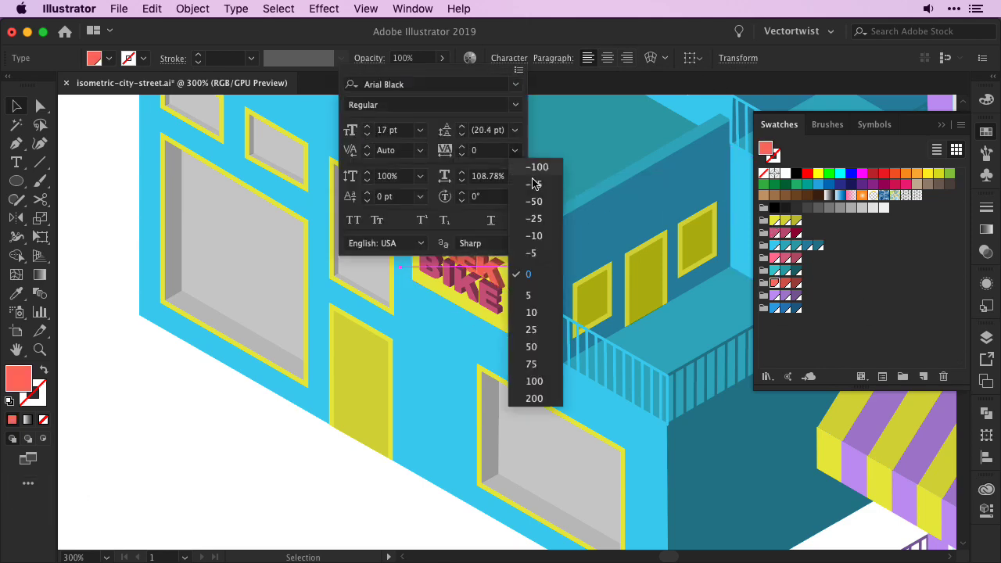
{"action": "left_click", "coordinate": [434, 326]}
{"action": "left_click", "coordinate": [509, 58]}
{"action": "left_click", "coordinate": [393, 335]}
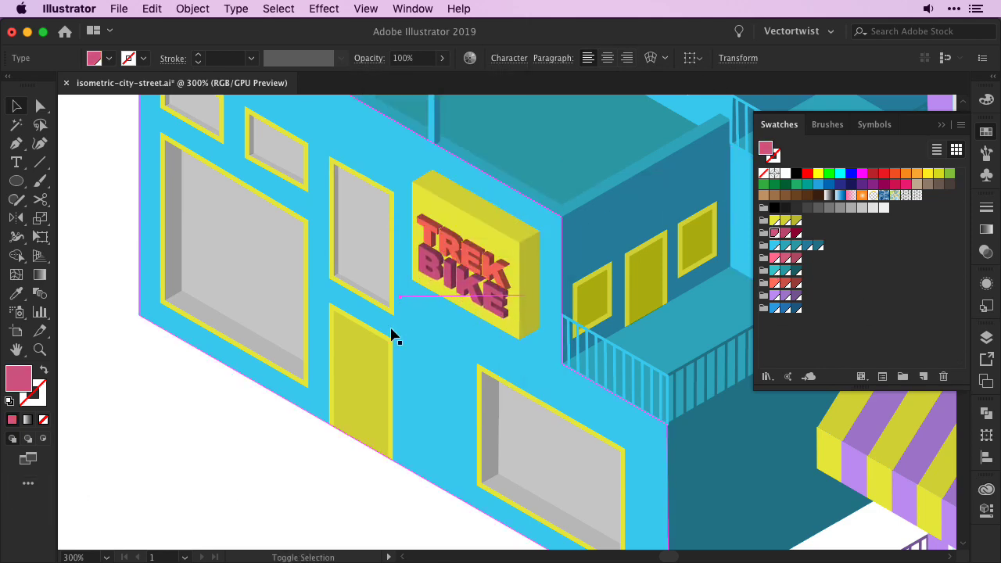
{"action": "key", "text": "ctrl+shift+a"}
{"action": "key", "text": "ctrl+minus"}
{"action": "key", "text": "ctrl+minus"}
Step: Hide the pencil sketch layer in the Layers panel
{"action": "key", "text": "F7"}
{"action": "left_click", "coordinate": [793, 290]}
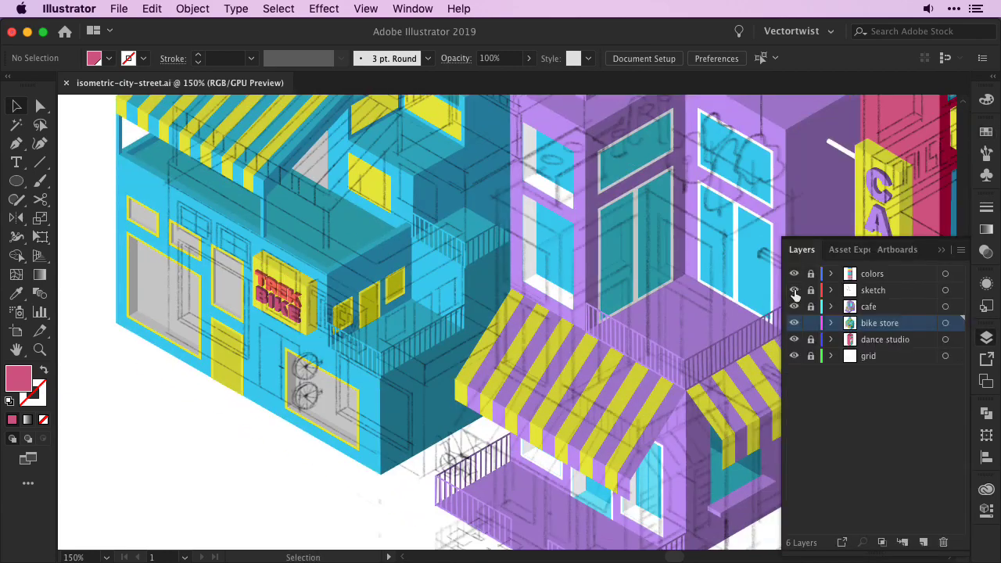
{"action": "left_click", "coordinate": [794, 291]}
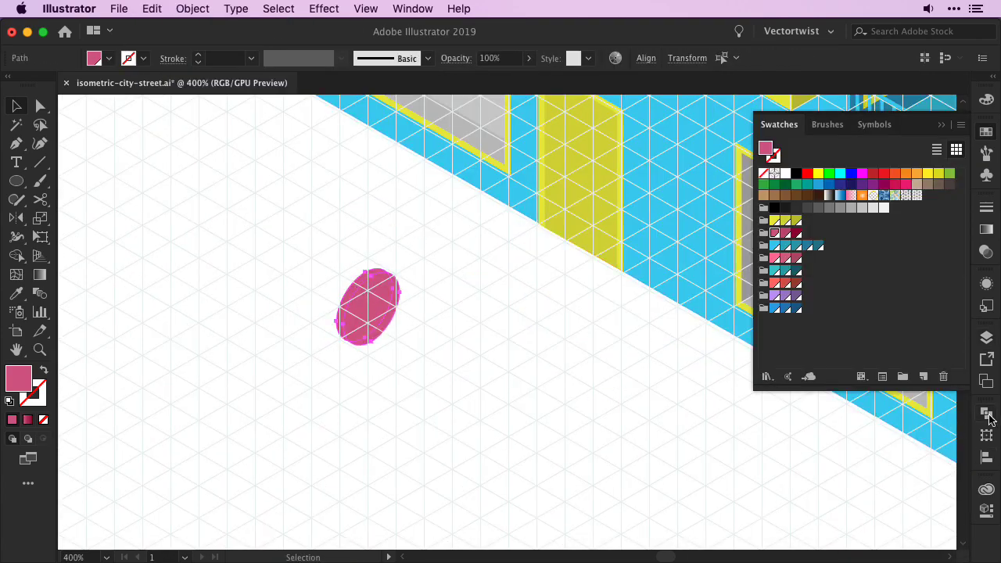
Step: Build the pink wheel ring with Pathfinder and place a copy beside the door
{"action": "left_click", "coordinate": [987, 415]}
{"action": "left_click", "coordinate": [393, 296]}
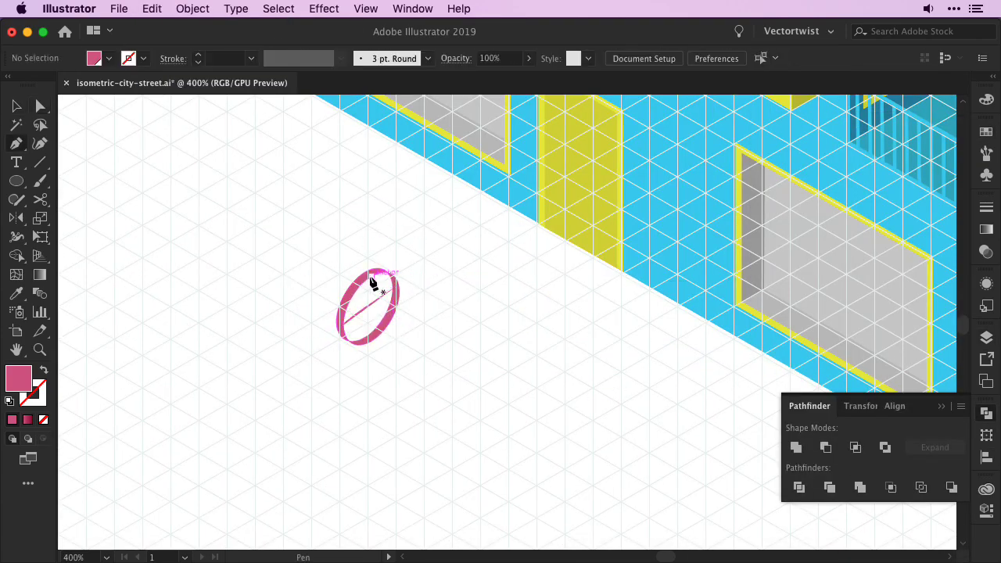
{"action": "key", "text": "shift+c"}
{"action": "key", "text": "shift+x"}
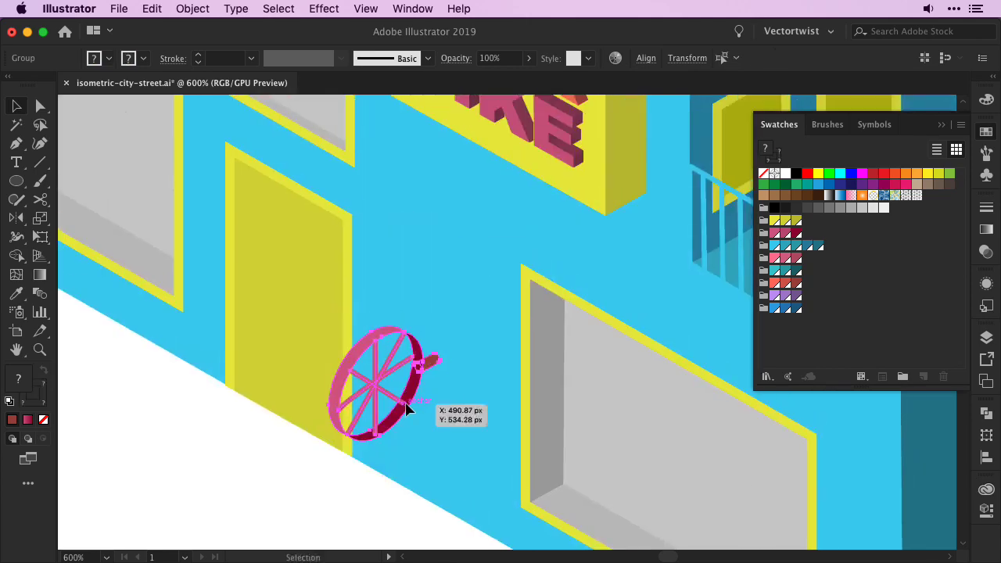
{"action": "left_click_drag", "start_coordinate": [422, 352], "coordinate": [436, 358]}
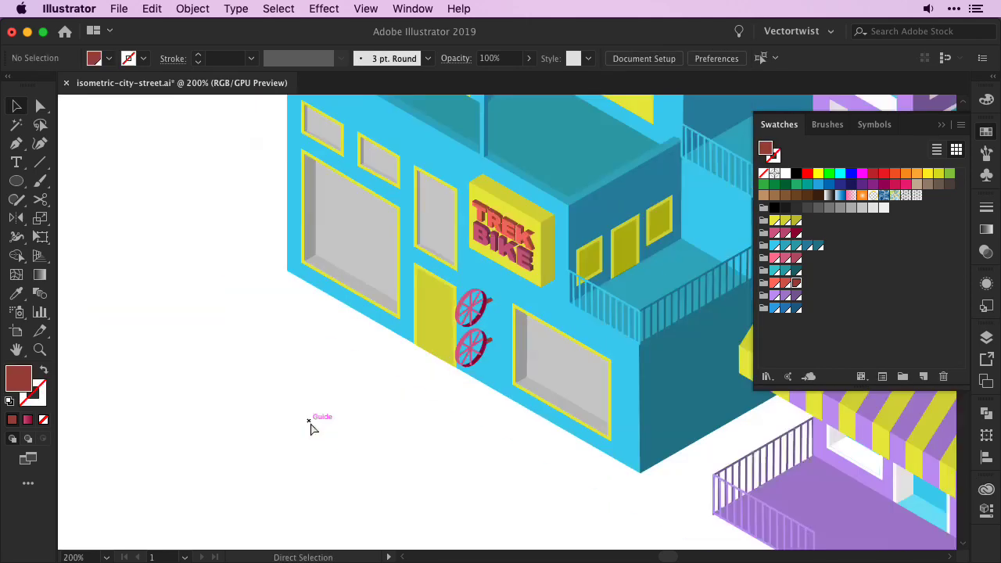
Step: Mirror the wheel copy, extend its spokes to the rim and draw a curved rim path
{"action": "key", "text": "o"}
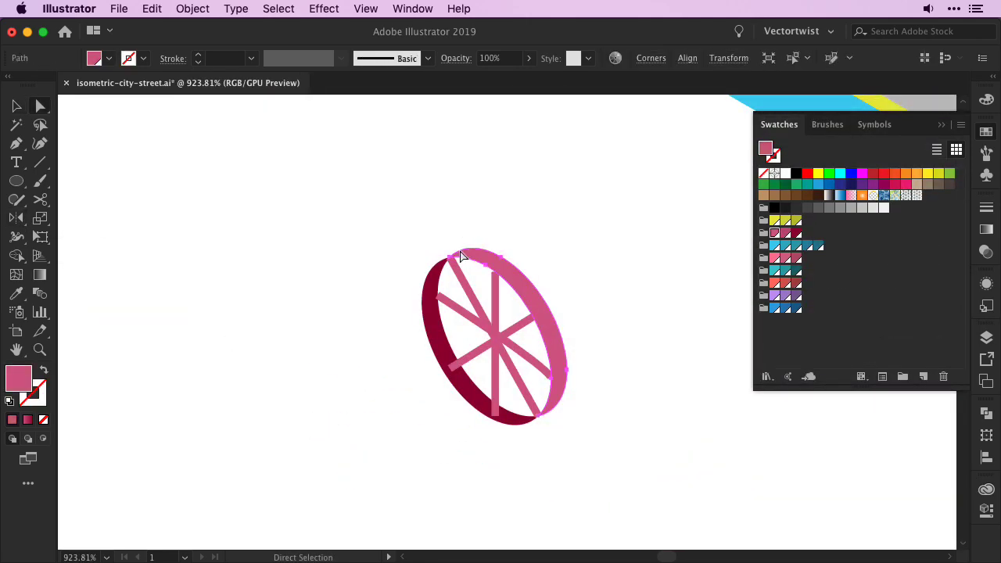
{"action": "left_click_drag", "start_coordinate": [383, 258], "coordinate": [367, 255]}
{"action": "left_click", "coordinate": [480, 203]}
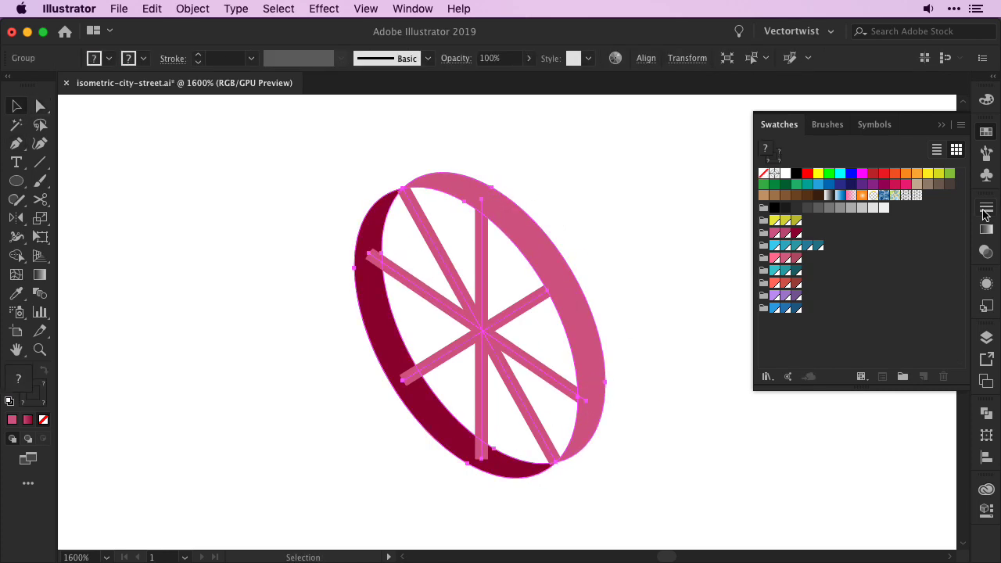
{"action": "key", "text": "p"}
{"action": "left_click", "coordinate": [421, 178]}
{"action": "mouse_move", "coordinate": [414, 185]}
{"action": "left_mouse_down"}
{"action": "mouse_move", "coordinate": [426, 192]}
{"action": "mouse_move", "coordinate": [413, 205]}
{"action": "left_mouse_up"}
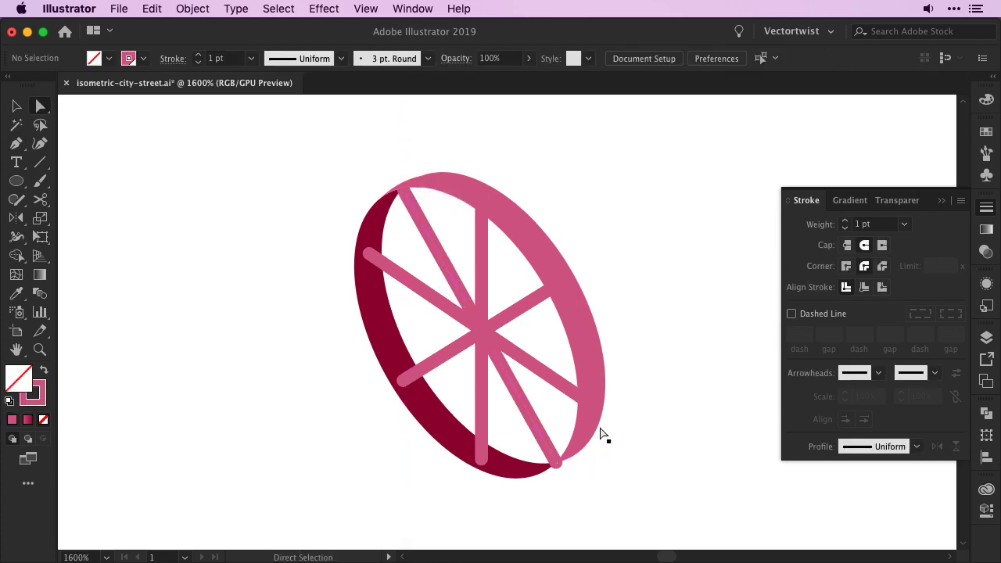
{"action": "left_click", "coordinate": [532, 478]}
{"action": "left_click_drag", "start_coordinate": [588, 443], "coordinate": [599, 426]}
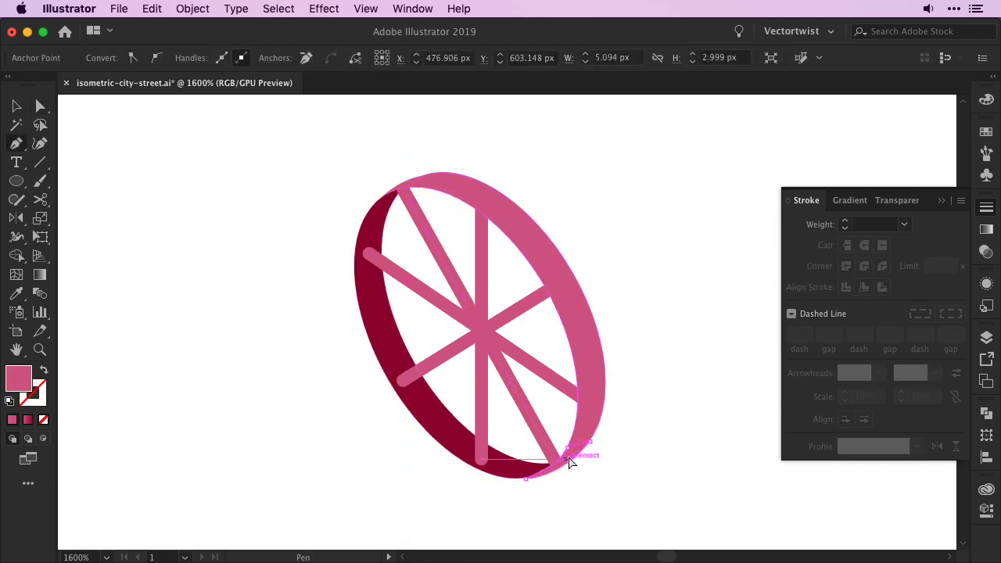
Step: Drag the rim anchor points so the rim meets the spoke
{"action": "key", "text": "v"}
{"action": "left_click", "coordinate": [422, 185]}
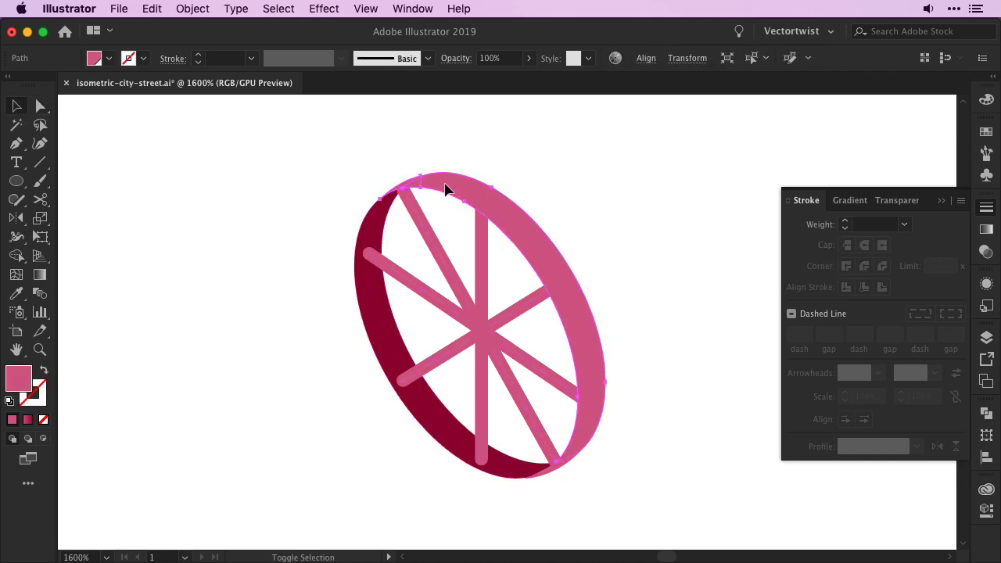
{"action": "key", "text": "a"}
{"action": "left_click_drag", "start_coordinate": [396, 148], "coordinate": [477, 234]}
{"action": "scroll", "coordinate": [384, 268], "scroll_direction": "up", "scroll_amount": 5}
{"action": "scroll", "coordinate": [518, 447], "scroll_direction": "up", "scroll_amount": 5}
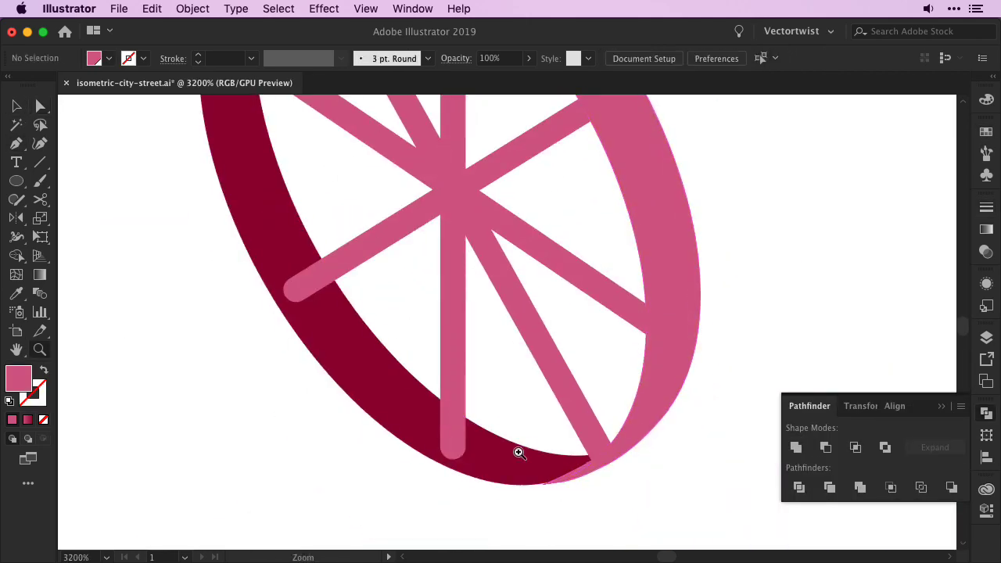
{"action": "scroll", "coordinate": [483, 398], "scroll_direction": "up", "scroll_amount": 3}
{"action": "left_click_drag", "start_coordinate": [483, 397], "coordinate": [416, 397]}
{"action": "scroll", "coordinate": [652, 447], "scroll_direction": "down", "scroll_amount": 5}
Step: Select the spoke end and rim pieces to recolour them, then zoom out to both wheels
{"action": "left_click", "coordinate": [297, 447]}
{"action": "scroll", "coordinate": [297, 446], "scroll_direction": "down", "scroll_amount": 5}
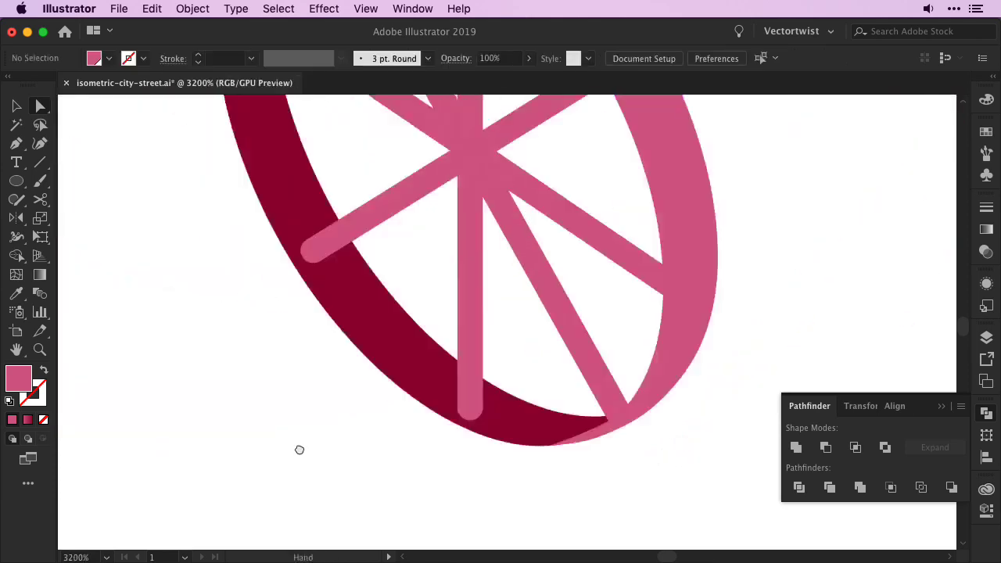
{"action": "scroll", "coordinate": [448, 326], "scroll_direction": "down", "scroll_amount": 3}
{"action": "left_click", "coordinate": [448, 324]}
{"action": "left_click", "coordinate": [563, 257]}
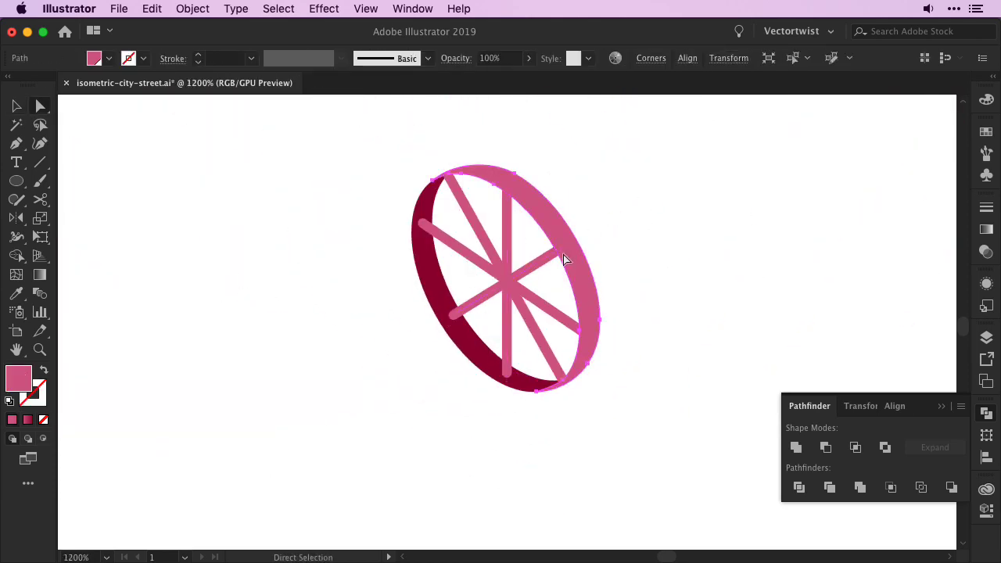
{"action": "key", "text": "v"}
{"action": "left_click", "coordinate": [404, 362]}
{"action": "scroll", "coordinate": [404, 362], "scroll_direction": "down", "scroll_amount": 2}
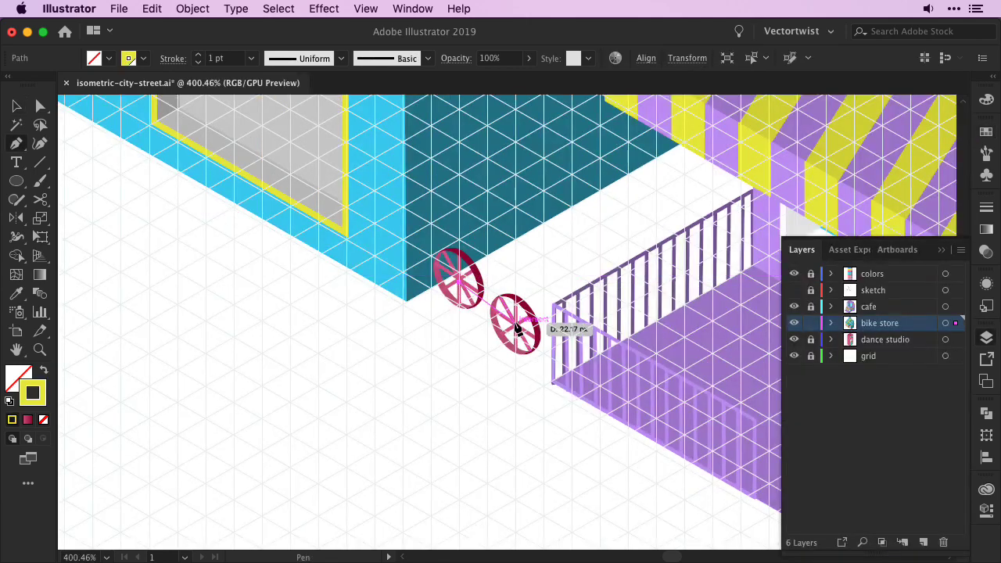
Step: Position the rear wheel and draw the yellow bike frame tubes between the wheels
{"action": "left_click_drag", "start_coordinate": [516, 329], "coordinate": [528, 316]}
{"action": "left_click", "coordinate": [478, 228]}
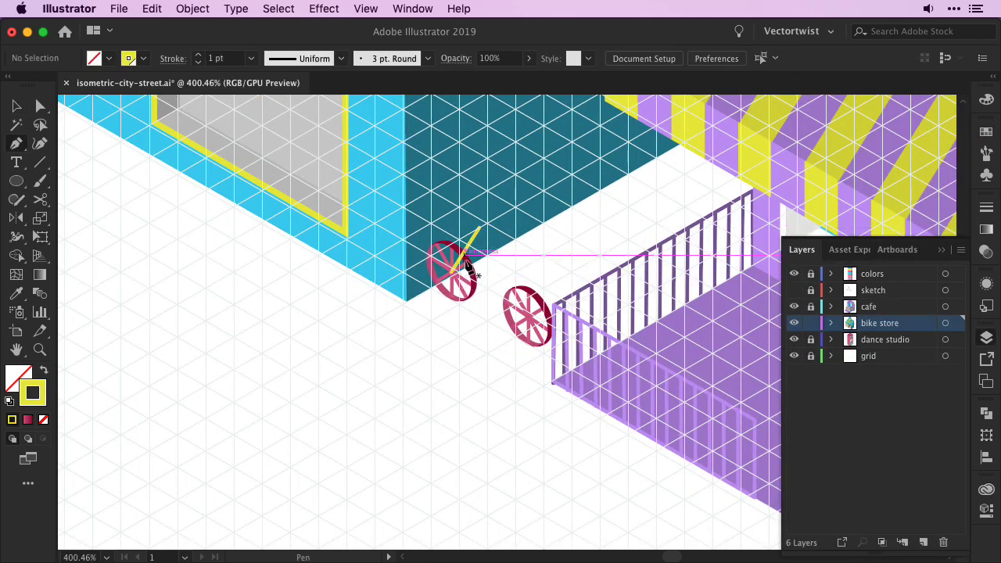
{"action": "left_click", "coordinate": [489, 296]}
{"action": "left_click", "coordinate": [531, 317]}
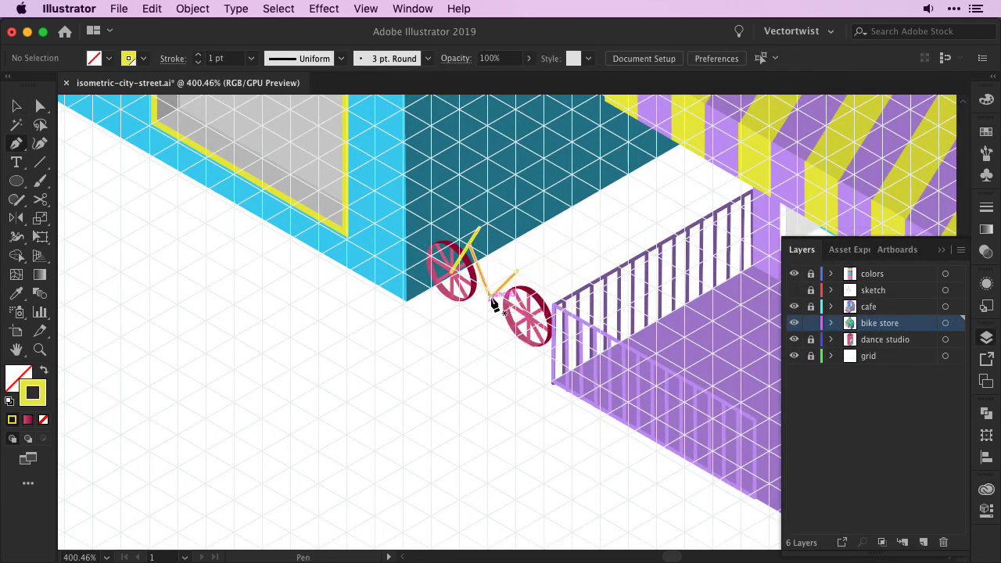
{"action": "key", "text": "Escape"}
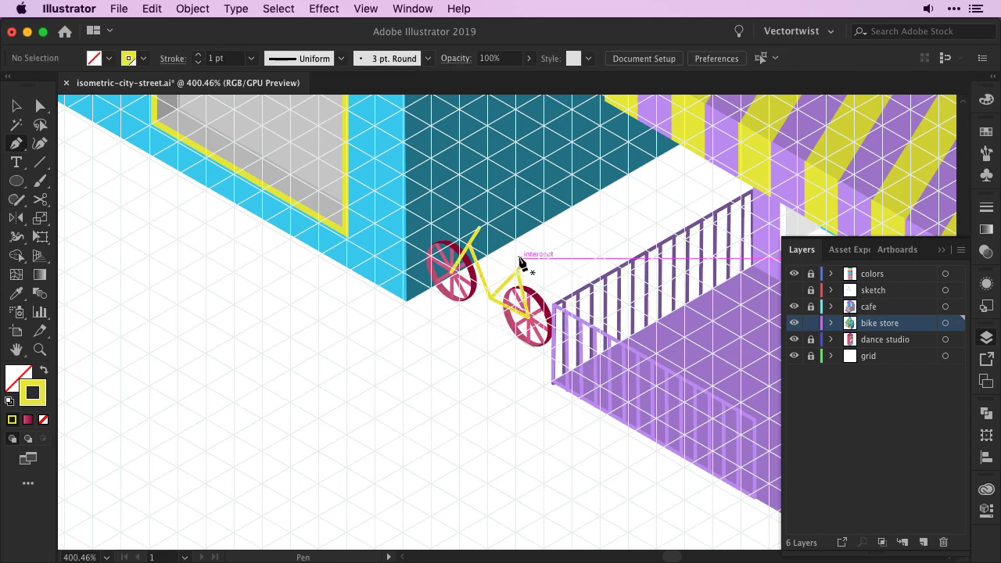
{"action": "left_click", "coordinate": [520, 262]}
{"action": "left_click", "coordinate": [480, 230]}
{"action": "key", "text": "Escape"}
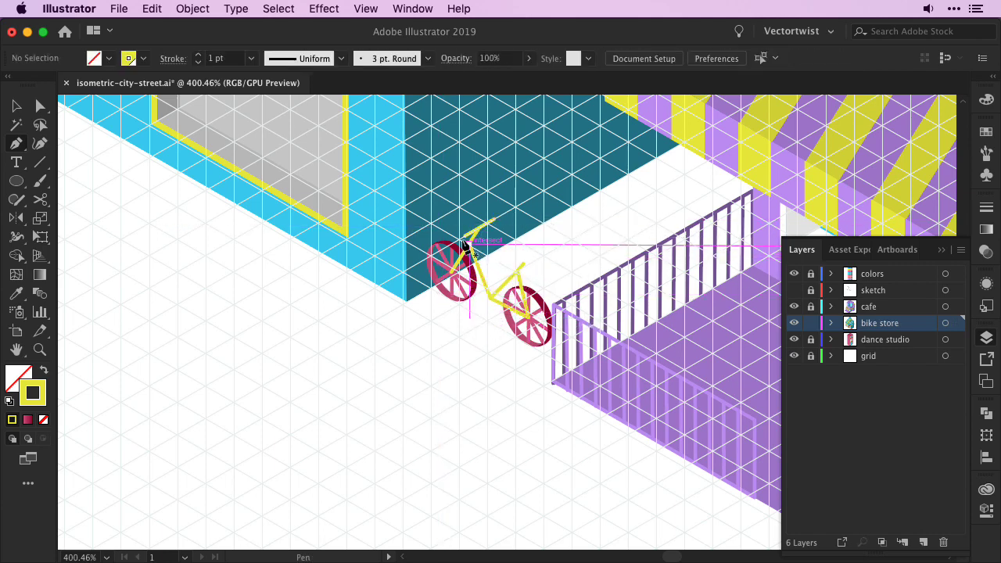
{"action": "left_click", "coordinate": [473, 251]}
{"action": "left_click", "coordinate": [518, 274]}
{"action": "key", "text": "Escape"}
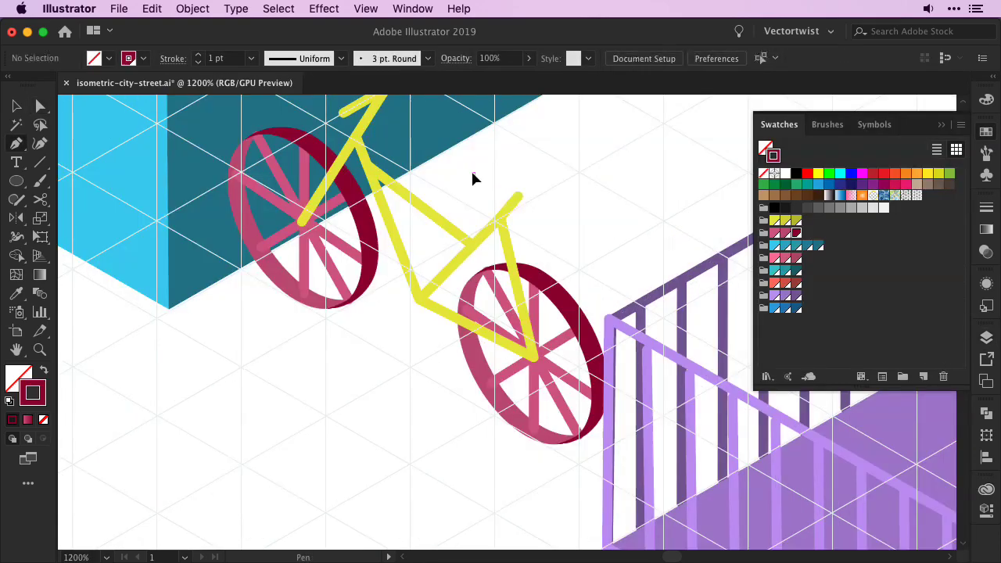
Step: Draw the curved handlebar and give the seat an isometric 3D extrusion
{"action": "left_click", "coordinate": [471, 174]}
{"action": "left_click_drag", "start_coordinate": [534, 205], "coordinate": [550, 205]}
{"action": "left_click", "coordinate": [555, 196]}
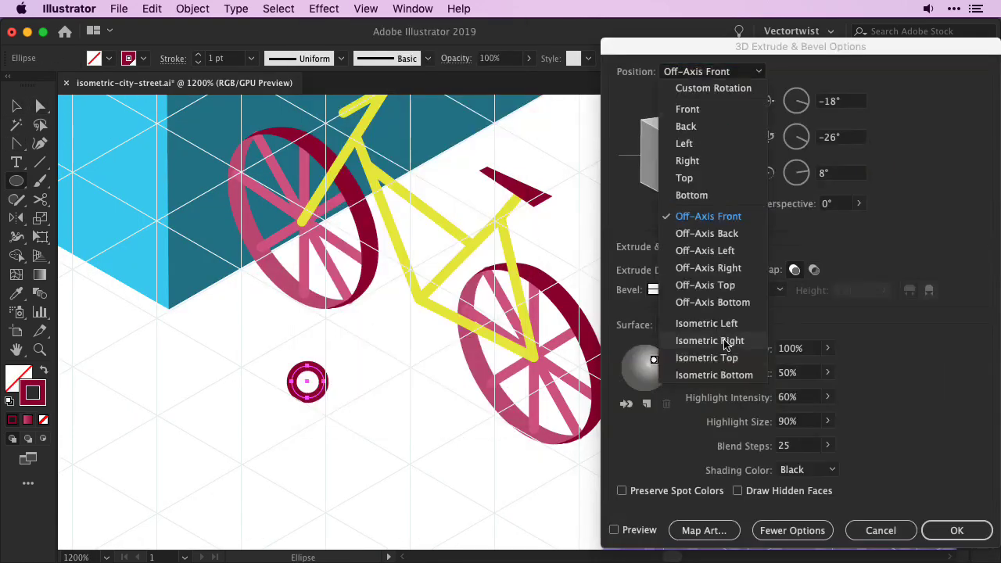
{"action": "left_click", "coordinate": [688, 320]}
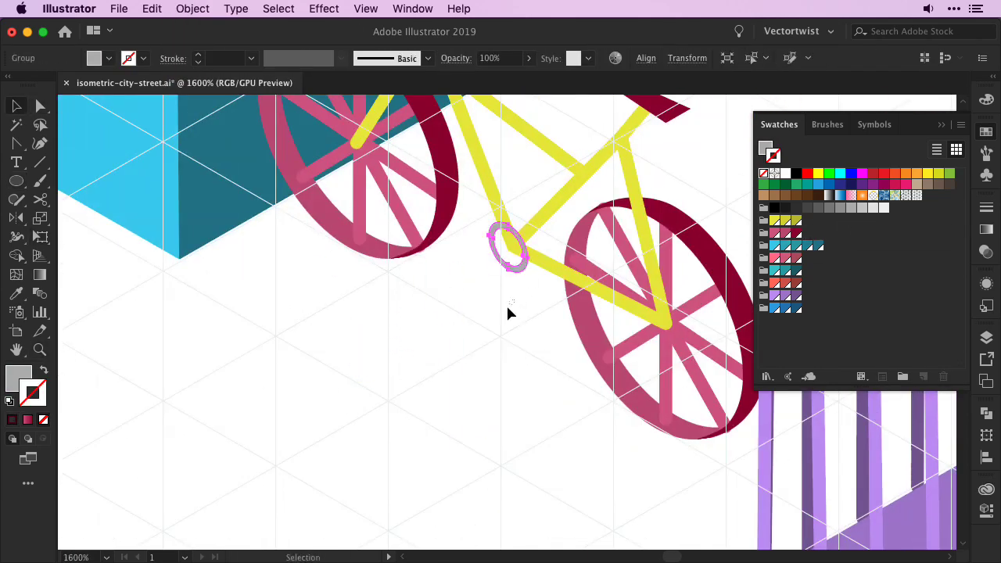
Step: Draw the pedal crank from the chainring with a 0.25 pt round-capped stroke
{"action": "left_click_drag", "start_coordinate": [443, 341], "coordinate": [417, 386]}
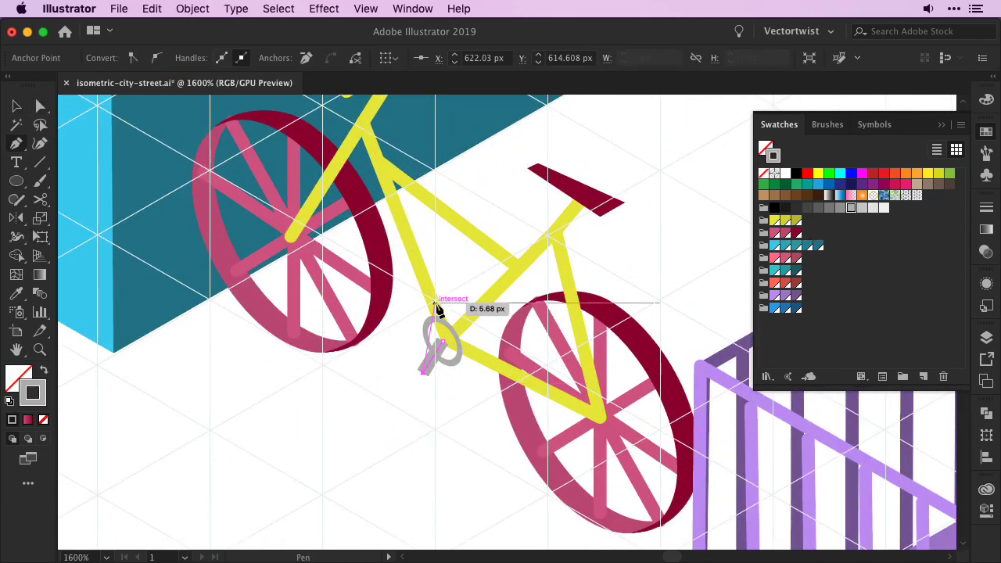
{"action": "left_click", "coordinate": [986, 207]}
{"action": "left_click", "coordinate": [904, 224]}
{"action": "left_click", "coordinate": [929, 248]}
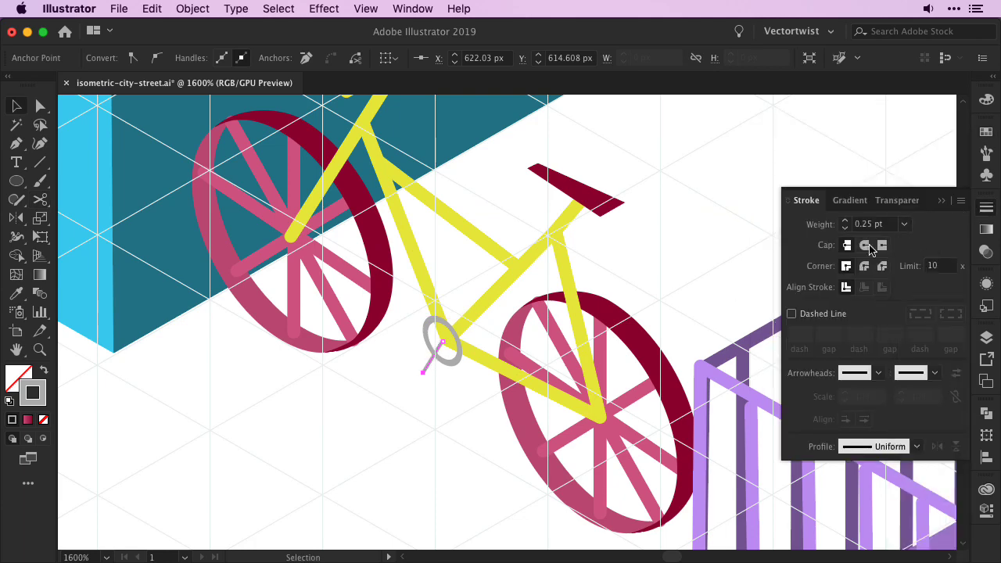
{"action": "left_click", "coordinate": [412, 383], "text": "super"}
Step: Duplicate the bike twice to make a row of three bikes
{"action": "key", "text": "v"}
{"action": "key", "text": "super+minus"}
{"action": "key", "text": "super+minus"}
{"action": "key", "text": "super+minus"}
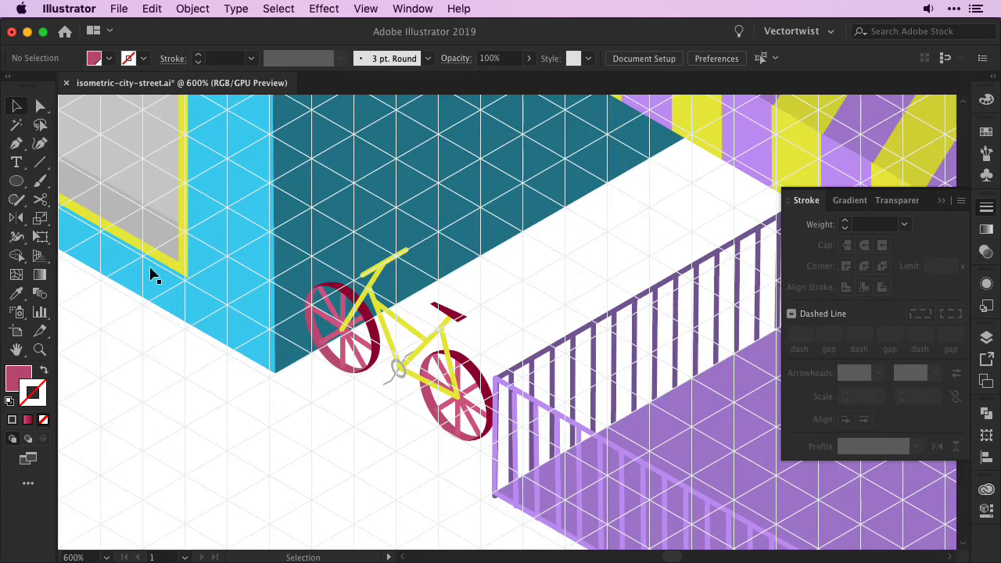
{"action": "mouse_move", "coordinate": [438, 305]}
{"action": "left_mouse_down"}
{"action": "mouse_move", "coordinate": [332, 217]}
{"action": "mouse_move", "coordinate": [582, 282]}
{"action": "left_mouse_up"}
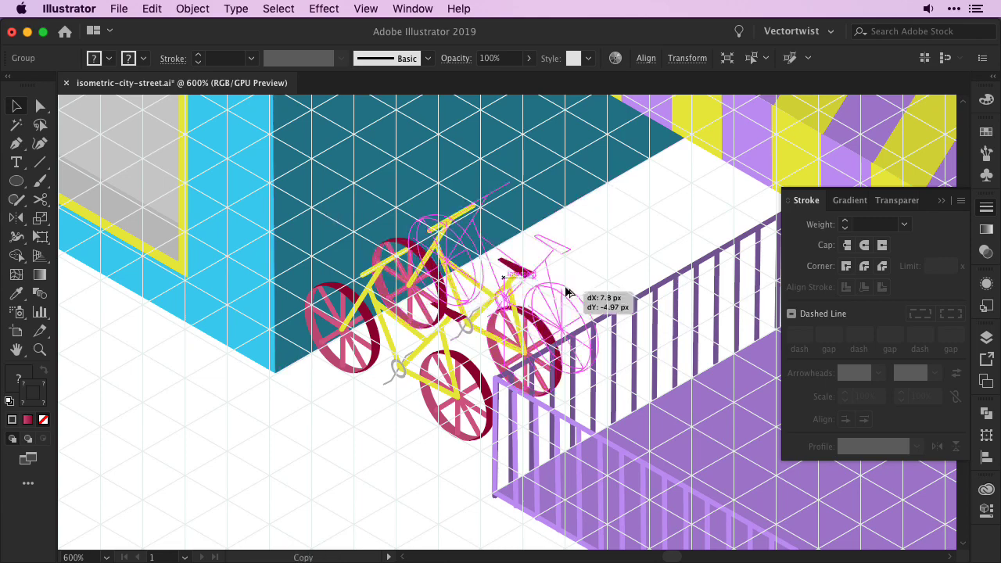
{"action": "key", "text": "super+d"}
{"action": "key", "text": "super+minus"}
{"action": "key", "text": "super+minus"}
{"action": "key", "text": "super+minus"}
Step: Copy the row of bikes and reflect the copy into a mirrored set
{"action": "mouse_move", "coordinate": [293, 387]}
{"action": "left_mouse_down"}
{"action": "mouse_move", "coordinate": [559, 389]}
{"action": "mouse_move", "coordinate": [290, 390]}
{"action": "left_mouse_up"}
{"action": "key", "text": "o"}
{"action": "key", "text": "Return"}
{"action": "left_click", "coordinate": [746, 351]}
{"action": "left_click", "coordinate": [372, 458]}
{"action": "key", "text": "super+minus"}
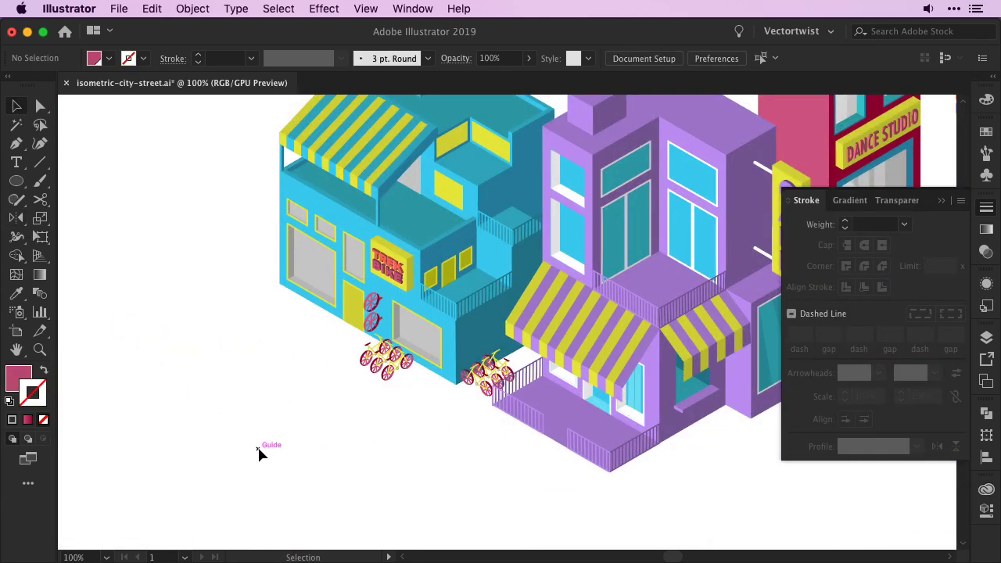
Step: Select everything on the bike store layer and shift the artwork slightly
{"action": "left_click", "coordinate": [986, 337]}
{"action": "left_click", "coordinate": [945, 323]}
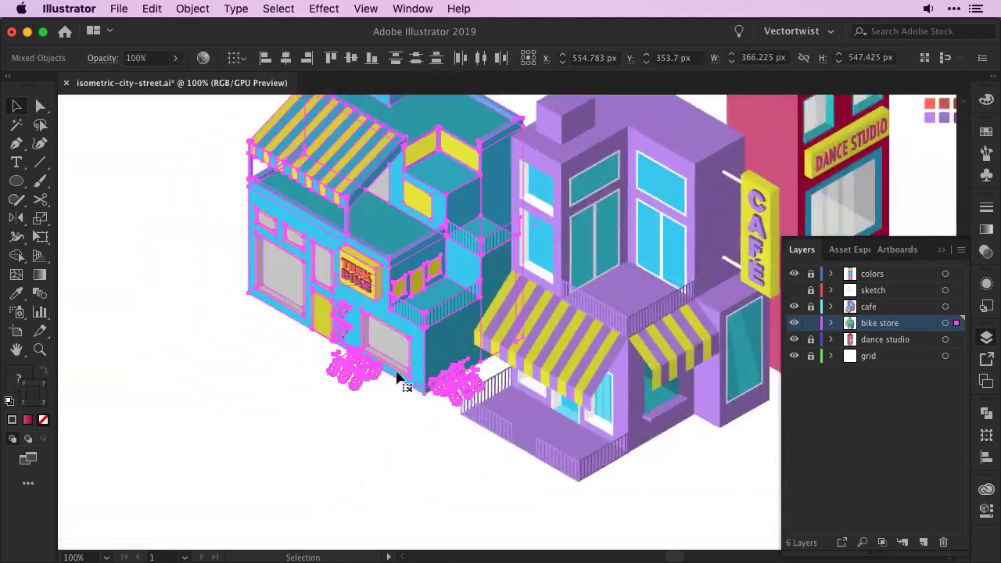
{"action": "left_click_drag", "start_coordinate": [357, 324], "coordinate": [398, 297]}
{"action": "key", "text": "super+shift+a"}
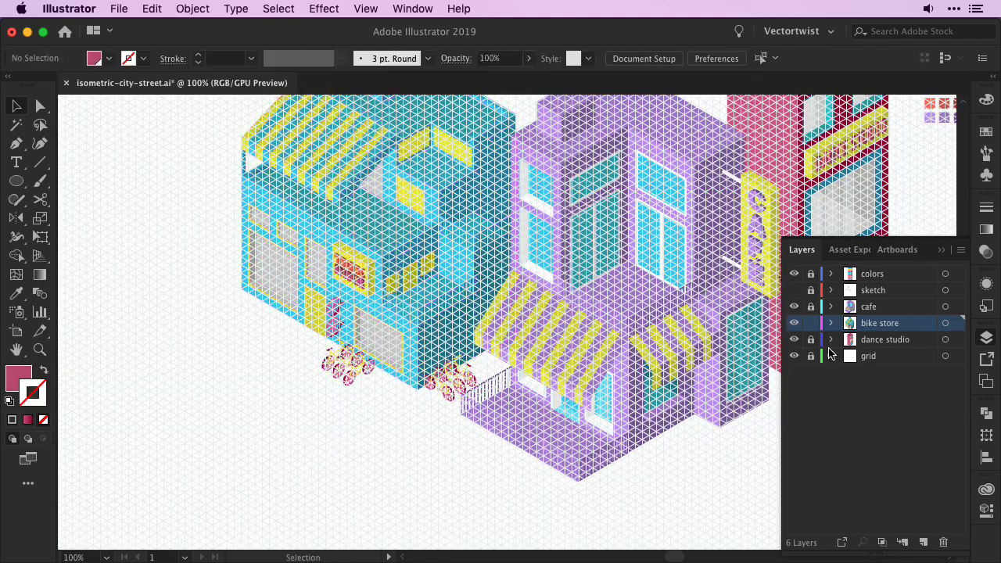
{"action": "scroll", "coordinate": [606, 300], "scroll_direction": "up", "scroll_amount": 5}
Step: Realign the railing's end post, then select the HIP HOP sign's top face
{"action": "key", "text": "a"}
{"action": "left_click_drag", "start_coordinate": [470, 193], "coordinate": [461, 205]}
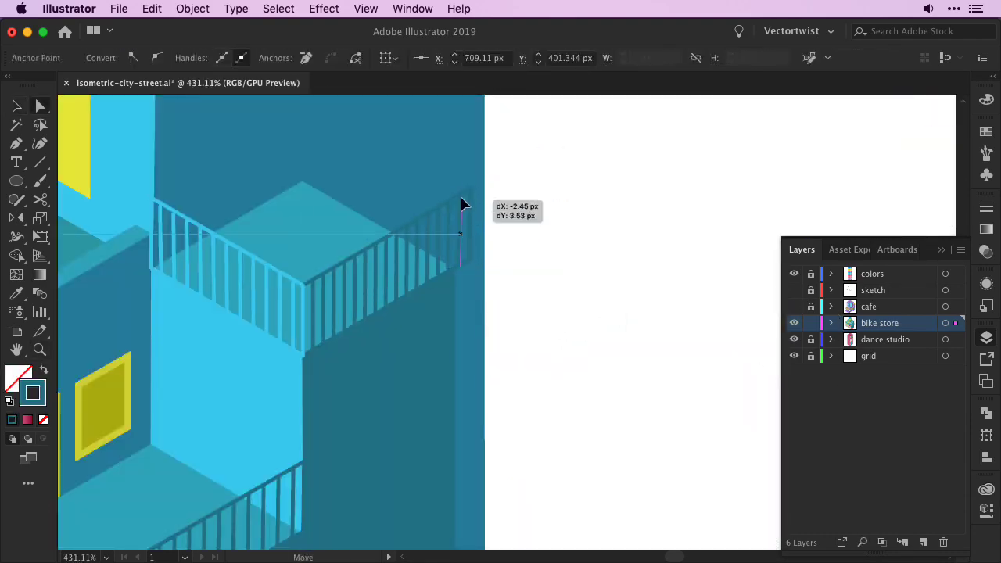
{"action": "key", "text": "super+shift+a"}
{"action": "key", "text": "super+1"}
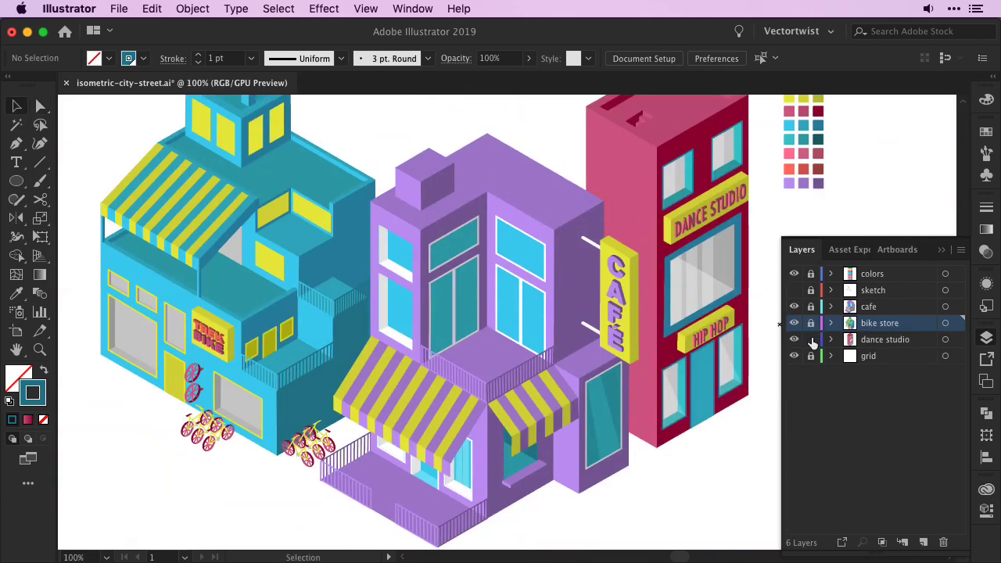
{"action": "left_click", "coordinate": [813, 342]}
{"action": "left_click", "coordinate": [986, 133]}
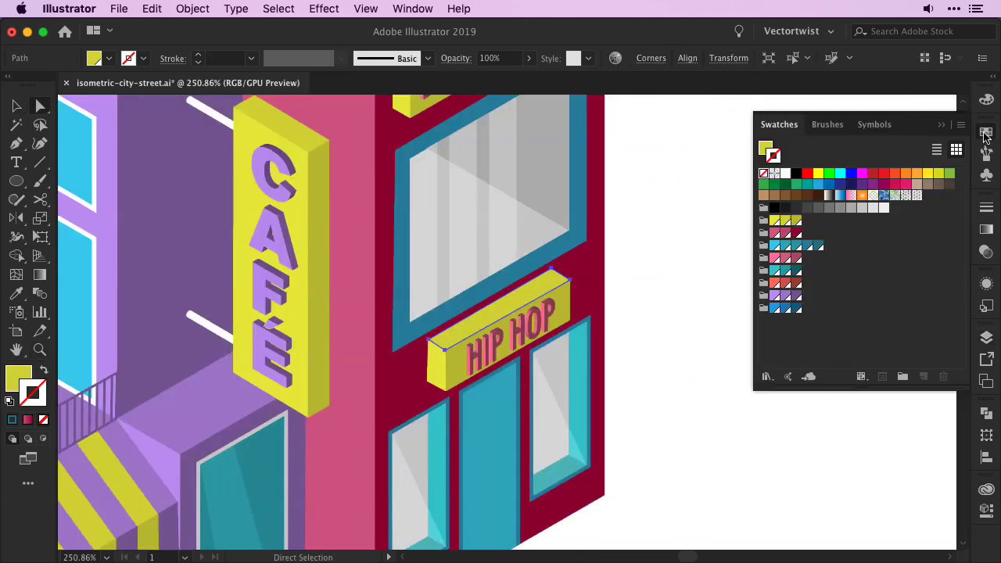
Step: Colour the HIP HOP sign's top pink and its front purple, then deselect it
{"action": "left_click", "coordinate": [796, 233]}
{"action": "left_click", "coordinate": [795, 258]}
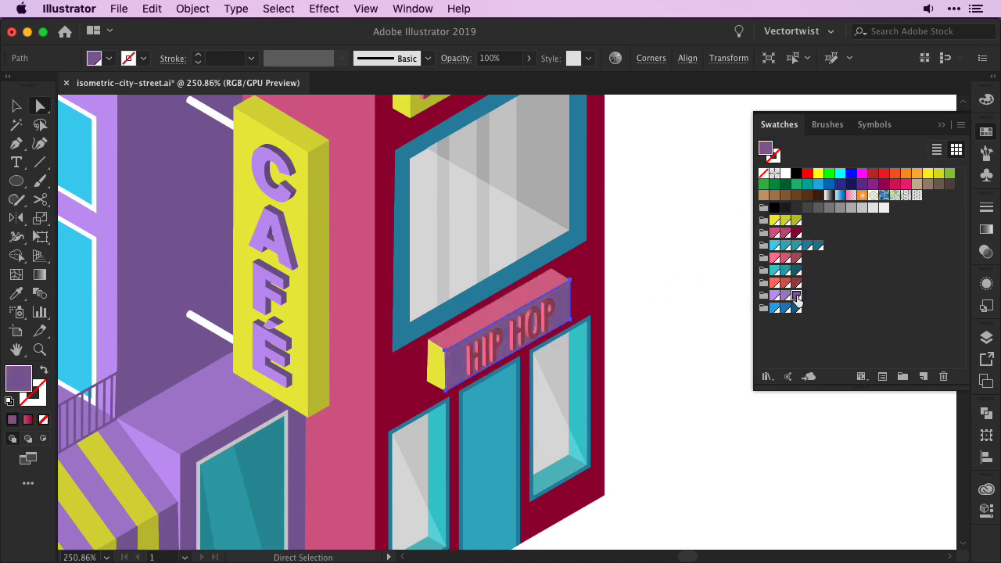
{"action": "key", "text": "super+shift+a"}
{"action": "scroll", "coordinate": [537, 279], "scroll_direction": "down", "scroll_amount": 3}
{"action": "scroll", "coordinate": [636, 487], "scroll_direction": "up", "scroll_amount": 5}
{"action": "scroll", "coordinate": [156, 208], "scroll_direction": "up", "scroll_amount": 3}
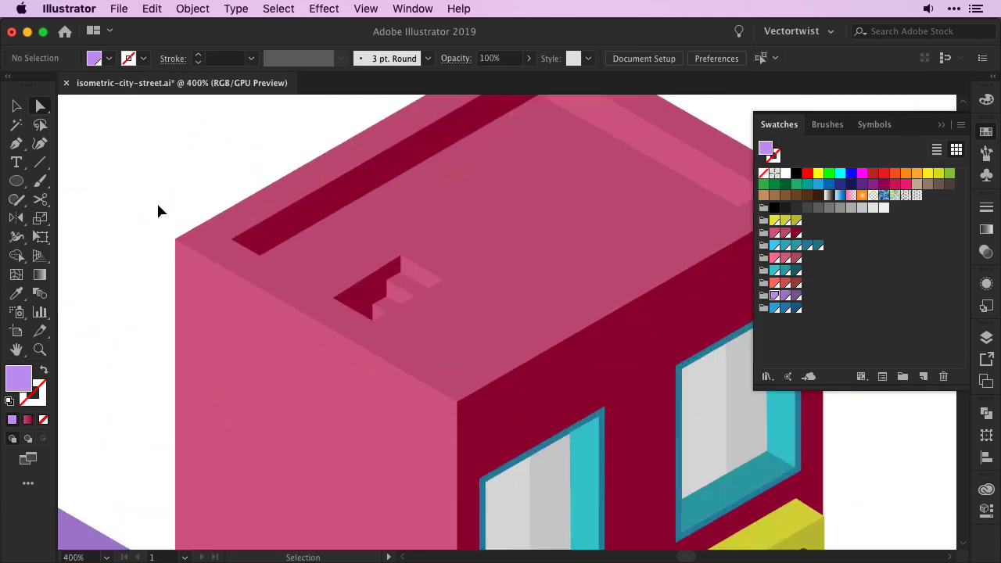
Step: Draw the rooftop hatch rail with swapped fill and stroke, and copy it across the opening
{"action": "key", "text": "p"}
{"action": "key", "text": "shift+x"}
{"action": "left_click", "coordinate": [429, 244]}
{"action": "left_click", "coordinate": [431, 232]}
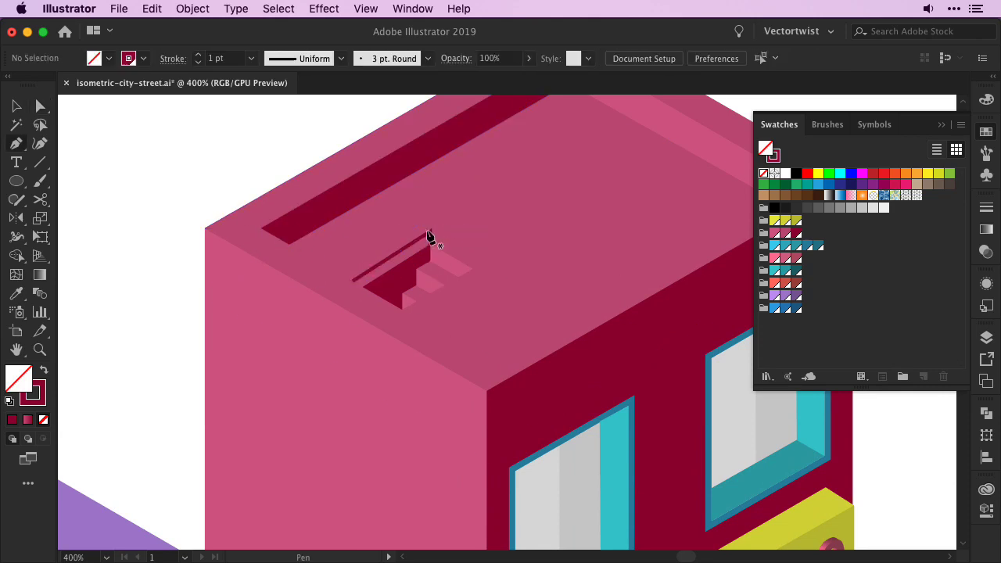
{"action": "key", "text": "a"}
{"action": "left_click_drag", "start_coordinate": [353, 281], "coordinate": [344, 274]}
Step: Duplicate the rail path and give it round joins and round caps
{"action": "key", "text": "p"}
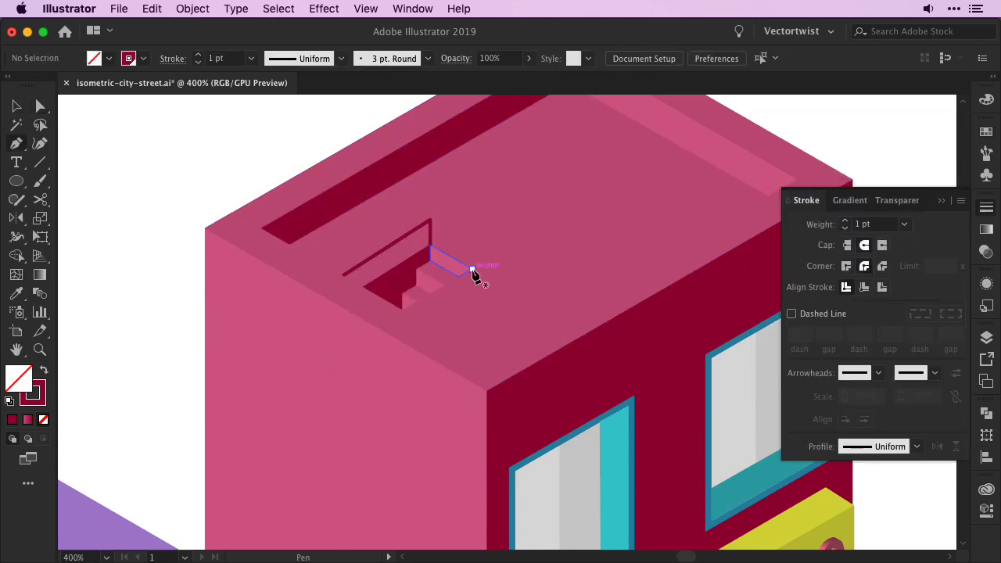
{"action": "left_click", "coordinate": [472, 270]}
{"action": "left_click", "coordinate": [473, 245]}
{"action": "left_click", "coordinate": [387, 298]}
{"action": "left_click", "coordinate": [387, 303], "text": "super"}
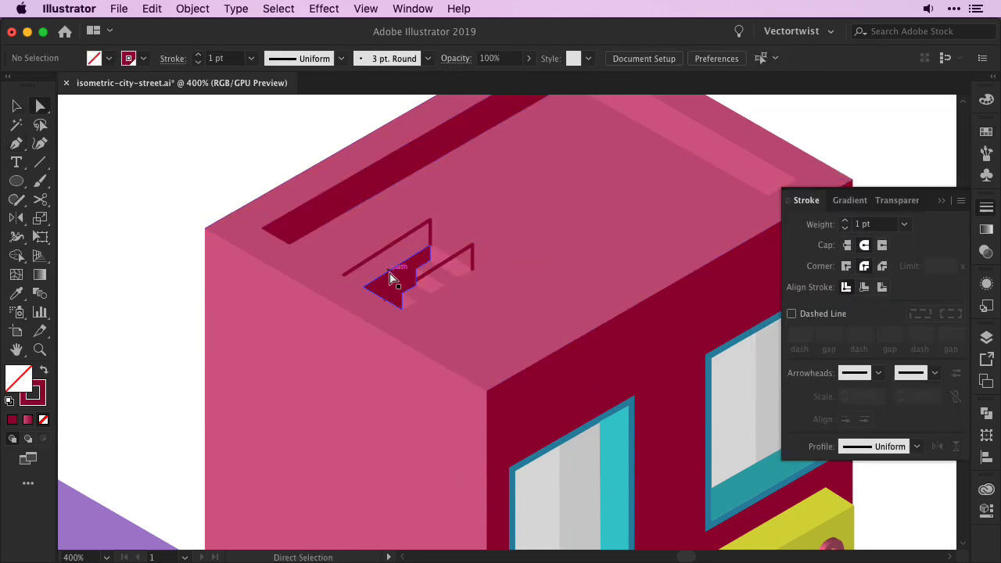
Step: Blend between the two posts to make a row of balusters
{"action": "left_click", "coordinate": [465, 270]}
{"action": "key", "text": "super+alt+b"}
{"action": "double_click", "coordinate": [40, 294]}
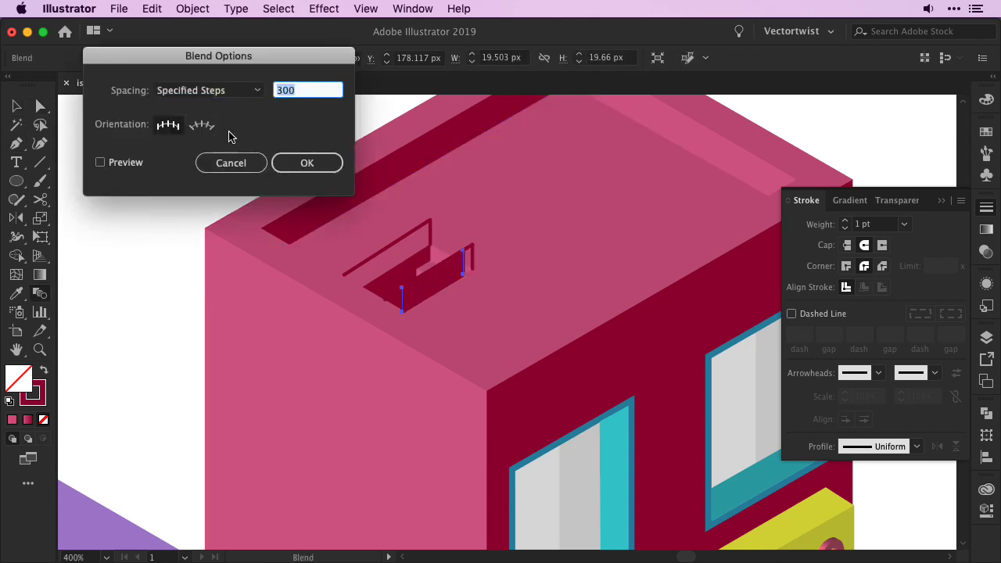
{"action": "key", "text": "Return"}
{"action": "key", "text": "super+equal"}
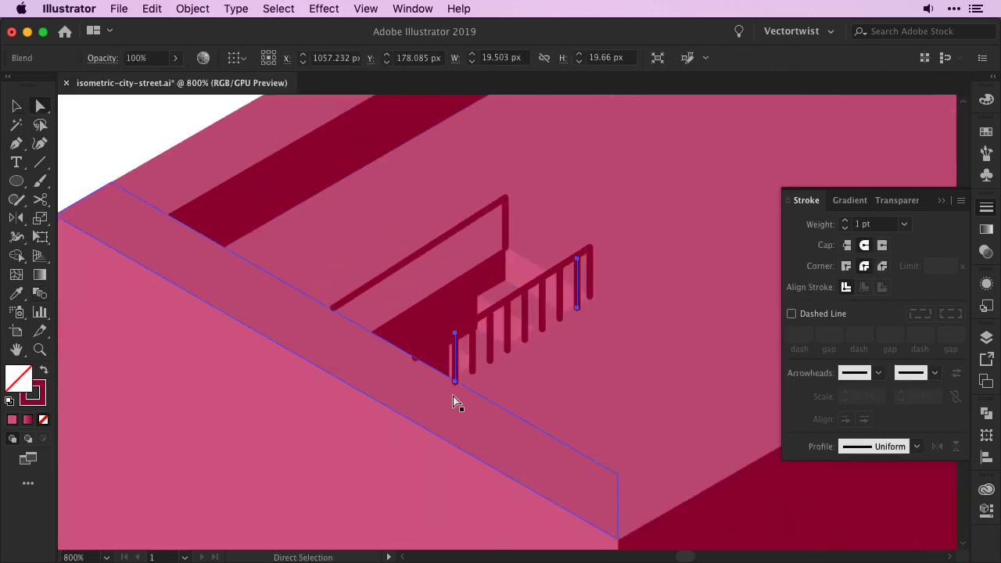
Step: Alt-drag a copy of the baluster blend onto the upper rooftop railing
{"action": "left_click", "coordinate": [454, 381]}
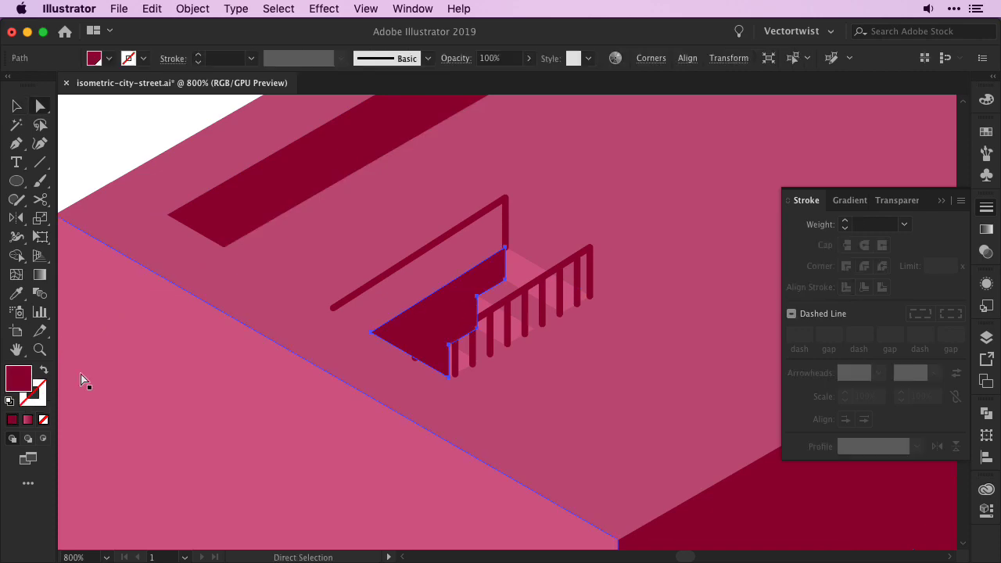
{"action": "left_click", "coordinate": [579, 280]}
{"action": "left_click_drag", "start_coordinate": [579, 280], "coordinate": [508, 226]}
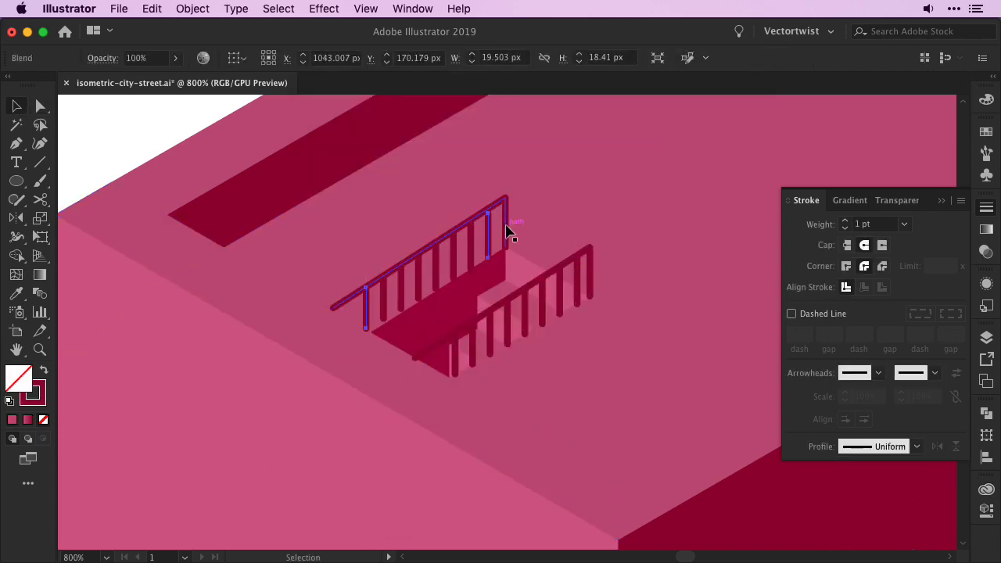
{"action": "left_click", "coordinate": [358, 302]}
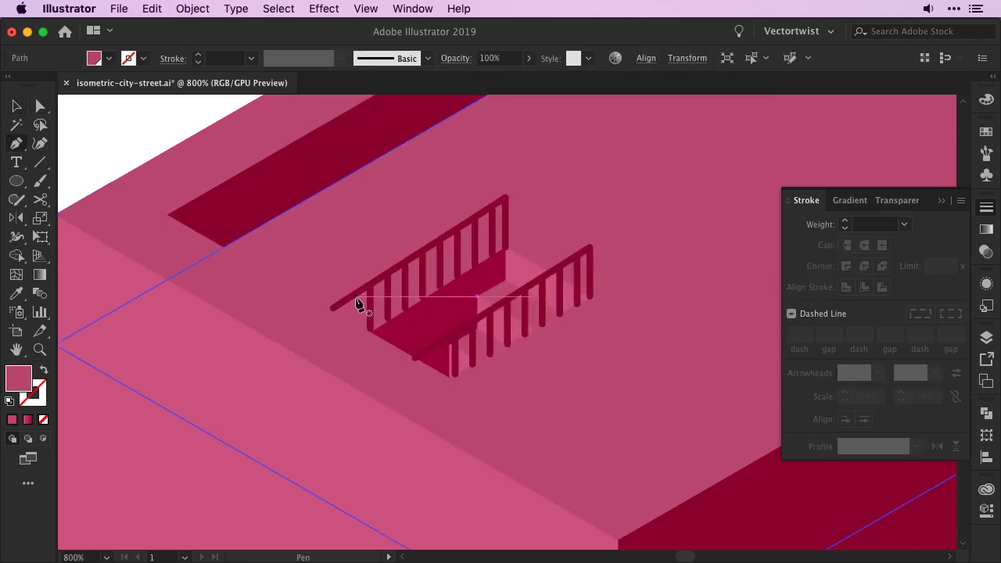
{"action": "left_click", "coordinate": [420, 250]}
Step: Zoom out and finish the stepped zigzag staircase line
{"action": "key", "text": "super+1"}
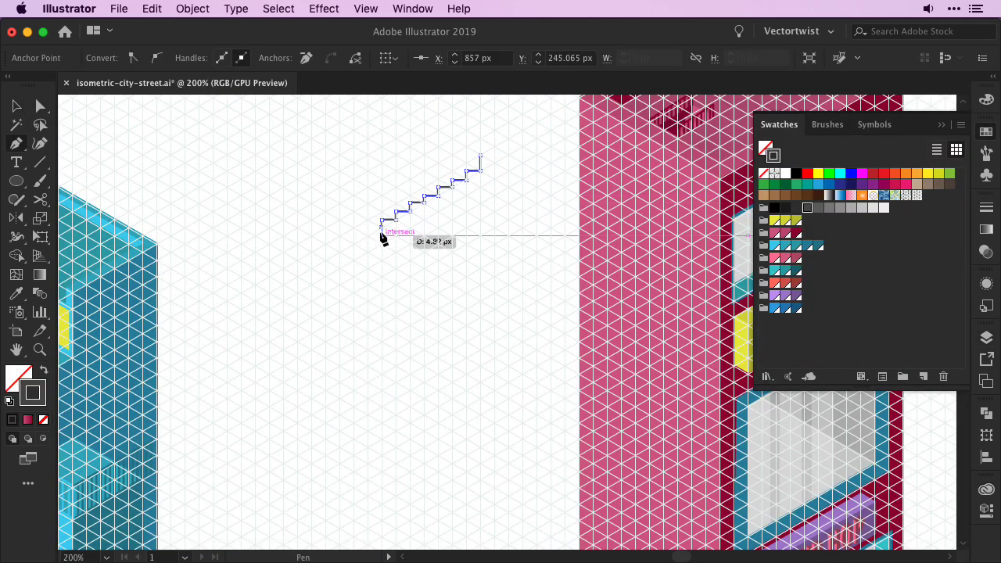
{"action": "key", "text": "v"}
{"action": "left_click", "coordinate": [364, 208]}
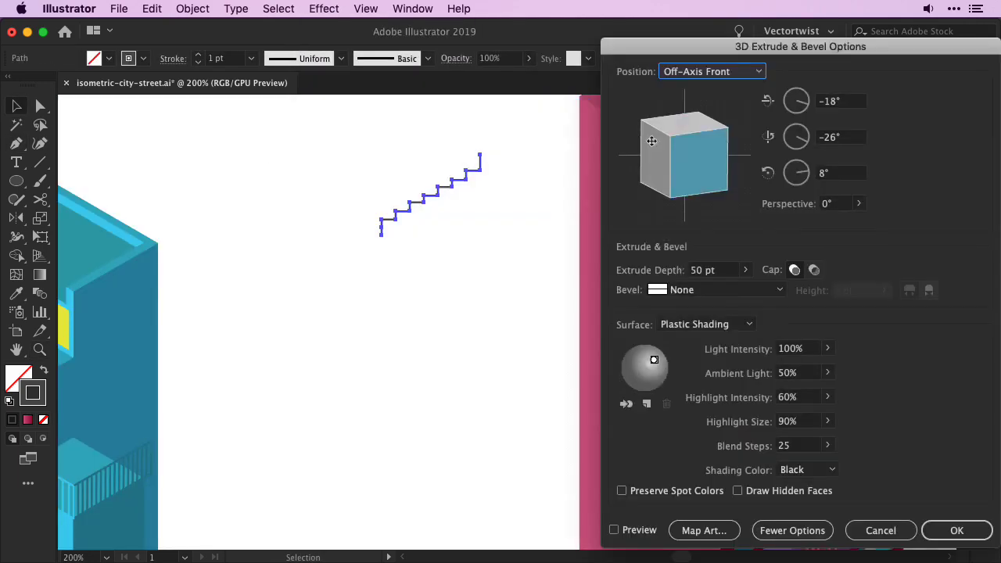
Step: Extrude the stepped line in 3D with a 20 pt depth
{"action": "left_click", "coordinate": [615, 530]}
{"action": "type", "text": "20"}
{"action": "key", "text": "Return"}
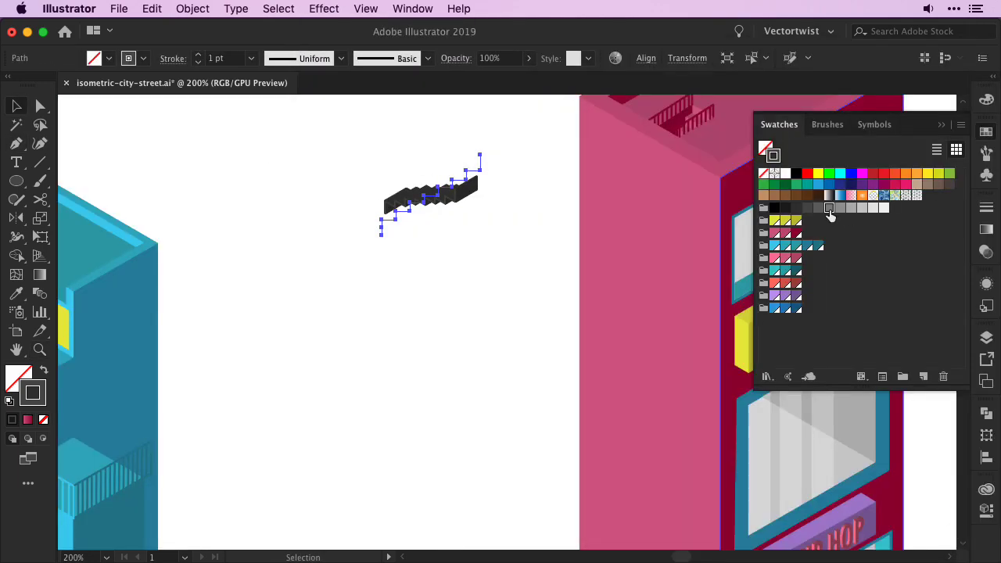
Step: Copy the staircase below, repeat for a third, and rotate one into a diagonal flight
{"action": "key", "text": "v"}
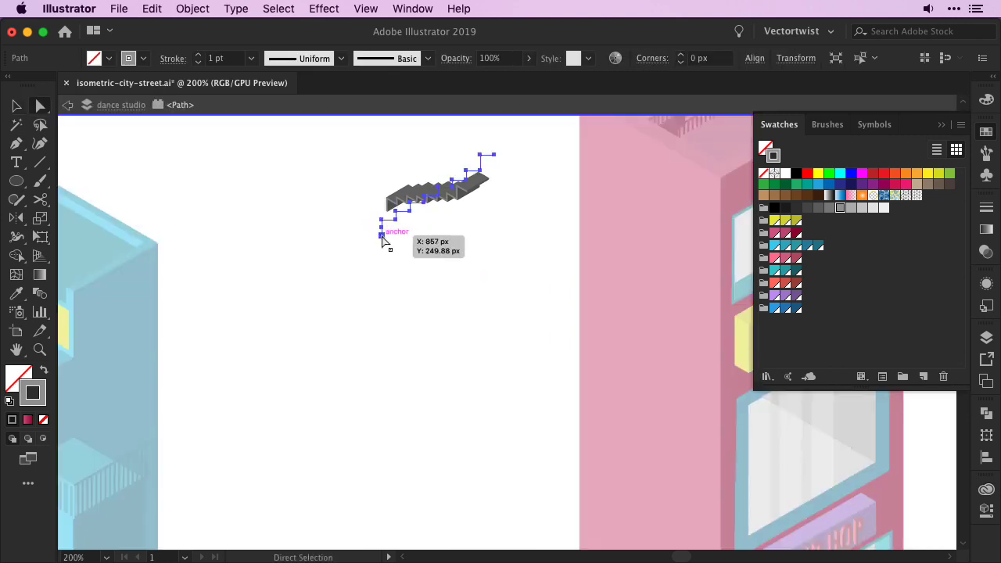
{"action": "left_click_drag", "start_coordinate": [409, 229], "coordinate": [436, 261]}
{"action": "key", "text": "ctrl+d"}
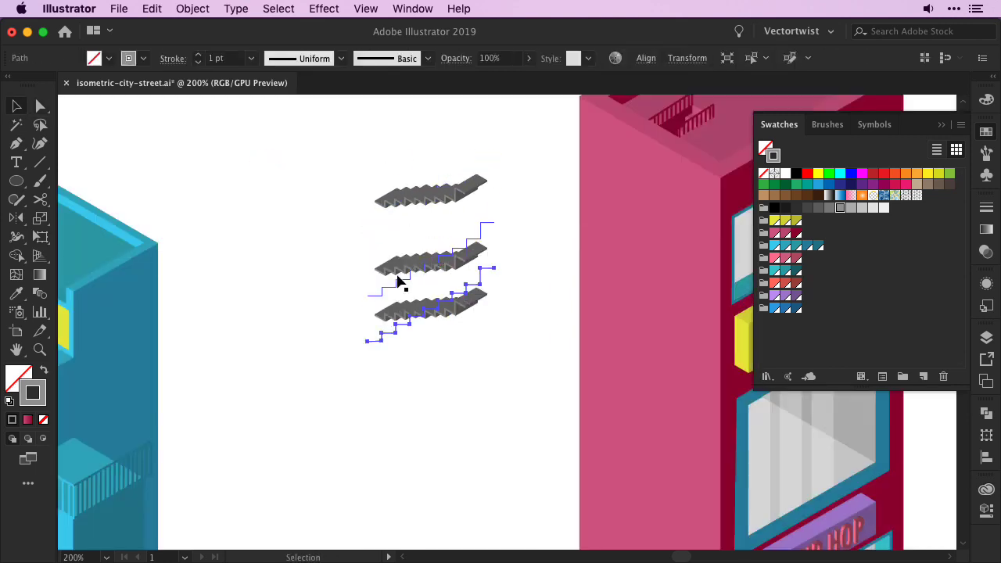
{"action": "left_click_drag", "start_coordinate": [395, 320], "coordinate": [431, 357]}
Step: Move the staircase copies onto the pink wall, undoing an over-high placement
{"action": "scroll", "coordinate": [431, 357], "scroll_direction": "right", "scroll_amount": 5}
{"action": "left_click_drag", "start_coordinate": [297, 264], "coordinate": [431, 297]}
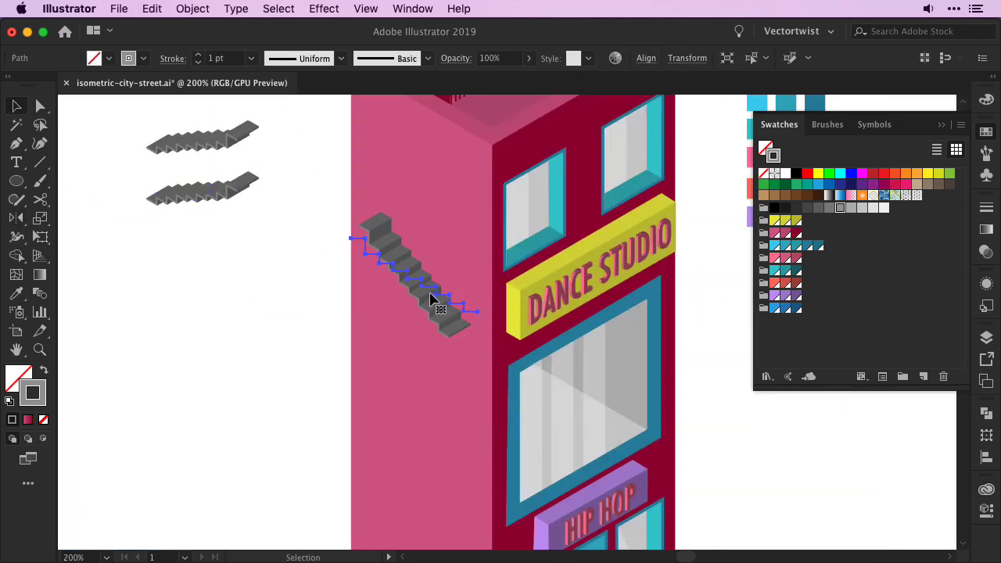
{"action": "mouse_move", "coordinate": [185, 196]}
{"action": "left_mouse_down"}
{"action": "mouse_move", "coordinate": [397, 197]}
{"action": "mouse_move", "coordinate": [399, 210]}
{"action": "left_mouse_up"}
{"action": "left_click_drag", "start_coordinate": [202, 139], "coordinate": [418, 275]}
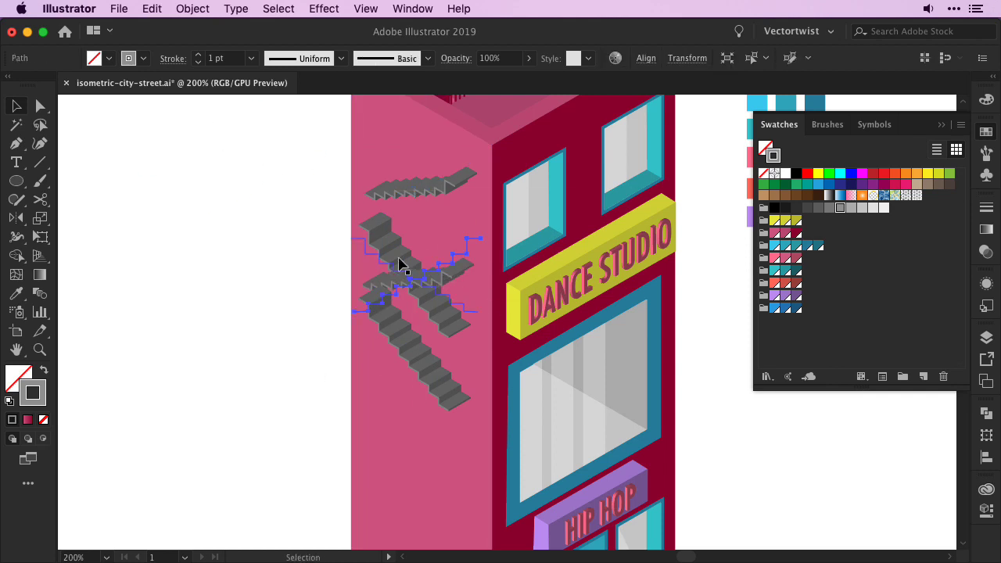
{"action": "left_click_drag", "start_coordinate": [407, 412], "coordinate": [352, 250]}
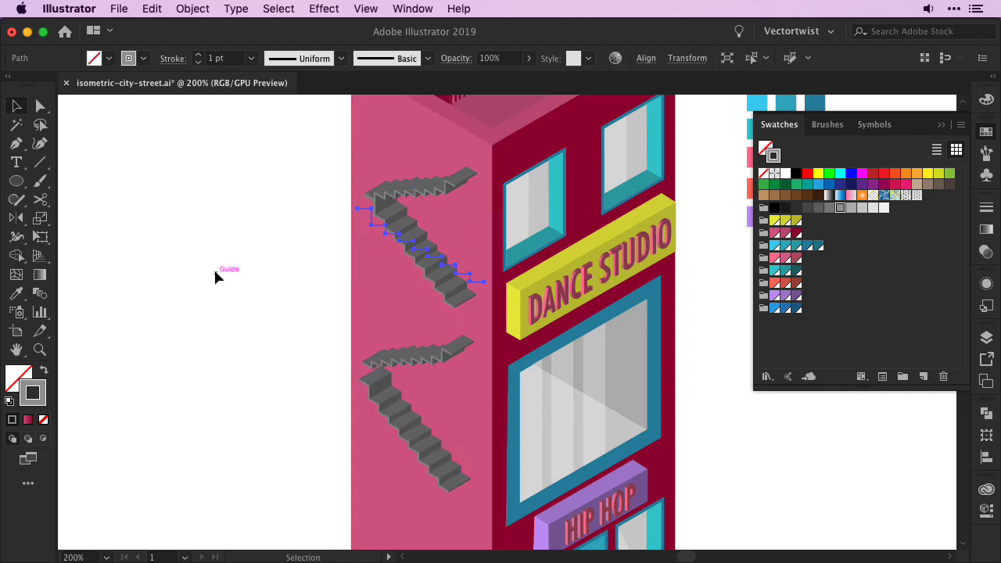
{"action": "key", "text": "super+z"}
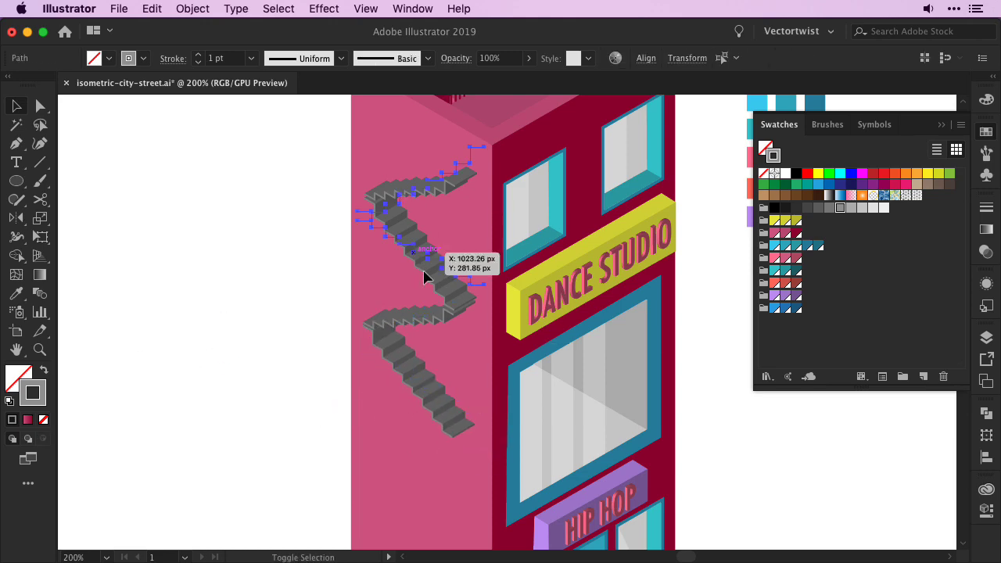
Step: Copy the stair flights straight down the wall twice to reach street level
{"action": "left_click_drag", "start_coordinate": [446, 403], "coordinate": [446, 547]}
{"action": "key", "text": "ctrl+d"}
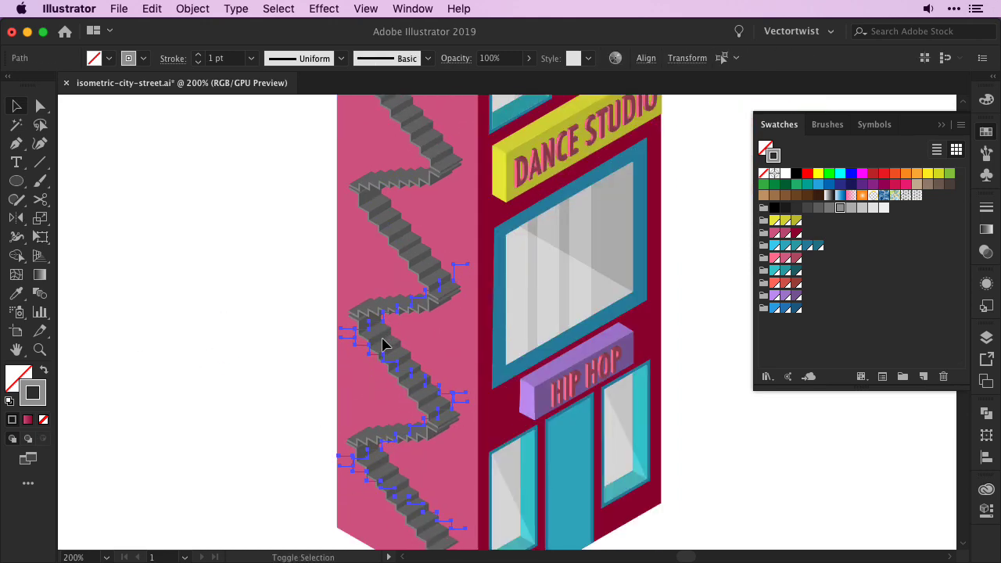
{"action": "scroll", "coordinate": [443, 439], "scroll_direction": "up", "scroll_amount": 5}
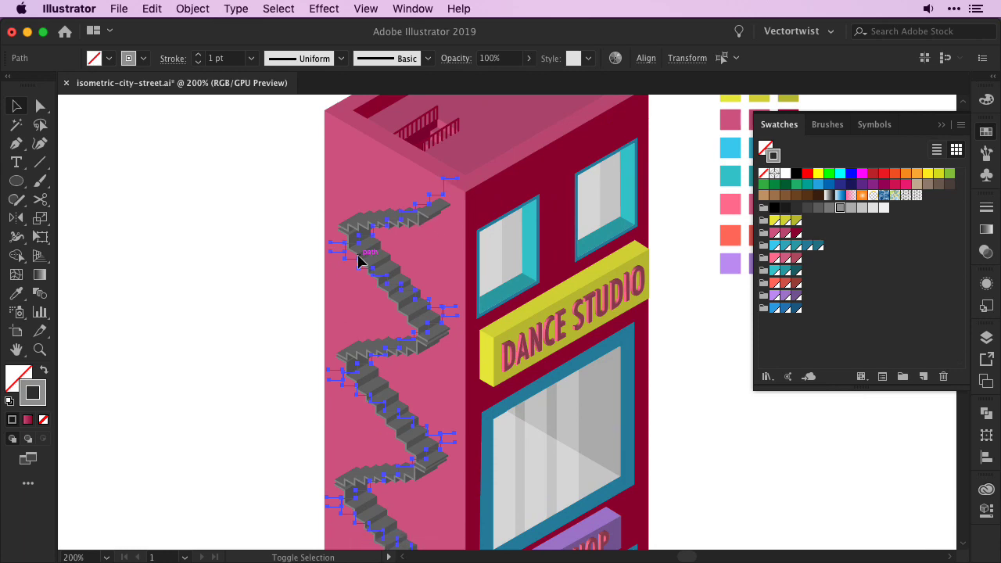
{"action": "scroll", "coordinate": [357, 257], "scroll_direction": "down", "scroll_amount": 6}
{"action": "left_click_drag", "start_coordinate": [376, 366], "coordinate": [383, 479]}
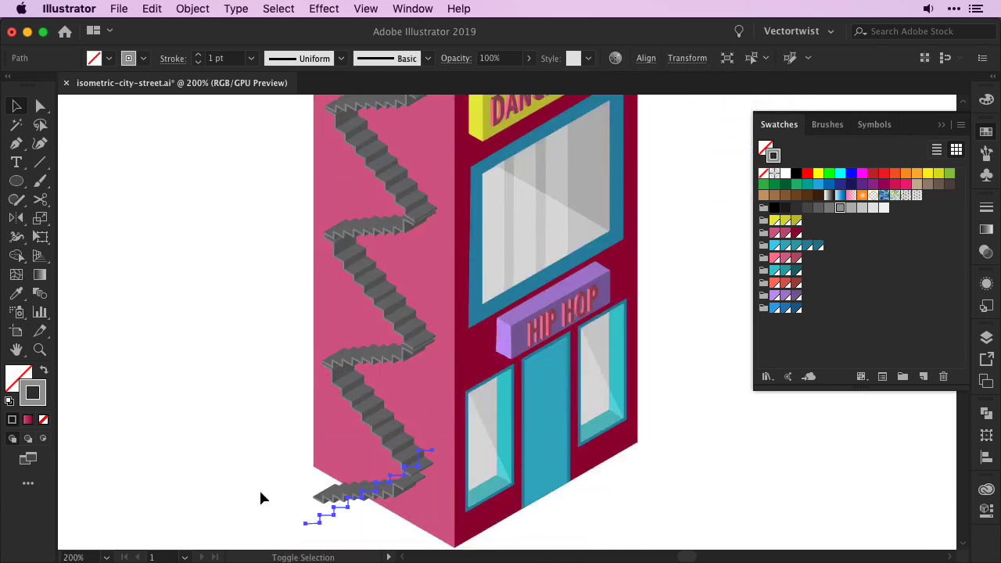
Step: Draw the grey landing slab at the top of the stairway
{"action": "key", "text": "super+equal"}
{"action": "key", "text": "p"}
{"action": "left_click", "coordinate": [228, 256]}
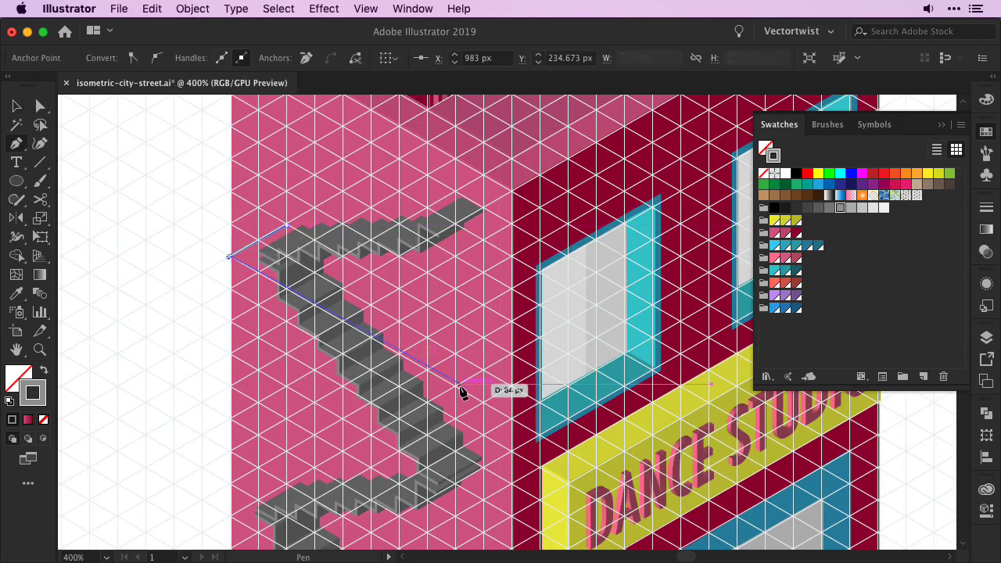
{"action": "left_click", "coordinate": [287, 227]}
{"action": "key", "text": "v"}
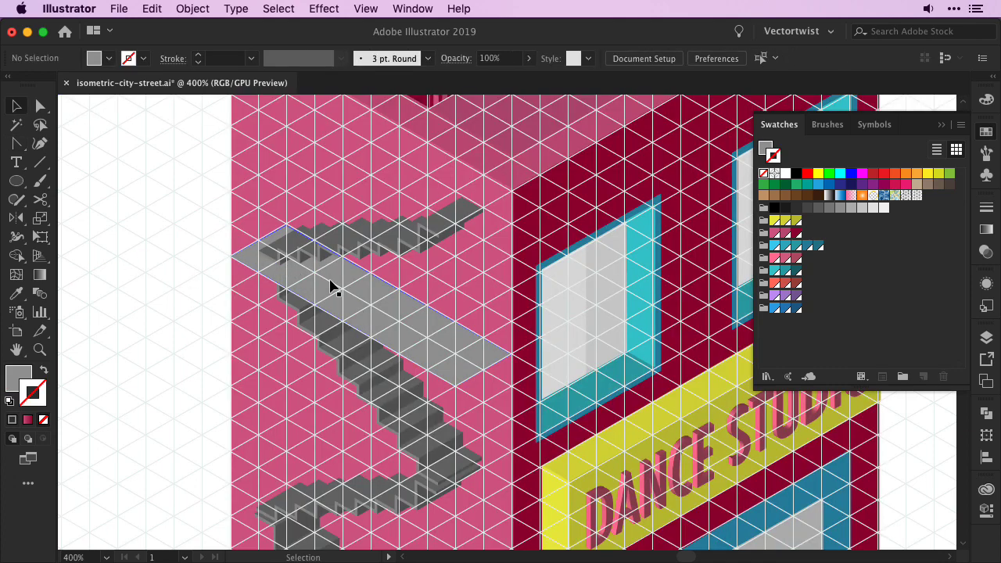
{"action": "left_click_drag", "start_coordinate": [458, 458], "coordinate": [469, 462]}
{"action": "left_click", "coordinate": [316, 283]}
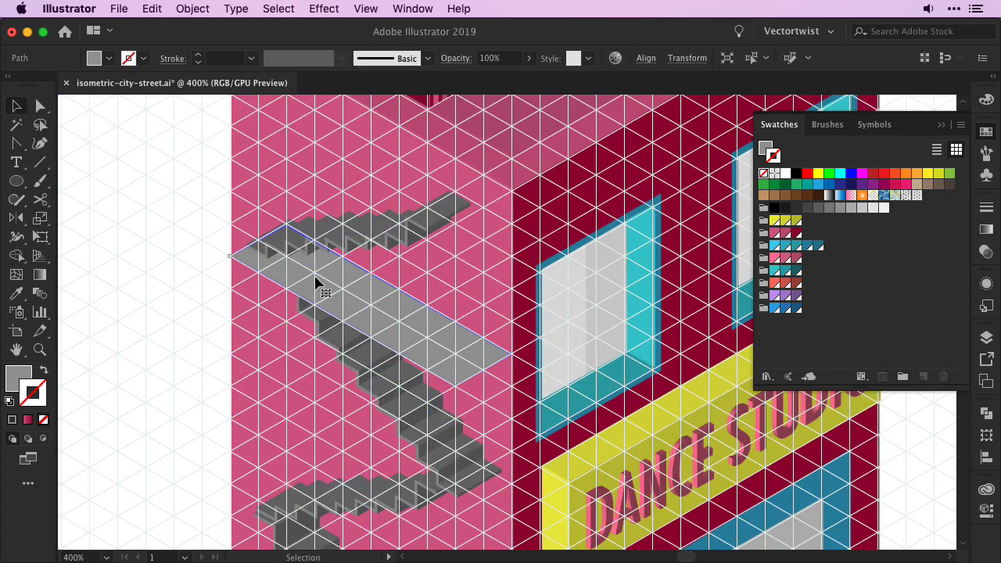
Step: Cut the stairwell opening out of the landing with Pathfinder
{"action": "left_click_drag", "start_coordinate": [283, 269], "coordinate": [367, 283]}
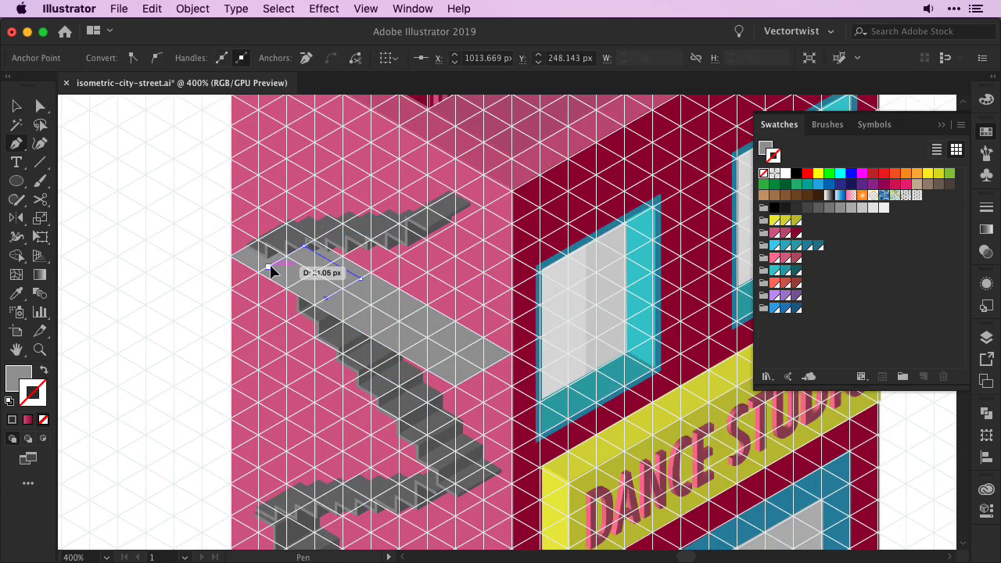
{"action": "key", "text": "v"}
{"action": "key", "text": "shift+ctrl+F9"}
{"action": "mouse_move", "coordinate": [369, 240]}
{"action": "left_mouse_down"}
{"action": "mouse_move", "coordinate": [422, 276]}
{"action": "mouse_move", "coordinate": [402, 280]}
{"action": "mouse_move", "coordinate": [410, 285]}
{"action": "left_mouse_up"}
{"action": "key", "text": "v"}
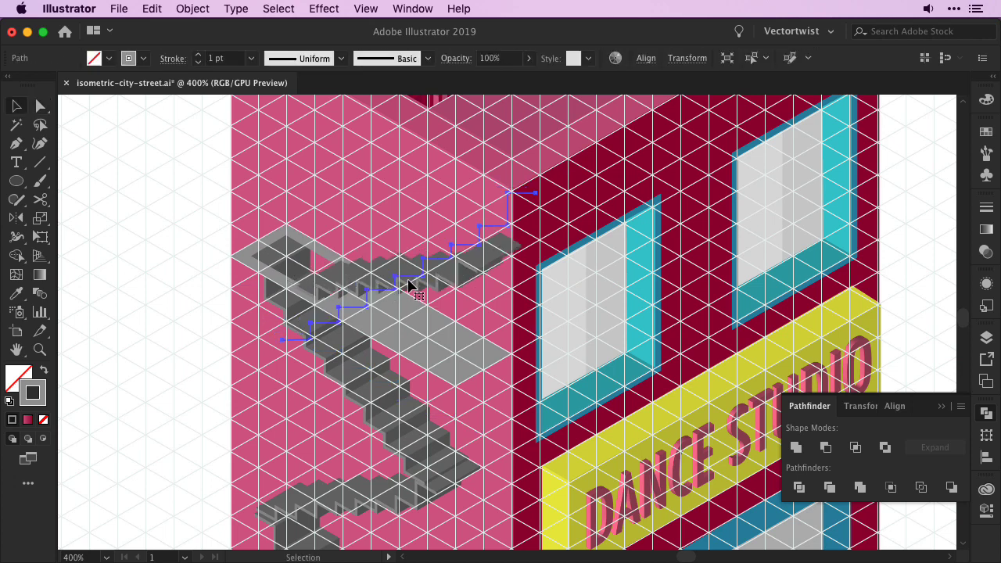
{"action": "left_click", "coordinate": [222, 320]}
Step: Extend the landing's corner further left over the staircase flights
{"action": "left_click", "coordinate": [212, 255]}
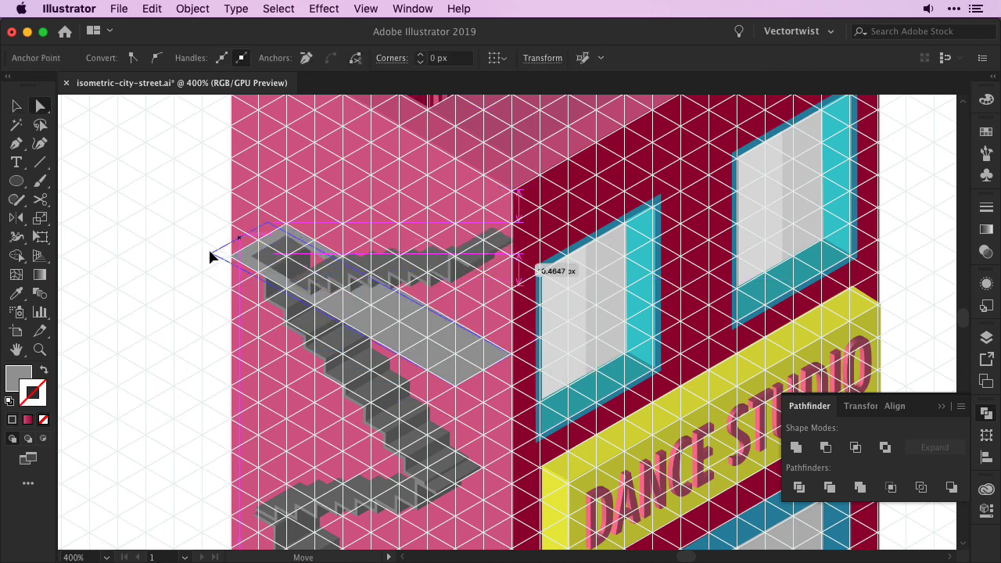
{"action": "key", "text": "a"}
{"action": "left_click_drag", "start_coordinate": [264, 228], "coordinate": [258, 223]}
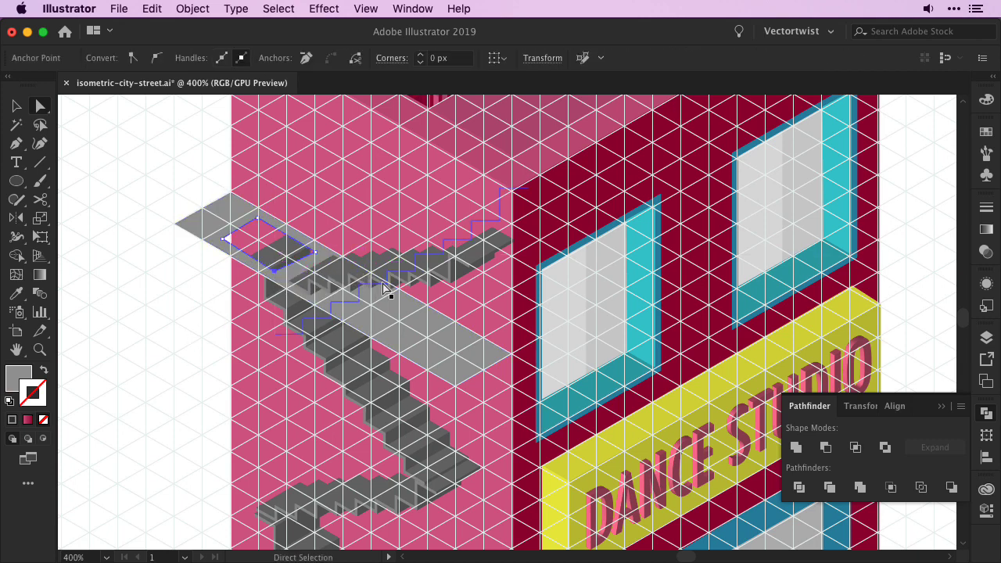
{"action": "key", "text": "v"}
{"action": "left_click", "coordinate": [380, 302]}
{"action": "left_click", "coordinate": [361, 374]}
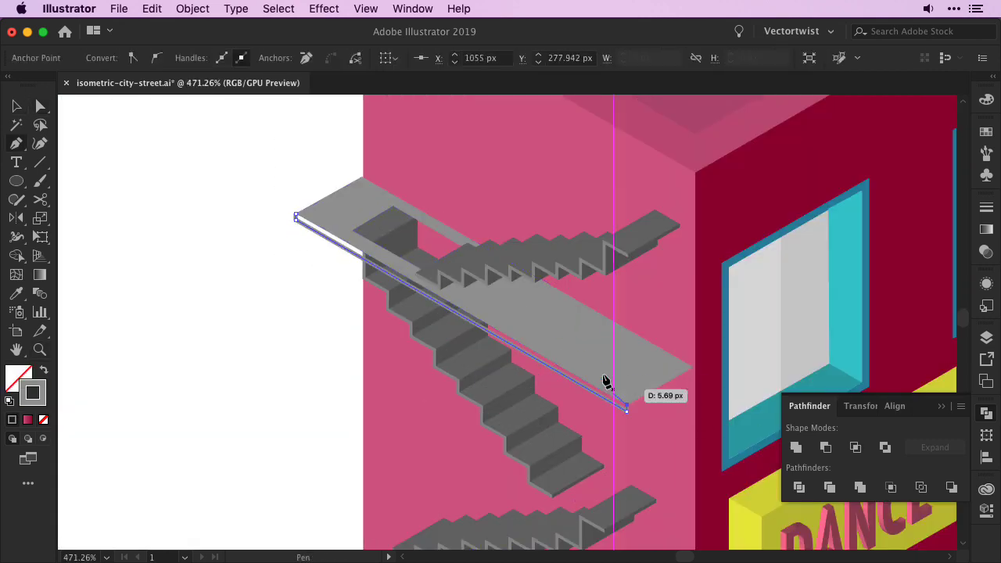
Step: Draw the landing's edge strip with a light grey fill
{"action": "left_click", "coordinate": [627, 407]}
{"action": "key", "text": "v"}
{"action": "left_click", "coordinate": [873, 207]}
{"action": "key", "text": "p"}
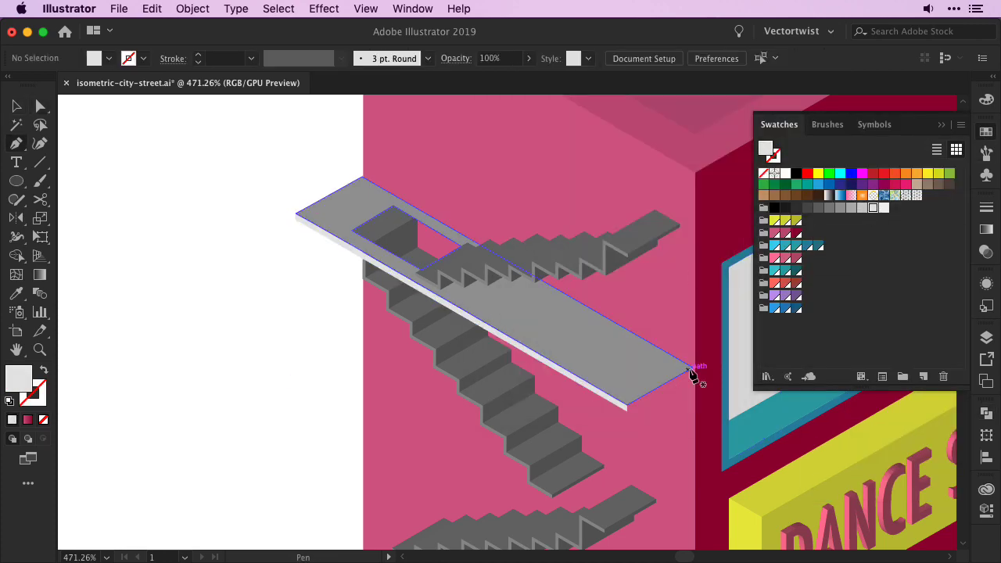
{"action": "left_click", "coordinate": [692, 371]}
{"action": "key", "text": "super+shift+a"}
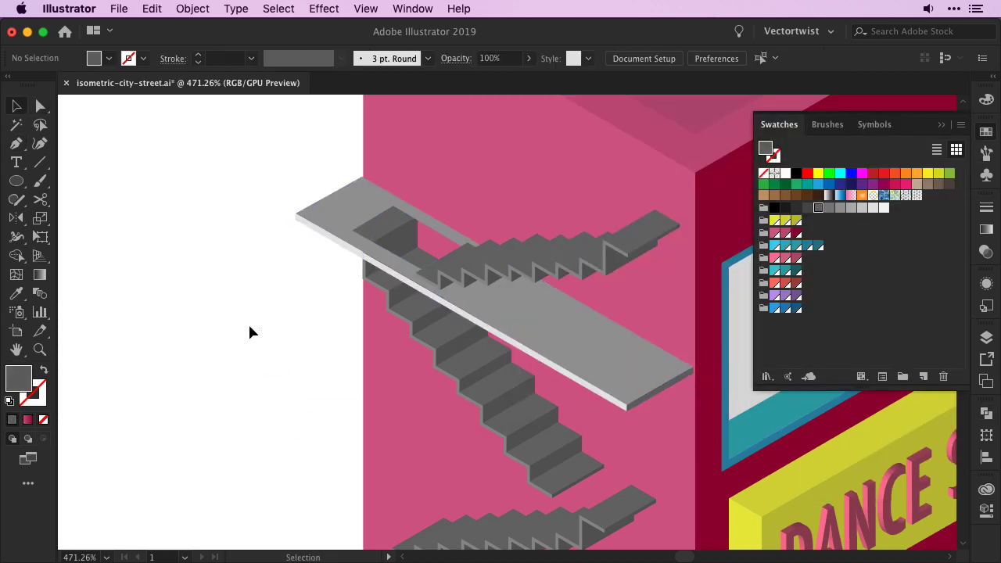
Step: Zoom in and select the stairwell opening's edge to start the railing
{"action": "left_click_drag", "start_coordinate": [396, 222], "coordinate": [438, 222]}
{"action": "key", "text": "a"}
{"action": "left_click", "coordinate": [357, 199]}
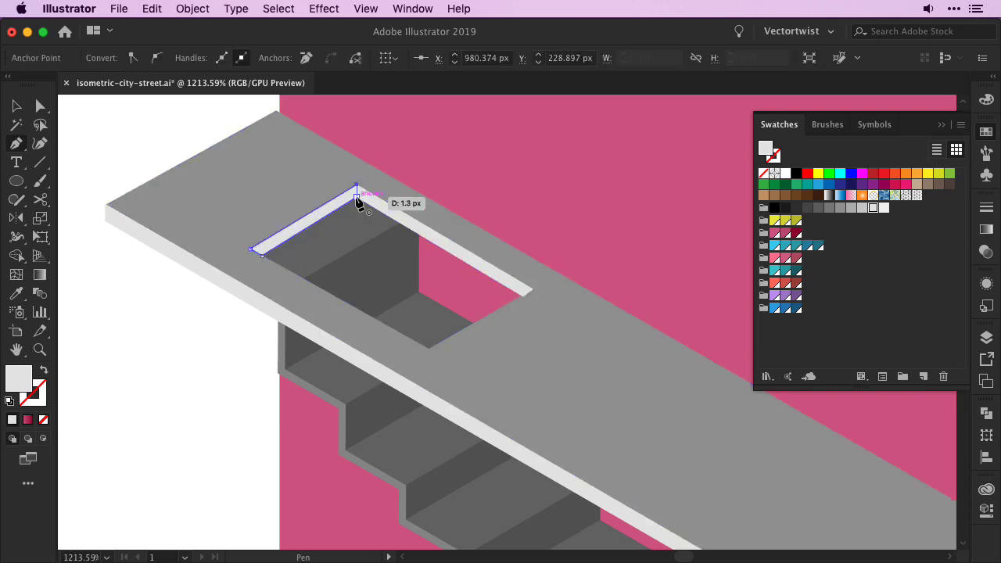
{"action": "left_click_drag", "start_coordinate": [367, 289], "coordinate": [377, 208]}
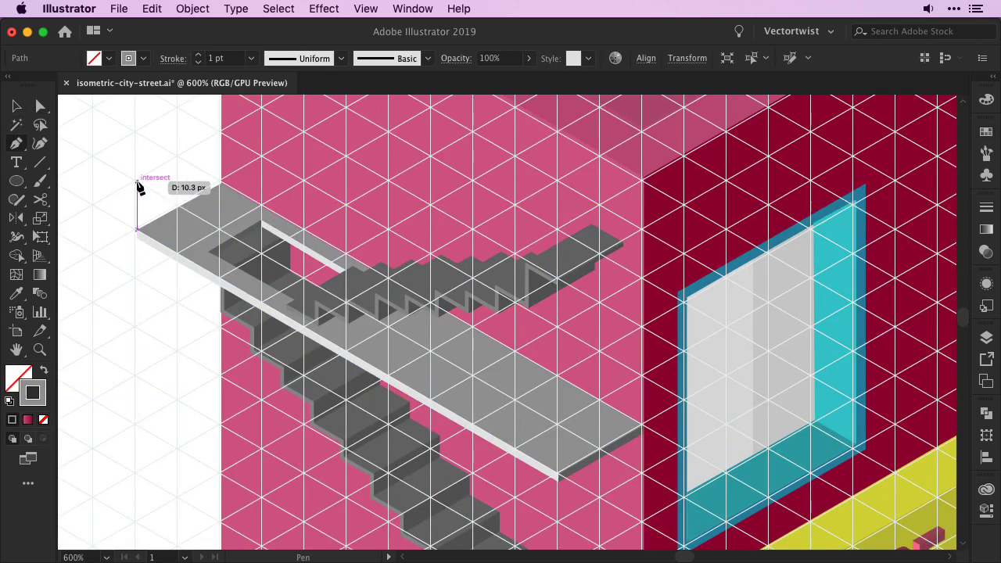
Step: Finish the railing line, average its end points into line, and hide the grid
{"action": "left_click", "coordinate": [556, 479]}
{"action": "key", "text": "v"}
{"action": "left_click", "coordinate": [985, 206]}
{"action": "left_click", "coordinate": [148, 429]}
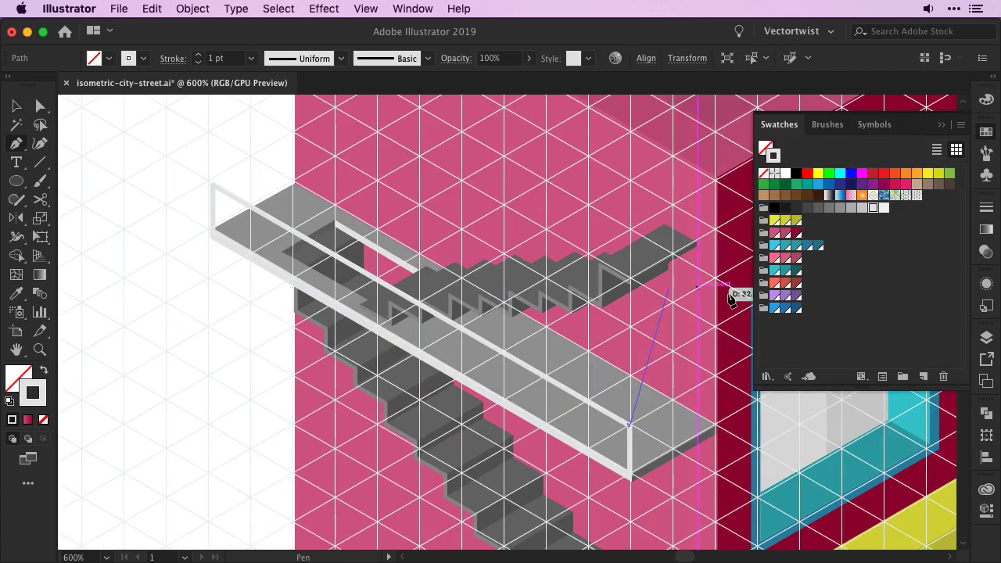
{"action": "key", "text": "super+alt+j"}
{"action": "key", "text": "Return"}
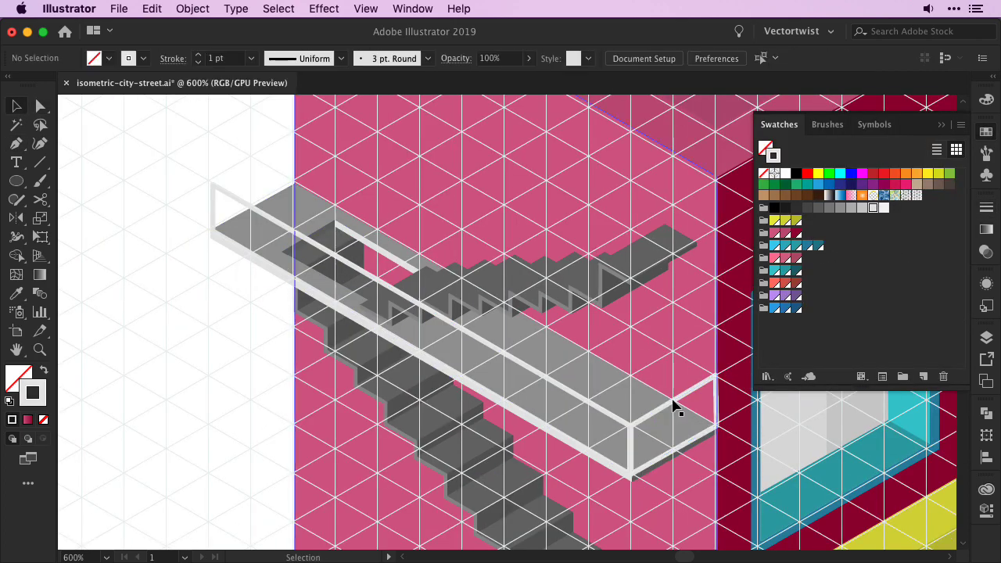
{"action": "key", "text": "super+apostrophe"}
Step: Copy the railing up and left across the landing and select its end posts
{"action": "left_click_drag", "start_coordinate": [670, 407], "coordinate": [254, 163]}
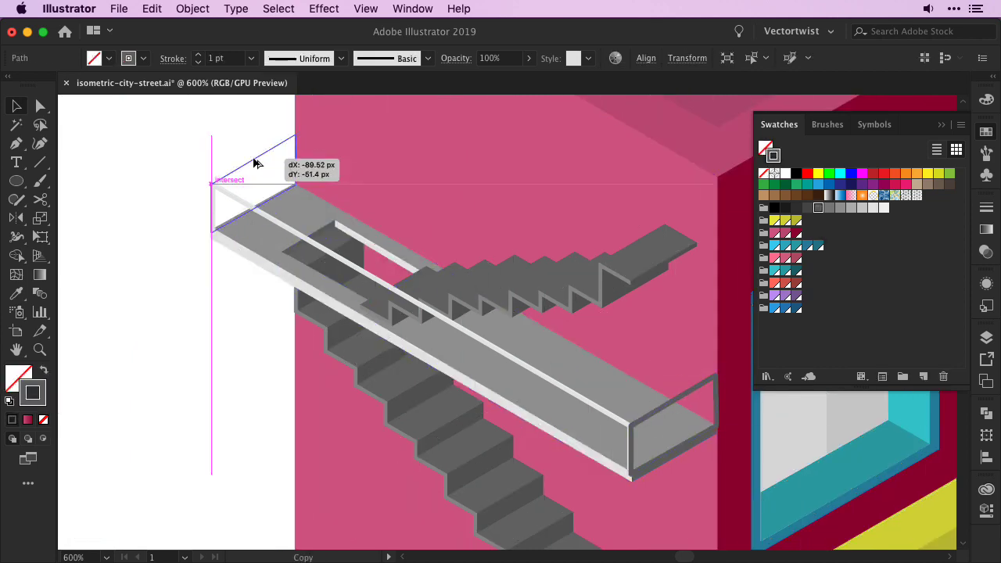
{"action": "left_click", "coordinate": [181, 438]}
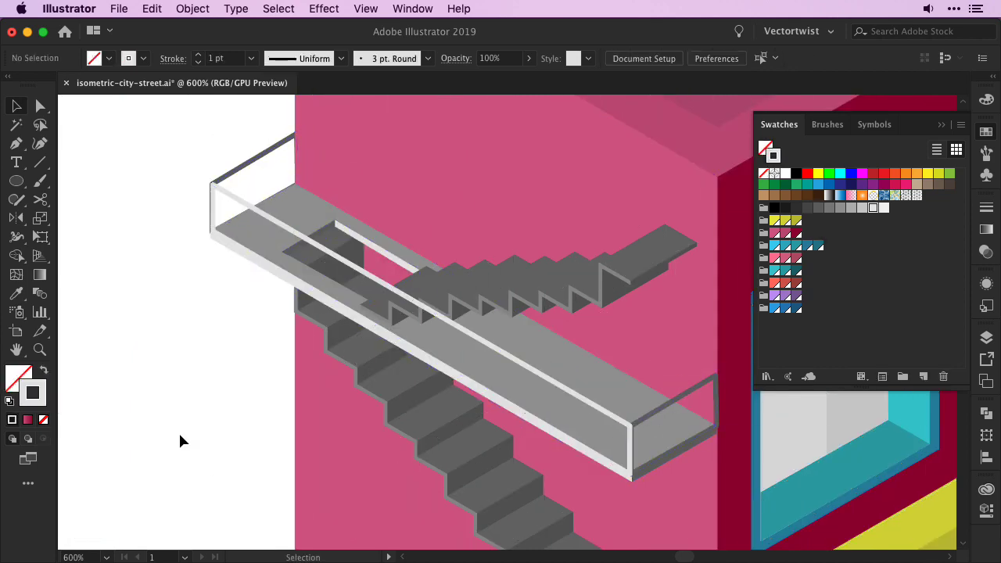
{"action": "left_click", "coordinate": [623, 423]}
{"action": "left_click", "coordinate": [224, 174]}
{"action": "left_click", "coordinate": [666, 409]}
{"action": "scroll", "coordinate": [665, 409], "scroll_direction": "up", "scroll_amount": 2}
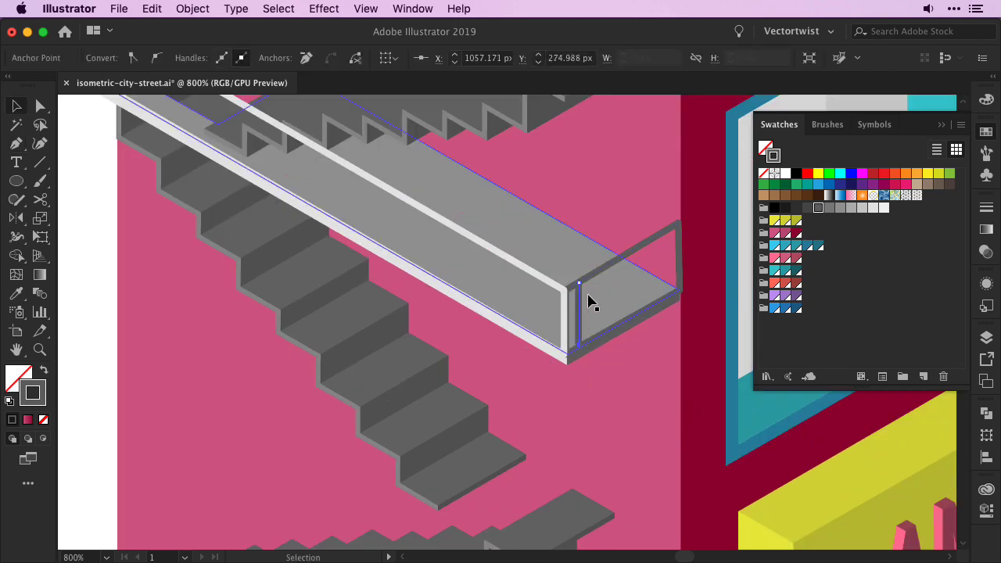
Step: Set the end post onto the beam end and copy it to the railing's far end
{"action": "left_click", "coordinate": [596, 319]}
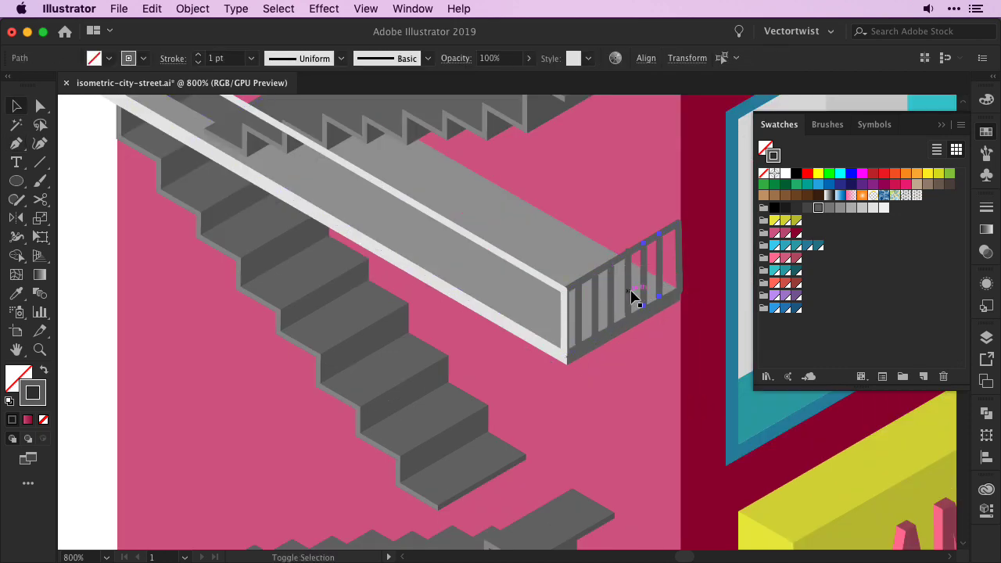
{"action": "left_click", "coordinate": [633, 297]}
{"action": "left_click_drag", "start_coordinate": [643, 250], "coordinate": [592, 323]}
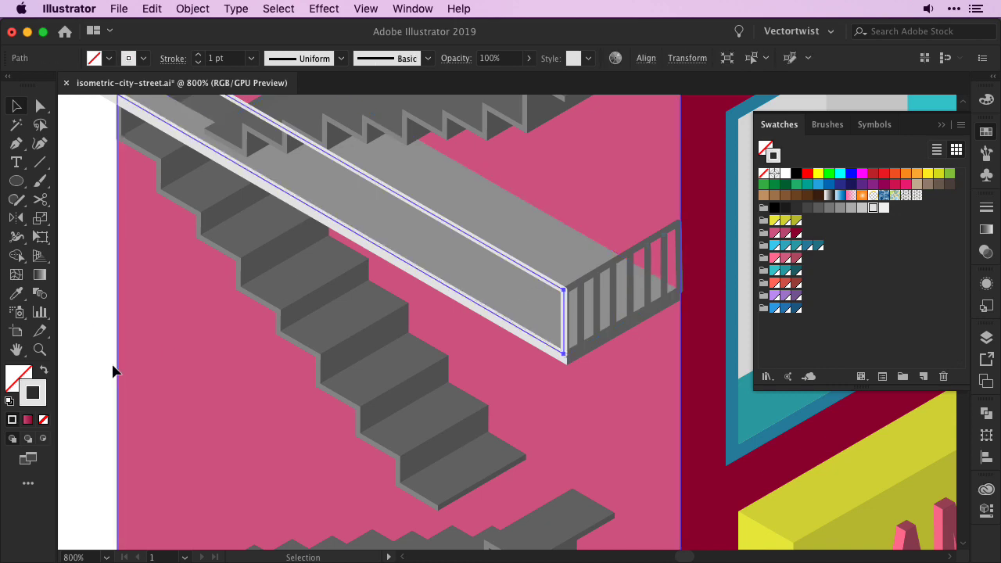
{"action": "left_click_drag", "start_coordinate": [563, 344], "coordinate": [135, 186]}
Step: Blend the two end posts into evenly spaced balusters with 26 specified steps
{"action": "scroll", "coordinate": [648, 384], "scroll_direction": "up", "scroll_amount": 3}
{"action": "double_click", "coordinate": [41, 296]}
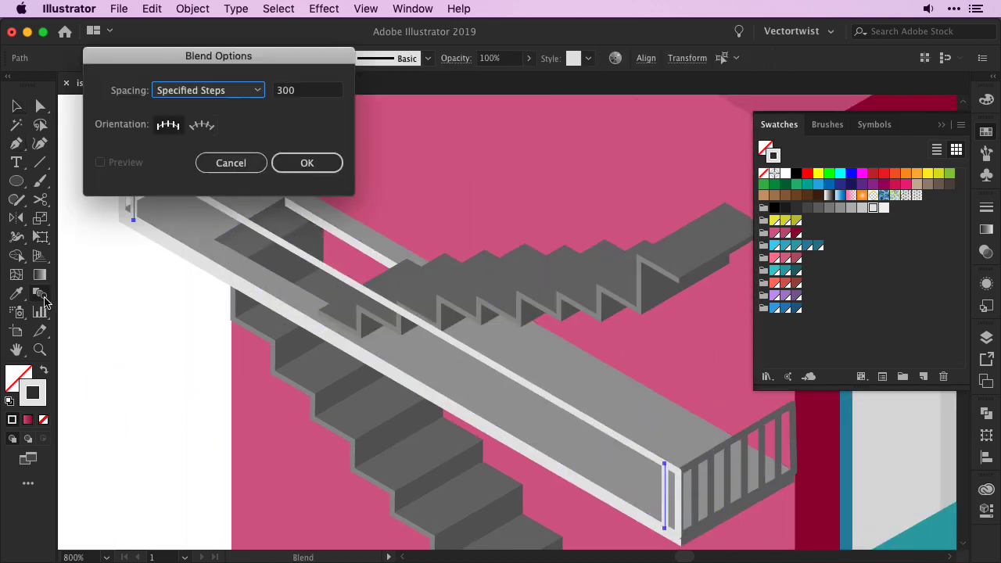
{"action": "left_click", "coordinate": [295, 96]}
{"action": "type", "text": "26"}
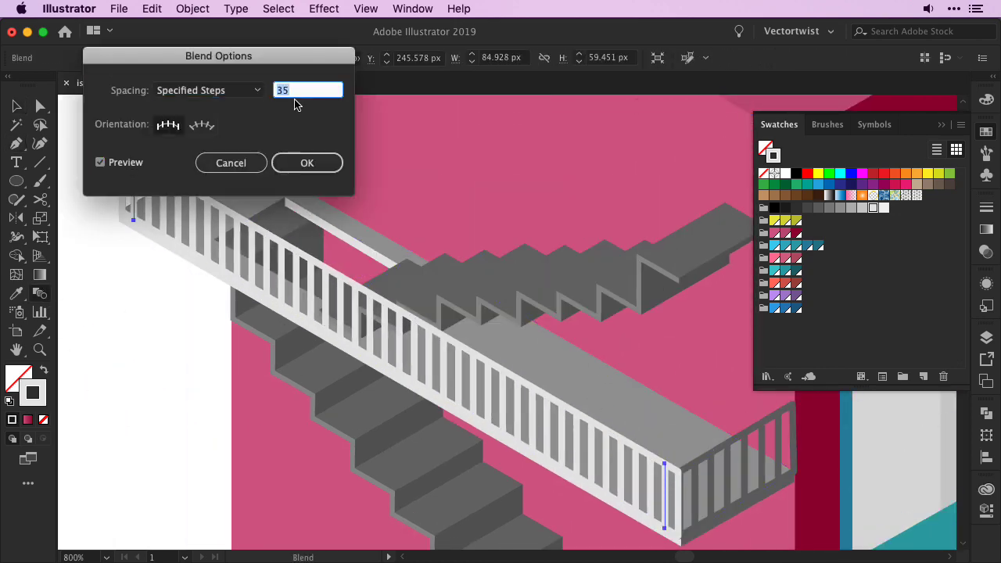
{"action": "key", "text": "Return"}
Step: Copy the landing with its railing lower down the stairway
{"action": "left_click_drag", "start_coordinate": [779, 431], "coordinate": [200, 162]}
{"action": "scroll", "coordinate": [223, 133], "scroll_direction": "up", "scroll_amount": 2}
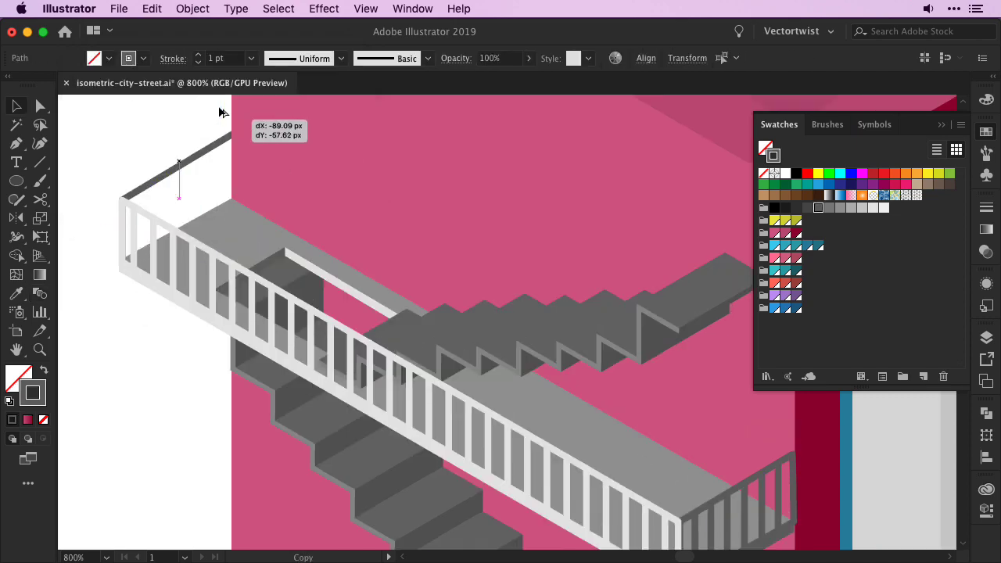
{"action": "key", "text": "super+minus"}
{"action": "key", "text": "super+minus"}
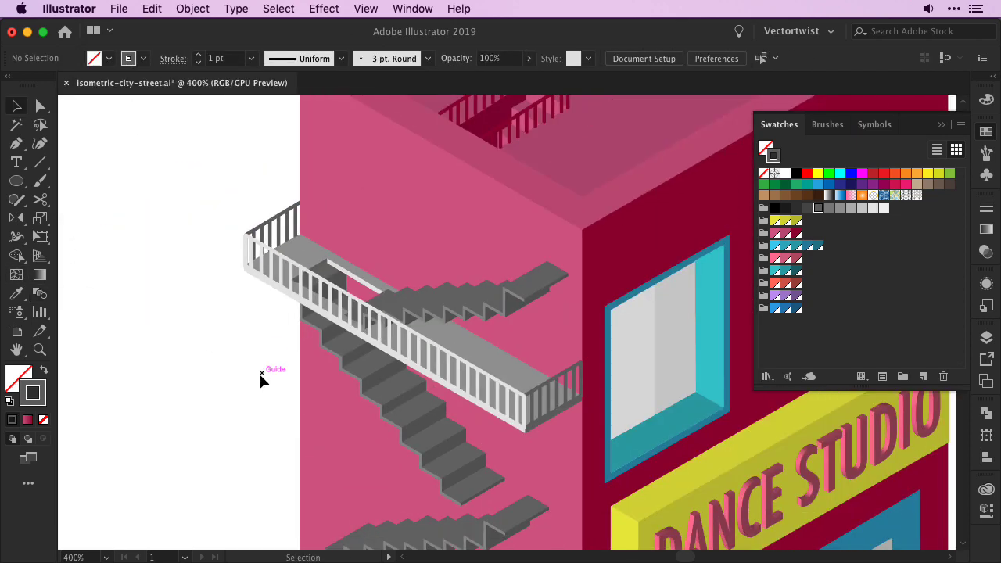
{"action": "key", "text": "v"}
{"action": "left_click_drag", "start_coordinate": [460, 265], "coordinate": [232, 343]}
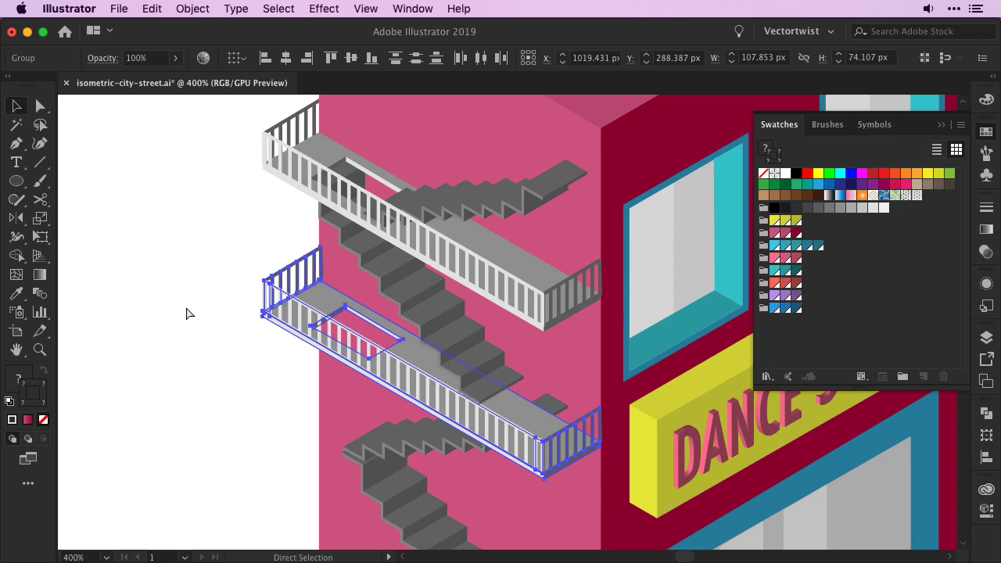
Step: Nudge the copied landing level up and inspect its front railing and strip parts
{"action": "key", "text": "Up"}
{"action": "key", "text": "Up"}
{"action": "key", "text": "Up"}
{"action": "key", "text": "Up"}
{"action": "key", "text": "Up"}
{"action": "key", "text": "Up"}
{"action": "key", "text": "Up"}
{"action": "left_click", "coordinate": [267, 289], "text": "super"}
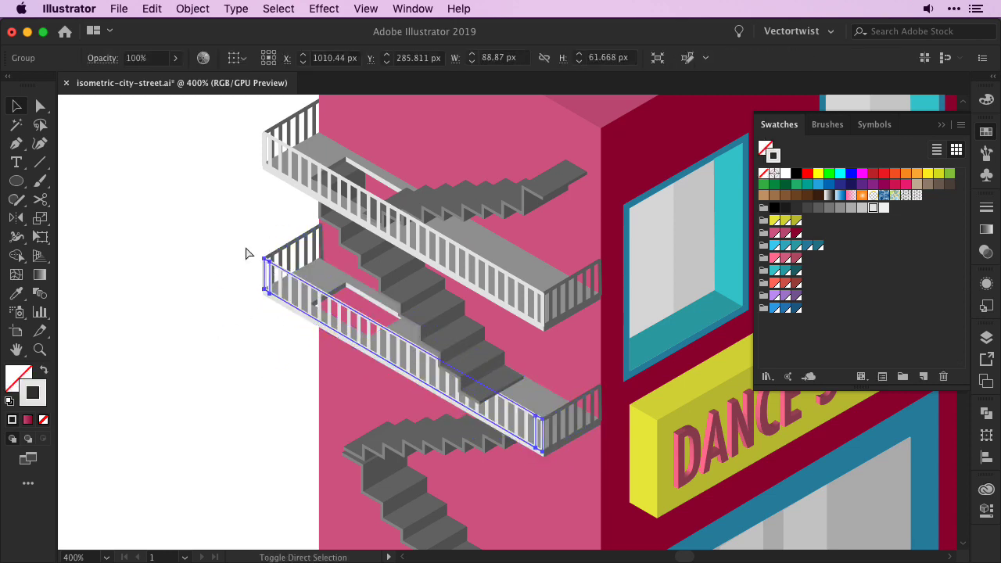
{"action": "scroll", "coordinate": [368, 347], "scroll_direction": "up", "scroll_amount": 5}
{"action": "left_click", "coordinate": [443, 250]}
{"action": "scroll", "coordinate": [404, 268], "scroll_direction": "right", "scroll_amount": 5}
{"action": "double_click", "coordinate": [217, 178]}
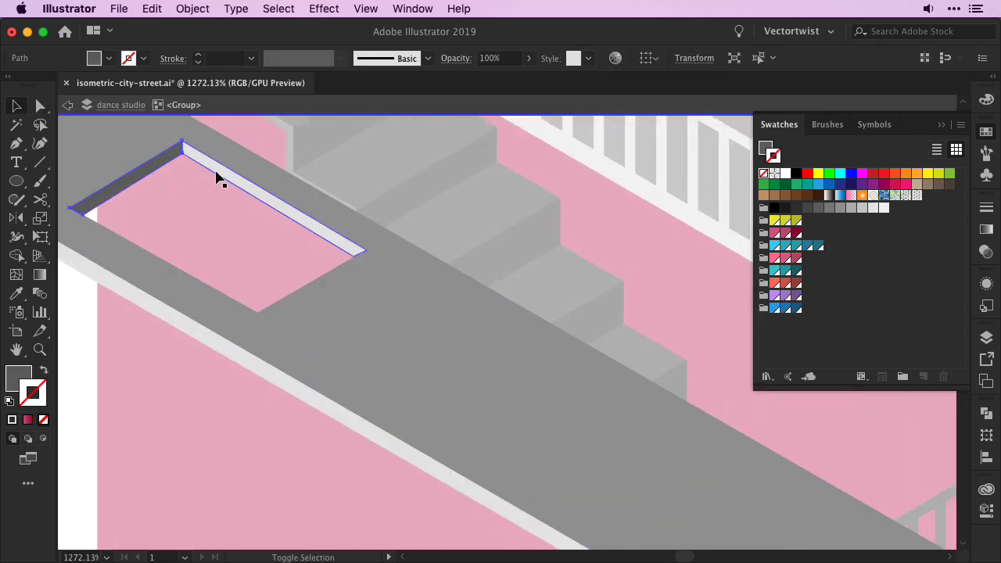
{"action": "scroll", "coordinate": [586, 446], "scroll_direction": "up", "scroll_amount": 5}
{"action": "key", "text": "Escape"}
{"action": "key", "text": "super+minus"}
{"action": "key", "text": "super+minus"}
{"action": "key", "text": "super+minus"}
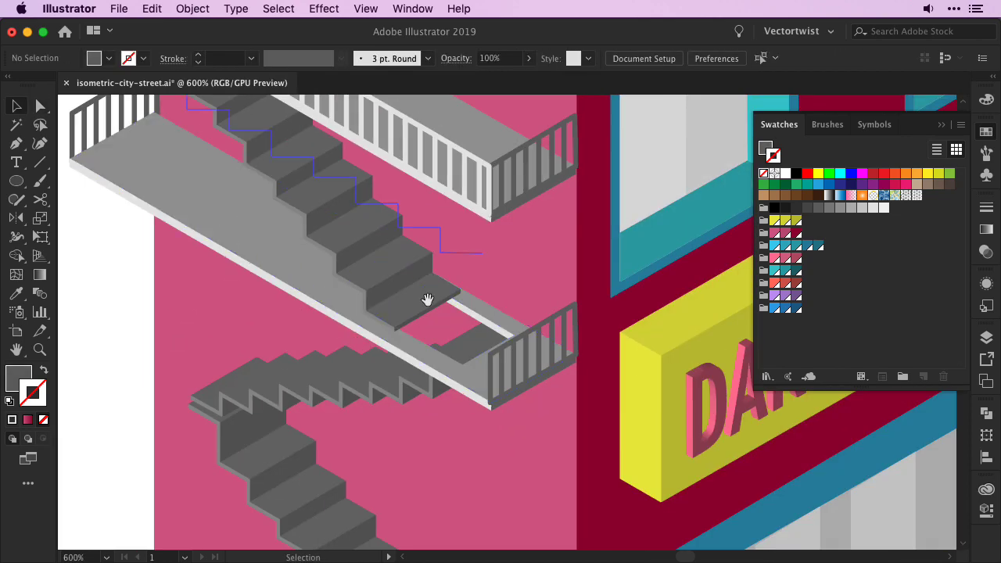
{"action": "scroll", "coordinate": [426, 299], "scroll_direction": "up", "scroll_amount": 3}
Step: Select the blue zigzag stair path with the whole building in view and check alignment options
{"action": "left_click", "coordinate": [398, 381]}
{"action": "scroll", "coordinate": [161, 415], "scroll_direction": "up", "scroll_amount": 3}
{"action": "scroll", "coordinate": [235, 391], "scroll_direction": "right", "scroll_amount": 3}
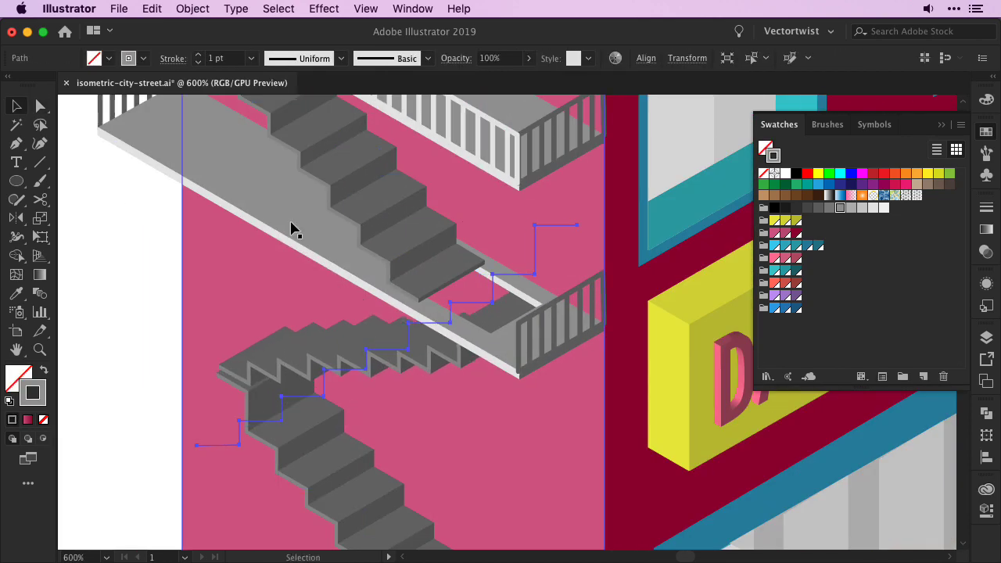
{"action": "scroll", "coordinate": [290, 224], "scroll_direction": "up", "scroll_amount": 3}
{"action": "key", "text": "super+minus"}
{"action": "key", "text": "super+minus"}
{"action": "key", "text": "super+minus"}
{"action": "scroll", "coordinate": [438, 378], "scroll_direction": "down", "scroll_amount": 5}
{"action": "scroll", "coordinate": [469, 274], "scroll_direction": "up", "scroll_amount": 10}
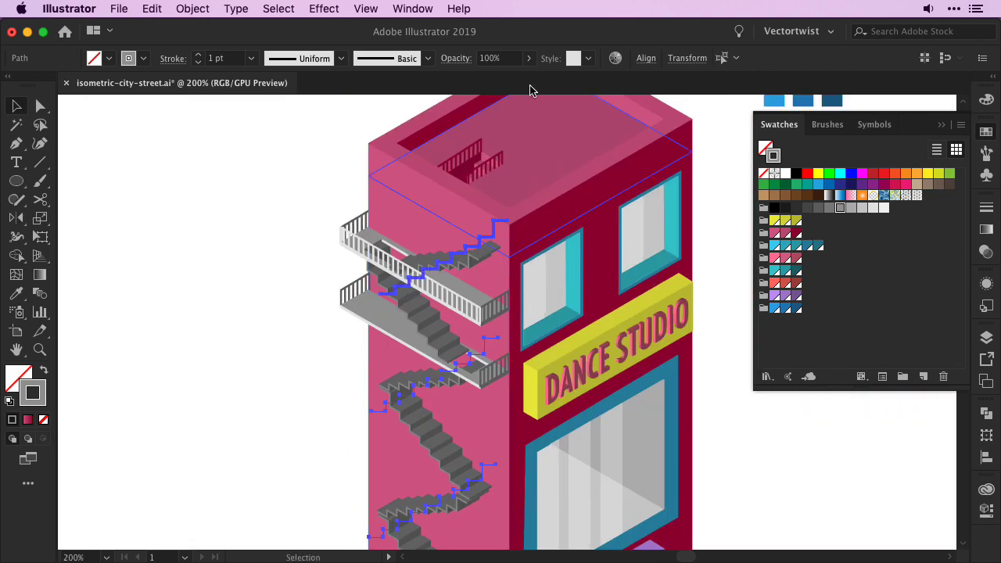
{"action": "left_click", "coordinate": [646, 58]}
{"action": "key", "text": "Escape"}
{"action": "scroll", "coordinate": [435, 449], "scroll_direction": "down", "scroll_amount": 5}
{"action": "scroll", "coordinate": [391, 328], "scroll_direction": "up", "scroll_amount": 4}
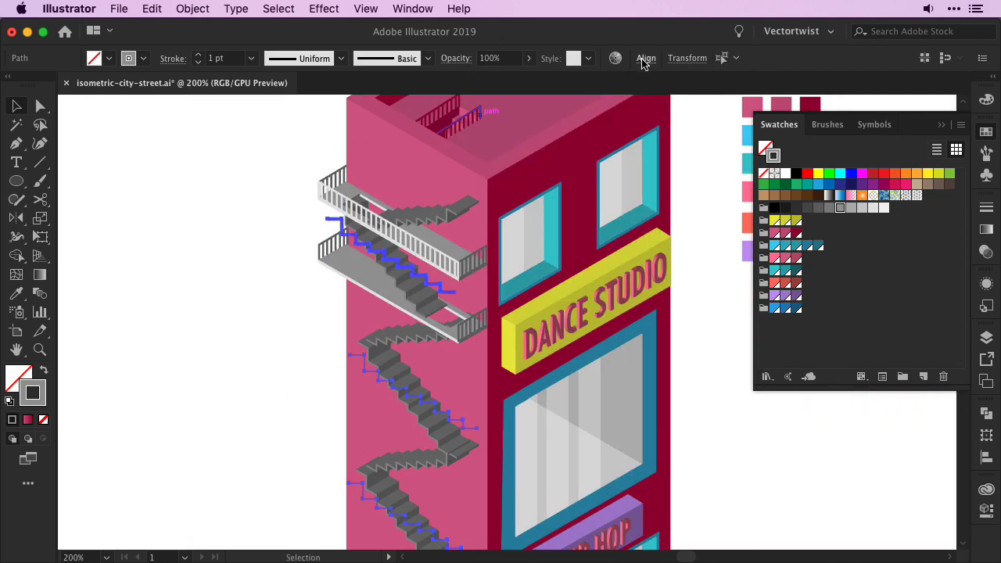
{"action": "left_click", "coordinate": [647, 58]}
{"action": "left_click", "coordinate": [234, 225]}
{"action": "left_click", "coordinate": [192, 8]}
Step: Try moving the upper landing's railing group down, then undo the move
{"action": "left_click", "coordinate": [339, 178]}
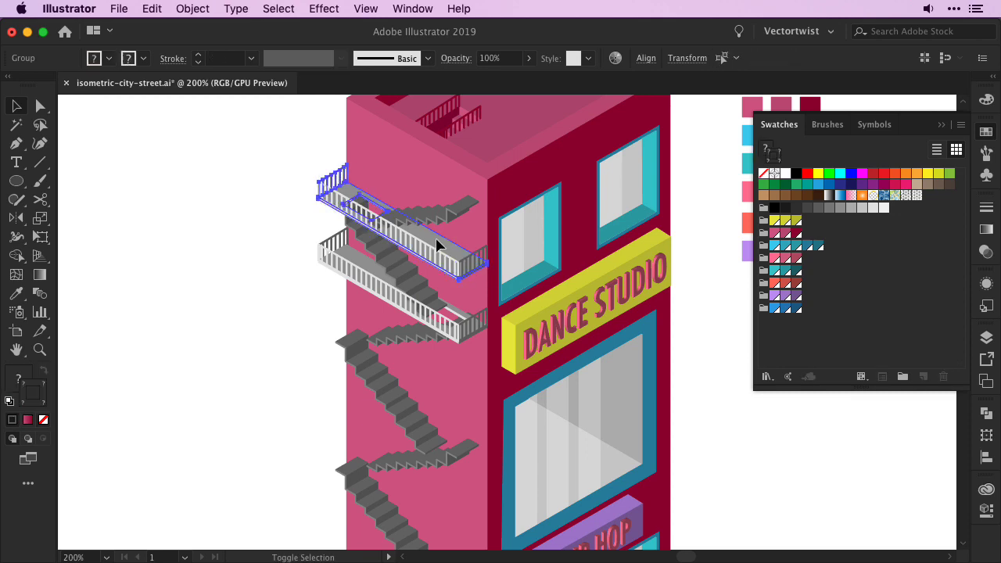
{"action": "key", "text": "ctrl+minus"}
{"action": "mouse_move", "coordinate": [438, 246]}
{"action": "left_mouse_down"}
{"action": "mouse_move", "coordinate": [432, 192]}
{"action": "mouse_move", "coordinate": [206, 398]}
{"action": "left_mouse_up"}
{"action": "key", "text": "ctrl+plus"}
{"action": "key", "text": "ctrl+plus"}
{"action": "key", "text": "ctrl+plus"}
{"action": "key", "text": "ctrl+minus"}
{"action": "key", "text": "ctrl+z"}
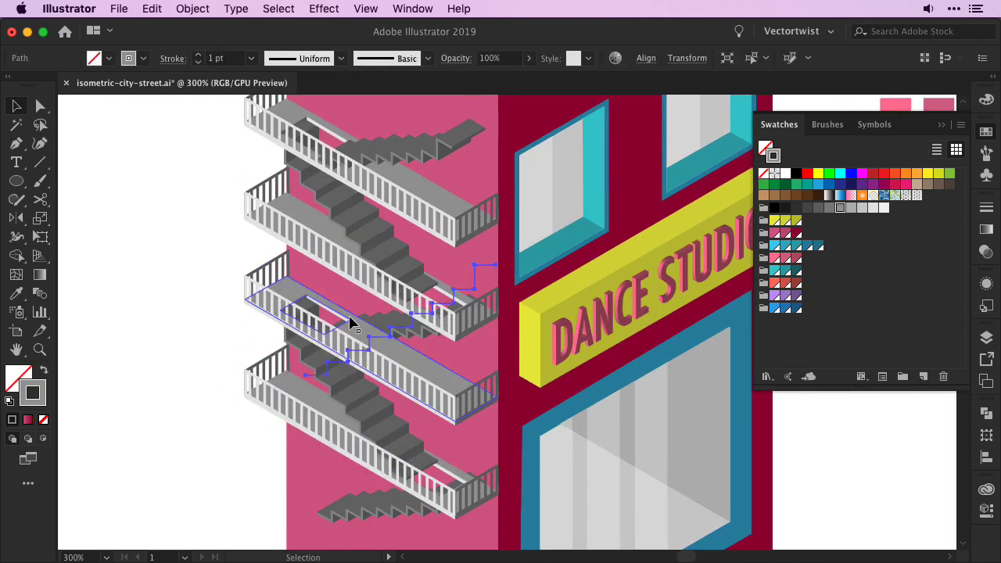
Step: Select the railing groups together with the stair path behind them
{"action": "left_click", "coordinate": [268, 273]}
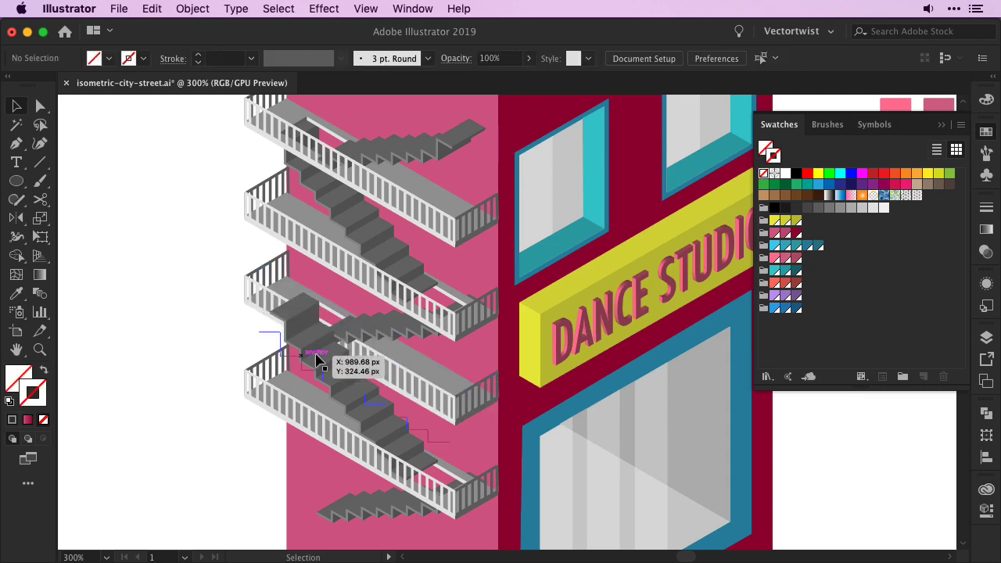
{"action": "left_click_drag", "start_coordinate": [266, 332], "coordinate": [299, 360]}
{"action": "left_click", "coordinate": [320, 344]}
{"action": "scroll", "coordinate": [331, 312], "scroll_direction": "down", "scroll_amount": 4}
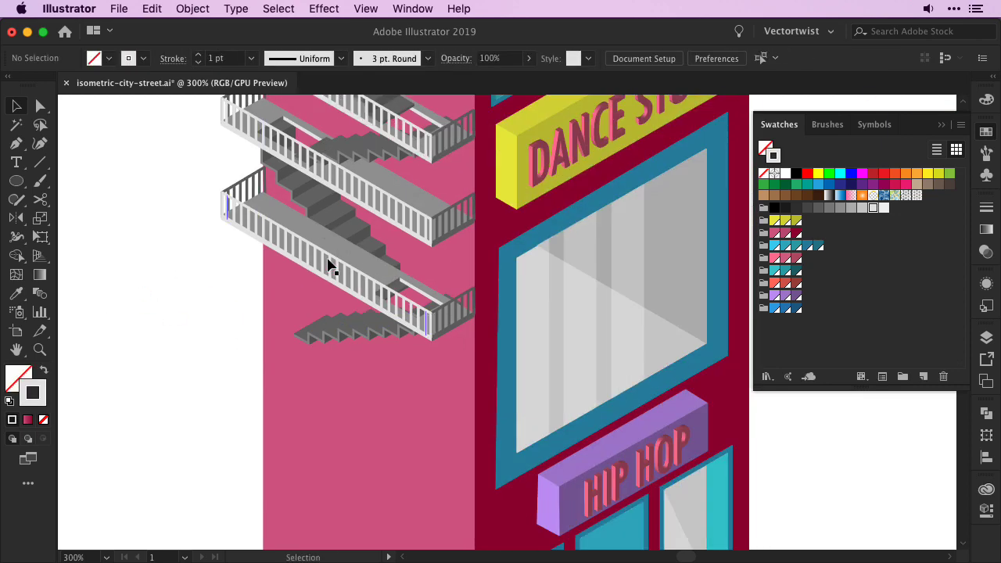
{"action": "left_click", "coordinate": [283, 257]}
{"action": "key", "text": "a"}
{"action": "left_click", "coordinate": [353, 341]}
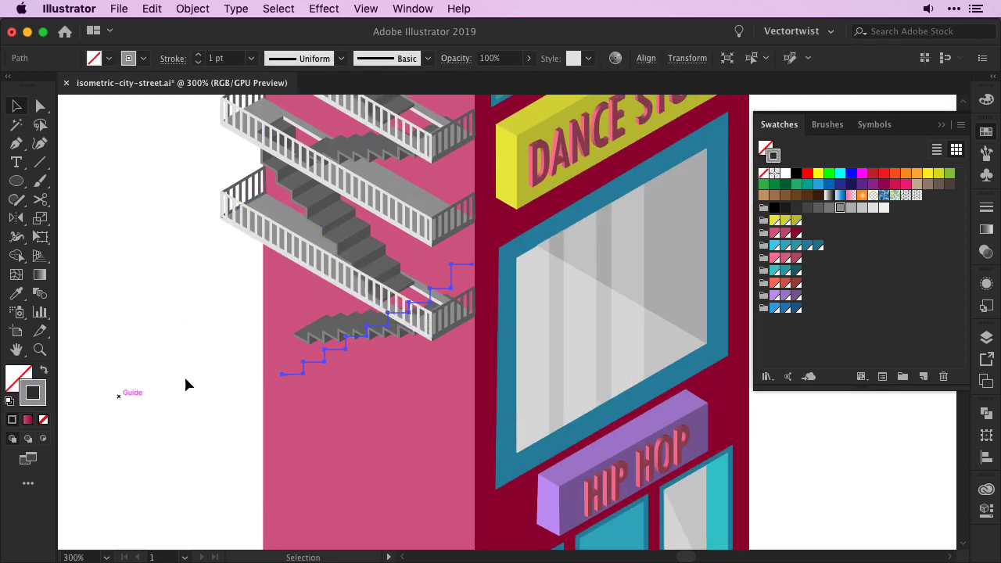
{"action": "scroll", "coordinate": [363, 368], "scroll_direction": "up", "scroll_amount": 5}
{"action": "scroll", "coordinate": [344, 411], "scroll_direction": "down", "scroll_amount": 4}
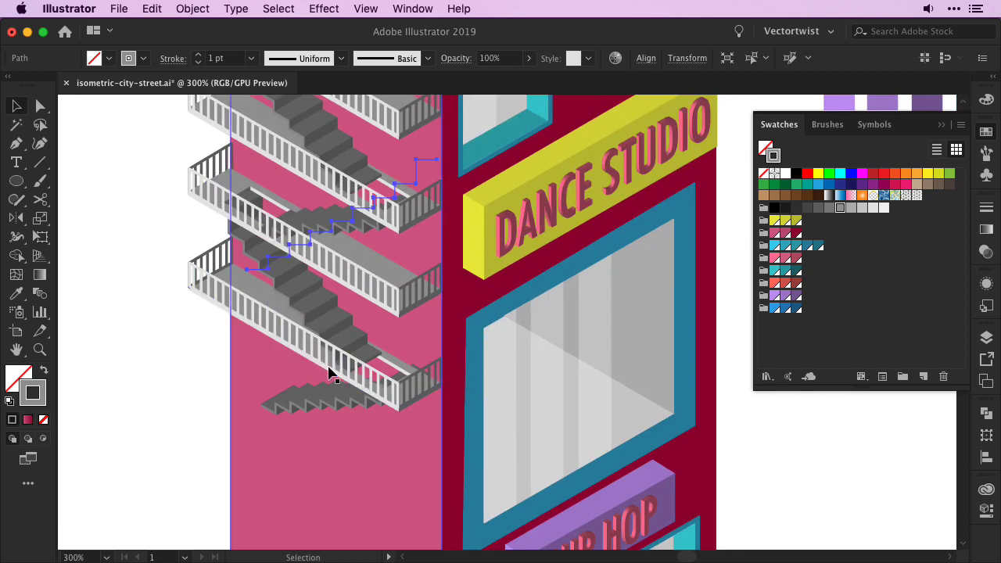
Step: Alt-drag copies of the lowest railing and stair flight down to the next level
{"action": "left_click", "coordinate": [201, 290]}
{"action": "left_click_drag", "start_coordinate": [435, 279], "coordinate": [420, 458]}
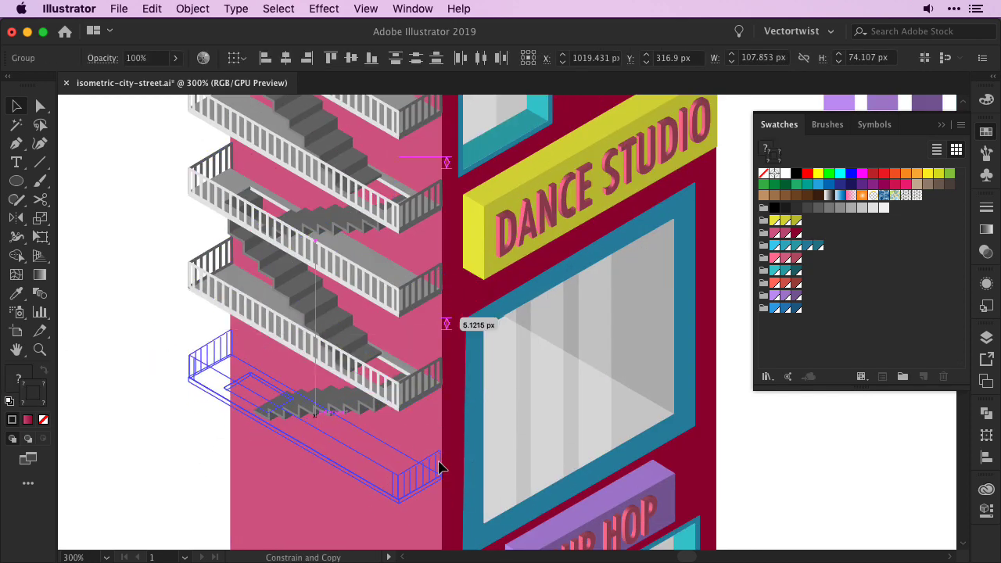
{"action": "left_click", "coordinate": [257, 414]}
{"action": "left_click_drag", "start_coordinate": [258, 413], "coordinate": [251, 476]}
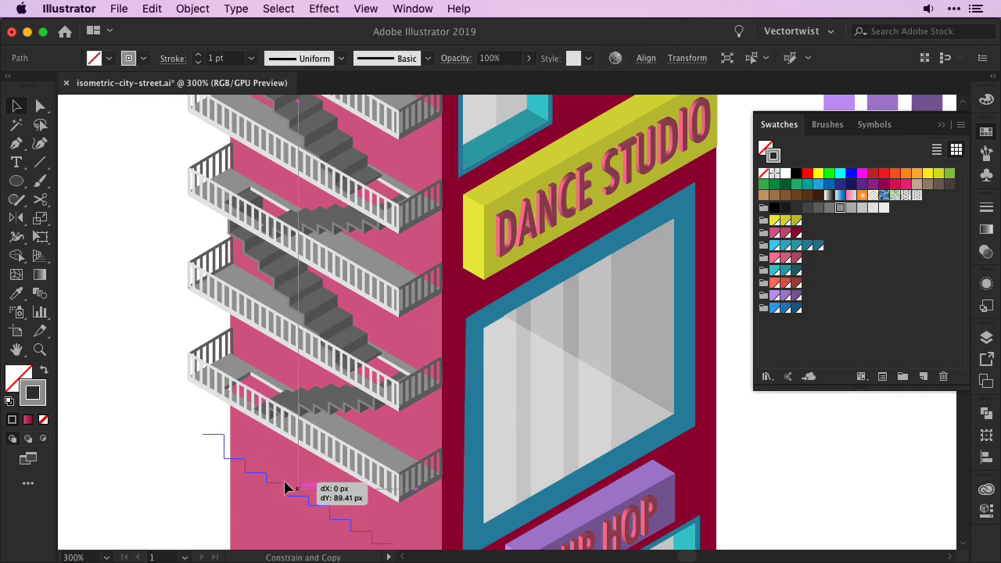
{"action": "scroll", "coordinate": [251, 477], "scroll_direction": "down", "scroll_amount": 3}
{"action": "mouse_move", "coordinate": [434, 262]}
{"action": "left_mouse_down"}
{"action": "mouse_move", "coordinate": [362, 430]}
{"action": "mouse_move", "coordinate": [413, 519]}
{"action": "left_mouse_up"}
{"action": "left_click", "coordinate": [362, 430], "text": "shift"}
Step: Copy the middle stair-and-railing level lower down the wall
{"action": "scroll", "coordinate": [373, 389], "scroll_direction": "down", "scroll_amount": 3}
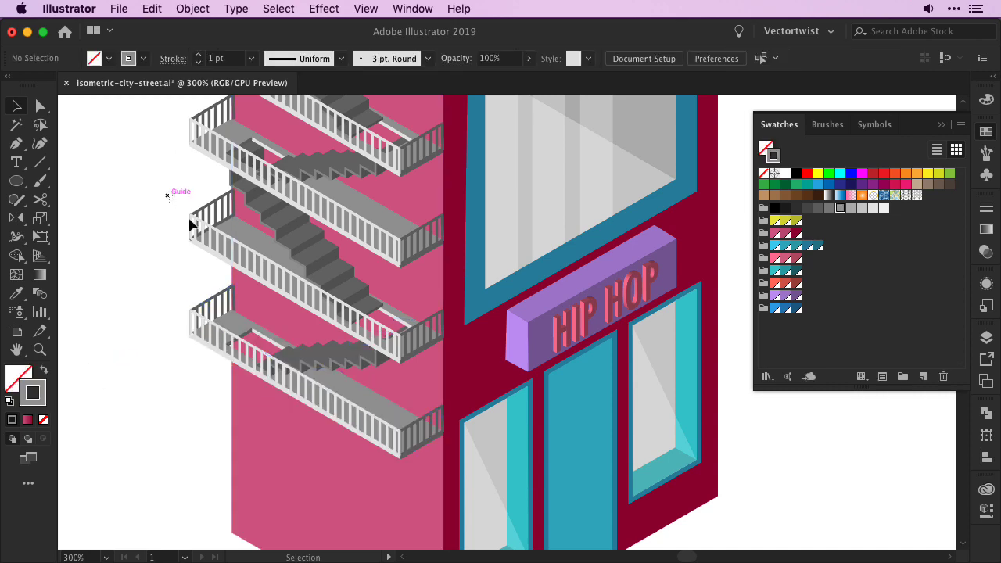
{"action": "mouse_move", "coordinate": [179, 195]}
{"action": "left_mouse_down"}
{"action": "mouse_move", "coordinate": [339, 268]}
{"action": "mouse_move", "coordinate": [286, 422]}
{"action": "left_mouse_up"}
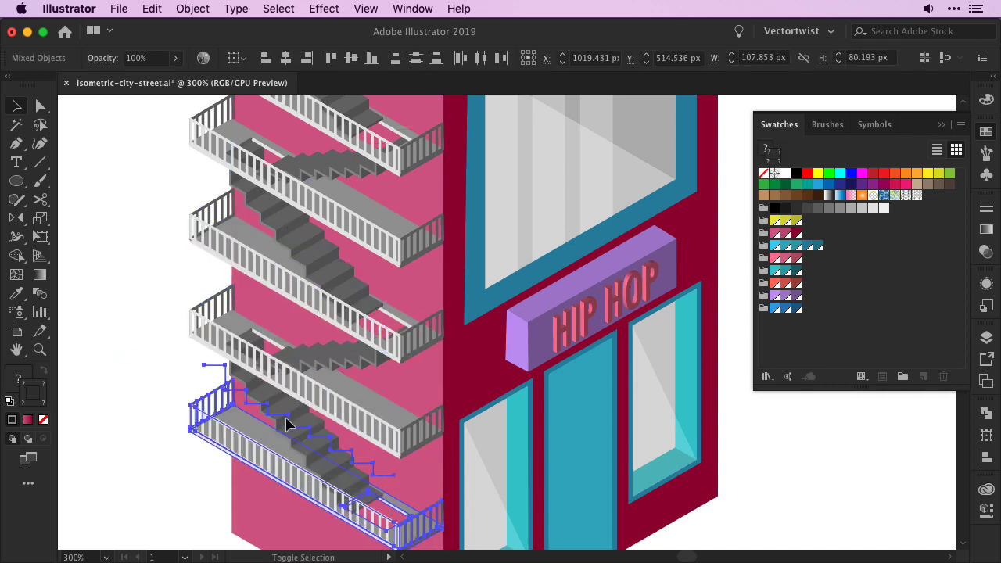
{"action": "scroll", "coordinate": [286, 423], "scroll_direction": "down", "scroll_amount": 3}
{"action": "mouse_move", "coordinate": [313, 268]}
{"action": "left_mouse_down"}
{"action": "mouse_move", "coordinate": [425, 290]}
{"action": "mouse_move", "coordinate": [401, 480]}
{"action": "mouse_move", "coordinate": [393, 441]}
{"action": "left_mouse_up"}
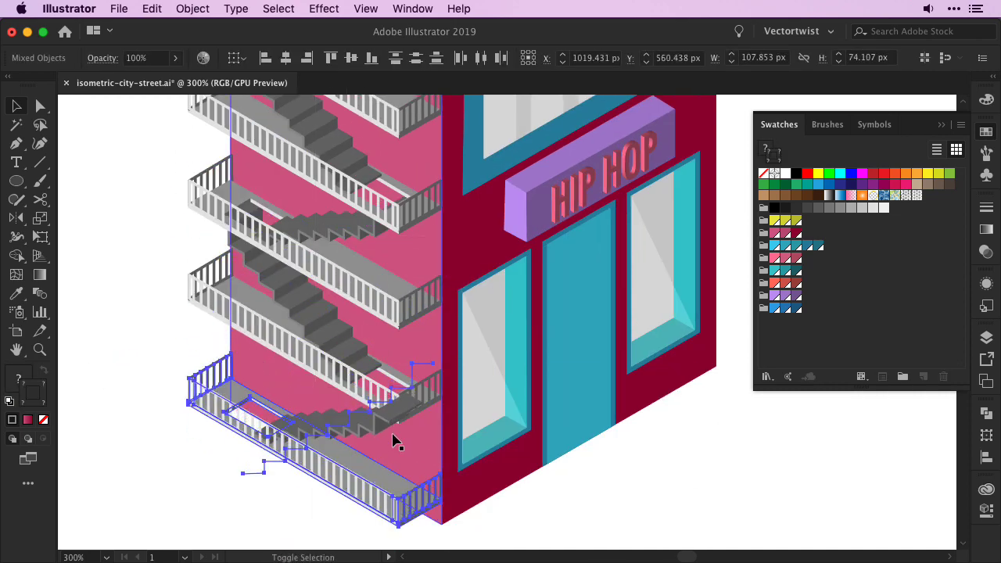
Step: Delete the surplus bottom railing and its posts, then raise the stair path's end anchors
{"action": "left_click", "coordinate": [210, 413]}
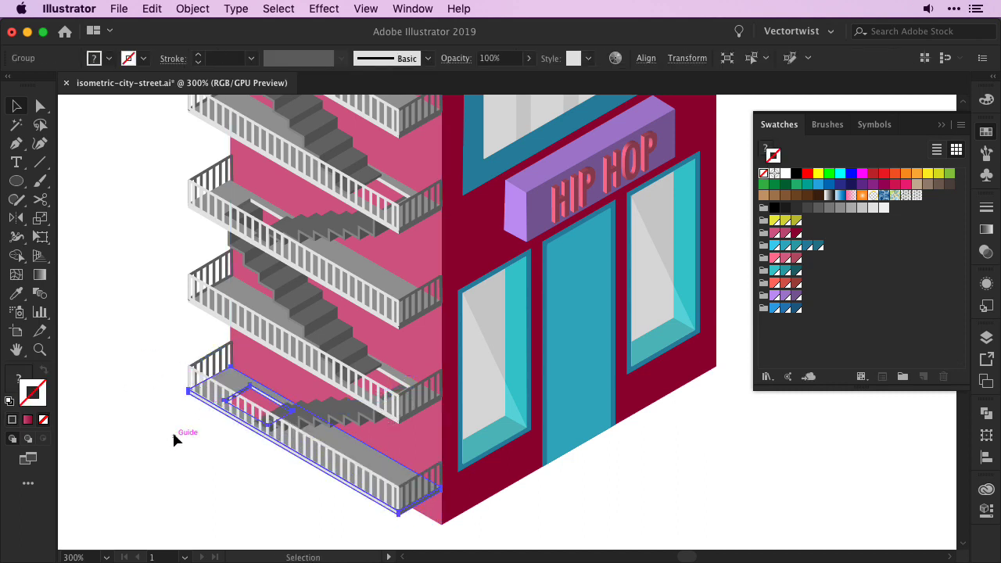
{"action": "key", "text": "Delete"}
{"action": "left_click", "coordinate": [206, 379]}
{"action": "key", "text": "Delete"}
{"action": "key", "text": "p"}
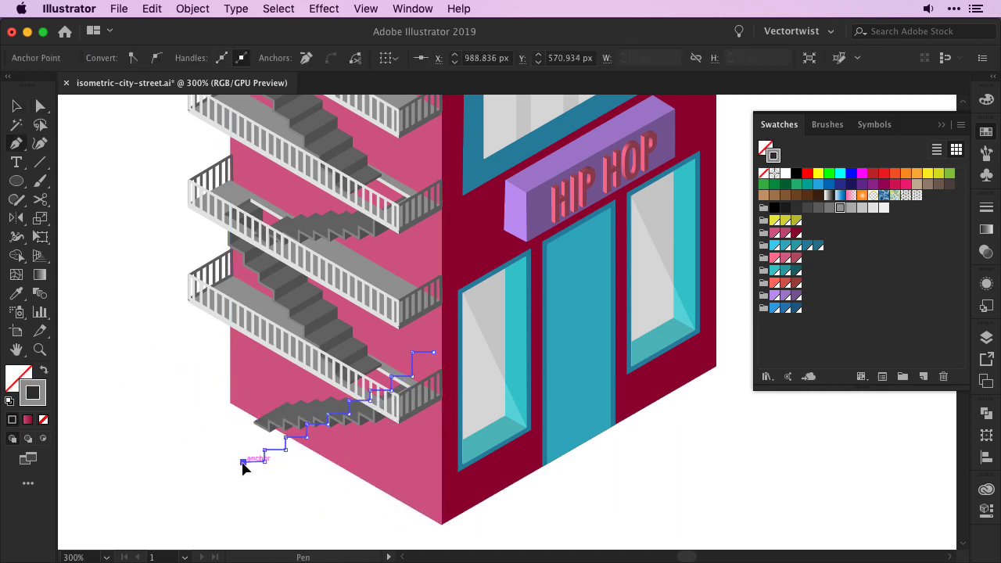
{"action": "left_click_drag", "start_coordinate": [225, 482], "coordinate": [242, 508]}
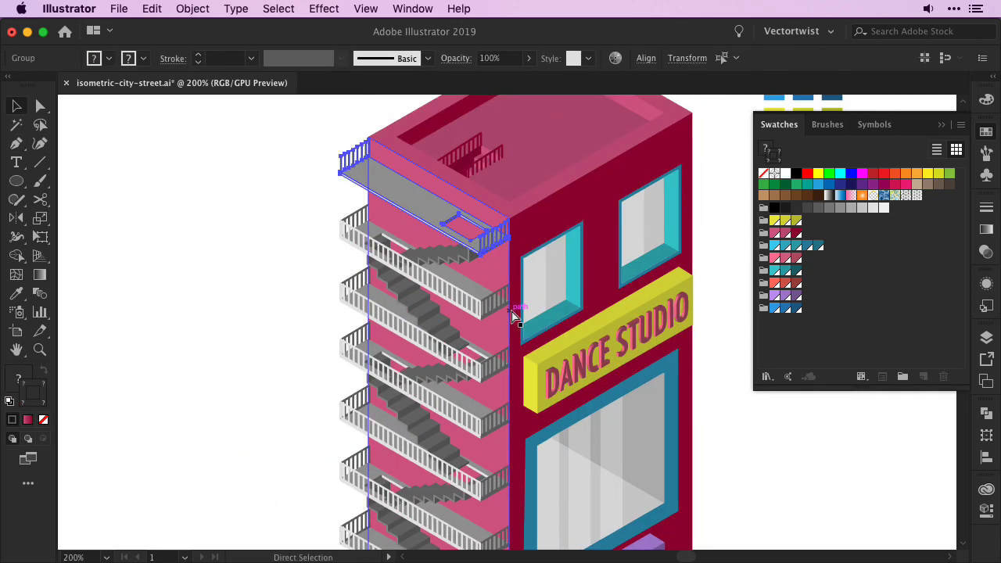
Step: Zoom to the top railing and try reshaping the grey walkway, undoing the stray anchors
{"action": "key", "text": "super+equal"}
{"action": "key", "text": "super+equal"}
{"action": "key", "text": "super+equal"}
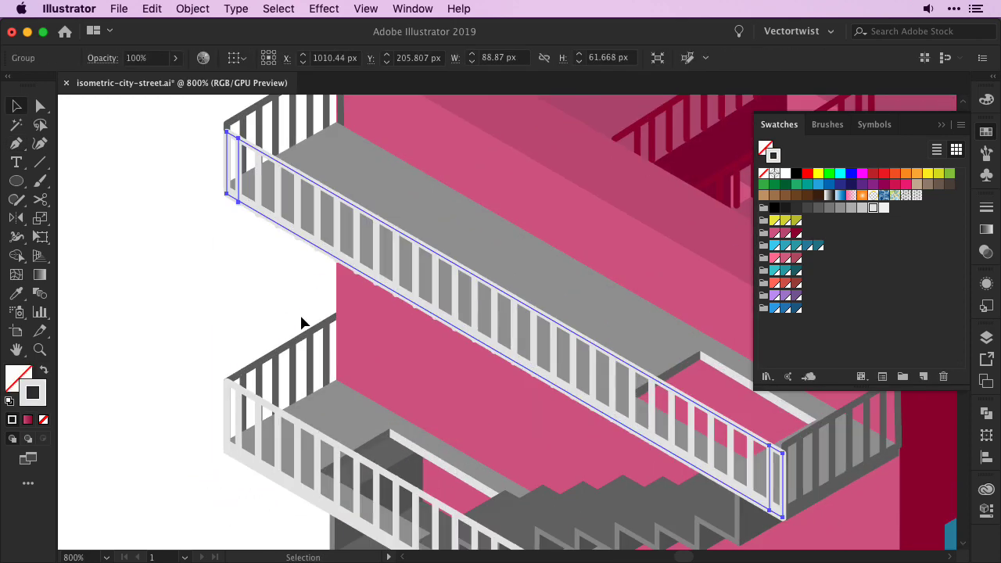
{"action": "left_click_drag", "start_coordinate": [528, 461], "coordinate": [476, 264]}
{"action": "key", "text": "a"}
{"action": "double_click", "coordinate": [565, 380]}
{"action": "left_click_drag", "start_coordinate": [635, 342], "coordinate": [687, 367]}
{"action": "left_click", "coordinate": [380, 297]}
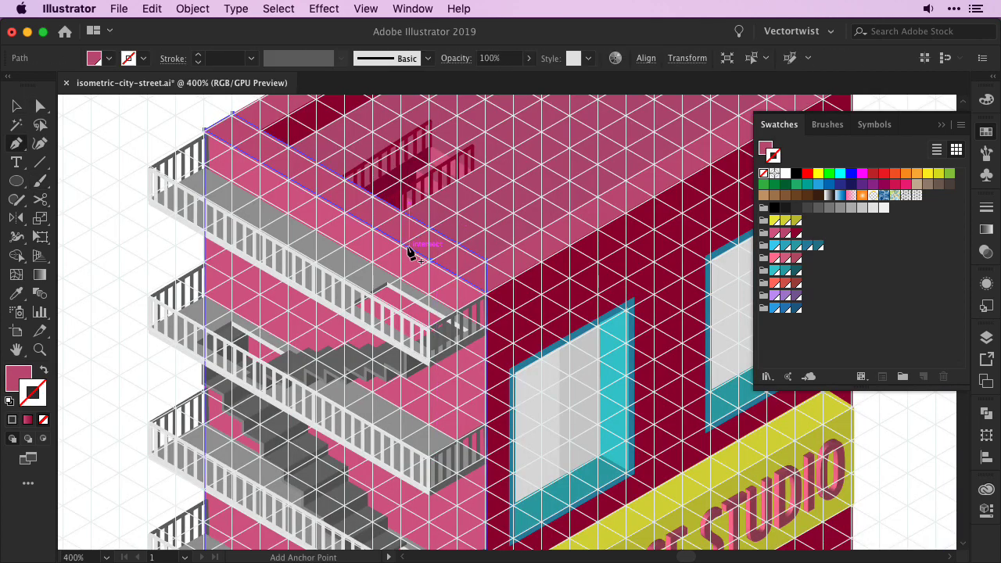
{"action": "key", "text": "ctrl+z"}
{"action": "key", "text": "ctrl+z"}
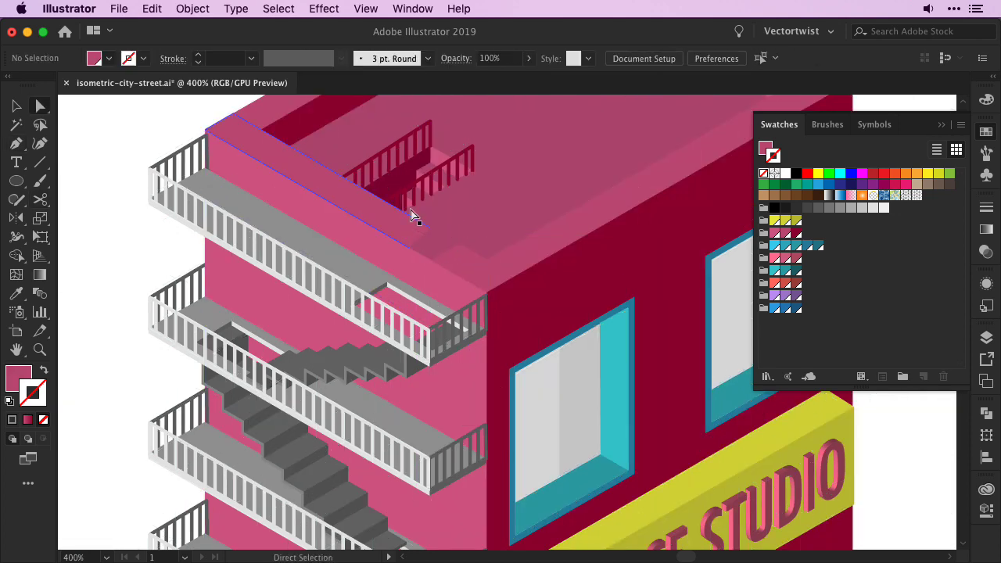
{"action": "key", "text": "ctrl+z"}
Step: Move the pink wall's corner anchor into a notch and draw the dark red side face down the wall
{"action": "left_click", "coordinate": [418, 267]}
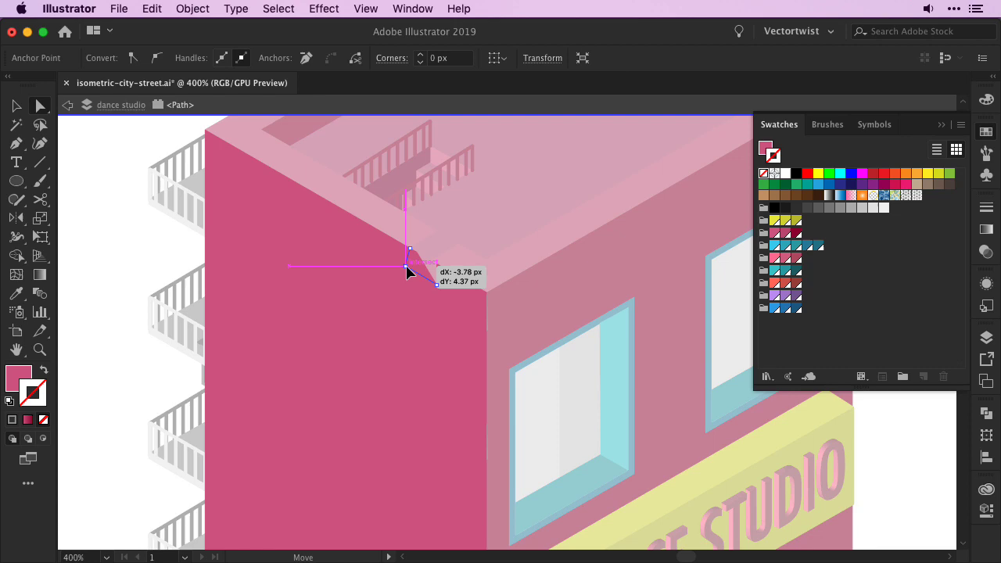
{"action": "left_click", "coordinate": [404, 270]}
{"action": "left_click", "coordinate": [141, 260], "text": "ctrl"}
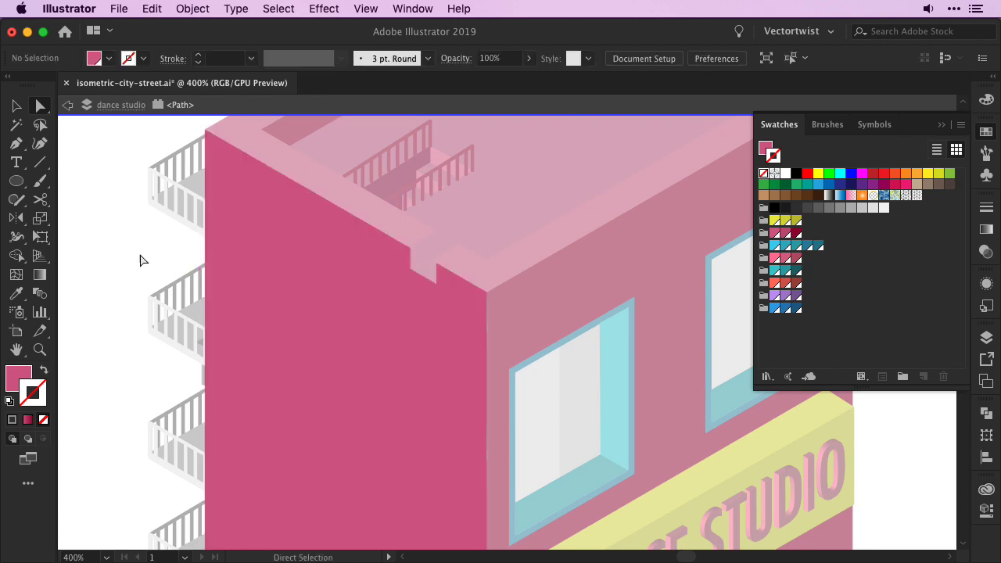
{"action": "scroll", "coordinate": [438, 258], "scroll_direction": "up", "scroll_amount": 3}
{"action": "left_click_drag", "start_coordinate": [377, 196], "coordinate": [537, 227]}
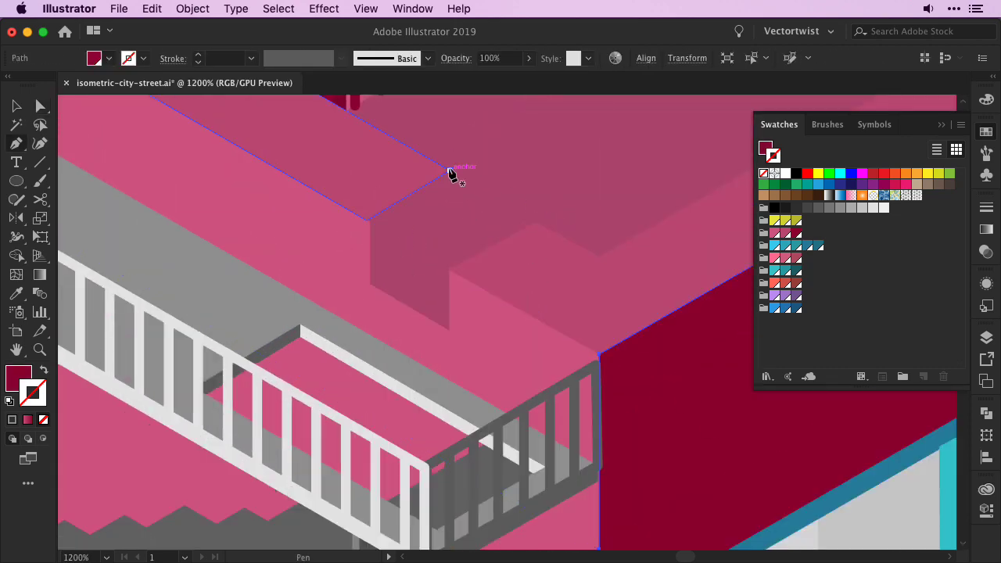
{"action": "left_click_drag", "start_coordinate": [449, 170], "coordinate": [370, 222]}
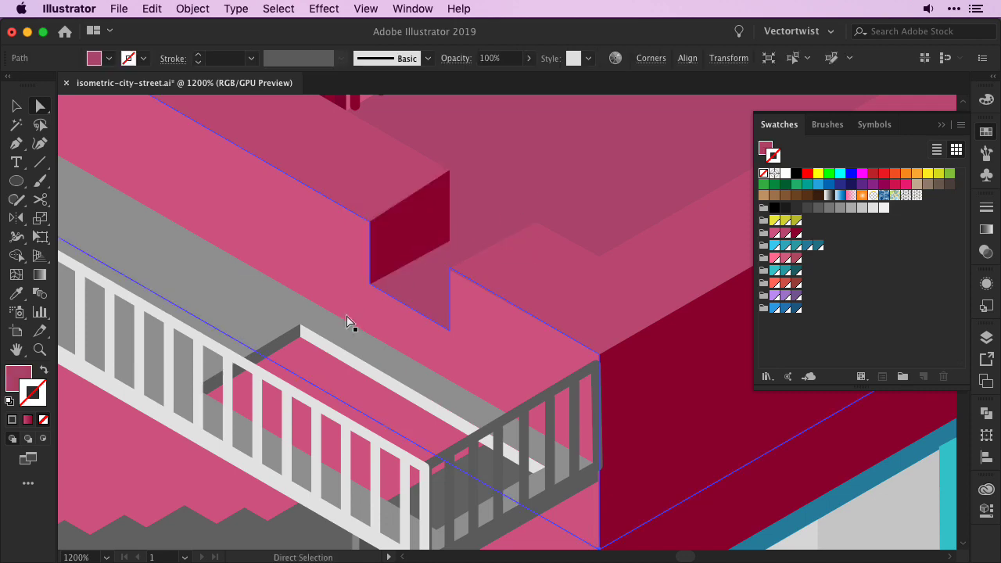
{"action": "left_click_drag", "start_coordinate": [370, 284], "coordinate": [370, 334]}
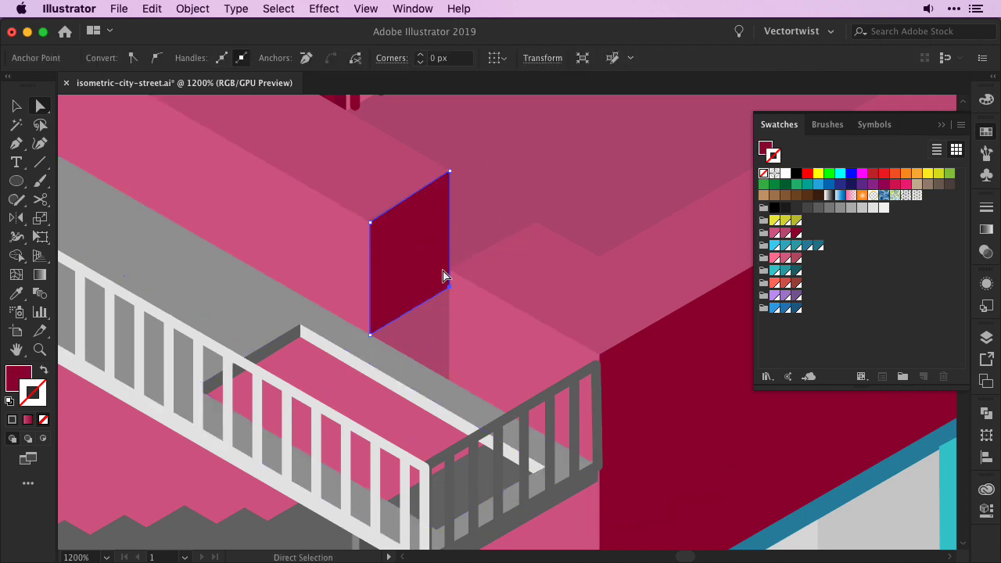
Step: Zoom out, sample a colour onto the small line by the railing, and place a copy
{"action": "key", "text": "v"}
{"action": "key", "text": "ctrl+minus"}
{"action": "key", "text": "ctrl+minus"}
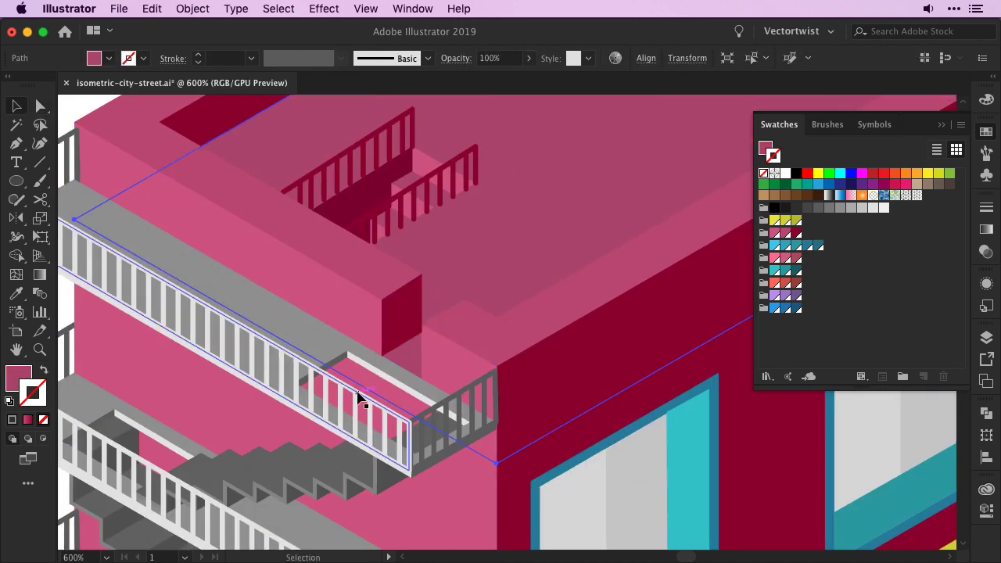
{"action": "left_click", "coordinate": [419, 295]}
{"action": "key", "text": "i"}
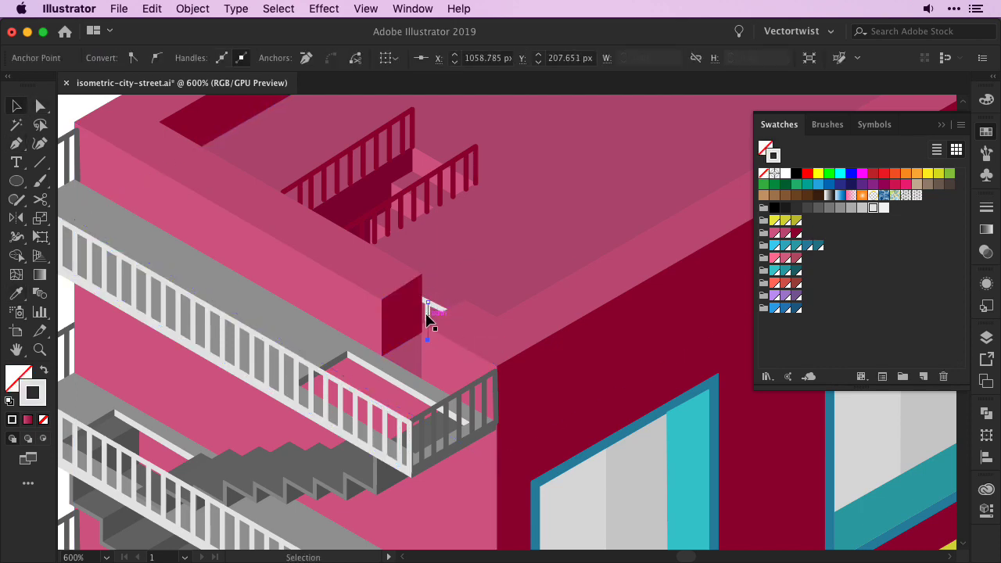
{"action": "left_click_drag", "start_coordinate": [427, 317], "coordinate": [435, 321]}
{"action": "left_click", "coordinate": [504, 266]}
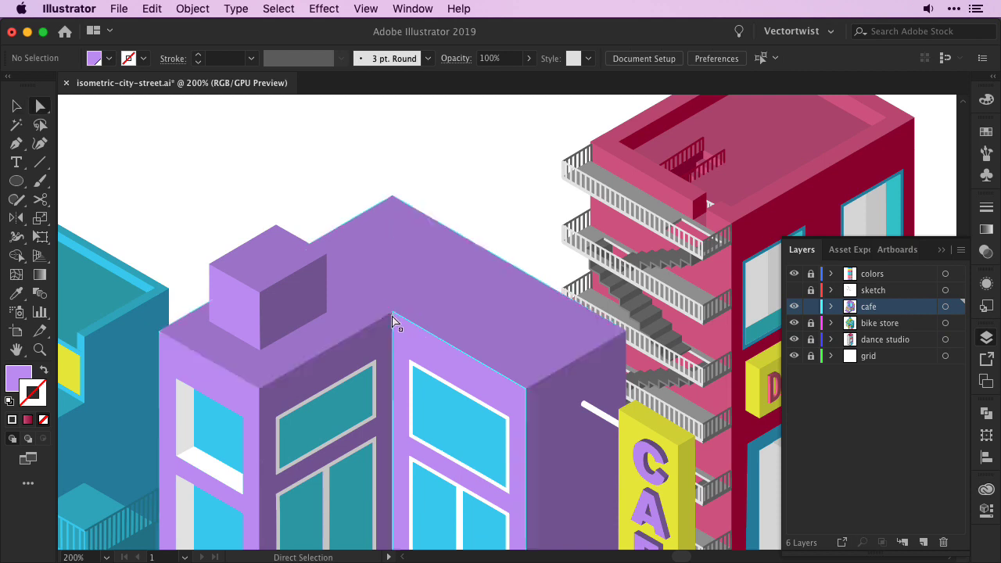
Step: Draw the first roof-edge strip and swap its fill and stroke colours
{"action": "key", "text": "p"}
{"action": "left_click", "coordinate": [392, 297]}
{"action": "left_click", "coordinate": [526, 387]}
{"action": "key", "text": "shift+x"}
{"action": "key", "text": "a"}
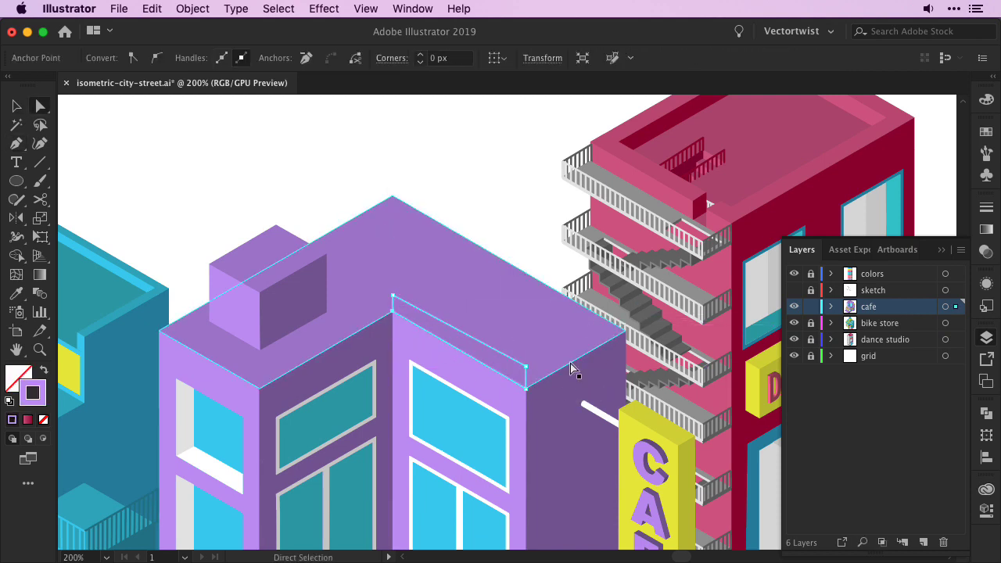
{"action": "key", "text": "v"}
{"action": "left_click", "coordinate": [986, 251]}
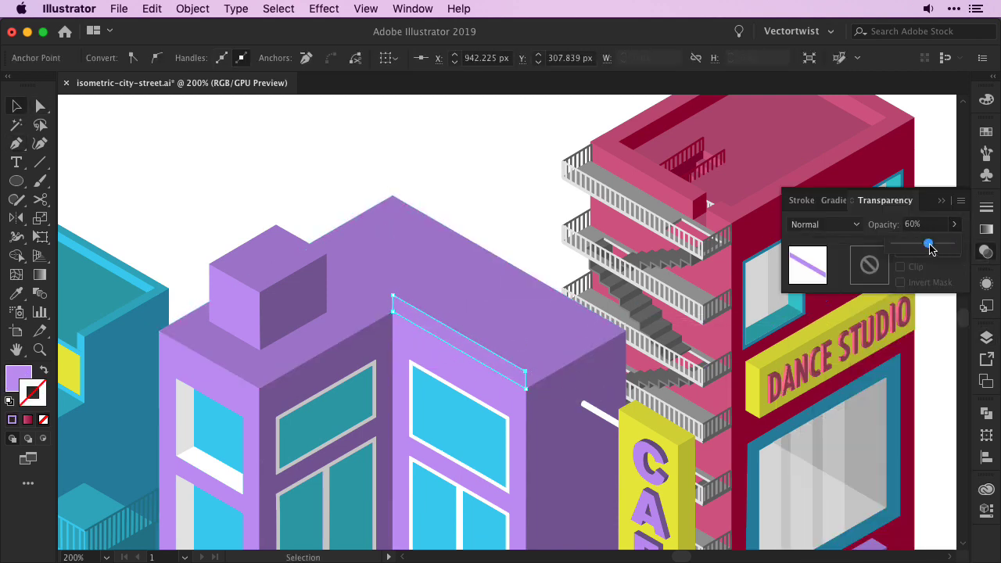
Step: Extend the strip along the roof edge up to the roof apex
{"action": "key", "text": "p"}
{"action": "left_click", "coordinate": [525, 387]}
{"action": "left_click", "coordinate": [625, 332]}
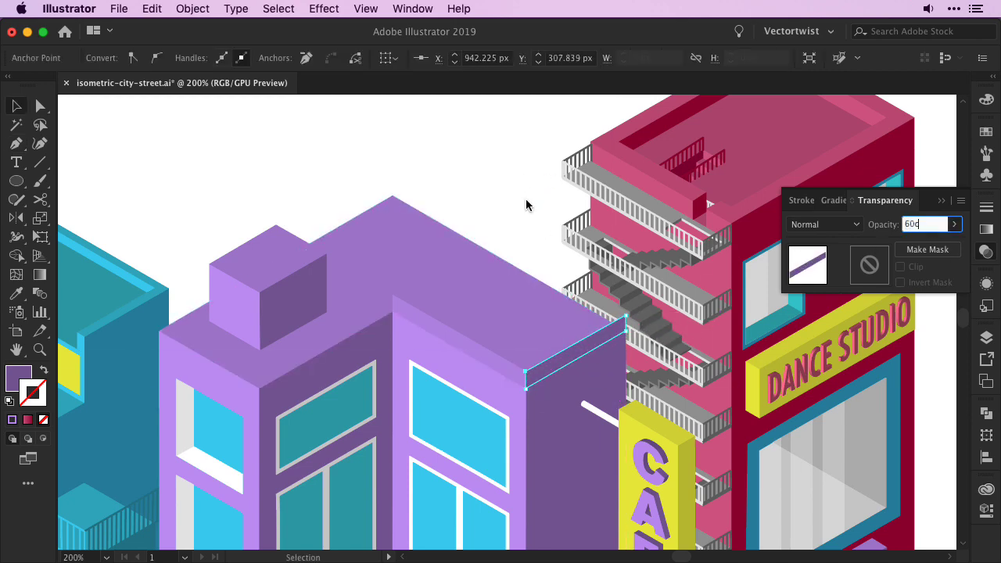
{"action": "key", "text": "Return"}
{"action": "key", "text": "p"}
{"action": "left_click", "coordinate": [625, 331]}
{"action": "left_click", "coordinate": [392, 196]}
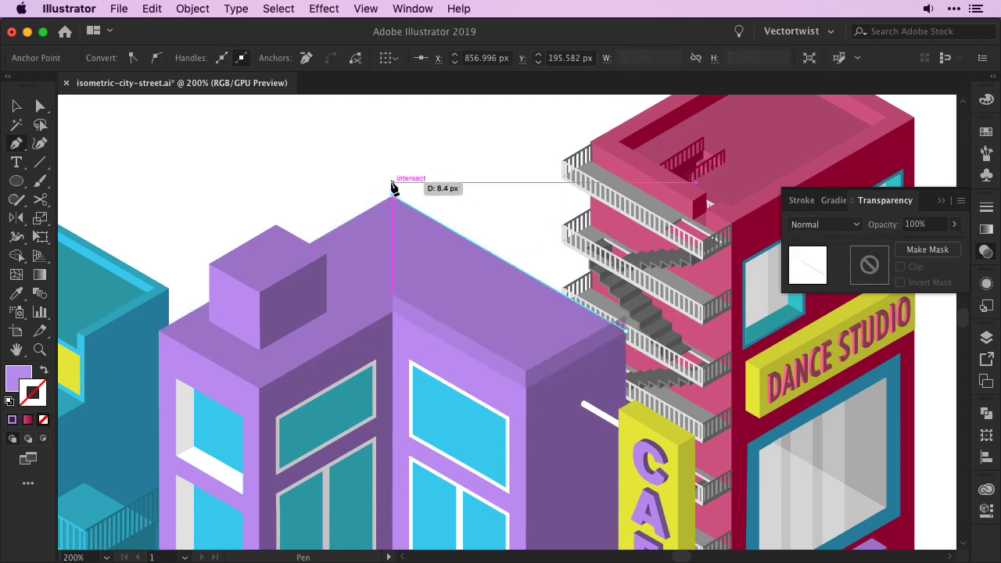
Step: Set the strip to 60% opacity and close it into a shape
{"action": "type", "text": "a60"}
{"action": "key", "text": "Return"}
{"action": "key", "text": "p"}
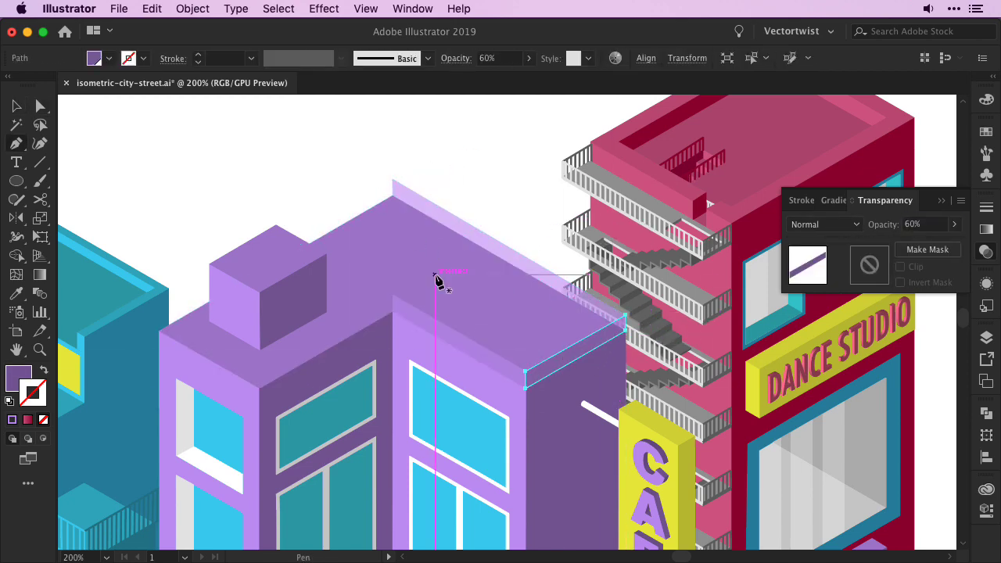
{"action": "left_click", "coordinate": [290, 237]}
{"action": "left_click", "coordinate": [393, 197]}
{"action": "key", "text": "v"}
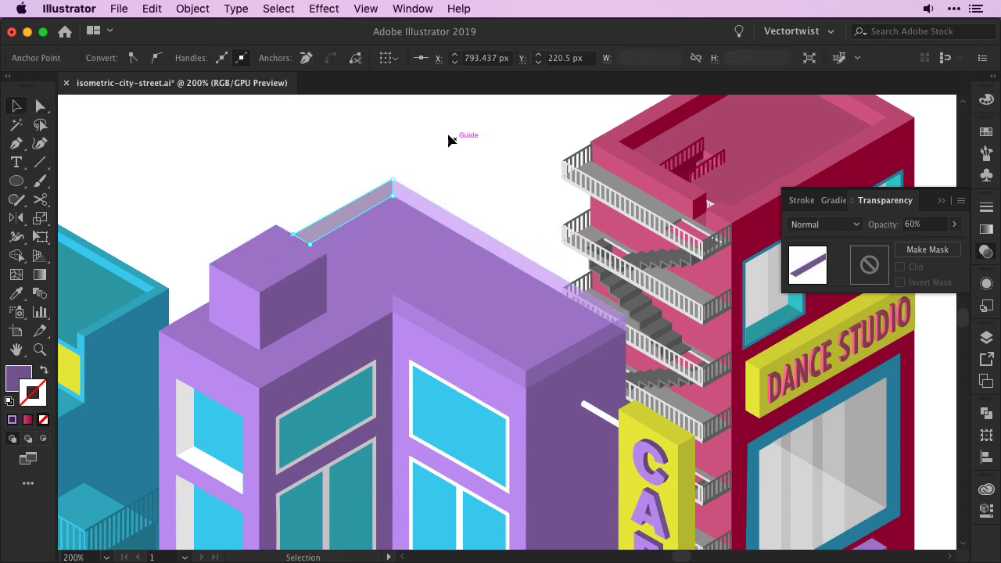
Step: Place a copy of the strip along the left roof edge and start a new strip there
{"action": "mouse_move", "coordinate": [462, 344]}
{"action": "left_mouse_down"}
{"action": "mouse_move", "coordinate": [345, 335]}
{"action": "mouse_move", "coordinate": [273, 357]}
{"action": "left_mouse_up"}
{"action": "key", "text": "a"}
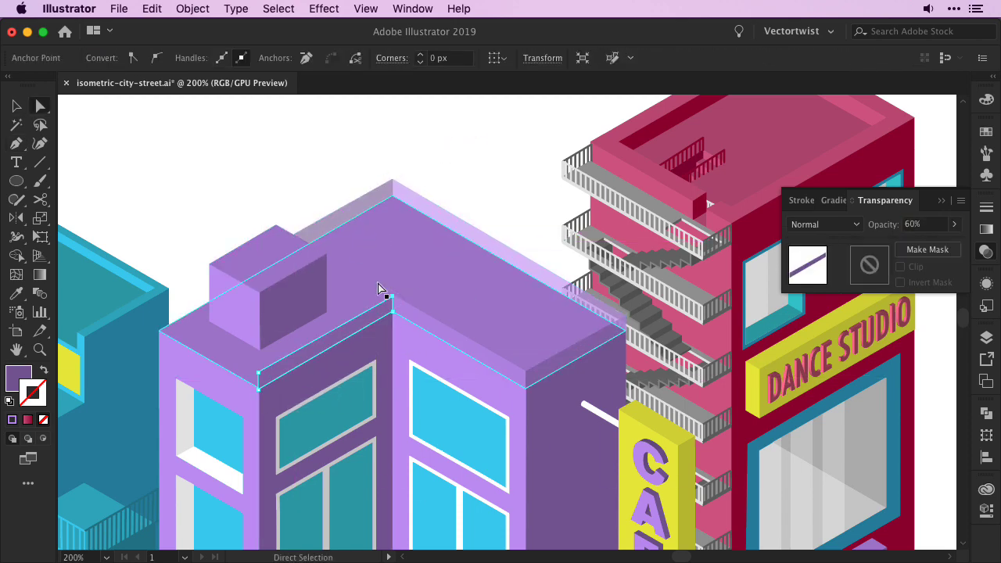
{"action": "key", "text": "shift+ctrl+a"}
{"action": "key", "text": "p"}
{"action": "left_click", "coordinate": [158, 329]}
{"action": "left_click", "coordinate": [158, 313]}
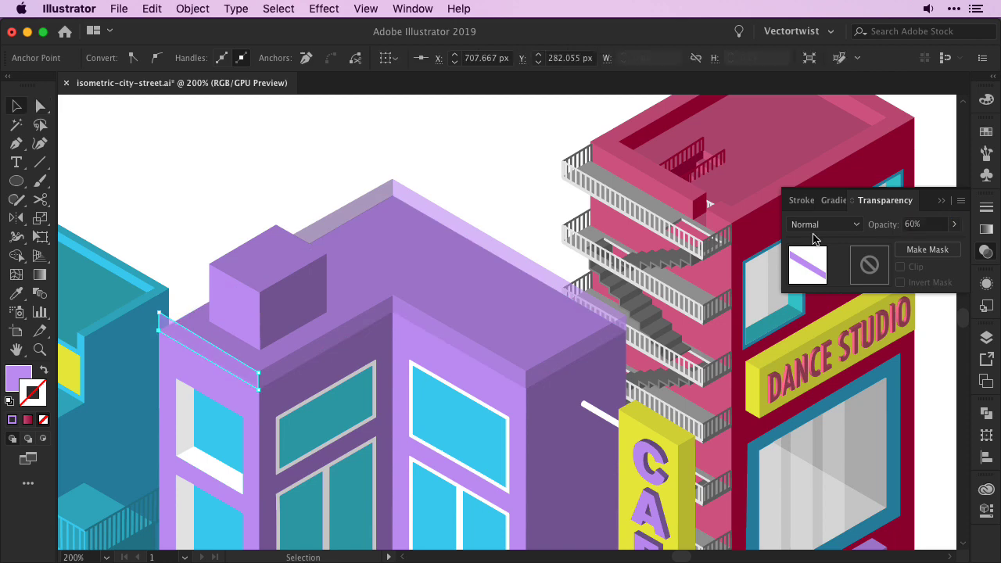
Step: Draw the left roof-edge strip and snap its corner onto the wall edge
{"action": "key", "text": "super+shift+a"}
{"action": "key", "text": "p"}
{"action": "left_click", "coordinate": [160, 313]}
{"action": "left_click", "coordinate": [208, 281]}
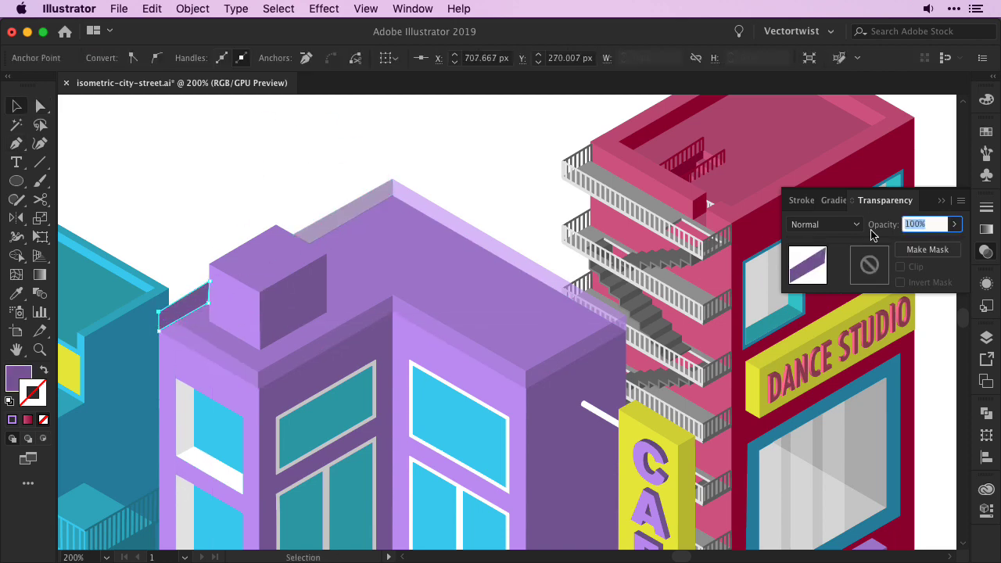
{"action": "scroll", "coordinate": [154, 288], "scroll_direction": "up", "scroll_amount": 5}
{"action": "left_click_drag", "start_coordinate": [454, 255], "coordinate": [451, 266]}
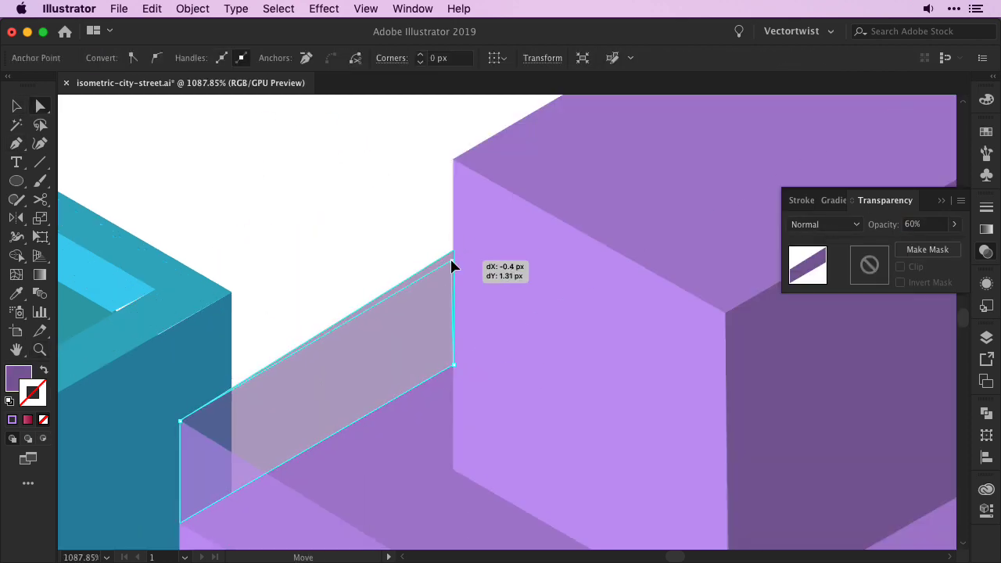
{"action": "scroll", "coordinate": [501, 266], "scroll_direction": "down", "scroll_amount": 10}
{"action": "scroll", "coordinate": [514, 152], "scroll_direction": "right", "scroll_amount": 5}
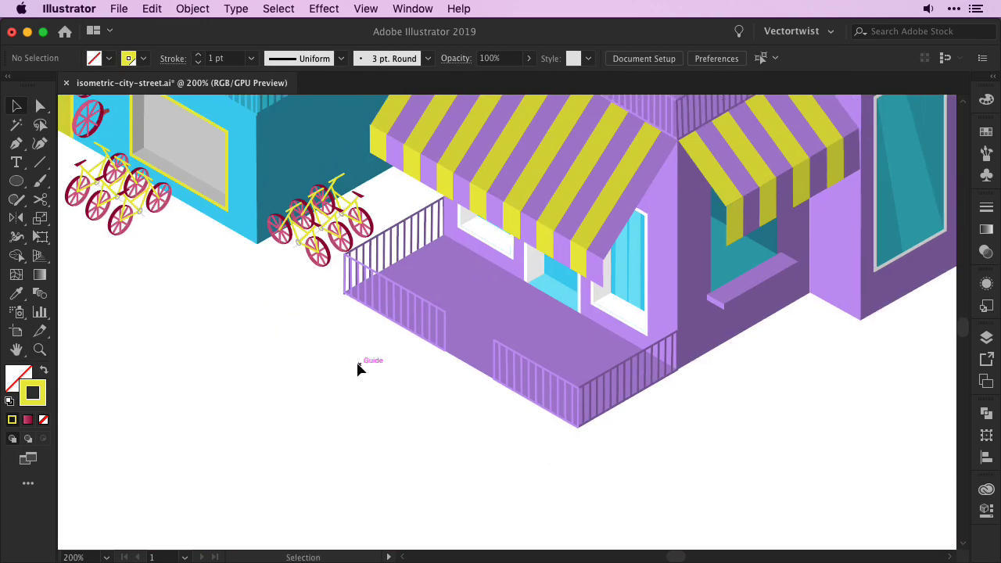
Step: Draw a teal diamond tabletop and round its corners into an expanded ellipse
{"action": "key", "text": "l"}
{"action": "left_click", "coordinate": [986, 131]}
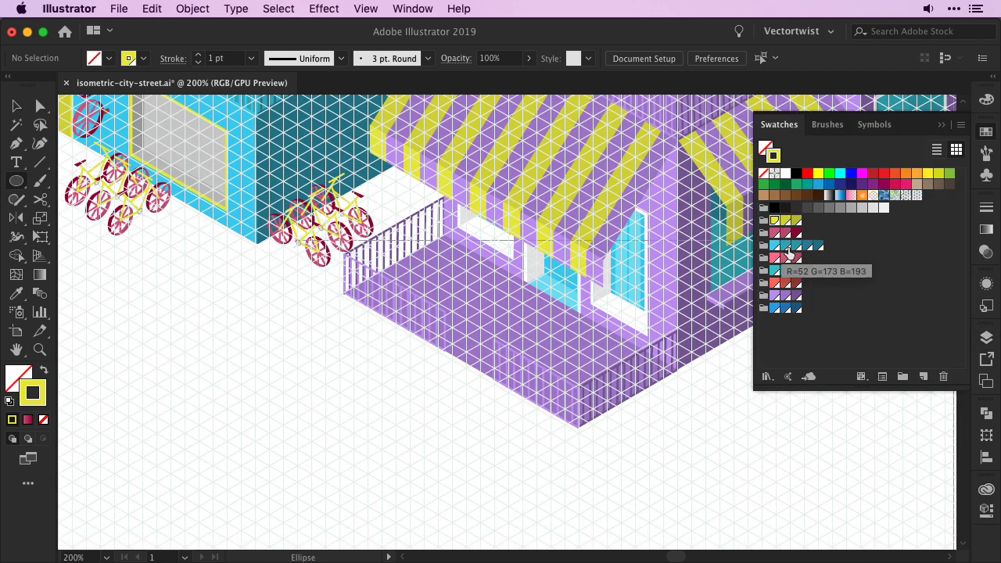
{"action": "left_click", "coordinate": [785, 246]}
{"action": "key", "text": "p"}
{"action": "left_click", "coordinate": [339, 331]}
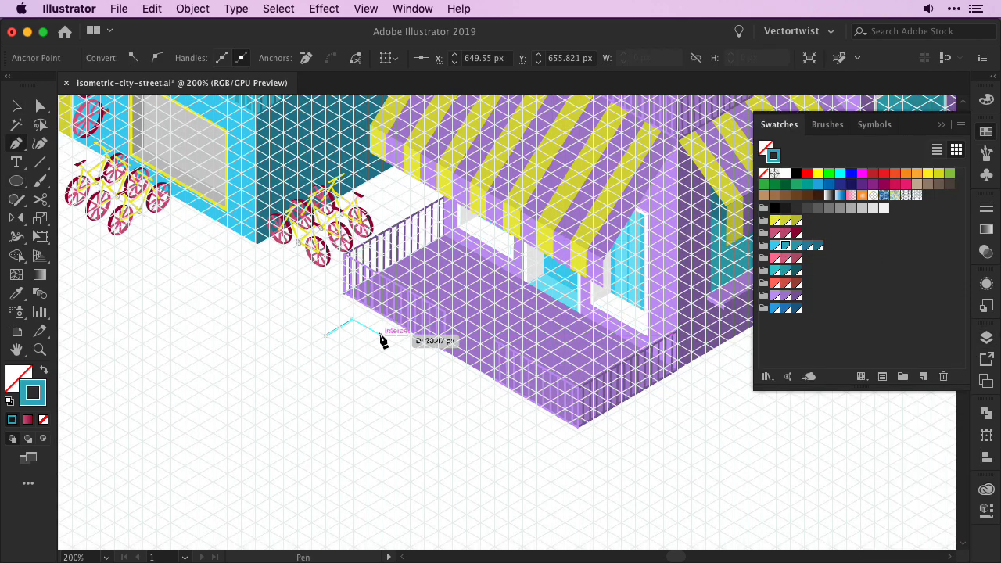
{"action": "left_click", "coordinate": [352, 352]}
{"action": "left_click", "coordinate": [325, 336]}
{"action": "key", "text": "v"}
{"action": "left_click", "coordinate": [323, 8]}
{"action": "left_click", "coordinate": [415, 146]}
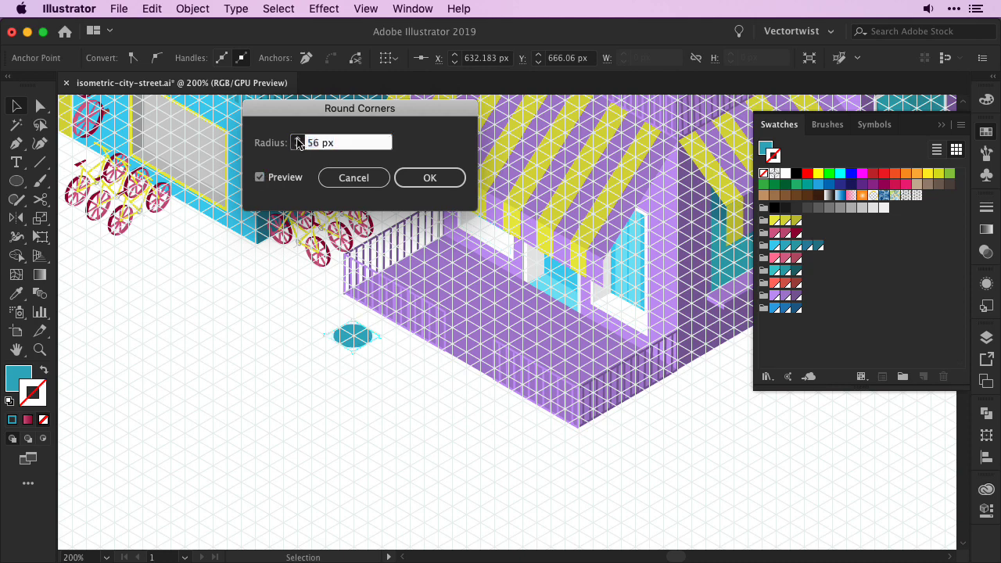
{"action": "left_click", "coordinate": [429, 178]}
{"action": "left_click", "coordinate": [192, 8]}
{"action": "left_click", "coordinate": [245, 179]}
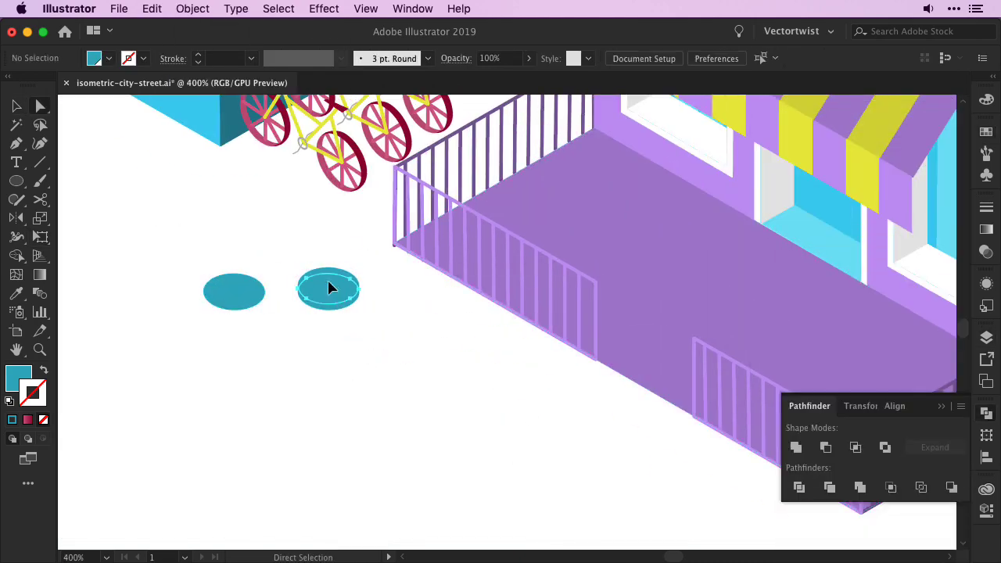
Step: Stretch a teal bar into a narrow stem and move it under the tabletop
{"action": "left_click", "coordinate": [328, 289]}
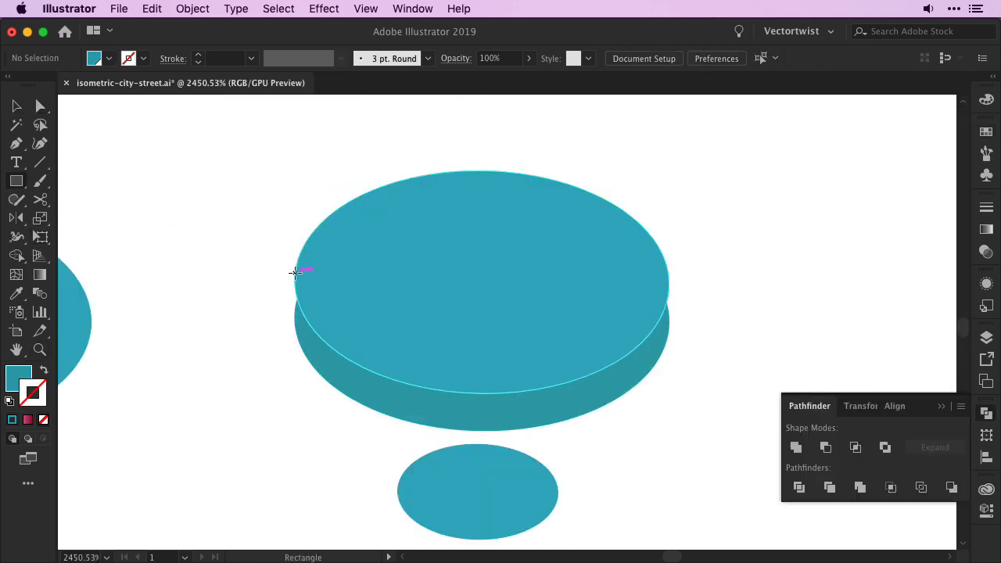
{"action": "left_click_drag", "start_coordinate": [668, 345], "coordinate": [670, 321]}
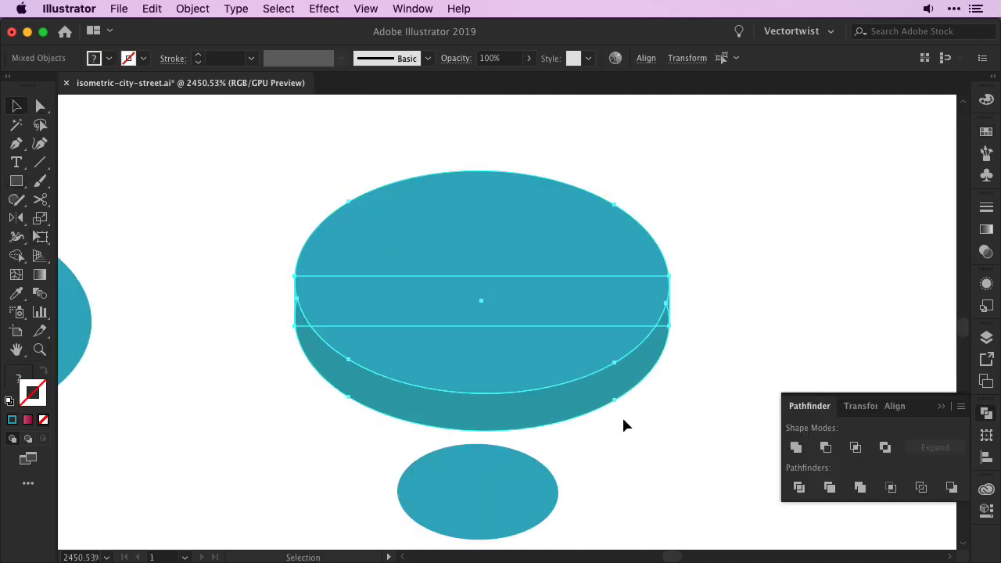
{"action": "left_click_drag", "start_coordinate": [555, 425], "coordinate": [497, 399]}
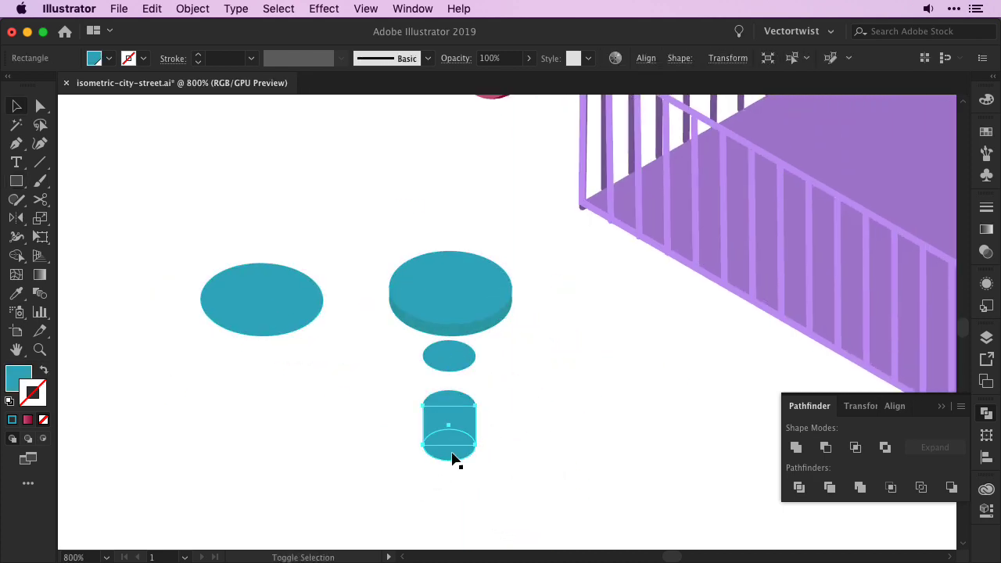
{"action": "left_click_drag", "start_coordinate": [450, 426], "coordinate": [545, 413]}
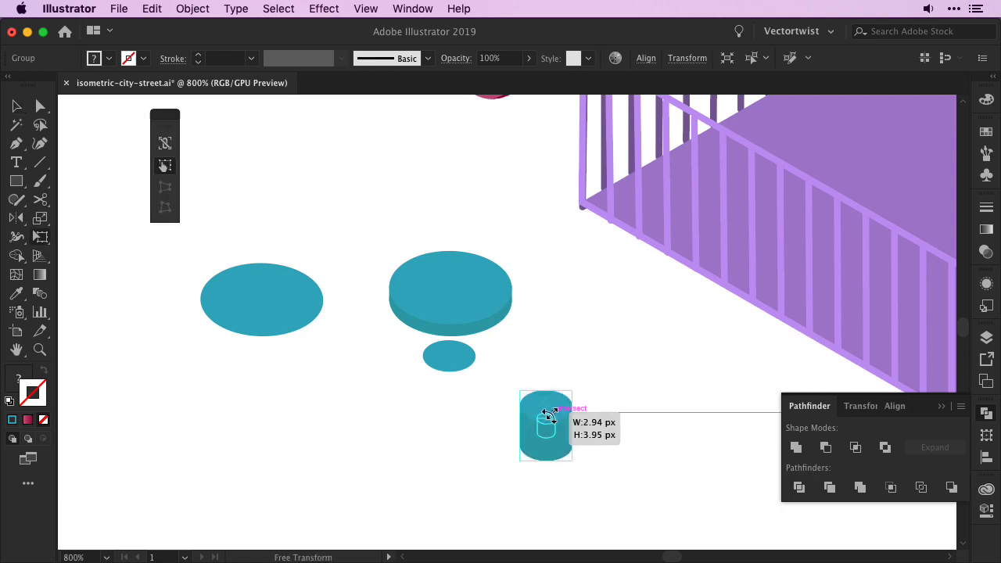
{"action": "key", "text": "a"}
{"action": "key", "text": "v"}
{"action": "left_click", "coordinate": [547, 454]}
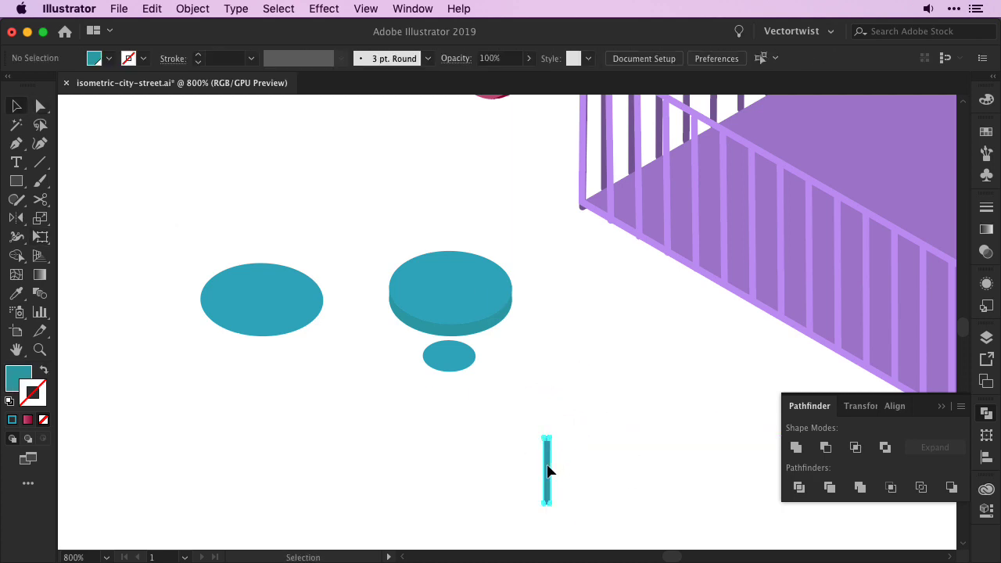
{"action": "left_click_drag", "start_coordinate": [547, 470], "coordinate": [480, 362]}
{"action": "left_click", "coordinate": [353, 390]}
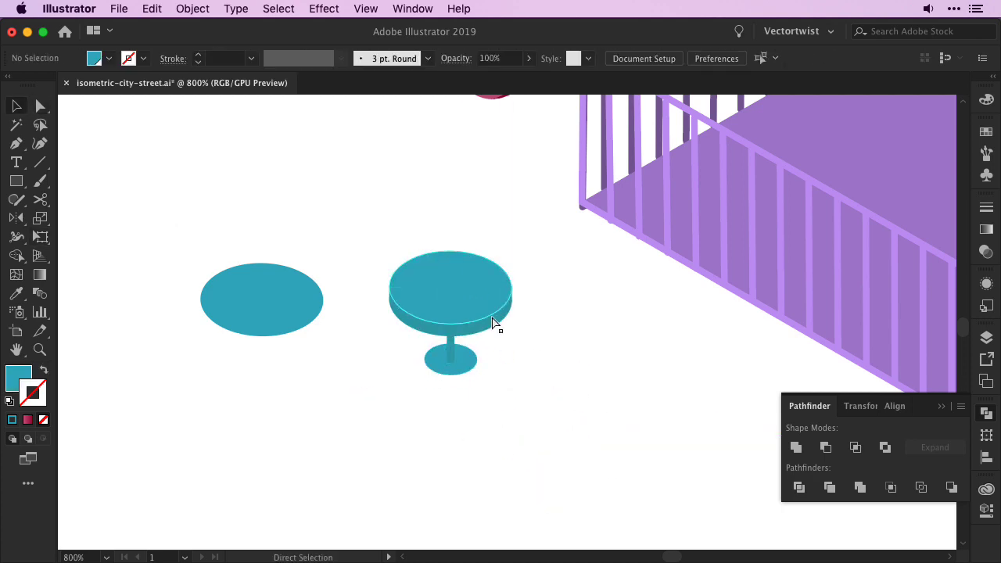
Step: Zoom out and begin the chair-side outline below the table with the Pen
{"action": "key", "text": "ctrl+minus"}
{"action": "key", "text": "ctrl+minus"}
{"action": "key", "text": "ctrl+minus"}
{"action": "key", "text": "p"}
{"action": "left_click", "coordinate": [308, 417]}
{"action": "left_click", "coordinate": [308, 439]}
Step: Finish the h-shaped chair-side outline with the Pen tool
{"action": "left_click", "coordinate": [331, 453]}
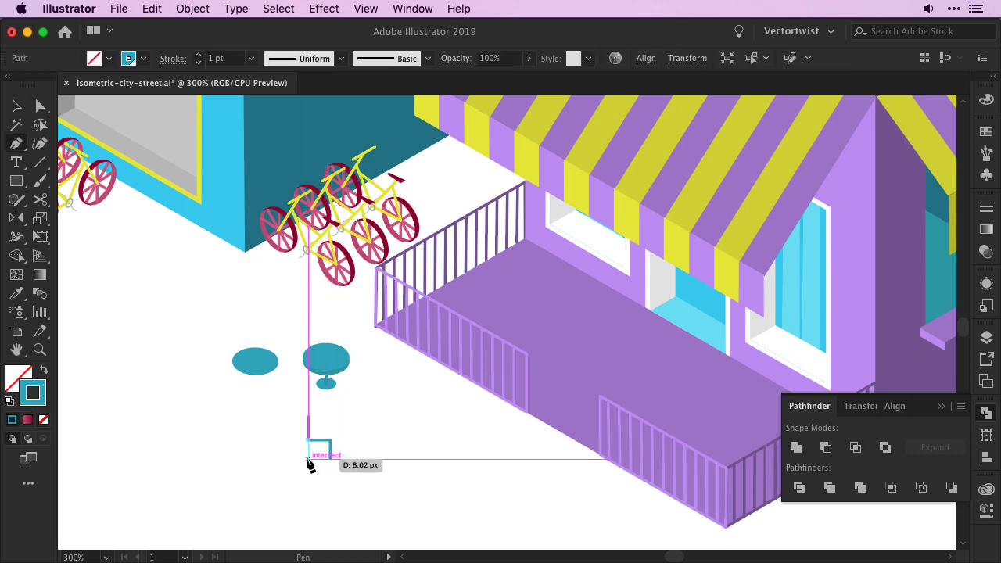
{"action": "key", "text": "a"}
{"action": "left_click", "coordinate": [326, 460]}
{"action": "left_click", "coordinate": [274, 455]}
{"action": "left_click", "coordinate": [192, 8]}
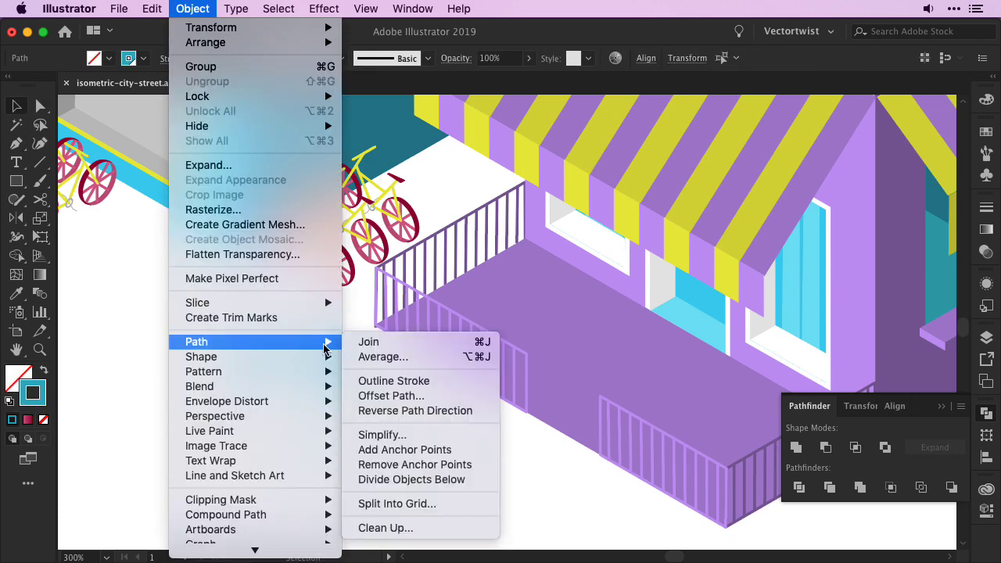
Step: Apply a 3D Extrude & Bevel effect to the chair side
{"action": "key", "text": "Escape"}
{"action": "key", "text": "v"}
{"action": "left_click", "coordinate": [316, 442]}
{"action": "left_click", "coordinate": [324, 9]}
{"action": "left_click", "coordinate": [563, 102]}
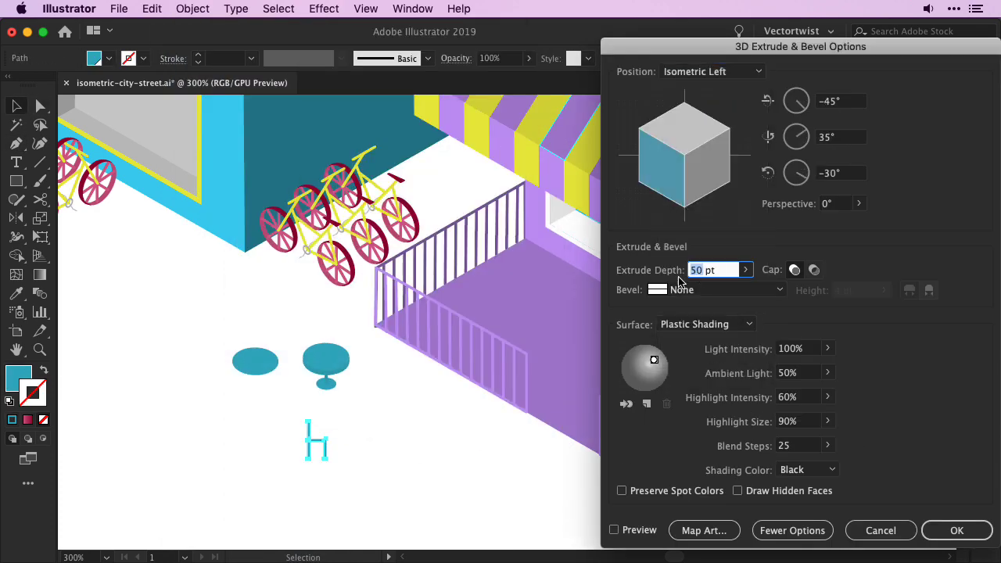
{"action": "key", "text": "Return"}
Step: Place the table beside the chair and mirror a chair copy to its other side
{"action": "mouse_move", "coordinate": [326, 360]}
{"action": "left_mouse_down"}
{"action": "mouse_move", "coordinate": [322, 441]}
{"action": "mouse_move", "coordinate": [313, 434]}
{"action": "left_mouse_up"}
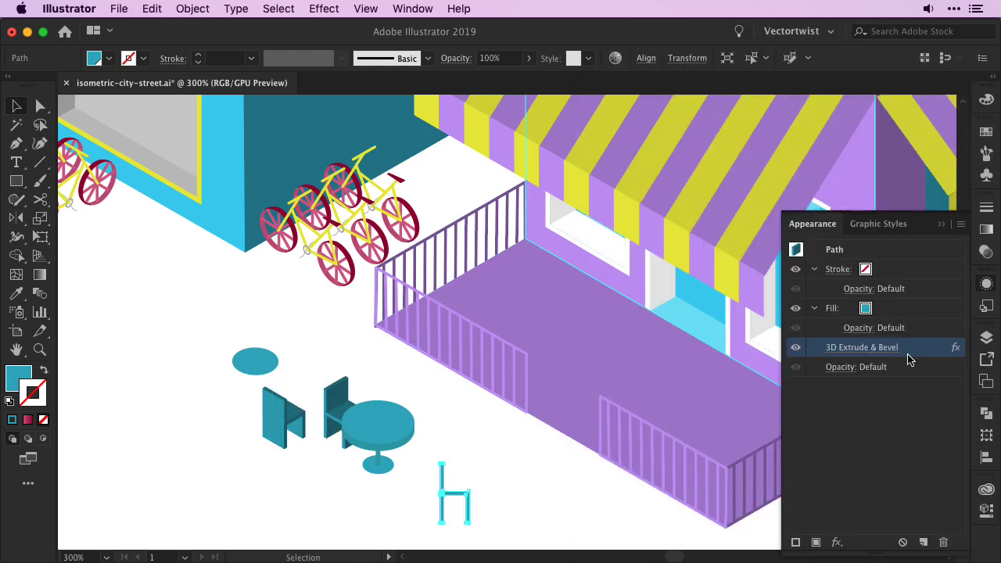
{"action": "key", "text": "o"}
{"action": "left_click", "coordinate": [492, 475]}
{"action": "left_click_drag", "start_coordinate": [516, 469], "coordinate": [449, 442]}
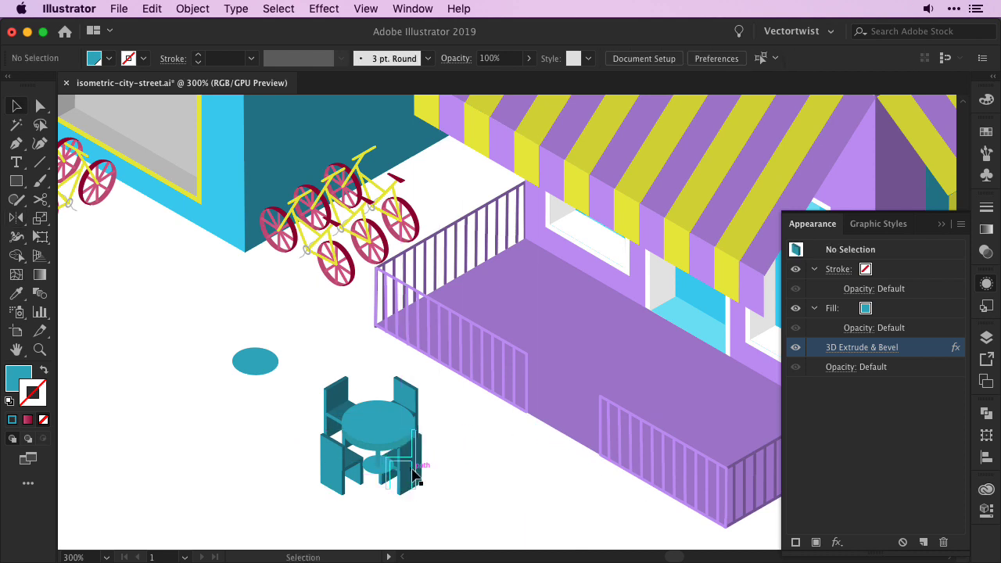
{"action": "left_click_drag", "start_coordinate": [313, 371], "coordinate": [397, 479]}
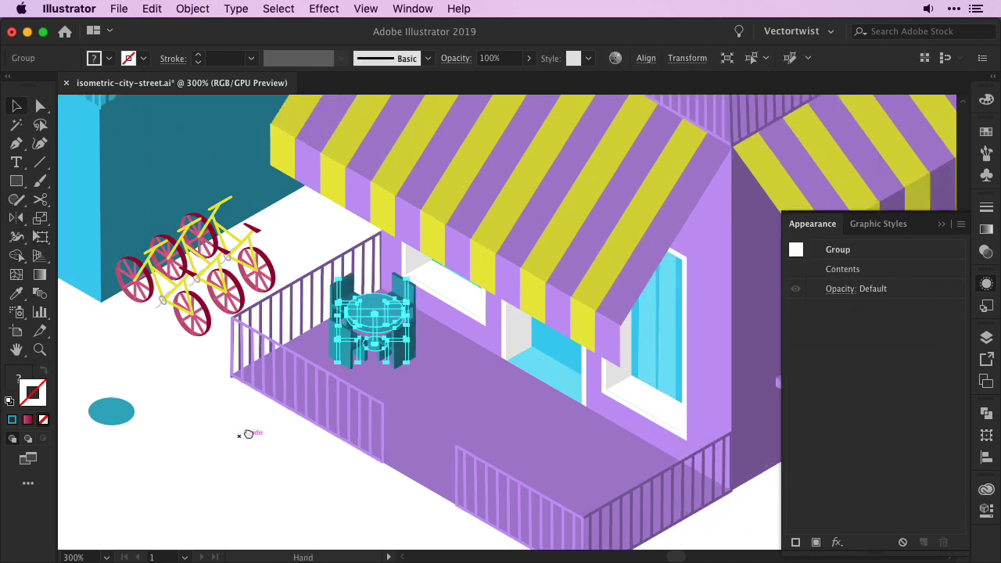
{"action": "left_click", "coordinate": [283, 446]}
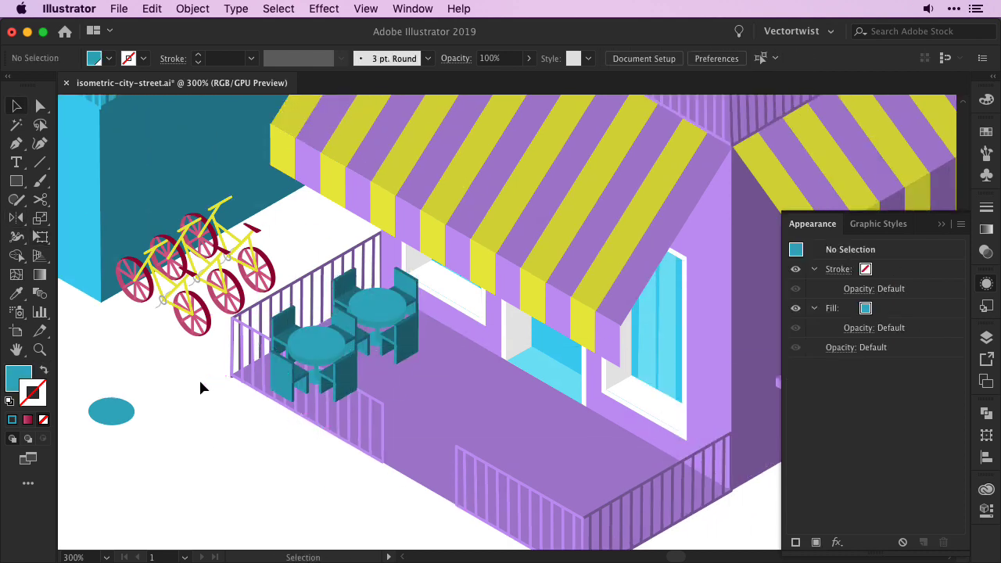
Step: Copy the pair of table sets across the patio
{"action": "key", "text": "super+minus"}
{"action": "mouse_move", "coordinate": [388, 338]}
{"action": "left_mouse_down"}
{"action": "mouse_move", "coordinate": [437, 364]}
{"action": "mouse_move", "coordinate": [545, 380]}
{"action": "mouse_move", "coordinate": [552, 391]}
{"action": "left_mouse_up"}
{"action": "left_click", "coordinate": [476, 341]}
{"action": "left_click", "coordinate": [431, 480]}
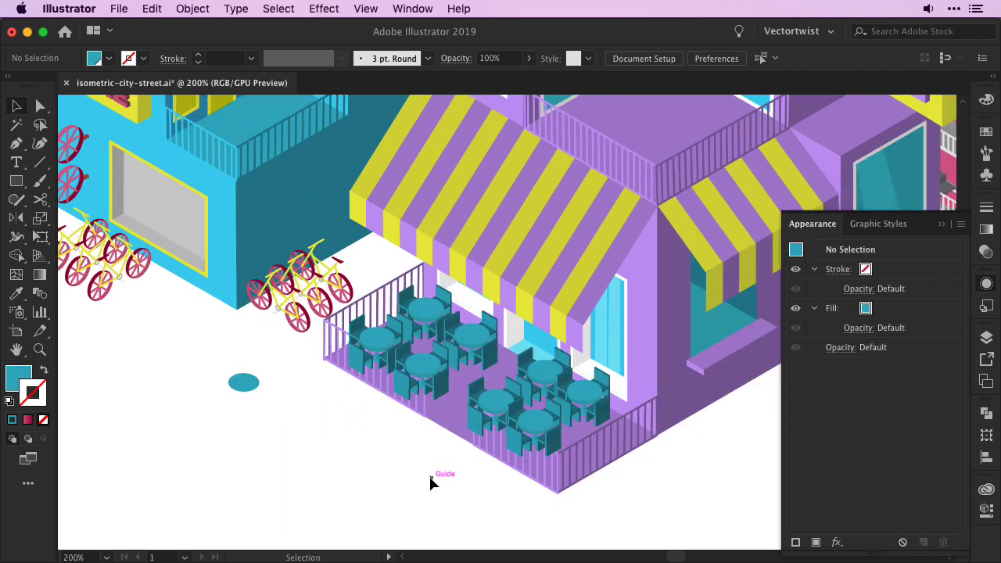
{"action": "left_click_drag", "start_coordinate": [431, 391], "coordinate": [424, 357]}
Step: Move the table sets into their final spots along the cafe front
{"action": "key", "text": "super+minus"}
{"action": "mouse_move", "coordinate": [514, 247]}
{"action": "left_mouse_down"}
{"action": "mouse_move", "coordinate": [523, 235]}
{"action": "mouse_move", "coordinate": [547, 253]}
{"action": "left_mouse_up"}
{"action": "left_click", "coordinate": [659, 503]}
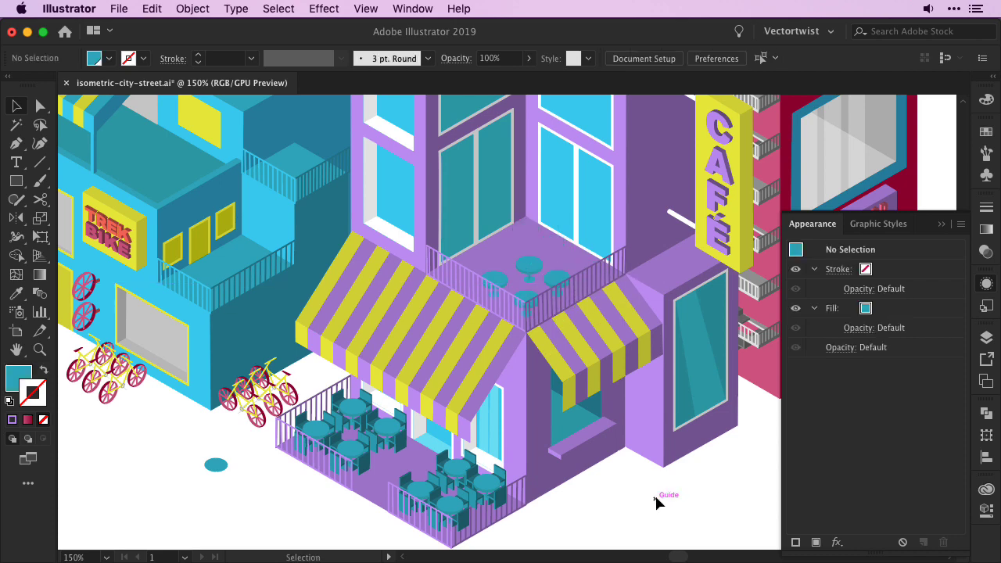
{"action": "scroll", "coordinate": [500, 313], "scroll_direction": "up", "scroll_amount": 5}
{"action": "key", "text": "a"}
{"action": "left_click", "coordinate": [511, 332]}
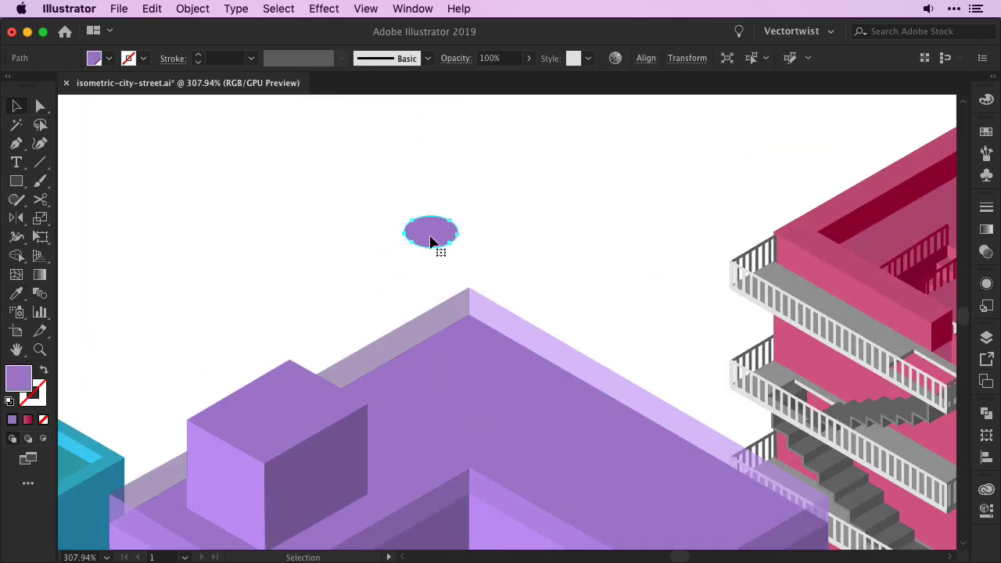
Step: Build a purple cylinder pipe from two ellipses and a lighter body, and place it on the roof
{"action": "left_click_drag", "start_coordinate": [438, 242], "coordinate": [452, 157]}
{"action": "left_click_drag", "start_coordinate": [456, 256], "coordinate": [457, 256]}
{"action": "key", "text": "i"}
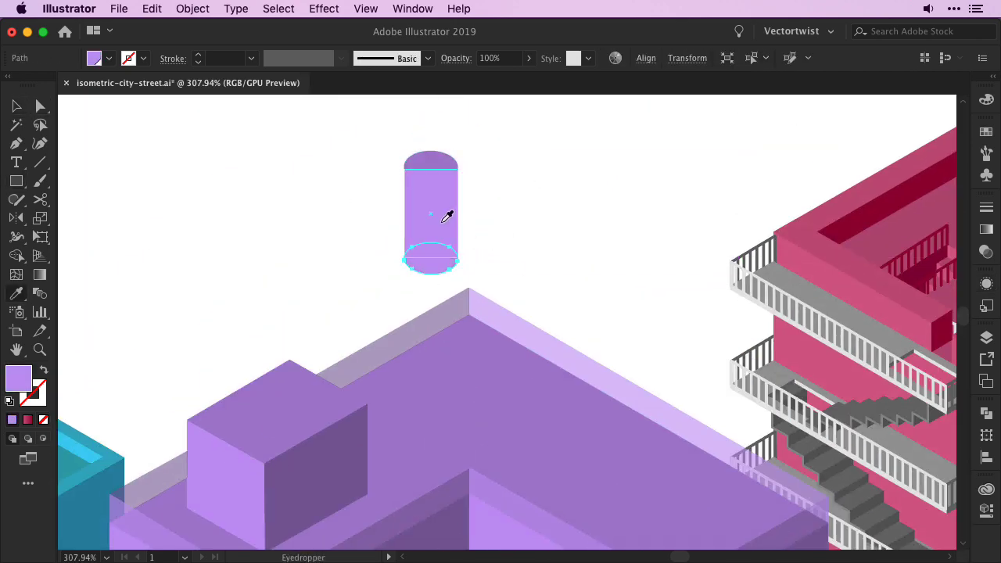
{"action": "key", "text": "v"}
{"action": "left_click", "coordinate": [986, 412]}
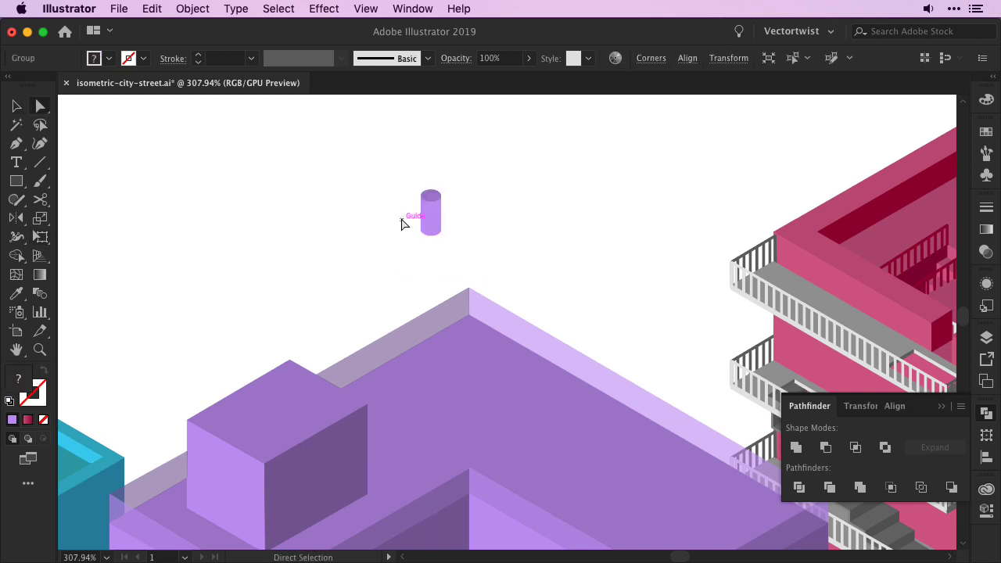
{"action": "mouse_move", "coordinate": [405, 222]}
{"action": "left_mouse_down"}
{"action": "mouse_move", "coordinate": [367, 384]}
{"action": "mouse_move", "coordinate": [426, 374]}
{"action": "left_mouse_up"}
Step: Copy the pipe twice along the roof and add a shorter cylinder
{"action": "left_click_drag", "start_coordinate": [561, 313], "coordinate": [449, 194]}
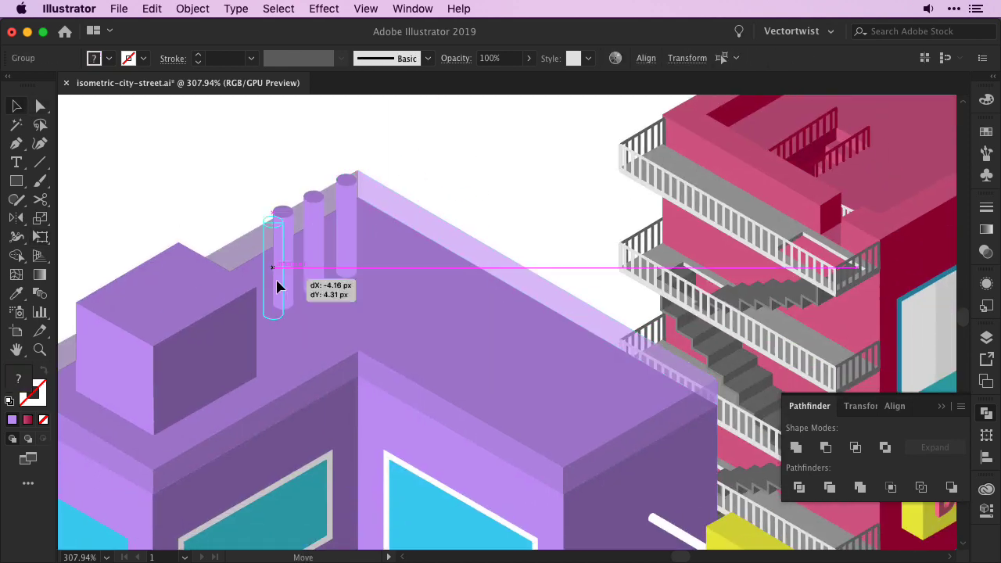
{"action": "mouse_move", "coordinate": [279, 284]}
{"action": "left_mouse_down"}
{"action": "mouse_move", "coordinate": [317, 265]}
{"action": "mouse_move", "coordinate": [303, 273]}
{"action": "left_mouse_up"}
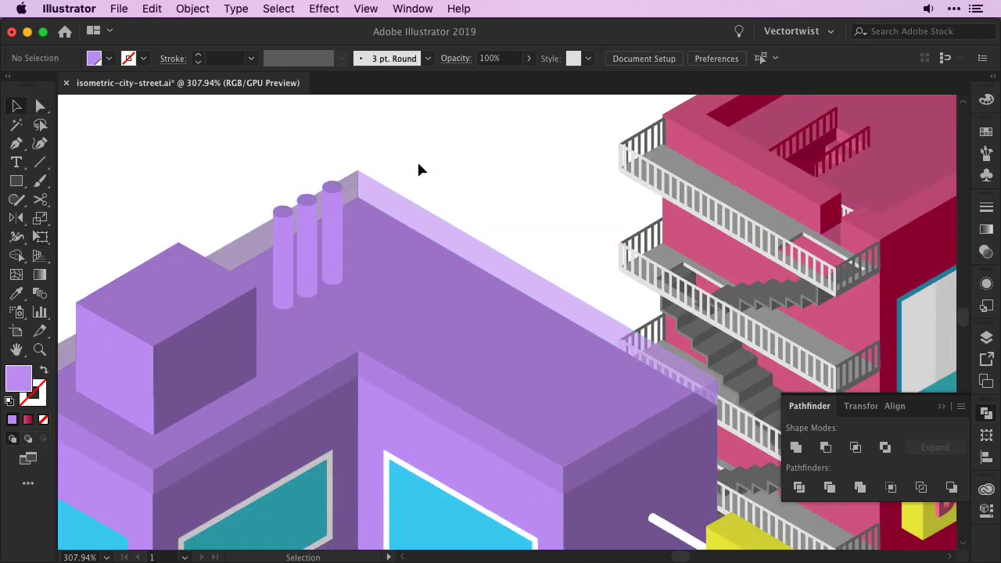
{"action": "key", "text": "ctrl+v"}
{"action": "mouse_move", "coordinate": [385, 244]}
{"action": "left_mouse_down"}
{"action": "mouse_move", "coordinate": [392, 238]}
{"action": "mouse_move", "coordinate": [368, 233]}
{"action": "left_mouse_up"}
Step: Recolour the short cylinder's top ellipse a darker shade
{"action": "key", "text": "a"}
{"action": "left_click", "coordinate": [369, 233]}
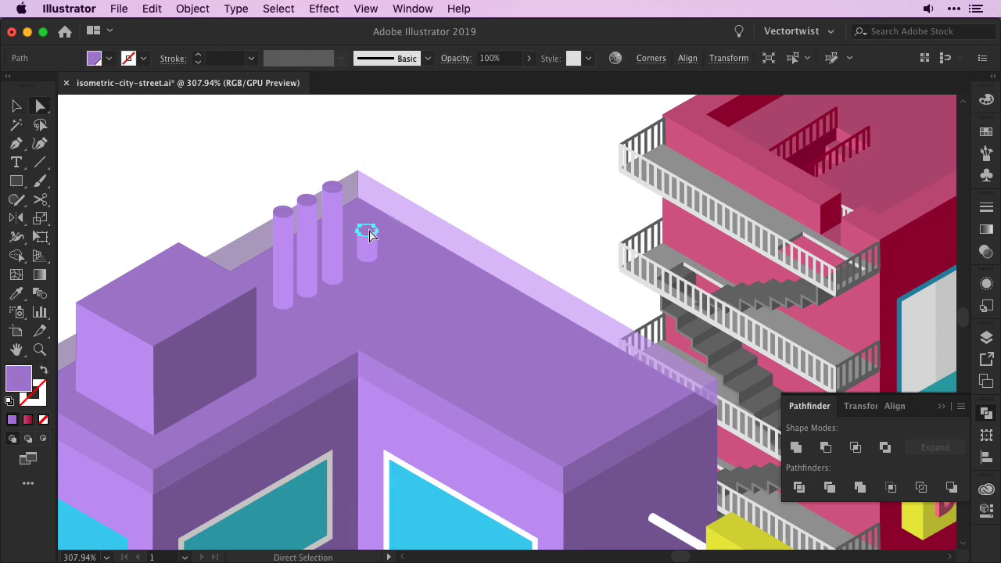
{"action": "left_click", "coordinate": [344, 371]}
{"action": "key", "text": "v"}
{"action": "key", "text": "ctrl+shift+a"}
Step: Draw a green circle tree above the roof and duplicate it twice
{"action": "scroll", "coordinate": [457, 182], "scroll_direction": "down", "scroll_amount": 3}
{"action": "scroll", "coordinate": [457, 181], "scroll_direction": "right", "scroll_amount": 3}
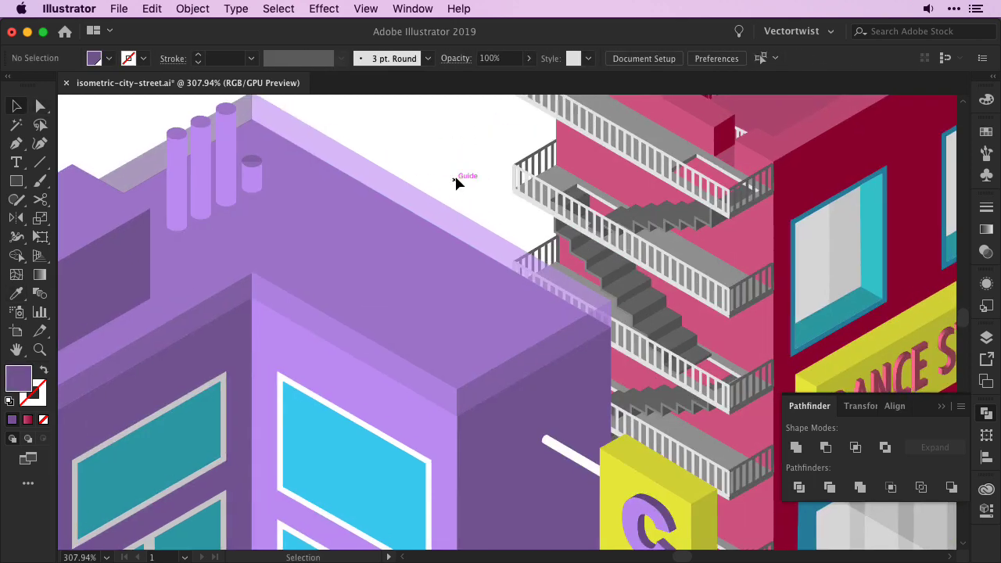
{"action": "scroll", "coordinate": [192, 216], "scroll_direction": "up", "scroll_amount": 3}
{"action": "key", "text": "a"}
{"action": "left_click", "coordinate": [986, 131]}
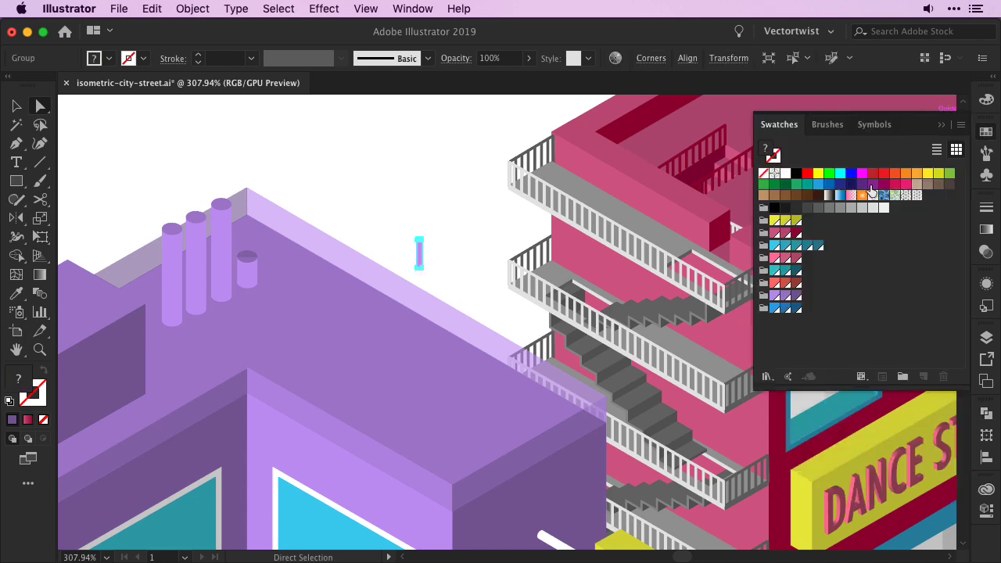
{"action": "left_click_drag", "start_coordinate": [451, 232], "coordinate": [375, 156]}
{"action": "left_click", "coordinate": [797, 185]}
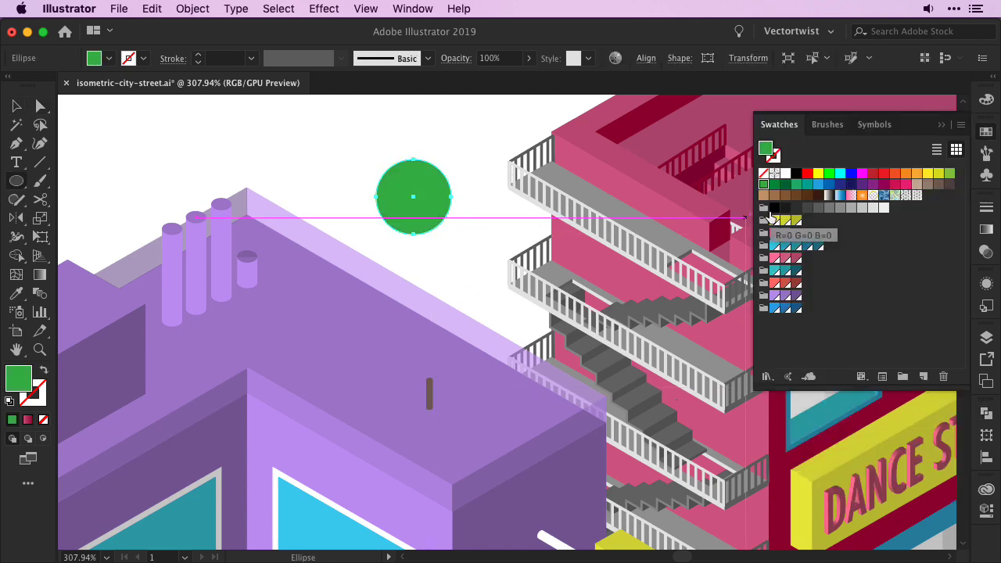
{"action": "left_click_drag", "start_coordinate": [429, 219], "coordinate": [470, 244]}
{"action": "left_click_drag", "start_coordinate": [469, 244], "coordinate": [509, 266]}
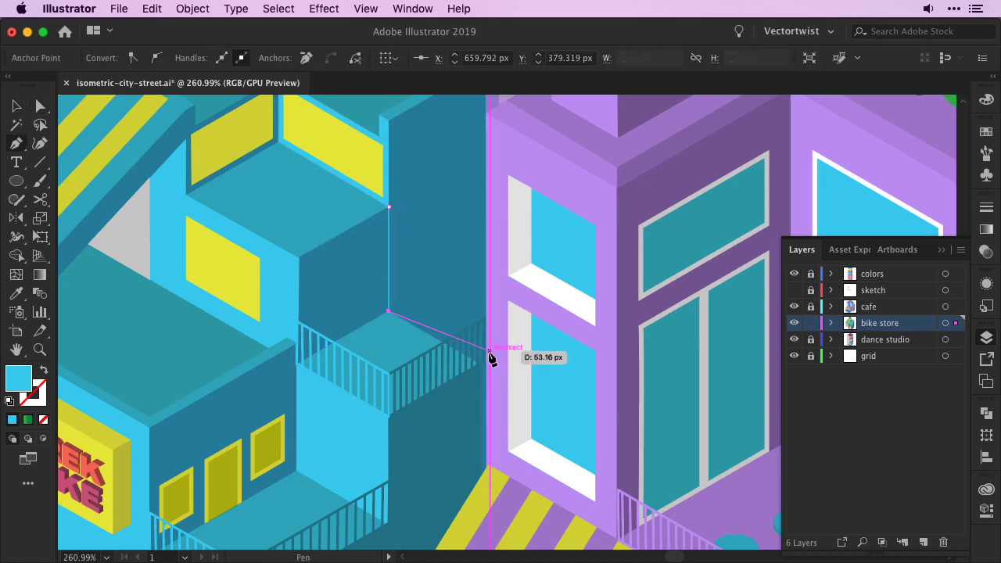
Step: Draw the blue wall shape and send it behind the railing
{"action": "left_click", "coordinate": [480, 364]}
{"action": "left_click", "coordinate": [479, 258]}
{"action": "left_click", "coordinate": [389, 207]}
{"action": "left_click", "coordinate": [443, 232]}
{"action": "key", "text": "ctrl+bracketleft"}
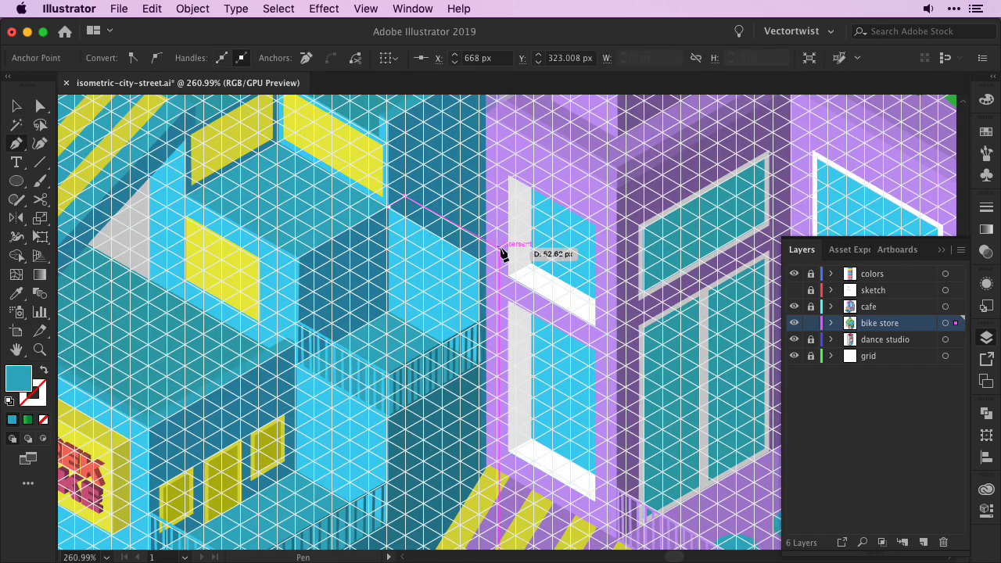
Step: Hide the cafe layer and isometric grid to inspect the wall and column pieces
{"action": "left_click", "coordinate": [793, 307]}
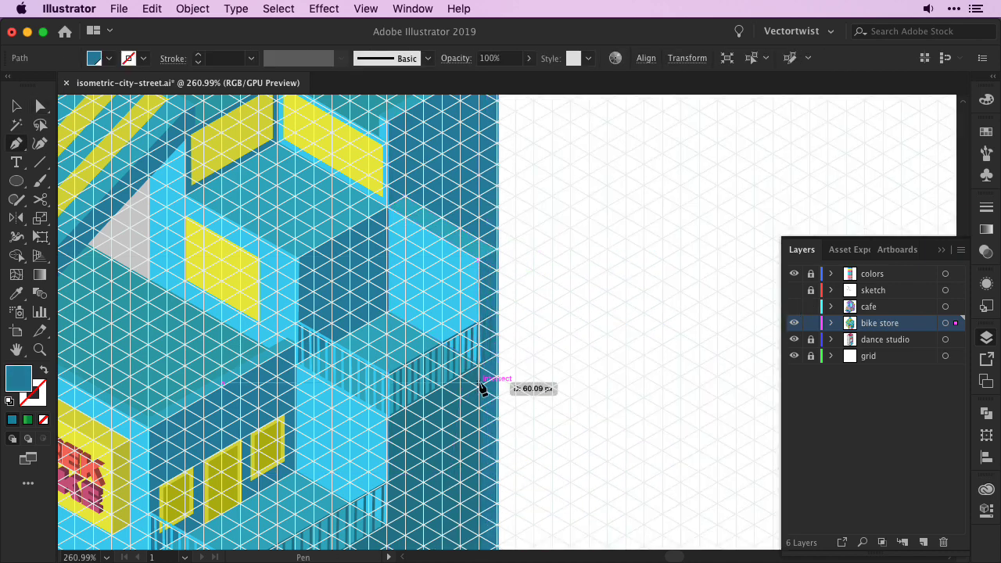
{"action": "scroll", "coordinate": [480, 384], "scroll_direction": "down", "scroll_amount": 3}
{"action": "scroll", "coordinate": [467, 507], "scroll_direction": "up", "scroll_amount": 3}
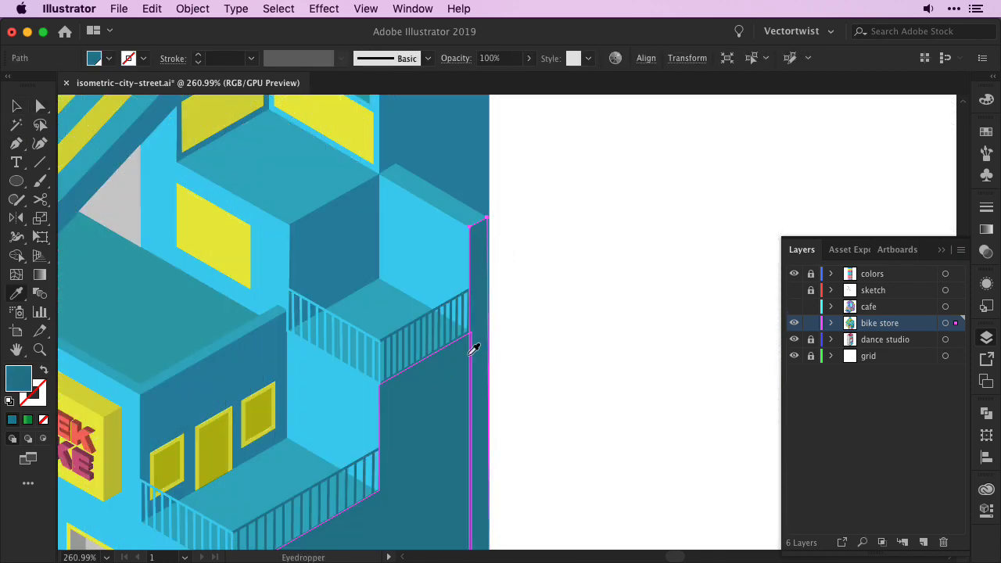
{"action": "key", "text": "a"}
{"action": "left_click", "coordinate": [397, 166]}
{"action": "key", "text": "v"}
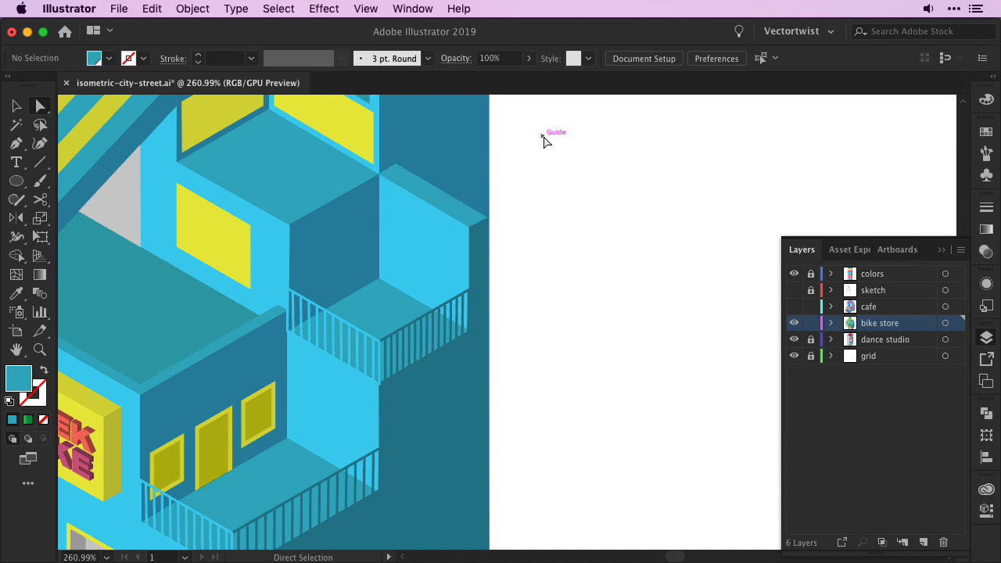
{"action": "left_click", "coordinate": [462, 219]}
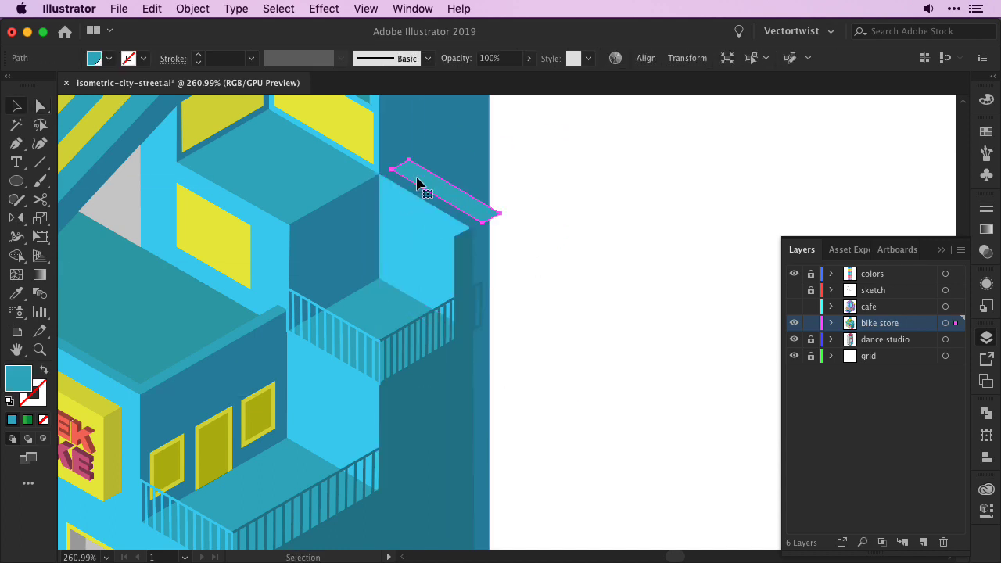
{"action": "left_click", "coordinate": [579, 217]}
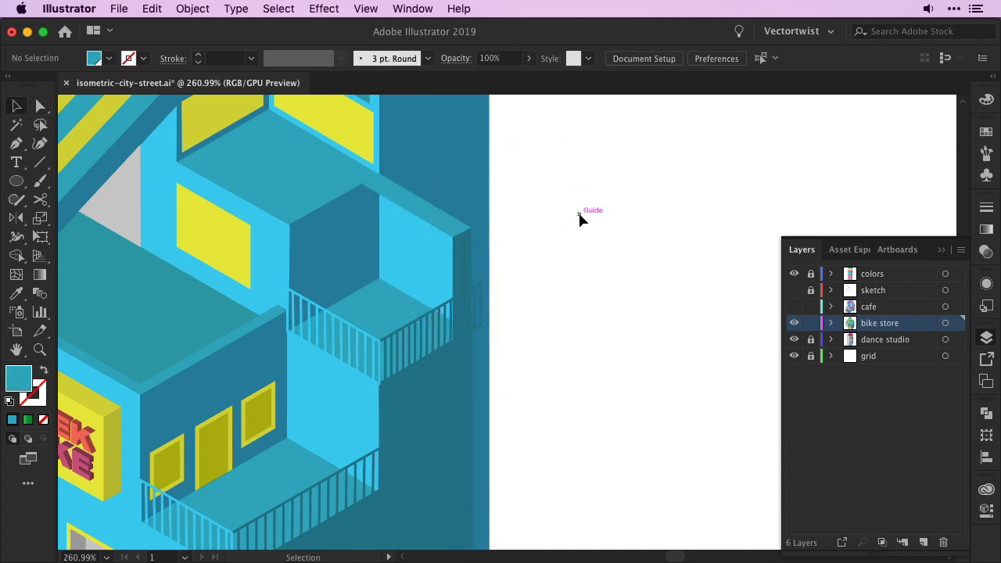
Step: Snap the wall's corner point onto the intersection
{"action": "key", "text": "z"}
{"action": "left_click_drag", "start_coordinate": [370, 162], "coordinate": [438, 162]}
{"action": "key", "text": "a"}
{"action": "left_click", "coordinate": [331, 279]}
{"action": "scroll", "coordinate": [424, 246], "scroll_direction": "right", "scroll_amount": 5}
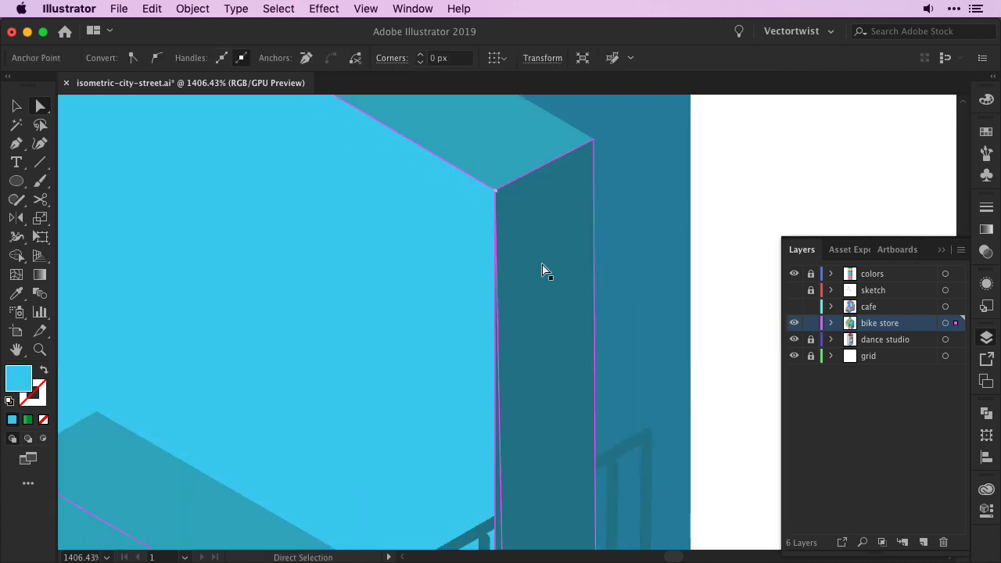
{"action": "mouse_move", "coordinate": [513, 497]}
{"action": "left_mouse_down"}
{"action": "mouse_move", "coordinate": [501, 490]}
{"action": "mouse_move", "coordinate": [600, 441]}
{"action": "left_mouse_up"}
Step: Check a railing baluster, then refocus the view on the bike store balcony
{"action": "left_click", "coordinate": [476, 464]}
{"action": "scroll", "coordinate": [580, 293], "scroll_direction": "down", "scroll_amount": 5}
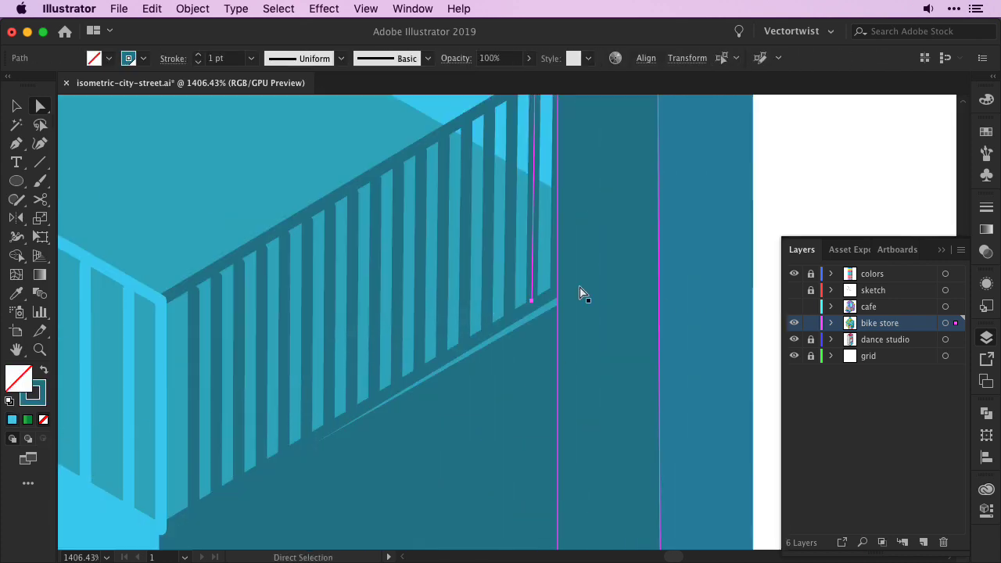
{"action": "scroll", "coordinate": [541, 305], "scroll_direction": "up", "scroll_amount": 2}
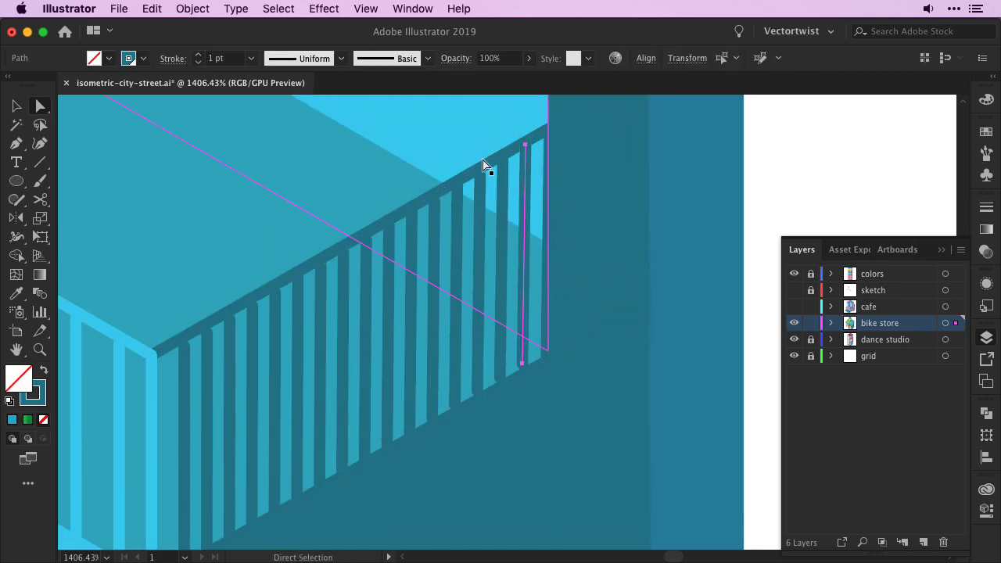
{"action": "key", "text": "super+minus"}
{"action": "left_click", "coordinate": [720, 178]}
{"action": "key", "text": "super+0"}
{"action": "key", "text": "super+plus"}
{"action": "key", "text": "super+plus"}
Step: Stretch the yellow balcony door taller by raising its top anchors
{"action": "left_click", "coordinate": [512, 235]}
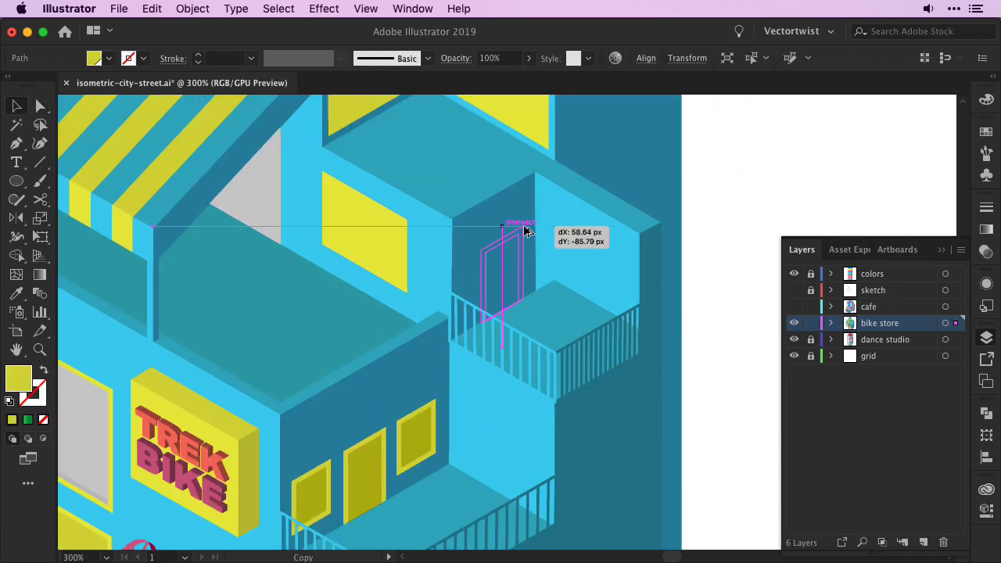
{"action": "left_click_drag", "start_coordinate": [352, 327], "coordinate": [341, 368]}
{"action": "key", "text": "a"}
{"action": "left_click_drag", "start_coordinate": [510, 276], "coordinate": [510, 250]}
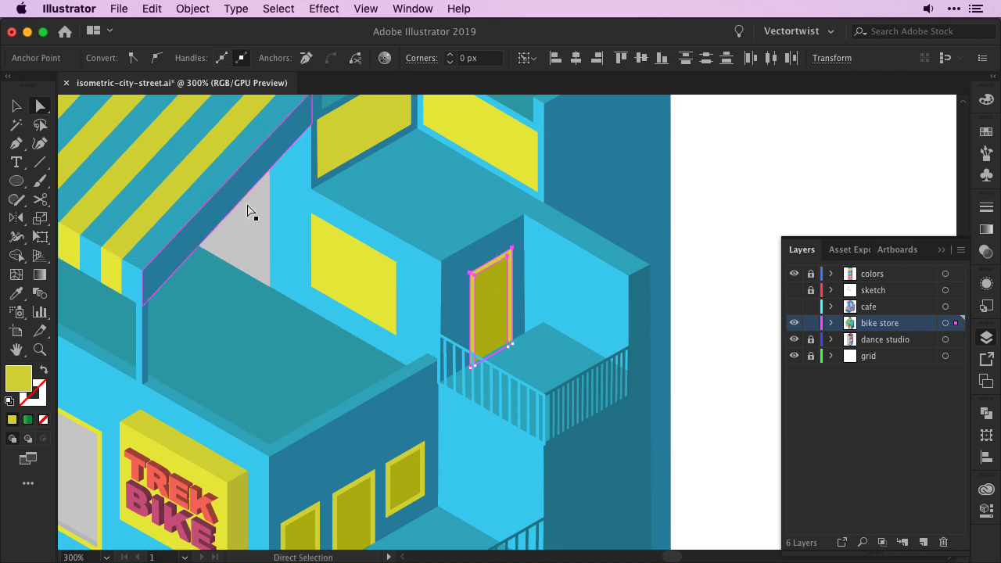
{"action": "key", "text": "super+minus"}
{"action": "key", "text": "v"}
Step: Copy the bike group onto the roof and bring the upper balcony into view
{"action": "mouse_move", "coordinate": [398, 512]}
{"action": "left_mouse_down"}
{"action": "mouse_move", "coordinate": [450, 309]}
{"action": "mouse_move", "coordinate": [306, 247]}
{"action": "left_mouse_up"}
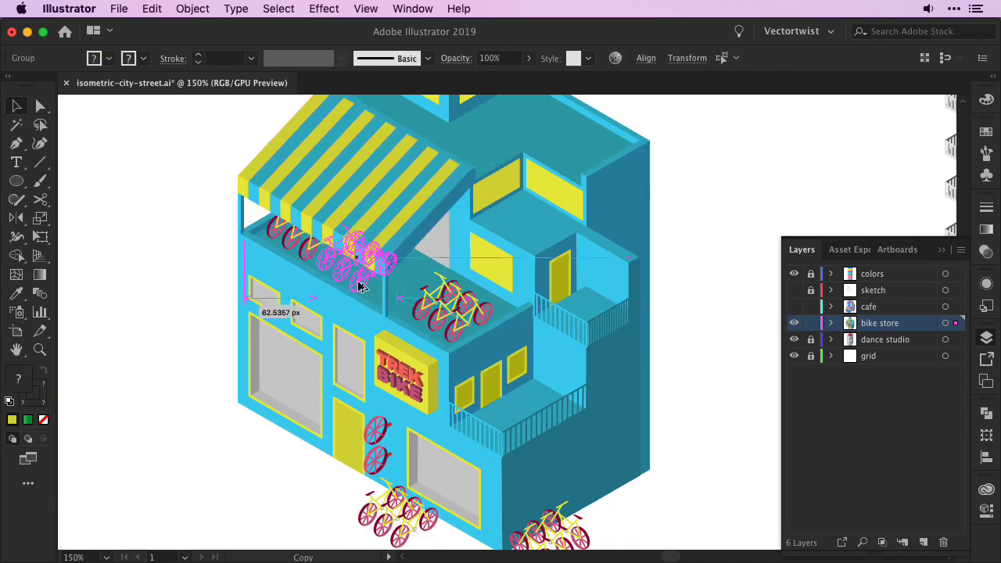
{"action": "key", "text": "super+plus"}
{"action": "left_click_drag", "start_coordinate": [506, 332], "coordinate": [483, 426]}
{"action": "left_click", "coordinate": [534, 446]}
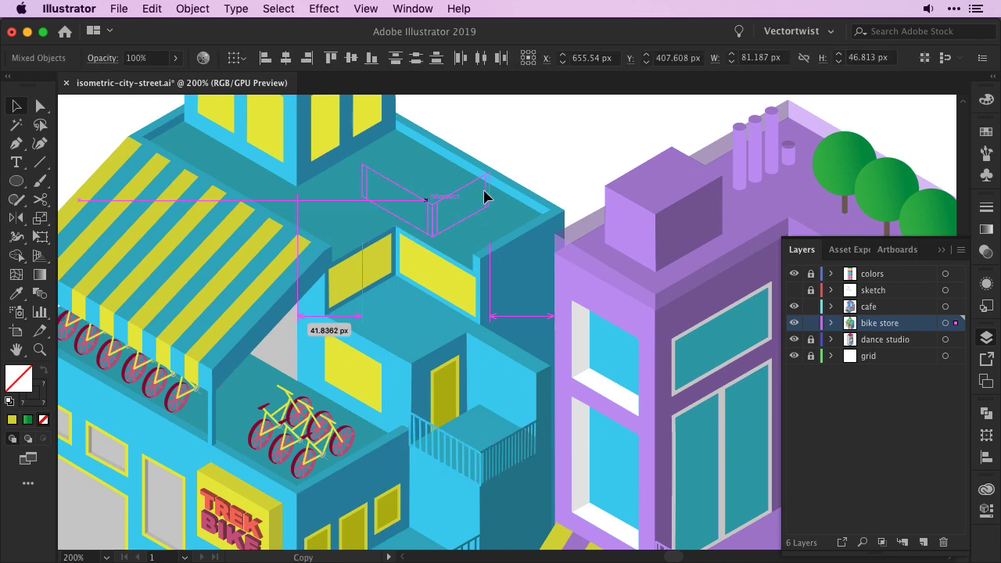
Step: Copy the railing onto the upper roof and move the left railing into the corner
{"action": "left_click_drag", "start_coordinate": [484, 195], "coordinate": [412, 216]}
{"action": "key", "text": "super+shift+a"}
{"action": "key", "text": "super+plus"}
{"action": "key", "text": "a"}
{"action": "left_click", "coordinate": [574, 273]}
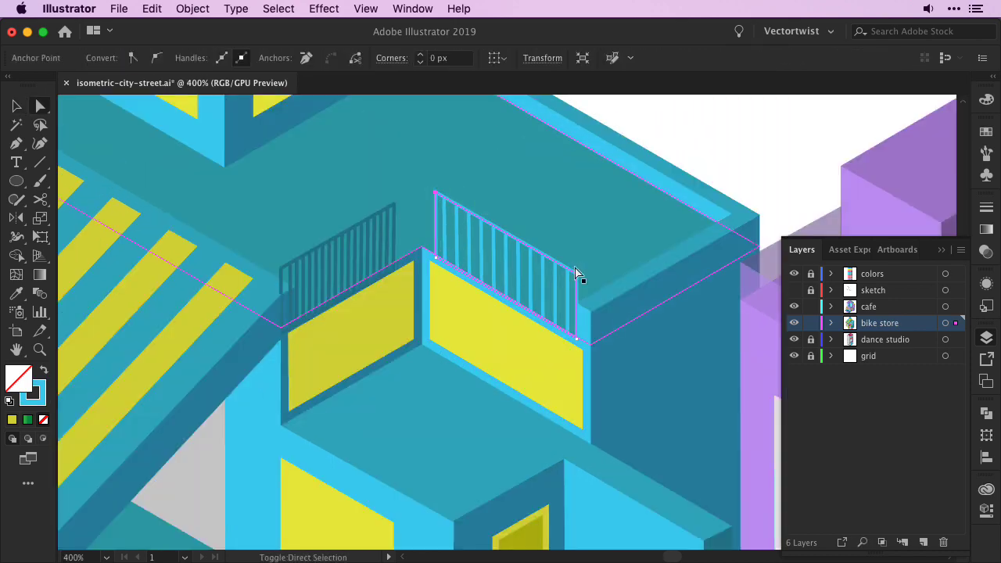
{"action": "left_click", "coordinate": [394, 269]}
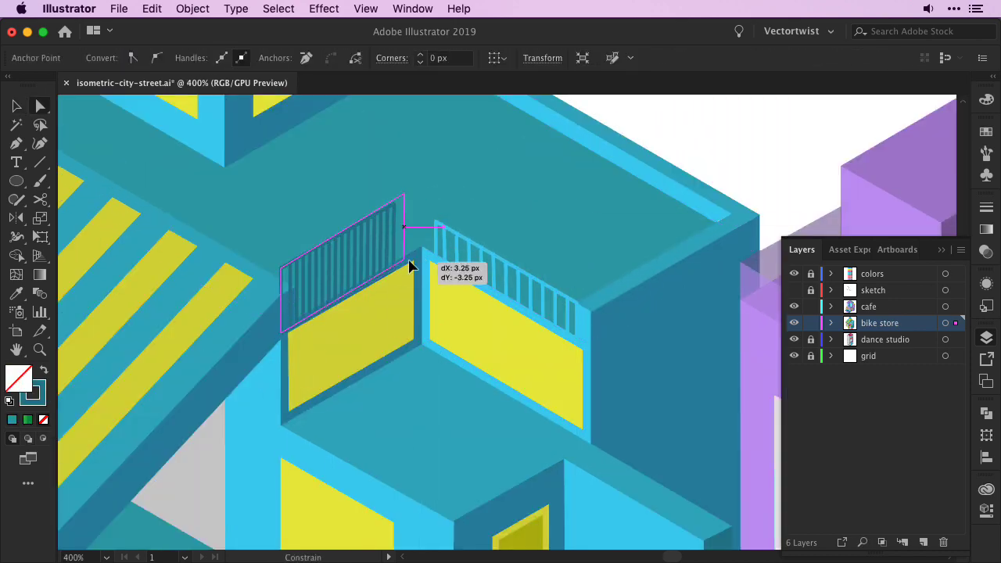
{"action": "left_click_drag", "start_coordinate": [410, 267], "coordinate": [283, 340]}
Step: Snap the railings' end anchors so both meet at the roof corner
{"action": "mouse_move", "coordinate": [422, 259]}
{"action": "left_mouse_down"}
{"action": "mouse_move", "coordinate": [423, 187]}
{"action": "mouse_move", "coordinate": [422, 211]}
{"action": "left_mouse_up"}
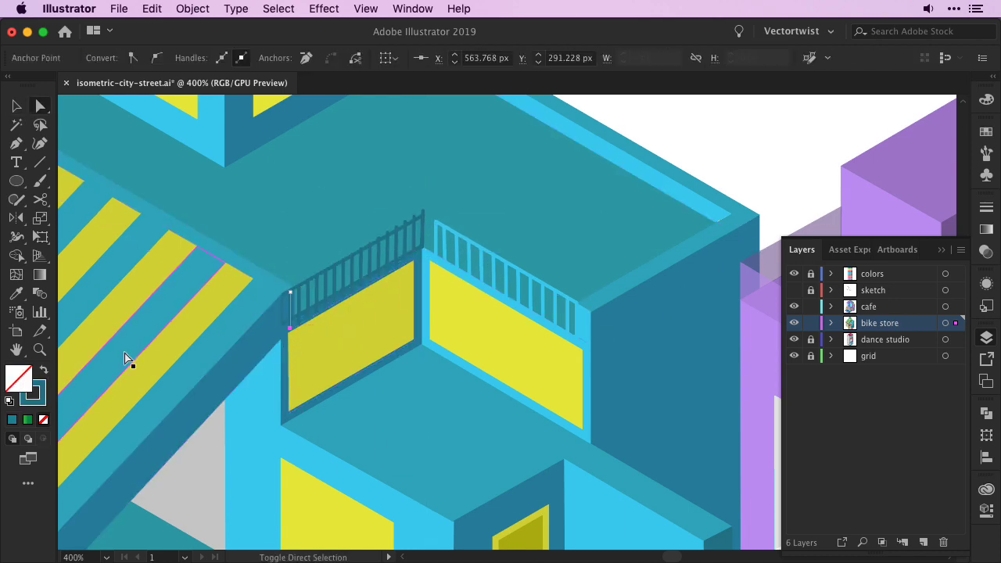
{"action": "left_click", "coordinate": [422, 211]}
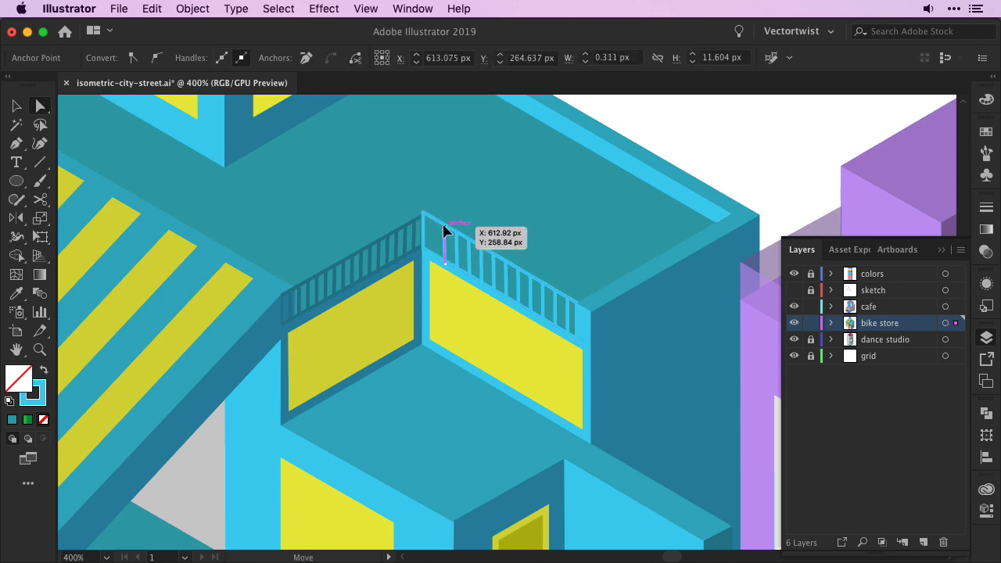
{"action": "left_click_drag", "start_coordinate": [435, 225], "coordinate": [423, 212]}
{"action": "left_click", "coordinate": [395, 239]}
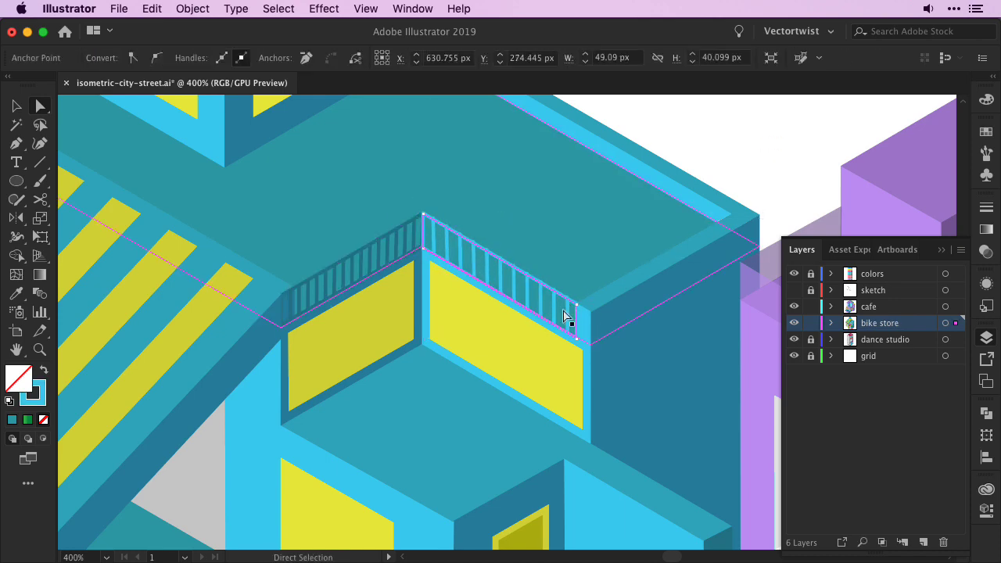
{"action": "key", "text": "v"}
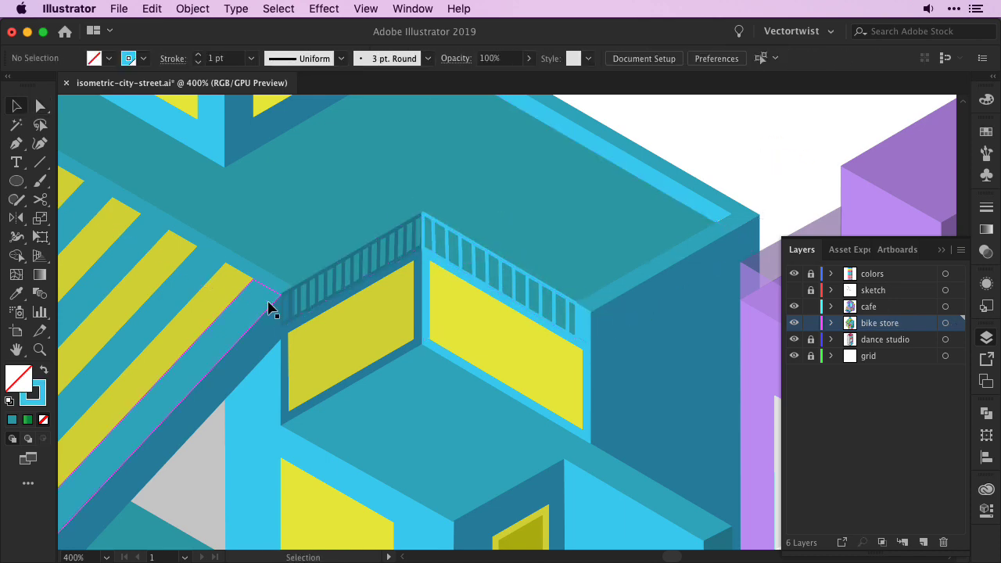
{"action": "left_click", "coordinate": [282, 305]}
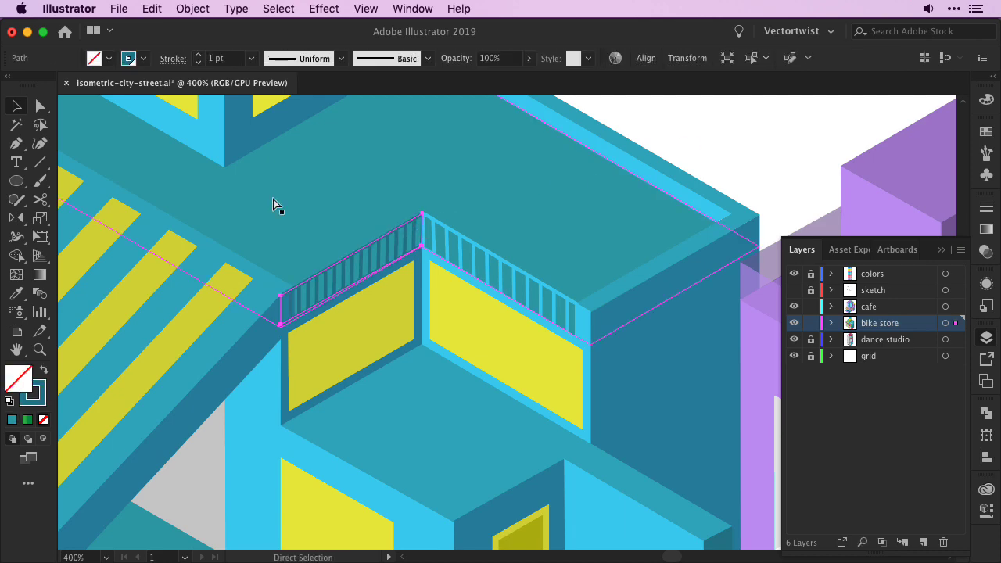
{"action": "key", "text": "ctrl+z"}
{"action": "key", "text": "a"}
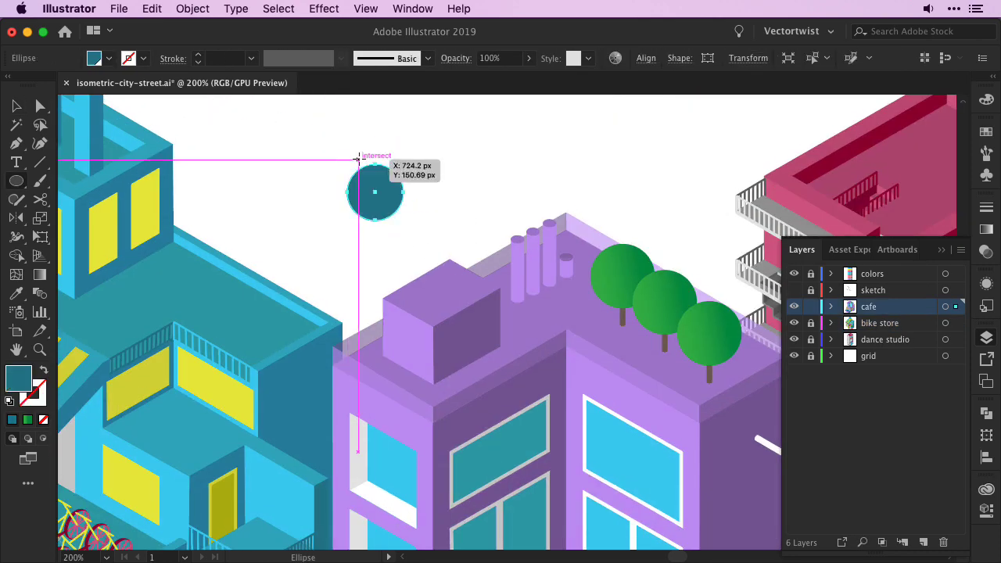
Step: Turn the teal circle into a thick ring with rotated spokes and duplicate the wheel
{"action": "key", "text": "shift+x"}
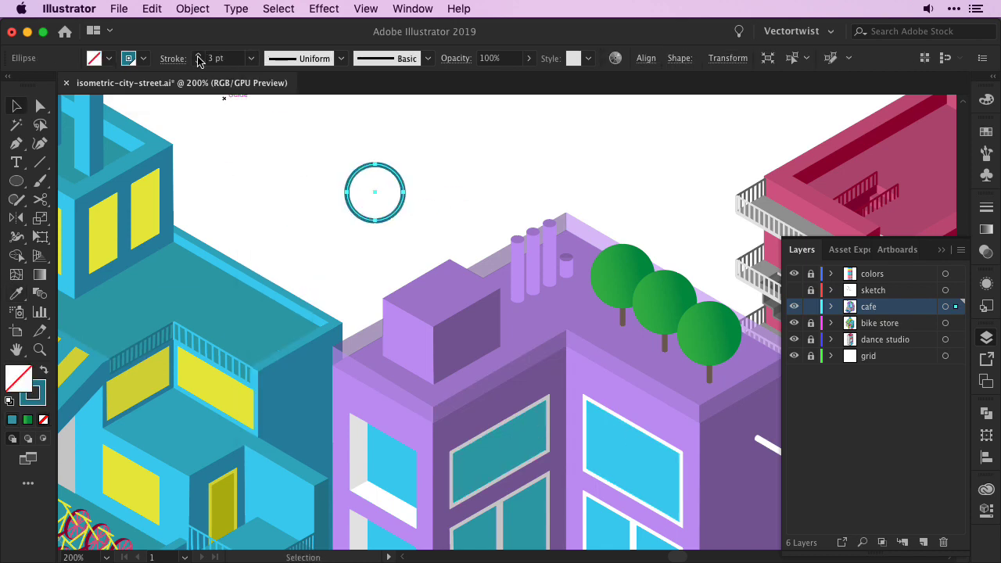
{"action": "left_click", "coordinate": [193, 8]}
{"action": "left_click", "coordinate": [391, 380]}
{"action": "left_click_drag", "start_coordinate": [375, 164], "coordinate": [406, 172]}
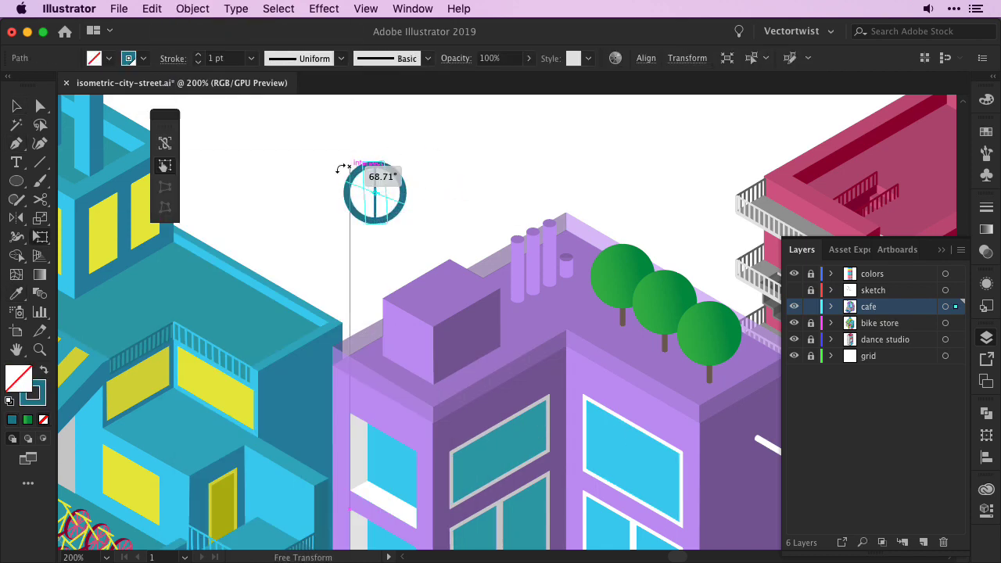
{"action": "key", "text": "ctrl+d"}
{"action": "key", "text": "ctrl+d"}
{"action": "left_click_drag", "start_coordinate": [336, 153], "coordinate": [409, 224]}
{"action": "left_click", "coordinate": [192, 9]}
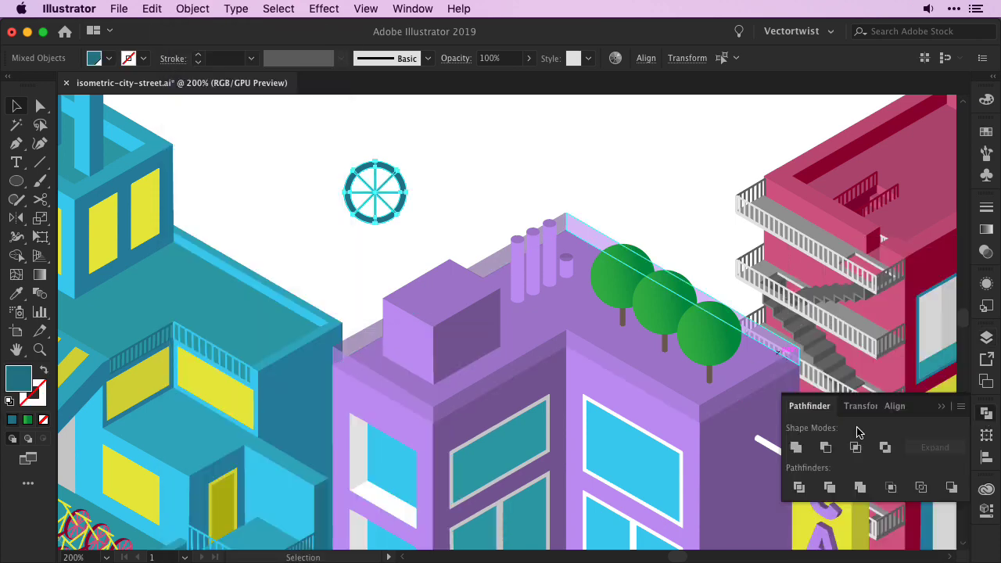
{"action": "left_click_drag", "start_coordinate": [374, 192], "coordinate": [453, 193]}
Step: Extrude both wheels in 3D with depth 2 and Isometric Top orientation
{"action": "left_click", "coordinate": [324, 9]}
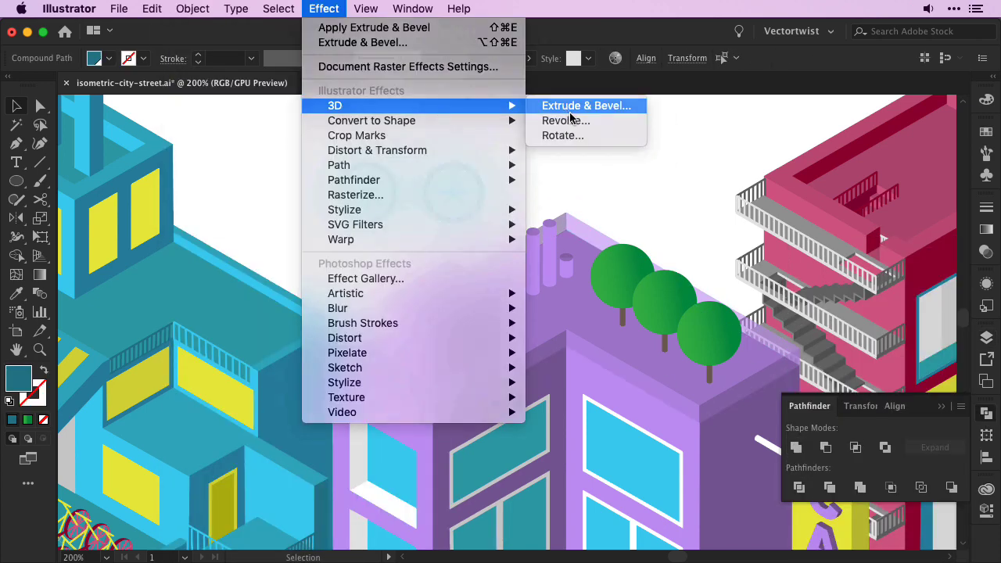
{"action": "left_click", "coordinate": [585, 102]}
{"action": "left_click", "coordinate": [693, 270]}
{"action": "type", "text": "2"}
{"action": "left_click", "coordinate": [829, 173]}
{"action": "left_click", "coordinate": [712, 71]}
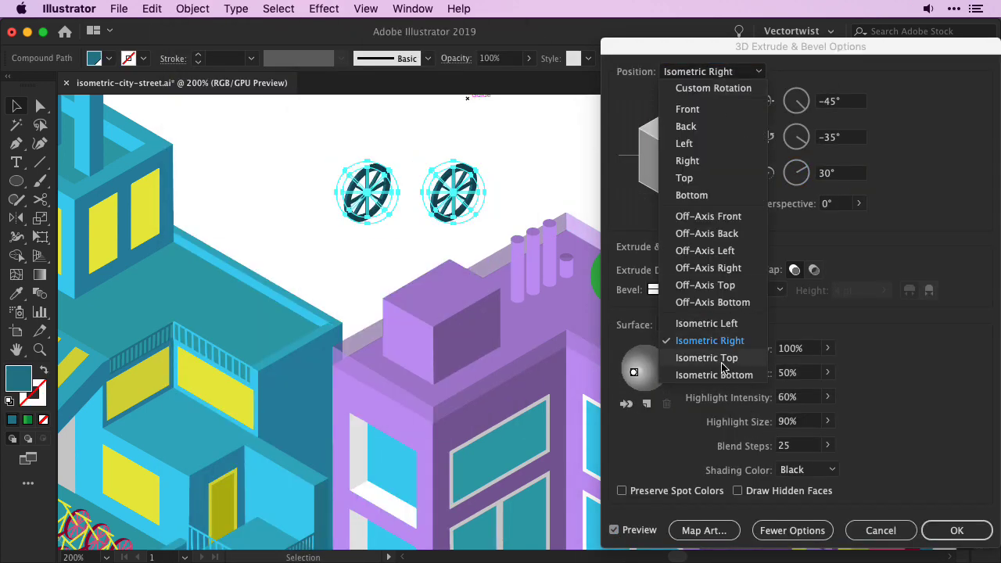
{"action": "left_click", "coordinate": [711, 355]}
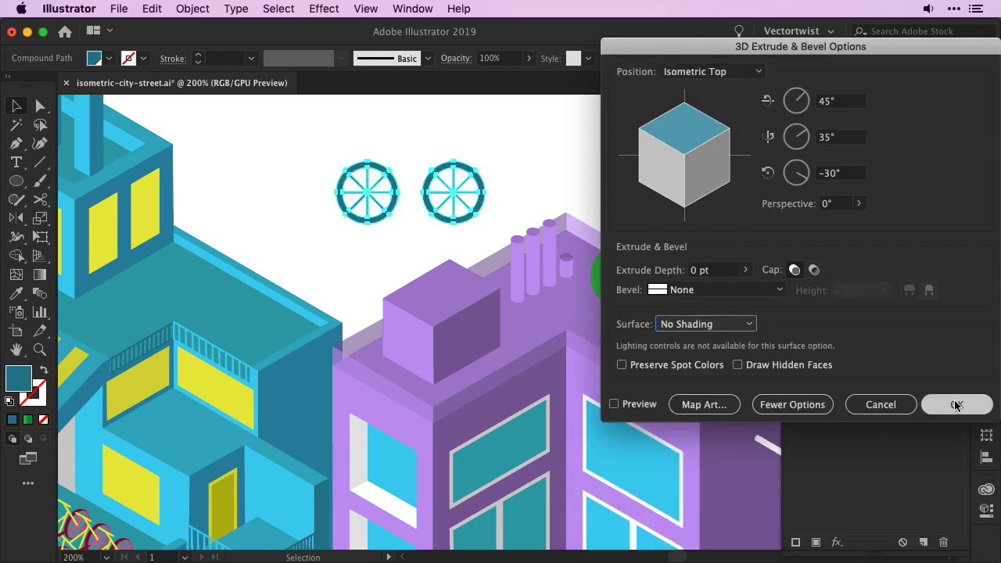
{"action": "left_click", "coordinate": [944, 404]}
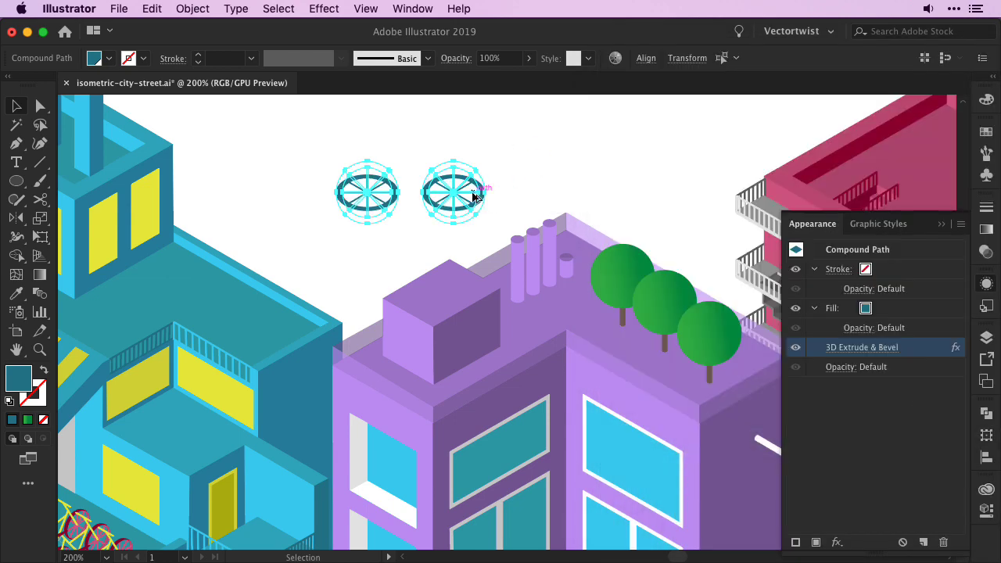
Step: Expand the 3D wheels, shrink them onto the purple cafe roof and fill centres purple
{"action": "left_click", "coordinate": [192, 8]}
{"action": "left_click", "coordinate": [268, 176]}
{"action": "mouse_move", "coordinate": [485, 193]}
{"action": "left_mouse_down"}
{"action": "mouse_move", "coordinate": [447, 192]}
{"action": "mouse_move", "coordinate": [426, 305]}
{"action": "left_mouse_up"}
{"action": "left_click_drag", "start_coordinate": [430, 192], "coordinate": [455, 285]}
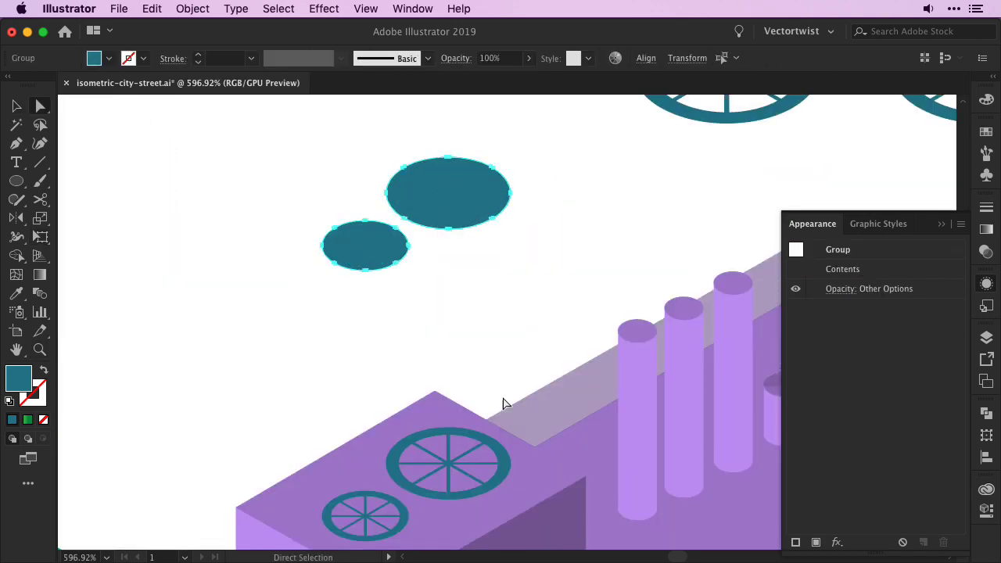
{"action": "left_click", "coordinate": [451, 59]}
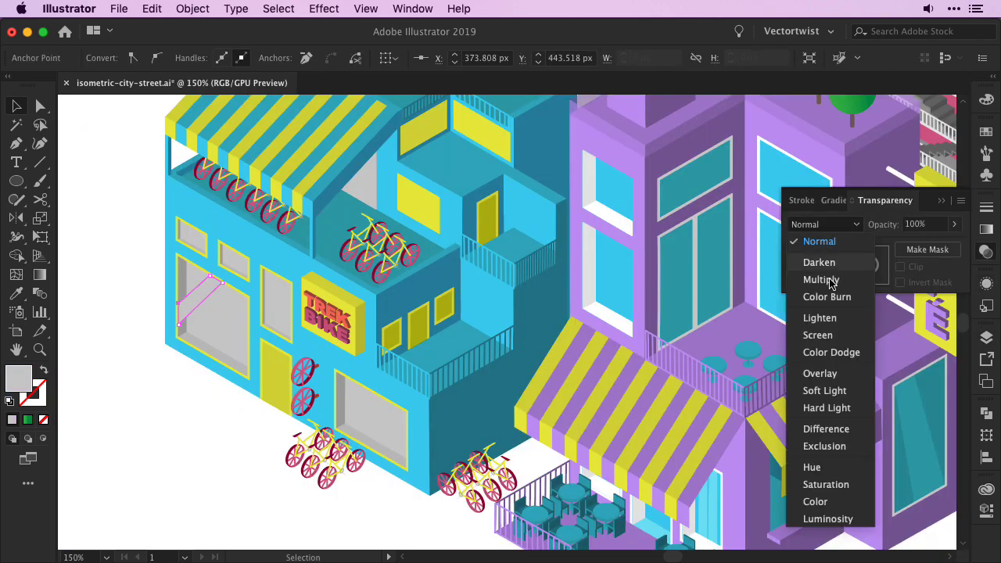
Step: Set the window reflection's blend mode to Soft Light
{"action": "left_click", "coordinate": [824, 390]}
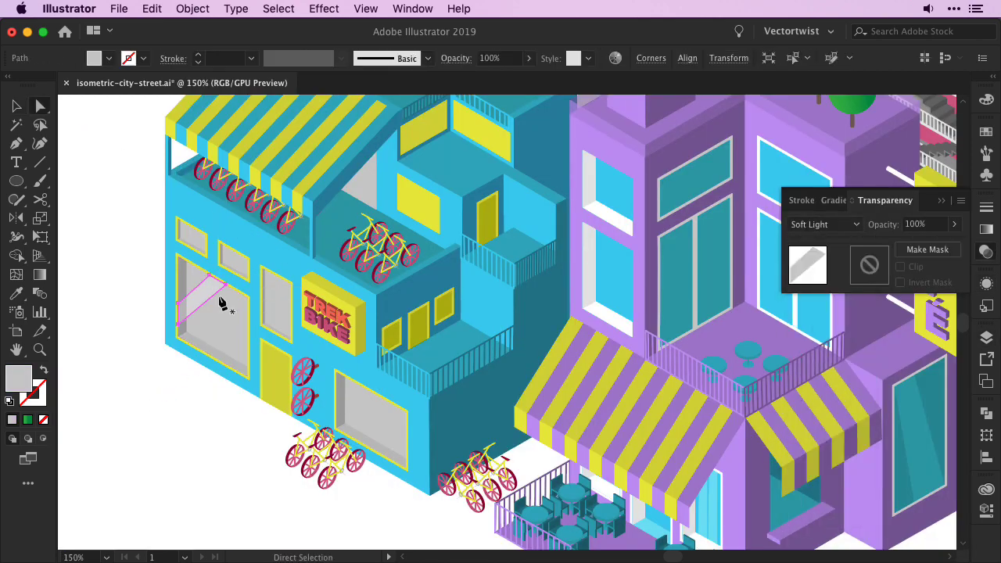
{"action": "key", "text": "p"}
{"action": "left_click", "coordinate": [824, 225]}
{"action": "left_click", "coordinate": [826, 387]}
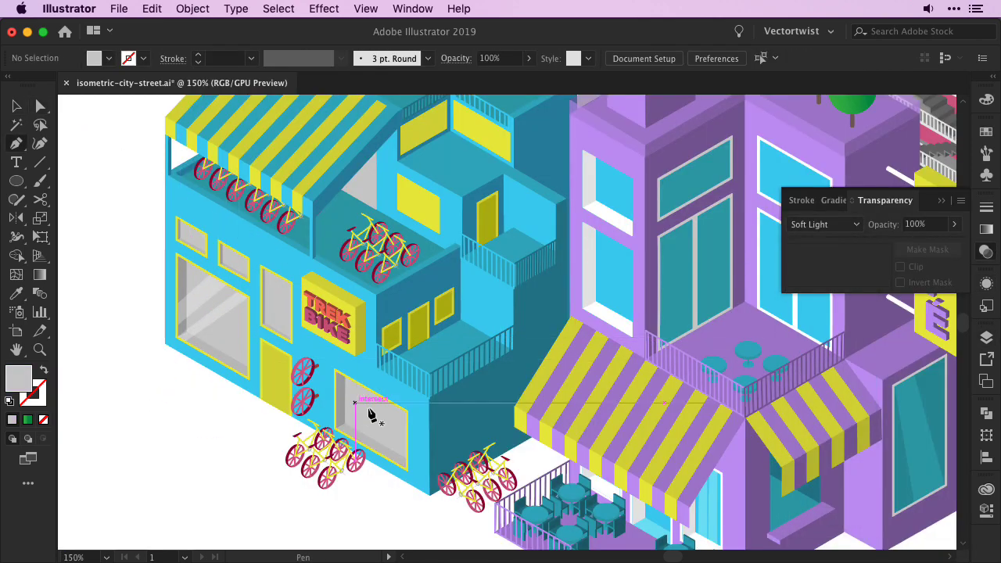
Step: Add a Soft Light reflection shape on the lower window
{"action": "left_click", "coordinate": [351, 434]}
{"action": "left_click", "coordinate": [239, 288]}
{"action": "key", "text": "a"}
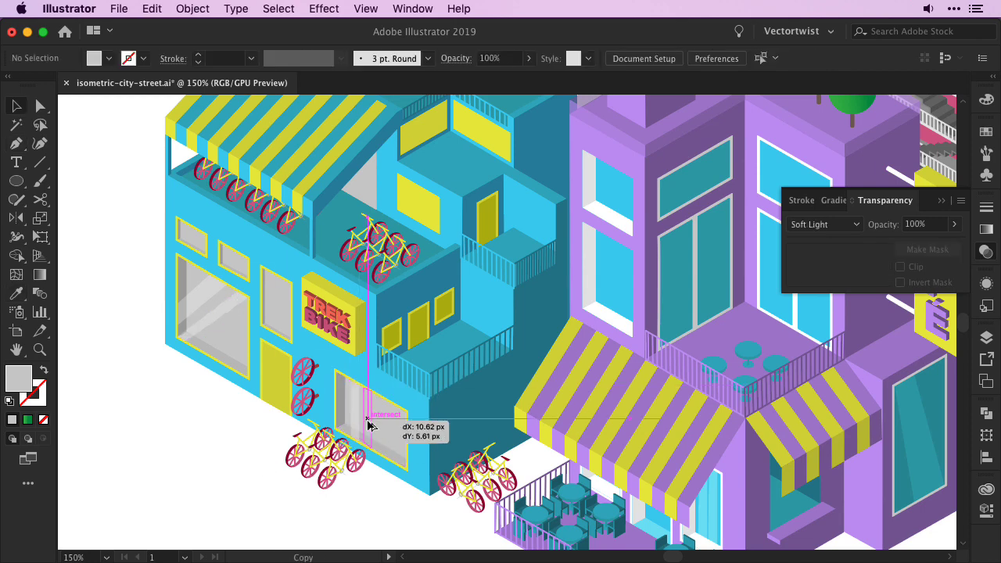
{"action": "left_click", "coordinate": [232, 489]}
{"action": "left_click", "coordinate": [272, 304]}
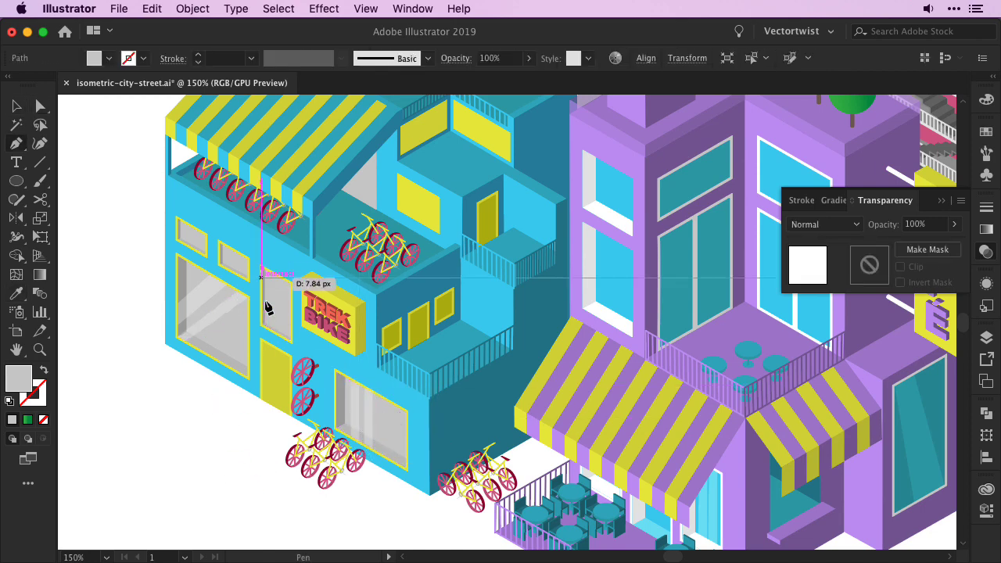
{"action": "scroll", "coordinate": [272, 303], "scroll_direction": "up", "scroll_amount": 5}
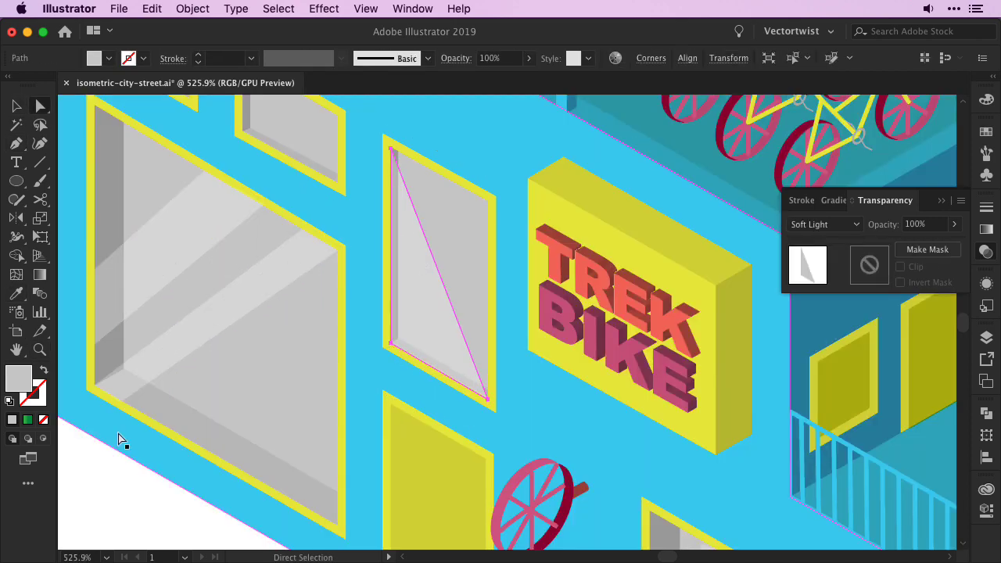
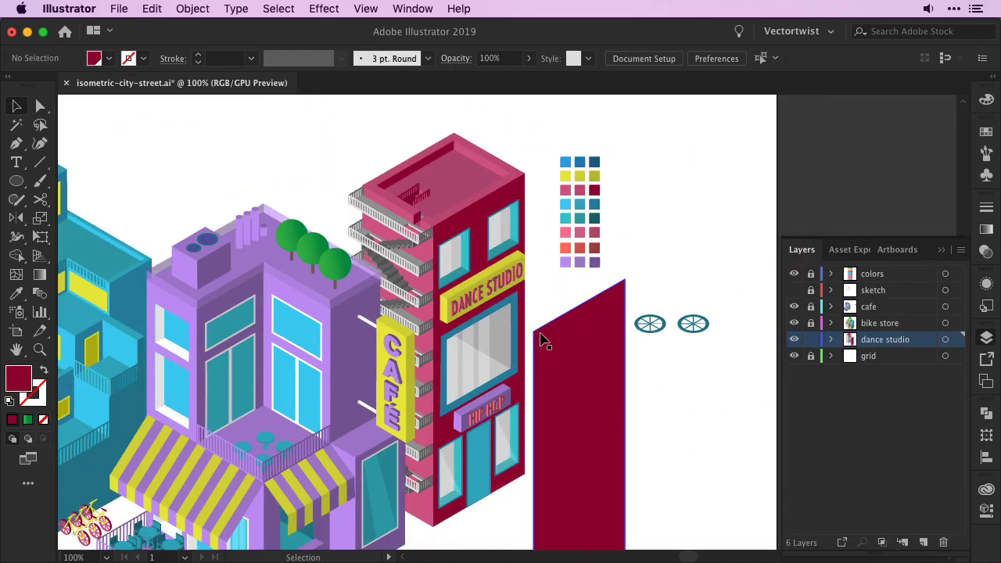
Step: Trace a closed outline around the dance studio's crimson wall panel with the Pen tool
{"action": "key", "text": "p"}
{"action": "left_click", "coordinate": [510, 344]}
{"action": "left_click", "coordinate": [644, 272]}
{"action": "scroll", "coordinate": [648, 283], "scroll_direction": "down", "scroll_amount": 3}
{"action": "left_click", "coordinate": [606, 445]}
{"action": "left_click", "coordinate": [465, 526]}
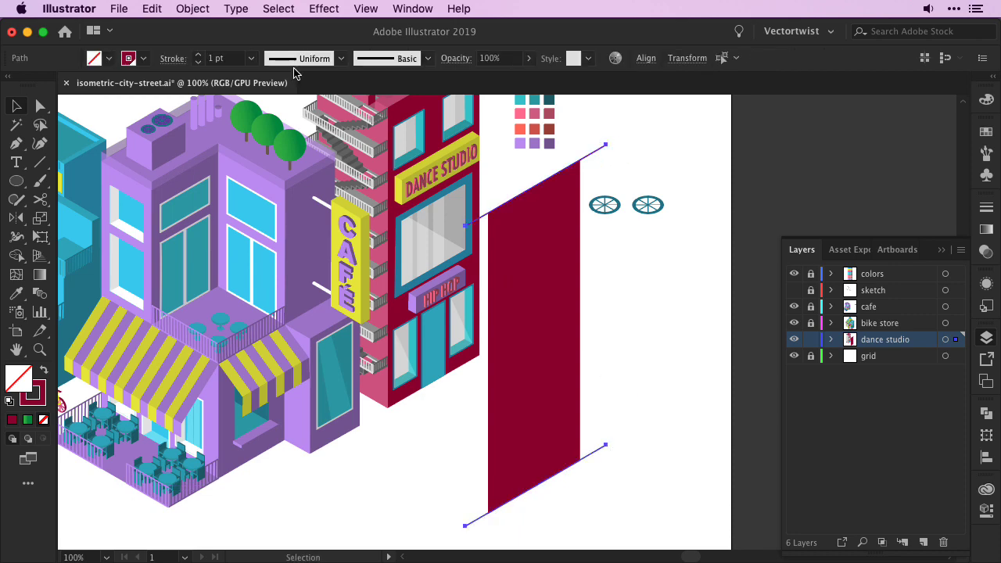
Step: Draw vertical hatch lines along the panel and reflect the hatched shape at -90°
{"action": "left_click", "coordinate": [487, 212]}
{"action": "left_click", "coordinate": [487, 525]}
{"action": "left_click", "coordinate": [579, 165]}
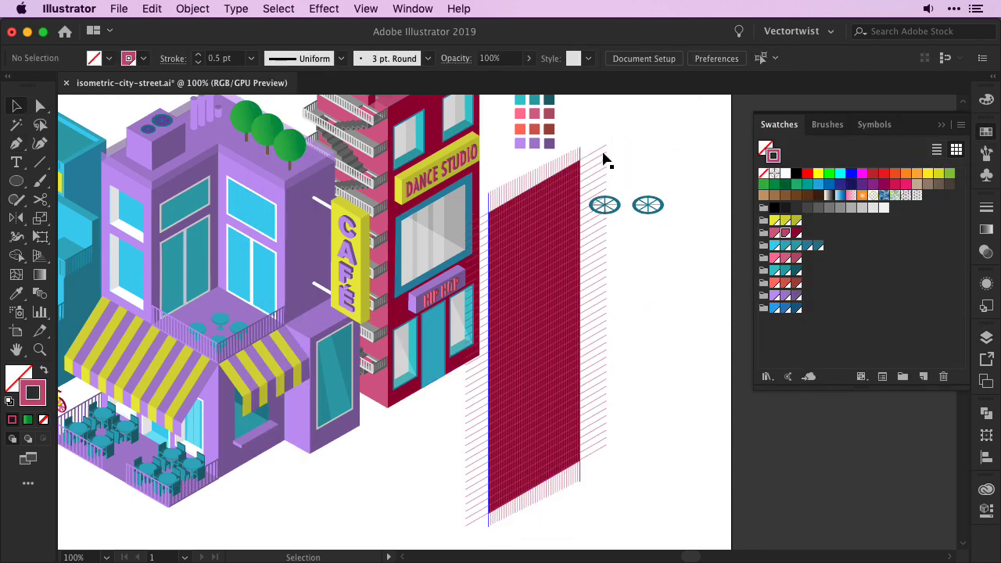
{"action": "key", "text": "a"}
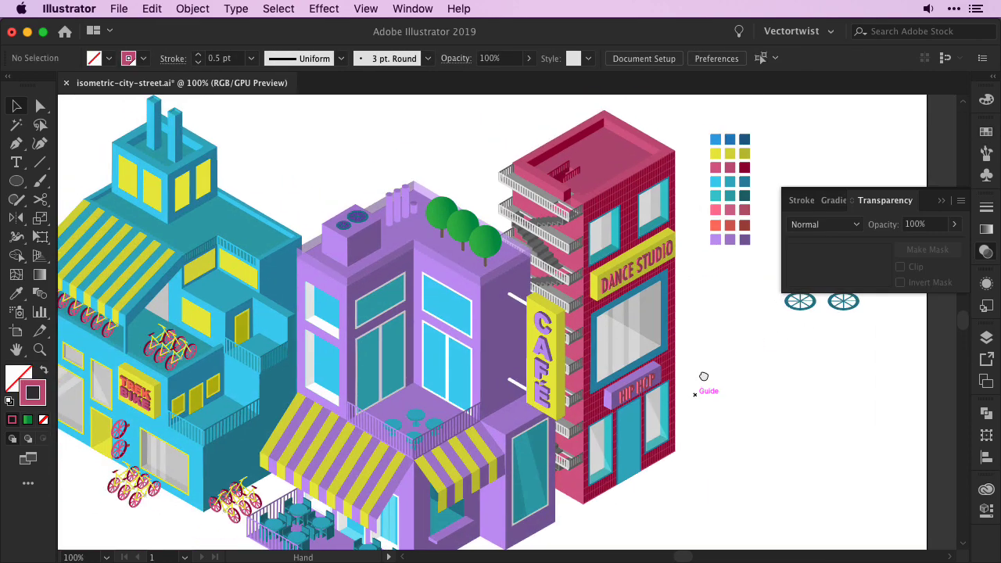
{"action": "left_click", "coordinate": [744, 318]}
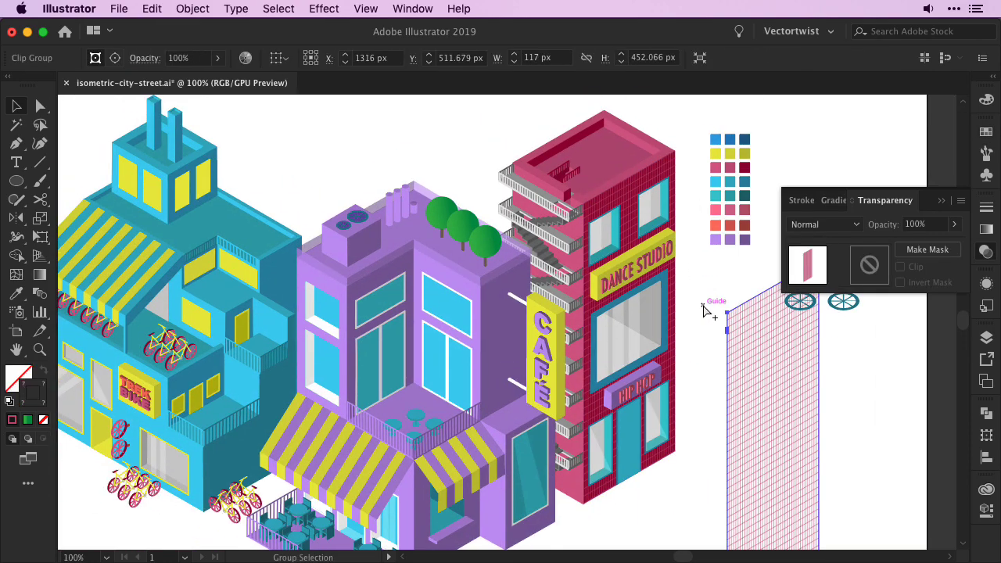
{"action": "key", "text": "o"}
{"action": "left_click", "coordinate": [706, 347], "text": "alt"}
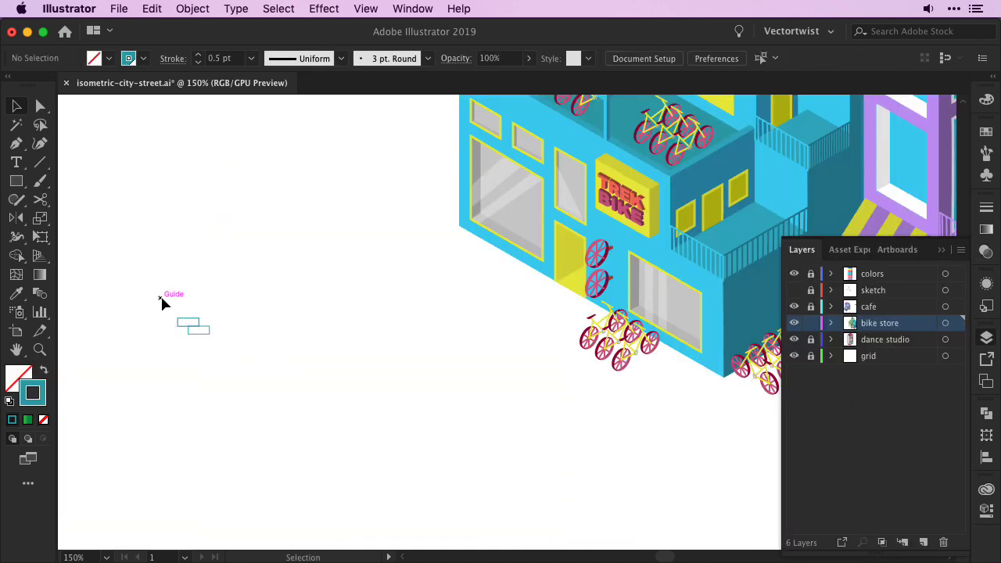
Step: Duplicate the teal bricks into several rows and select the whole brick grid
{"action": "left_click_drag", "start_coordinate": [162, 298], "coordinate": [175, 299]}
{"action": "key", "text": "super+equal"}
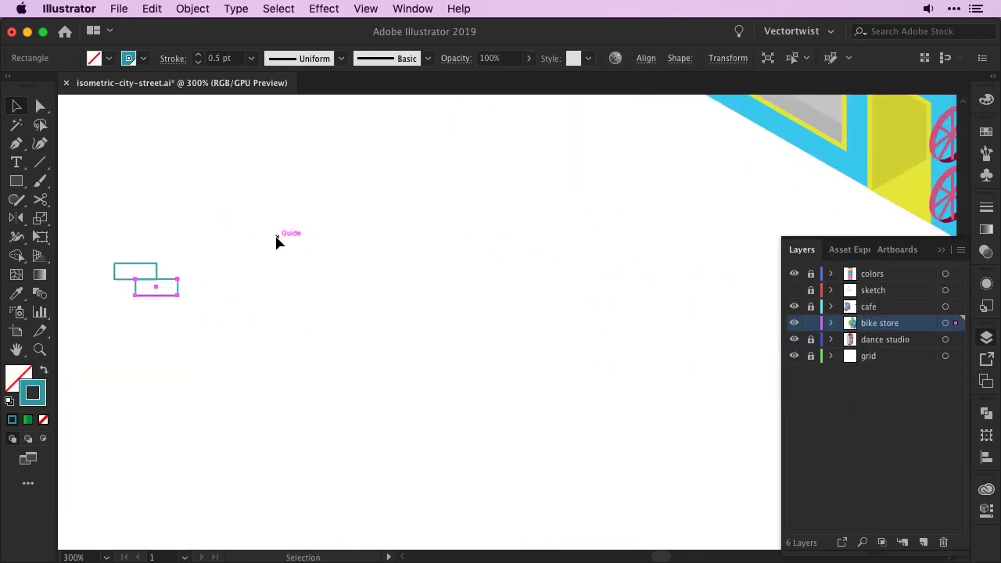
{"action": "key", "text": "super+minus"}
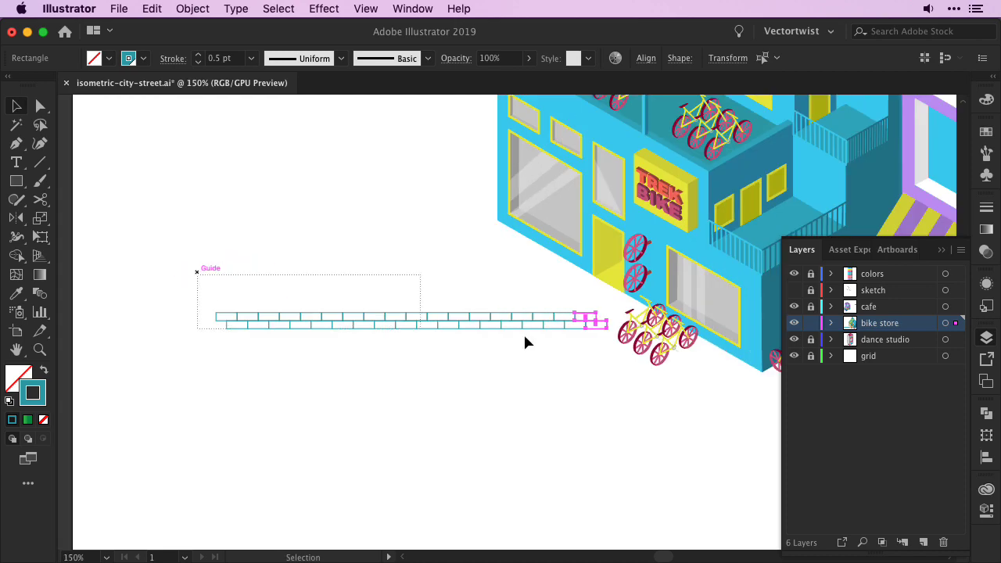
{"action": "left_click_drag", "start_coordinate": [527, 342], "coordinate": [545, 371]}
{"action": "left_click_drag", "start_coordinate": [590, 335], "coordinate": [569, 393]}
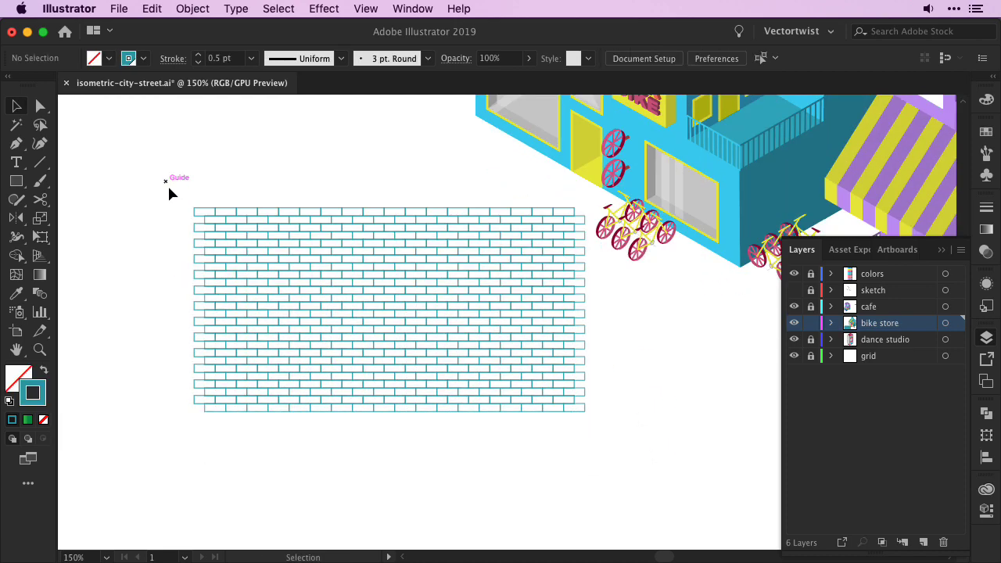
{"action": "left_click_drag", "start_coordinate": [169, 192], "coordinate": [514, 398]}
Step: Apply 3D Extrude & Bevel with Isometric position to the brick rows
{"action": "left_click", "coordinate": [325, 9]}
{"action": "left_click", "coordinate": [362, 42]}
{"action": "left_click", "coordinate": [711, 71]}
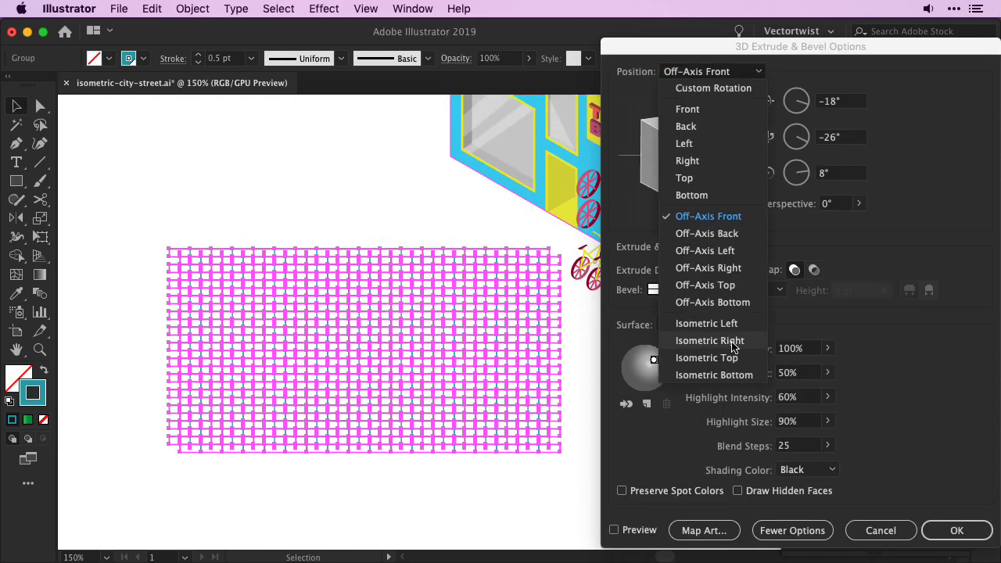
{"action": "left_click", "coordinate": [719, 320]}
{"action": "type", "text": "0"}
{"action": "left_click", "coordinate": [613, 403]}
{"action": "key", "text": "Return"}
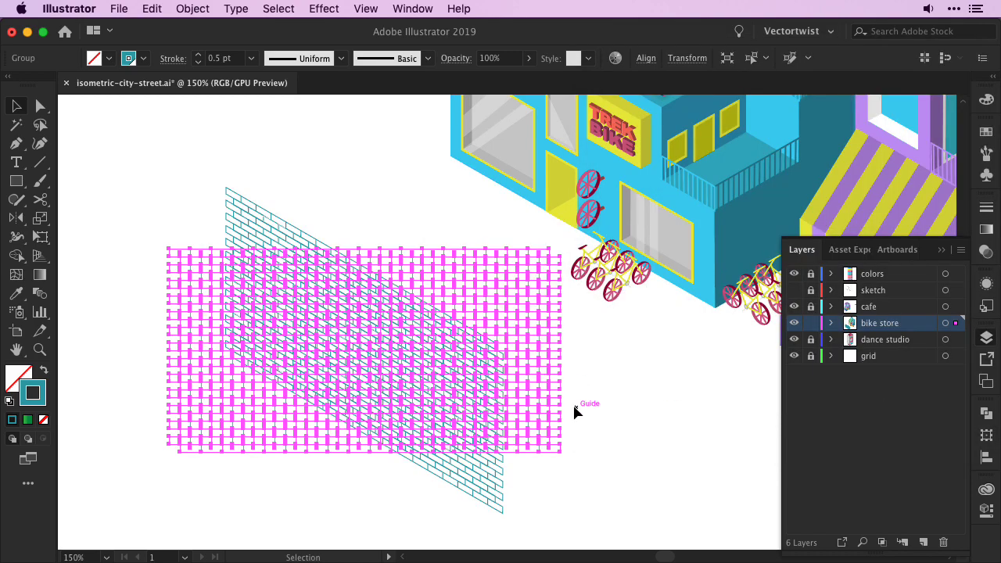
Step: Clip the isometric bricks to the stepped wall shape and move them onto the bike store
{"action": "key", "text": "super+minus"}
{"action": "key", "text": "super+minus"}
{"action": "left_click", "coordinate": [111, 214]}
{"action": "left_click_drag", "start_coordinate": [326, 351], "coordinate": [401, 297]}
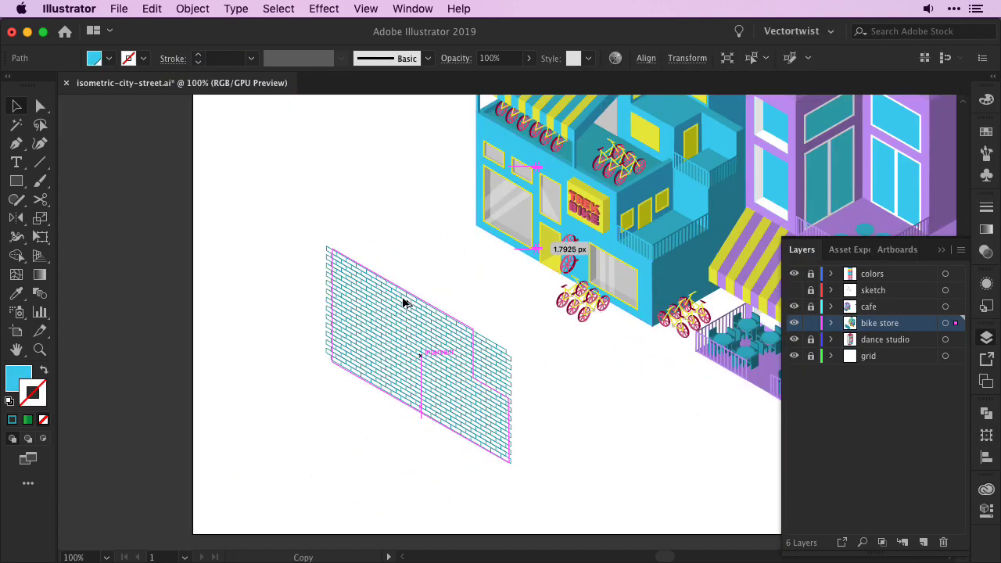
{"action": "key", "text": "ctrl+7"}
{"action": "left_click_drag", "start_coordinate": [426, 390], "coordinate": [569, 255]}
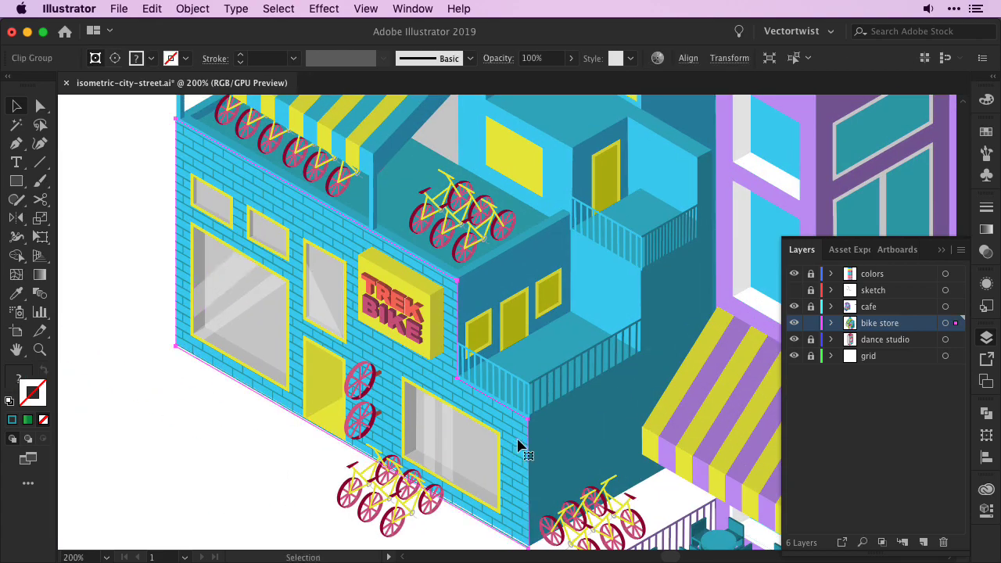
Step: Select the storefront brick wall and move a copy of it to the left
{"action": "left_click", "coordinate": [226, 444]}
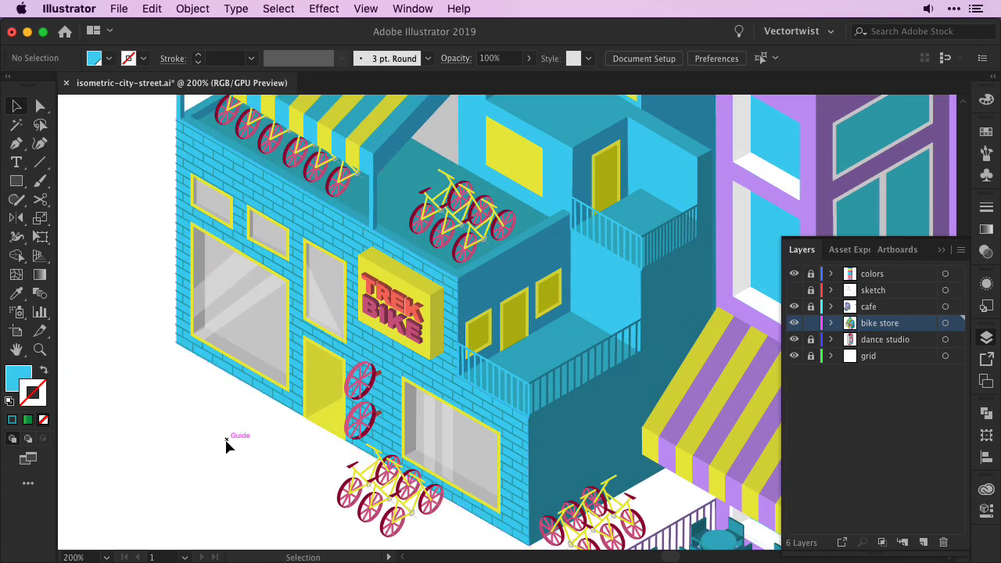
{"action": "mouse_move", "coordinate": [477, 388]}
{"action": "left_mouse_down"}
{"action": "mouse_move", "coordinate": [364, 344]}
{"action": "mouse_move", "coordinate": [586, 313]}
{"action": "left_mouse_up"}
{"action": "left_click", "coordinate": [260, 262]}
{"action": "left_click", "coordinate": [96, 272]}
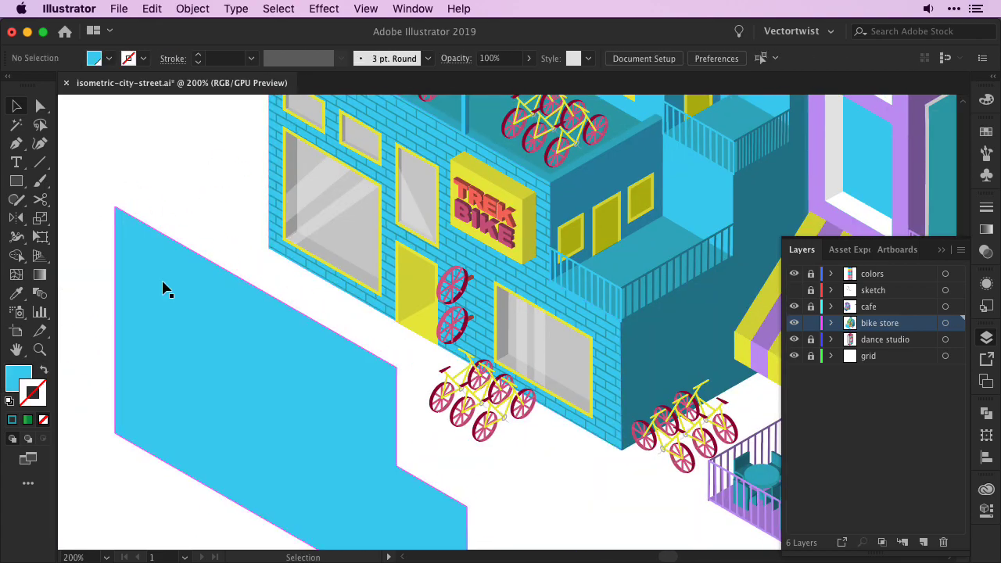
{"action": "left_click_drag", "start_coordinate": [125, 261], "coordinate": [69, 273]}
{"action": "key", "text": "super+minus"}
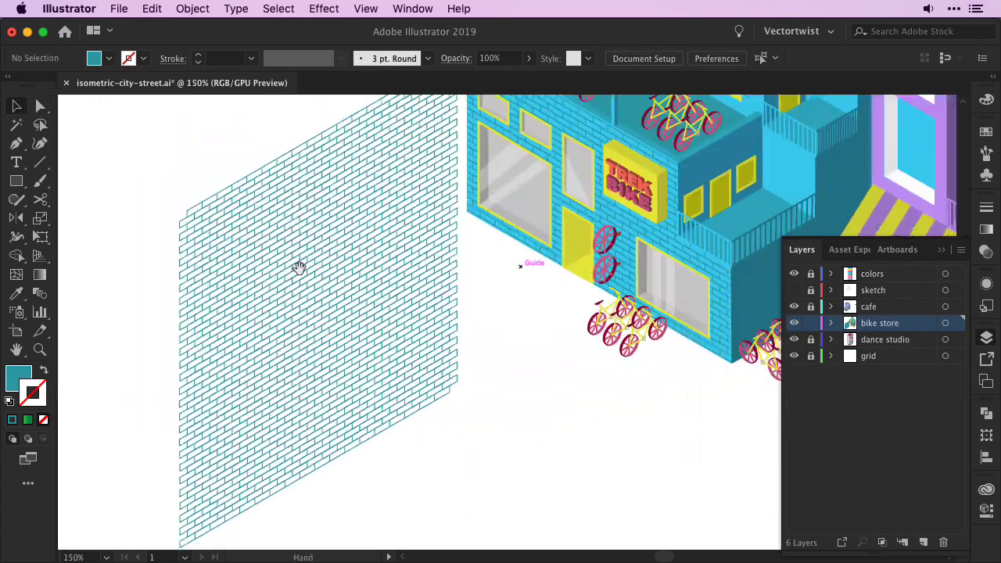
{"action": "left_click_drag", "start_coordinate": [274, 427], "coordinate": [494, 334]}
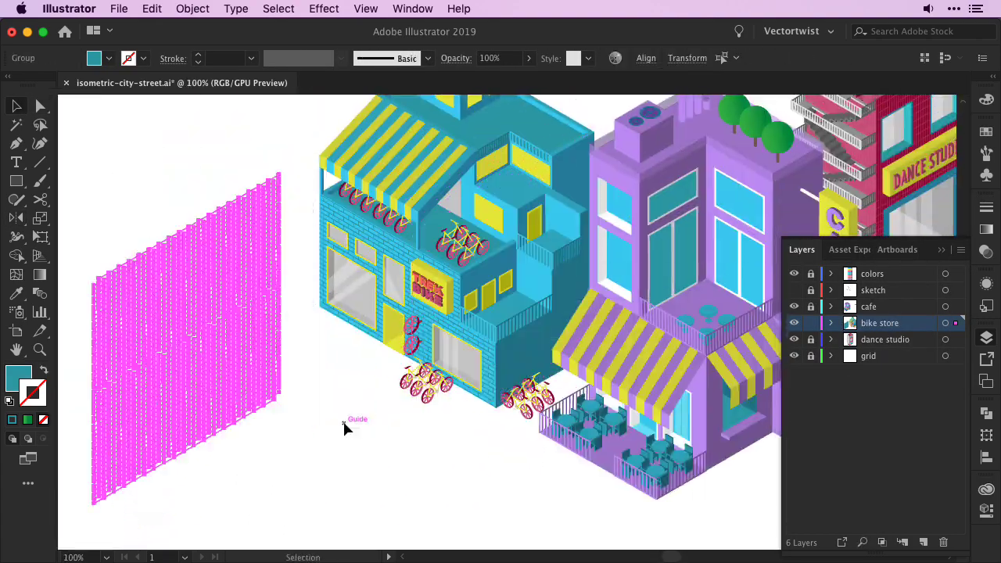
Step: Copy the brick wall and place the clipped stepped brick wall onto the bike store
{"action": "left_click_drag", "start_coordinate": [216, 354], "coordinate": [210, 302]}
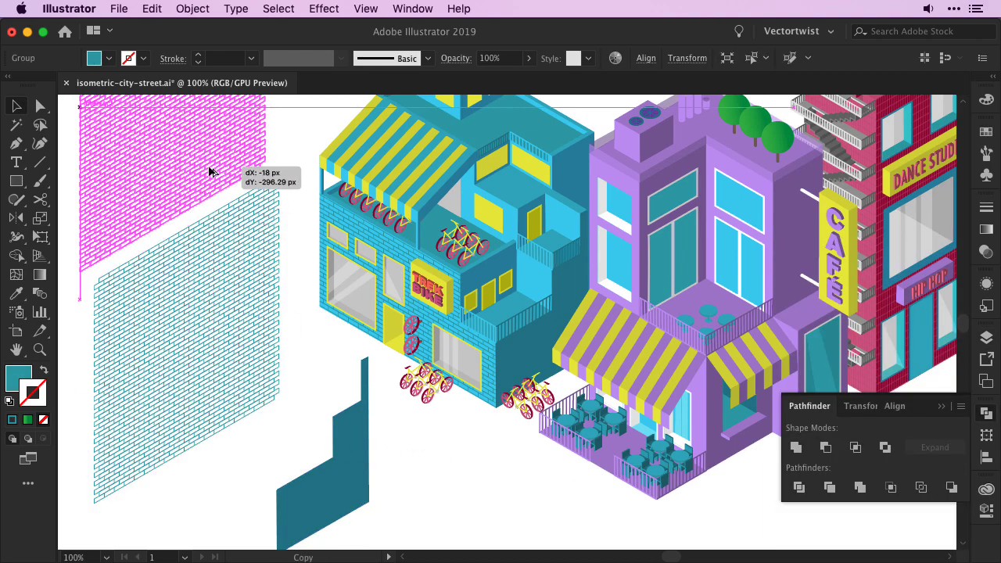
{"action": "left_click_drag", "start_coordinate": [156, 432], "coordinate": [535, 358]}
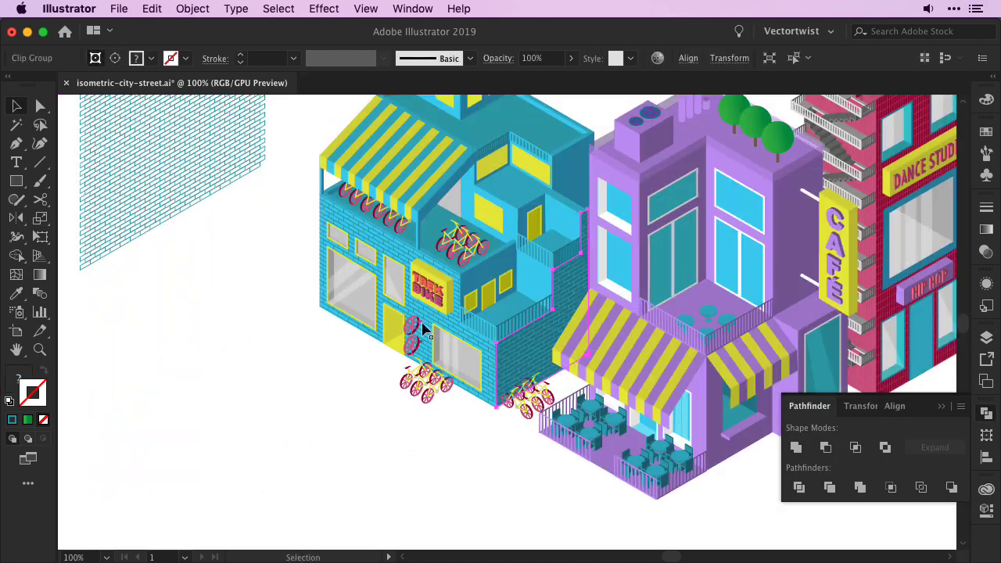
{"action": "left_click_drag", "start_coordinate": [554, 173], "coordinate": [558, 169]}
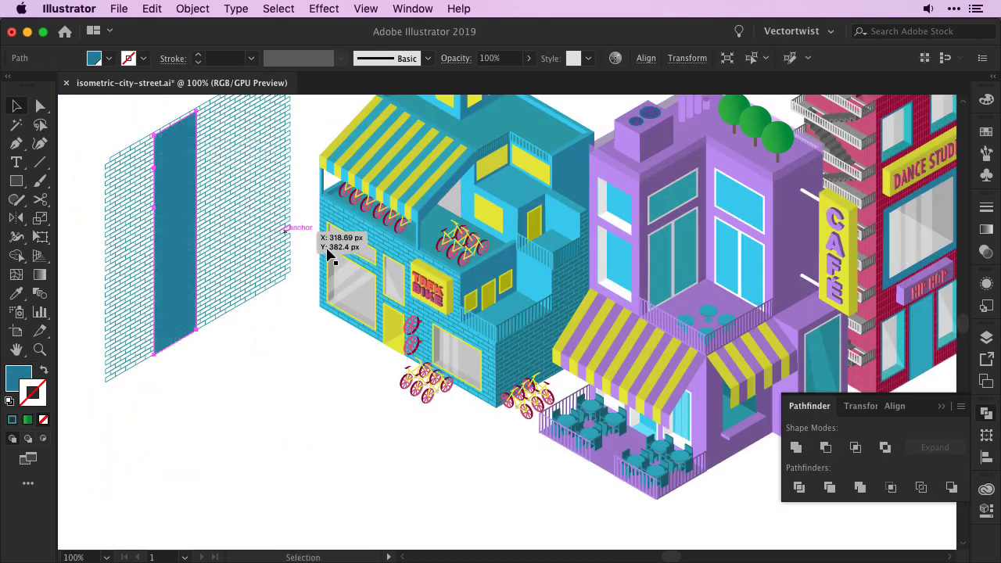
{"action": "left_click_drag", "start_coordinate": [177, 145], "coordinate": [579, 297]}
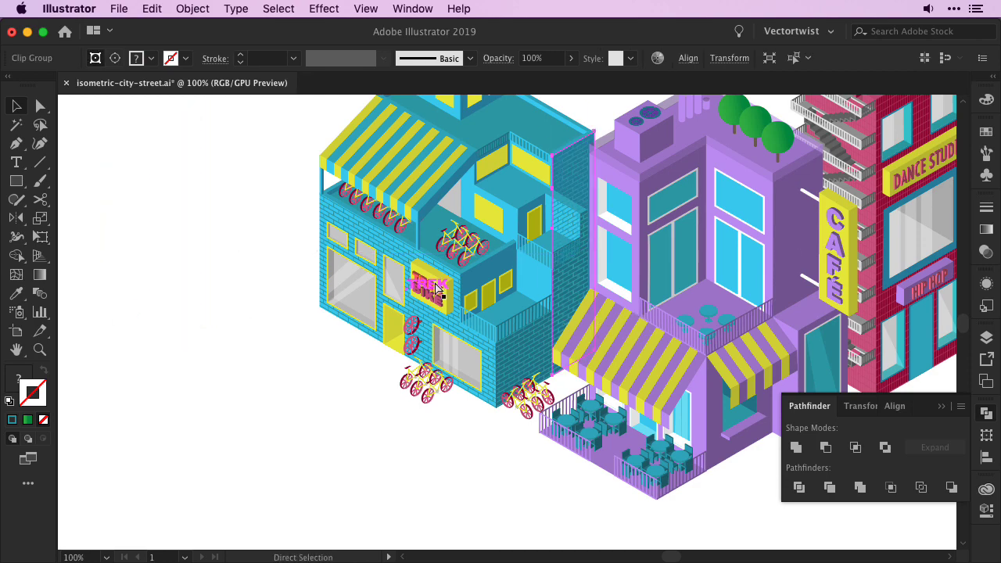
Step: Adjust a corner point of the bike store's balcony outline
{"action": "left_click", "coordinate": [168, 282]}
{"action": "scroll", "coordinate": [584, 195], "scroll_direction": "up", "scroll_amount": 5}
{"action": "left_click", "coordinate": [447, 331]}
{"action": "left_click_drag", "start_coordinate": [547, 406], "coordinate": [552, 418]}
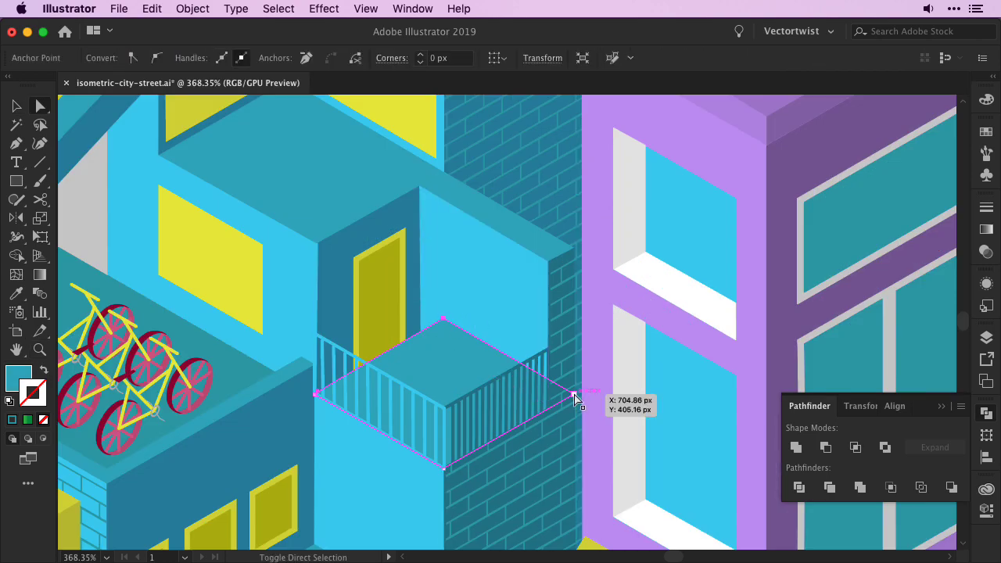
{"action": "scroll", "coordinate": [552, 418], "scroll_direction": "down", "scroll_amount": 5}
{"action": "key", "text": "v"}
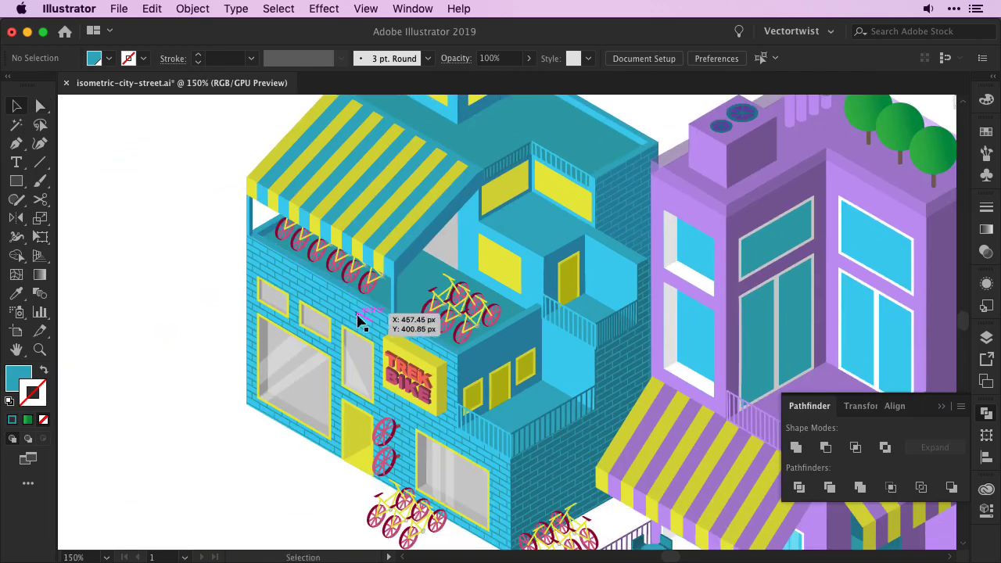
Step: Reposition the remaining brick walls and place one onto the bike store's wall below the balcony
{"action": "mouse_move", "coordinate": [358, 319]}
{"action": "left_mouse_down"}
{"action": "mouse_move", "coordinate": [252, 361]}
{"action": "mouse_move", "coordinate": [232, 358]}
{"action": "left_mouse_up"}
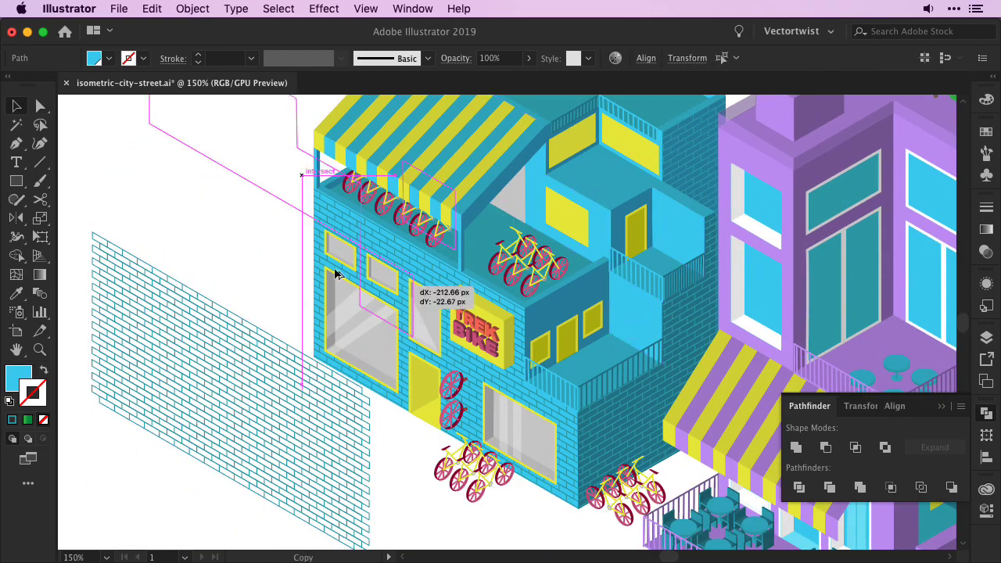
{"action": "mouse_move", "coordinate": [337, 273]}
{"action": "left_mouse_down"}
{"action": "mouse_move", "coordinate": [268, 405]}
{"action": "mouse_move", "coordinate": [292, 415]}
{"action": "left_mouse_up"}
{"action": "key", "text": "Delete"}
{"action": "key", "text": "ctrl+z"}
{"action": "key", "text": "ctrl+z"}
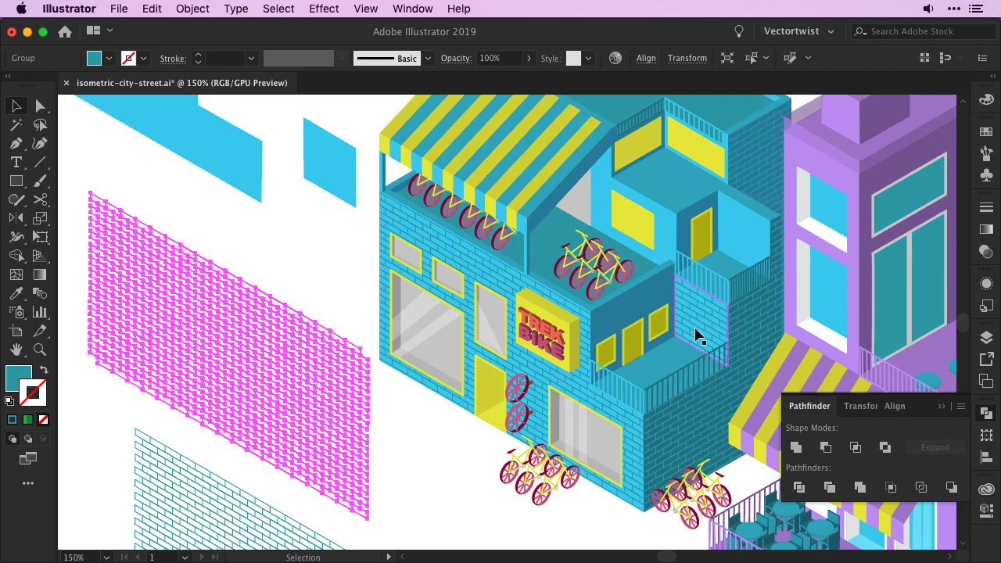
{"action": "left_click", "coordinate": [283, 270]}
{"action": "mouse_move", "coordinate": [283, 270]}
{"action": "left_mouse_down"}
{"action": "mouse_move", "coordinate": [324, 446]}
{"action": "mouse_move", "coordinate": [302, 415]}
{"action": "mouse_move", "coordinate": [625, 217]}
{"action": "left_mouse_up"}
Step: Fill a café wall with the speckle texture from the Basic Graphics_Textures library
{"action": "left_click", "coordinate": [181, 332]}
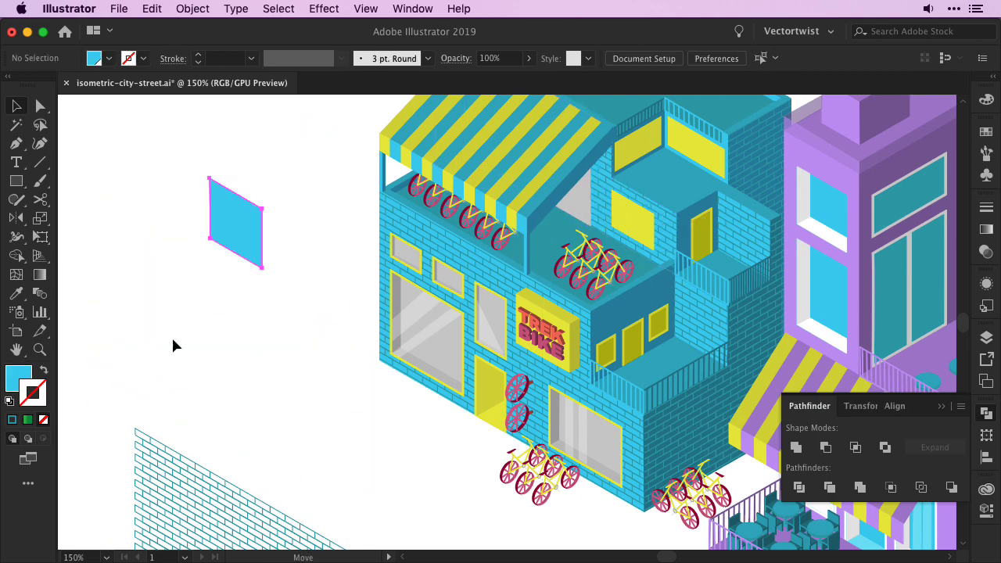
{"action": "key", "text": "ctrl+1"}
{"action": "left_click", "coordinate": [986, 337]}
{"action": "left_click", "coordinate": [590, 301]}
{"action": "left_click", "coordinate": [986, 132]}
{"action": "left_click", "coordinate": [961, 124]}
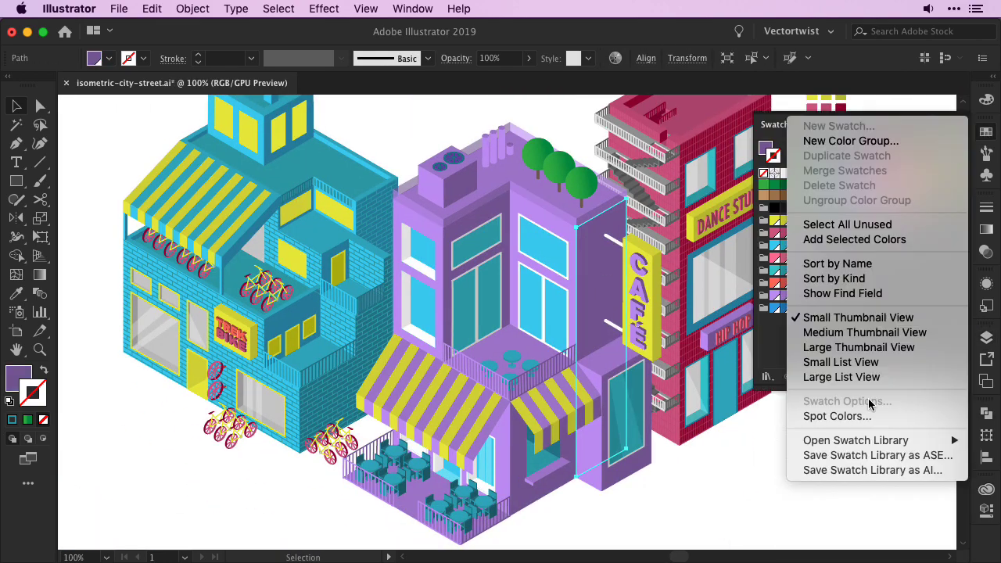
{"action": "left_click", "coordinate": [434, 431]}
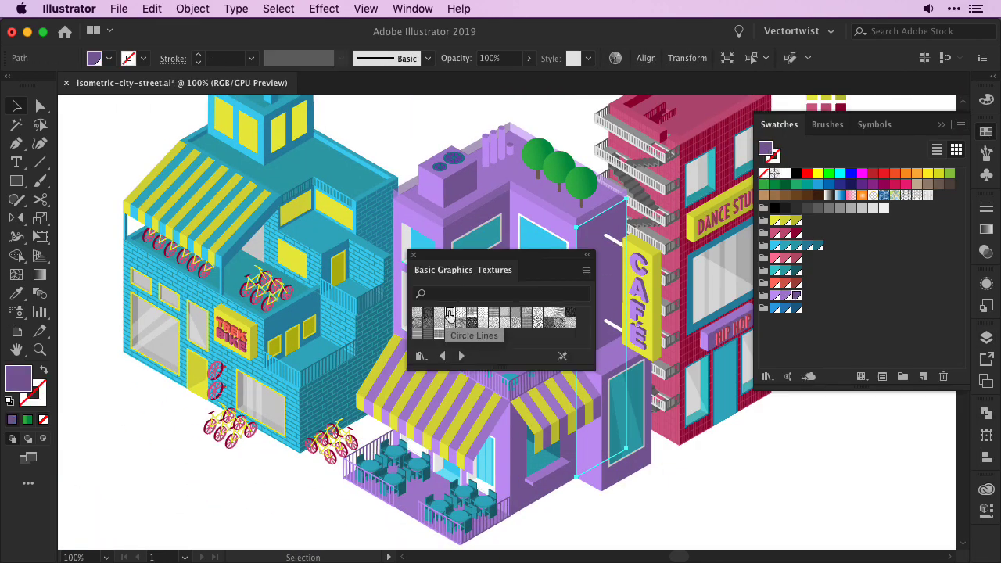
{"action": "left_click", "coordinate": [436, 339]}
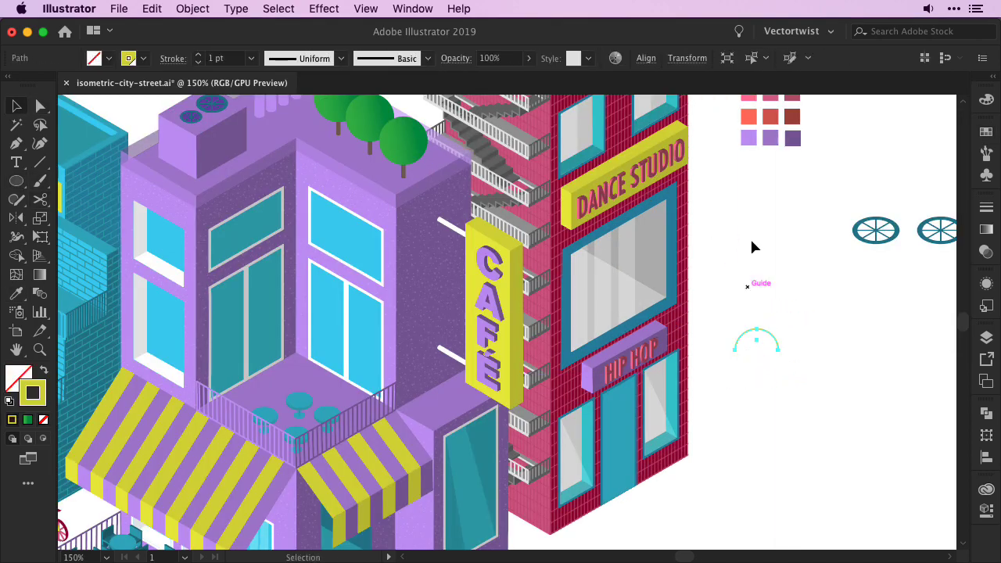
Step: Revolve the half-circle into a 3D dome and scale it into a small ball
{"action": "left_click", "coordinate": [324, 9]}
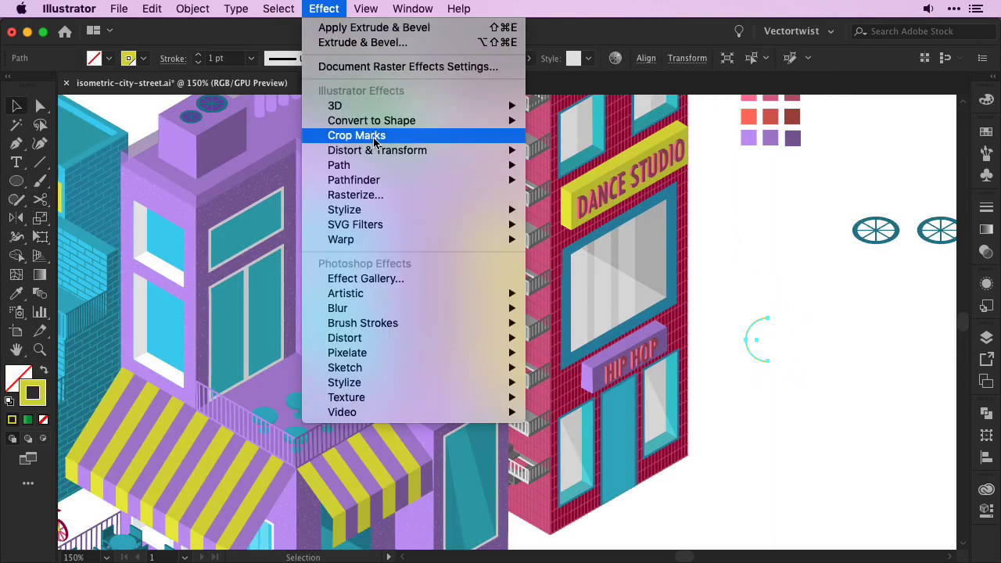
{"action": "left_click", "coordinate": [555, 120]}
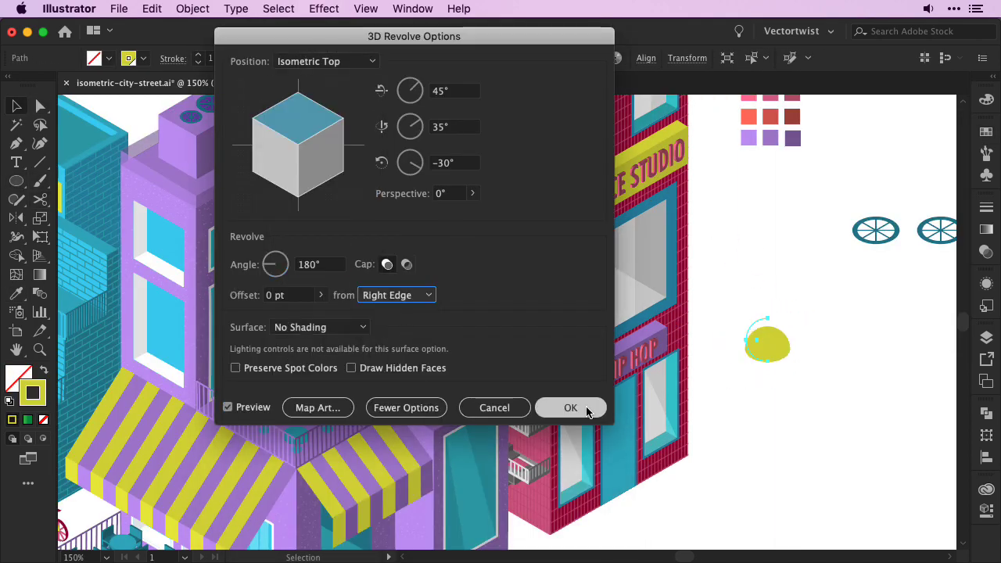
{"action": "left_click", "coordinate": [588, 412]}
{"action": "key", "text": "e"}
{"action": "left_click_drag", "start_coordinate": [771, 320], "coordinate": [755, 341]}
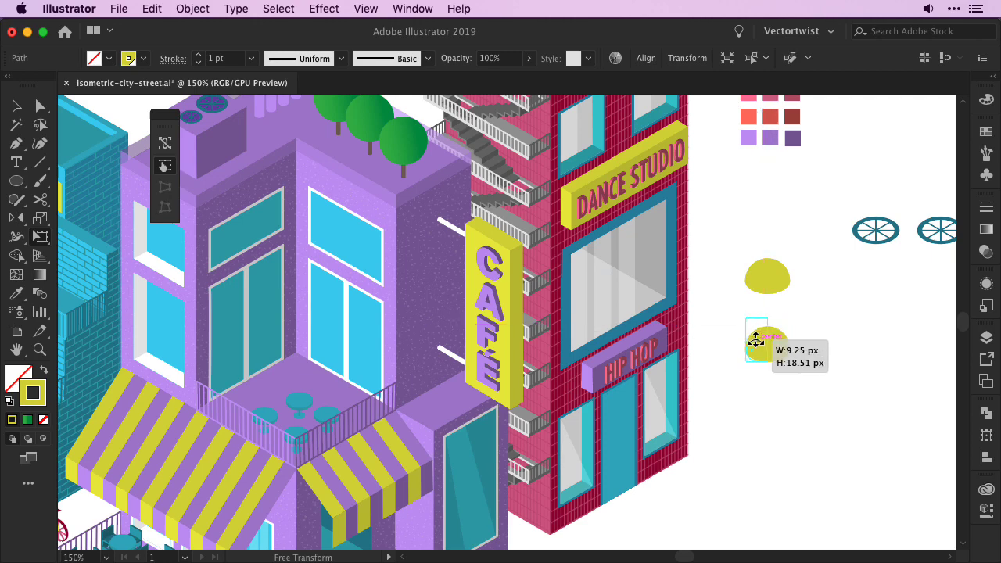
{"action": "key", "text": "v"}
Step: Unite the dome's parts with Pathfinder and simplify the merged path
{"action": "left_click", "coordinate": [767, 275]}
{"action": "key", "text": "ctrl+plus"}
{"action": "key", "text": "ctrl+plus"}
{"action": "key", "text": "ctrl+plus"}
{"action": "left_click", "coordinate": [986, 413]}
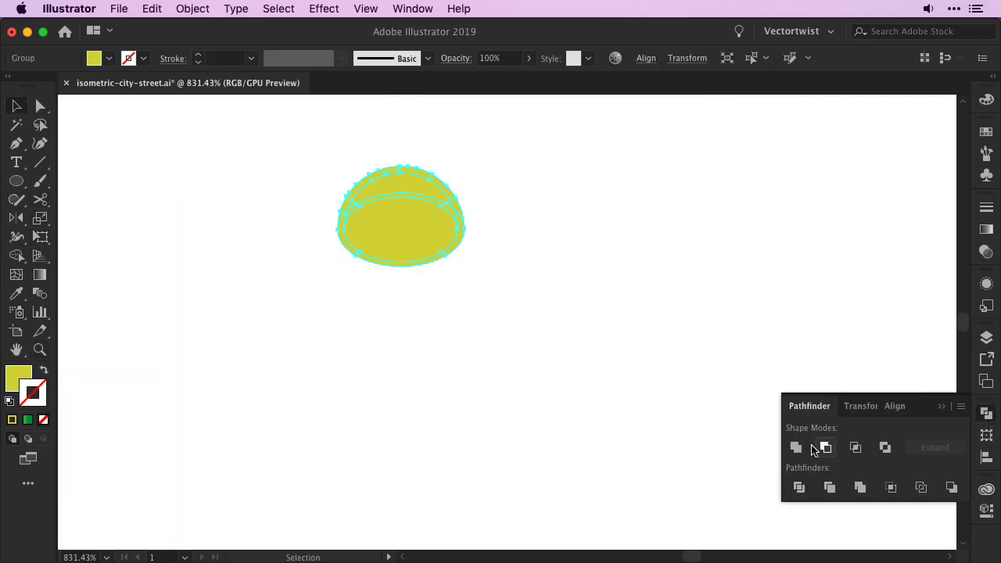
{"action": "left_click", "coordinate": [813, 448]}
{"action": "left_click", "coordinate": [193, 8]}
{"action": "left_click", "coordinate": [387, 436]}
{"action": "left_click", "coordinate": [321, 354]}
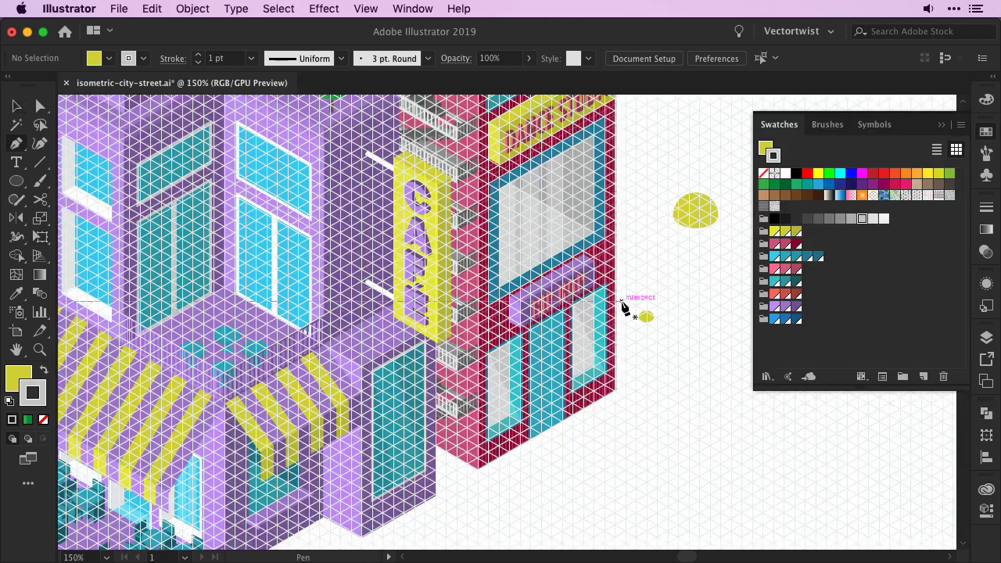
Step: Draw a curved lamp arm with a 3 pt rounded stroke and group it with the ball
{"action": "left_click", "coordinate": [666, 286]}
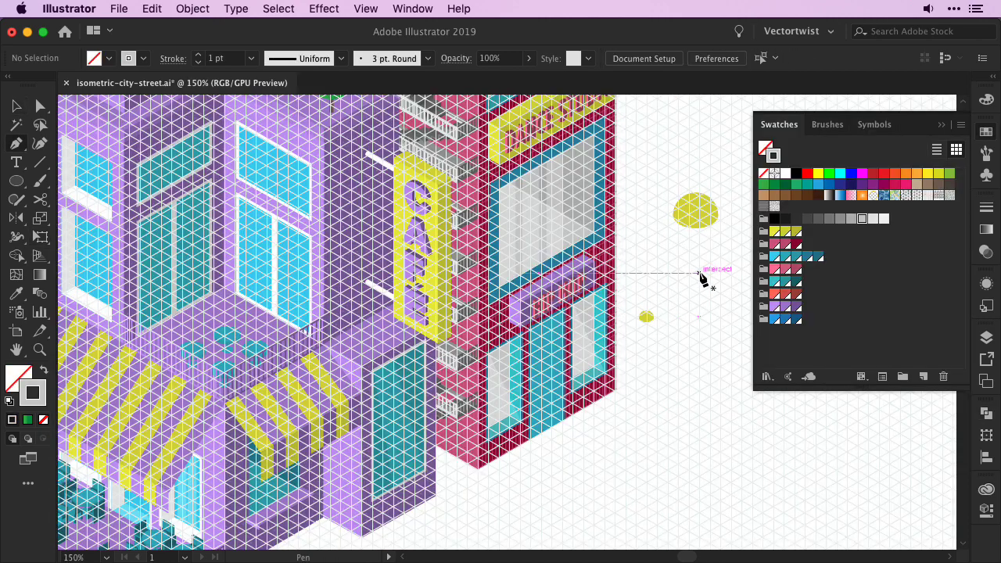
{"action": "left_click", "coordinate": [699, 269]}
{"action": "key", "text": "v"}
{"action": "left_click", "coordinate": [987, 208]}
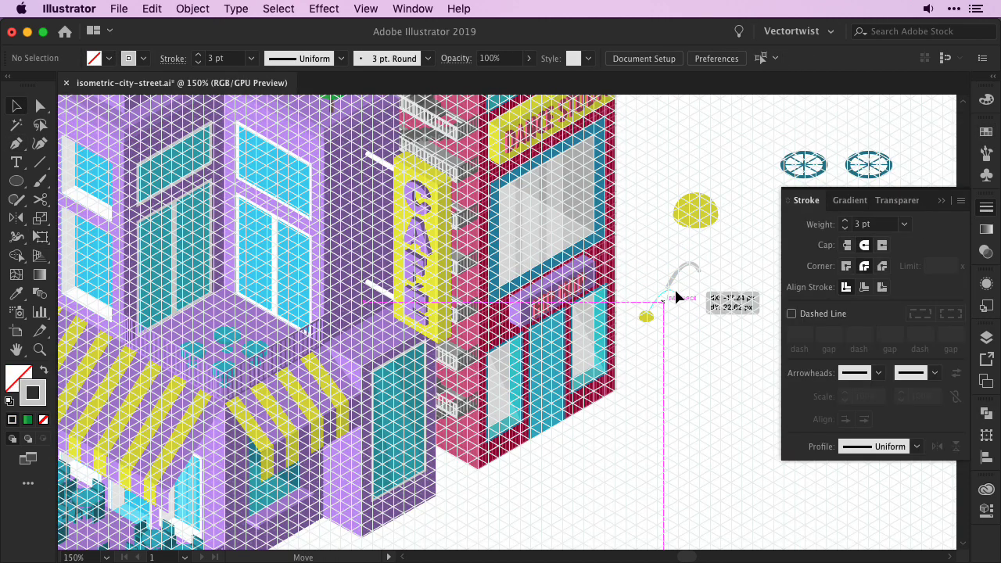
{"action": "mouse_move", "coordinate": [674, 287]}
{"action": "left_mouse_down"}
{"action": "mouse_move", "coordinate": [657, 313]}
{"action": "mouse_move", "coordinate": [633, 285]}
{"action": "left_mouse_up"}
{"action": "left_click", "coordinate": [636, 274]}
{"action": "key", "text": "ctrl+g"}
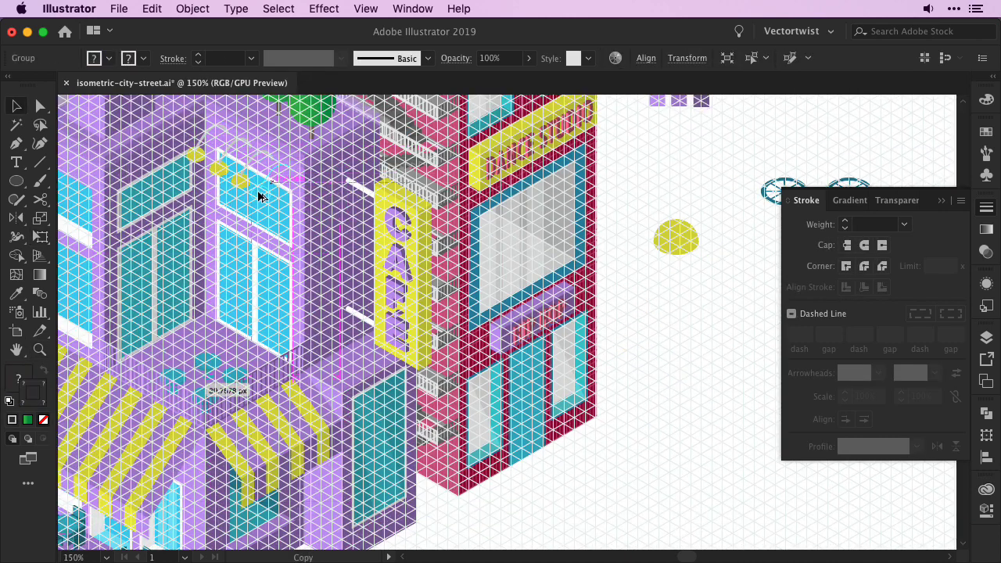
Step: Copy the lamp next to the CAFÉ sign and colour the copy yellow
{"action": "key", "text": "a"}
{"action": "left_click", "coordinate": [671, 318]}
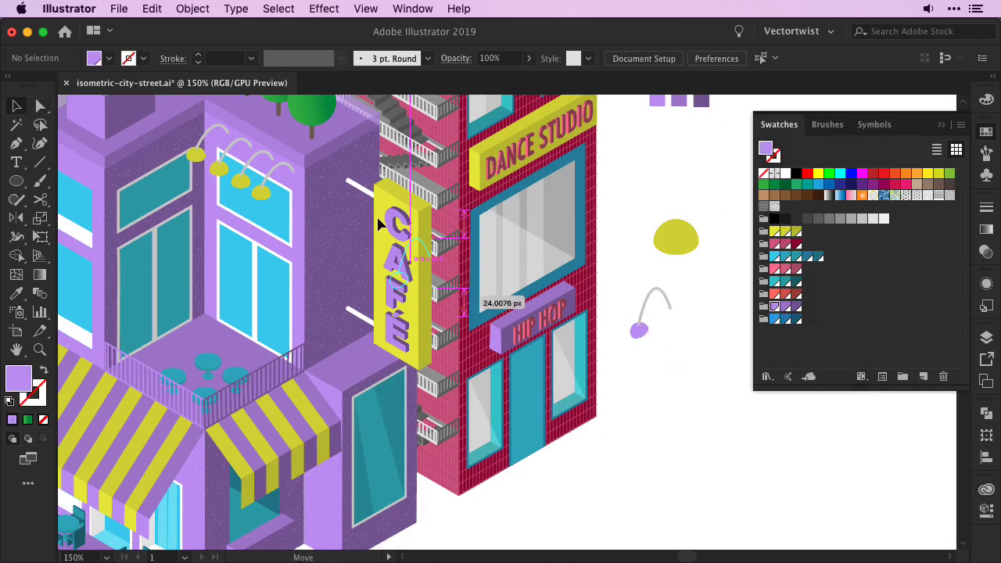
{"action": "left_click_drag", "start_coordinate": [378, 224], "coordinate": [373, 219]}
{"action": "left_click", "coordinate": [774, 232]}
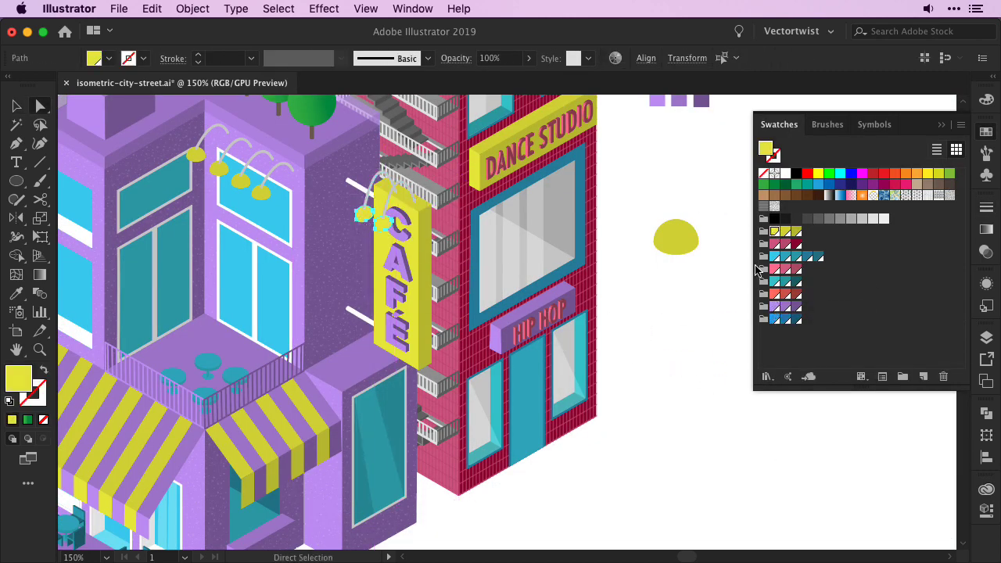
{"action": "key", "text": "v"}
{"action": "scroll", "coordinate": [719, 320], "scroll_direction": "up", "scroll_amount": 2}
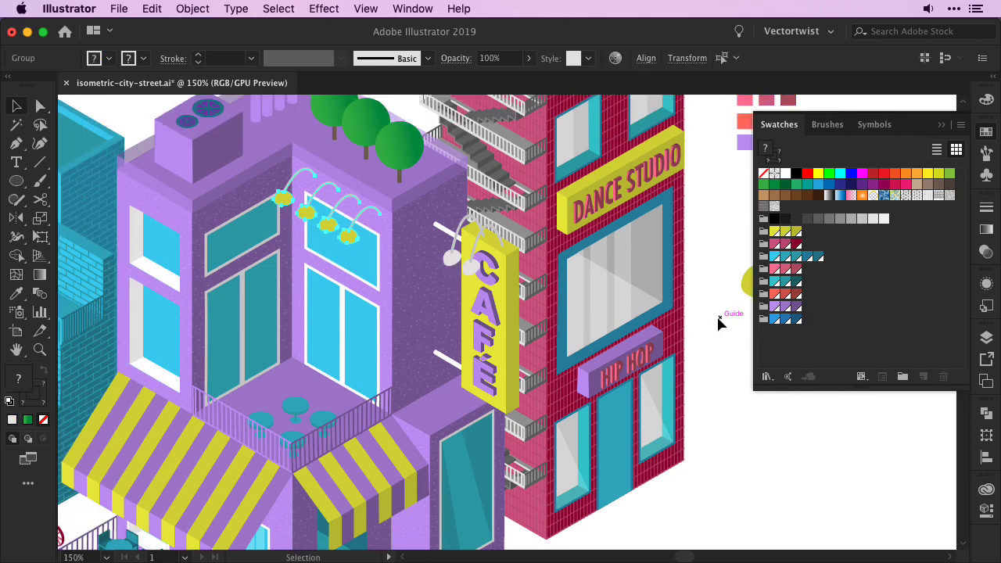
Step: Make a mirrored copy of the lamp group and move it above the next window
{"action": "left_click", "coordinate": [328, 220]}
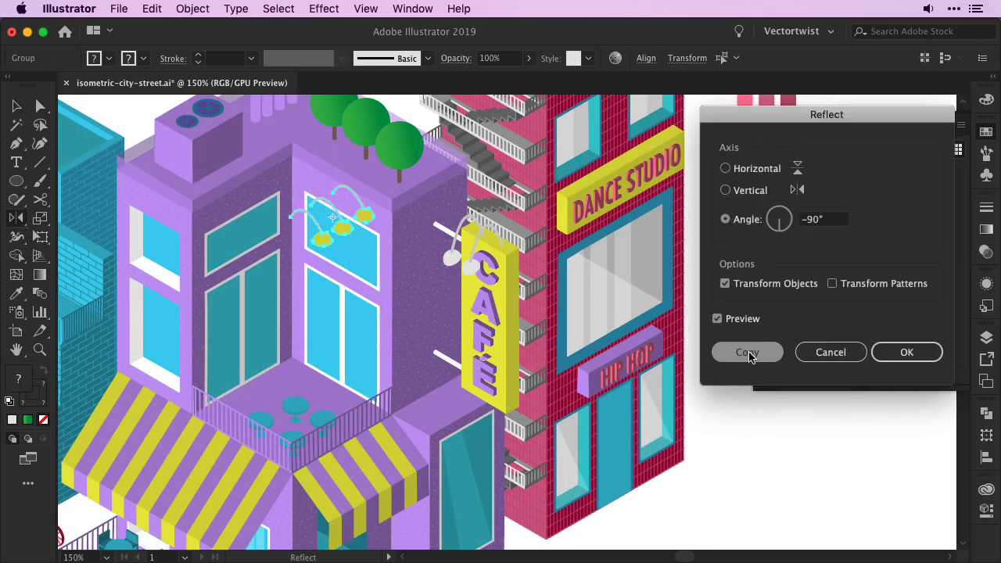
{"action": "left_click", "coordinate": [744, 351]}
{"action": "left_click_drag", "start_coordinate": [335, 218], "coordinate": [283, 217]}
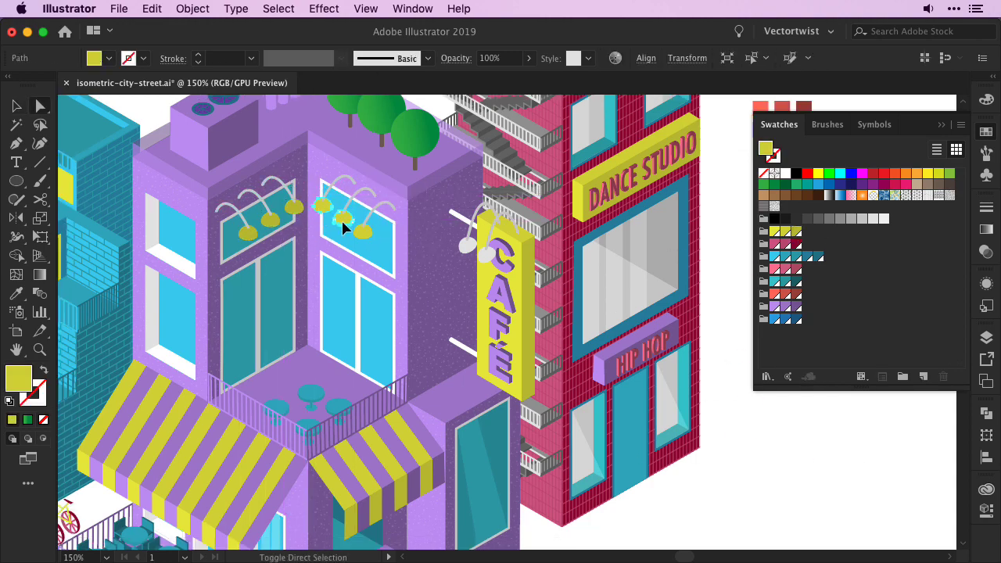
{"action": "scroll", "coordinate": [344, 225], "scroll_direction": "down", "scroll_amount": 3}
{"action": "left_click", "coordinate": [443, 137]}
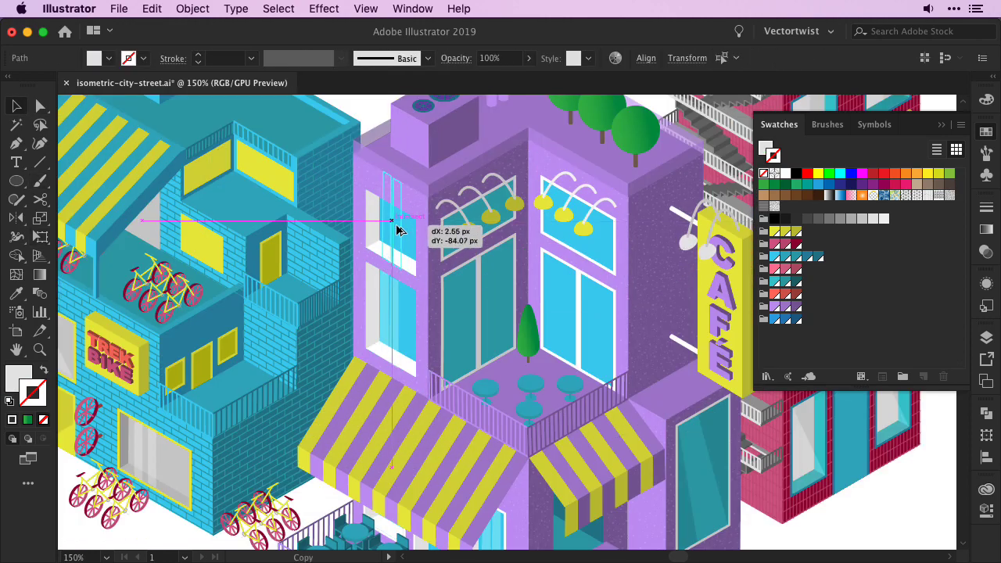
Step: Duplicate the café window panel upward and another copy down near the door
{"action": "left_click_drag", "start_coordinate": [383, 319], "coordinate": [401, 190]}
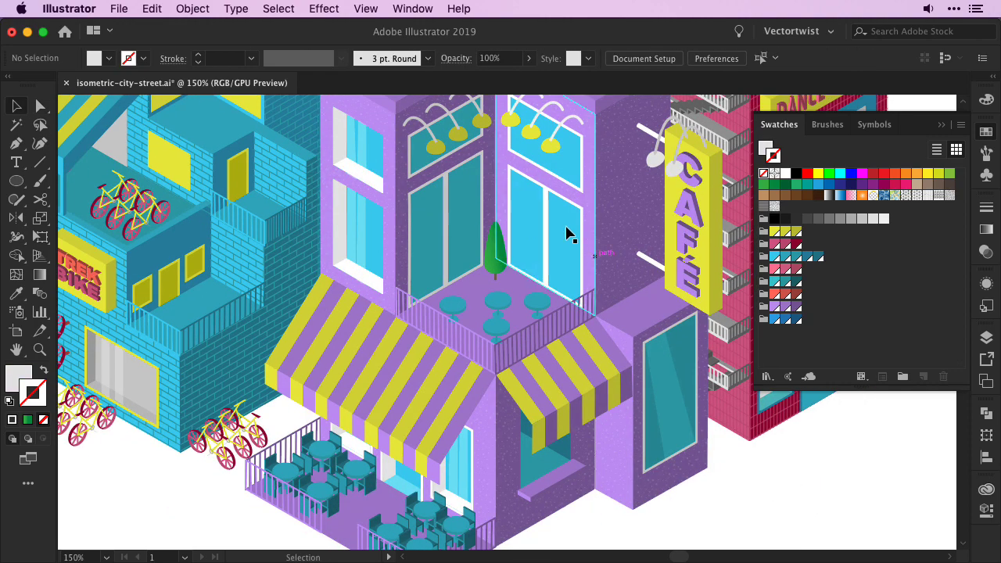
{"action": "left_click_drag", "start_coordinate": [419, 274], "coordinate": [426, 199]}
{"action": "key", "text": "a"}
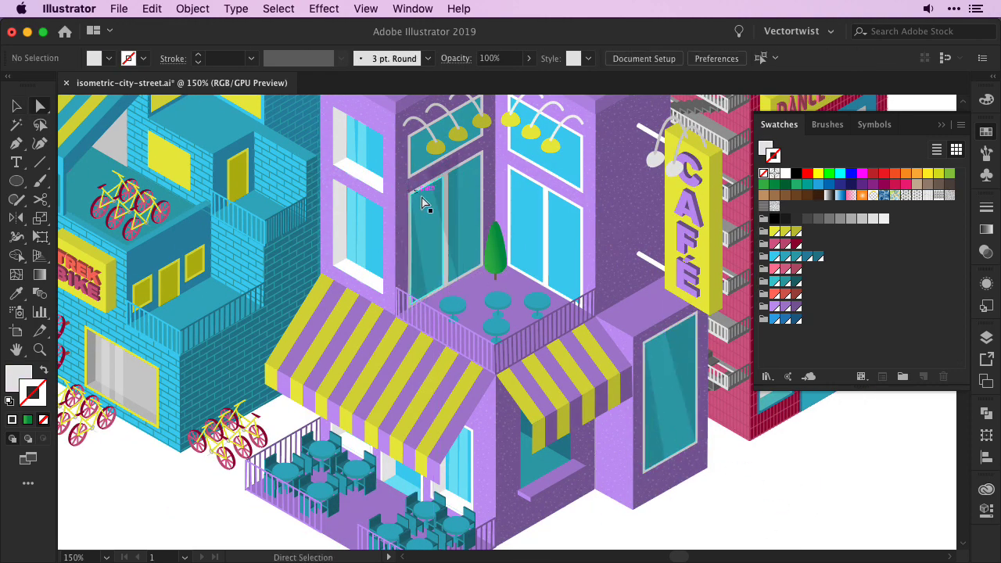
{"action": "left_click", "coordinate": [451, 189]}
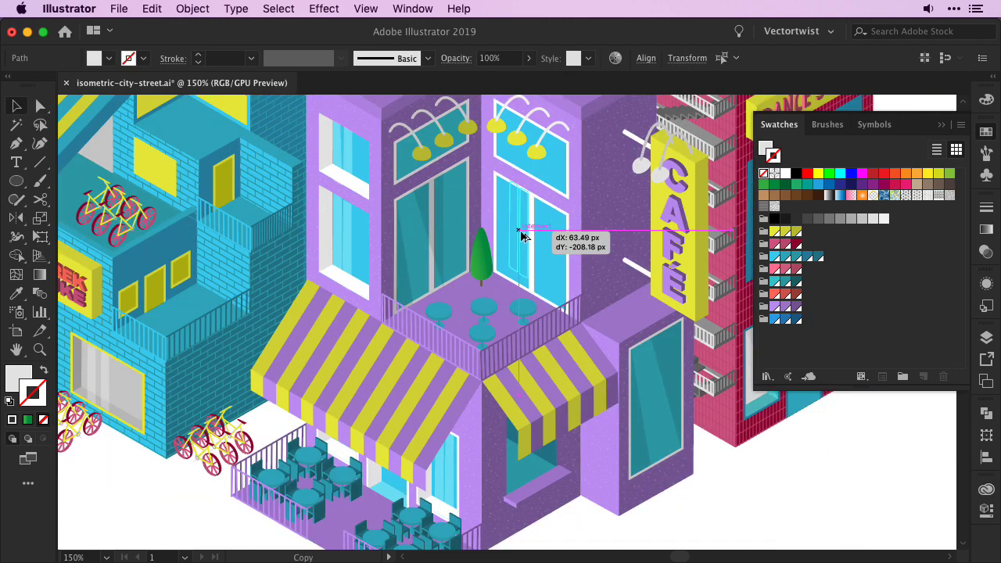
{"action": "left_click_drag", "start_coordinate": [522, 236], "coordinate": [506, 240]}
{"action": "key", "text": "ctrl+shift+a"}
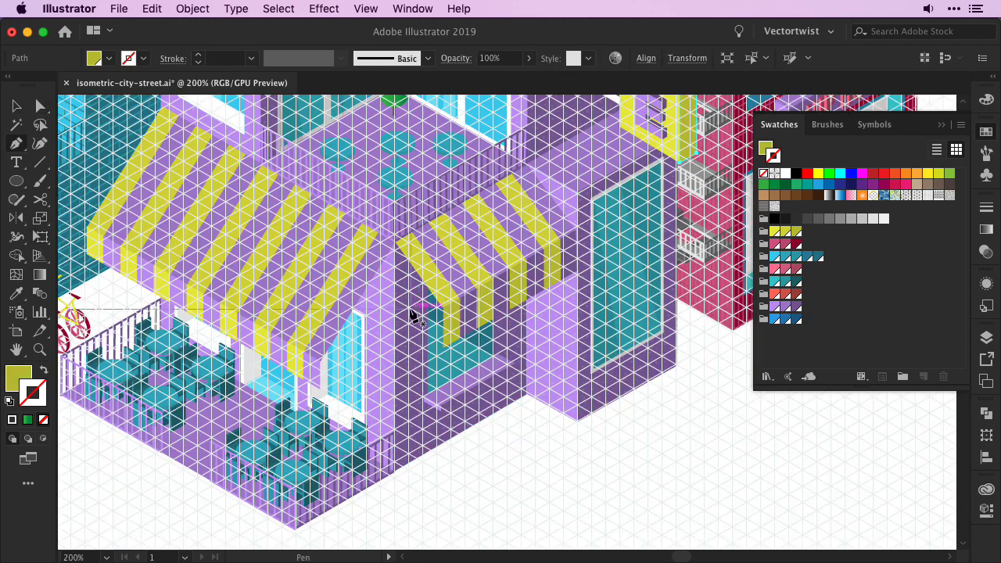
Step: Draw a closed yellow isometric slab and move it beside the lower awning
{"action": "left_click_drag", "start_coordinate": [411, 311], "coordinate": [448, 382]}
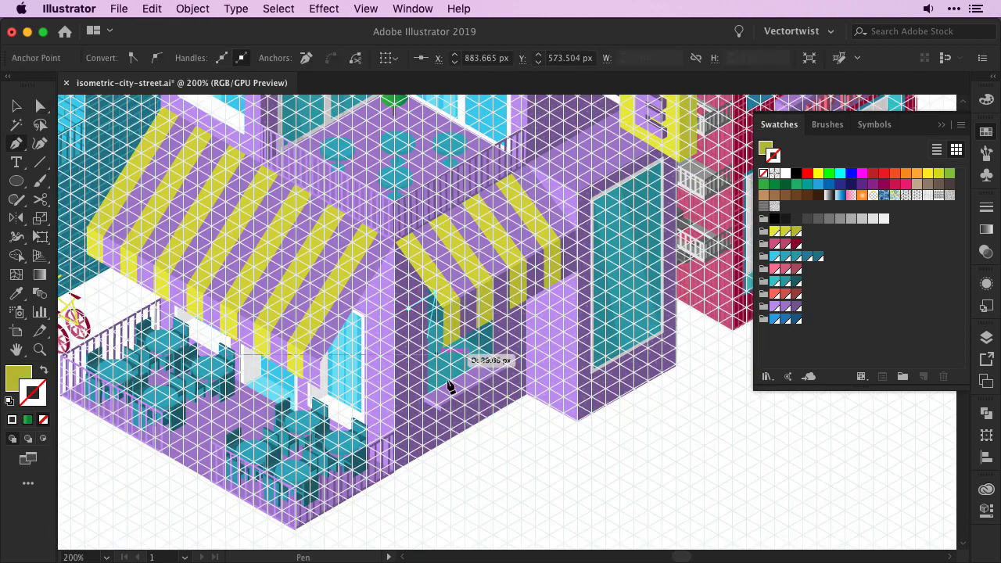
{"action": "left_click", "coordinate": [409, 315]}
{"action": "key", "text": "a"}
{"action": "key", "text": "a"}
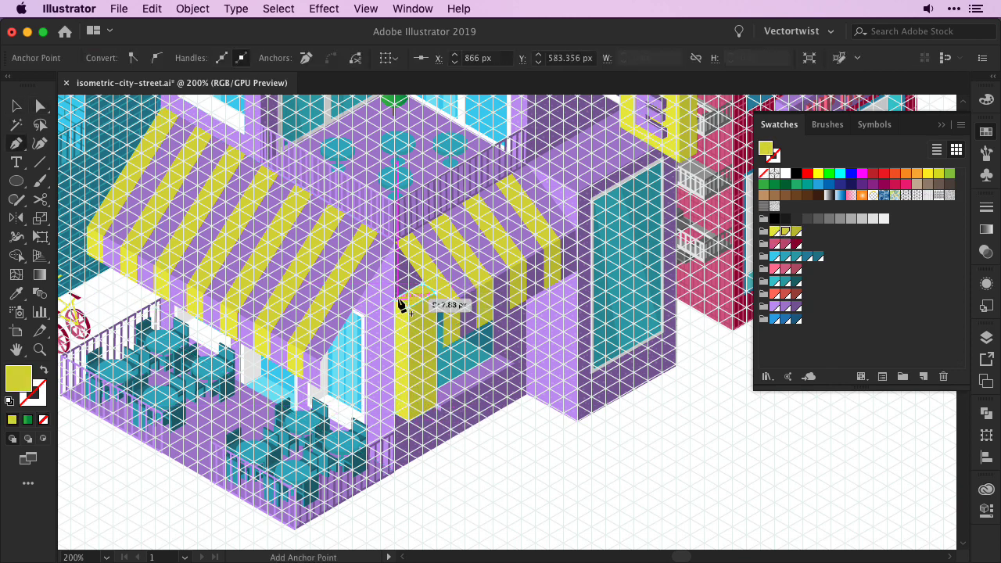
{"action": "mouse_move", "coordinate": [402, 302]}
{"action": "left_mouse_down"}
{"action": "mouse_move", "coordinate": [664, 425]}
{"action": "mouse_move", "coordinate": [522, 442]}
{"action": "mouse_move", "coordinate": [408, 347]}
{"action": "left_mouse_up"}
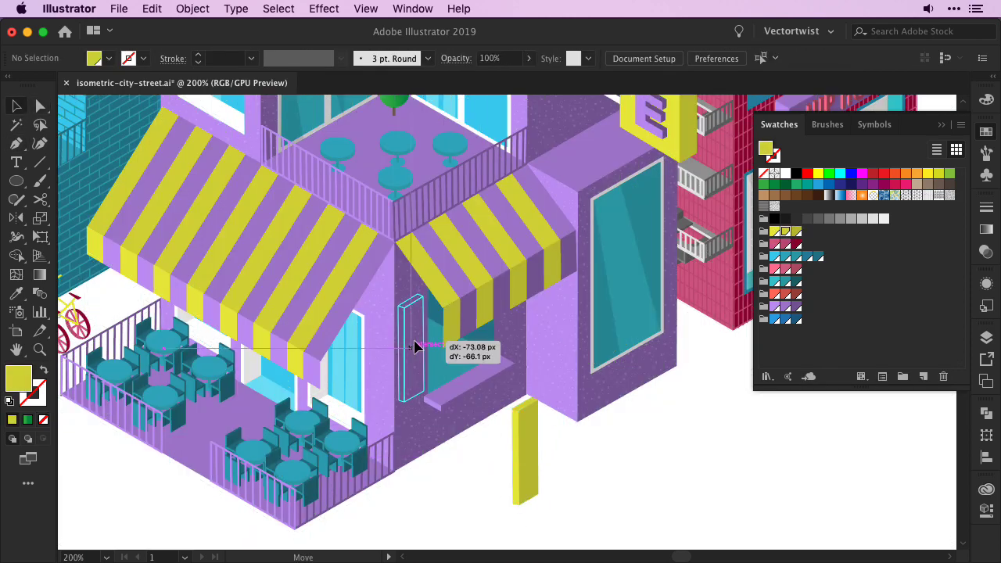
Step: Type OPEN with its letters stacked vertically on separate lines
{"action": "key", "text": "t"}
{"action": "left_click", "coordinate": [544, 477]}
{"action": "type", "text": "OPEN"}
{"action": "key", "text": "Return"}
{"action": "key", "text": "Right"}
{"action": "key", "text": "Return"}
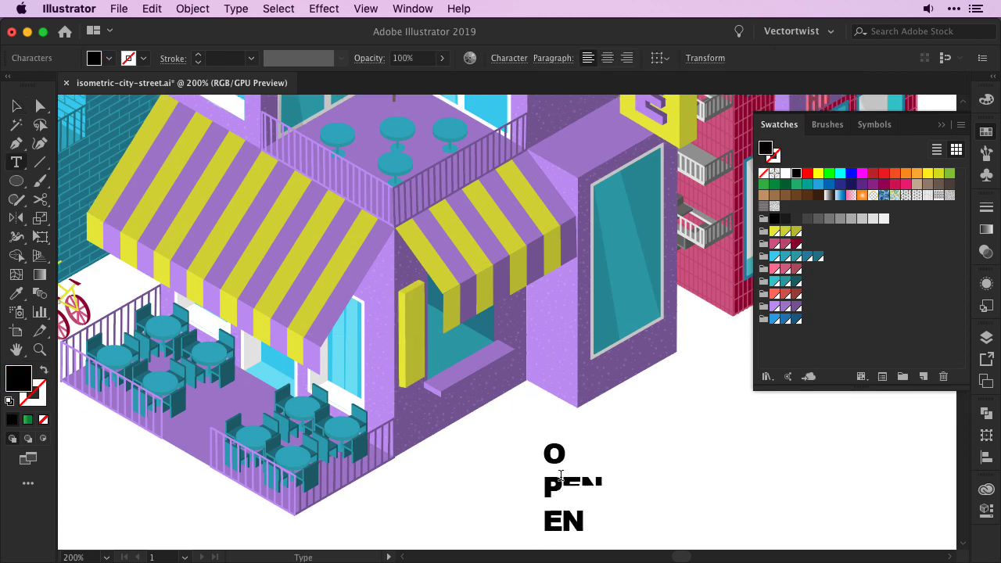
{"action": "key", "text": "Right"}
{"action": "key", "text": "Return"}
{"action": "key", "text": "Escape"}
Step: Set the OPEN text to Noteworthy Light with a teal fill
{"action": "key", "text": "super+equal"}
{"action": "left_click", "coordinate": [541, 344]}
{"action": "left_click", "coordinate": [508, 58]}
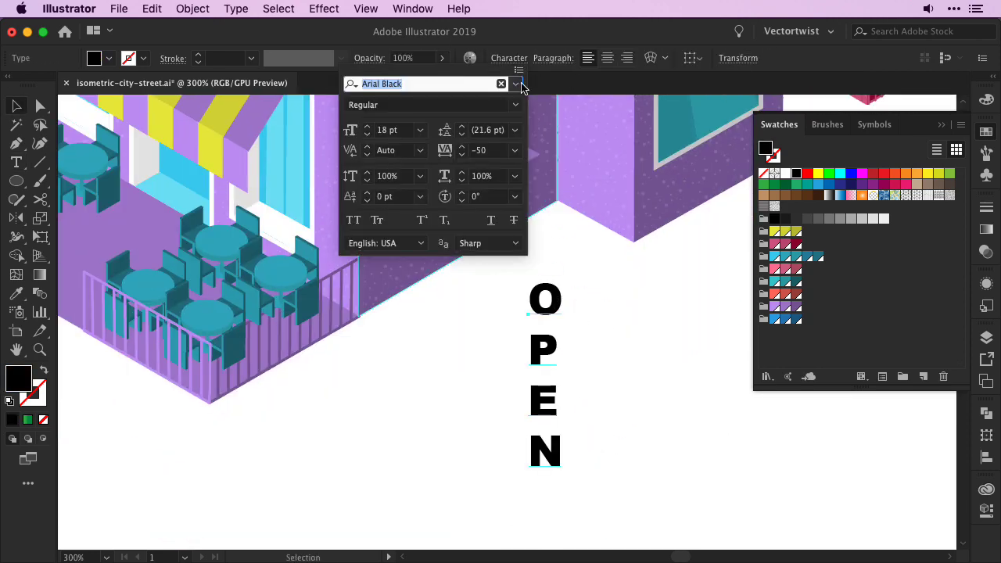
{"action": "left_click", "coordinate": [516, 84]}
{"action": "left_click", "coordinate": [602, 234]}
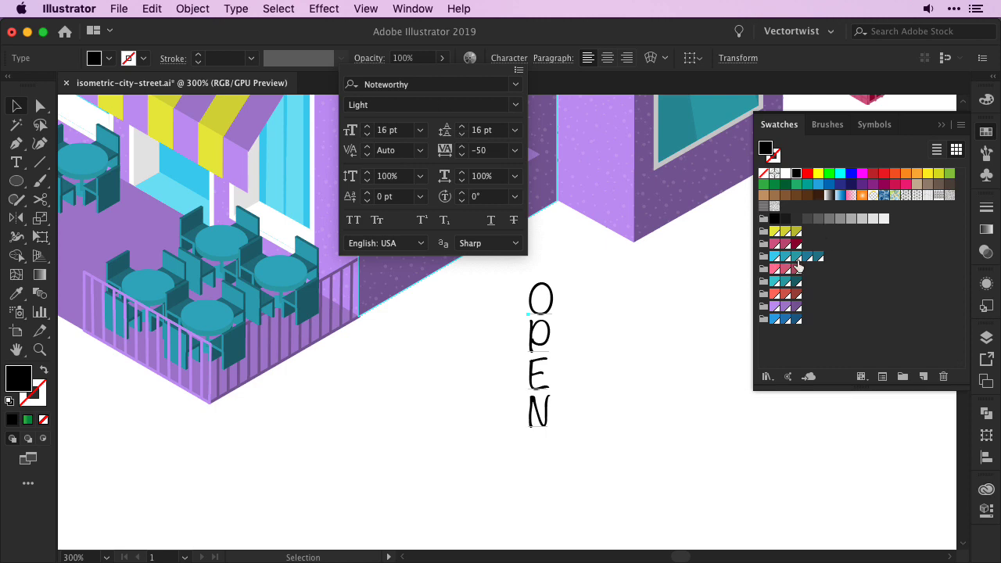
{"action": "left_click", "coordinate": [796, 258]}
{"action": "scroll", "coordinate": [634, 376], "scroll_direction": "up", "scroll_amount": 2}
Step: Extrude OPEN in 3D, Isometric Right, depth 2 pt, with diffuse shading
{"action": "left_click", "coordinate": [324, 8]}
{"action": "left_click", "coordinate": [326, 61]}
{"action": "left_click", "coordinate": [313, 344]}
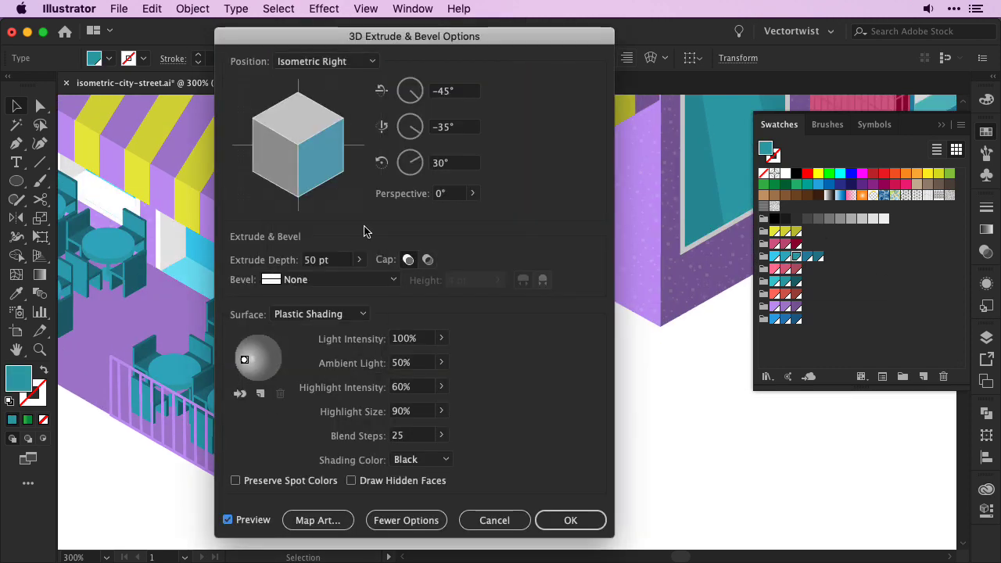
{"action": "left_click_drag", "start_coordinate": [414, 36], "coordinate": [274, 34]}
{"action": "type", "text": "2"}
{"action": "key", "text": "Tab"}
{"action": "left_click", "coordinate": [222, 311]}
{"action": "left_click", "coordinate": [222, 319]}
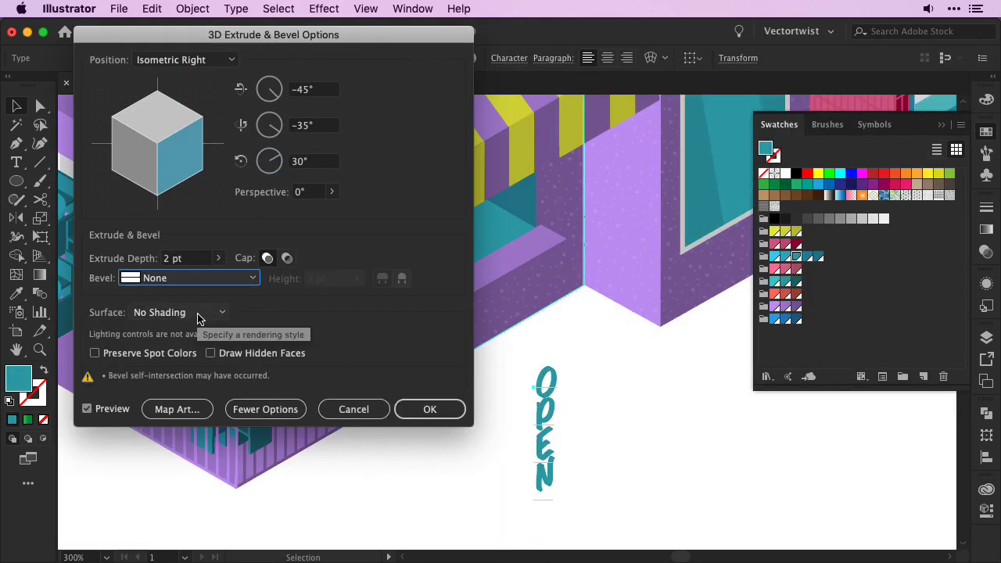
{"action": "left_click", "coordinate": [197, 312]}
{"action": "left_click", "coordinate": [197, 326]}
{"action": "left_click", "coordinate": [429, 535]}
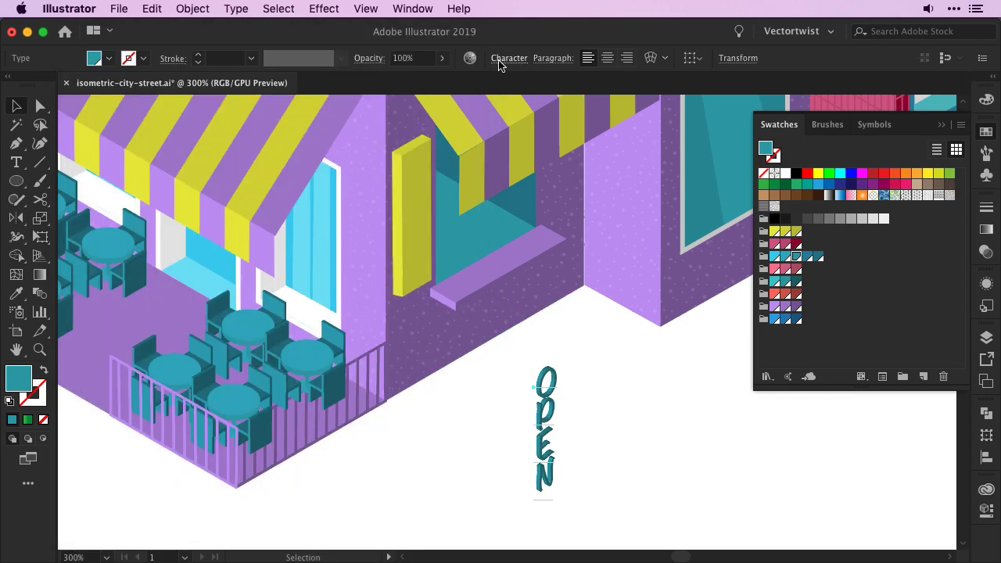
Step: Move the OPEN sign onto the yellow slab beside the café awning
{"action": "left_click", "coordinate": [509, 58]}
{"action": "left_click_drag", "start_coordinate": [563, 473], "coordinate": [435, 260]}
{"action": "left_click", "coordinate": [570, 373]}
{"action": "key", "text": "ctrl+minus"}
{"action": "left_click_drag", "start_coordinate": [570, 373], "coordinate": [671, 394]}
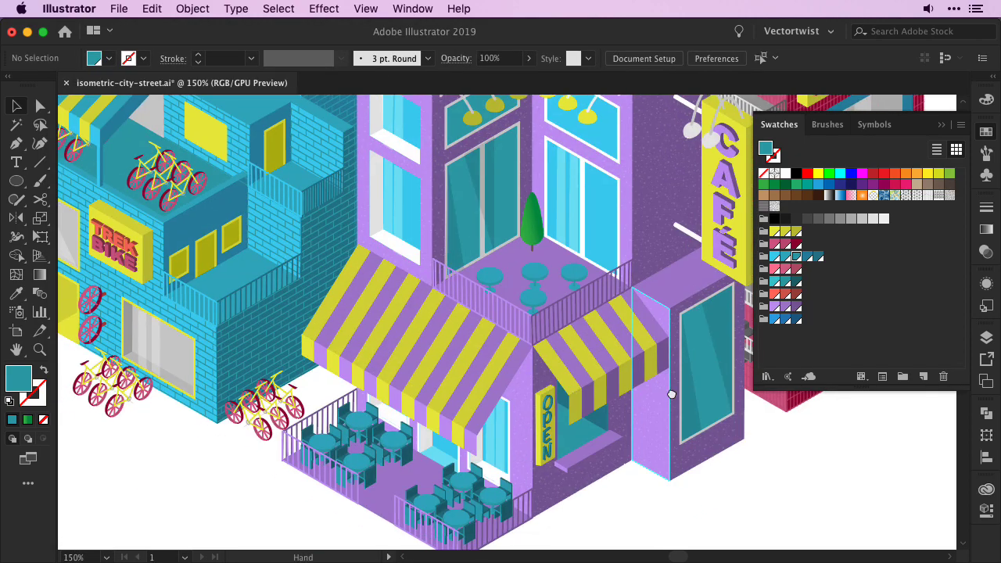
Step: Move the tree group onto the bike store's blue rooftop and arrange the trees
{"action": "scroll", "coordinate": [509, 321], "scroll_direction": "up", "scroll_amount": 8}
{"action": "scroll", "coordinate": [508, 321], "scroll_direction": "left", "scroll_amount": 2}
{"action": "left_click", "coordinate": [986, 337]}
{"action": "left_click", "coordinate": [880, 323]}
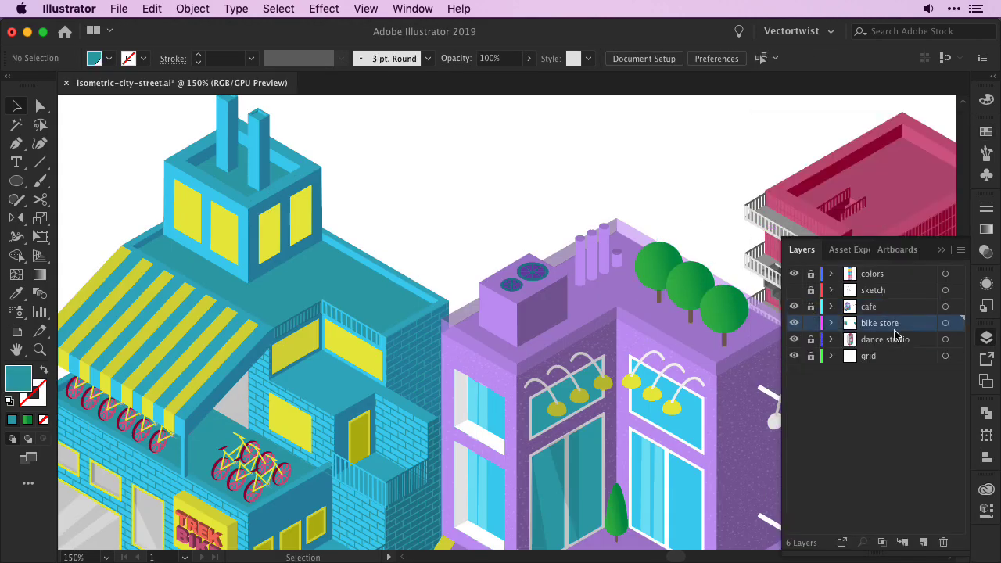
{"action": "mouse_move", "coordinate": [650, 259]}
{"action": "left_mouse_down"}
{"action": "mouse_move", "coordinate": [325, 229]}
{"action": "mouse_move", "coordinate": [336, 258]}
{"action": "left_mouse_up"}
{"action": "left_click_drag", "start_coordinate": [402, 279], "coordinate": [358, 230]}
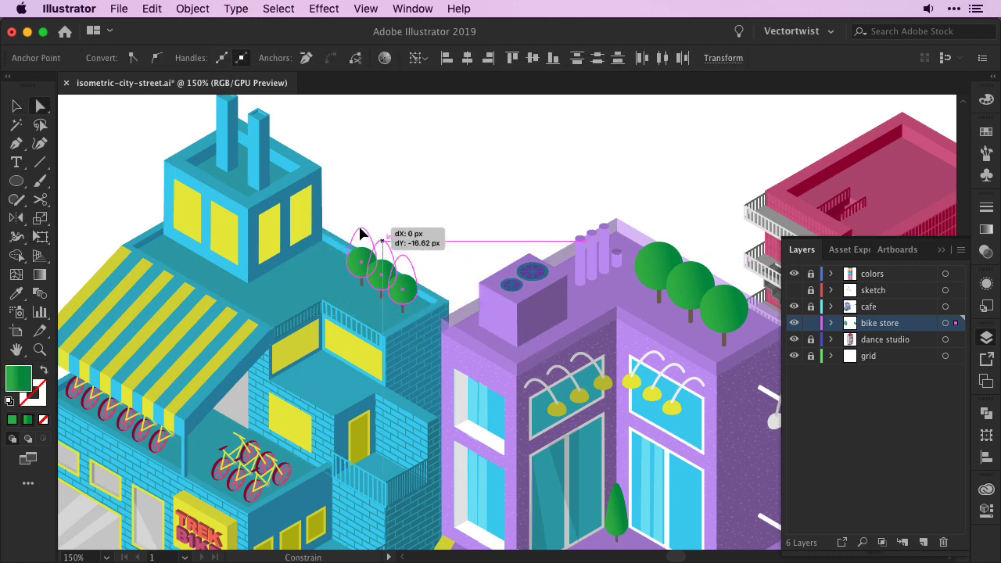
{"action": "scroll", "coordinate": [436, 236], "scroll_direction": "left", "scroll_amount": 3}
{"action": "left_click_drag", "start_coordinate": [436, 236], "coordinate": [464, 247]}
{"action": "scroll", "coordinate": [462, 196], "scroll_direction": "up", "scroll_amount": 5}
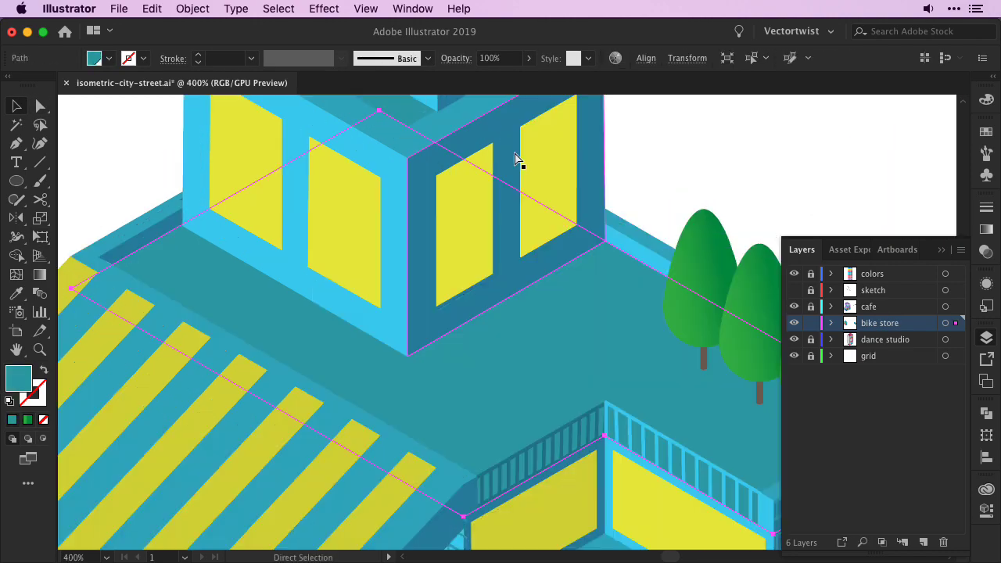
Step: Copy a railing to the rooftop's upper-left edge and blend it with the original railing
{"action": "left_click", "coordinate": [626, 487]}
{"action": "left_click_drag", "start_coordinate": [678, 448], "coordinate": [254, 171]}
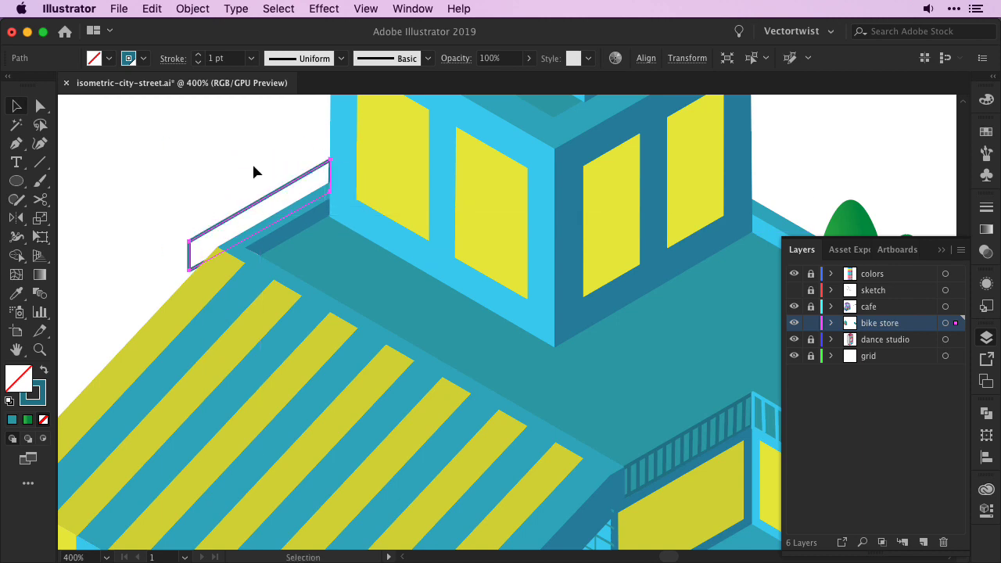
{"action": "left_click", "coordinate": [262, 213]}
{"action": "left_click", "coordinate": [668, 454], "text": "shift"}
{"action": "key", "text": "ctrl+alt+b"}
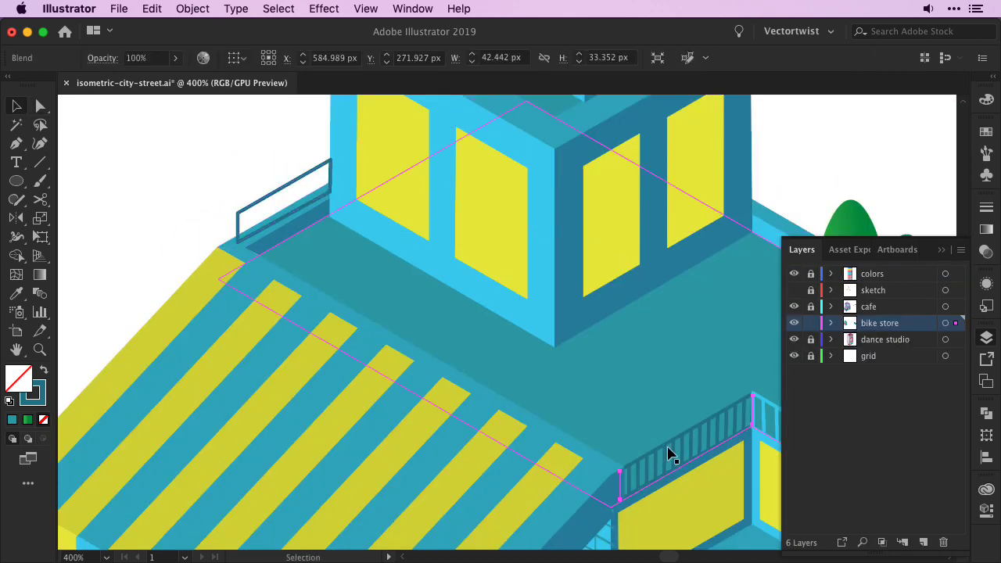
{"action": "left_click_drag", "start_coordinate": [193, 249], "coordinate": [194, 247]}
{"action": "key", "text": "a"}
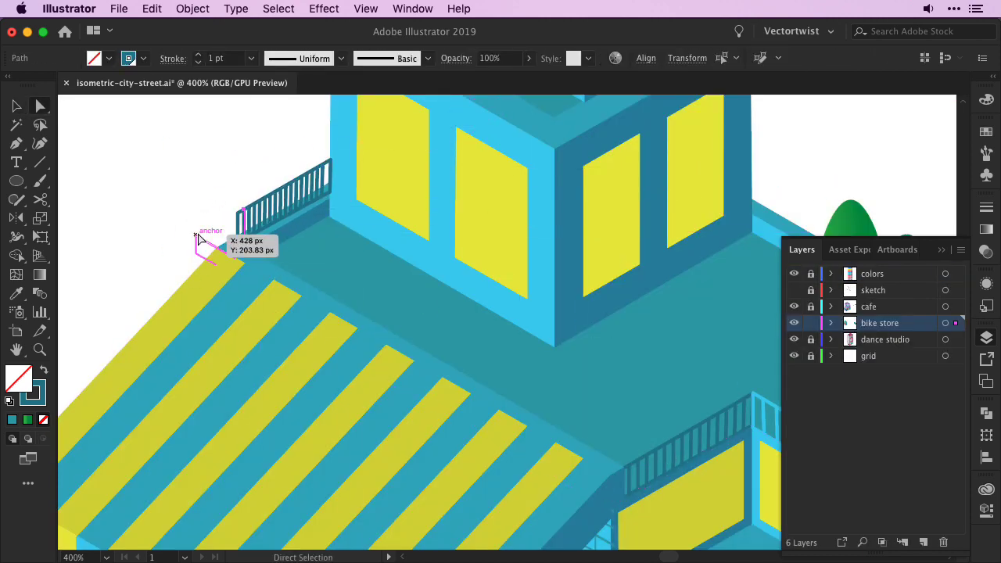
{"action": "double_click", "coordinate": [39, 292]}
{"action": "left_click", "coordinate": [306, 163]}
Step: Stretch a railing copy along the rooftop edge with 10 blend steps and matching end posts
{"action": "key", "text": "v"}
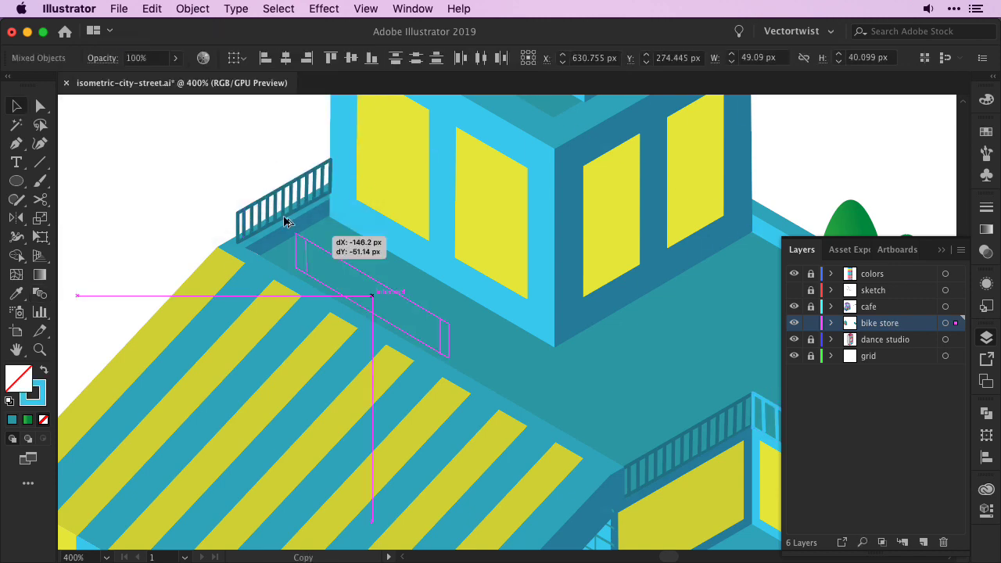
{"action": "left_click_drag", "start_coordinate": [688, 380], "coordinate": [237, 232]}
{"action": "scroll", "coordinate": [175, 219], "scroll_direction": "right", "scroll_amount": 2}
{"action": "key", "text": "a"}
{"action": "left_click_drag", "start_coordinate": [355, 317], "coordinate": [583, 457]}
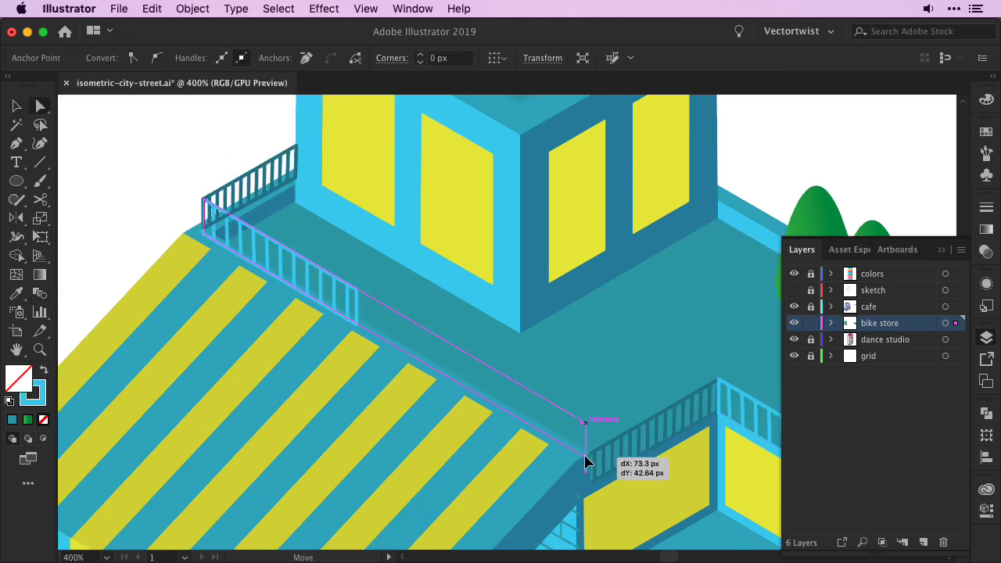
{"action": "double_click", "coordinate": [40, 293]}
{"action": "type", "text": "10"}
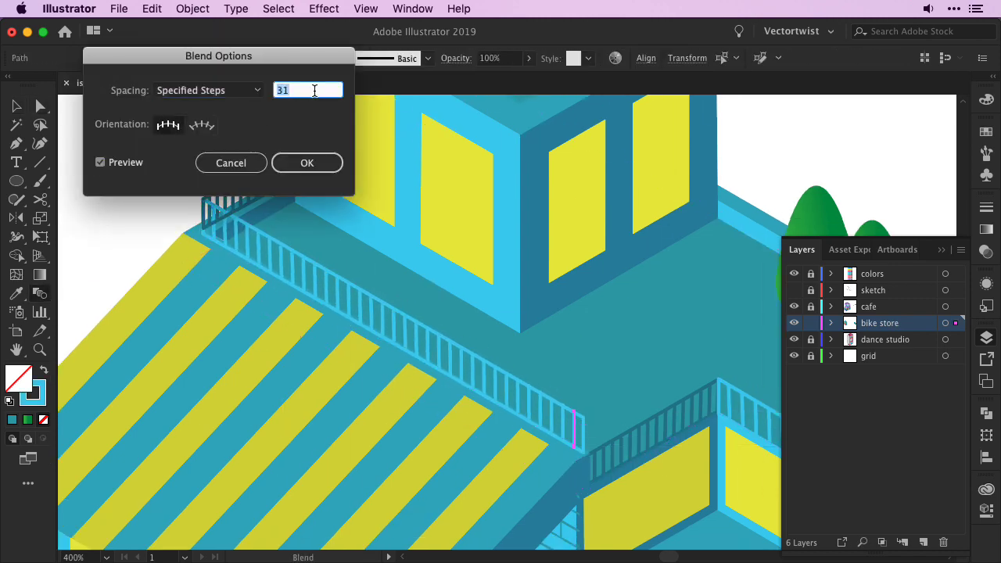
{"action": "key", "text": "Return"}
{"action": "key", "text": "a"}
{"action": "left_click_drag", "start_coordinate": [504, 269], "coordinate": [505, 231]}
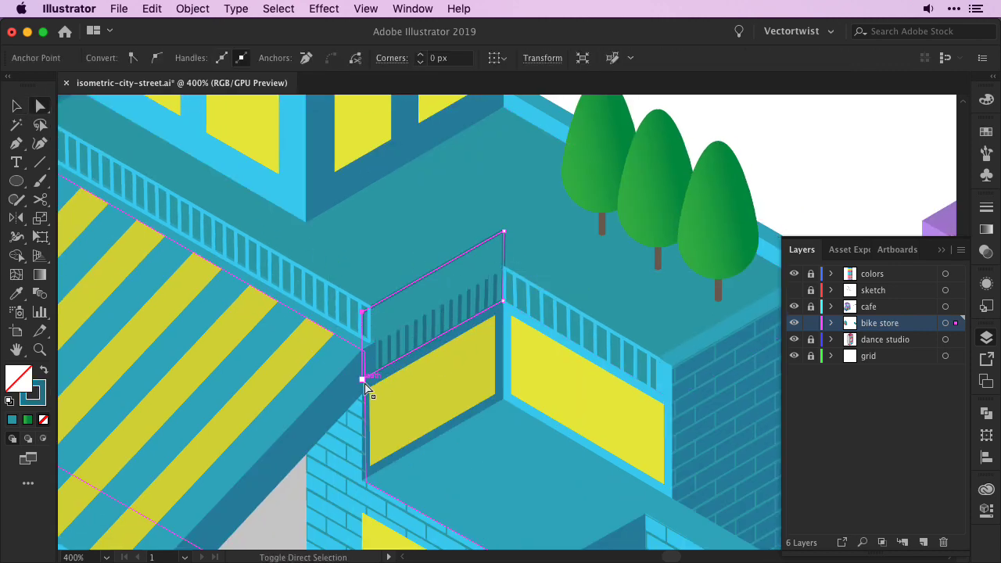
{"action": "left_click_drag", "start_coordinate": [368, 380], "coordinate": [387, 332]}
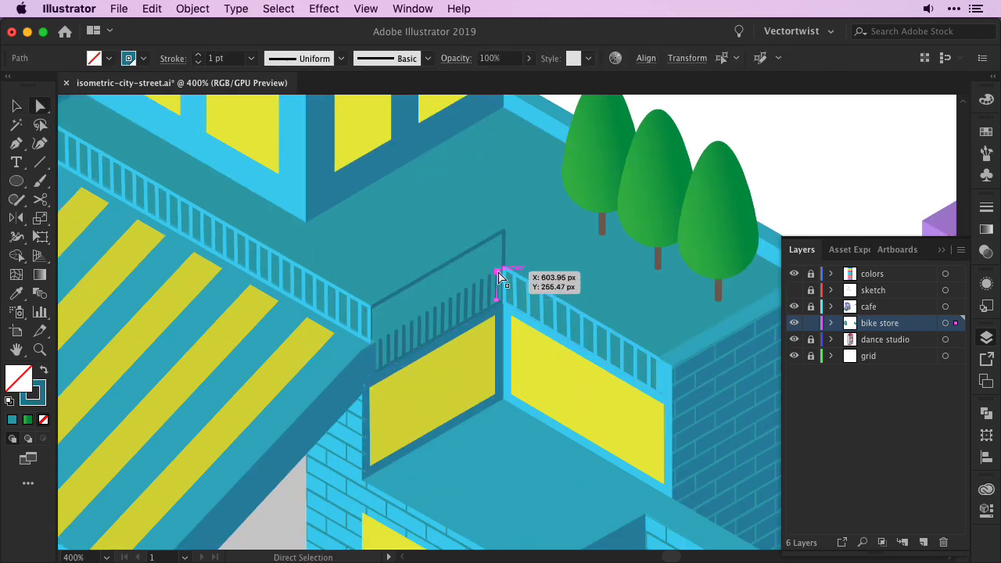
{"action": "left_click_drag", "start_coordinate": [508, 279], "coordinate": [514, 313]}
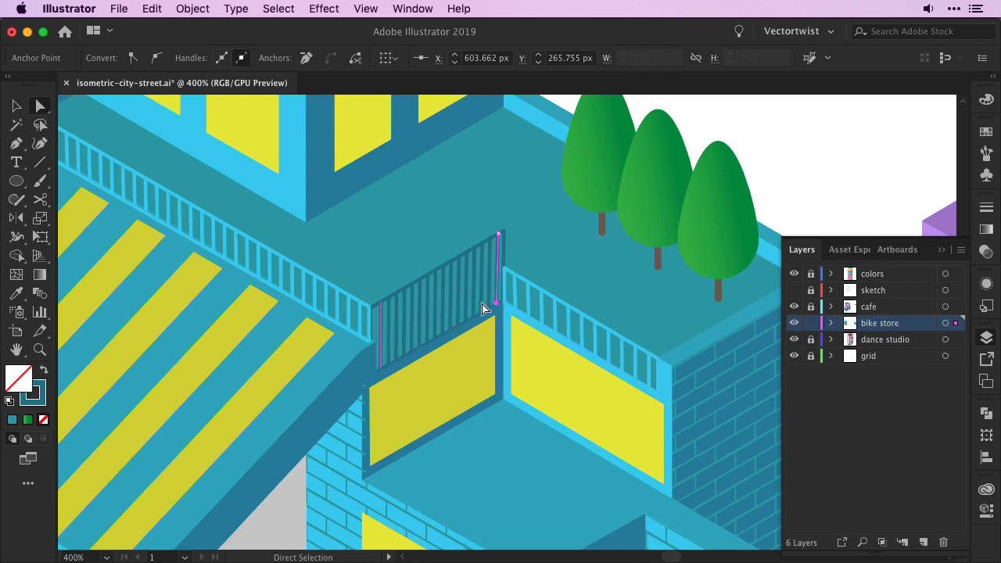
{"action": "key", "text": "super+minus"}
{"action": "left_click", "coordinate": [726, 186]}
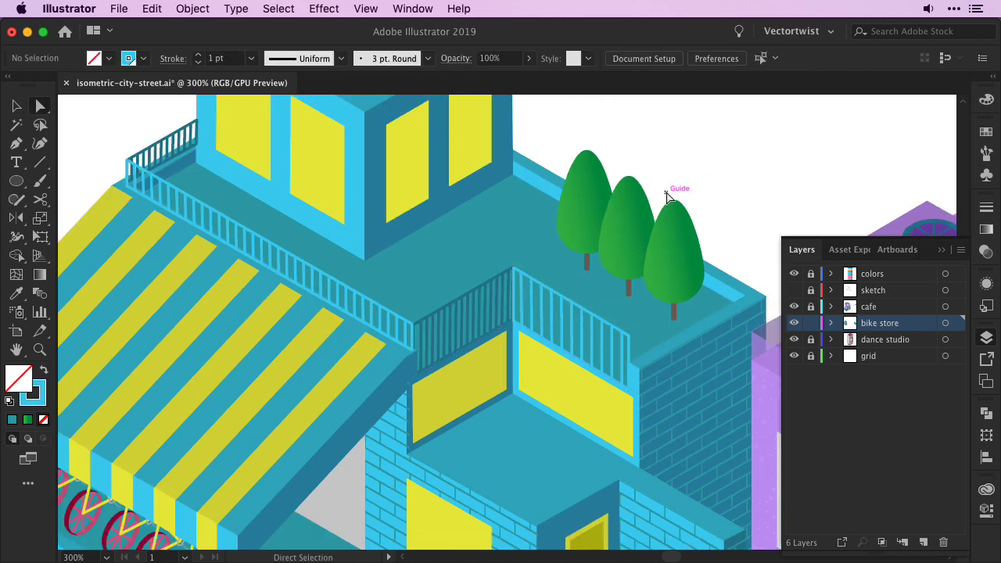
Step: Copy the railing end to the roof's lower corner and blend the right rooftop railing
{"action": "key", "text": "v"}
{"action": "left_click", "coordinate": [351, 293]}
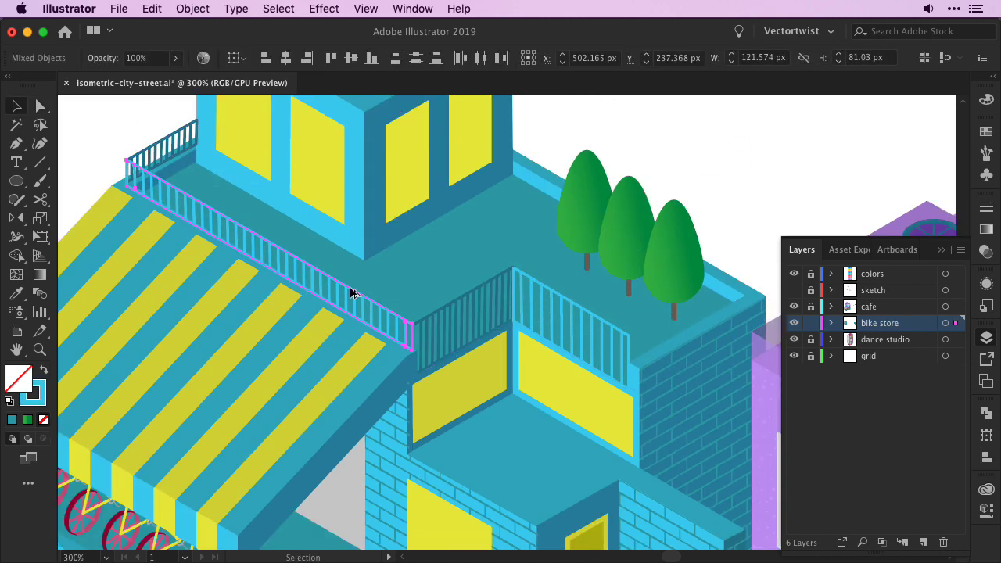
{"action": "left_click_drag", "start_coordinate": [698, 240], "coordinate": [698, 240]}
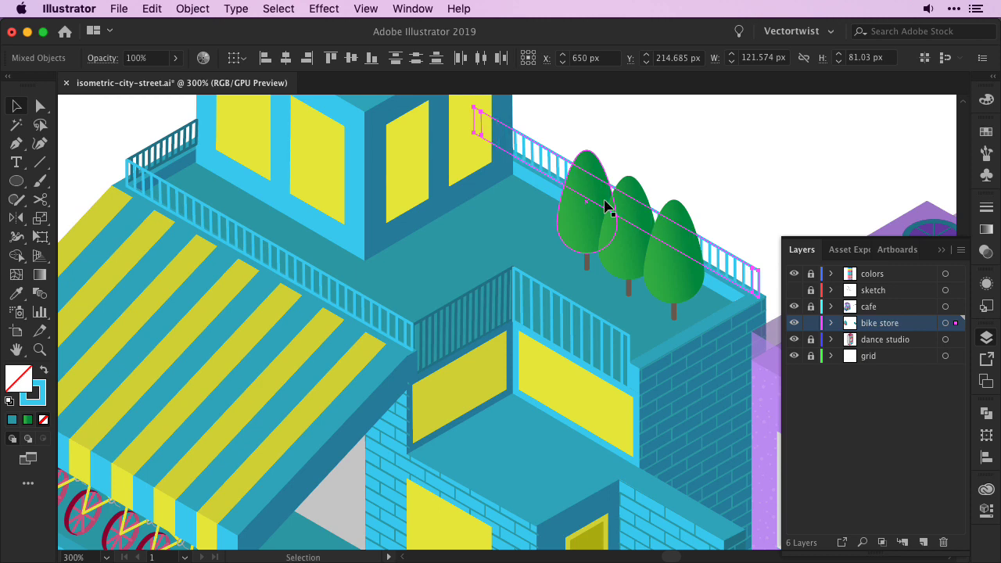
{"action": "left_click", "coordinate": [464, 313]}
{"action": "left_click", "coordinate": [190, 137]}
{"action": "left_click_drag", "start_coordinate": [755, 288], "coordinate": [648, 365]}
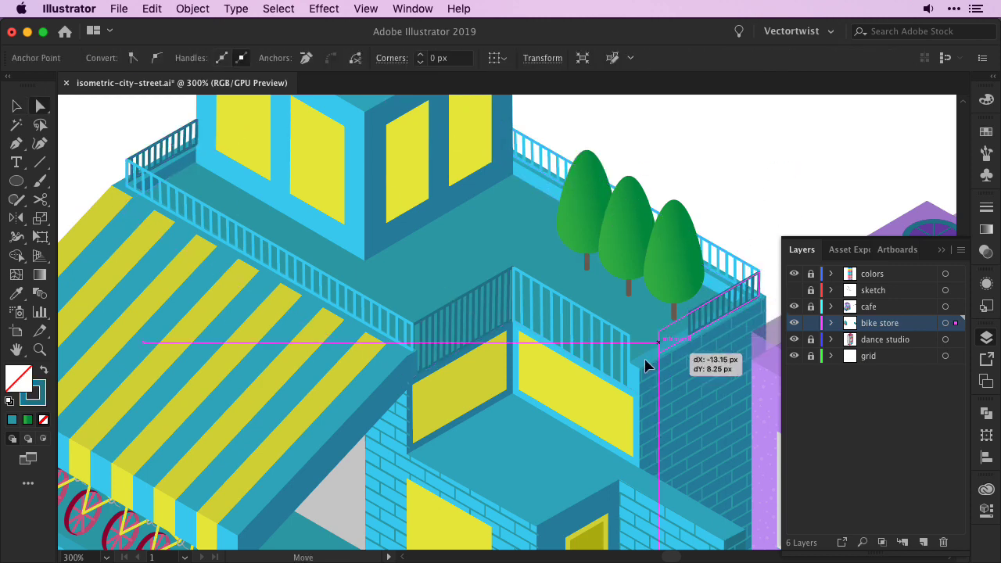
{"action": "key", "text": "super+alt+b"}
{"action": "key", "text": "Return"}
{"action": "left_click", "coordinate": [748, 178]}
Step: Build the middle balcony railing as a 12-step blend fitted along the balcony edge
{"action": "scroll", "coordinate": [750, 178], "scroll_direction": "down", "scroll_amount": 5}
{"action": "scroll", "coordinate": [750, 178], "scroll_direction": "right", "scroll_amount": 5}
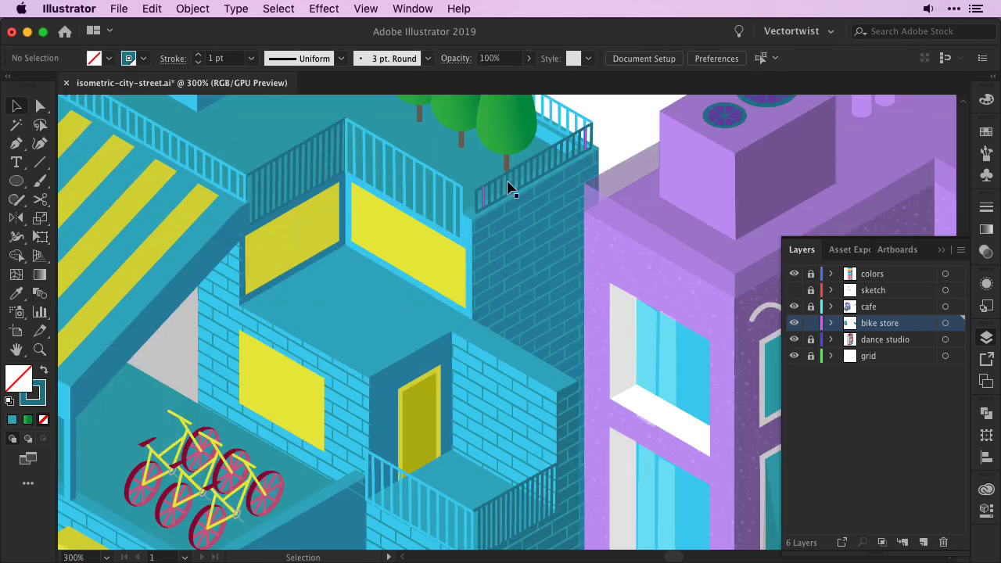
{"action": "left_click_drag", "start_coordinate": [530, 168], "coordinate": [374, 362]}
{"action": "key", "text": "a"}
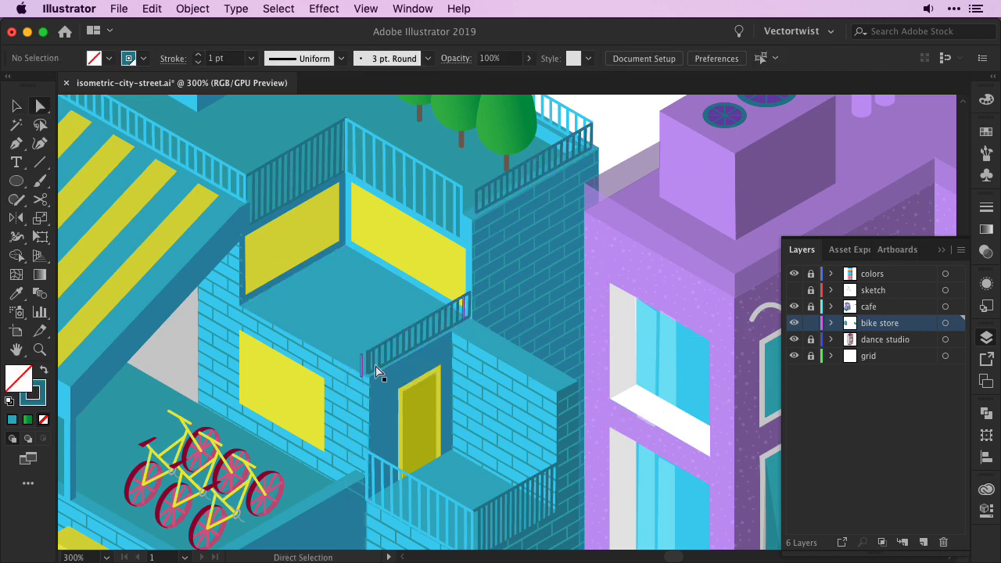
{"action": "left_click", "coordinate": [385, 351]}
{"action": "key", "text": "super+alt+b"}
{"action": "key", "text": "Return"}
{"action": "key", "text": "b"}
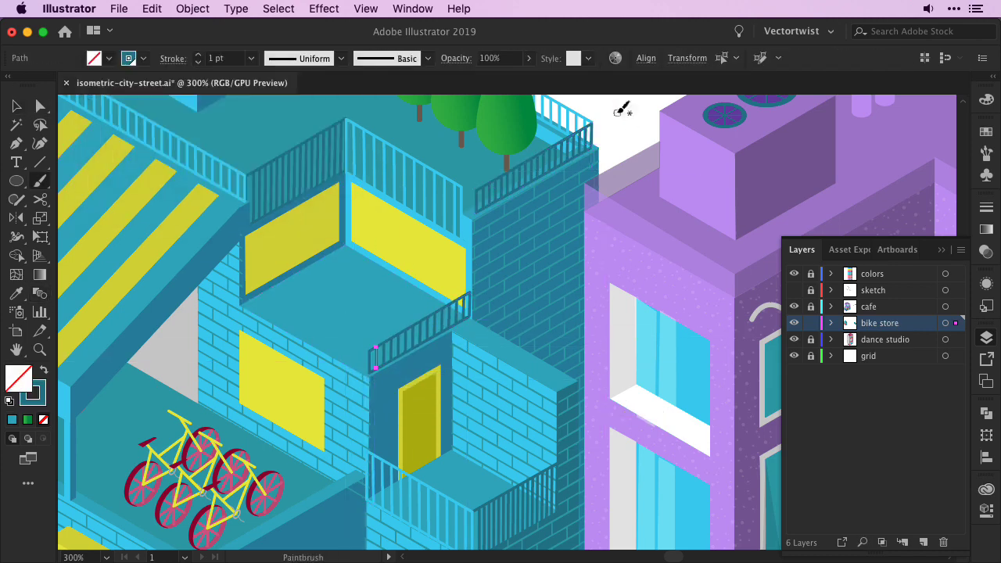
{"action": "left_click_drag", "start_coordinate": [367, 361], "coordinate": [84, 197]}
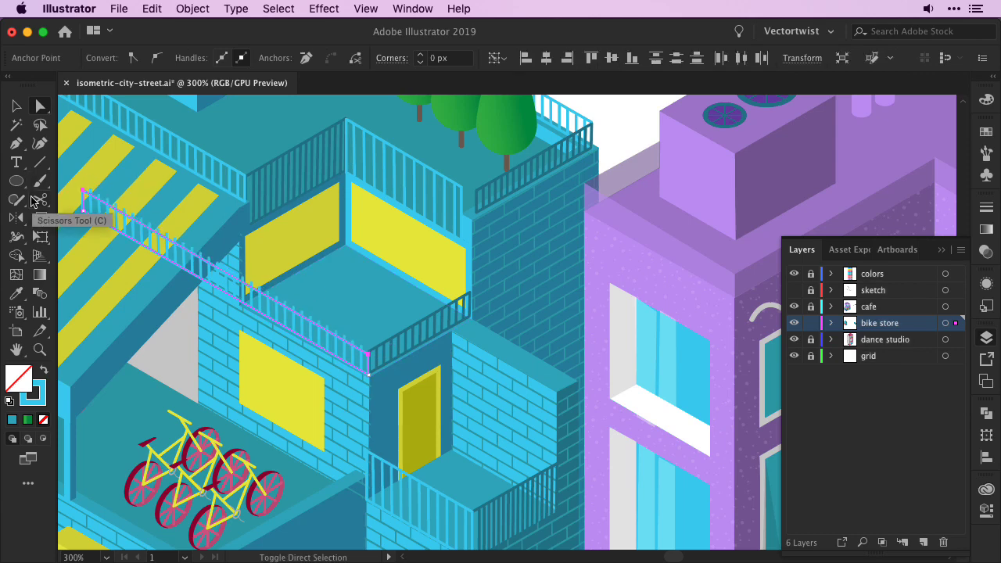
{"action": "key", "text": "a"}
{"action": "left_click", "coordinate": [234, 336]}
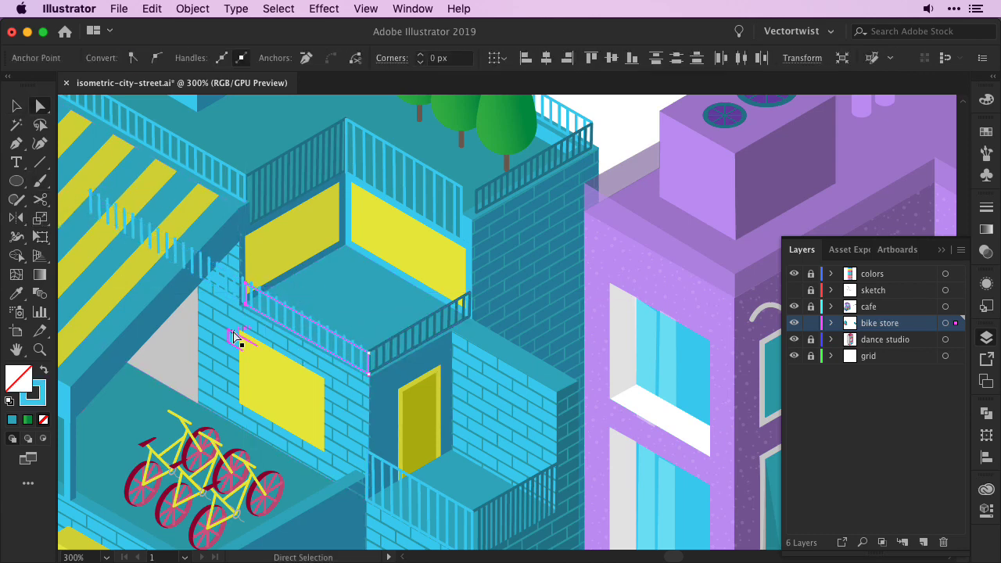
{"action": "left_click_drag", "start_coordinate": [84, 197], "coordinate": [317, 282]}
{"action": "left_click", "coordinate": [341, 344]}
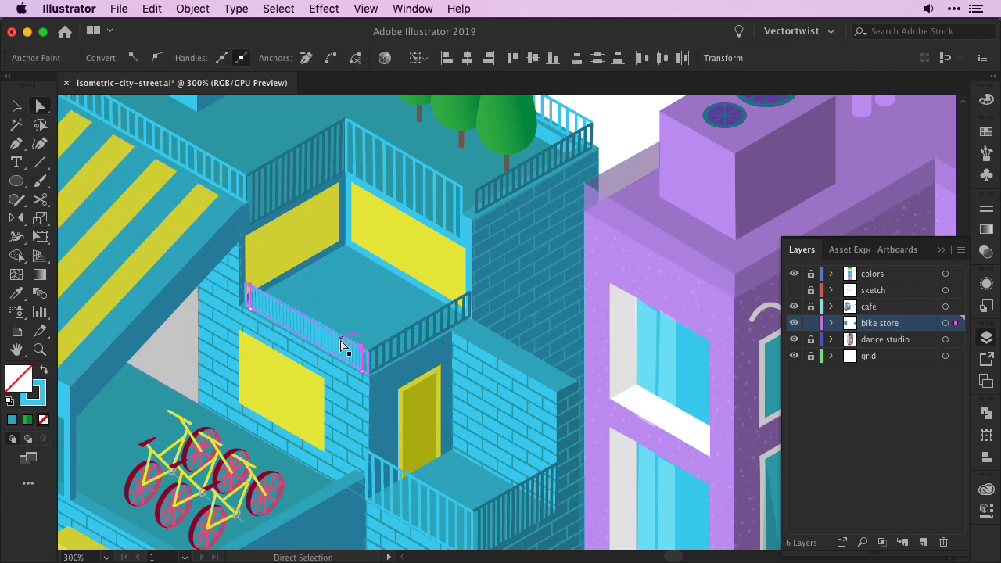
{"action": "key", "text": "w"}
{"action": "key", "text": "Return"}
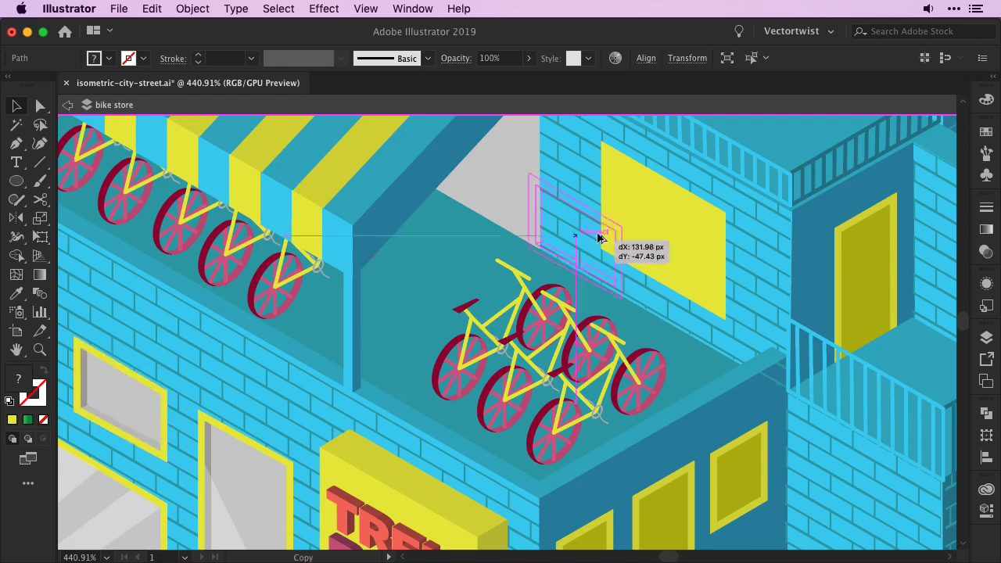
Step: Move a window outline into place and confirm the inset storefront window frames
{"action": "left_click_drag", "start_coordinate": [603, 231], "coordinate": [708, 256]}
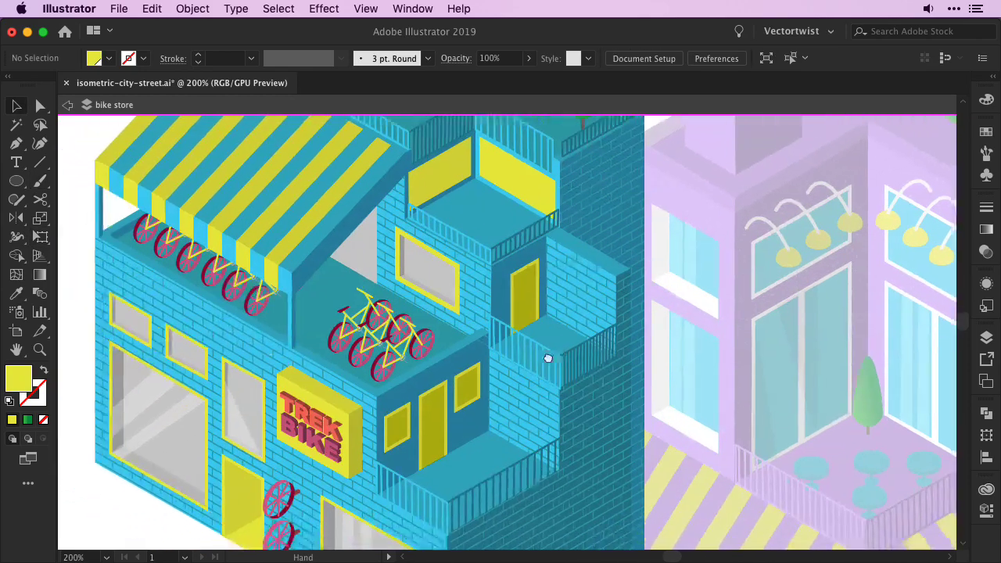
{"action": "left_click_drag", "start_coordinate": [547, 358], "coordinate": [553, 467]}
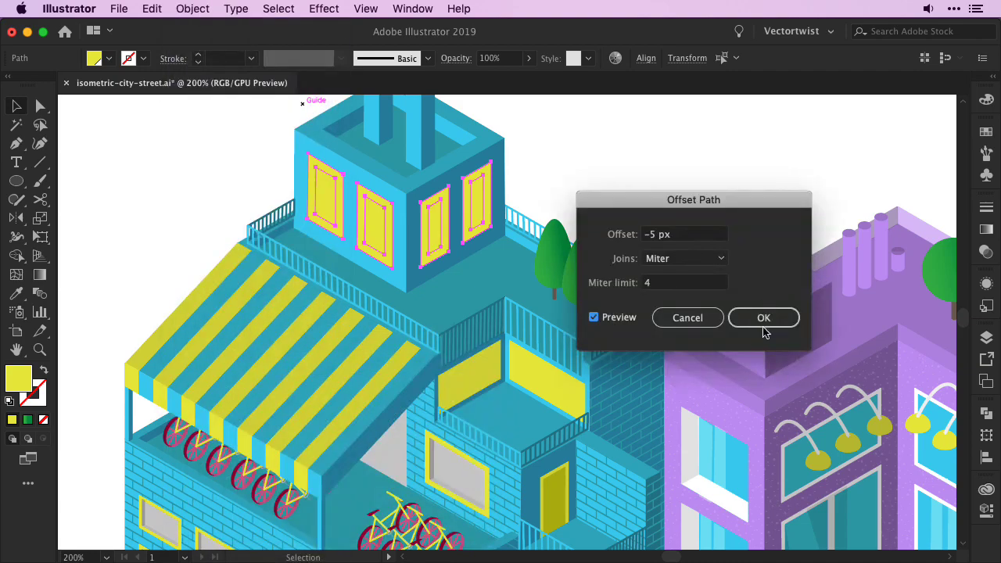
{"action": "key", "text": "Return"}
{"action": "left_click", "coordinate": [485, 384]}
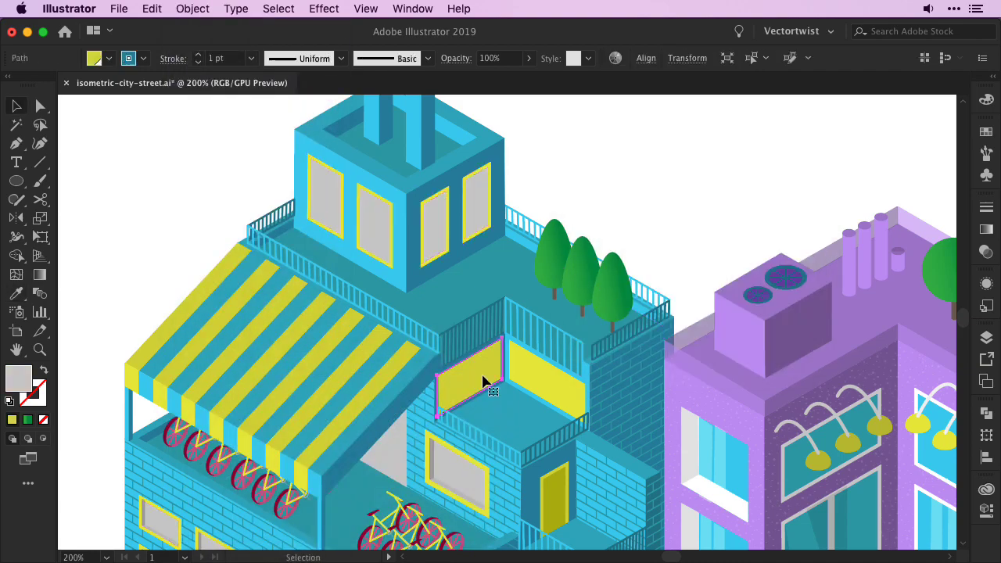
{"action": "left_click", "coordinate": [193, 8]}
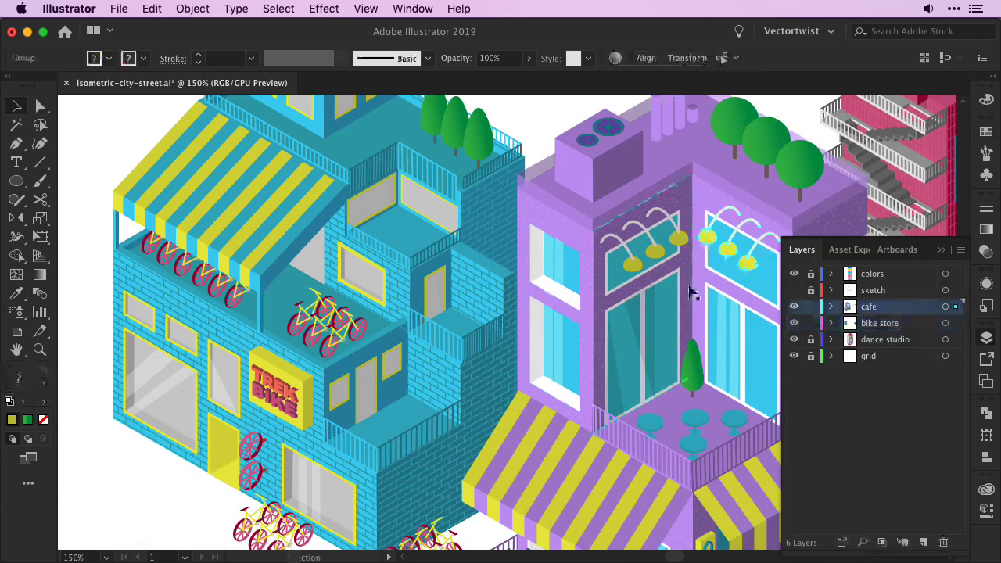
Step: Place the lamp group above the storefront windows, recolour the shades pink, and add a new layer
{"action": "left_click_drag", "start_coordinate": [530, 289], "coordinate": [109, 306]}
{"action": "left_click_drag", "start_coordinate": [222, 376], "coordinate": [112, 469]}
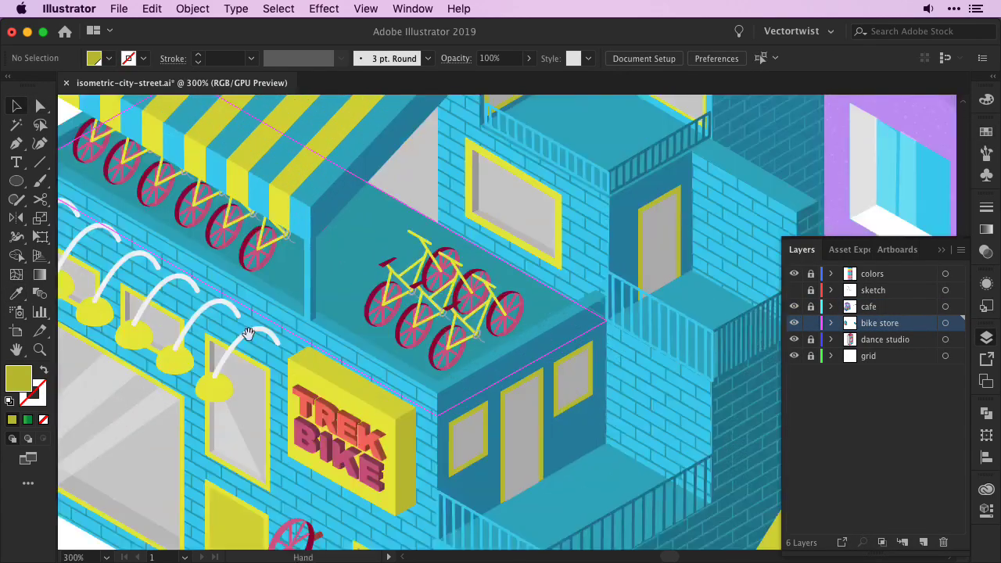
{"action": "left_click_drag", "start_coordinate": [203, 238], "coordinate": [279, 243]}
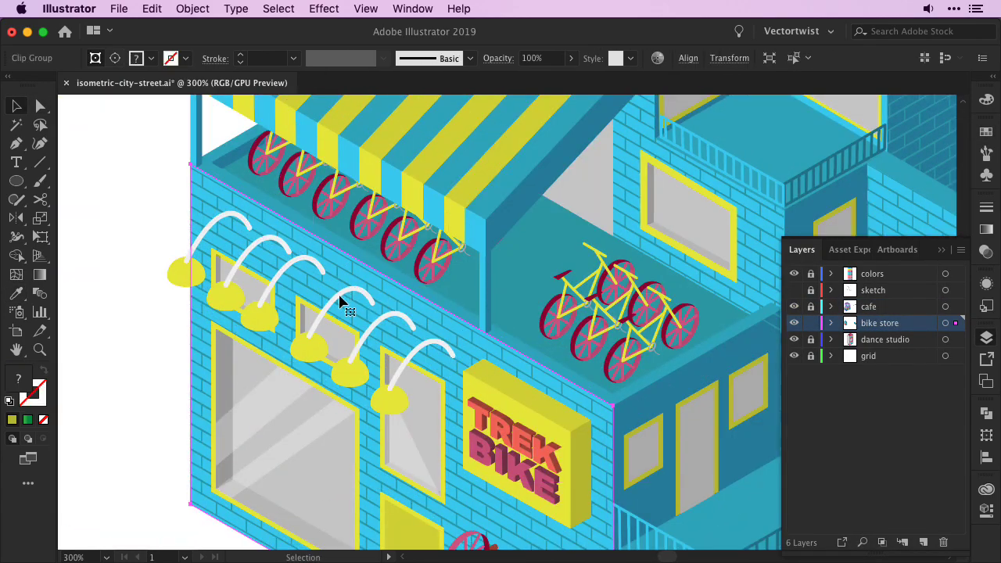
{"action": "left_click_drag", "start_coordinate": [313, 354], "coordinate": [306, 348]}
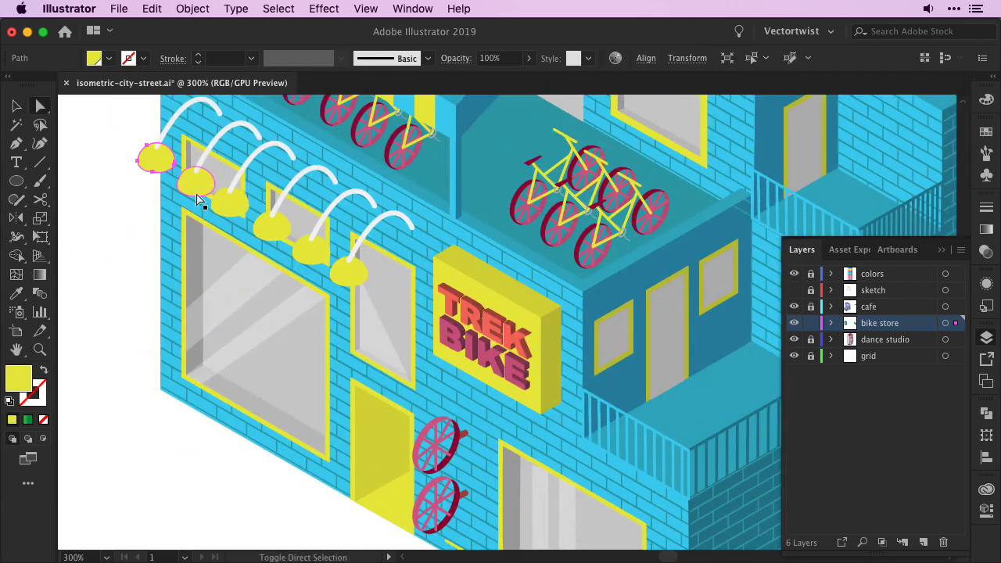
{"action": "left_click", "coordinate": [775, 295]}
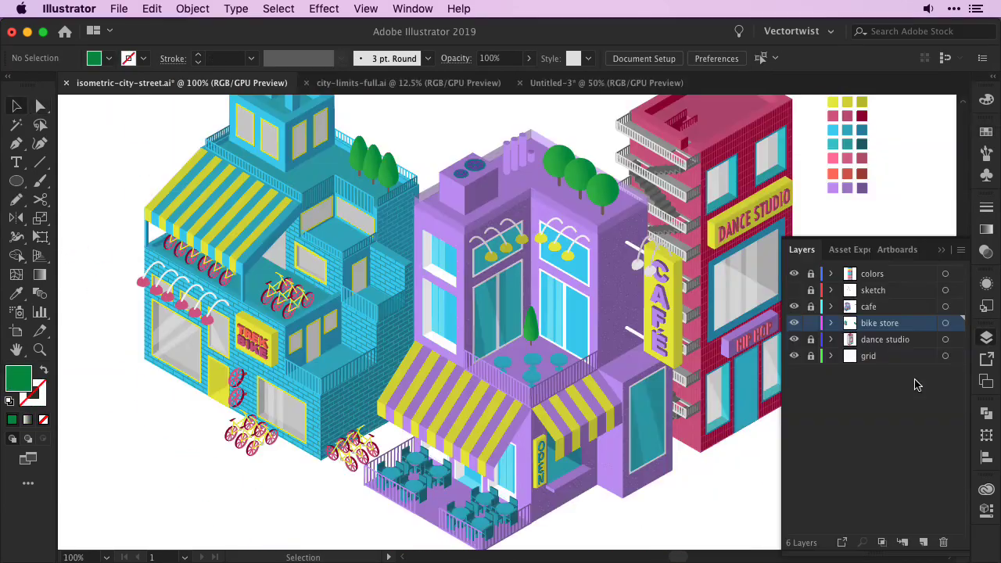
{"action": "key", "text": "ctrl+l"}
{"action": "double_click", "coordinate": [875, 355]}
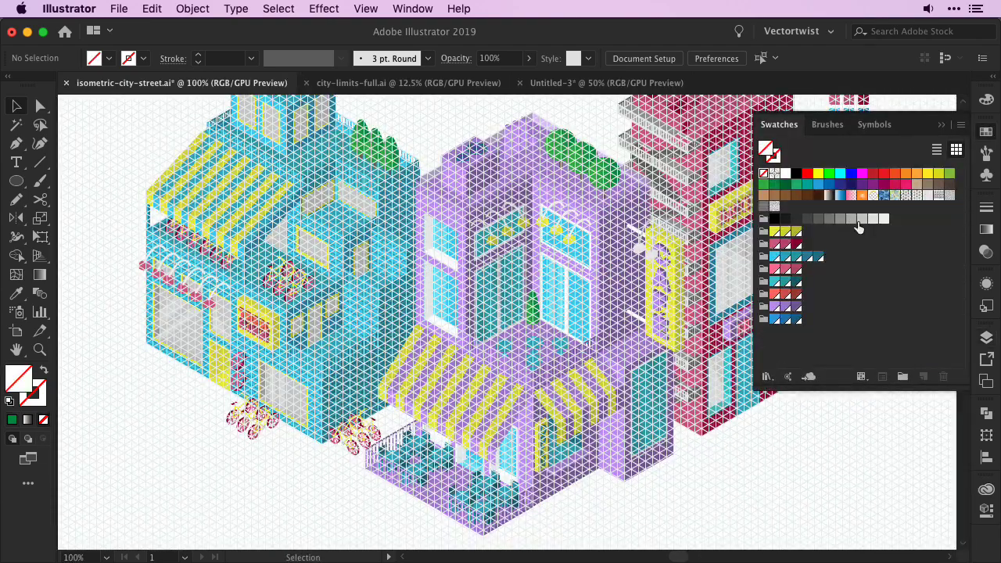
Step: Draw the grey street shape with the Pen tool
{"action": "key", "text": "p"}
{"action": "key", "text": "ctrl+minus"}
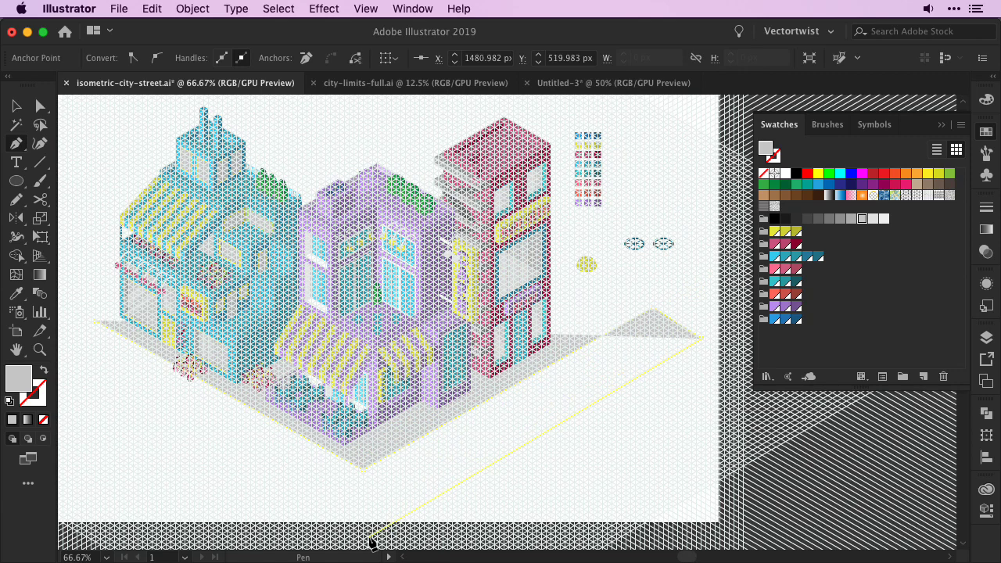
{"action": "scroll", "coordinate": [128, 392], "scroll_direction": "left", "scroll_amount": 3}
{"action": "left_click", "coordinate": [79, 356]}
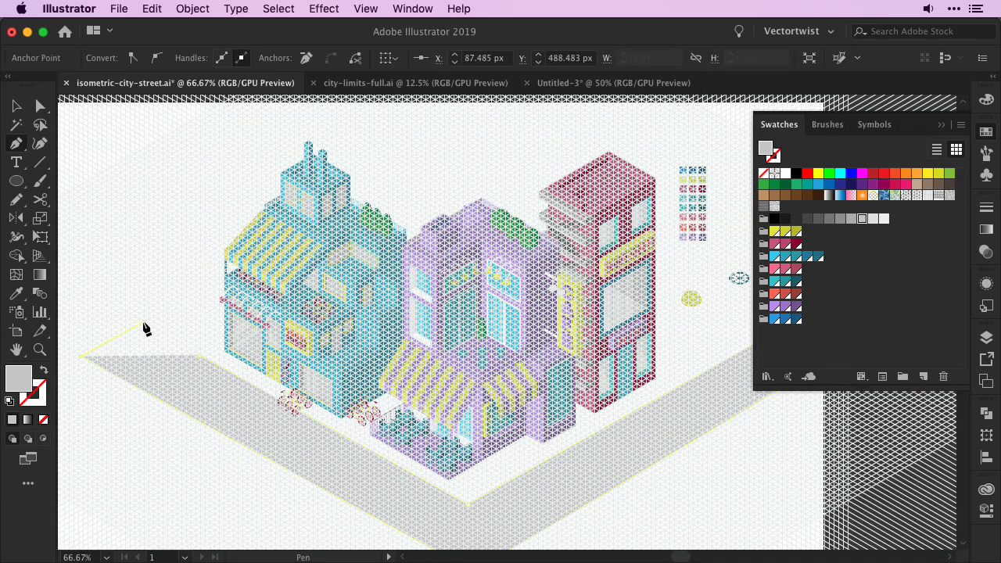
{"action": "left_click", "coordinate": [145, 329]}
{"action": "key", "text": "v"}
Step: Draw a lavender base plate under the cafe
{"action": "left_click", "coordinate": [170, 283]}
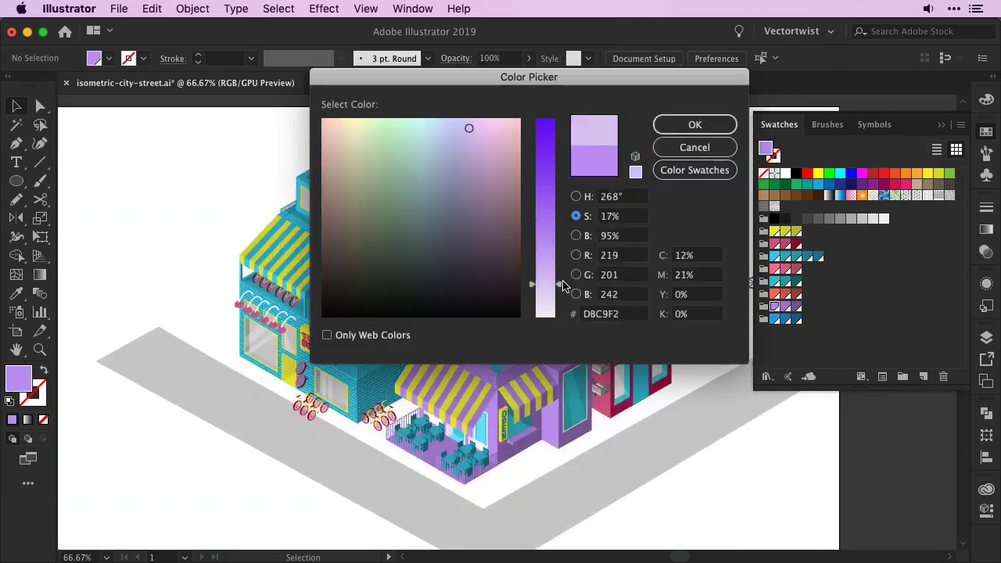
{"action": "key", "text": "Return"}
{"action": "key", "text": "p"}
{"action": "left_click", "coordinate": [359, 440]}
{"action": "left_click", "coordinate": [485, 508]}
{"action": "left_click", "coordinate": [618, 433]}
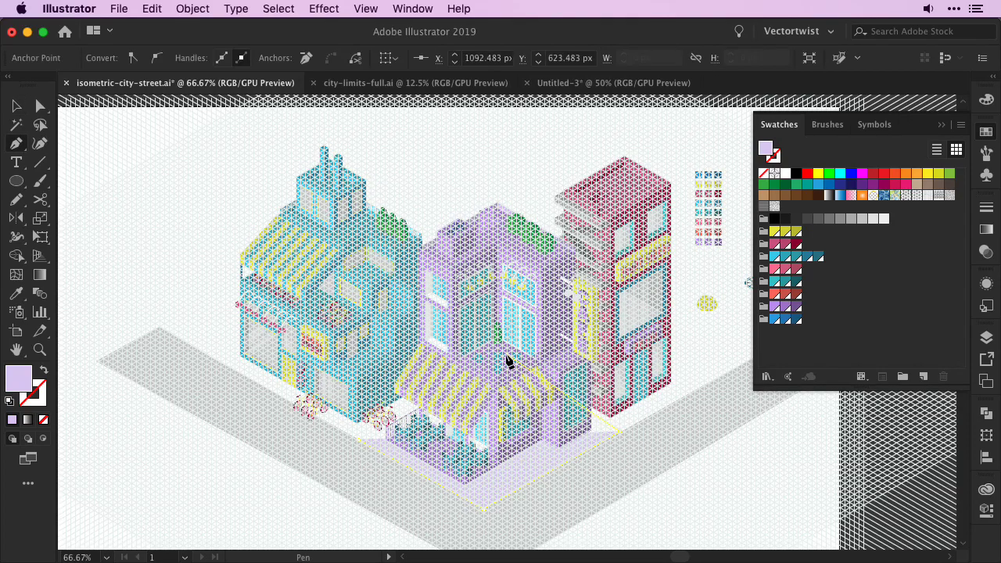
{"action": "key", "text": "ctrl+equal"}
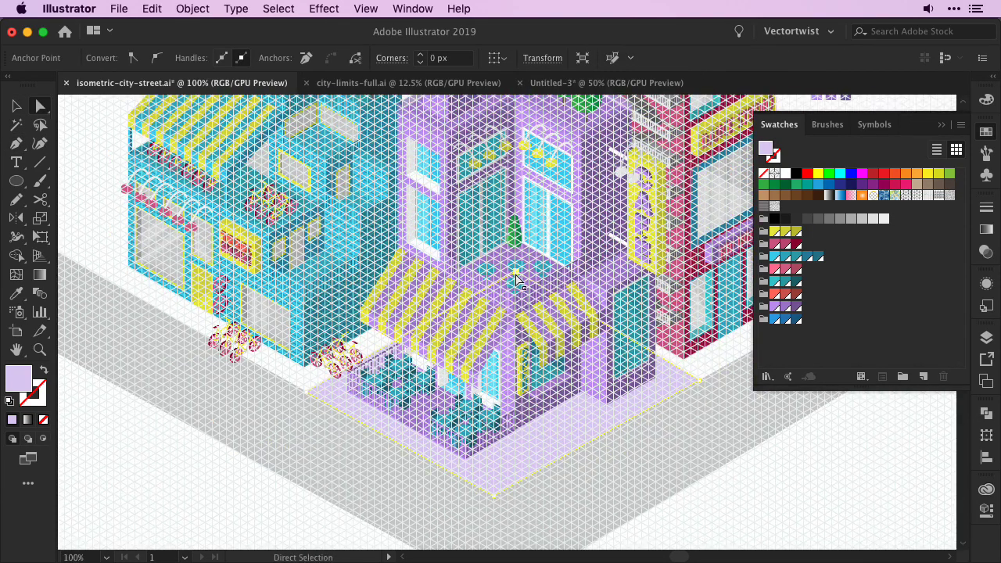
{"action": "scroll", "coordinate": [723, 500], "scroll_direction": "right", "scroll_amount": 3}
{"action": "left_click", "coordinate": [724, 501]}
Step: Draw a pink base plate beneath the dance studio
{"action": "left_click", "coordinate": [774, 245]}
{"action": "double_click", "coordinate": [765, 149]}
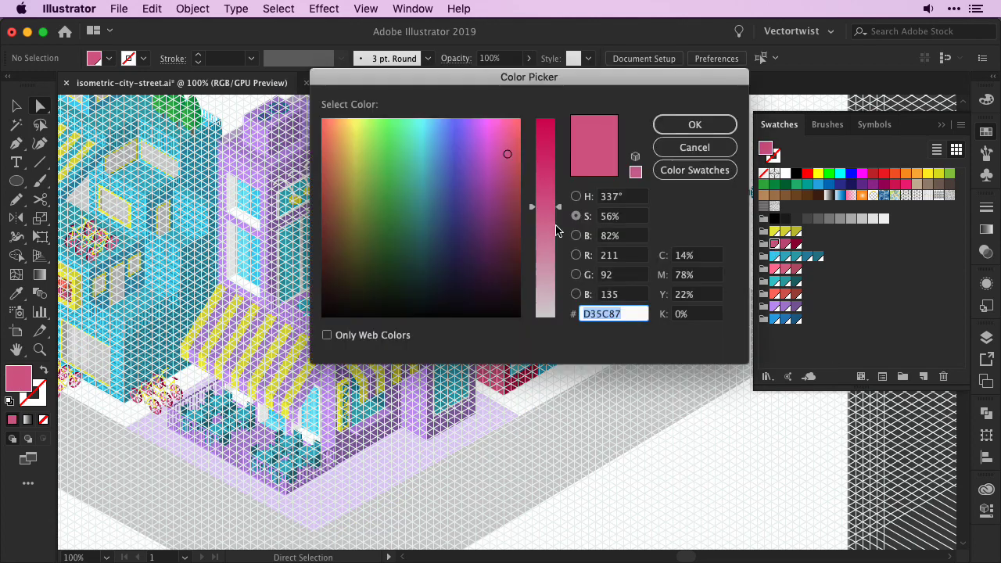
{"action": "left_click", "coordinate": [693, 123]}
{"action": "key", "text": "p"}
{"action": "left_click", "coordinate": [518, 416]}
{"action": "left_click", "coordinate": [663, 334]}
{"action": "left_click", "coordinate": [410, 185]}
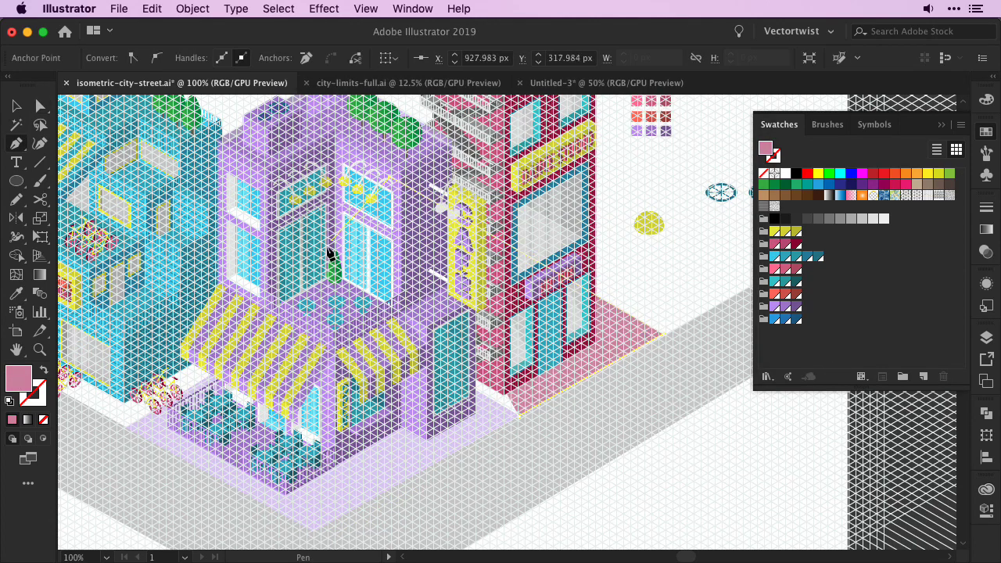
{"action": "key", "text": "a"}
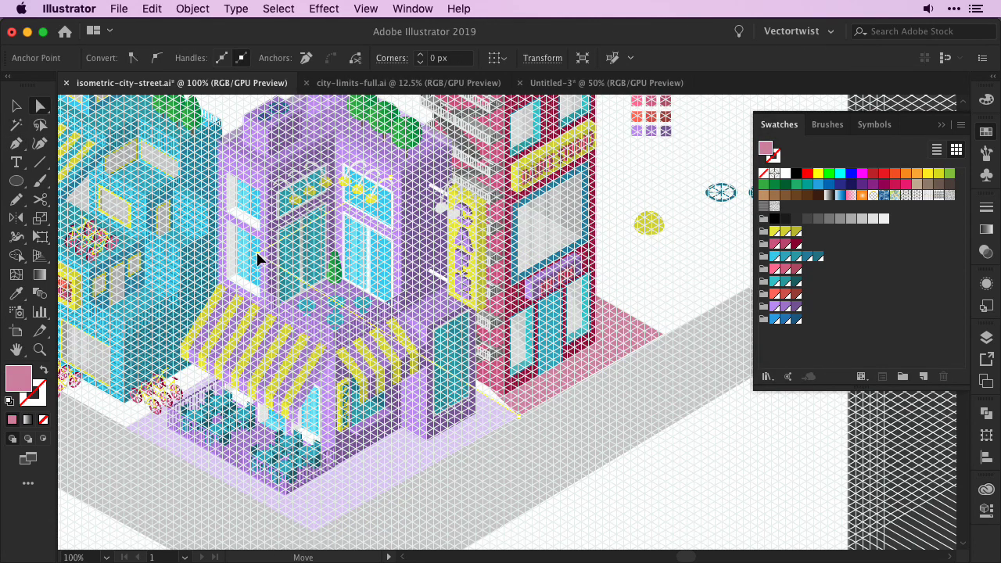
Step: Draw a cyan base plate under the bike store
{"action": "left_click_drag", "start_coordinate": [249, 253], "coordinate": [618, 387]}
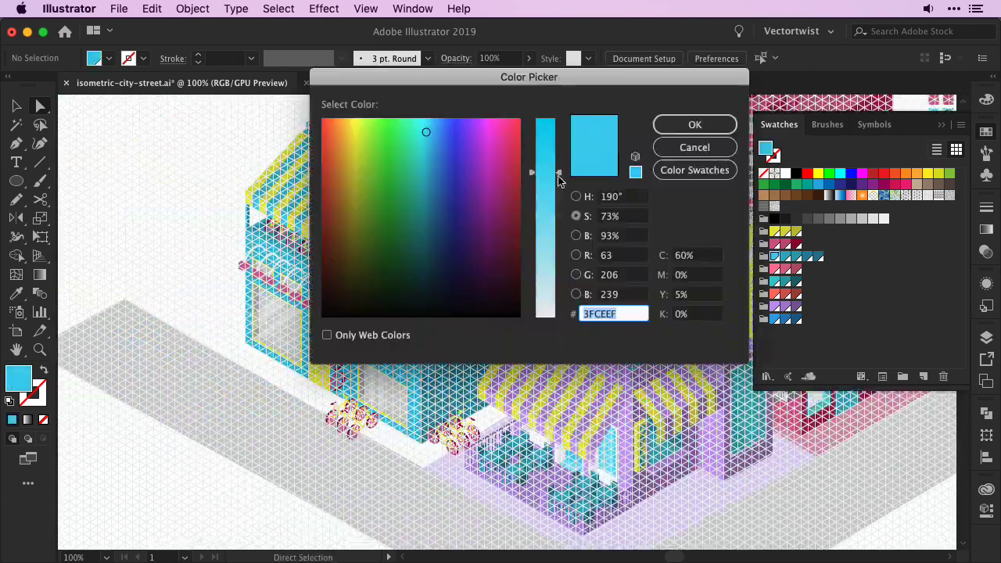
{"action": "left_click", "coordinate": [706, 123]}
{"action": "key", "text": "p"}
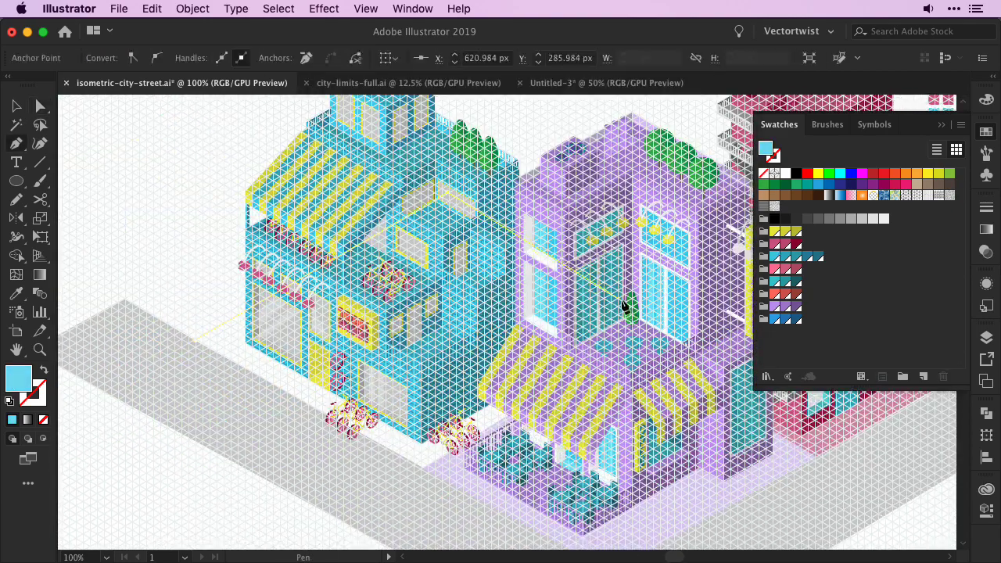
{"action": "key", "text": "a"}
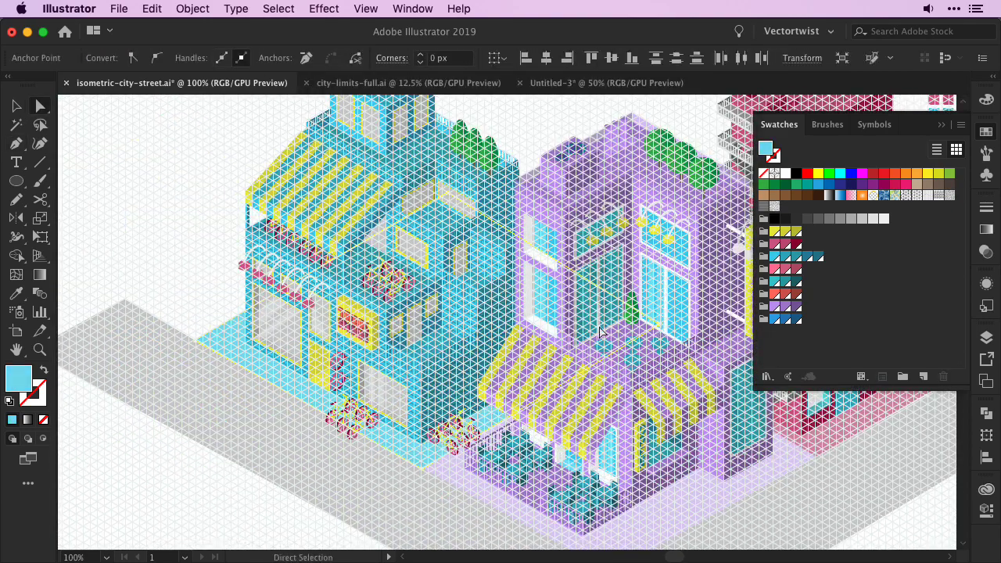
{"action": "left_click", "coordinate": [119, 264]}
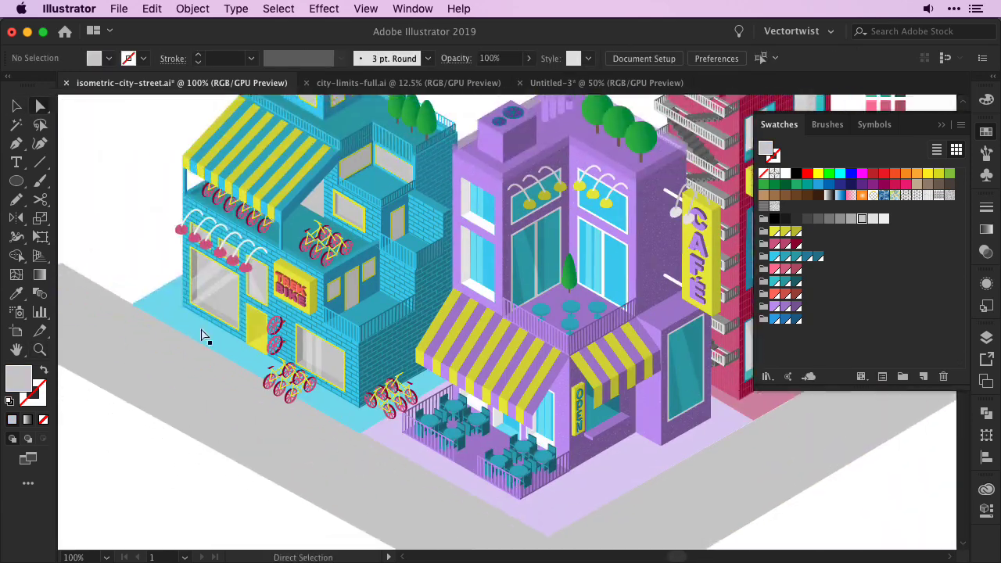
{"action": "left_click", "coordinate": [357, 425]}
{"action": "left_click", "coordinate": [547, 532]}
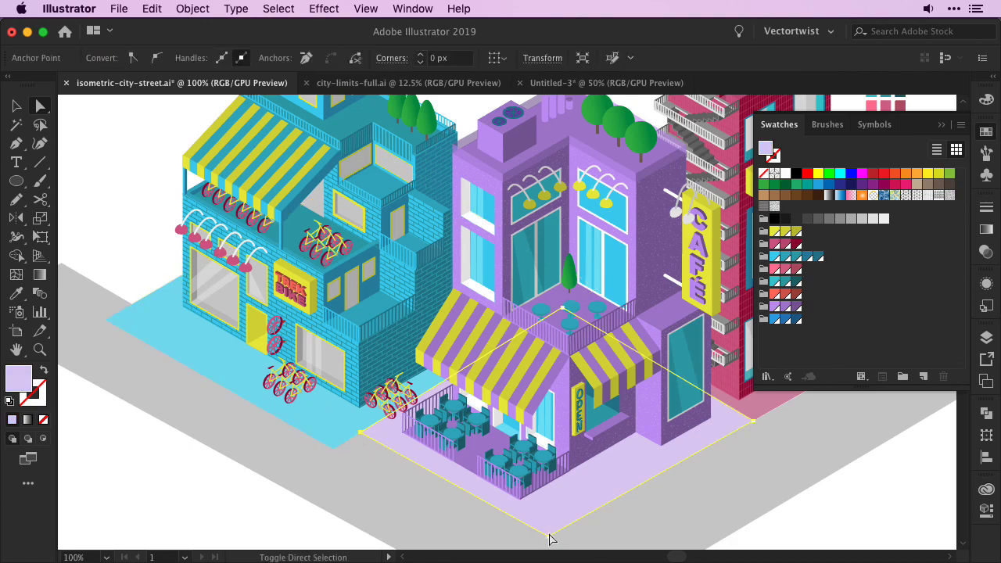
Step: Pull the street's bottom corner down and stretch the lavender and pink plate corners outward
{"action": "scroll", "coordinate": [532, 438], "scroll_direction": "down", "scroll_amount": 4}
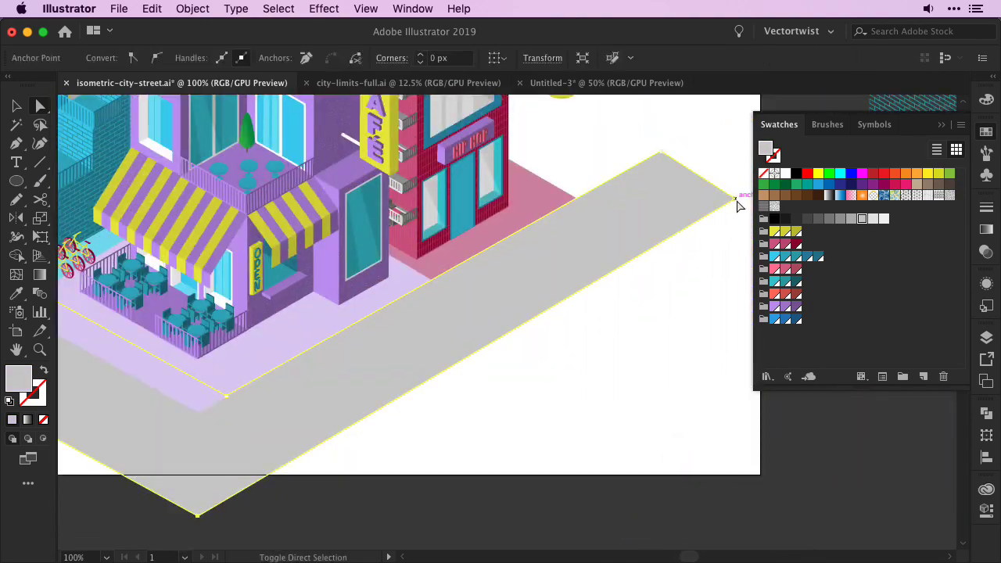
{"action": "left_click_drag", "start_coordinate": [202, 509], "coordinate": [240, 551]}
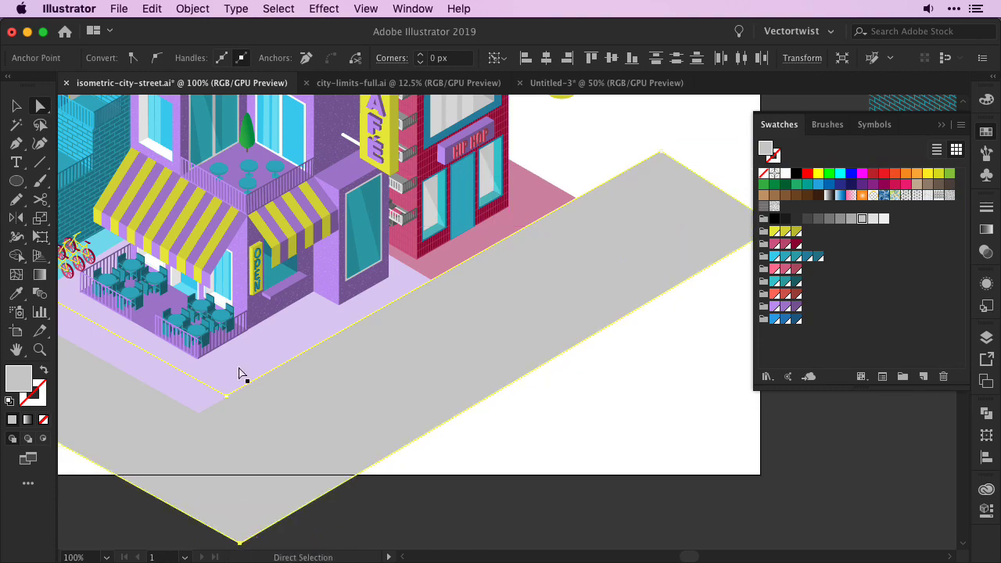
{"action": "left_click_drag", "start_coordinate": [430, 278], "coordinate": [458, 295]}
{"action": "left_click_drag", "start_coordinate": [575, 199], "coordinate": [602, 212]}
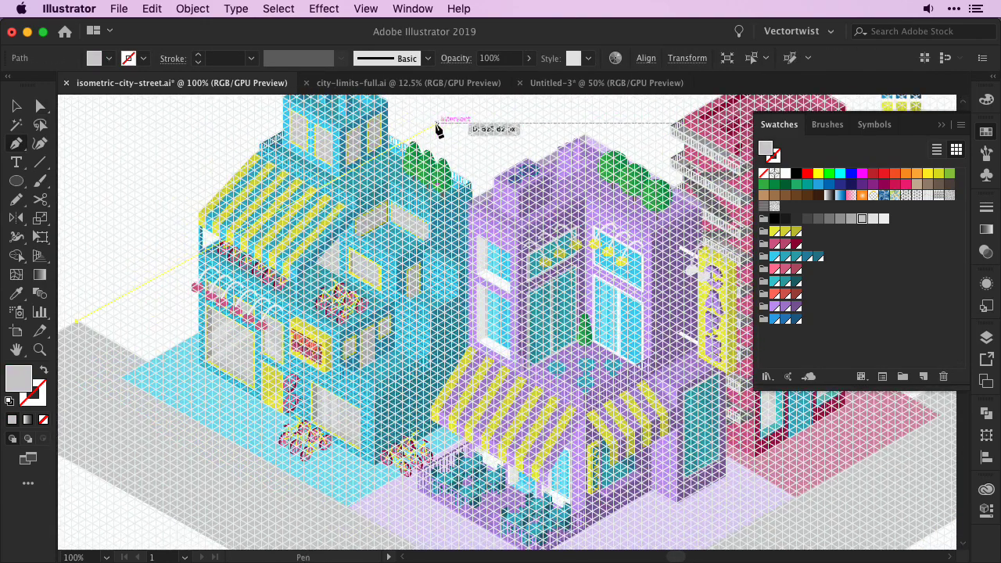
Step: Add an extra street section filling the grey gap, then deselect and zoom out
{"action": "left_click", "coordinate": [436, 120]}
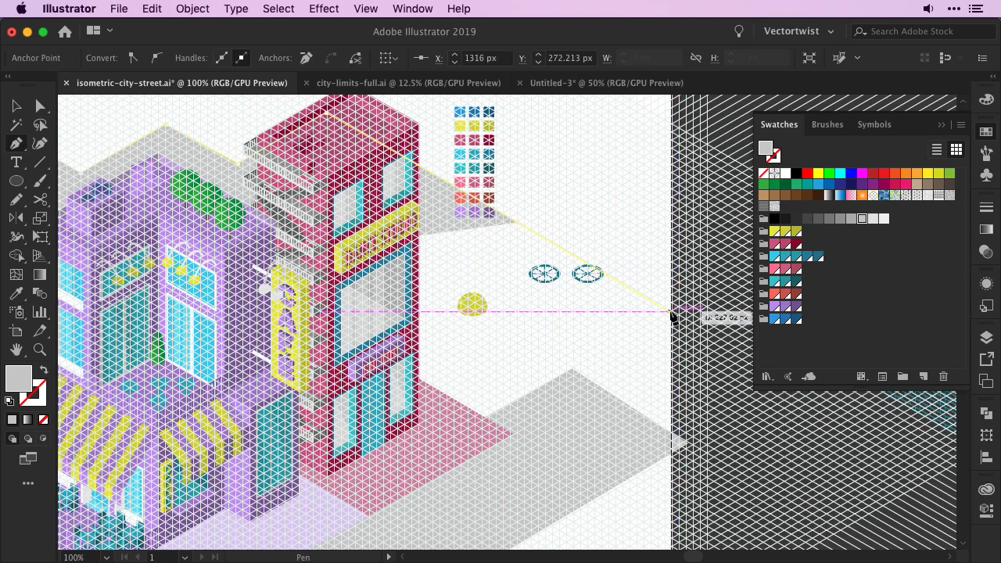
{"action": "left_click_drag", "start_coordinate": [778, 379], "coordinate": [709, 373]}
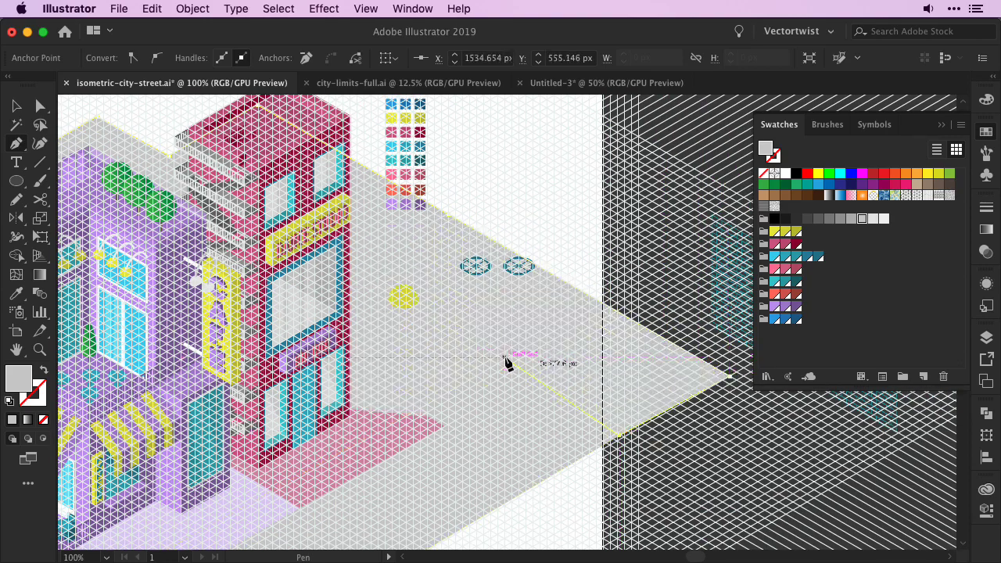
{"action": "scroll", "coordinate": [422, 344], "scroll_direction": "left", "scroll_amount": 5}
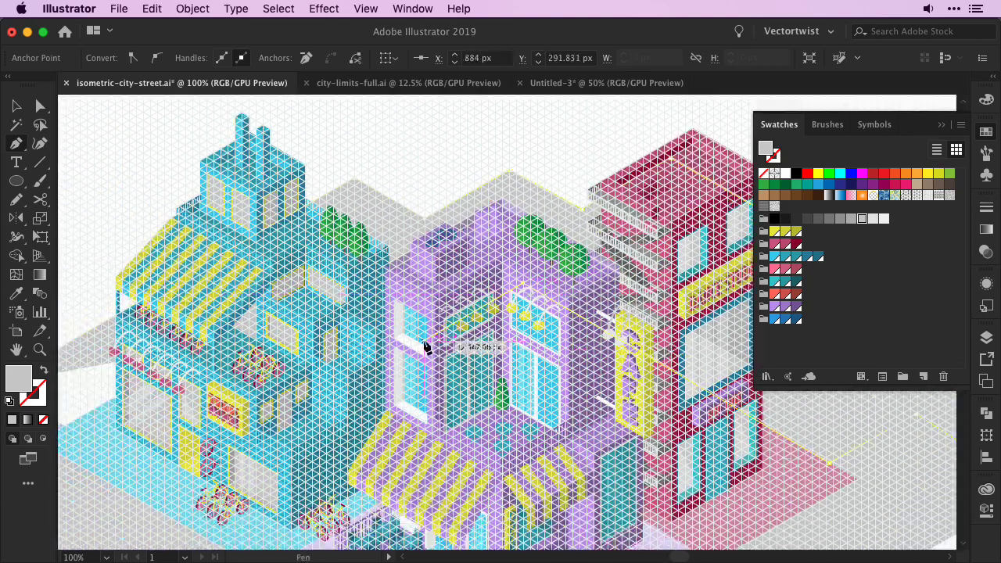
{"action": "scroll", "coordinate": [334, 286], "scroll_direction": "left", "scroll_amount": 4}
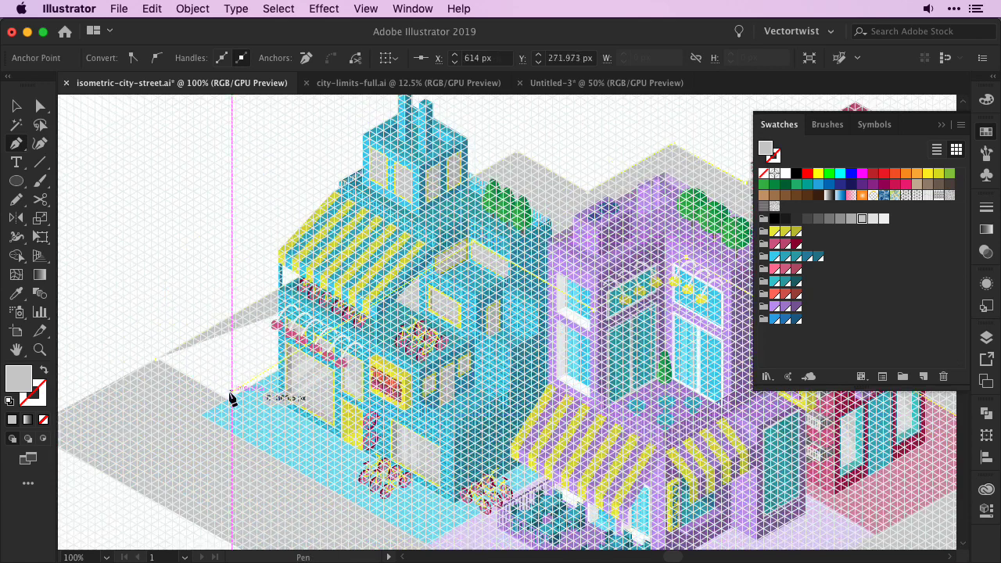
{"action": "left_click", "coordinate": [230, 397]}
{"action": "key", "text": "a"}
{"action": "key", "text": "super+shift+a"}
{"action": "key", "text": "v"}
{"action": "key", "text": "super+minus"}
{"action": "key", "text": "super+minus"}
Step: Hide the isometric grid, guides and side panels to view the finished city block full screen
{"action": "key", "text": "F7"}
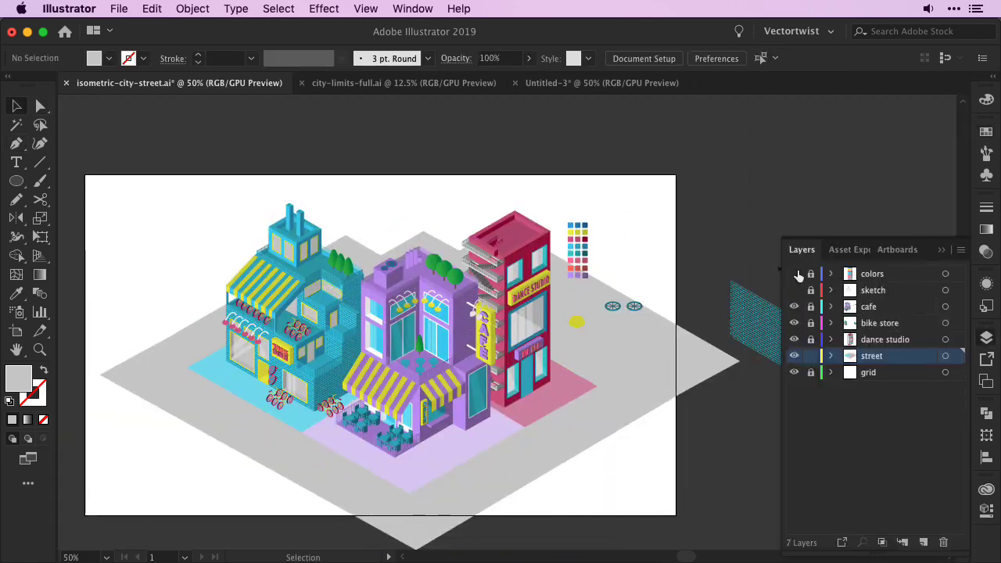
{"action": "left_click", "coordinate": [868, 307]}
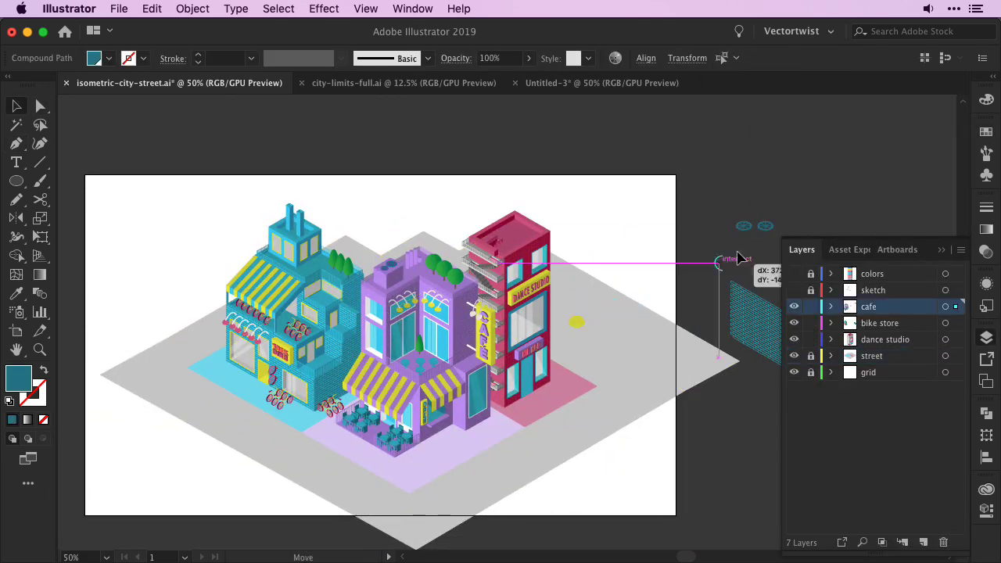
{"action": "key", "text": "super+plus"}
{"action": "key", "text": "F7"}
{"action": "key", "text": "super+semicolon"}
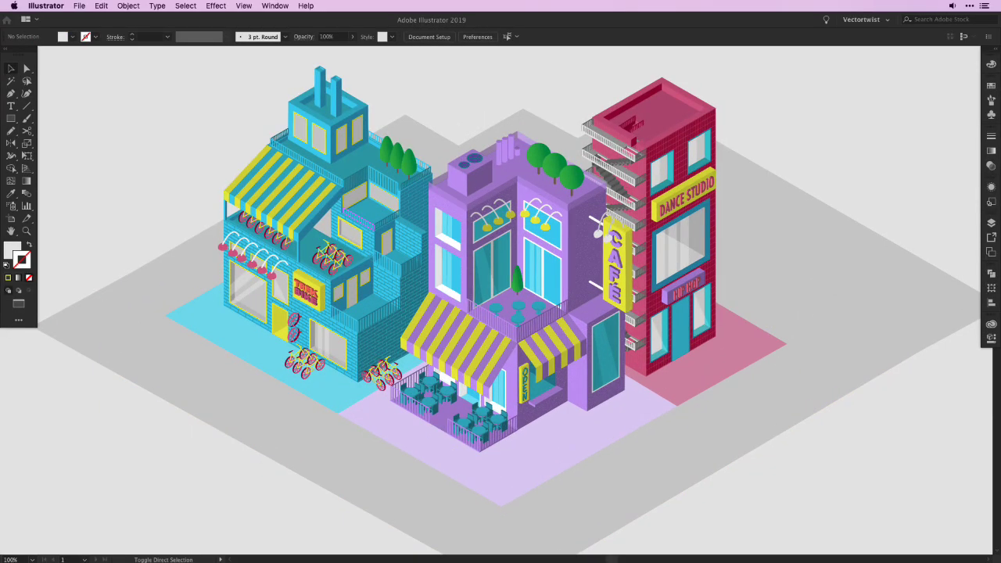